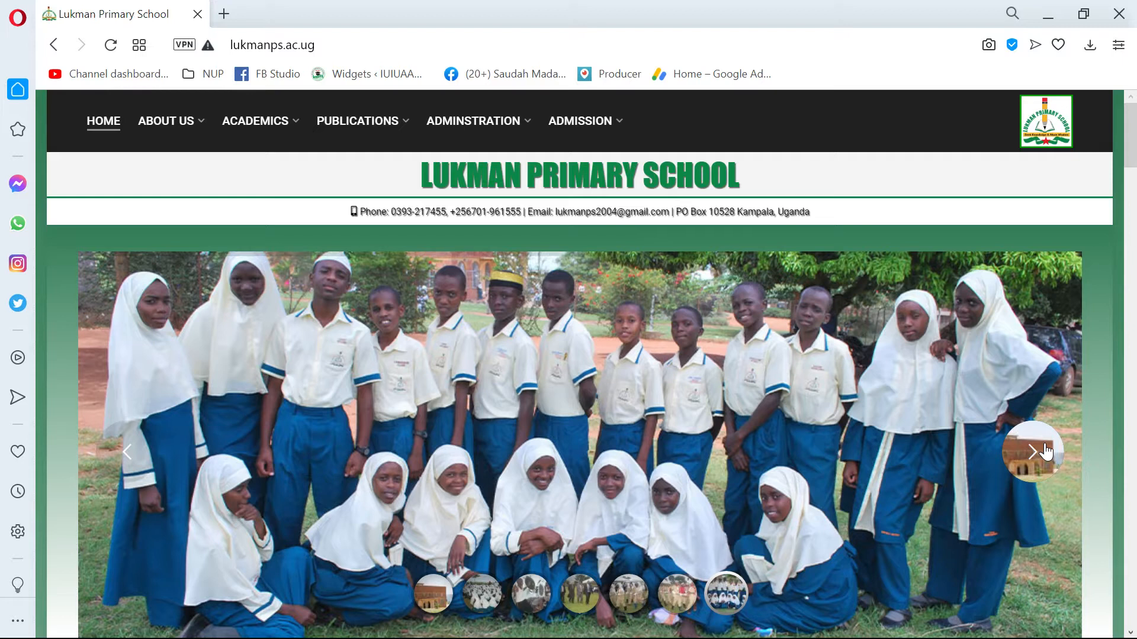
Look through the Lukman Primary School home page, from the photo slider to the School Gallery section.
scroll(619, 459, down, 5)
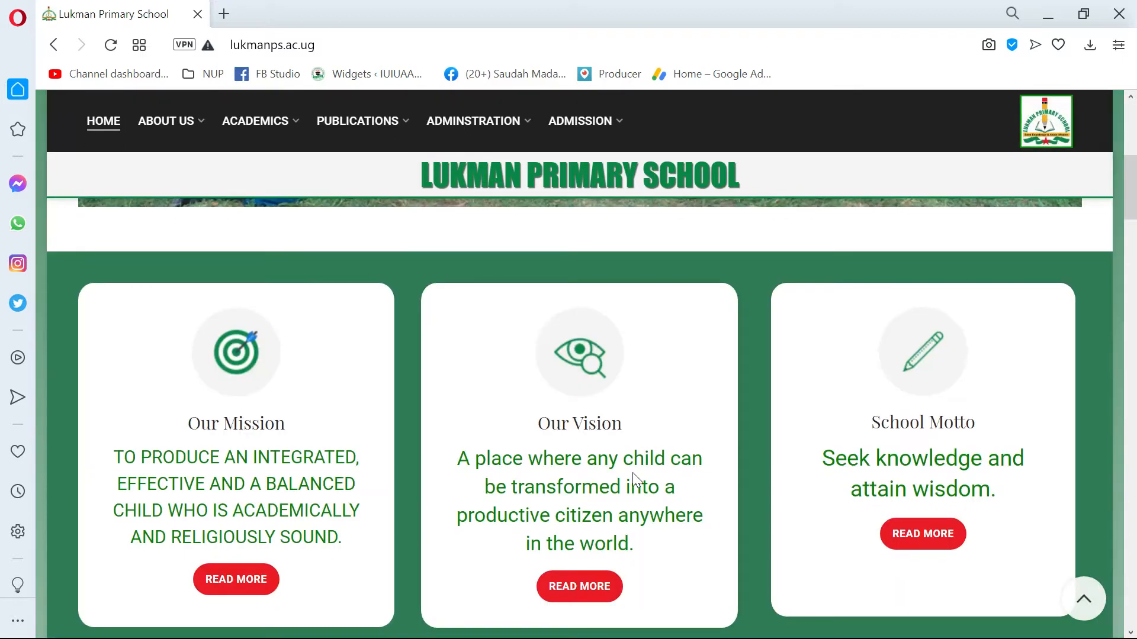
scroll(632, 472, up, 5)
scroll(480, 436, down, 5)
scroll(474, 429, up, 1)
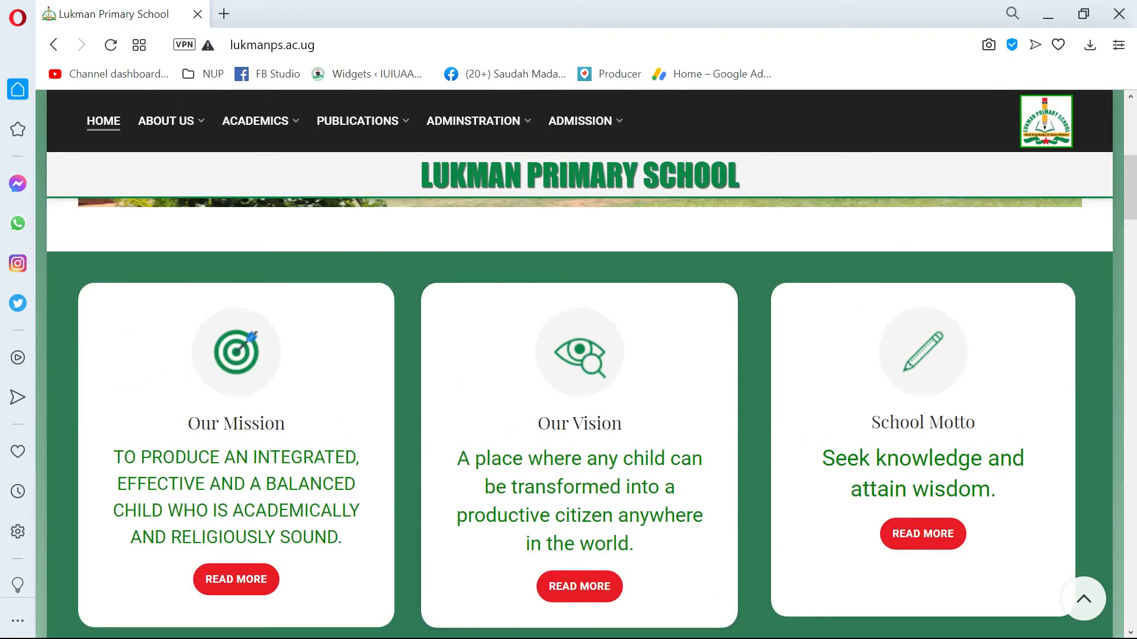
scroll(363, 406, down, 1)
scroll(580, 451, up, 5)
scroll(573, 449, down, 5)
scroll(381, 315, up, 2)
scroll(434, 326, down, 1)
scroll(434, 326, down, 12)
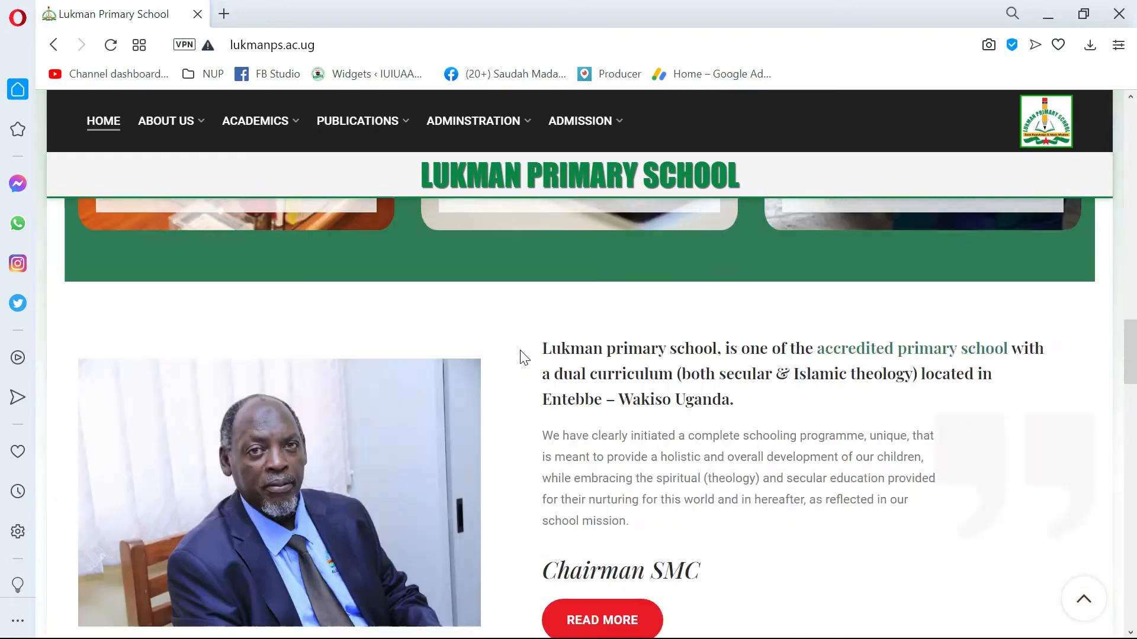
scroll(502, 395, down, 15)
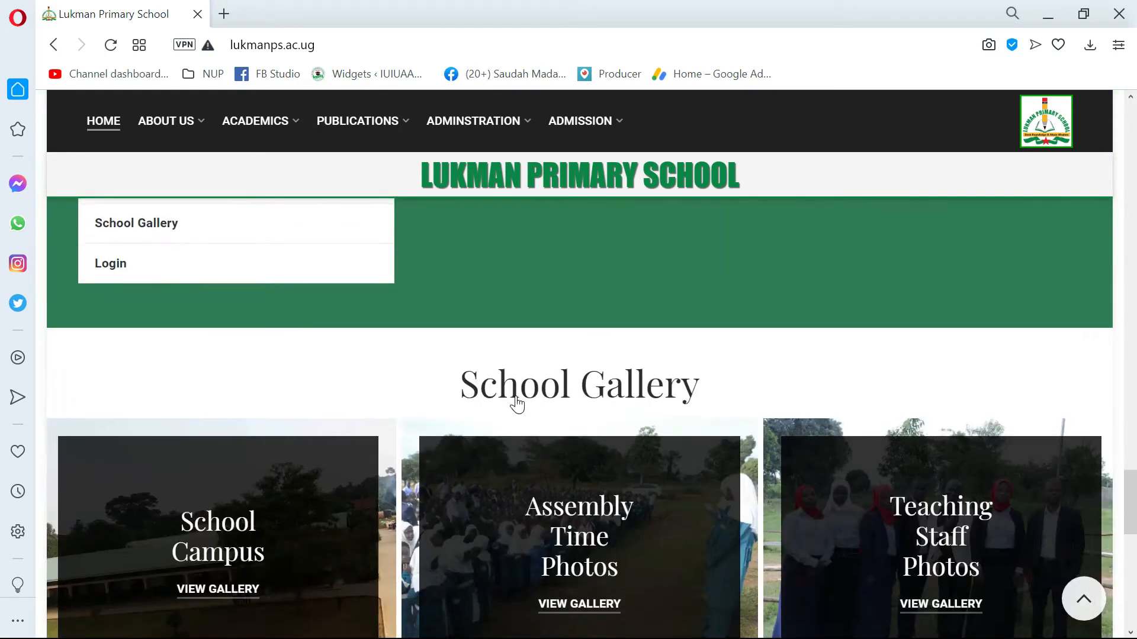
scroll(517, 393, up, 3)
scroll(516, 397, up, 10)
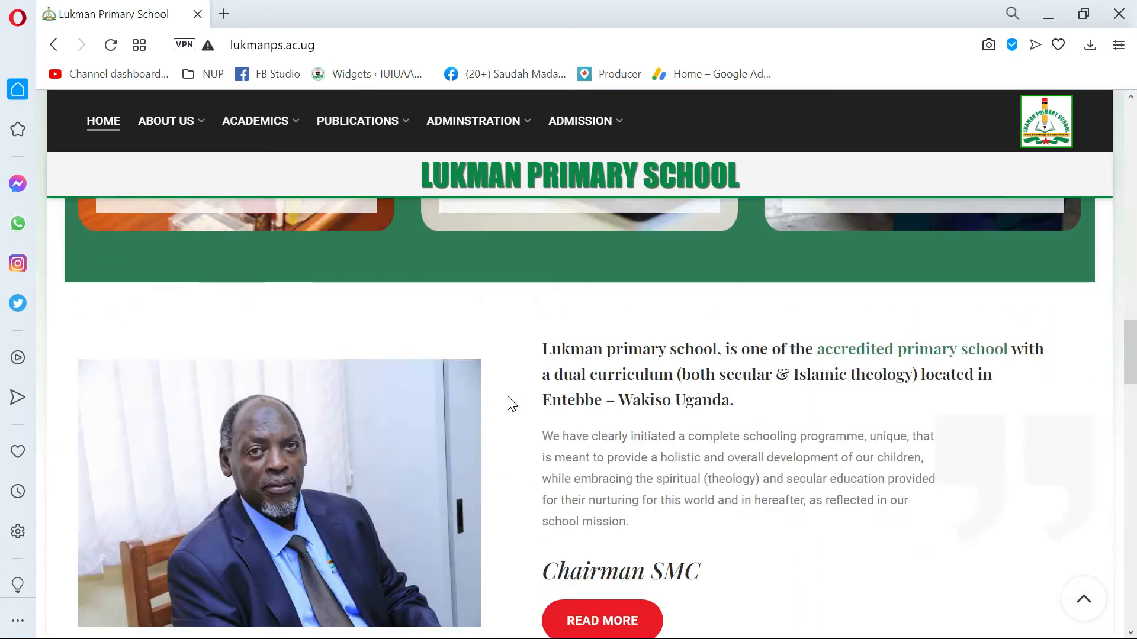
scroll(513, 399, down, 4)
scroll(509, 398, up, 8)
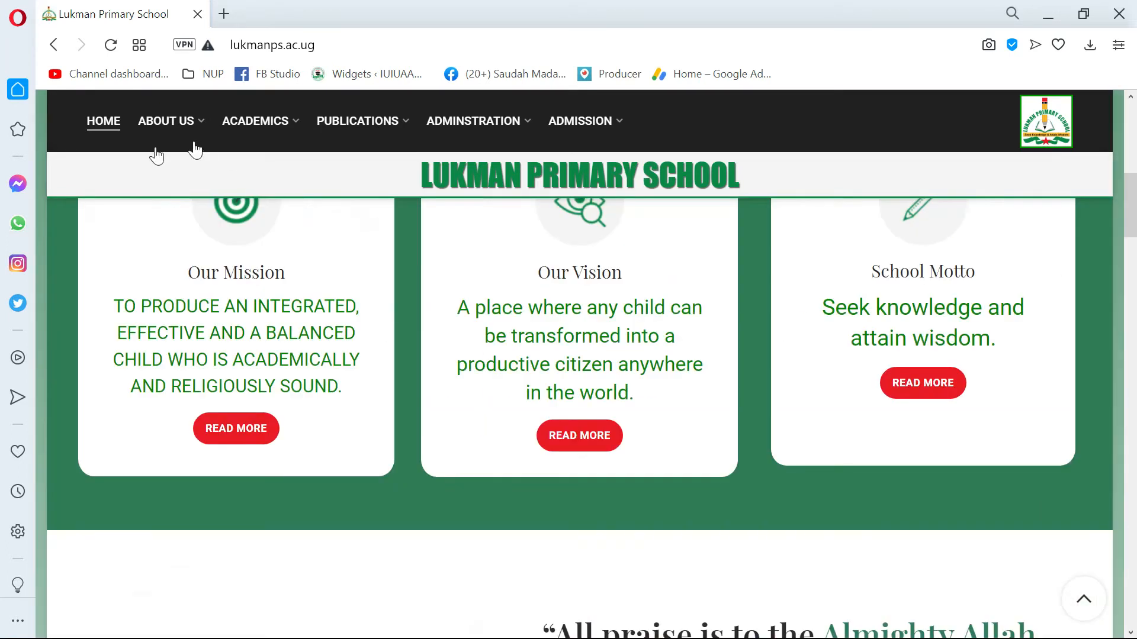
Examine the site's navigation submenus and the mission, vision and school motto cards on the home page.
mouse_move(172, 124)
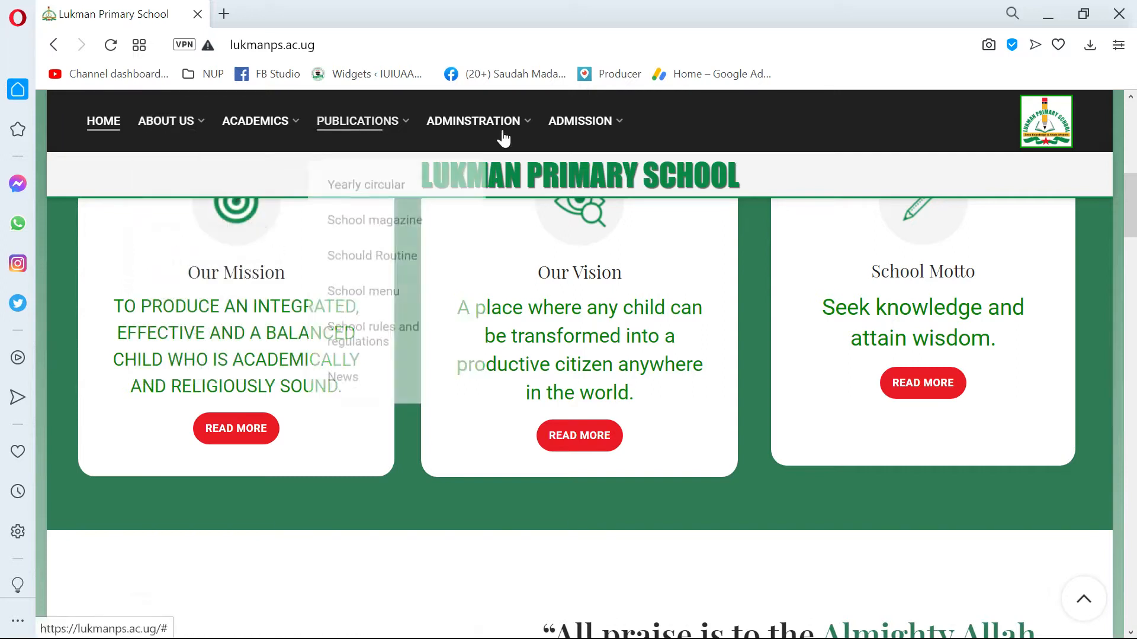
mouse_move(467, 141)
mouse_move(360, 139)
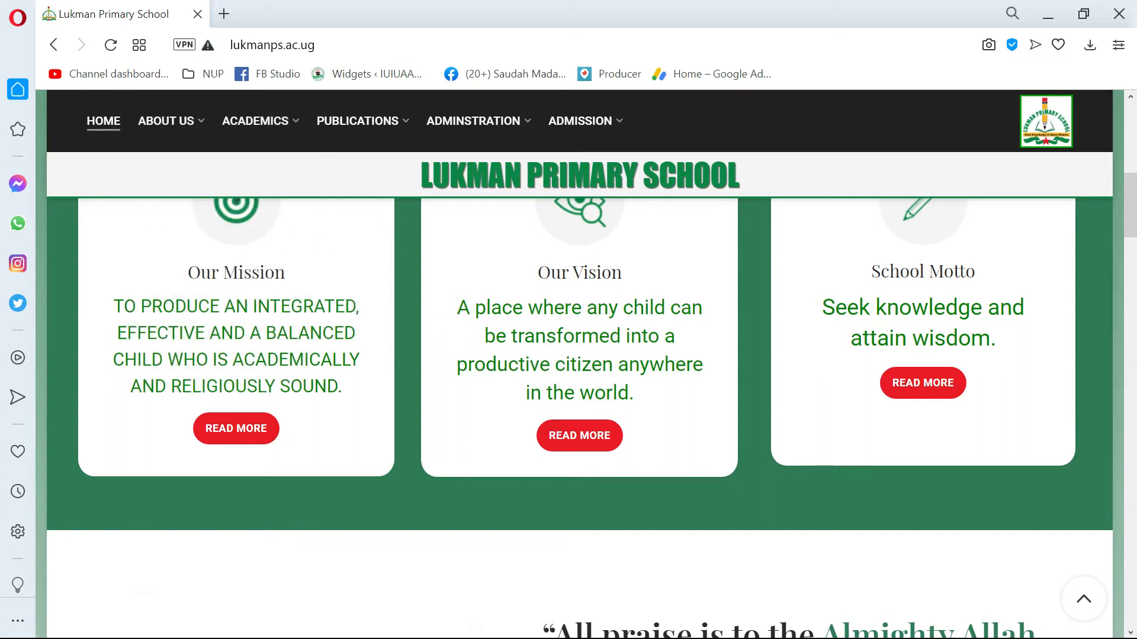
scroll(565, 420, up, 3)
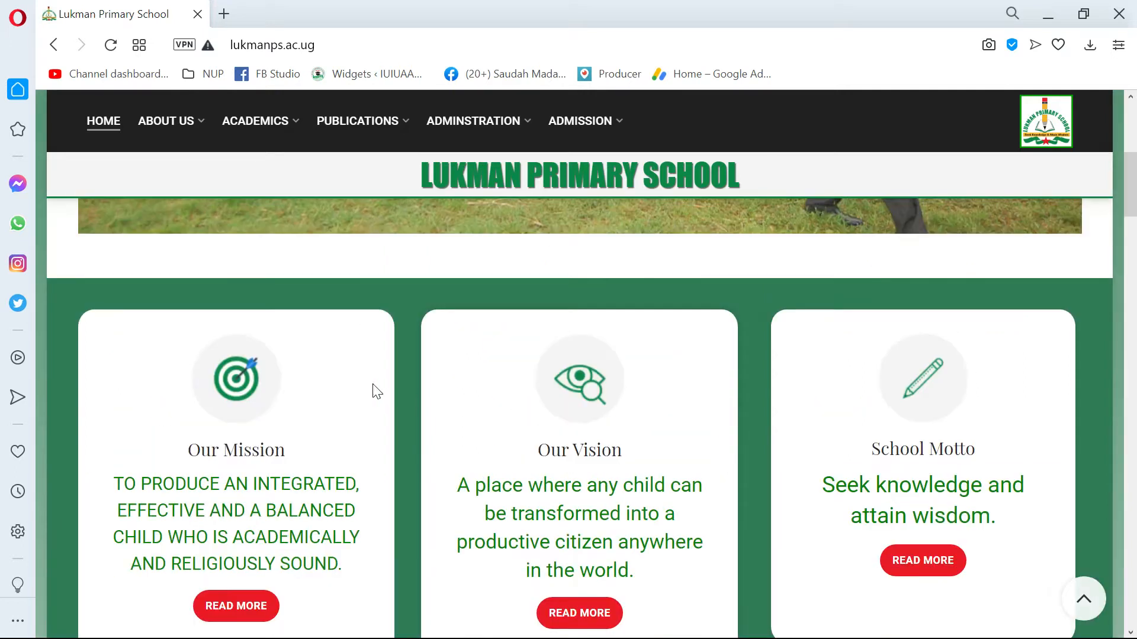
scroll(487, 365, down, 2)
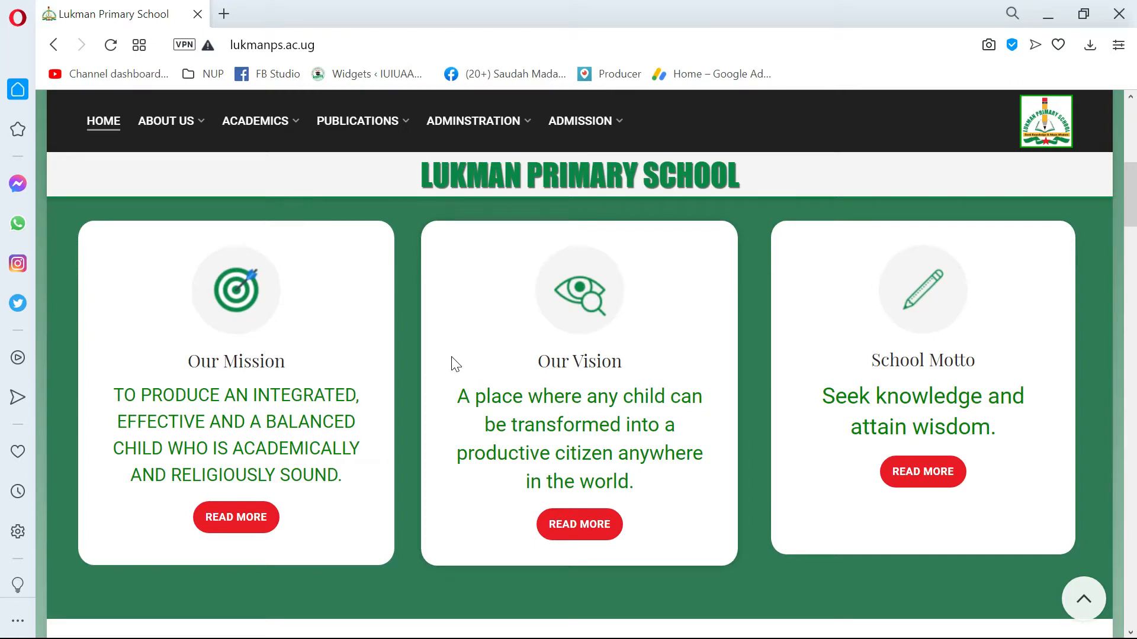
scroll(454, 364, down, 3)
scroll(455, 364, up, 4)
scroll(455, 364, down, 5)
scroll(450, 359, up, 10)
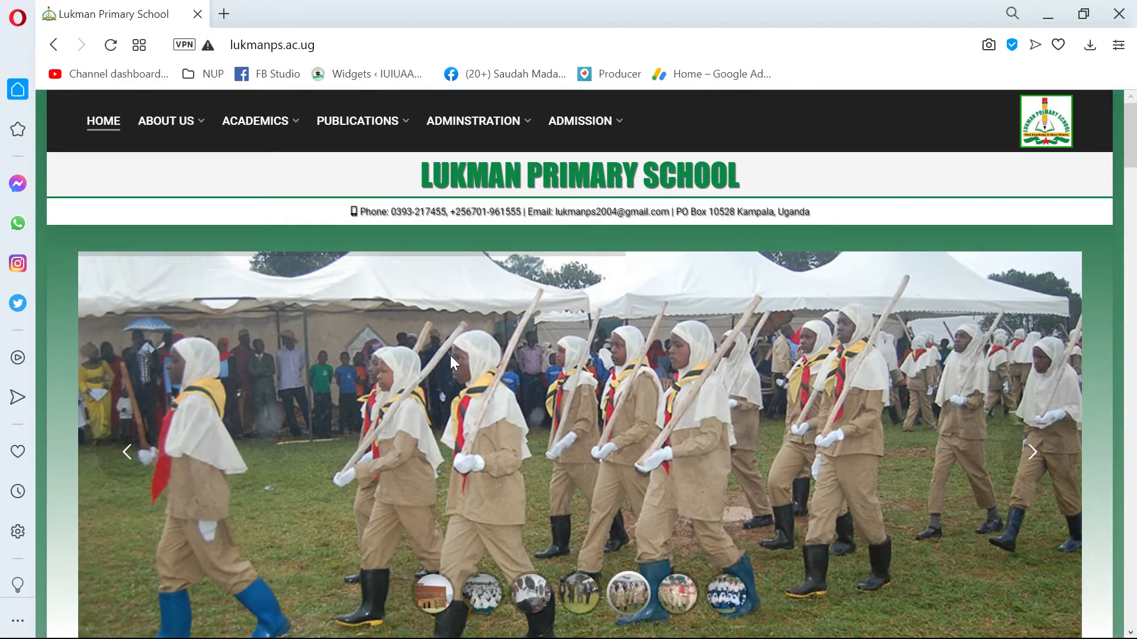
Review the head teacher, publications, e-learning, resources and Chairman SMC sections of the home page.
scroll(450, 355, down, 10)
scroll(453, 362, down, 7)
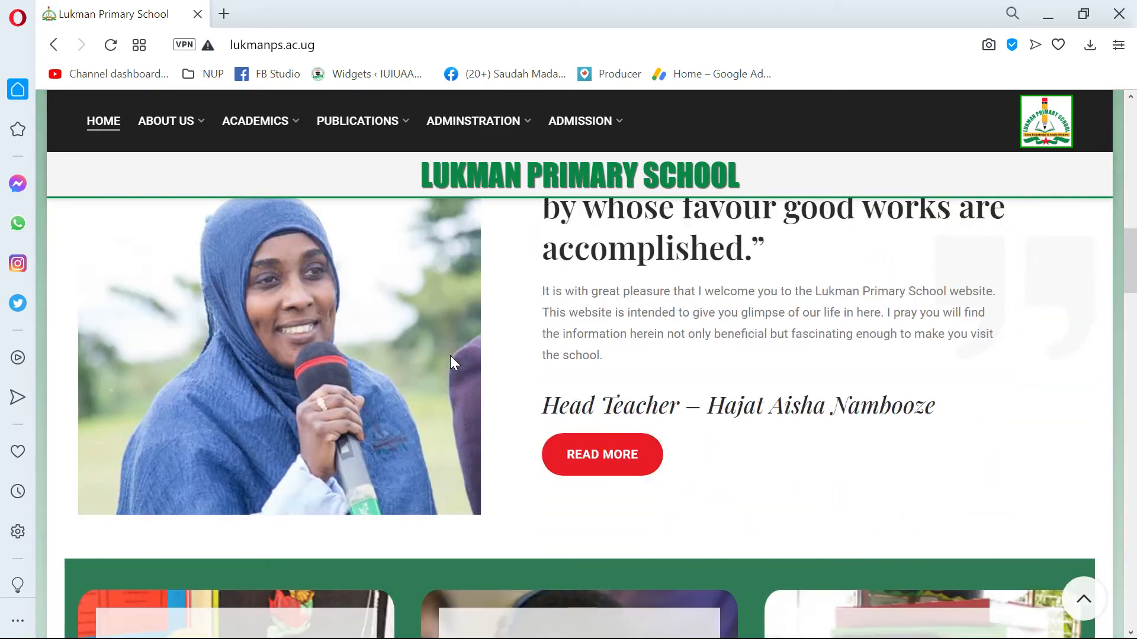
scroll(450, 355, down, 5)
scroll(451, 364, down, 6)
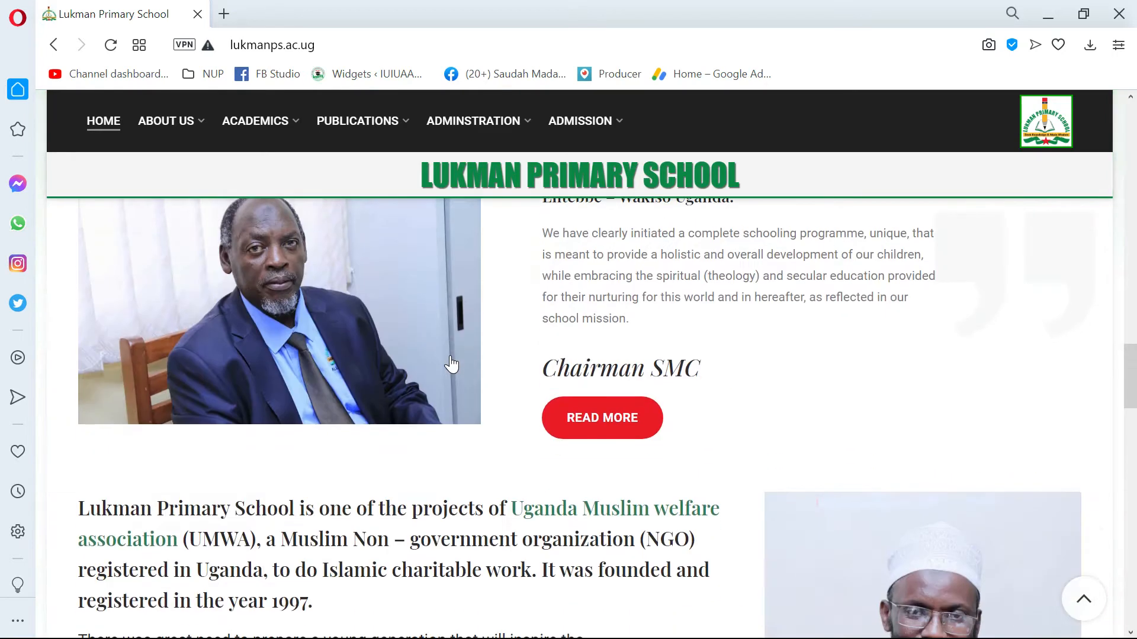
scroll(451, 364, up, 3)
scroll(451, 363, up, 7)
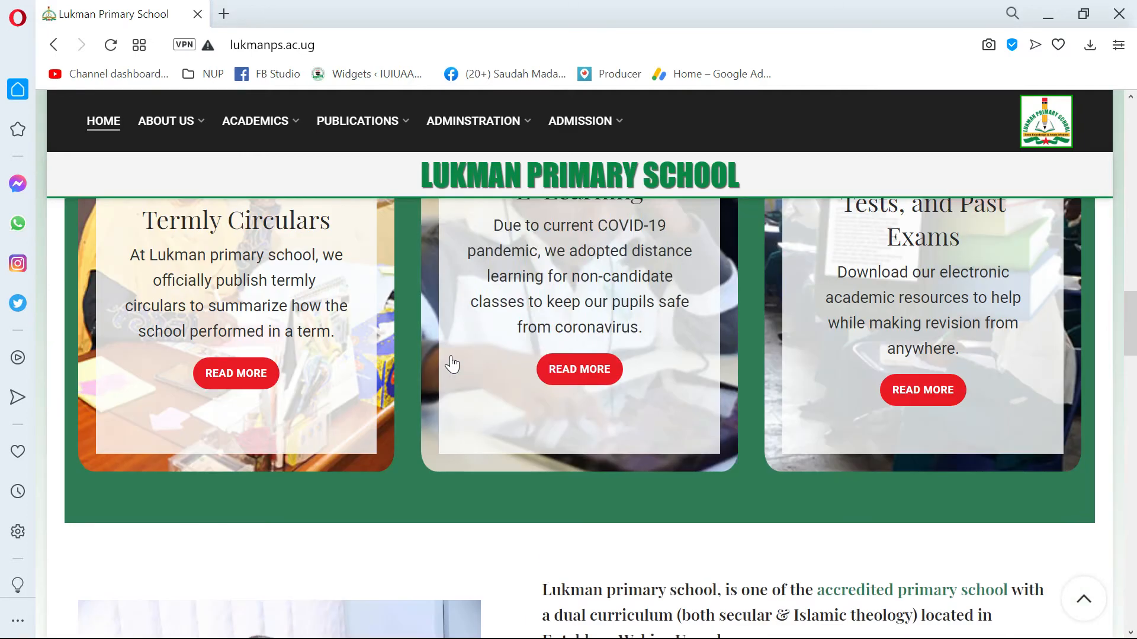
scroll(450, 364, down, 4)
scroll(450, 363, up, 10)
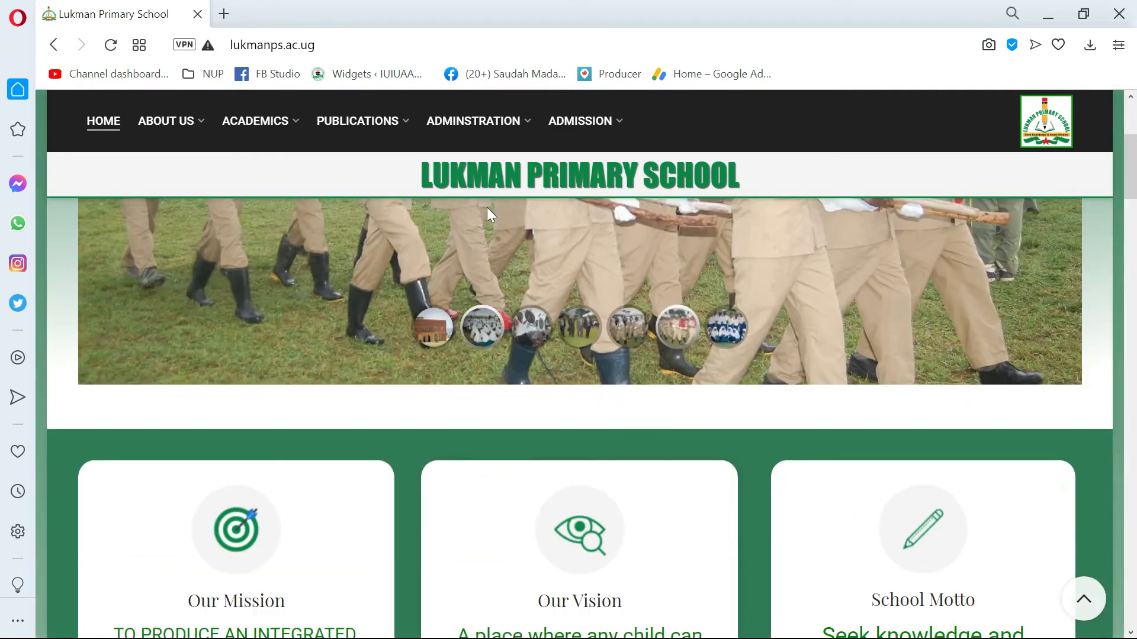
Open the site's WordPress admin login page at lukmanps.ac.ug/wp-admin.
click(330, 43)
click(384, 44)
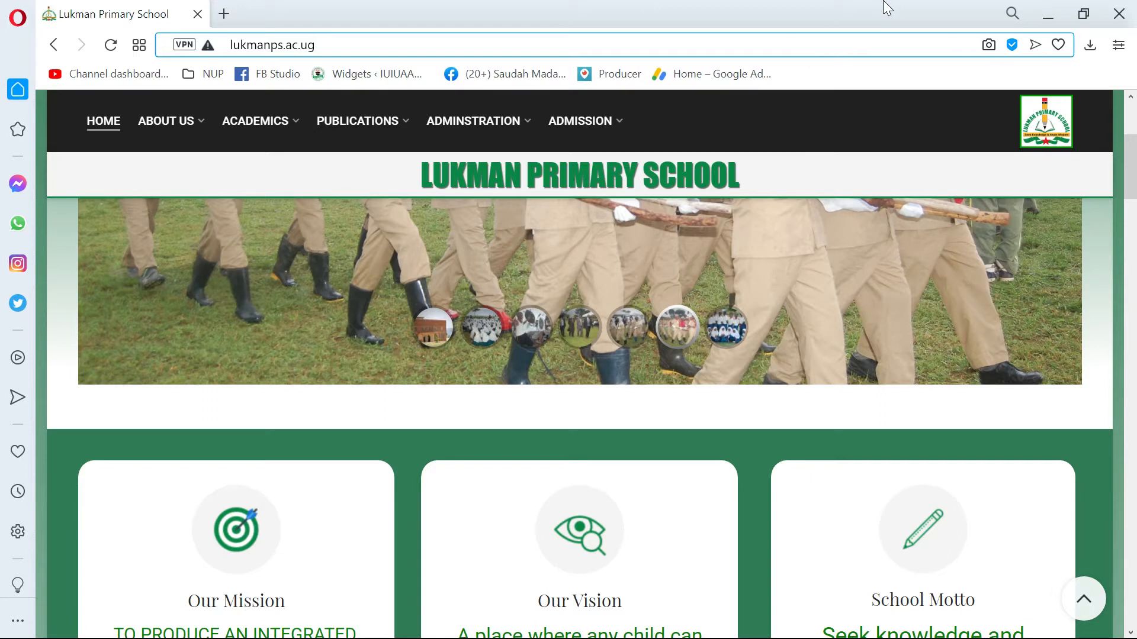
text(/)
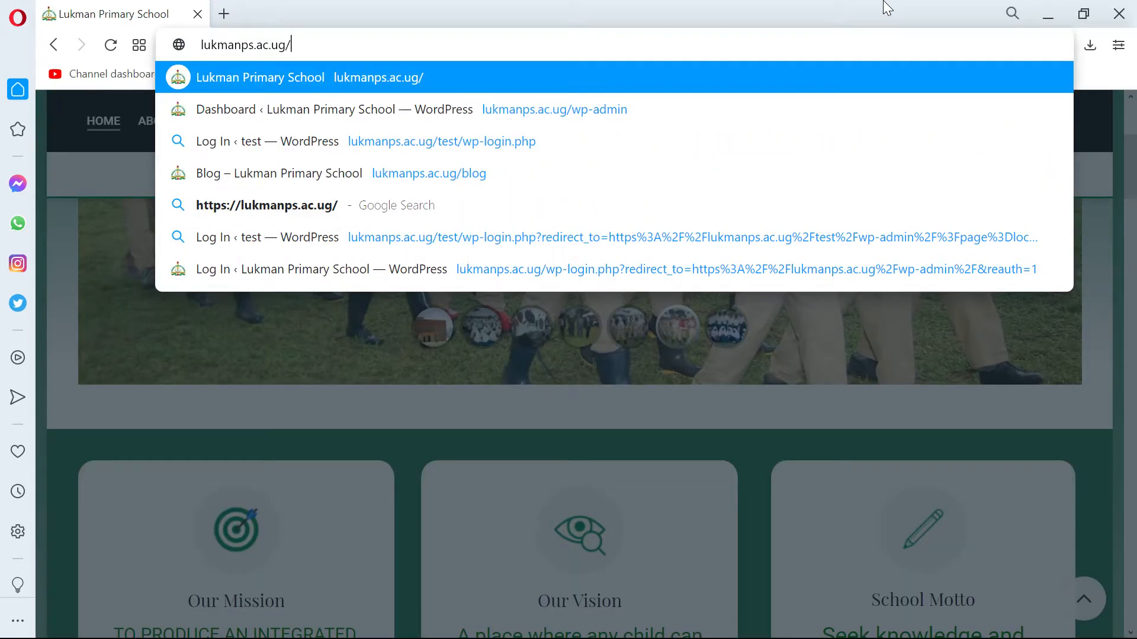
text(wp-admin)
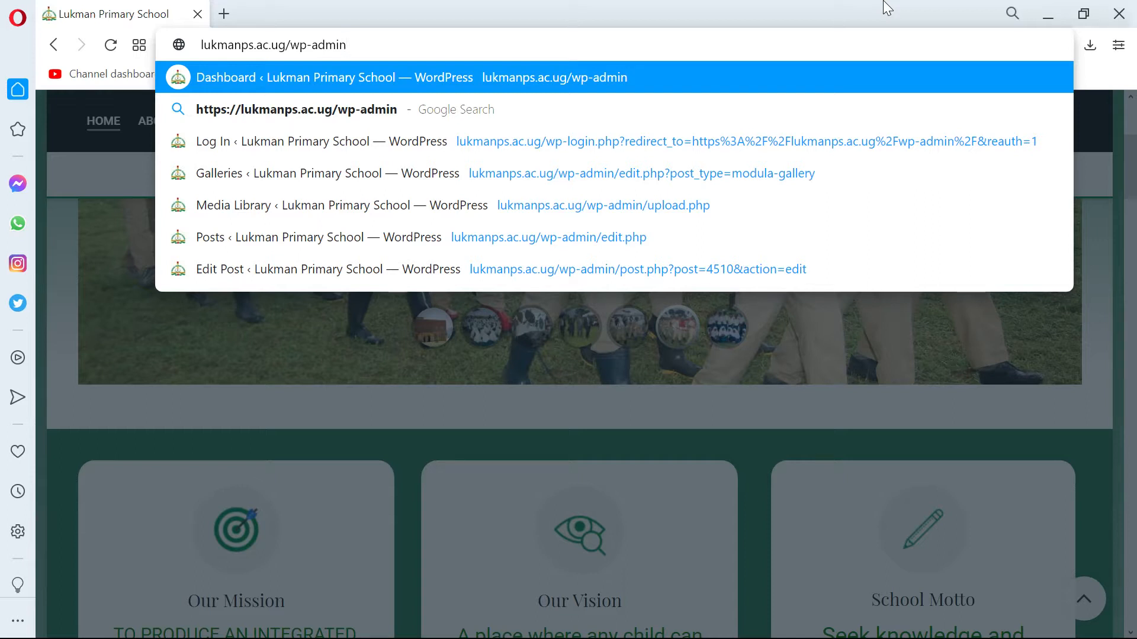
key(Return)
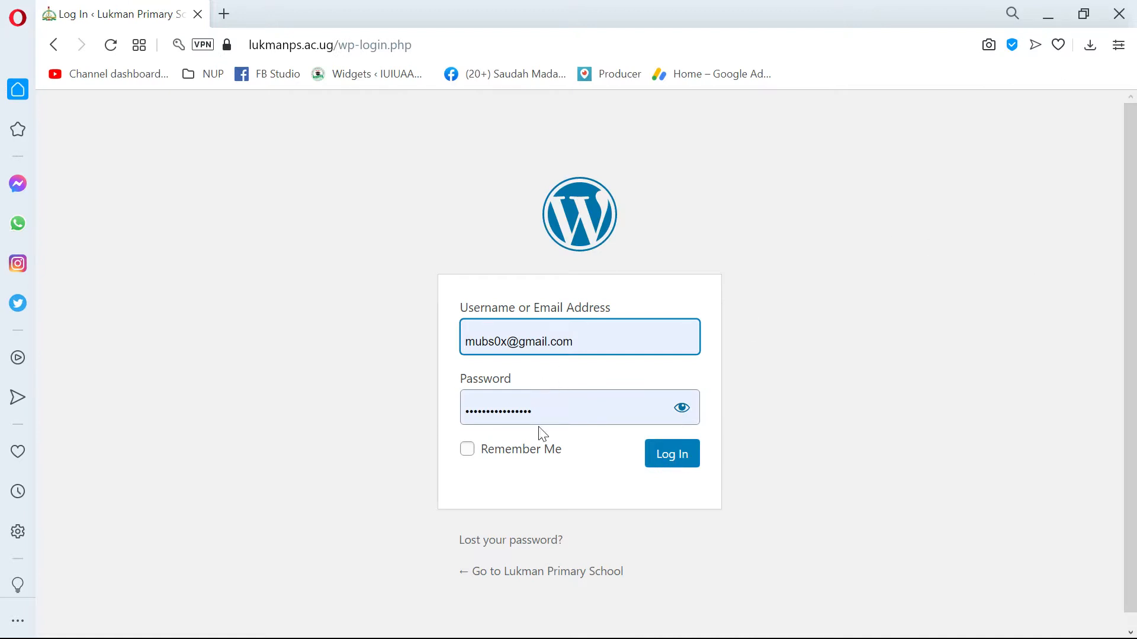
Return to the school home page and open the login page through the Login link above the School Gallery section.
click(53, 44)
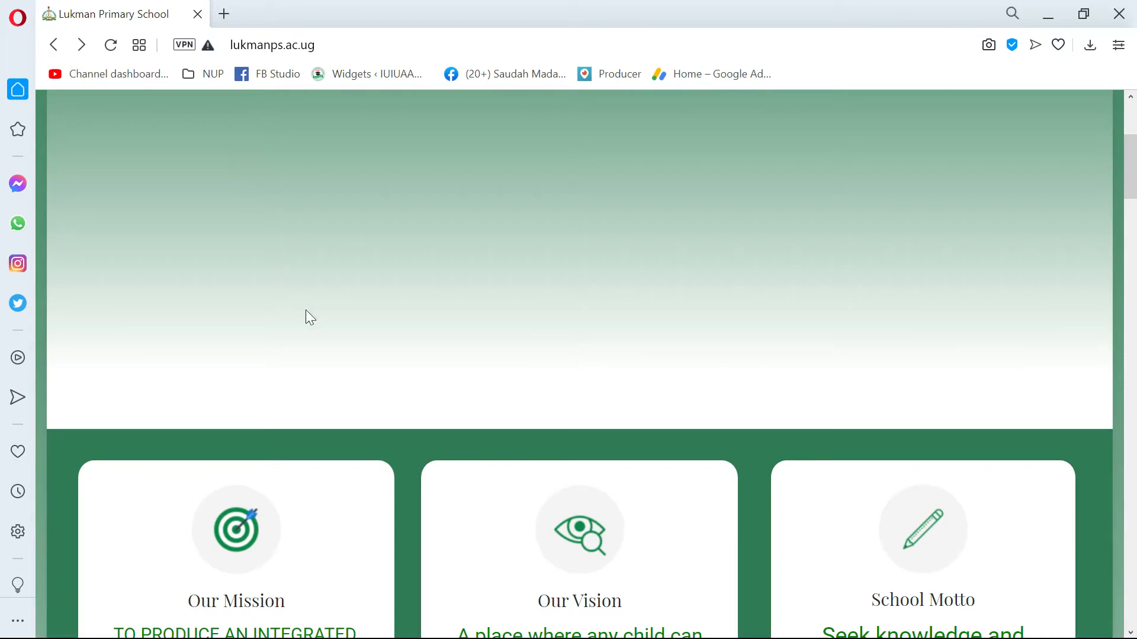
scroll(361, 314, up, 3)
scroll(401, 302, down, 7)
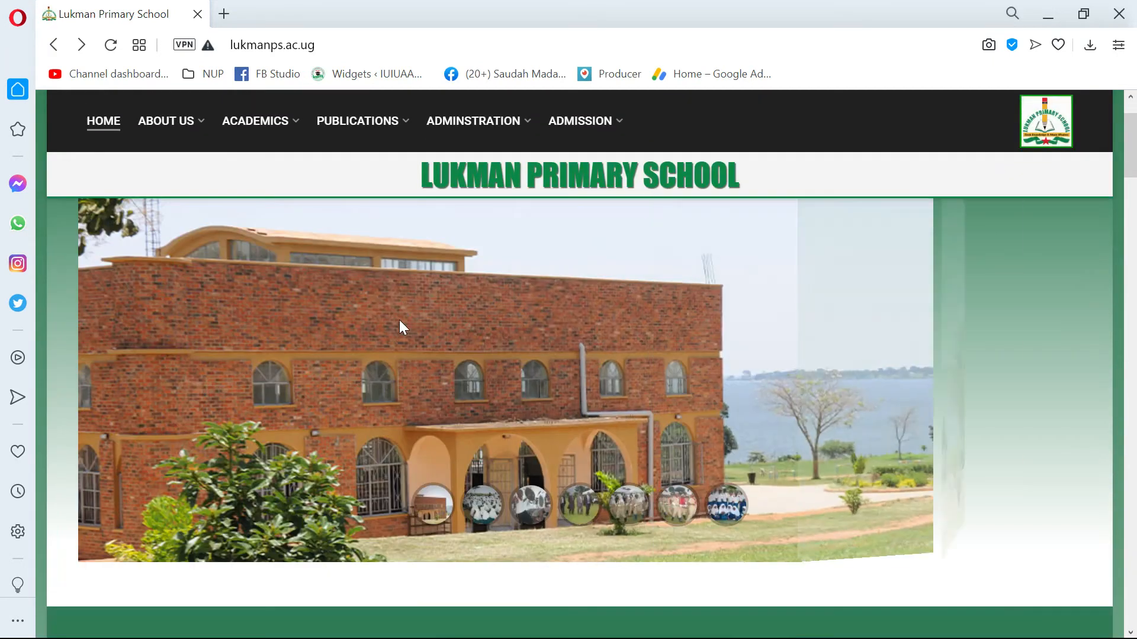
scroll(398, 328, down, 15)
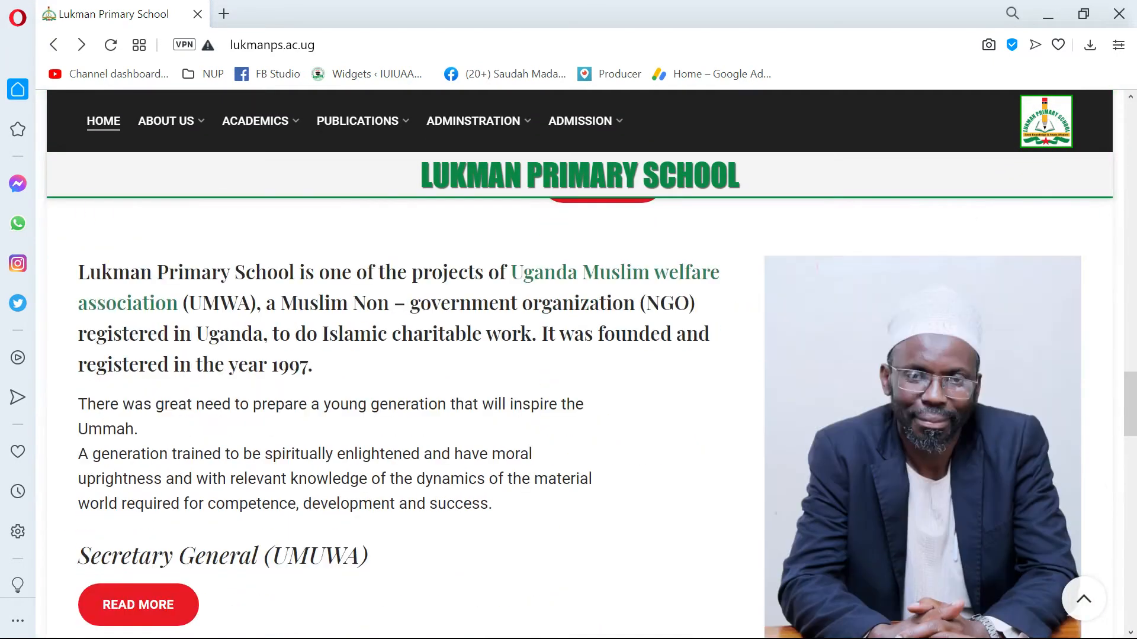
scroll(408, 308, down, 3)
scroll(408, 310, up, 2)
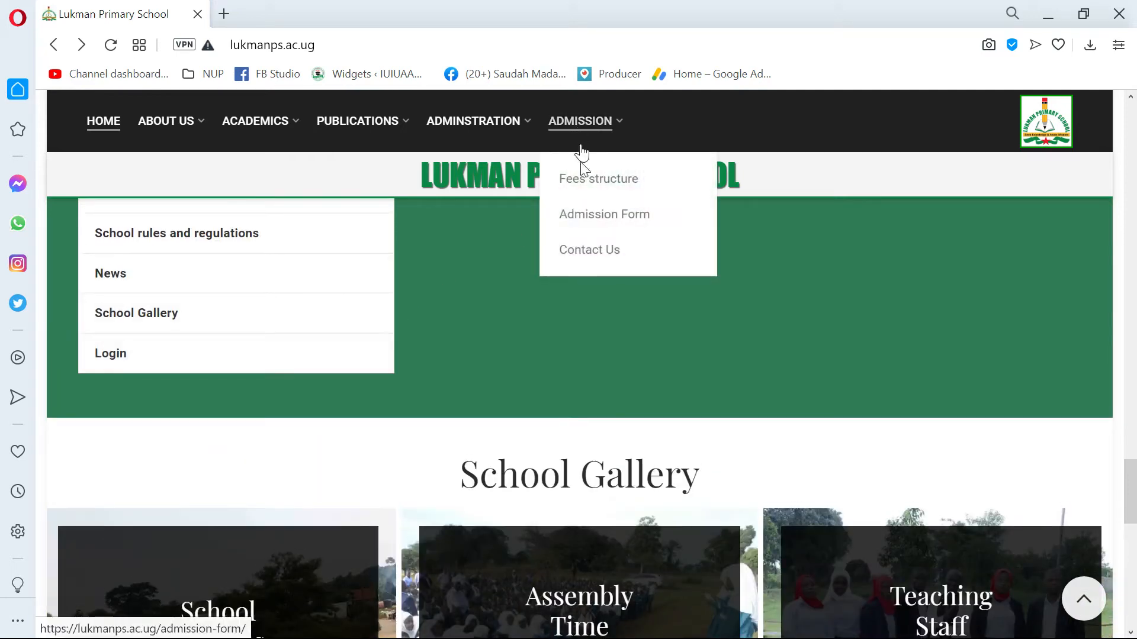
mouse_move(466, 127)
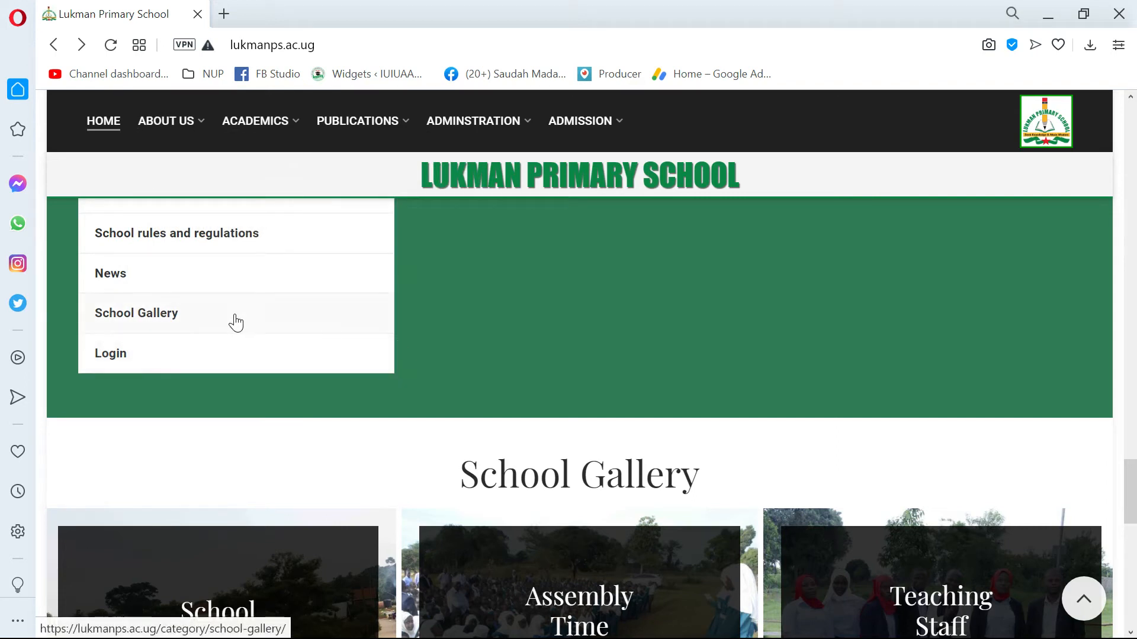
click(121, 354)
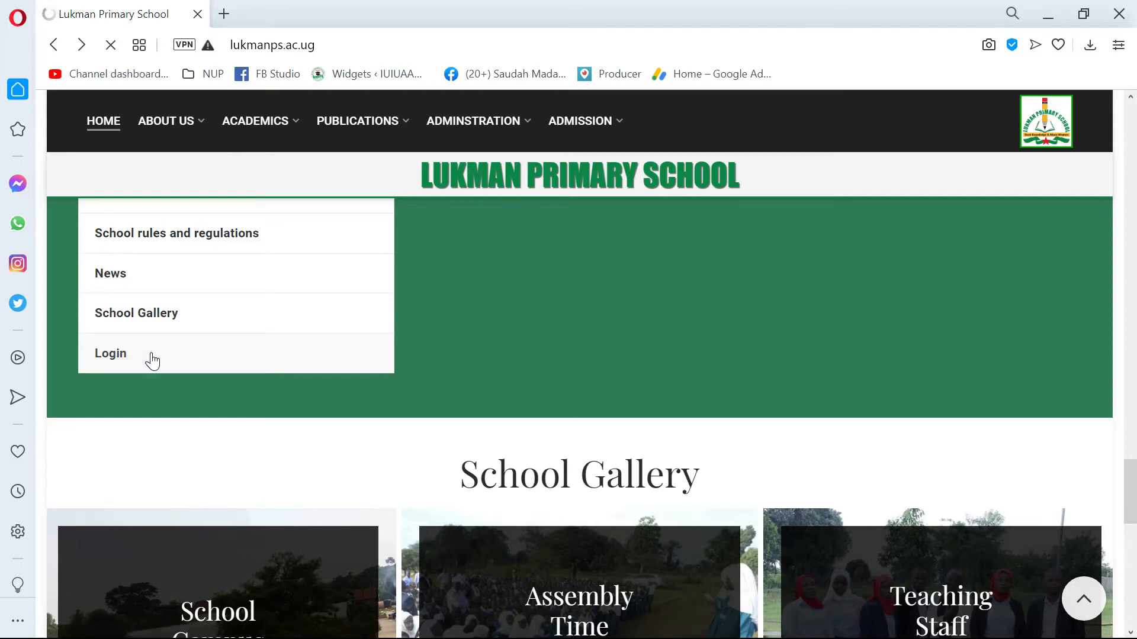
scroll(170, 354, up, 4)
scroll(171, 354, down, 2)
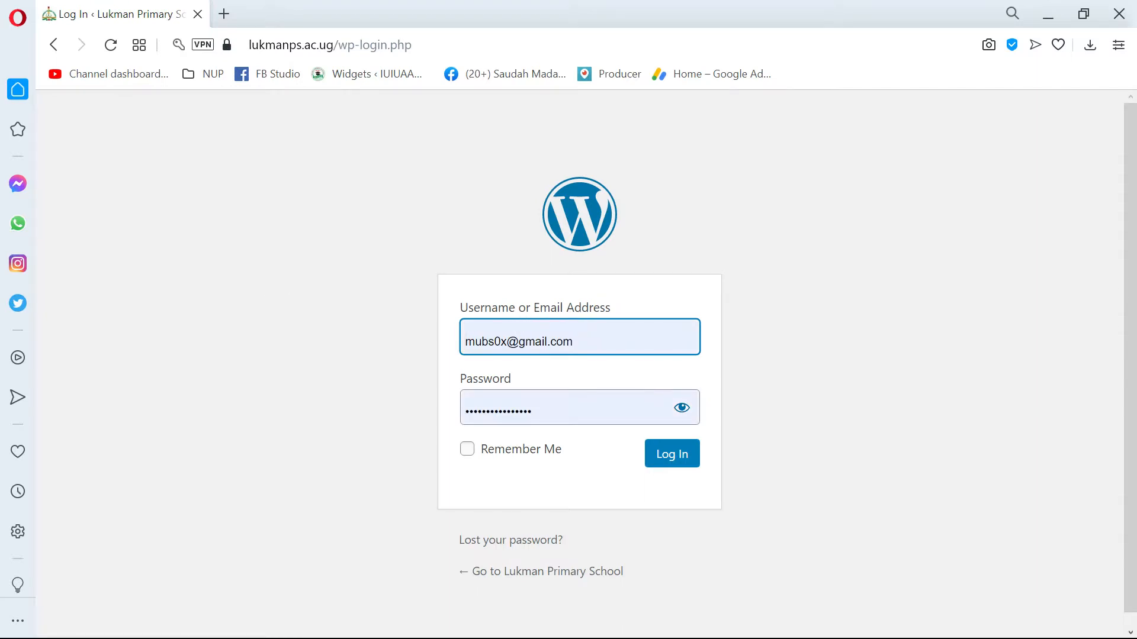
Replace the prefilled username on the login form with the school's e-mail address.
drag(625, 339, 314, 340)
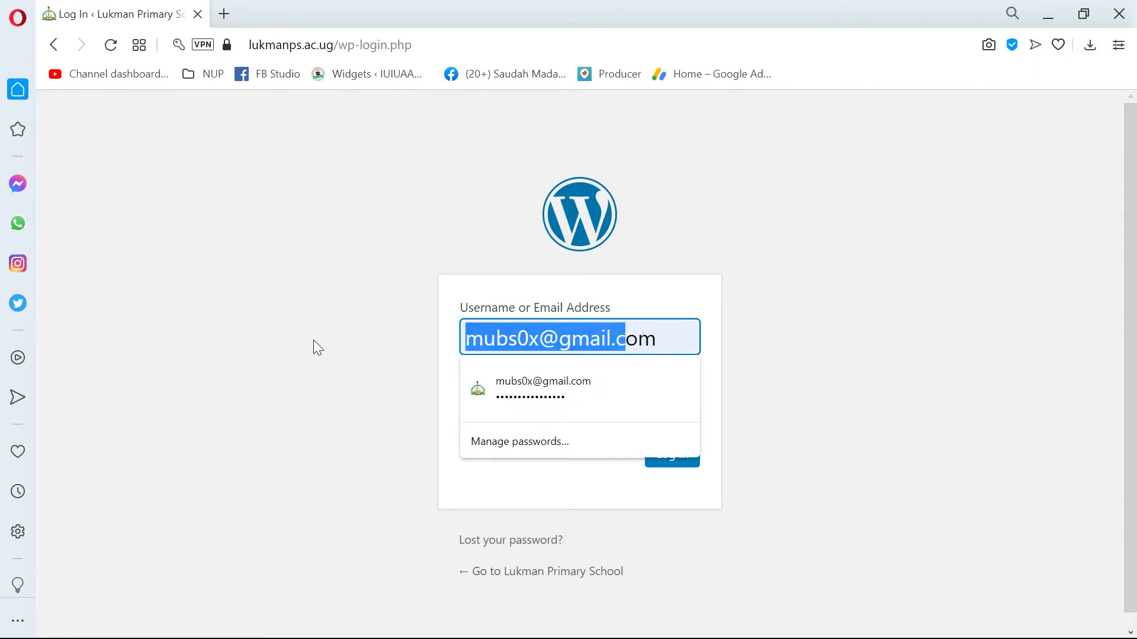
drag(656, 339, 106, 354)
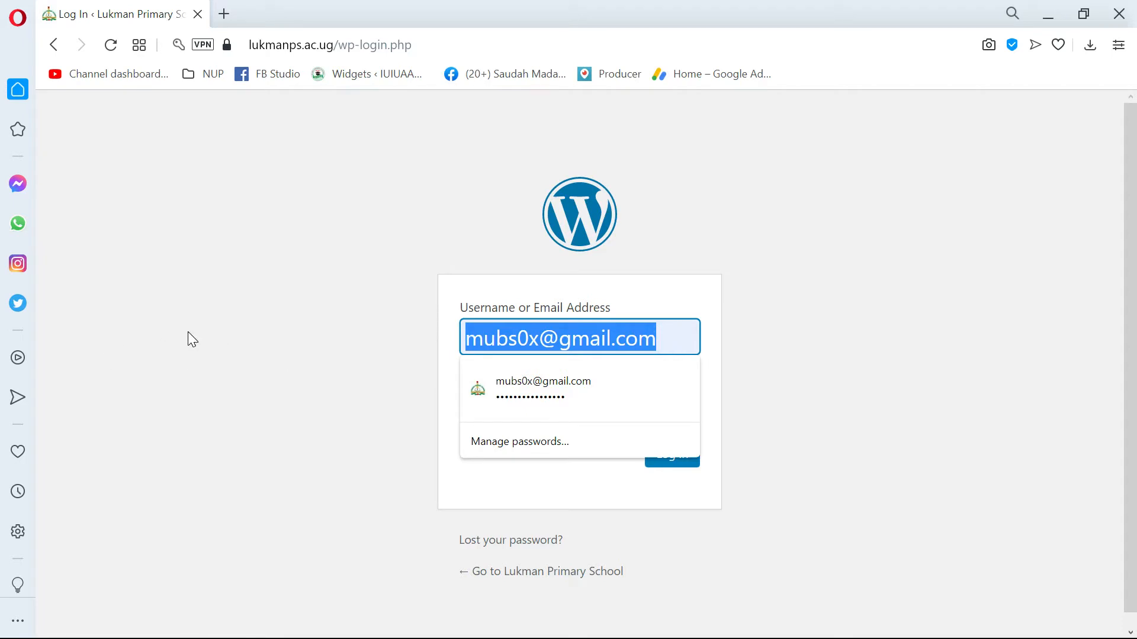
key(ctrl+v)
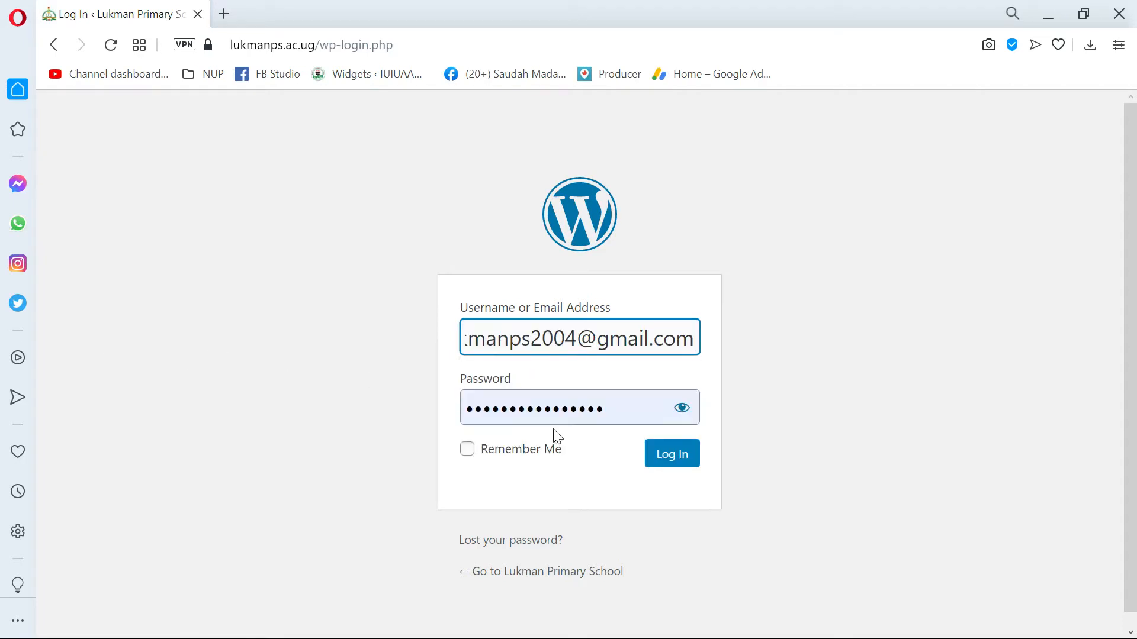
drag(530, 338, 325, 345)
drag(602, 338, 325, 338)
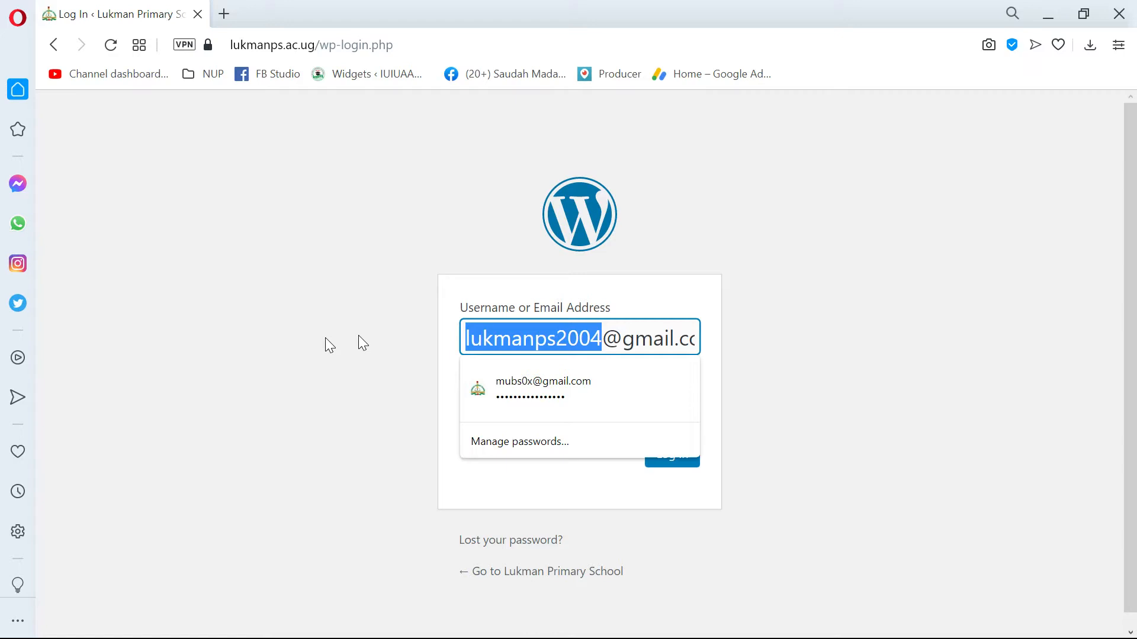
drag(663, 338, 452, 343)
click(346, 342)
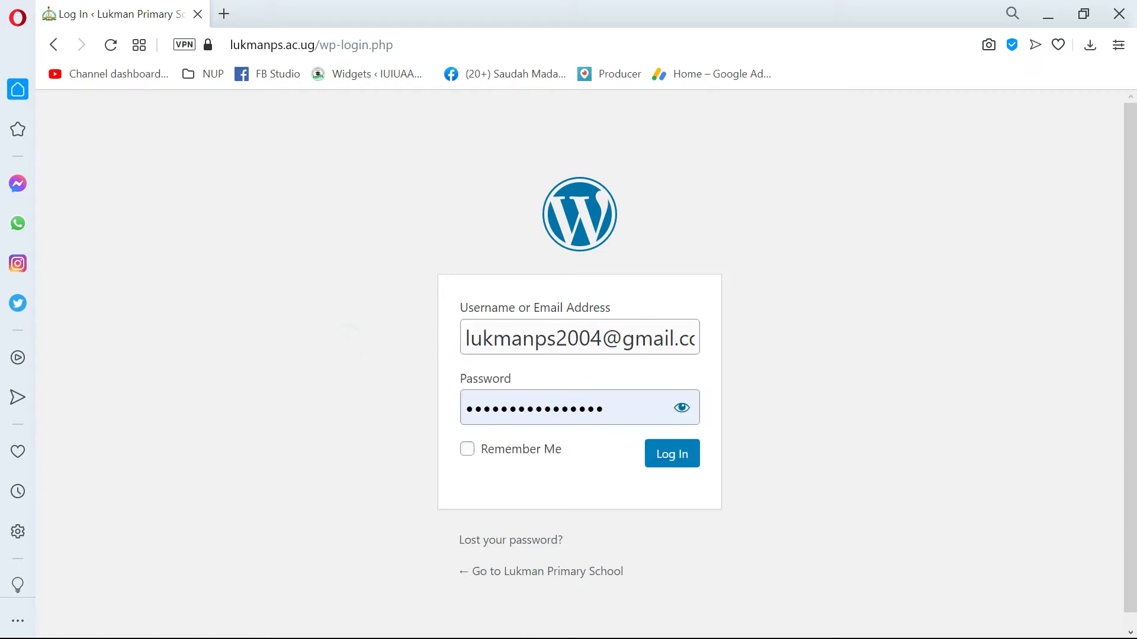
Replace the saved password with a typed account password and try to log in.
click(509, 409)
key(ctrl+a)
text(l)
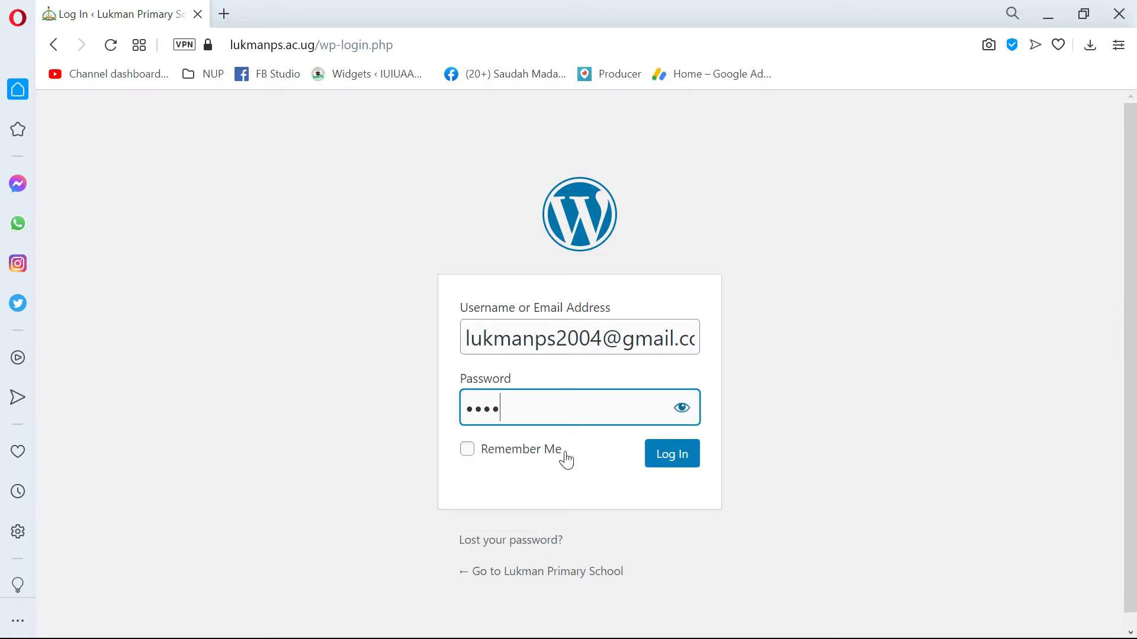
click(677, 460)
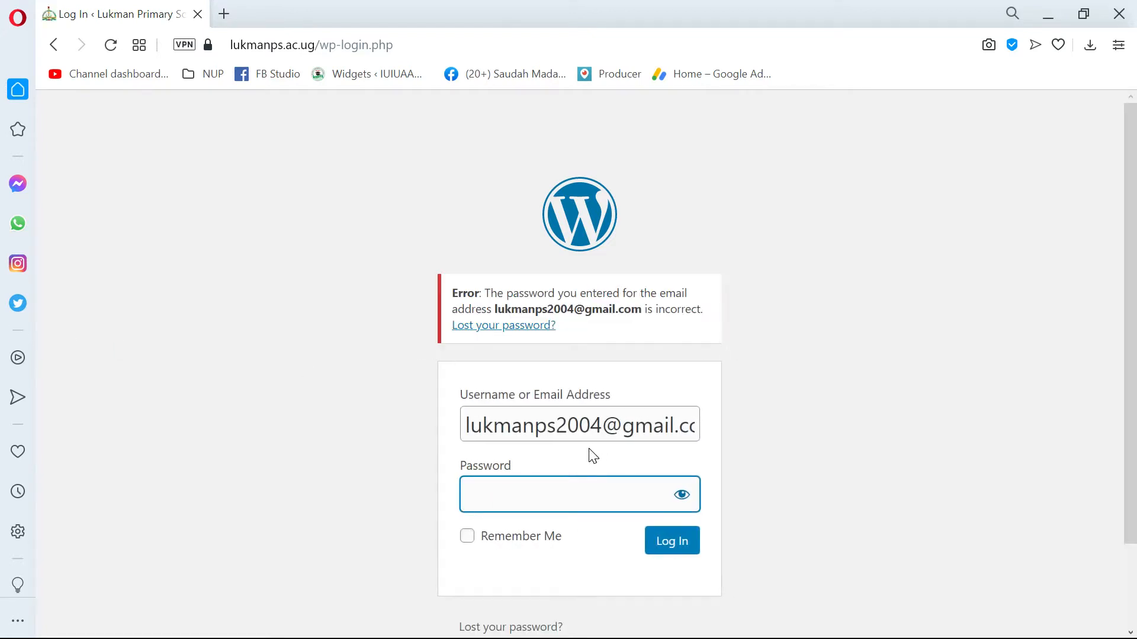
Enter the account password again in the login form and check the lost-password option.
text(••••)
scroll(404, 431, down, 2)
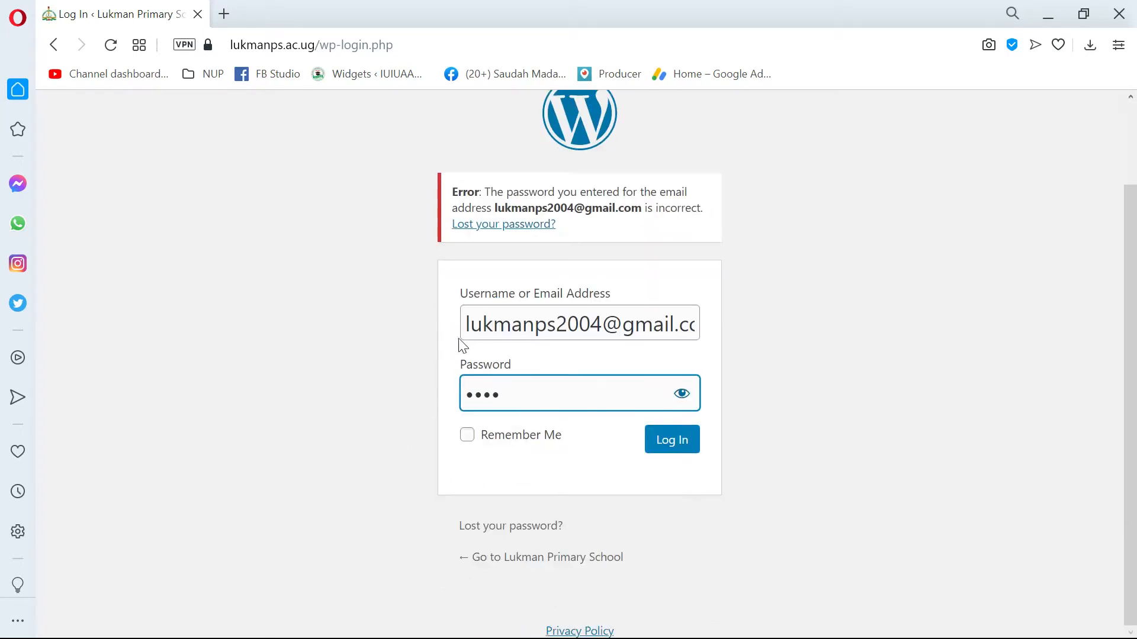
scroll(568, 324, up, 2)
scroll(541, 237, down, 2)
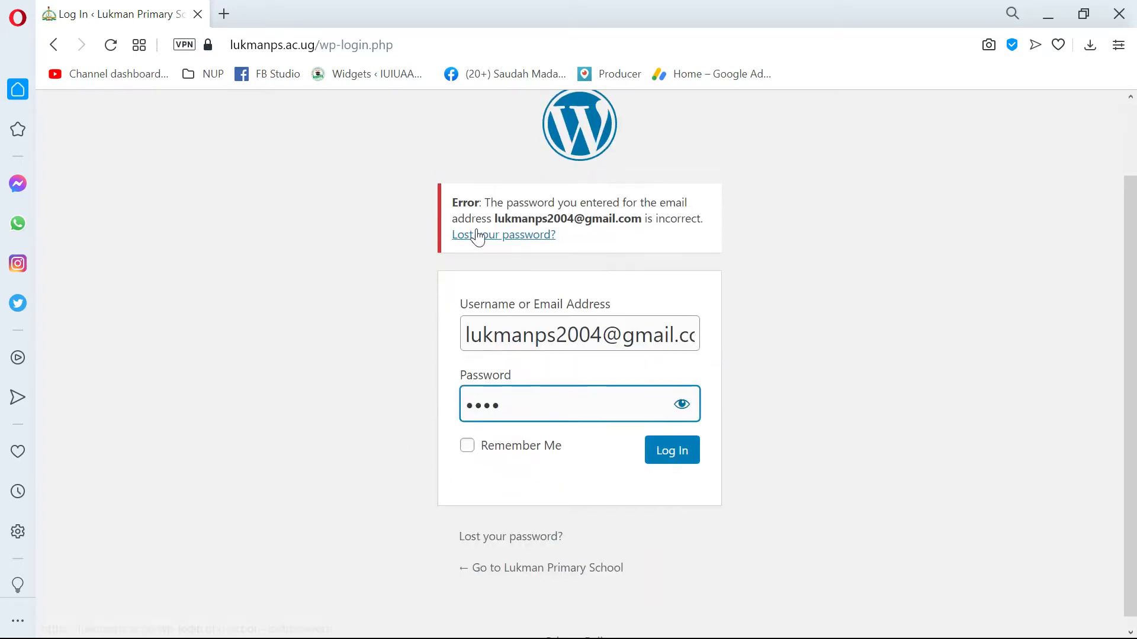
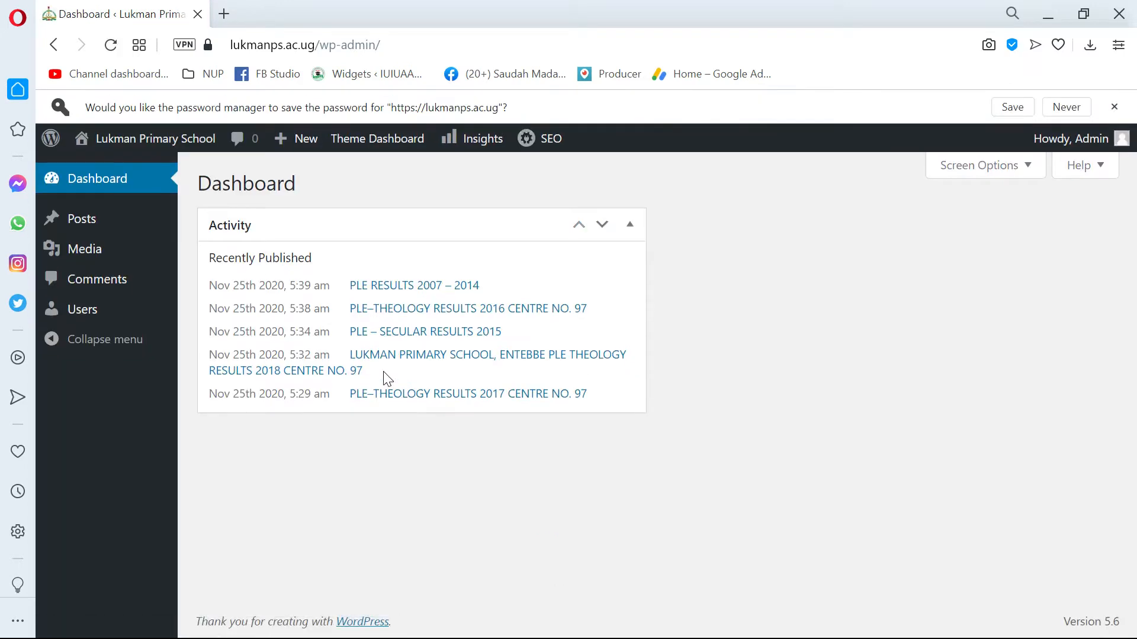
Save the login password for the site in the browser and check the Dashboard's Screen Options.
click(1011, 107)
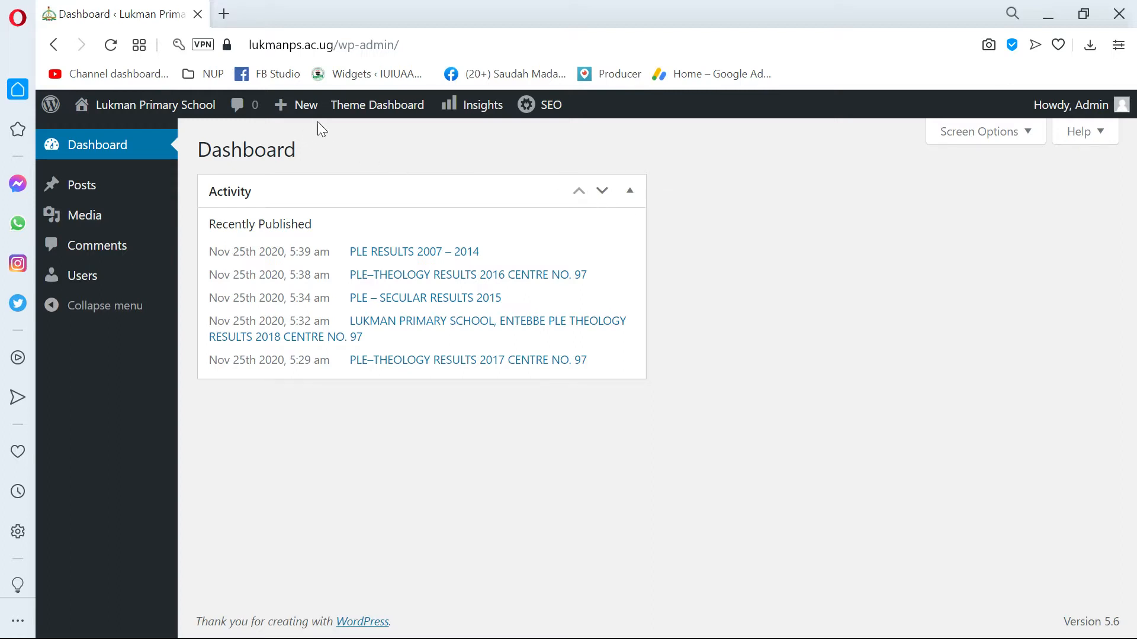
mouse_move(116, 113)
click(967, 137)
click(971, 265)
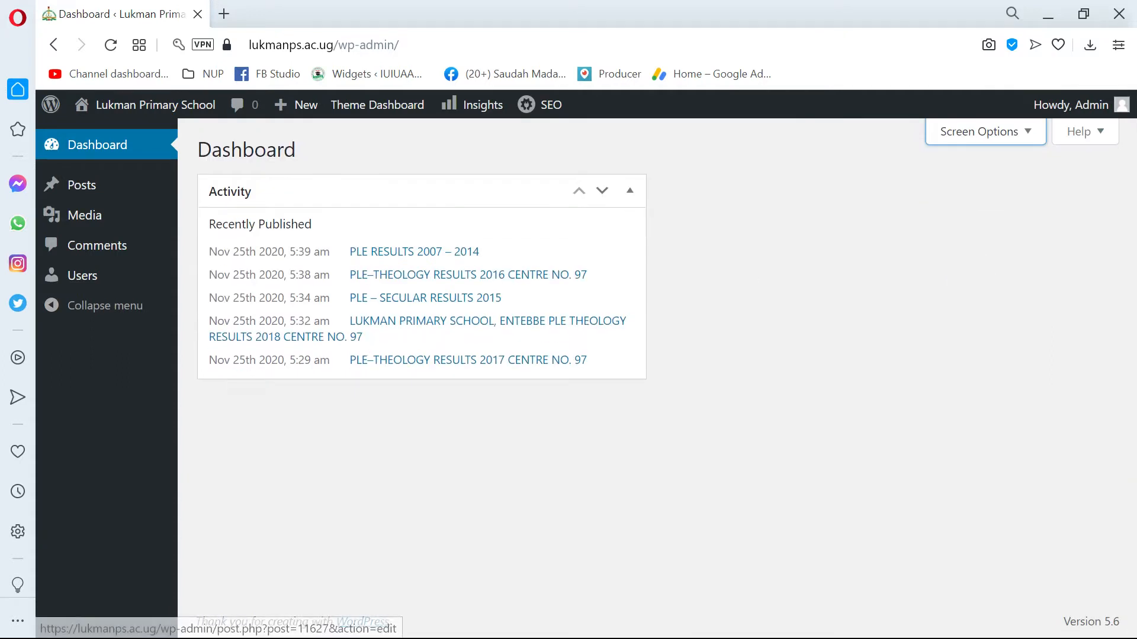
Open the Media Library and browse through the uploaded photos, graphics and documents.
mouse_move(76, 195)
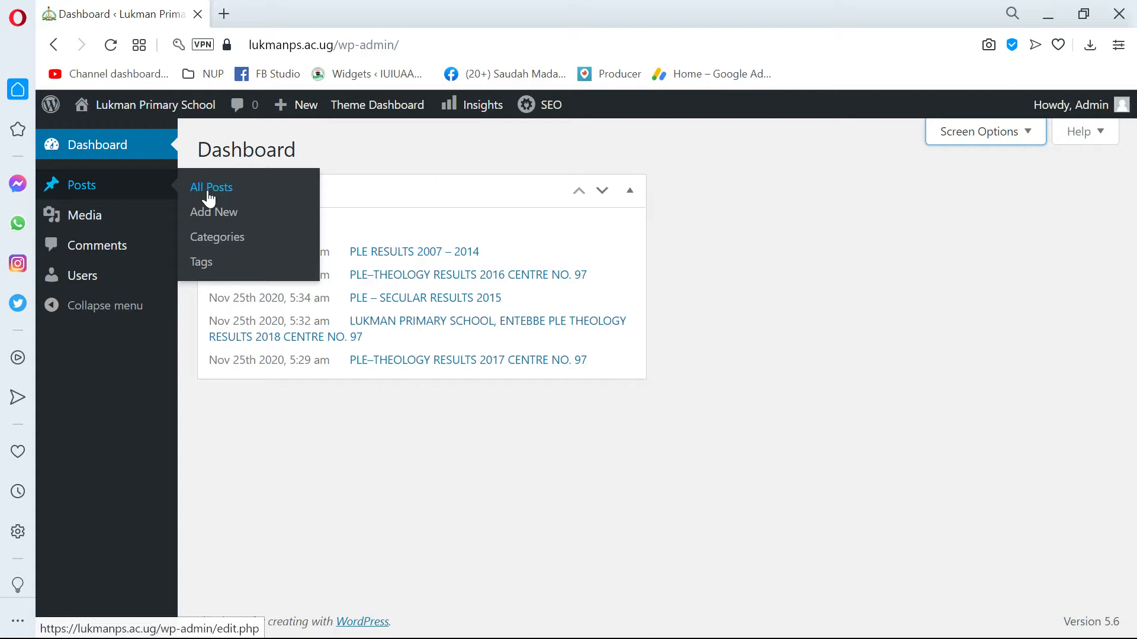
mouse_move(148, 219)
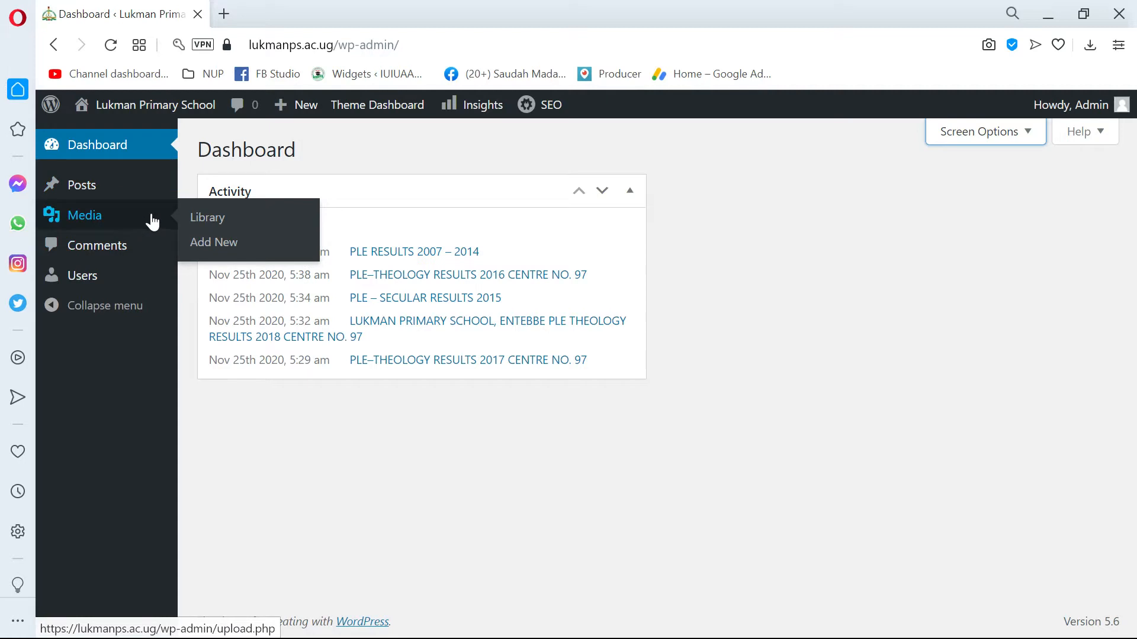
click(88, 225)
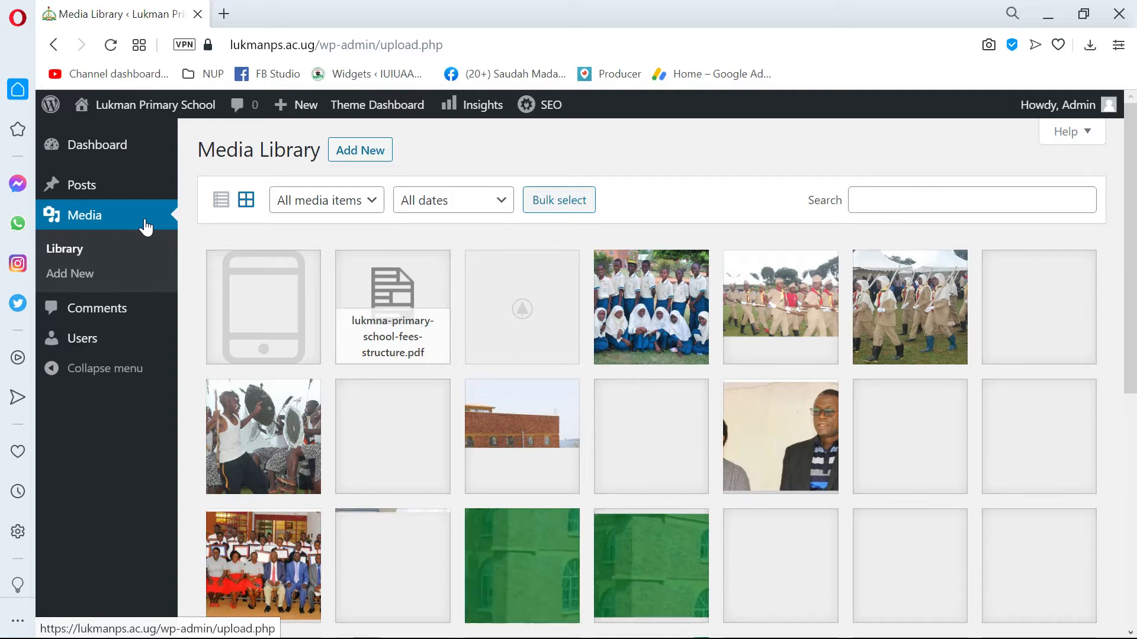
scroll(145, 227, down, 10)
scroll(146, 227, down, 7)
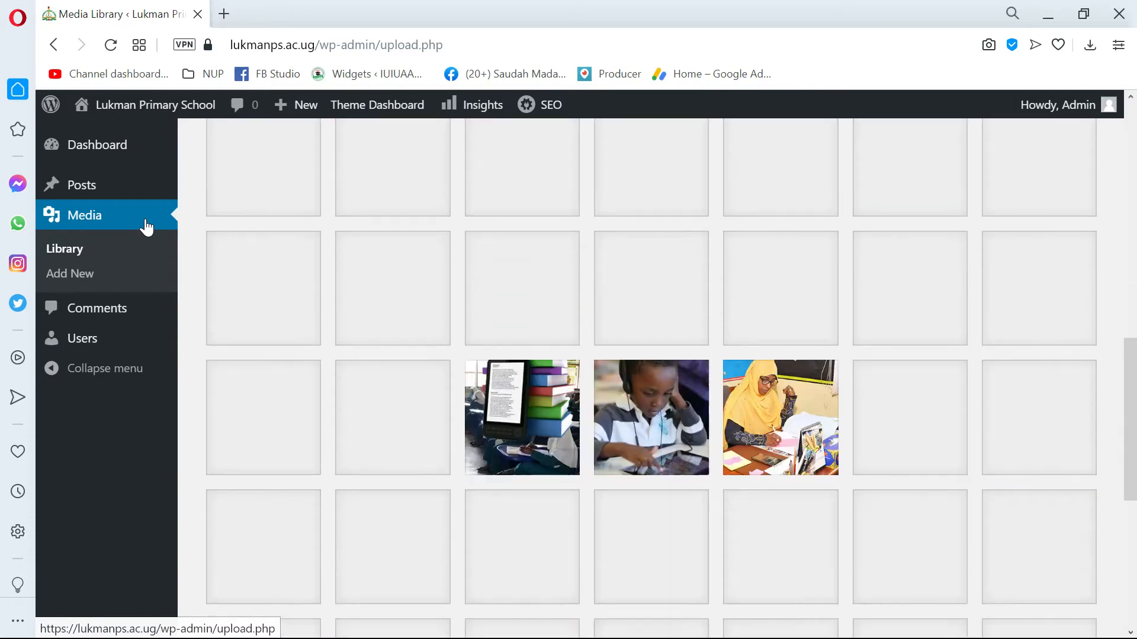
scroll(147, 227, up, 9)
scroll(585, 317, up, 6)
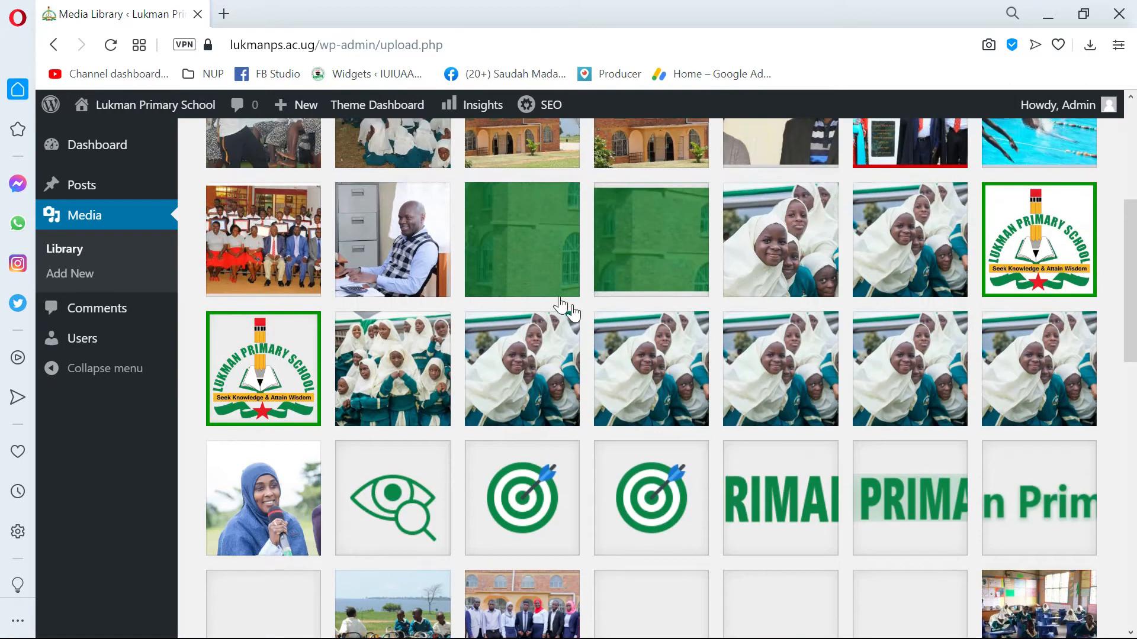
scroll(603, 391, down, 13)
scroll(578, 382, down, 15)
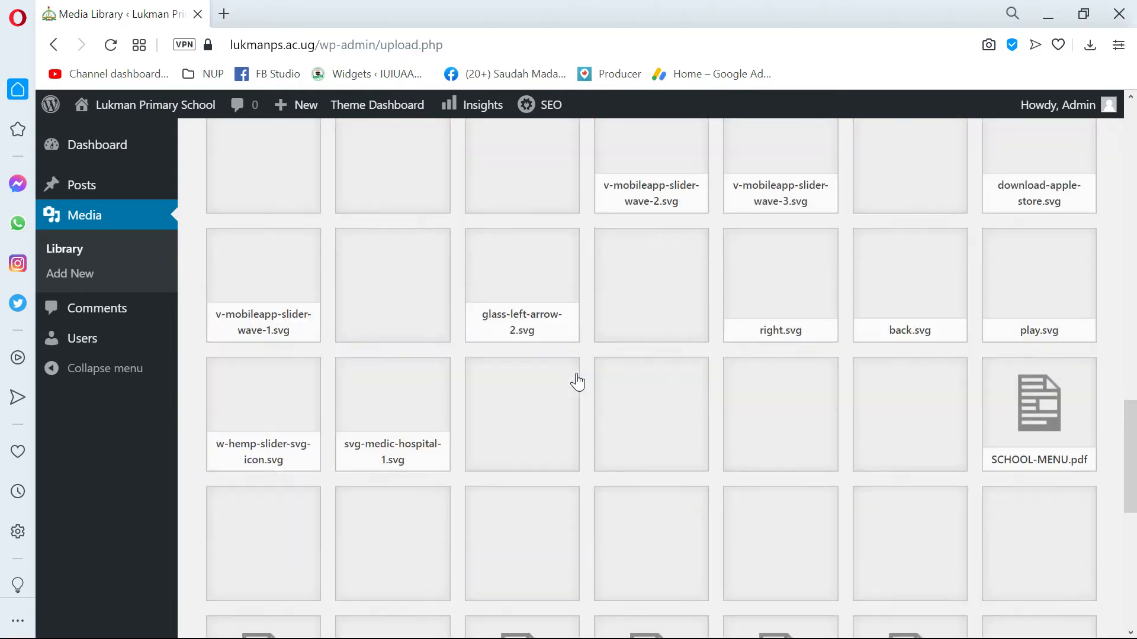
scroll(586, 376, up, 10)
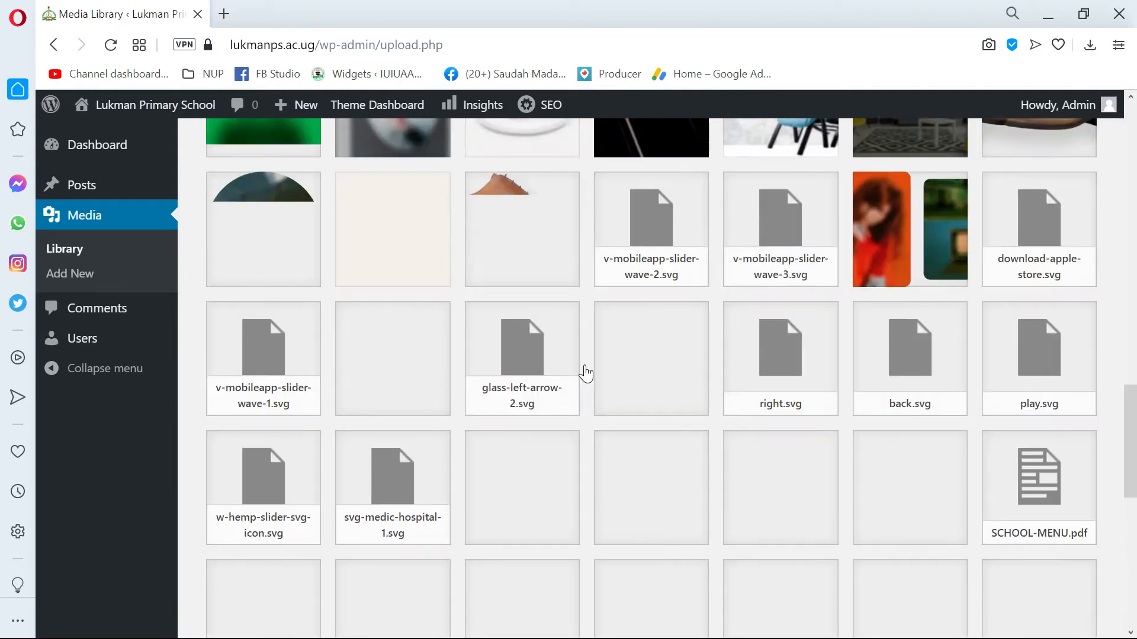
scroll(564, 381, up, 10)
scroll(566, 380, down, 8)
scroll(565, 381, down, 4)
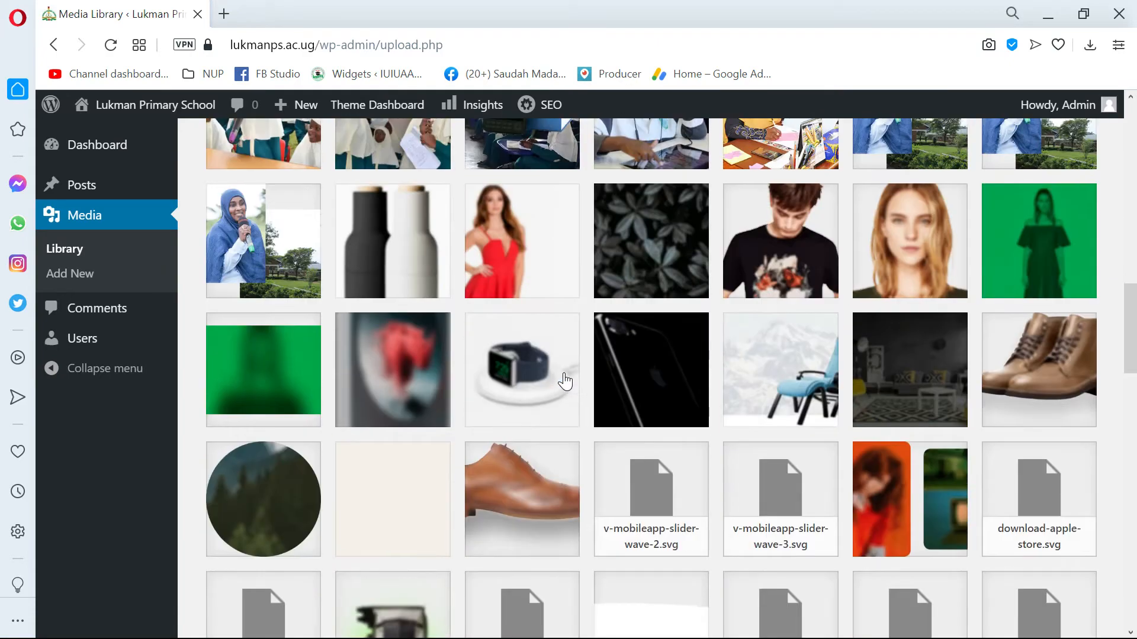
scroll(563, 381, up, 2)
scroll(565, 381, down, 10)
scroll(565, 382, down, 15)
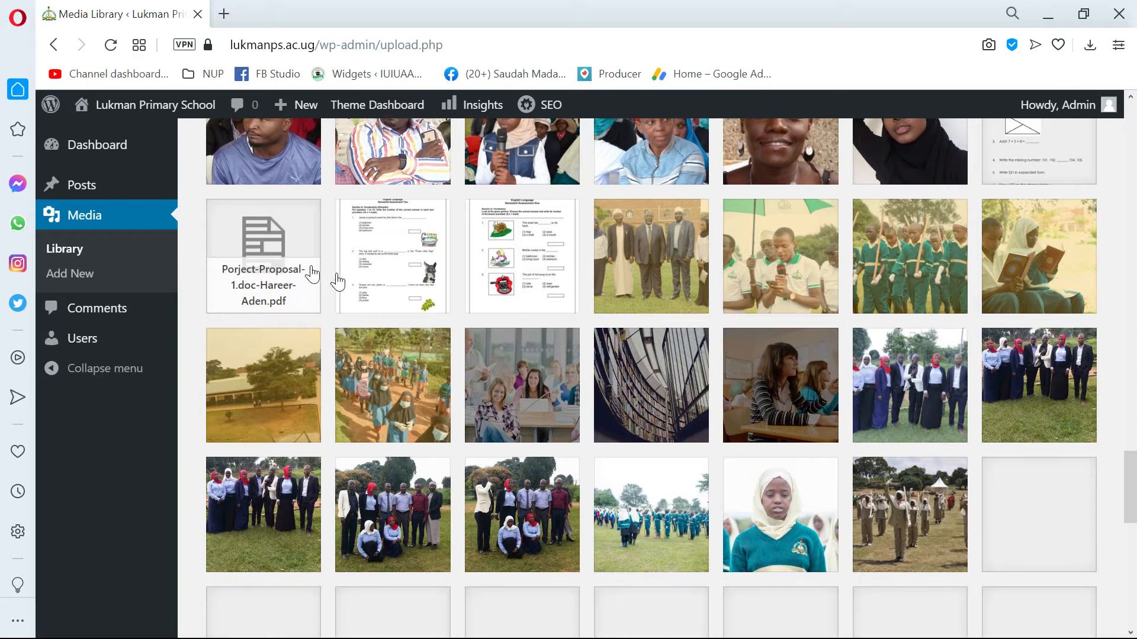
View the site's Comments page and look through the list of all users.
click(99, 315)
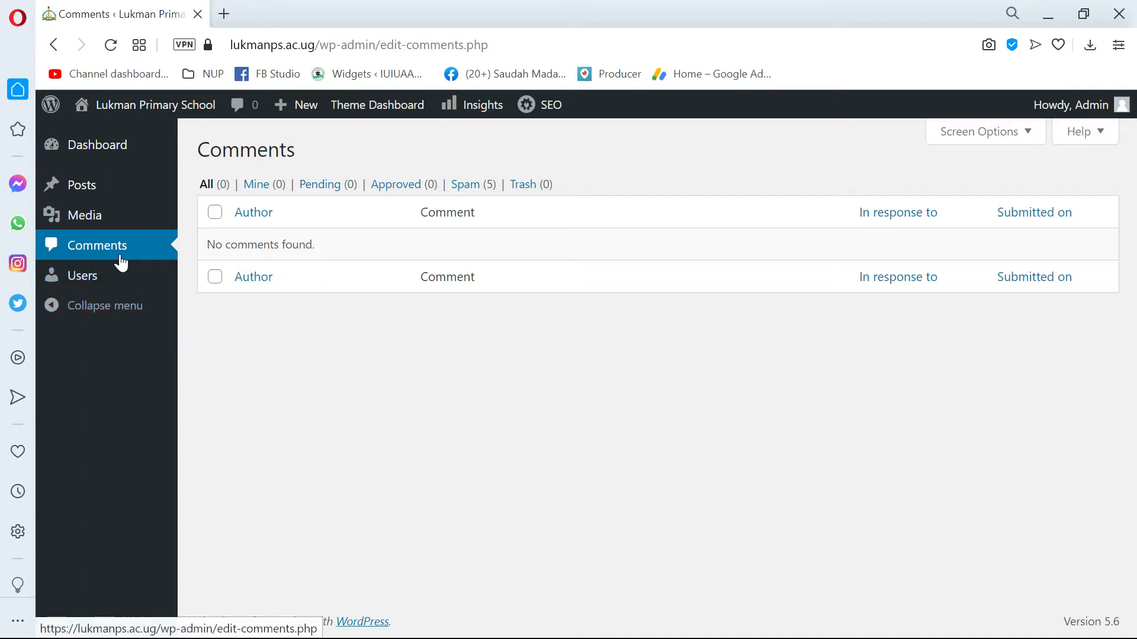
click(90, 286)
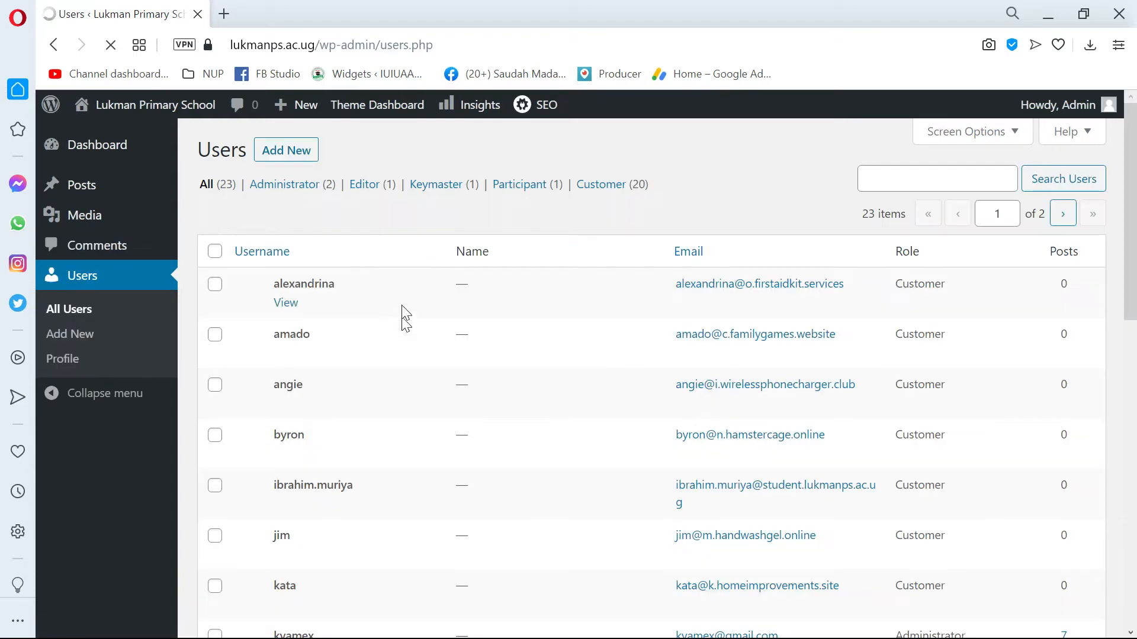
scroll(404, 341, down, 9)
scroll(406, 325, up, 10)
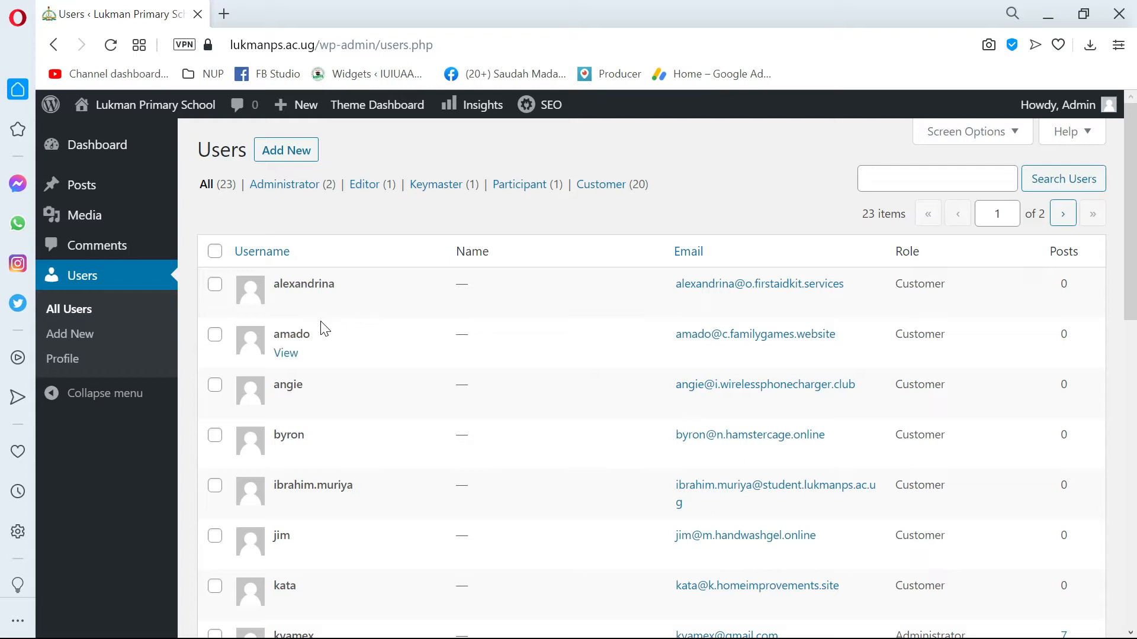
Open the account's own profile and review its personal options, name, contact info and profile picture sections.
click(81, 359)
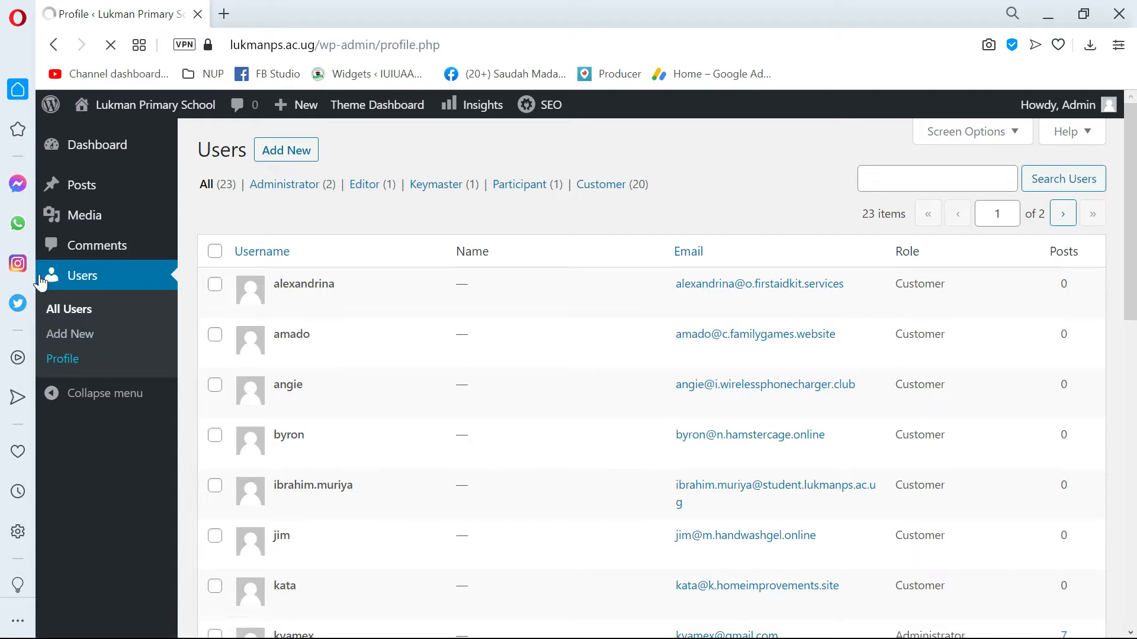
scroll(332, 311, down, 1)
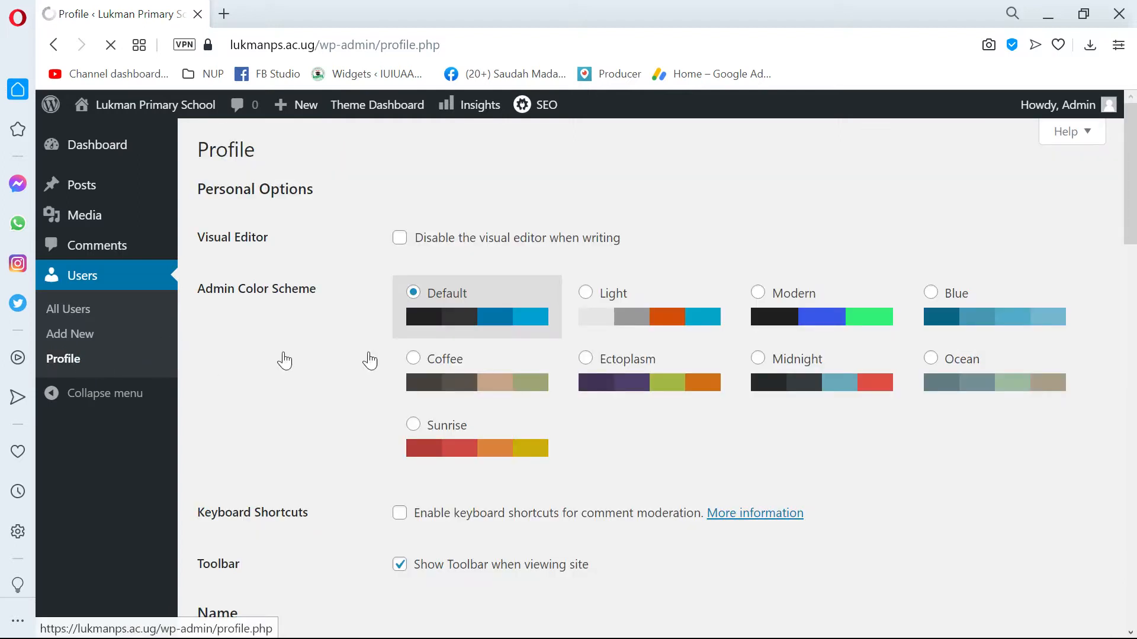
scroll(488, 339, down, 5)
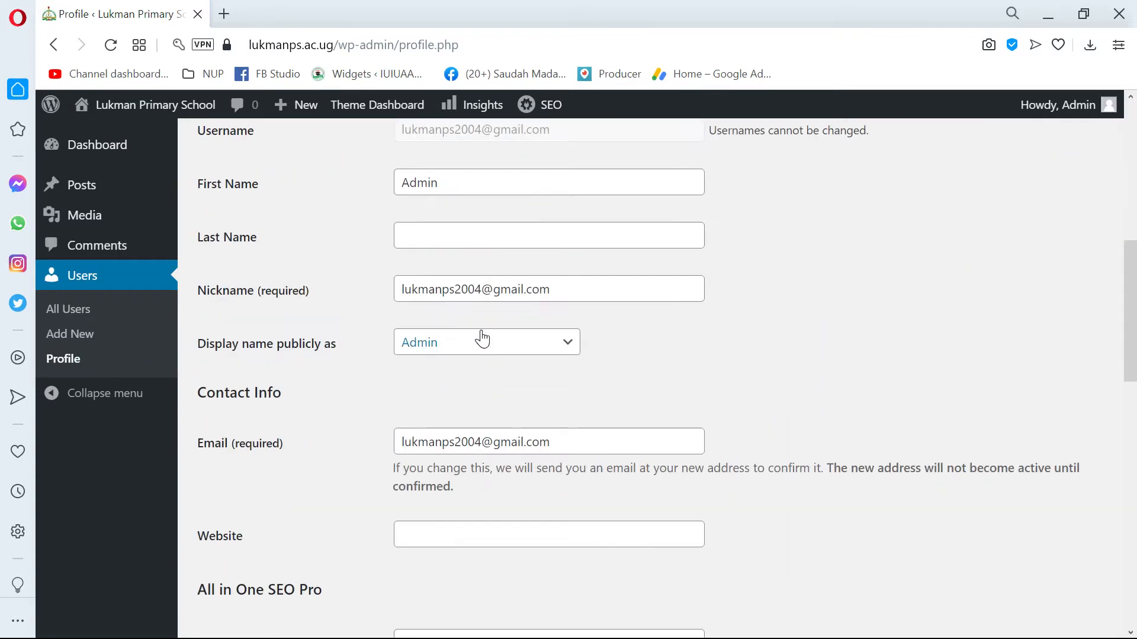
scroll(477, 335, down, 5)
scroll(477, 335, up, 8)
scroll(482, 331, up, 1)
triple_click(565, 466)
scroll(755, 330, down, 5)
scroll(756, 330, down, 2)
scroll(756, 330, up, 2)
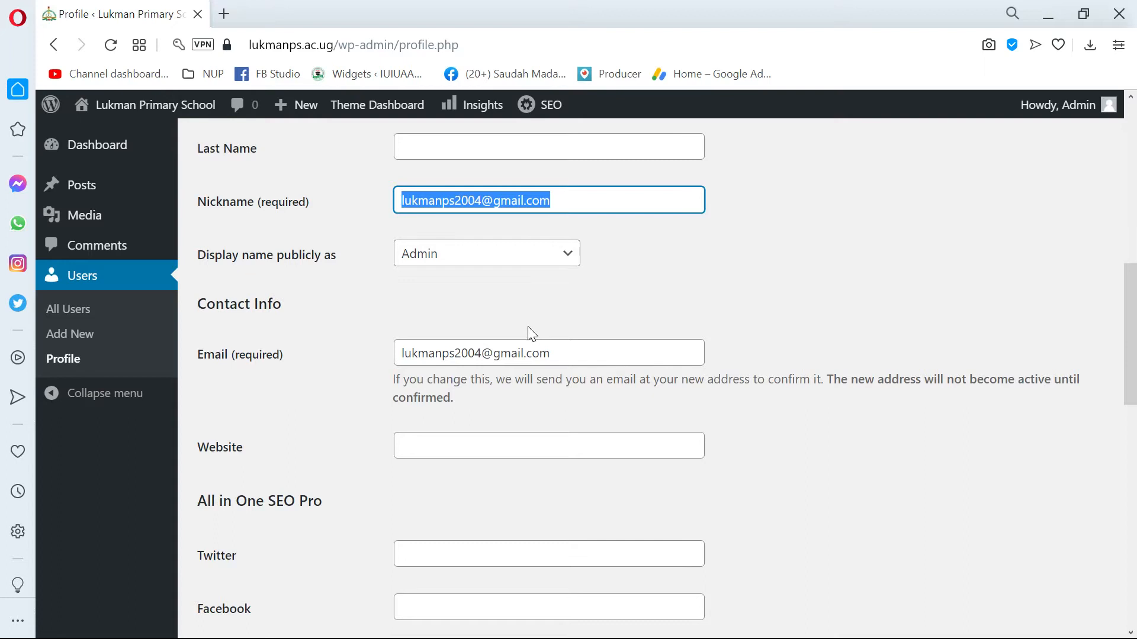
scroll(532, 334, down, 1)
scroll(525, 332, down, 6)
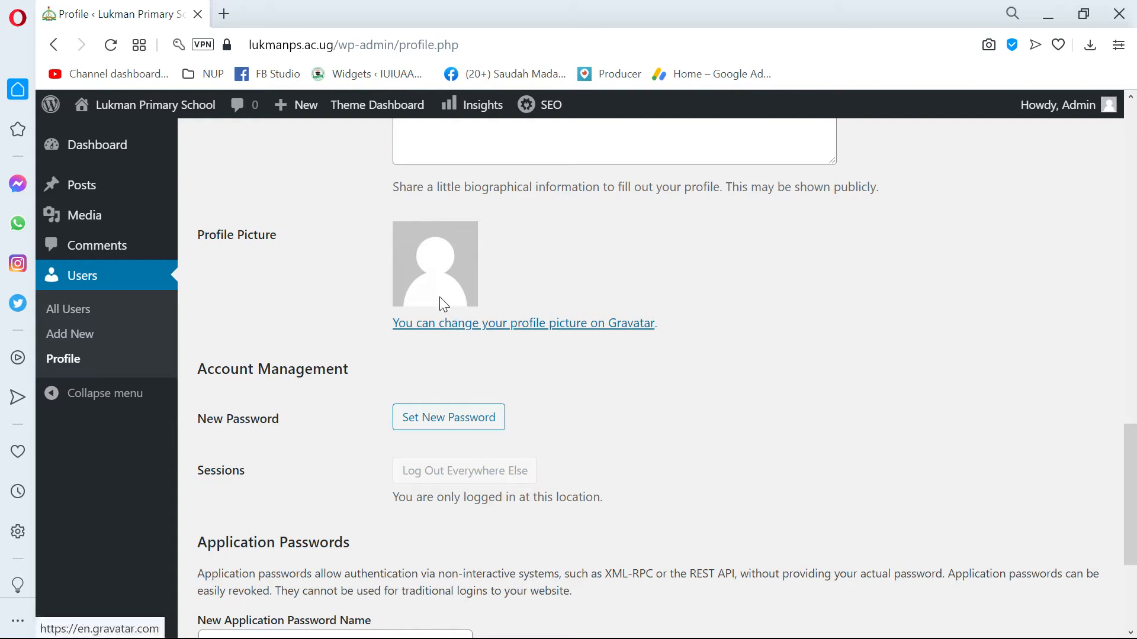
Visit the Gravatar site through the profile picture link, look it over and return to the profile.
click(455, 323)
scroll(461, 301, up, 2)
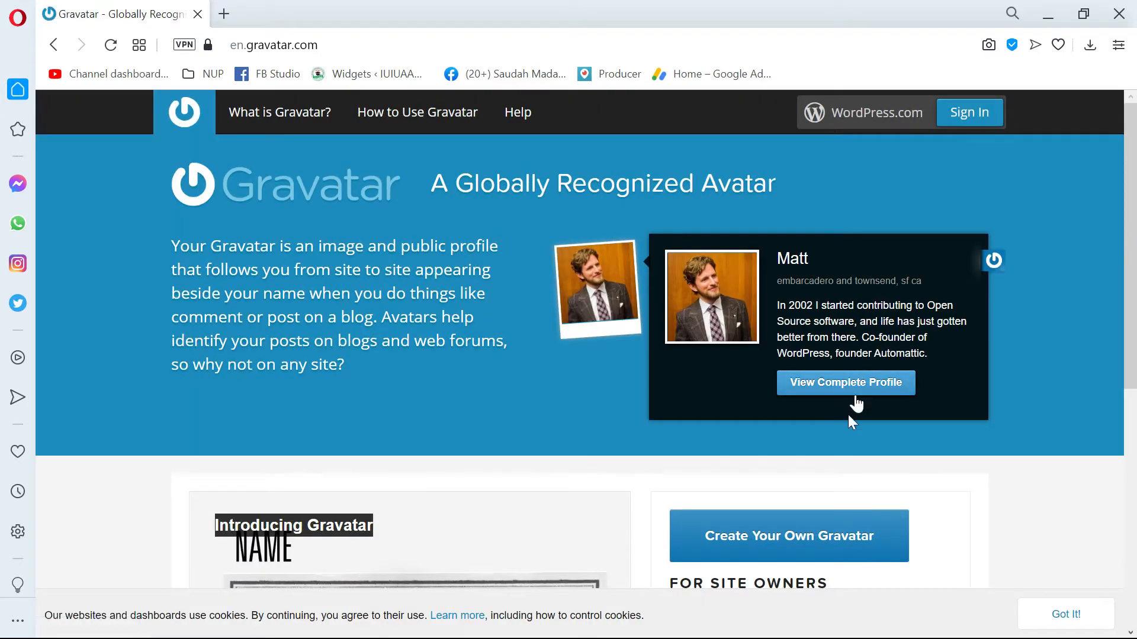
scroll(787, 398, down, 2)
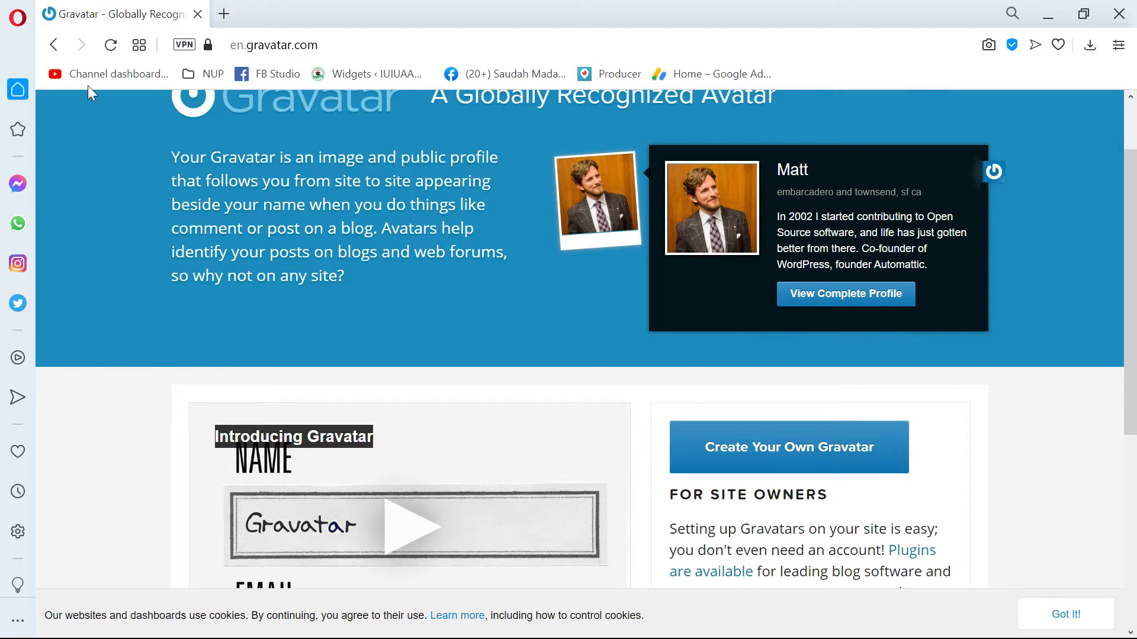
click(53, 45)
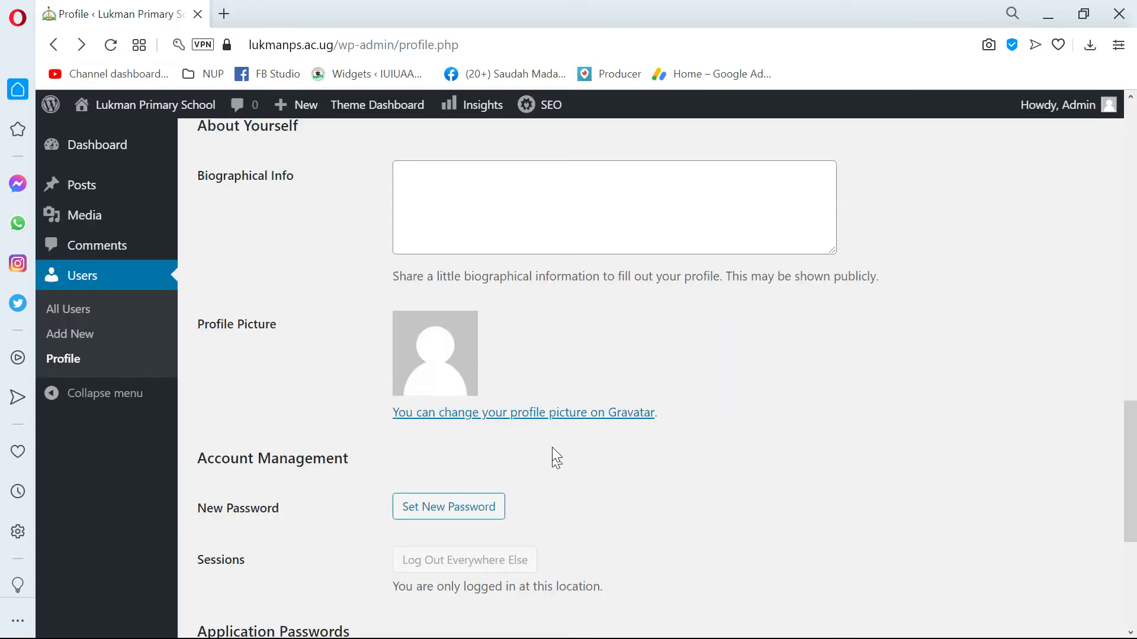
Review the profile's Account Management and Application Passwords sections and go back up to the name fields.
scroll(326, 394, down, 5)
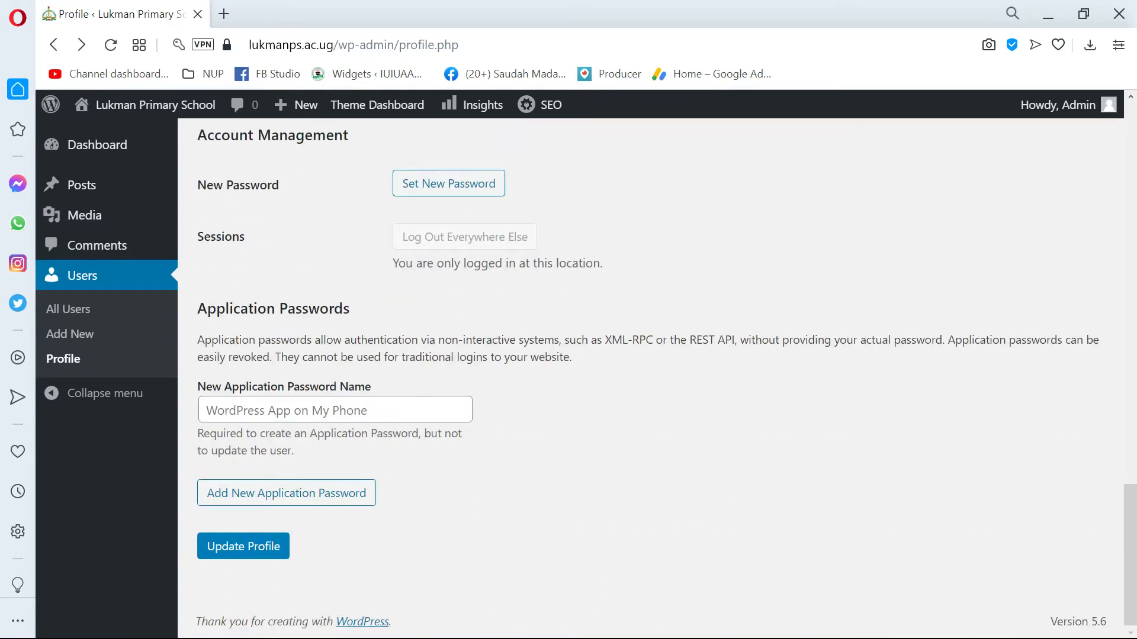
scroll(568, 355, up, 3)
scroll(568, 355, down, 3)
scroll(254, 444, up, 15)
scroll(233, 421, up, 2)
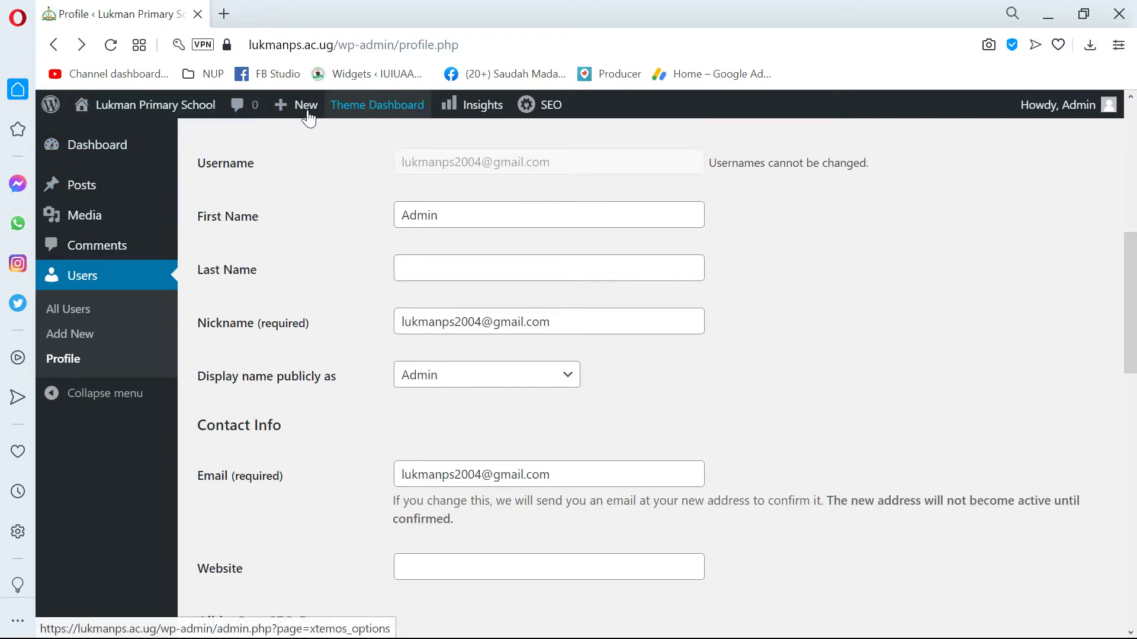
scroll(267, 261, up, 2)
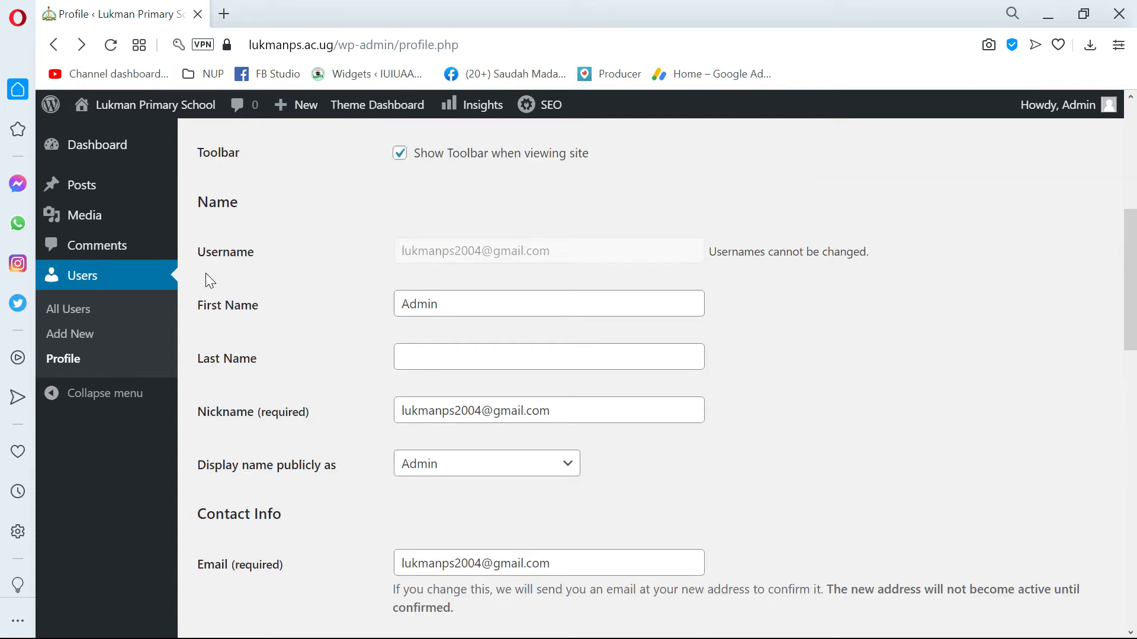
Visit the school's public home page from the admin area and look it over.
mouse_move(310, 112)
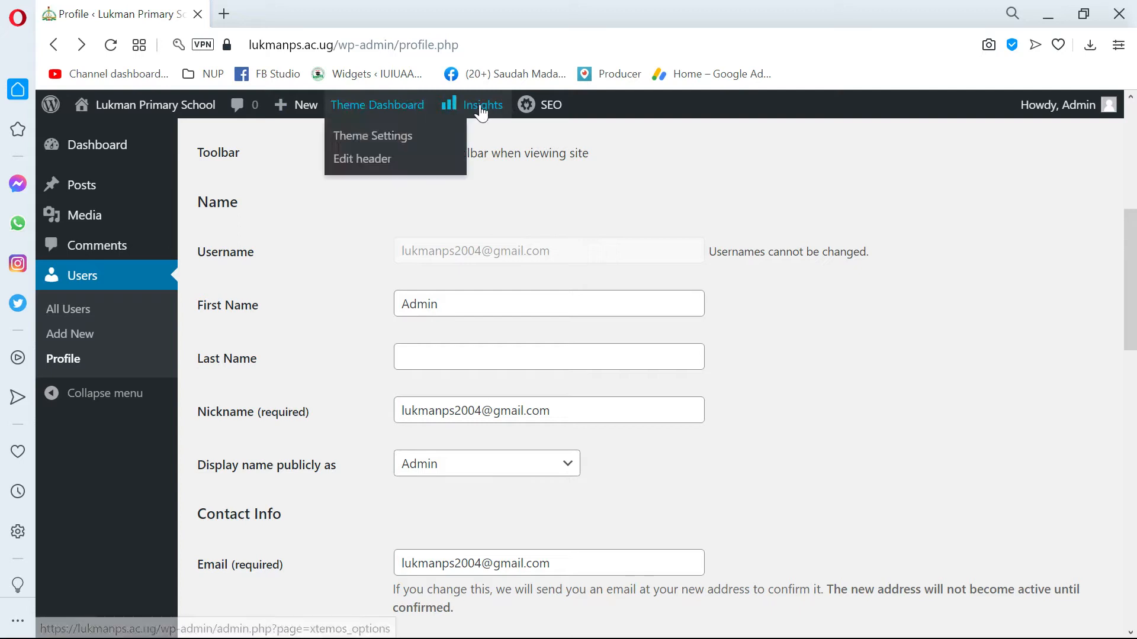
click(114, 110)
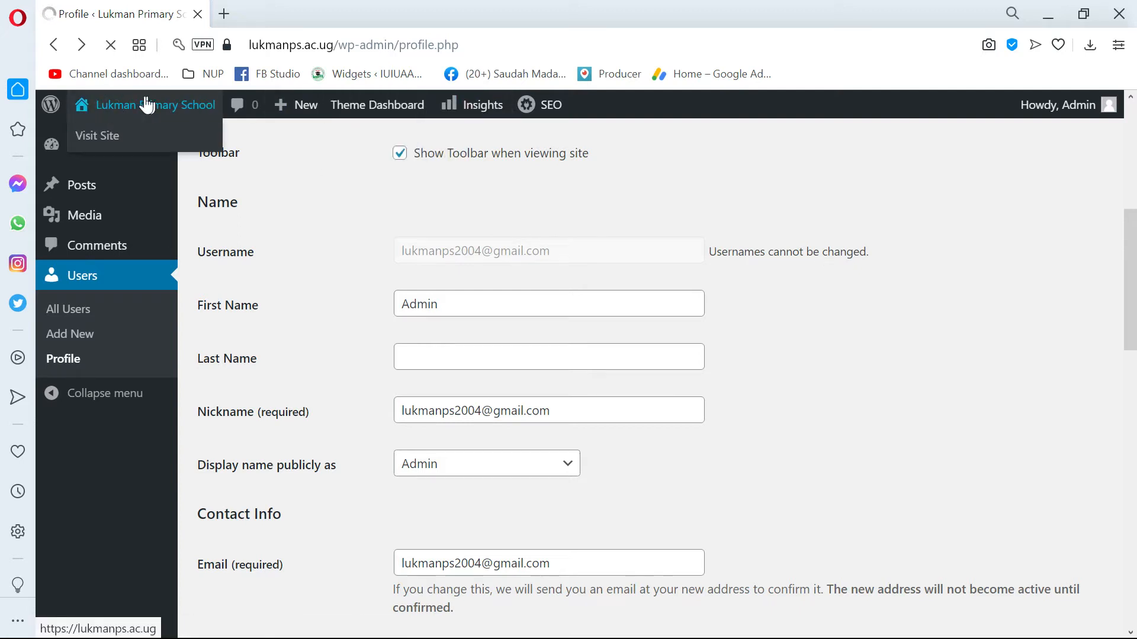
scroll(446, 250, down, 1)
scroll(446, 250, up, 1)
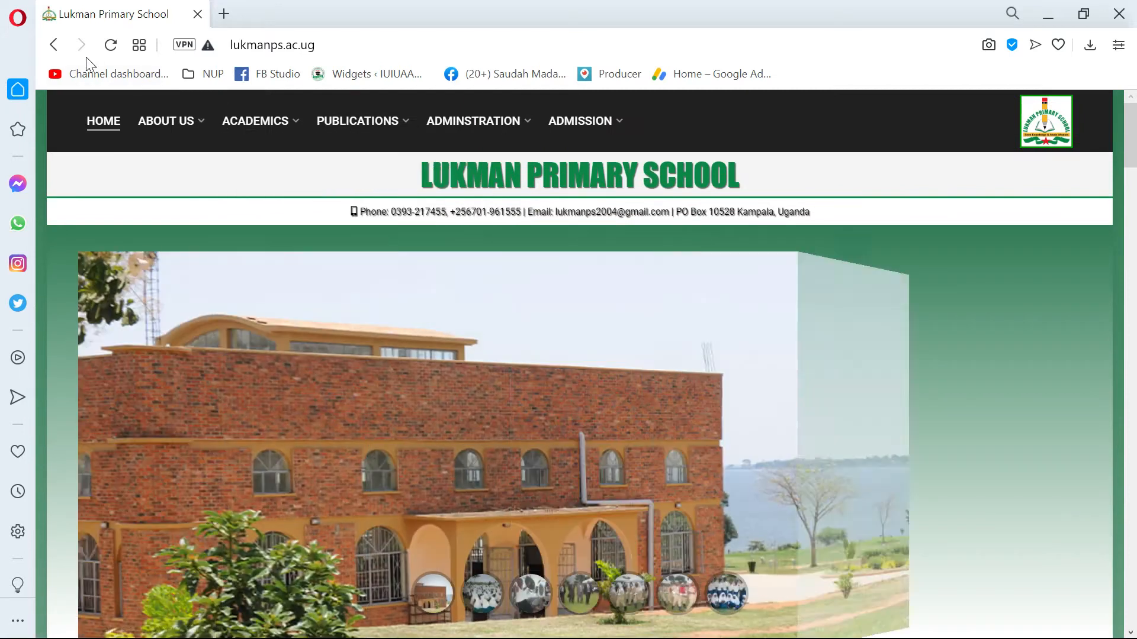
Return to the admin Dashboard by adding /wp-admin to the site address.
click(350, 48)
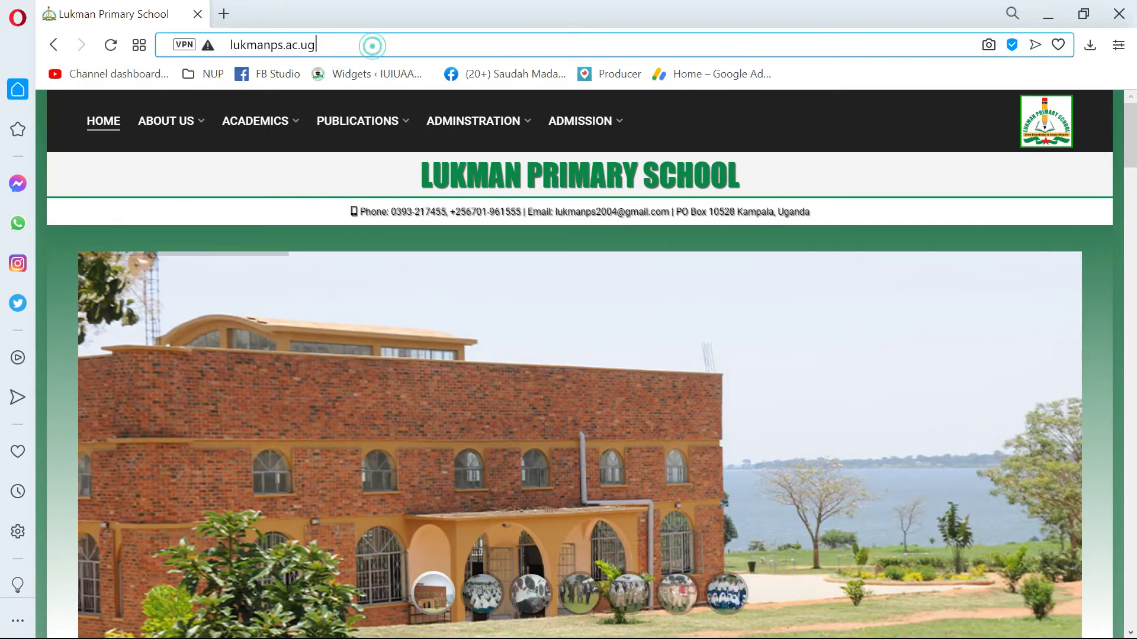
text(/wp-admin)
key(Return)
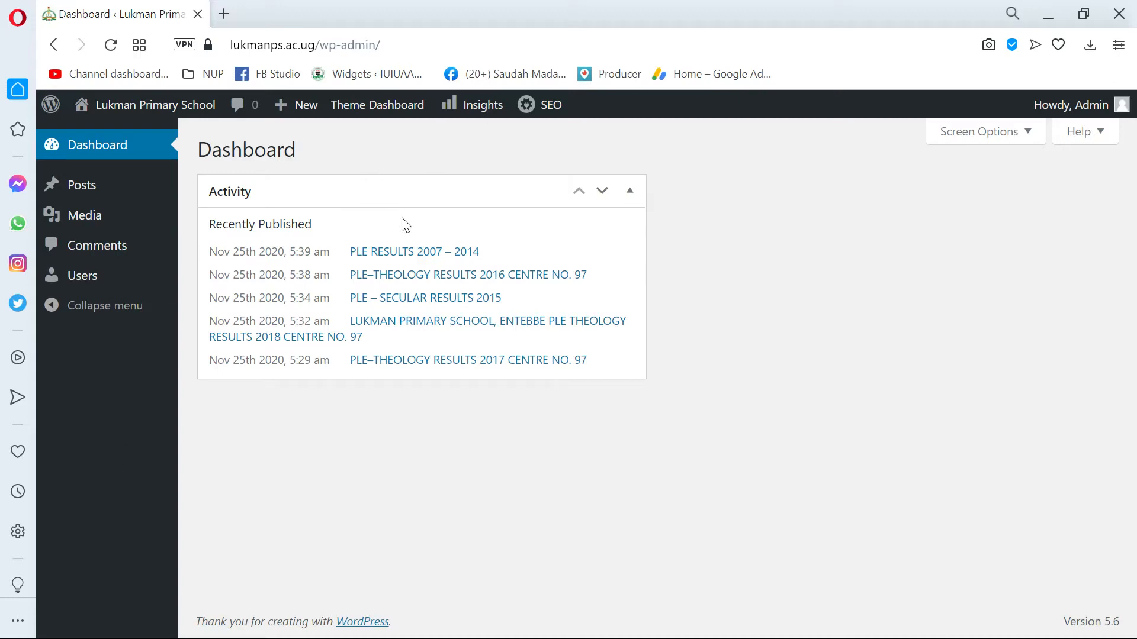
Open the Add New User form from the Users list and look through its fields.
mouse_move(98, 280)
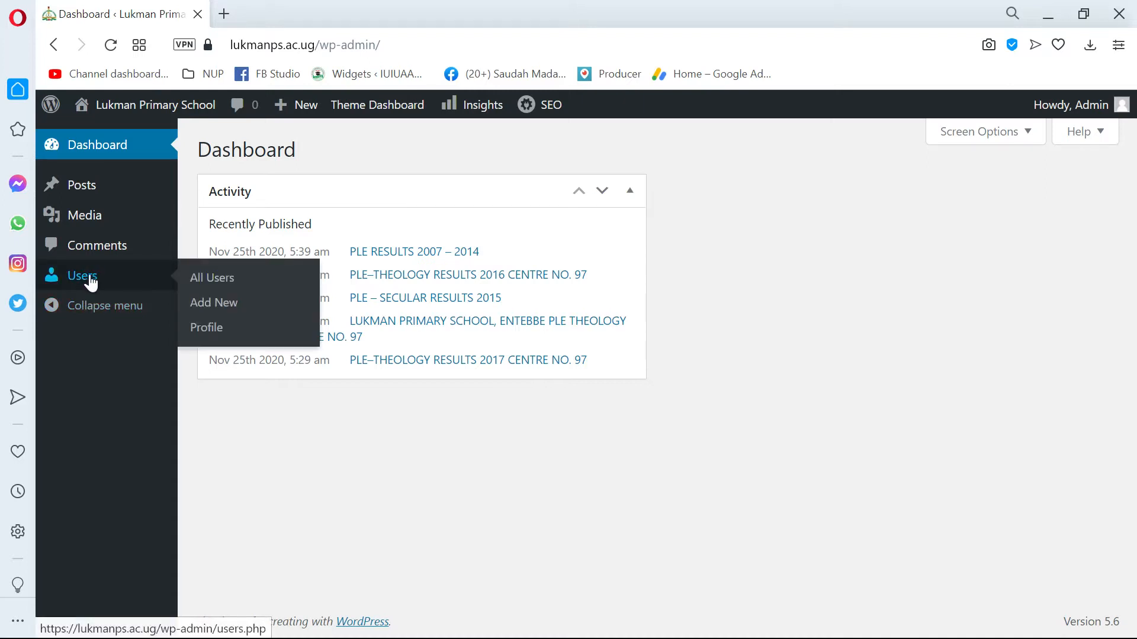
click(89, 293)
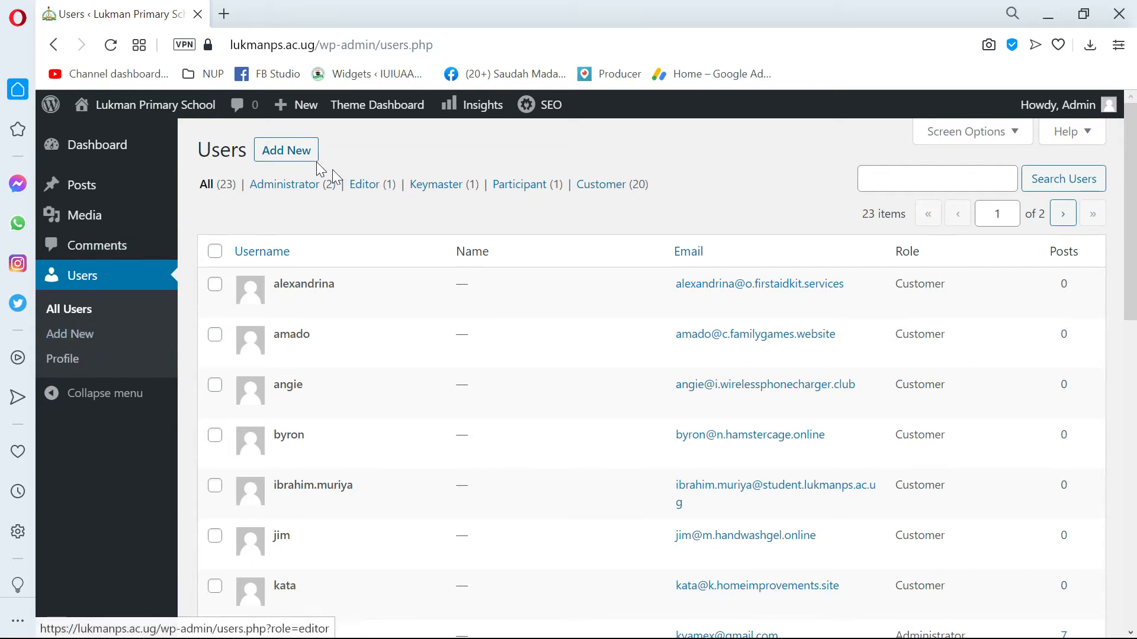
click(292, 155)
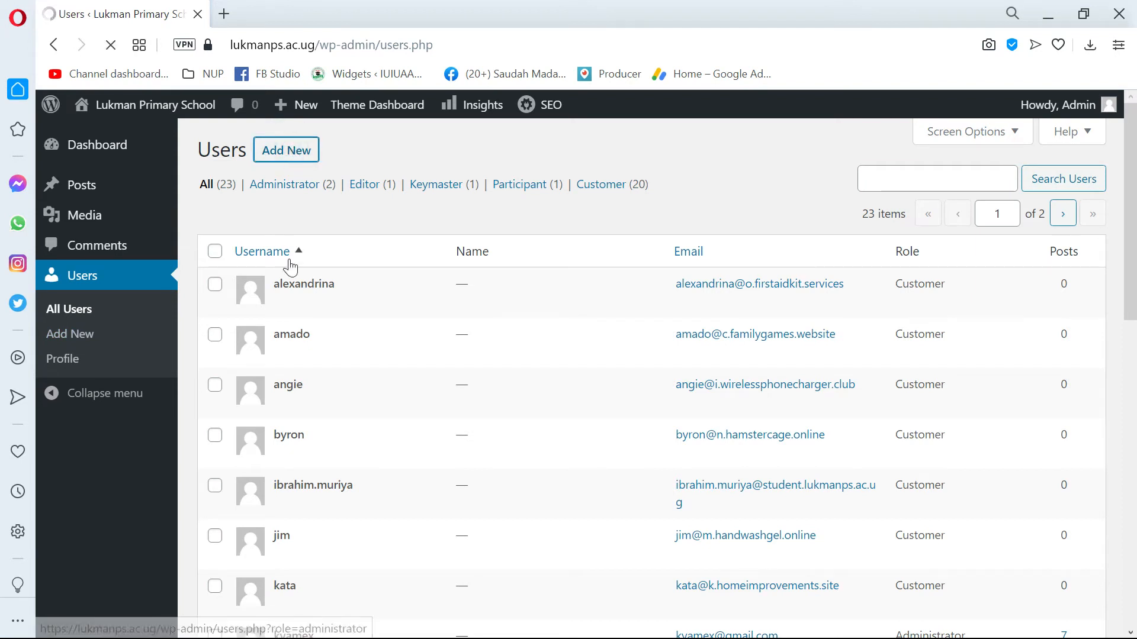
scroll(318, 381, down, 1)
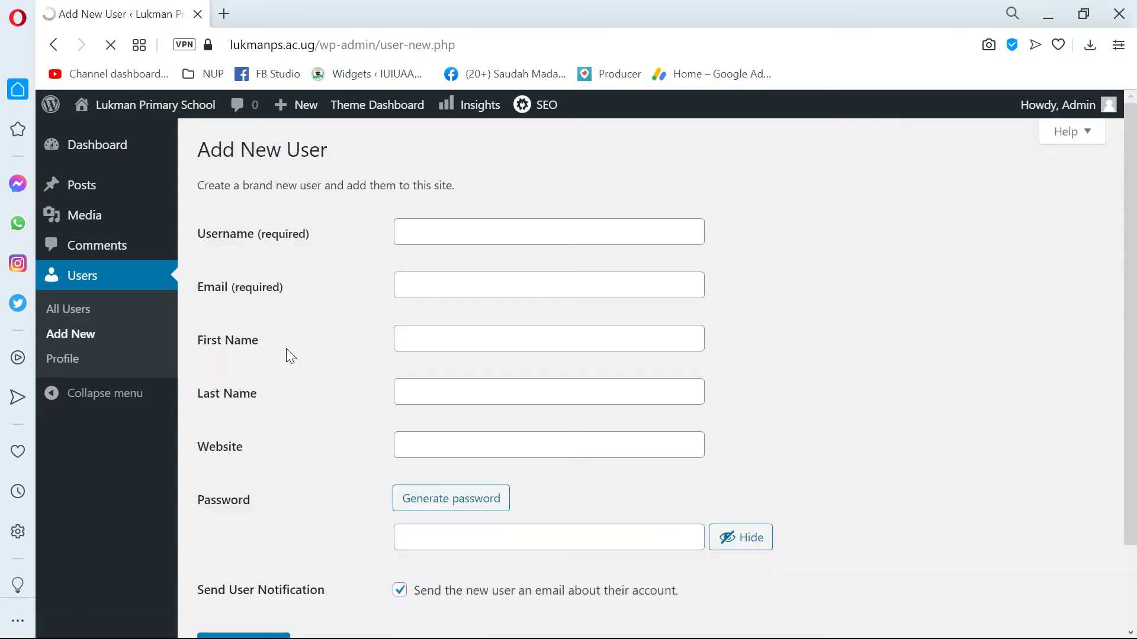
scroll(302, 424, down, 2)
scroll(323, 418, up, 1)
scroll(331, 420, up, 1)
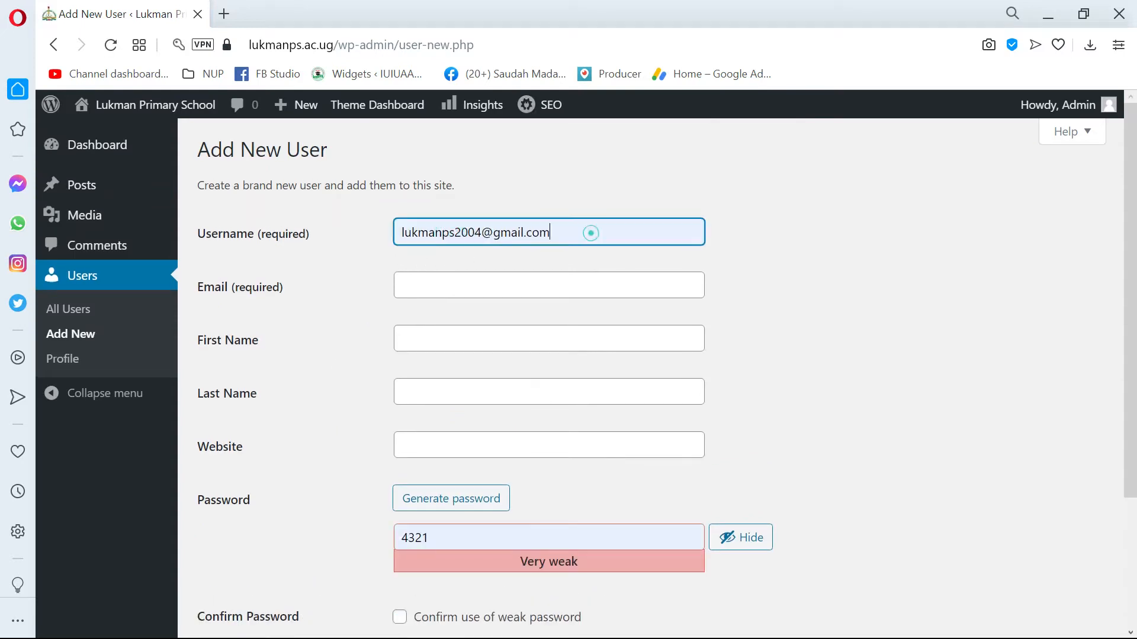
Go over the Username, Email and First Name fields of the Add New User form without filling them in.
click(591, 233)
drag(609, 233, 312, 237)
click(315, 345)
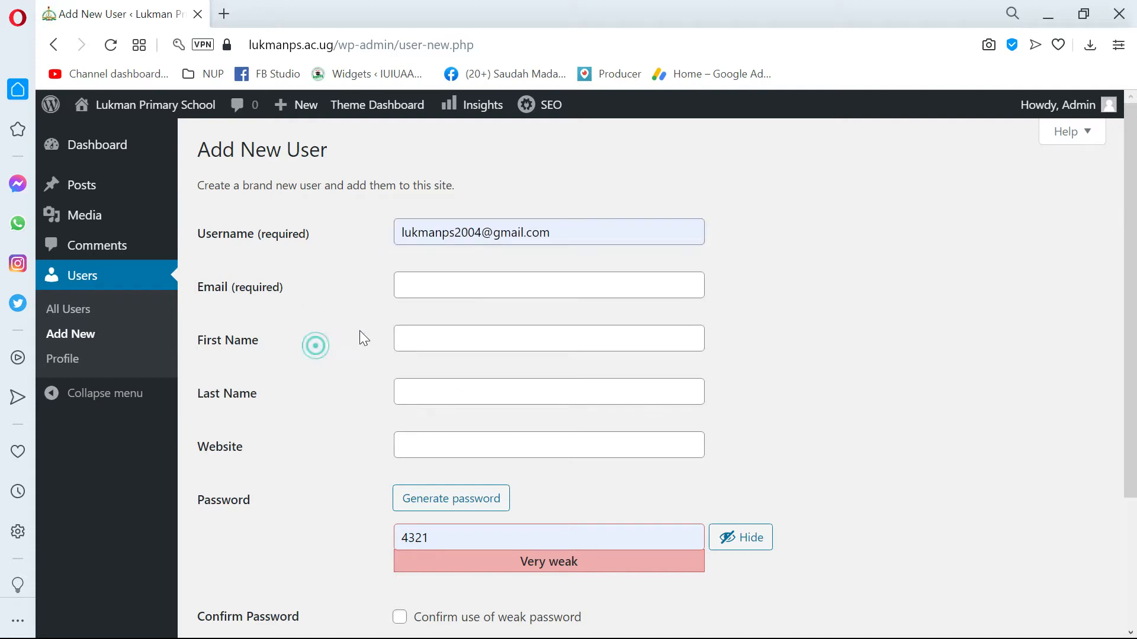
click(490, 281)
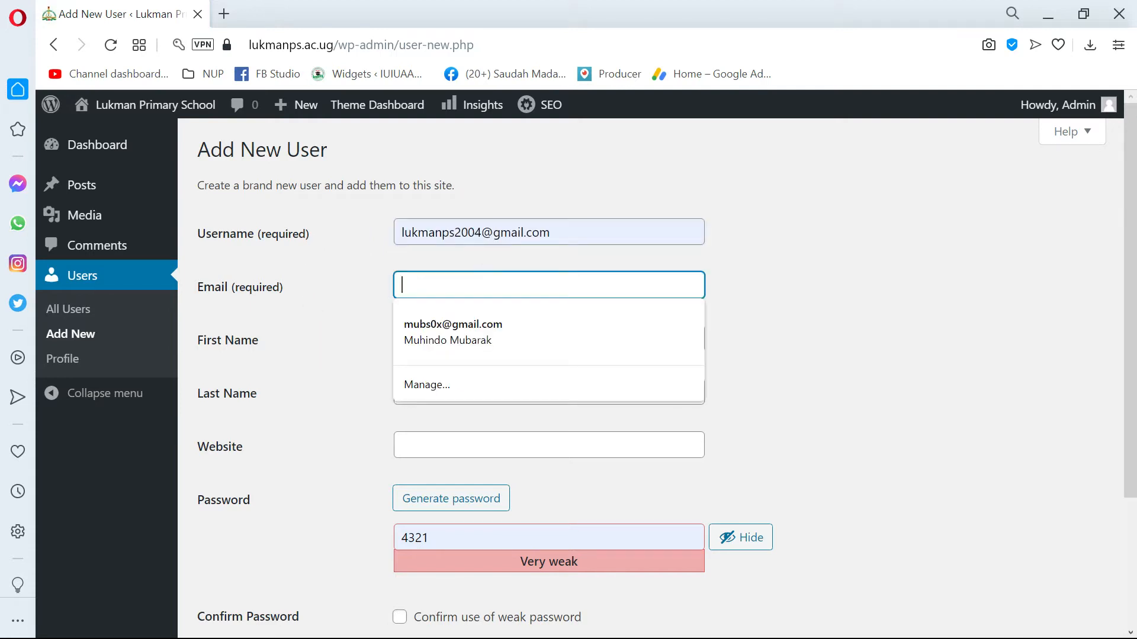
click(509, 234)
click(321, 283)
click(444, 289)
click(330, 302)
click(437, 334)
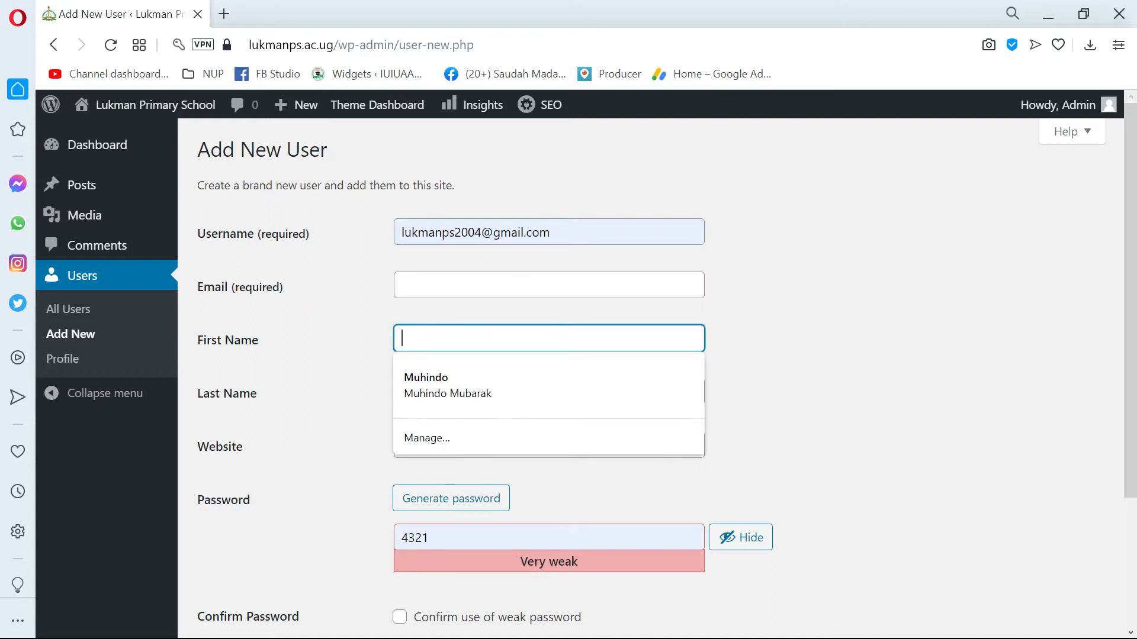
click(490, 341)
scroll(568, 379, down, 1)
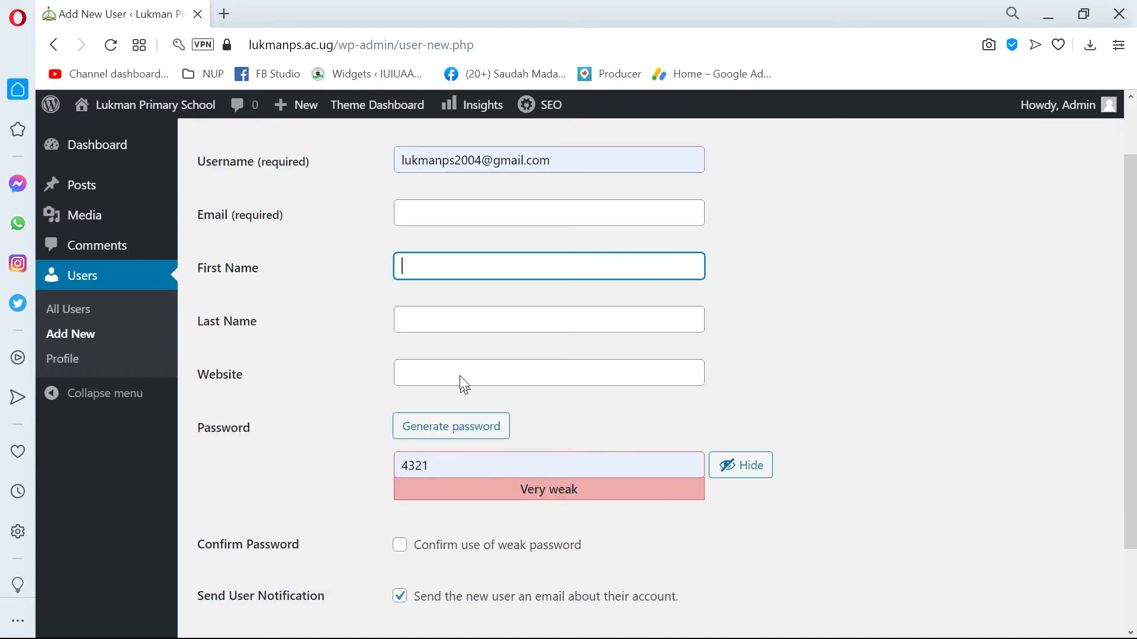
Generate a strong password for the new user and clear it from the Password field.
click(437, 413)
triple_click(612, 448)
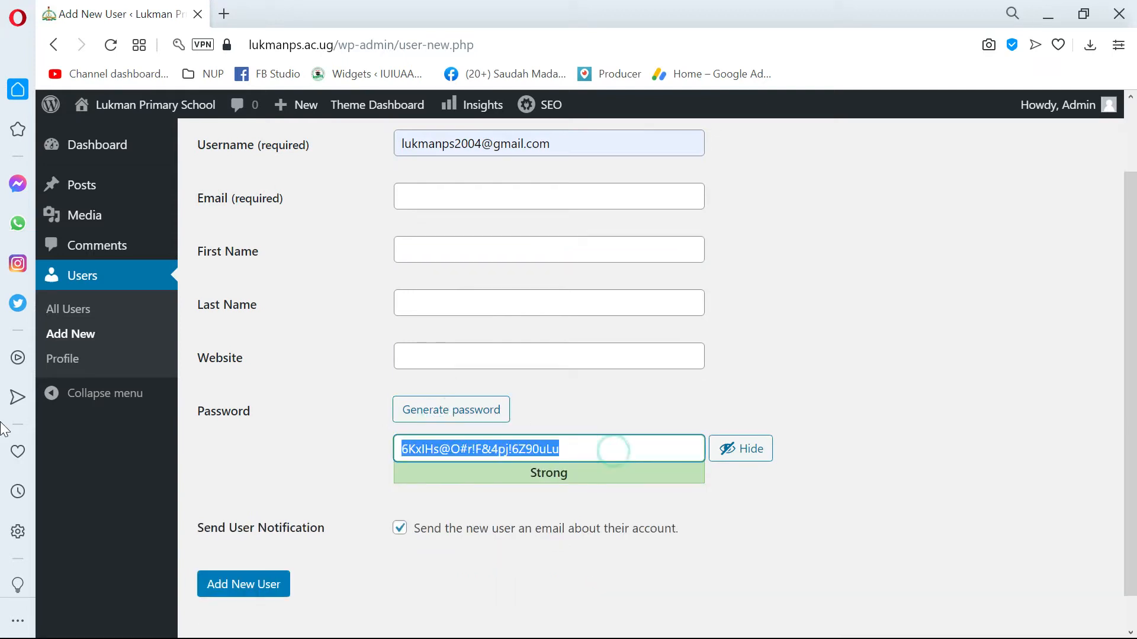
key(BackSpace)
click(382, 456)
click(437, 447)
click(353, 455)
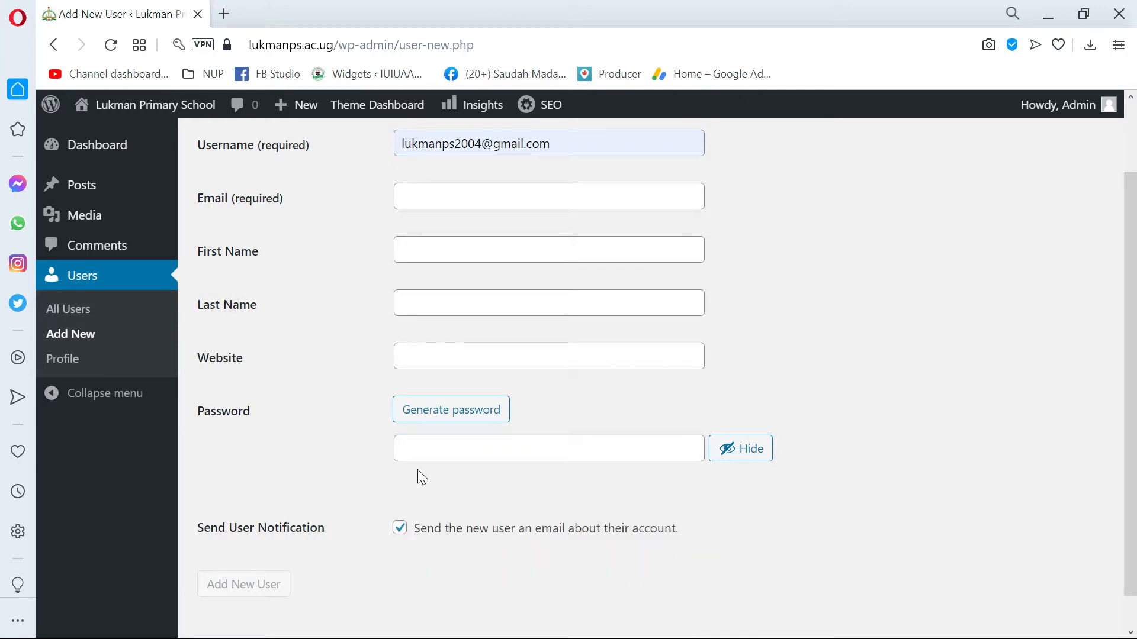
Enter a short account password for the new user and confirm use of the weak password.
click(420, 448)
text(222)
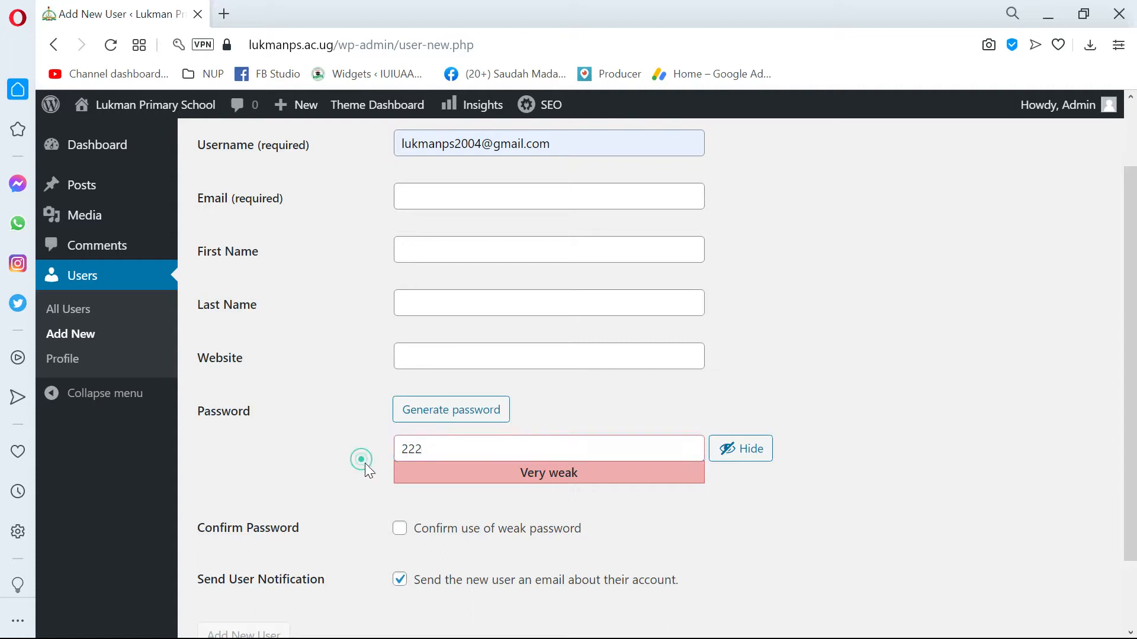
click(400, 528)
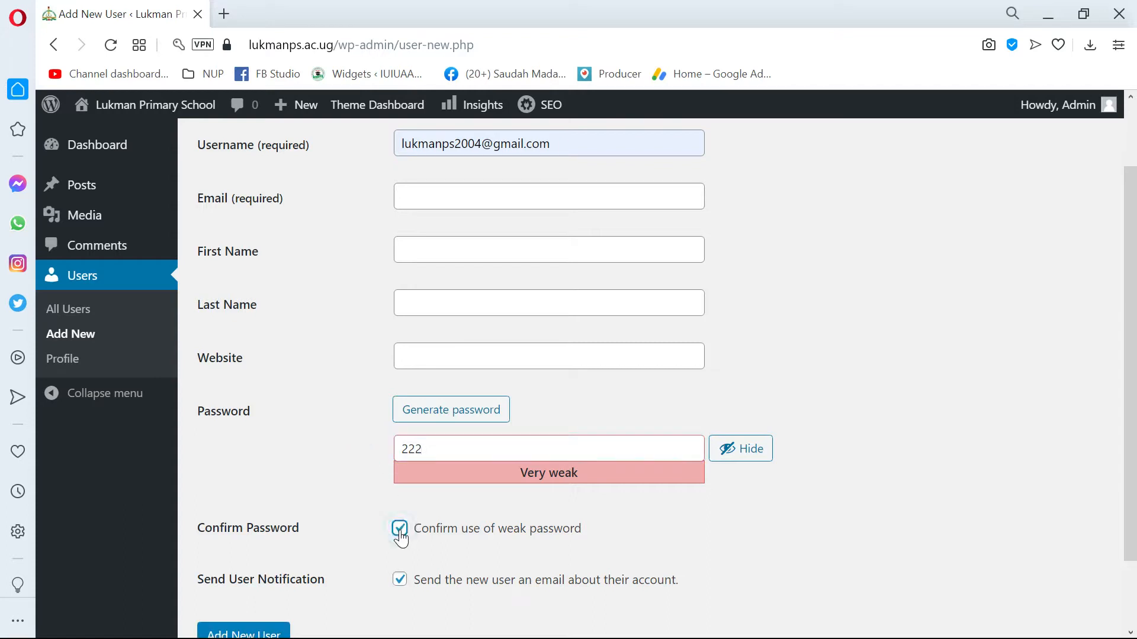
Review the new user form from the username down to the password, confirmation and notification options.
scroll(401, 539, up, 2)
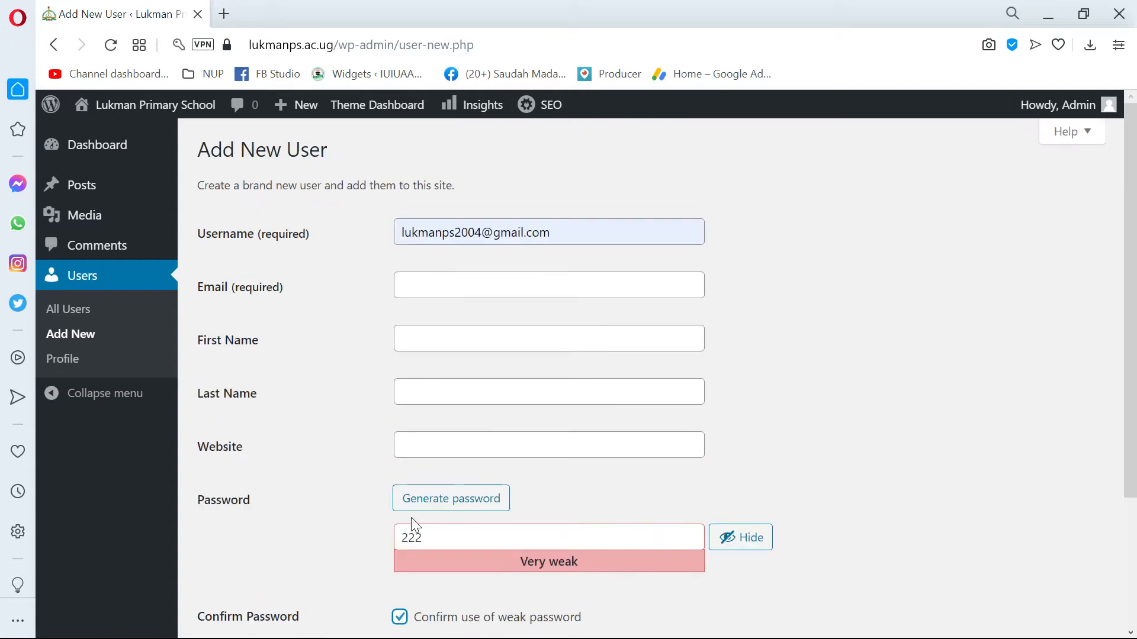
drag(562, 232, 339, 234)
scroll(399, 505, down, 3)
drag(438, 359, 335, 376)
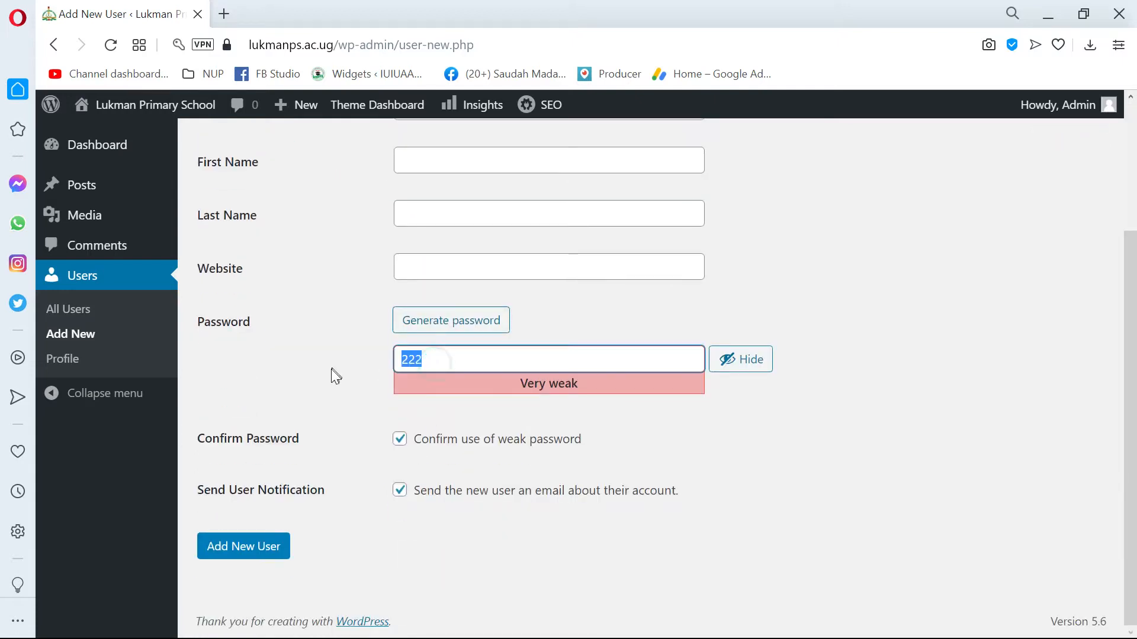
scroll(362, 383, up, 3)
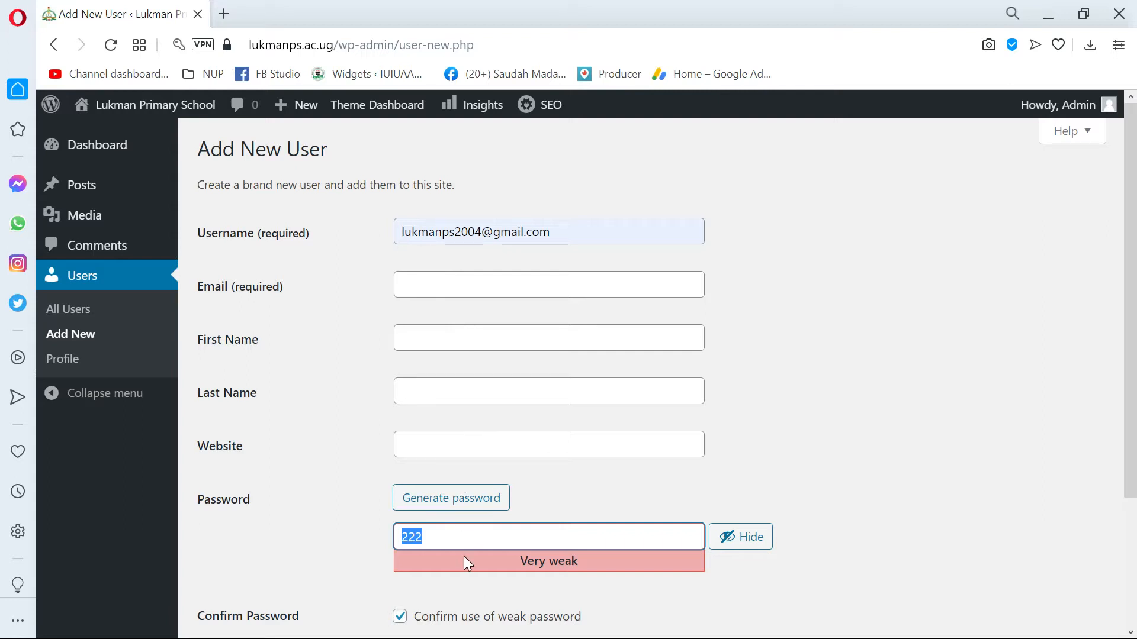
scroll(524, 506, down, 3)
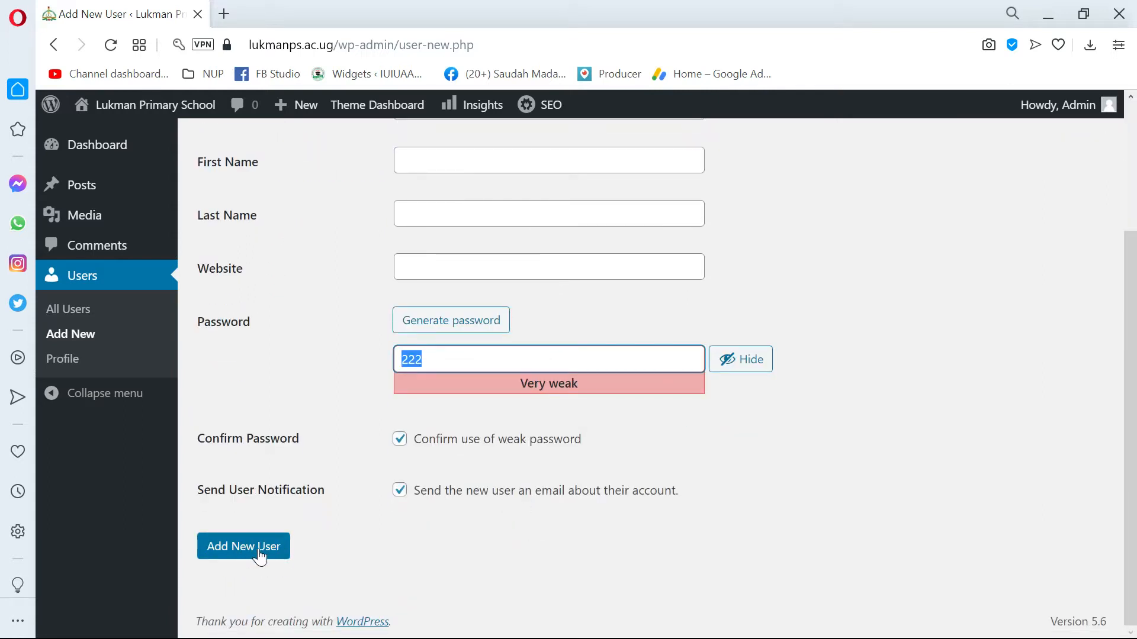
scroll(508, 336, up, 3)
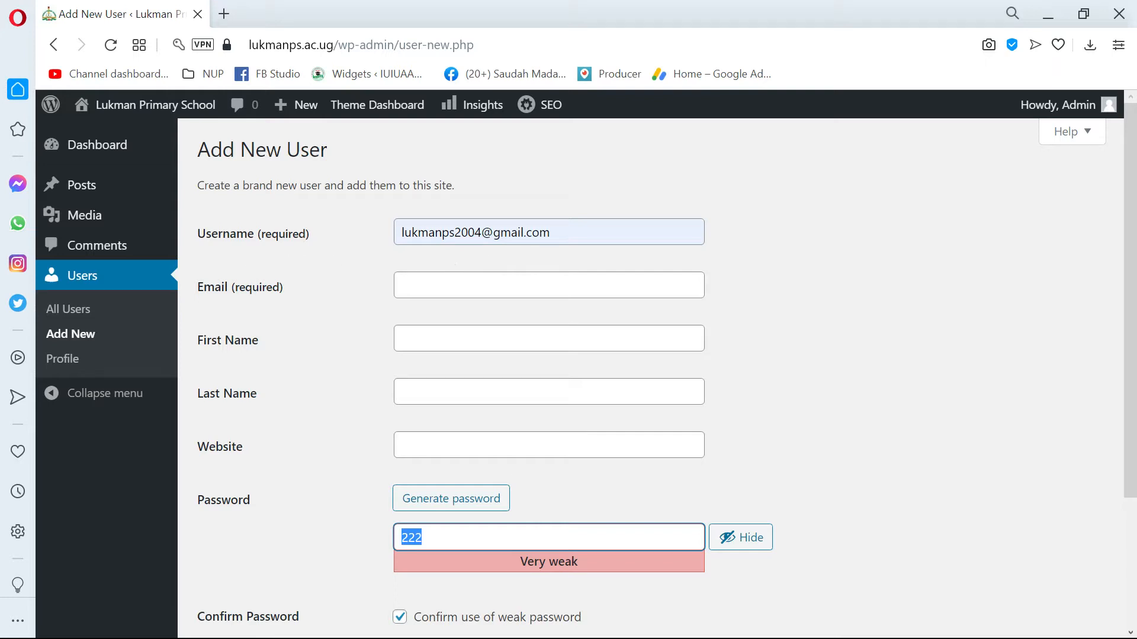
scroll(502, 461, down, 3)
scroll(480, 378, up, 3)
Leave the Add New User form without saving and look through the Users list.
click(92, 278)
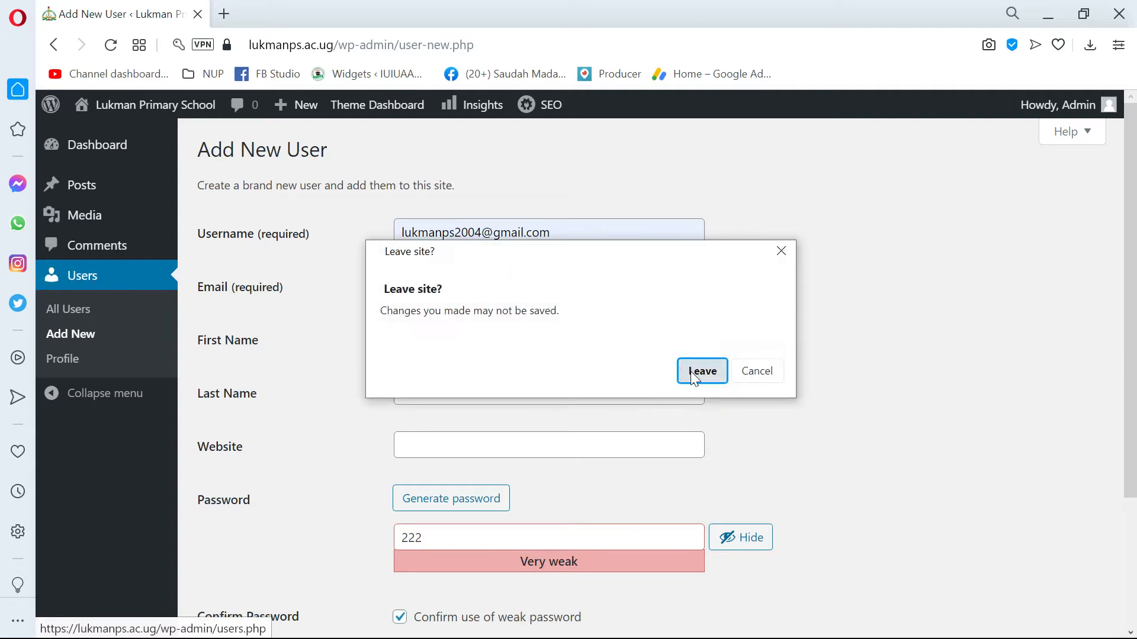
click(687, 369)
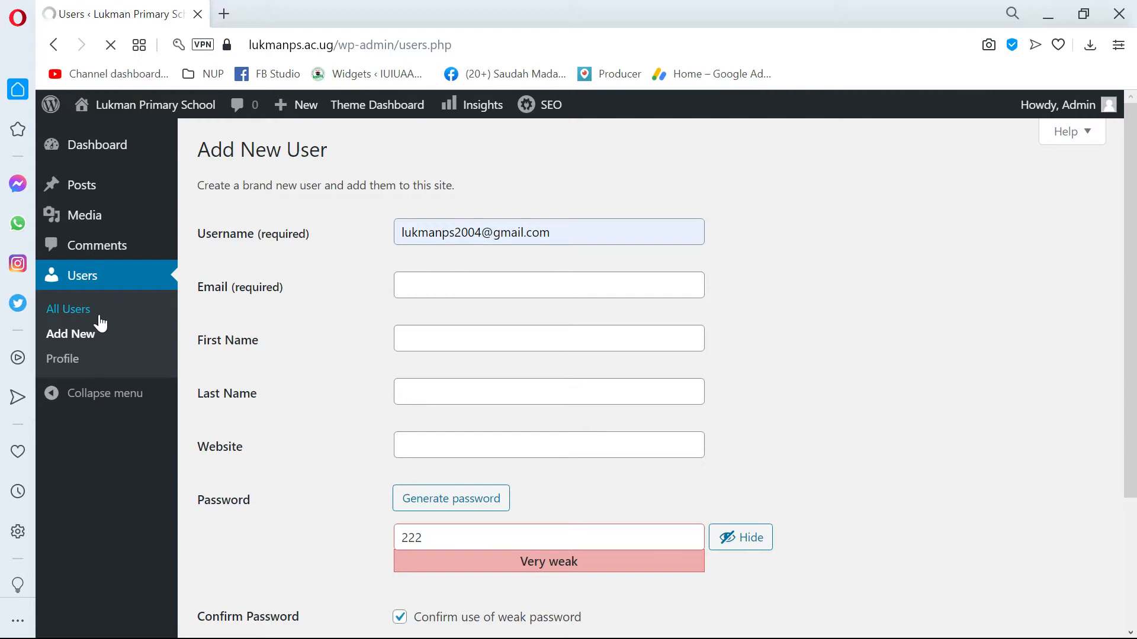
scroll(351, 282, down, 1)
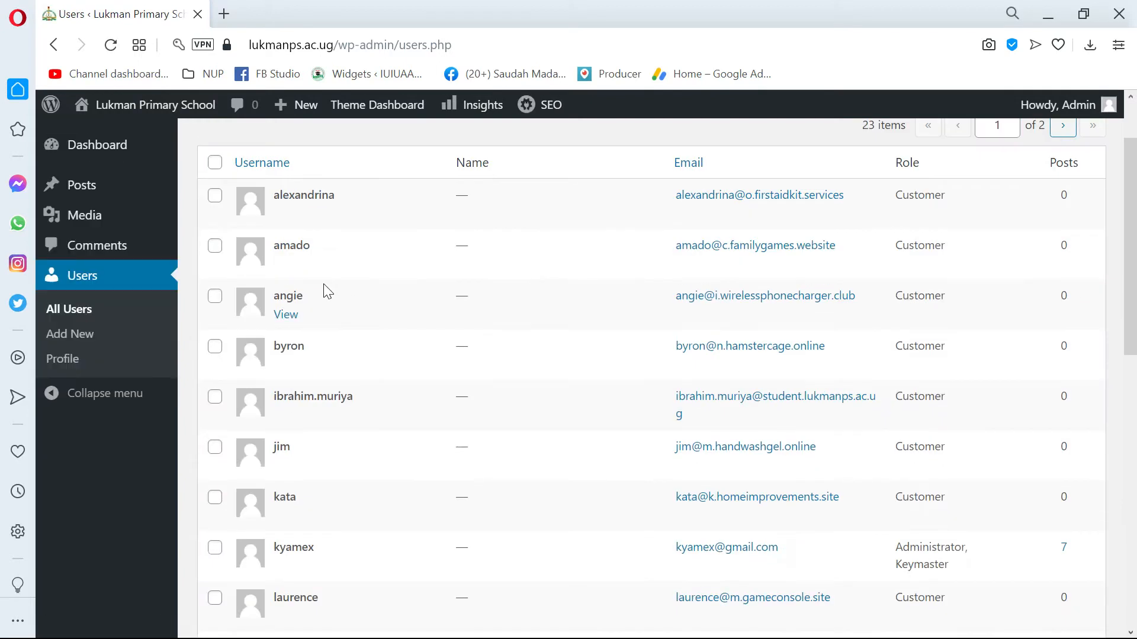
scroll(329, 281, down, 3)
scroll(335, 259, up, 4)
scroll(339, 262, up, 1)
Select several Customer accounts individually in the Users list, skipping the student and administrator accounts.
click(215, 285)
click(215, 334)
click(215, 385)
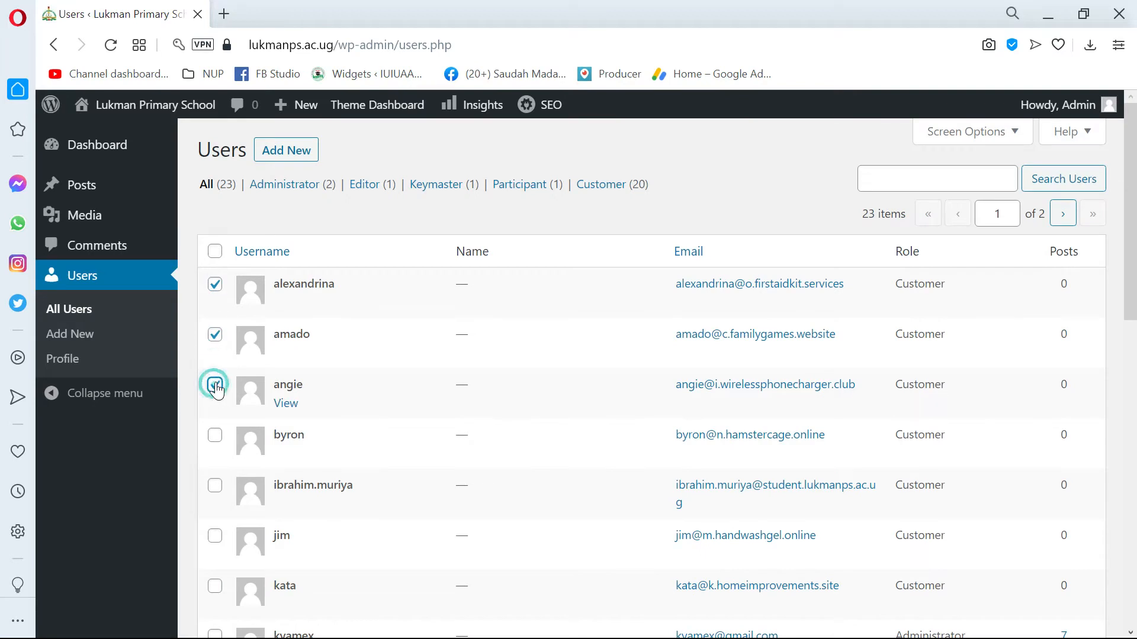
scroll(215, 385, down, 5)
scroll(227, 204, up, 1)
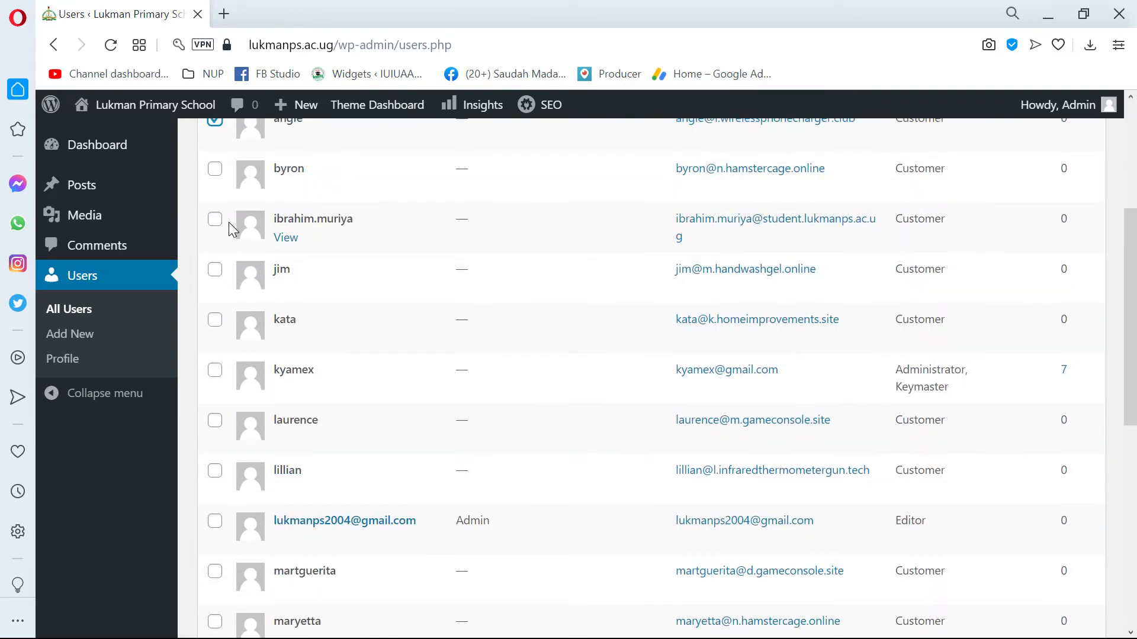
scroll(226, 254, up, 1)
click(215, 257)
click(214, 359)
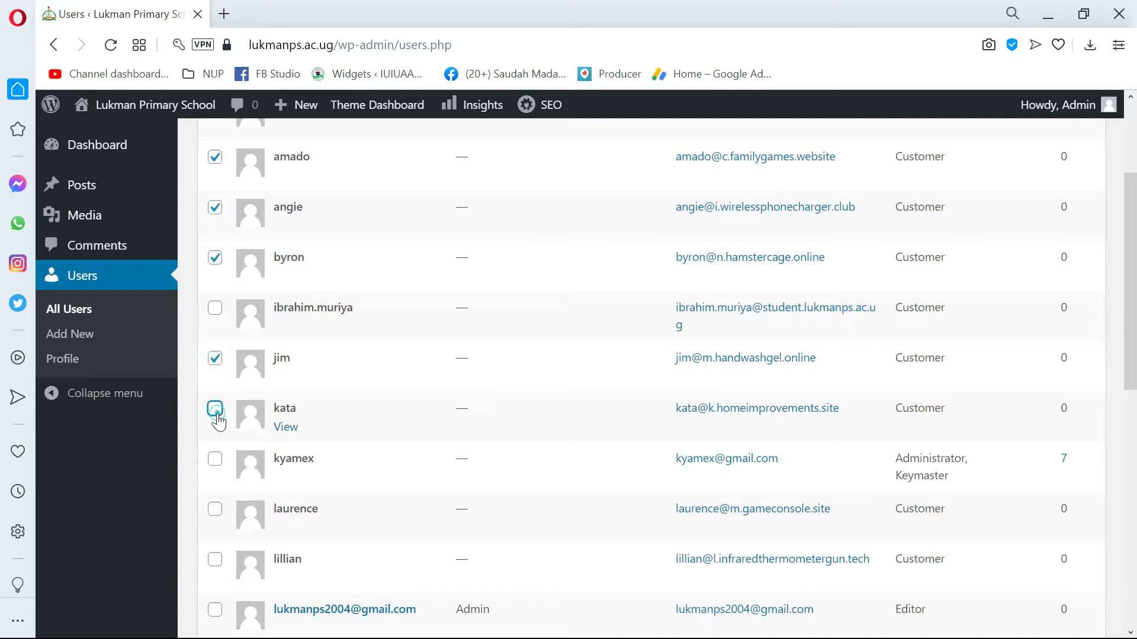
click(214, 408)
scroll(216, 408, down, 2)
click(216, 283)
click(215, 332)
click(215, 381)
scroll(218, 390, down, 2)
scroll(379, 261, up, 9)
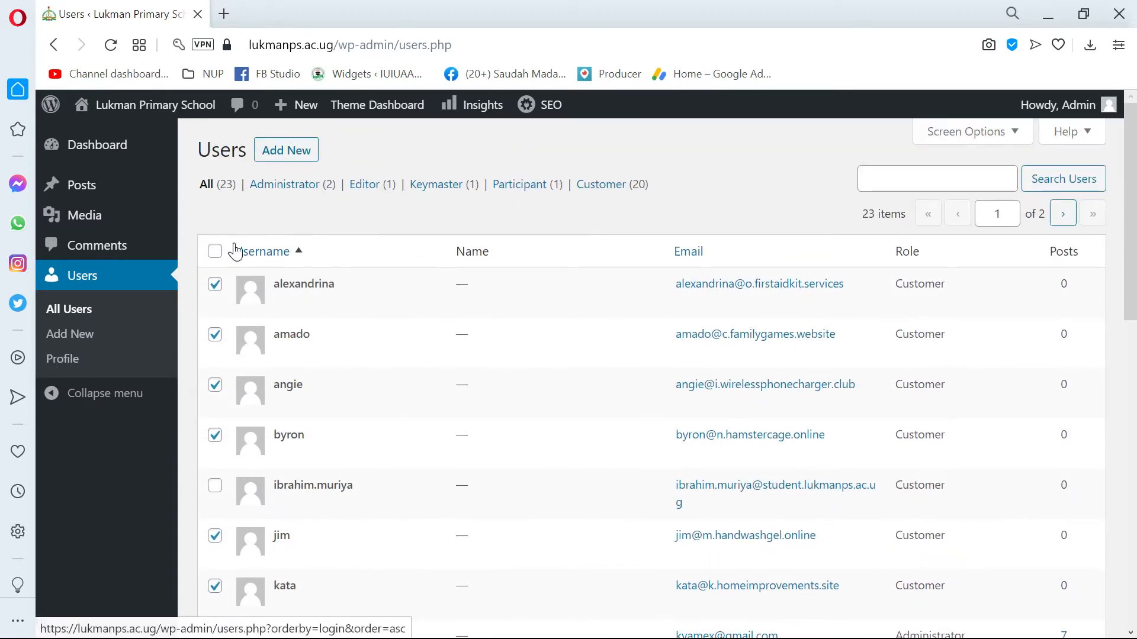
Select all accounts on the Users page at once and clear the whole selection.
click(216, 251)
click(216, 251)
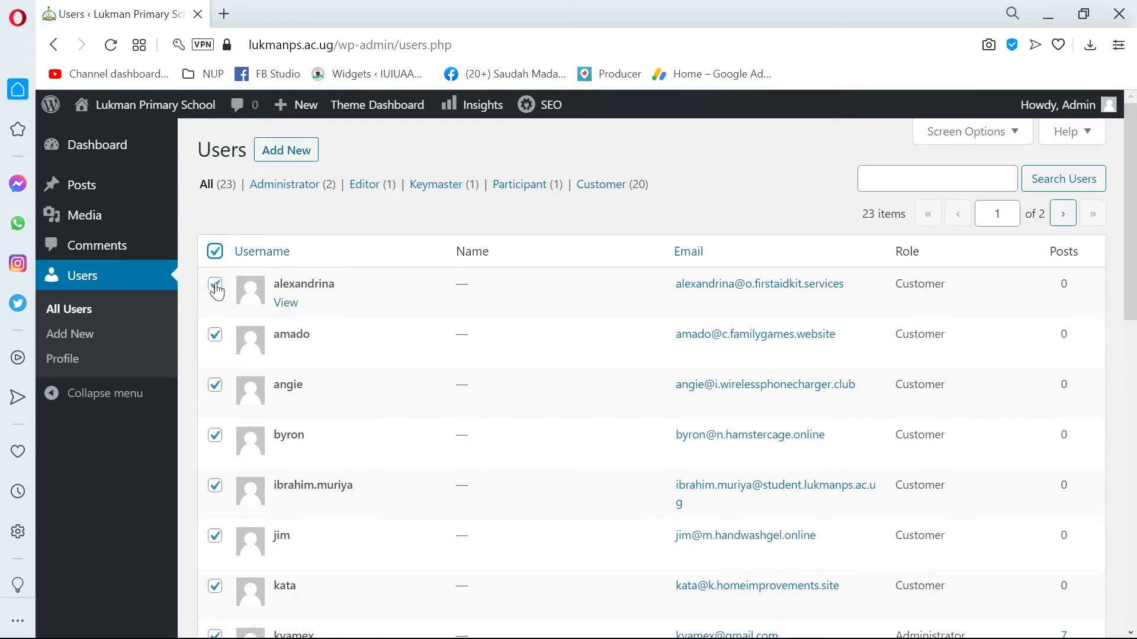
click(215, 251)
click(308, 224)
scroll(318, 254, down, 5)
scroll(282, 216, up, 5)
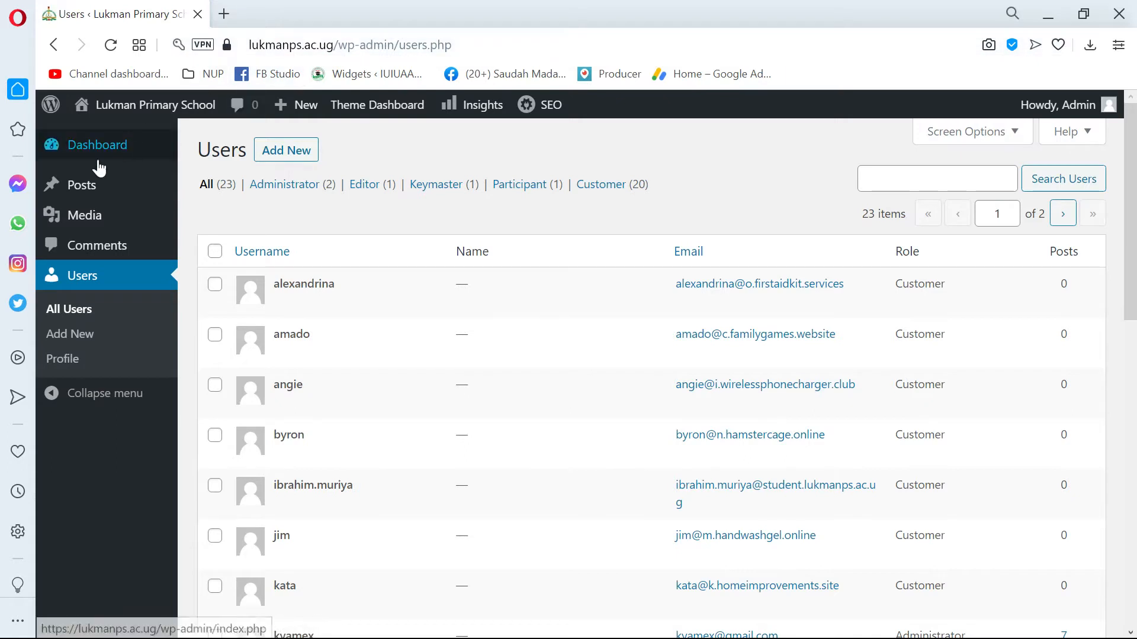
Open the All Posts list and look through its draft and published posts.
mouse_move(129, 186)
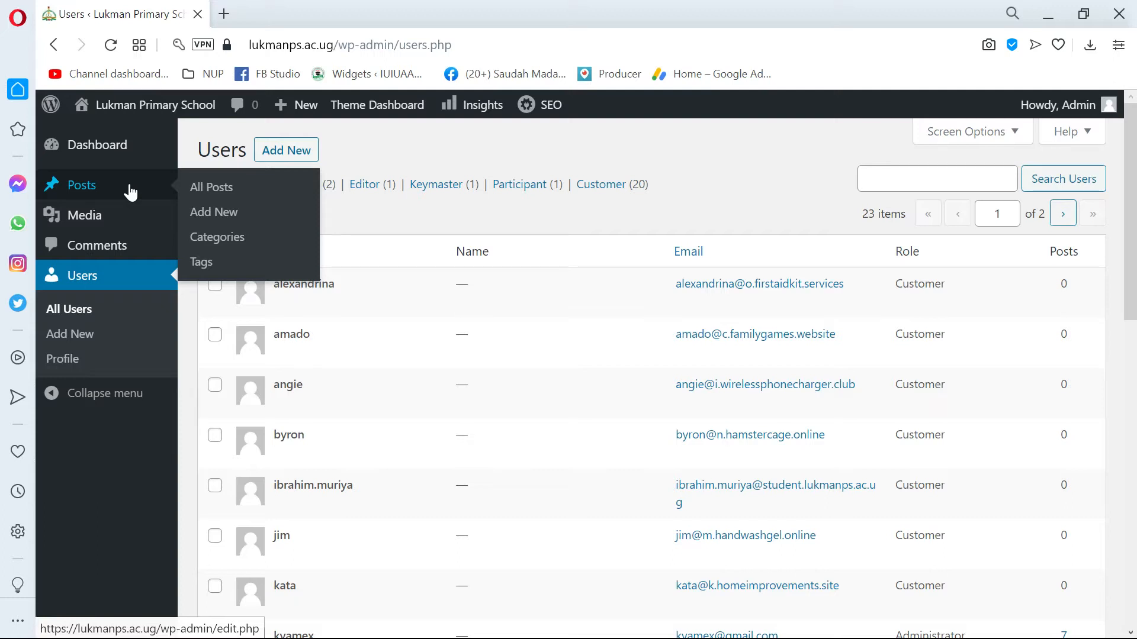
click(130, 193)
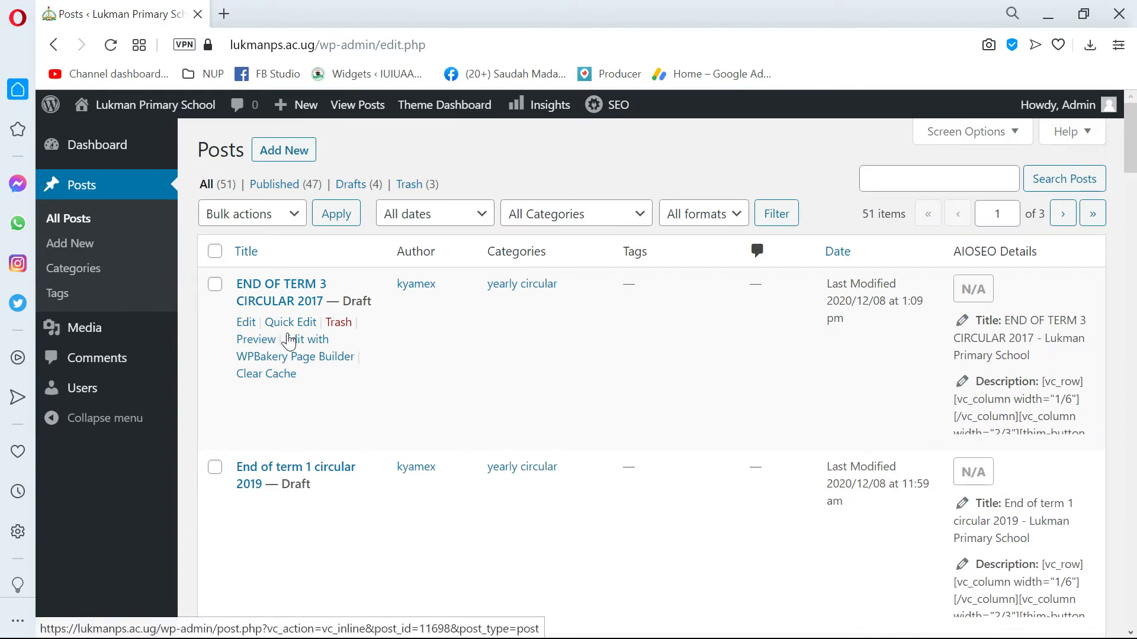
scroll(538, 414, down, 1)
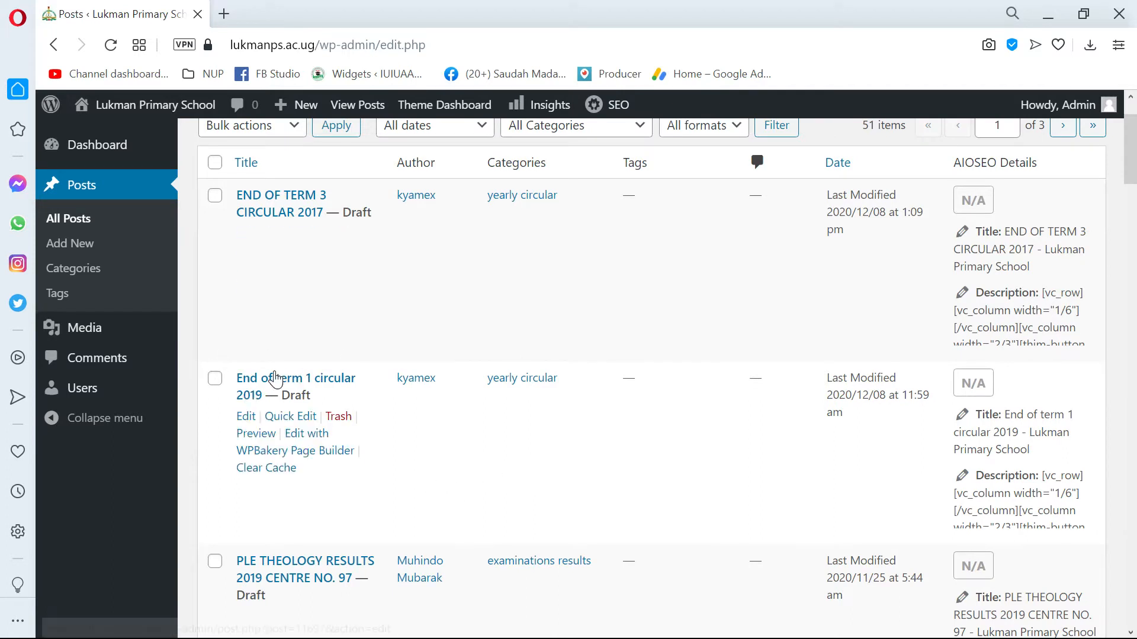
scroll(385, 385, down, 5)
scroll(403, 343, up, 6)
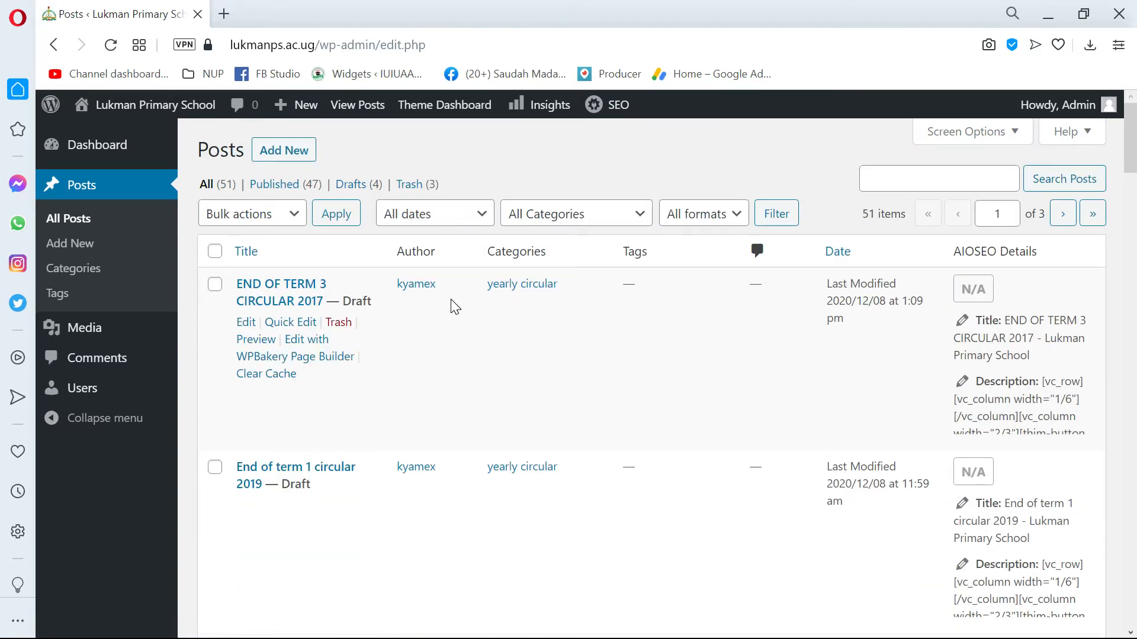
scroll(462, 311, down, 10)
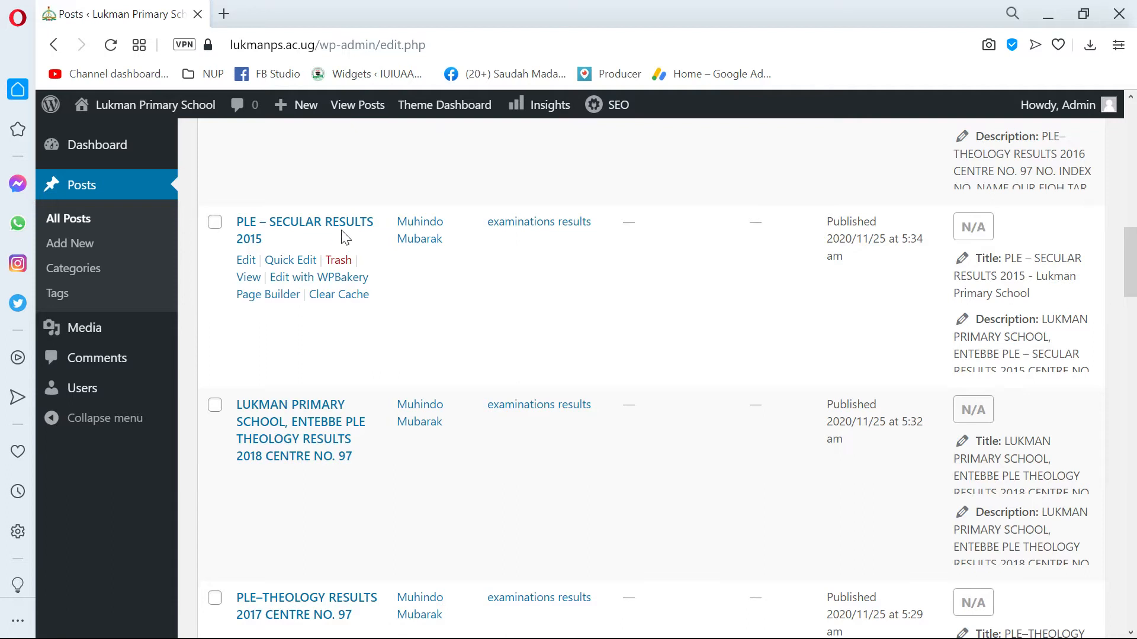
scroll(317, 455, down, 6)
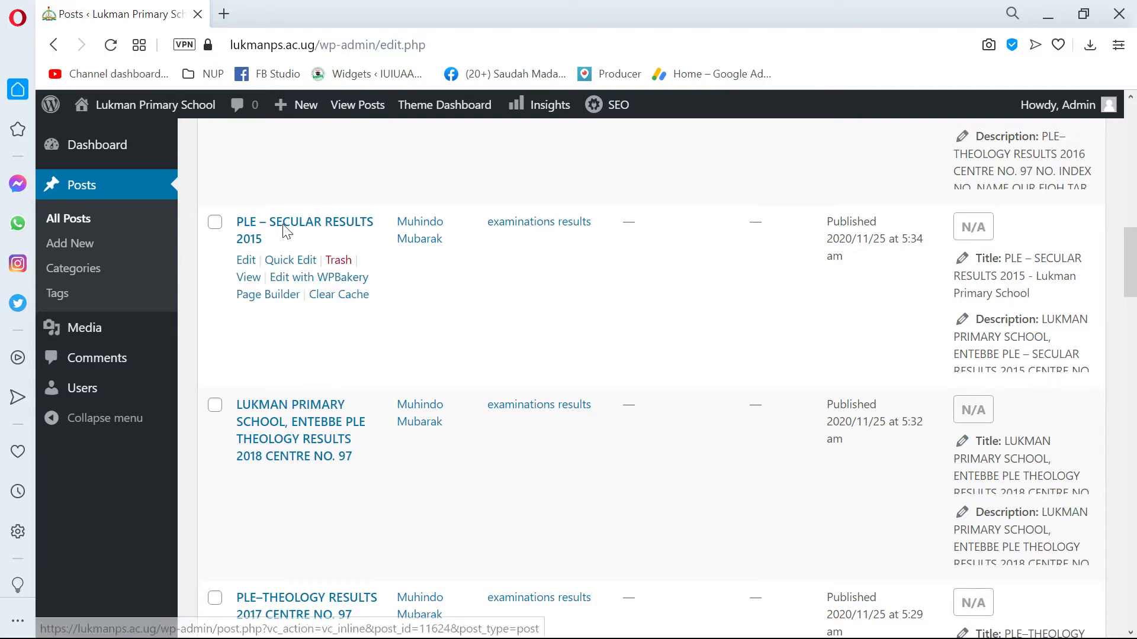
scroll(337, 388, up, 12)
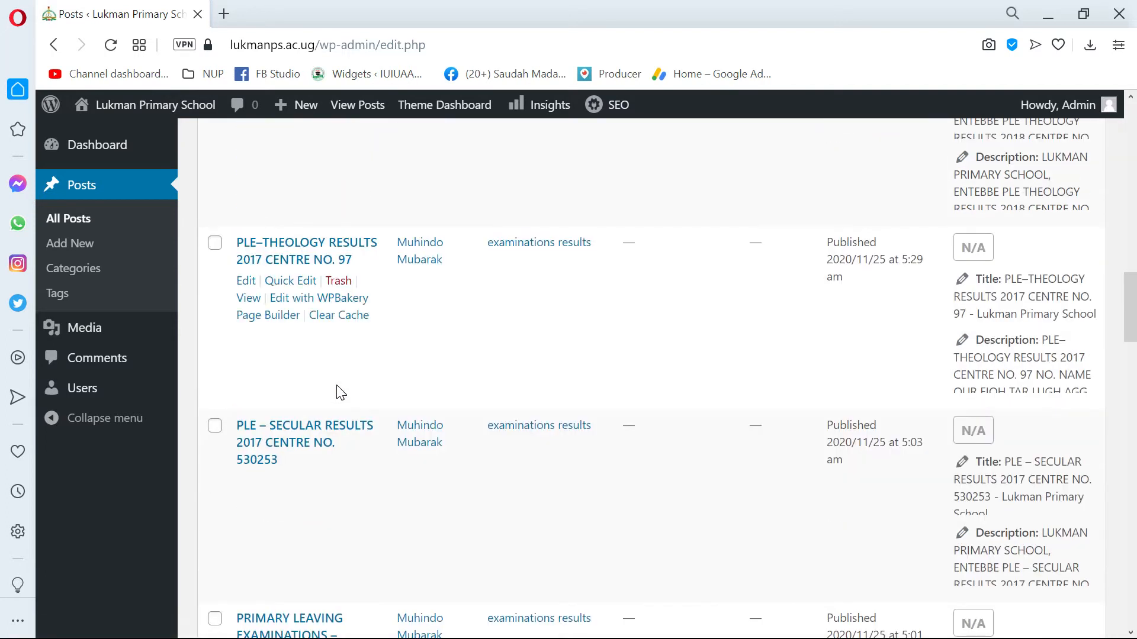
scroll(261, 245, up, 5)
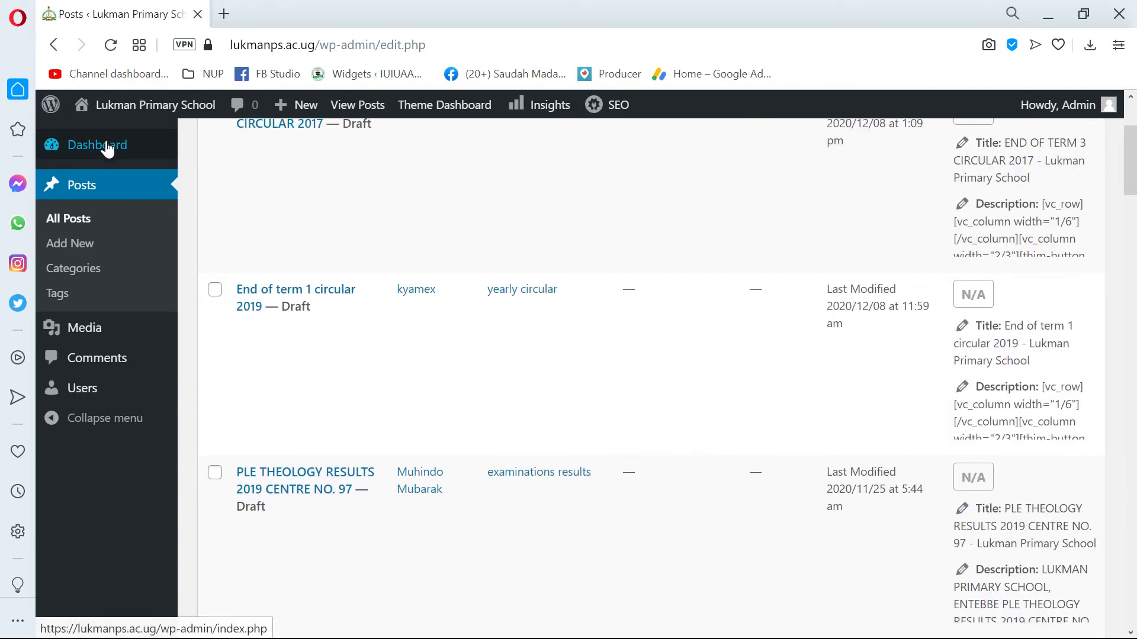
Visit the public Lukman Primary School site from the posts list and look over its home page.
mouse_move(119, 115)
scroll(107, 142, up, 2)
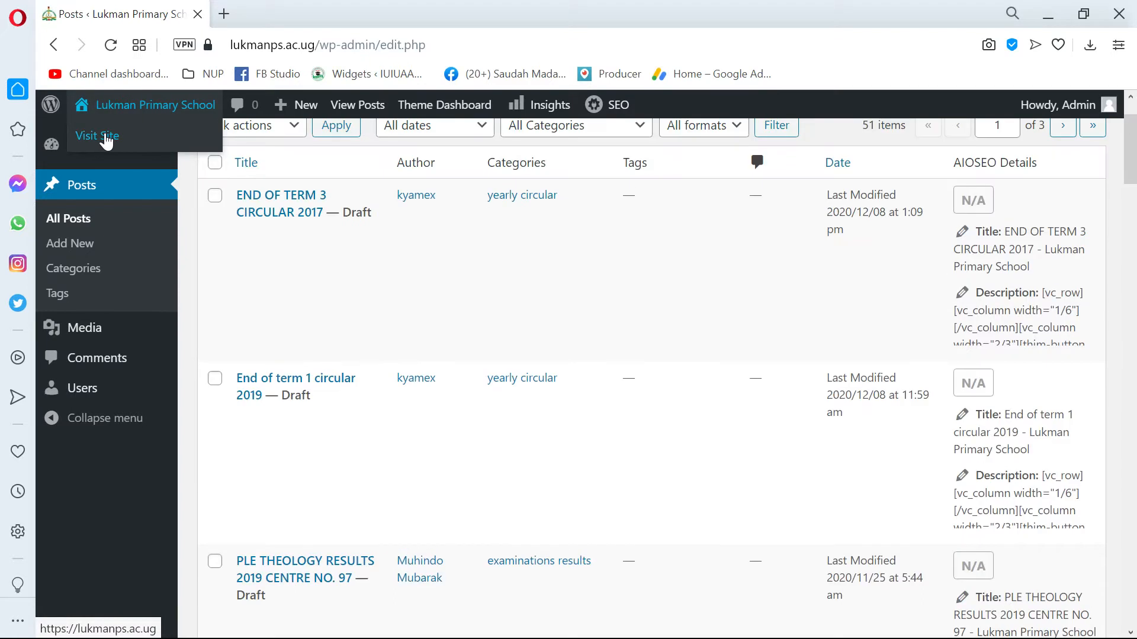
click(107, 139)
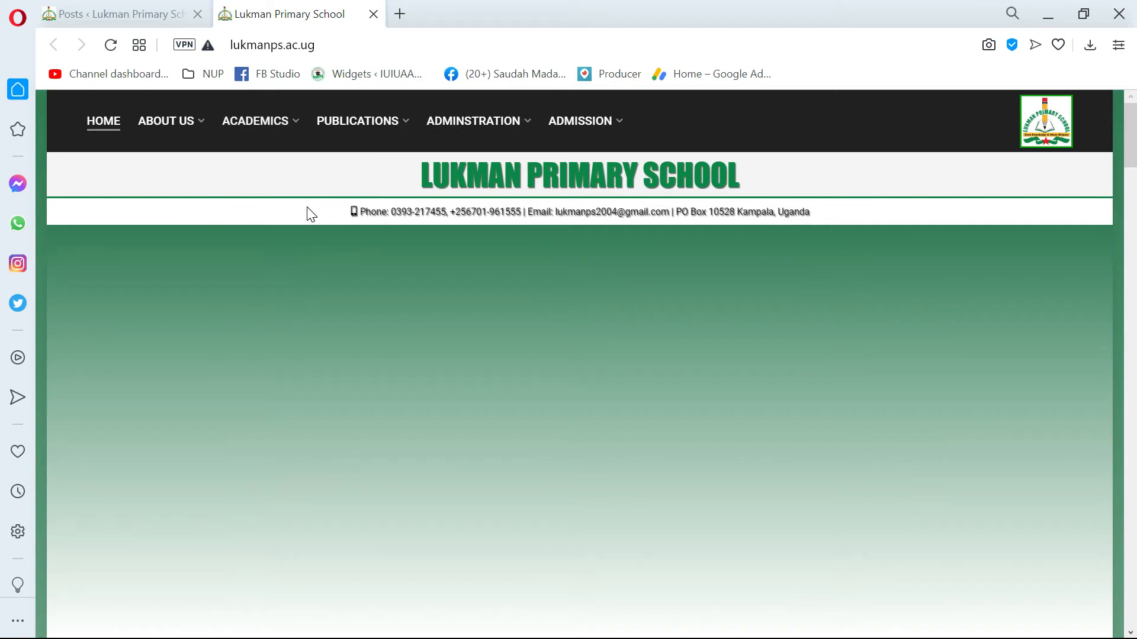
scroll(443, 297, down, 5)
scroll(415, 314, up, 5)
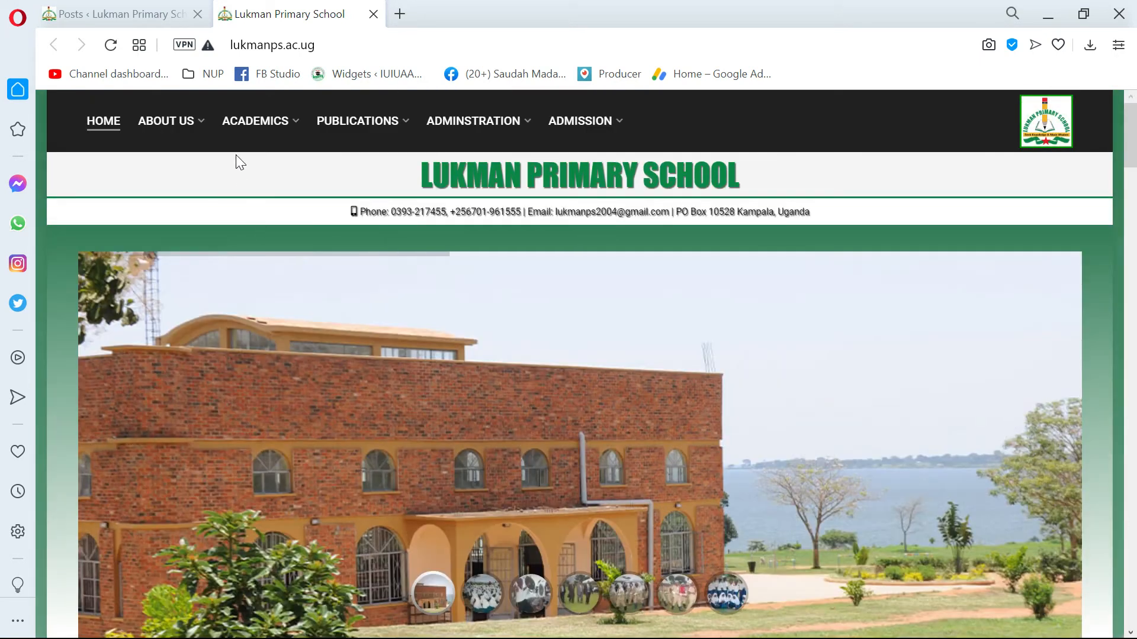
Open the Yearly circular page from the school site's Publications section.
mouse_move(470, 132)
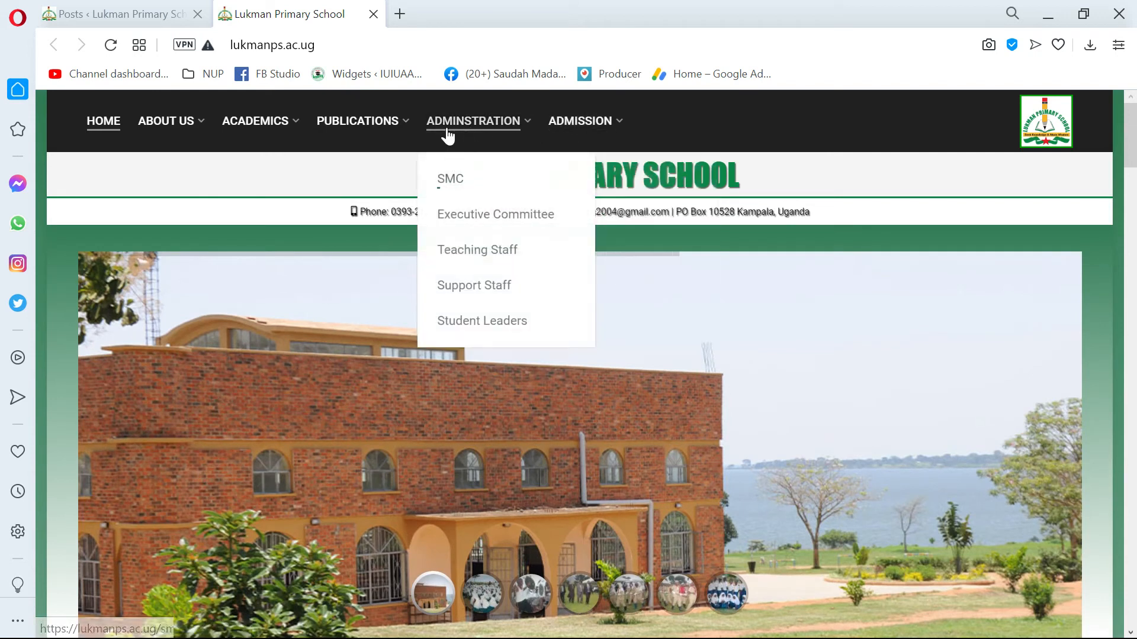
mouse_move(325, 123)
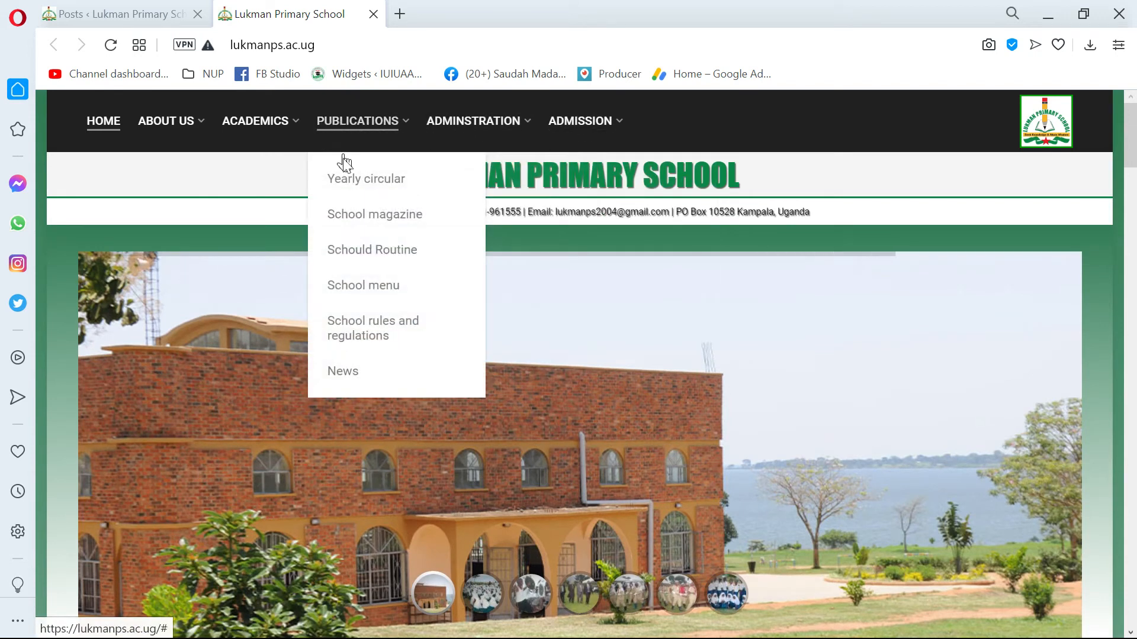
click(374, 180)
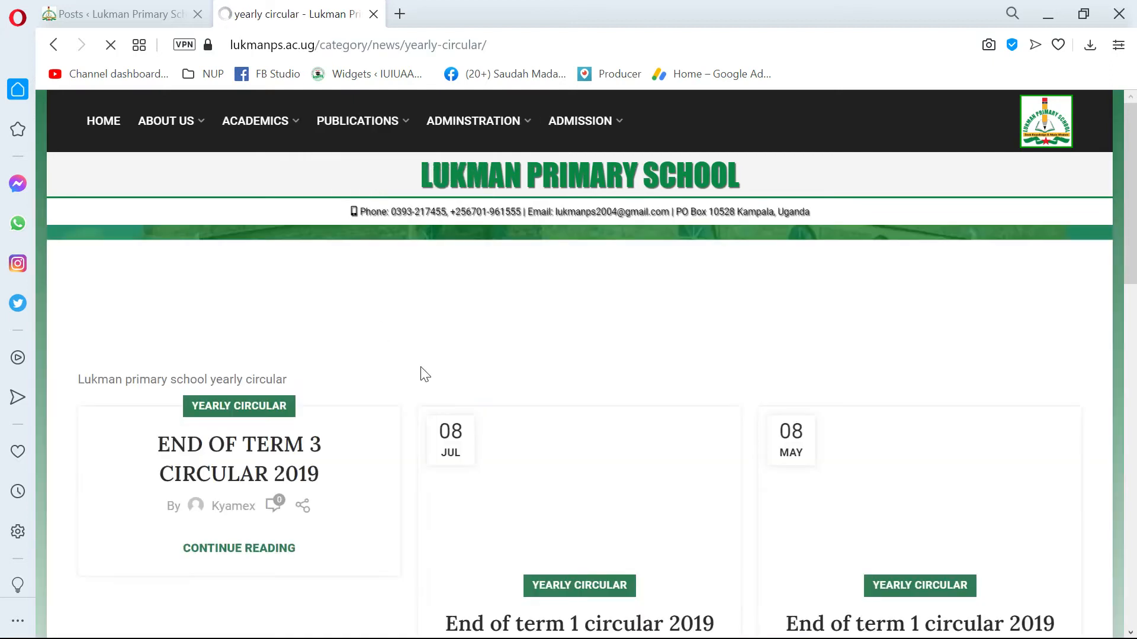
Examine the circular posts on the yearly circular page, including their titles, dates and featured images.
scroll(373, 477, down, 2)
scroll(791, 463, down, 6)
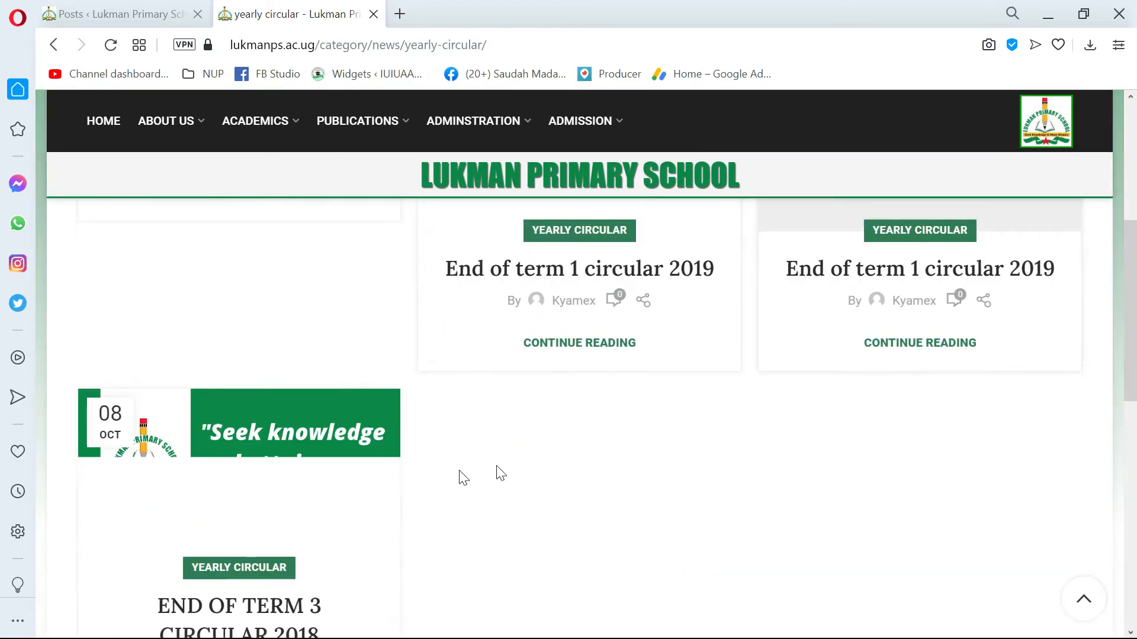
scroll(299, 451, up, 7)
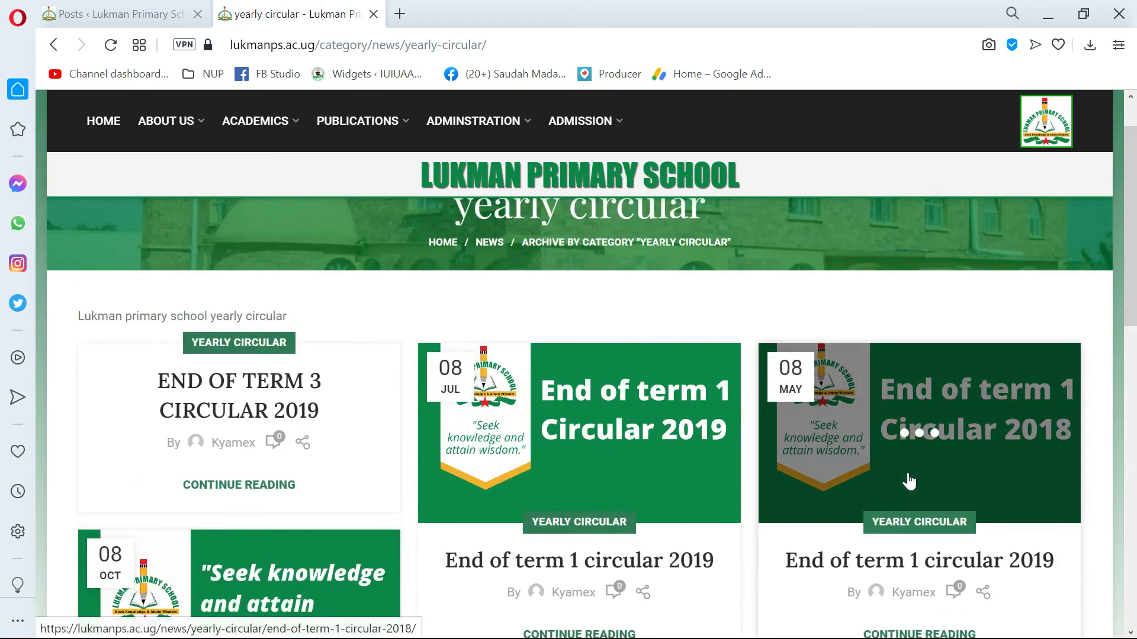
scroll(663, 420, down, 4)
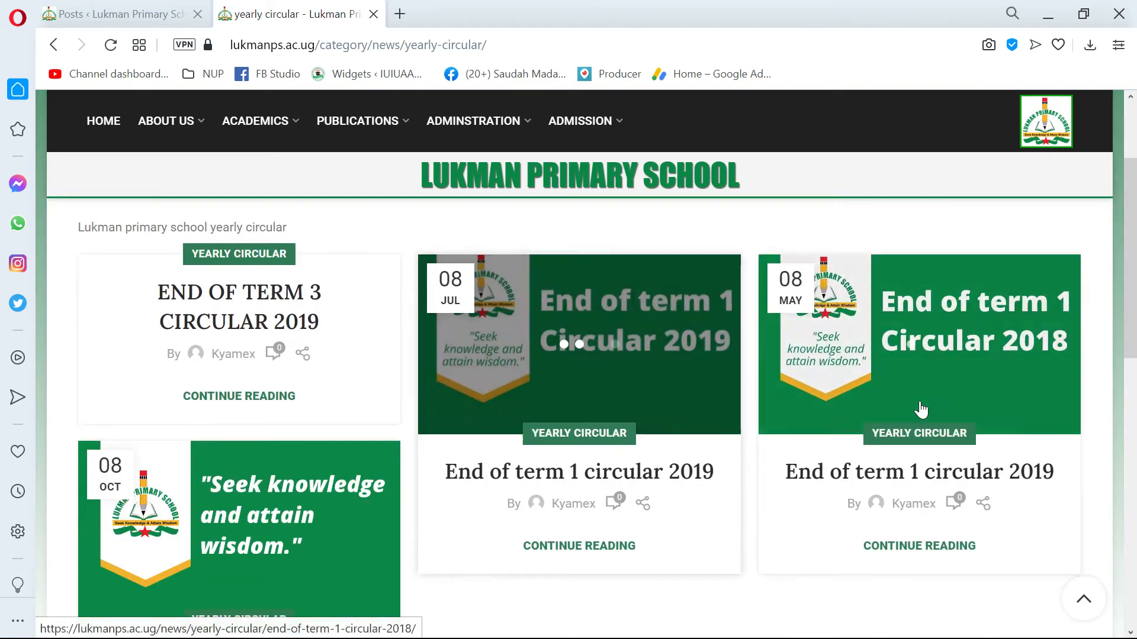
scroll(261, 424, down, 1)
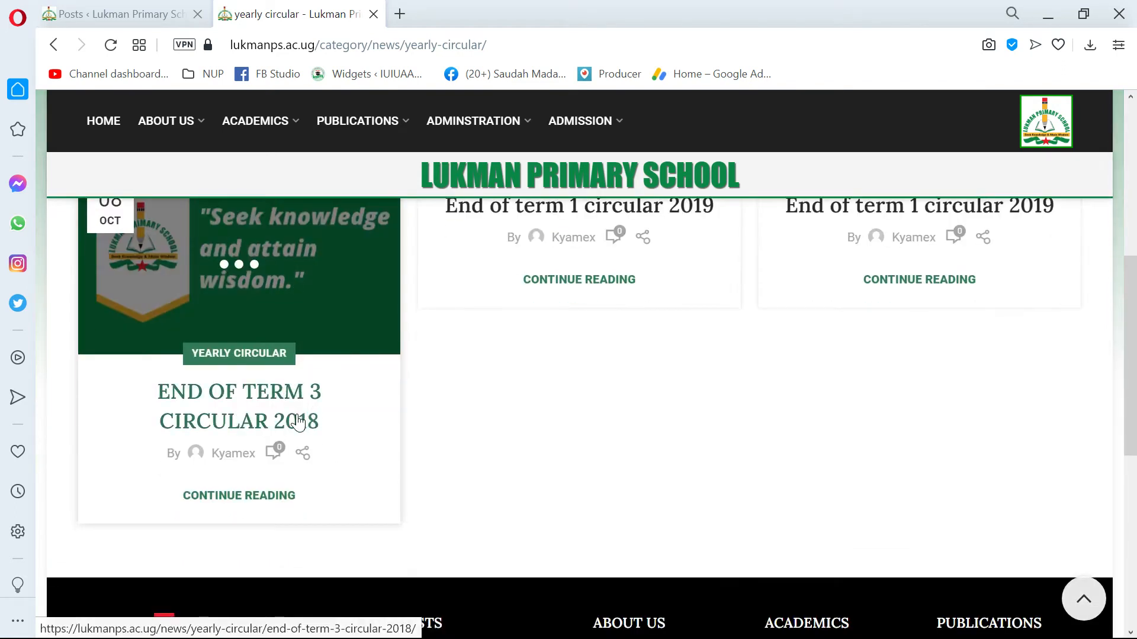
scroll(344, 413, up, 2)
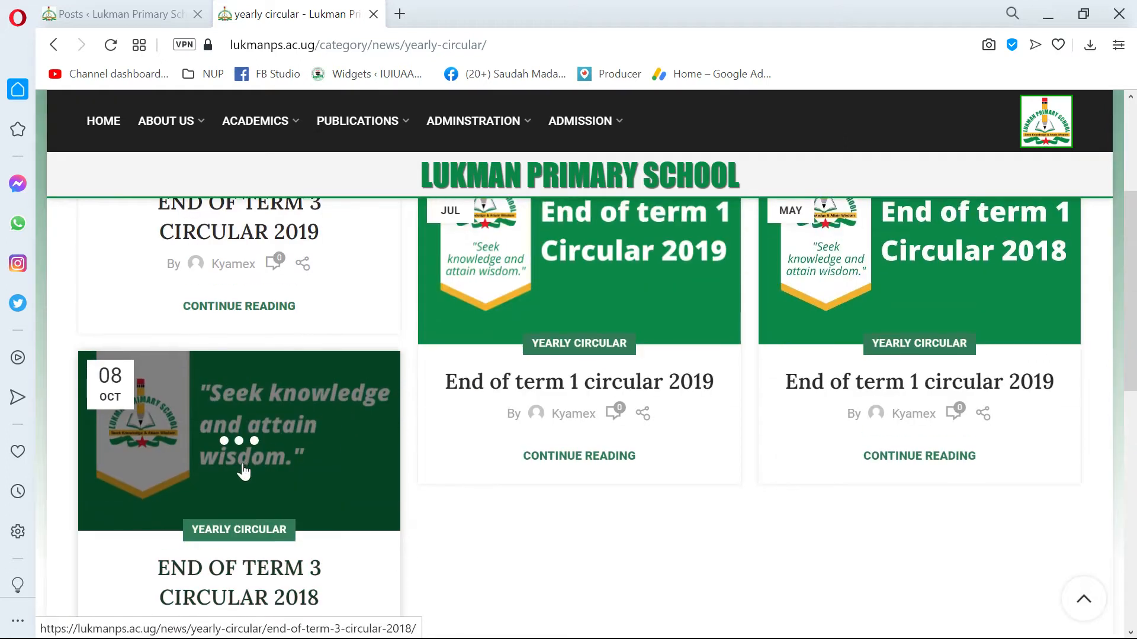
scroll(243, 465, down, 1)
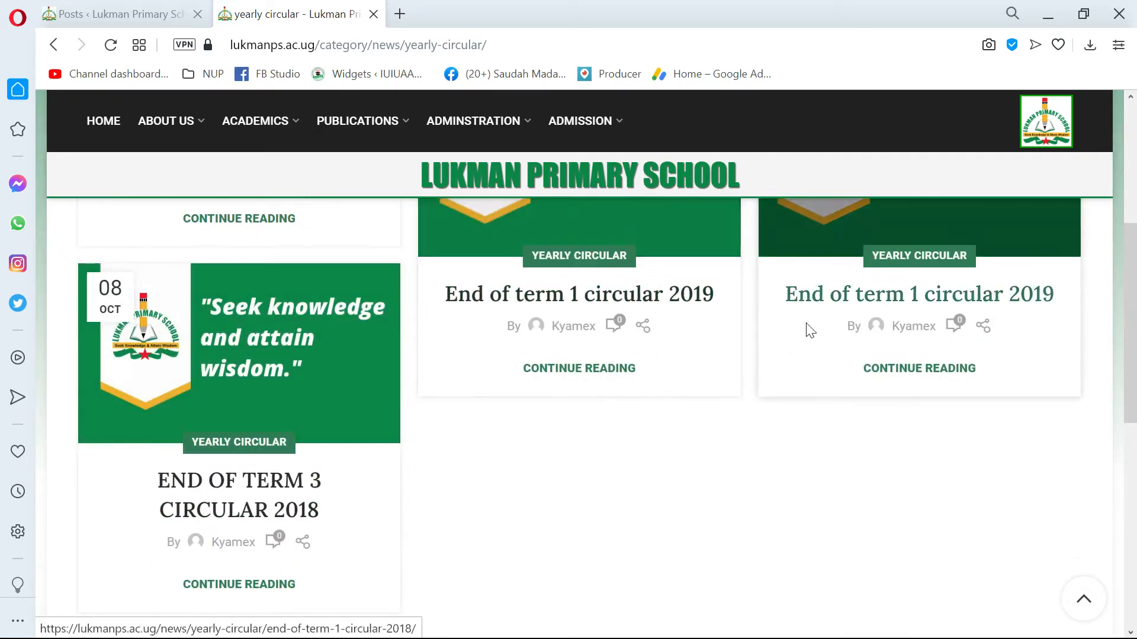
scroll(655, 320, up, 2)
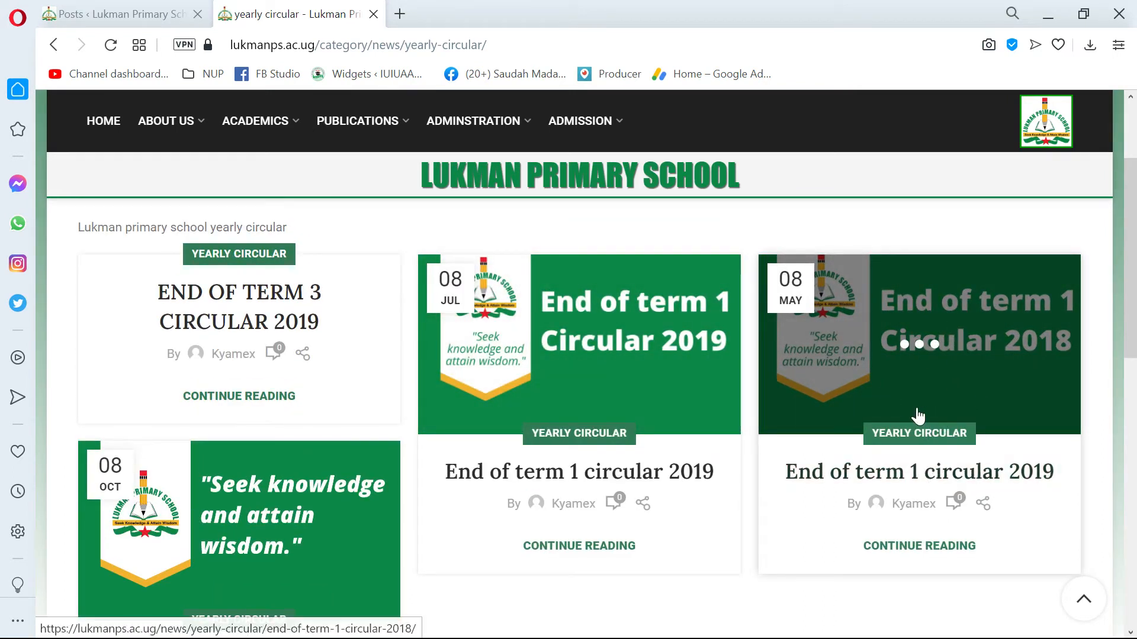
scroll(756, 385, down, 2)
scroll(756, 385, up, 2)
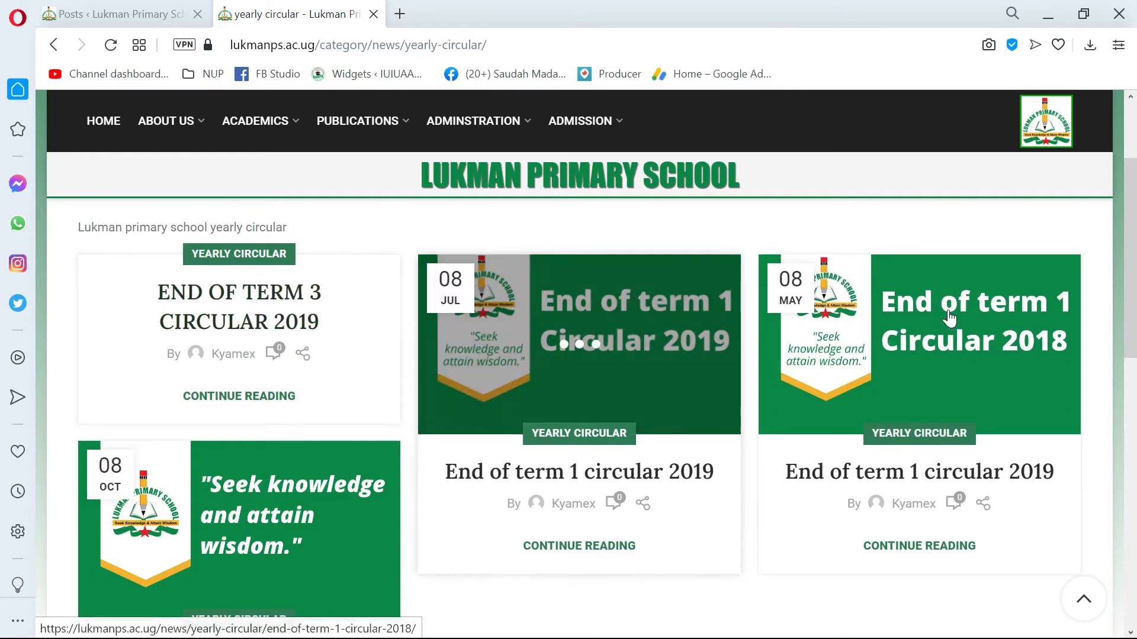
scroll(419, 348, down, 5)
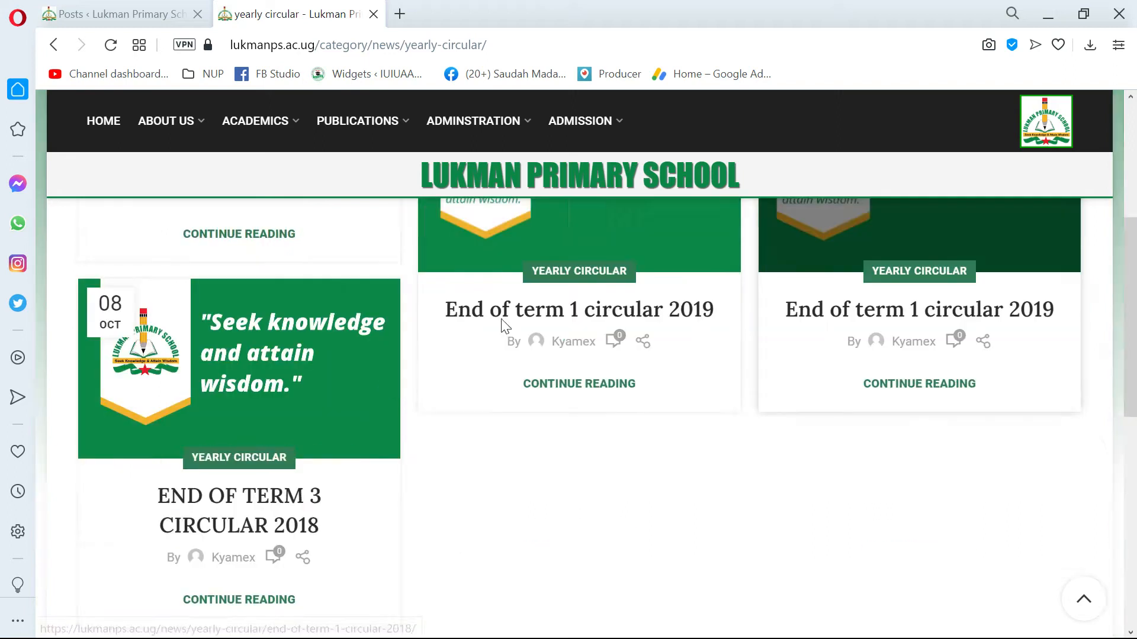
scroll(419, 348, up, 7)
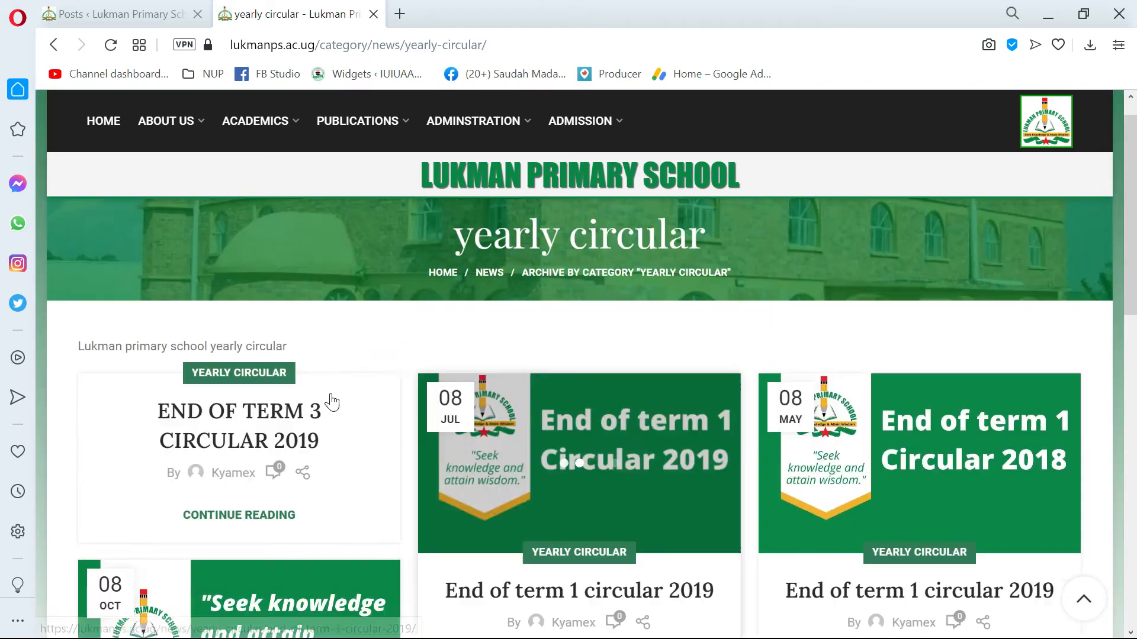
scroll(226, 448, down, 4)
scroll(254, 442, up, 4)
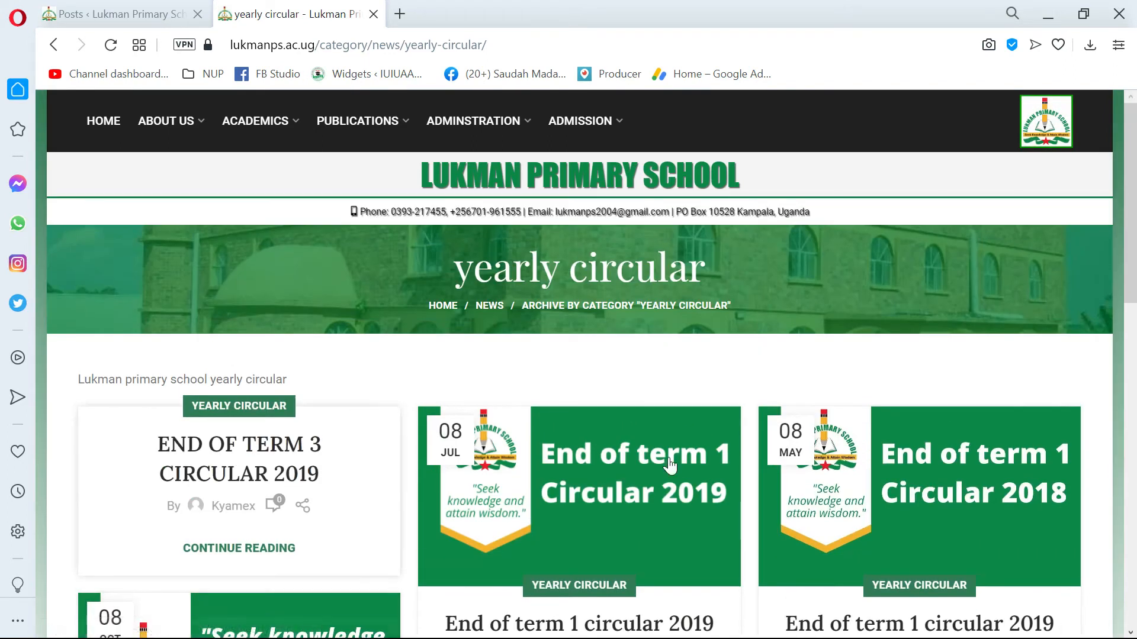
scroll(275, 444, down, 6)
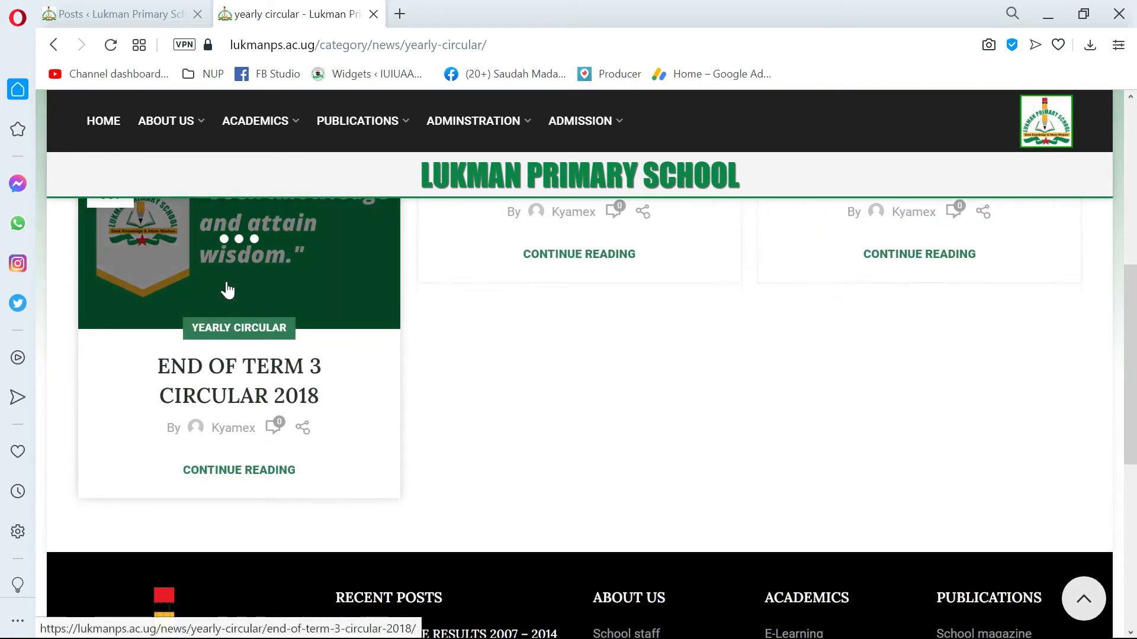
Open the END OF TERM 3 CIRCULAR 2018 post and look through it down to the circular's download link.
click(230, 279)
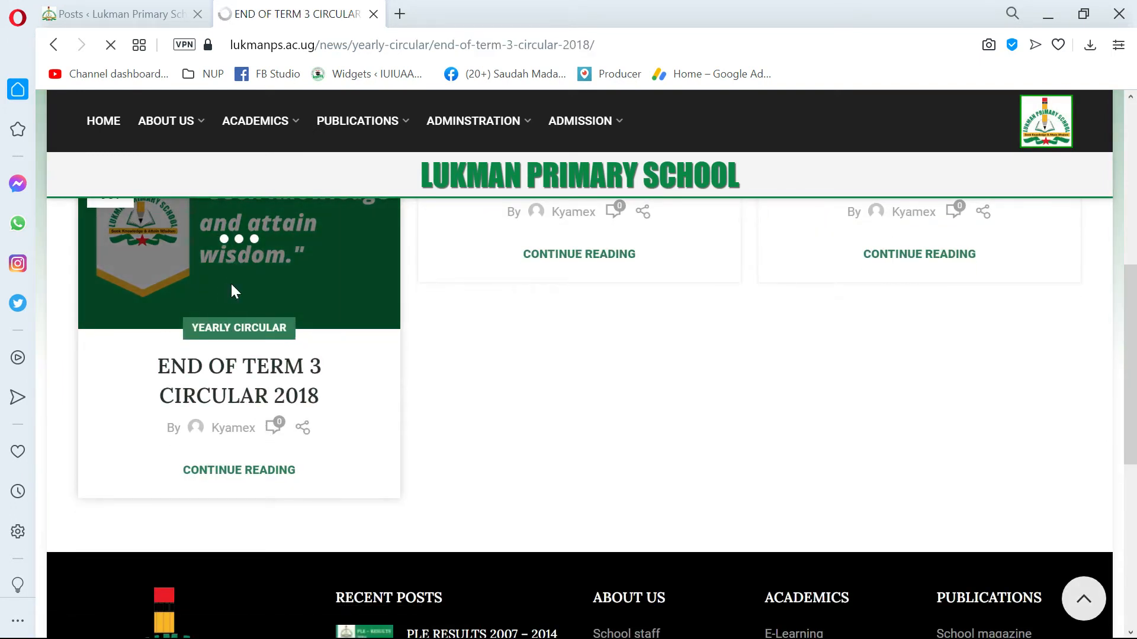
scroll(260, 390, down, 12)
scroll(290, 414, down, 2)
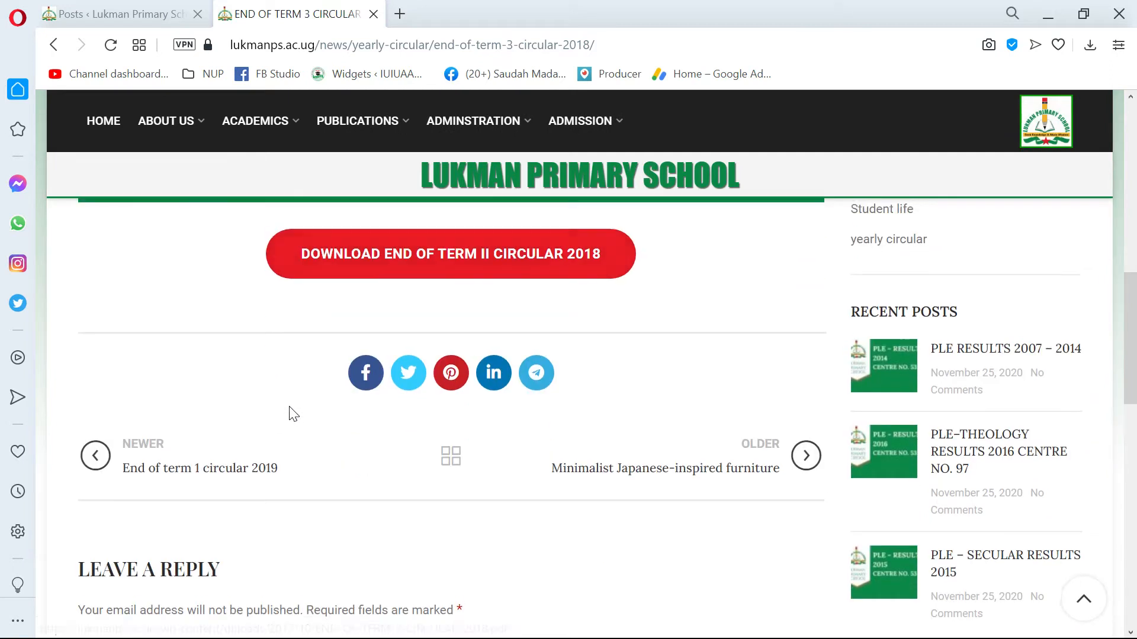
scroll(292, 414, up, 10)
scroll(425, 394, up, 5)
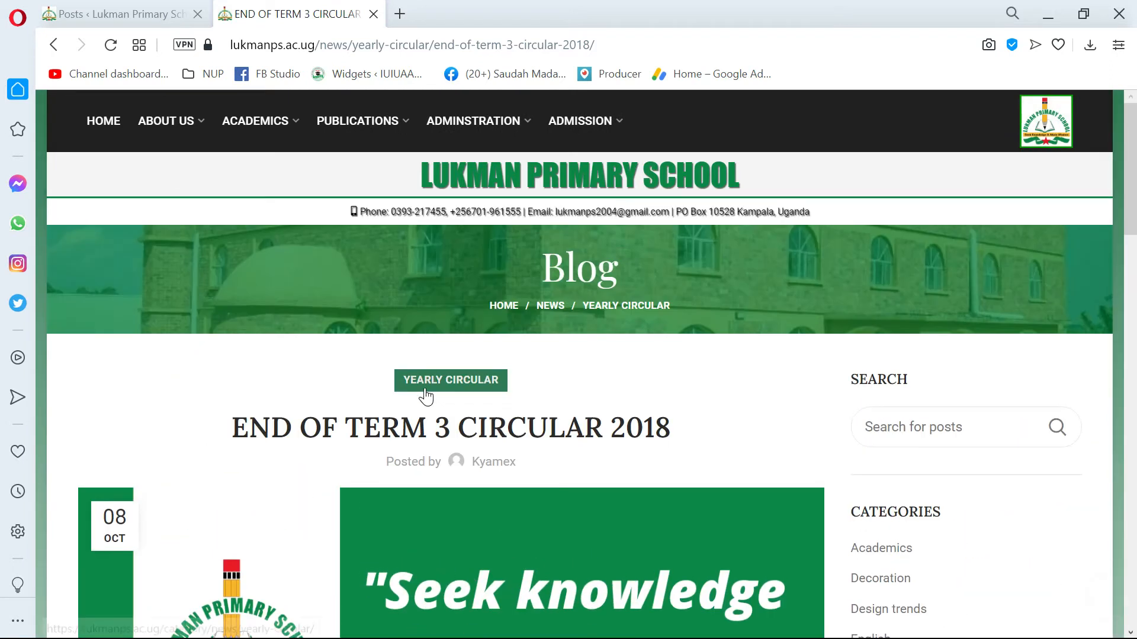
scroll(425, 390, down, 9)
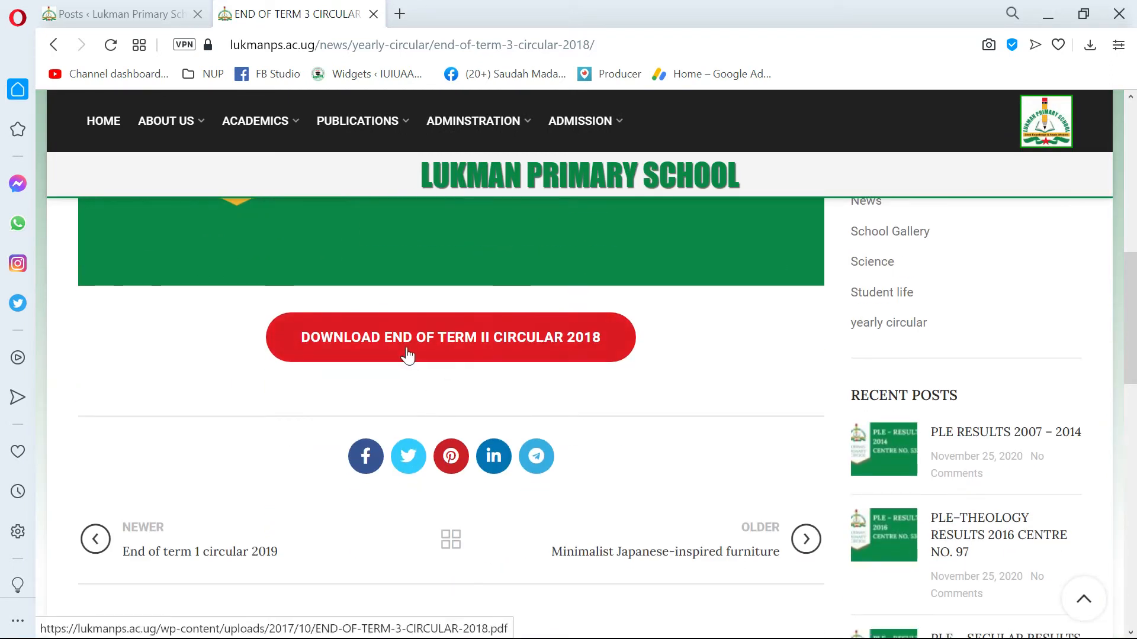
Open the circular's PDF from the post, look through its pages and close it.
click(446, 348)
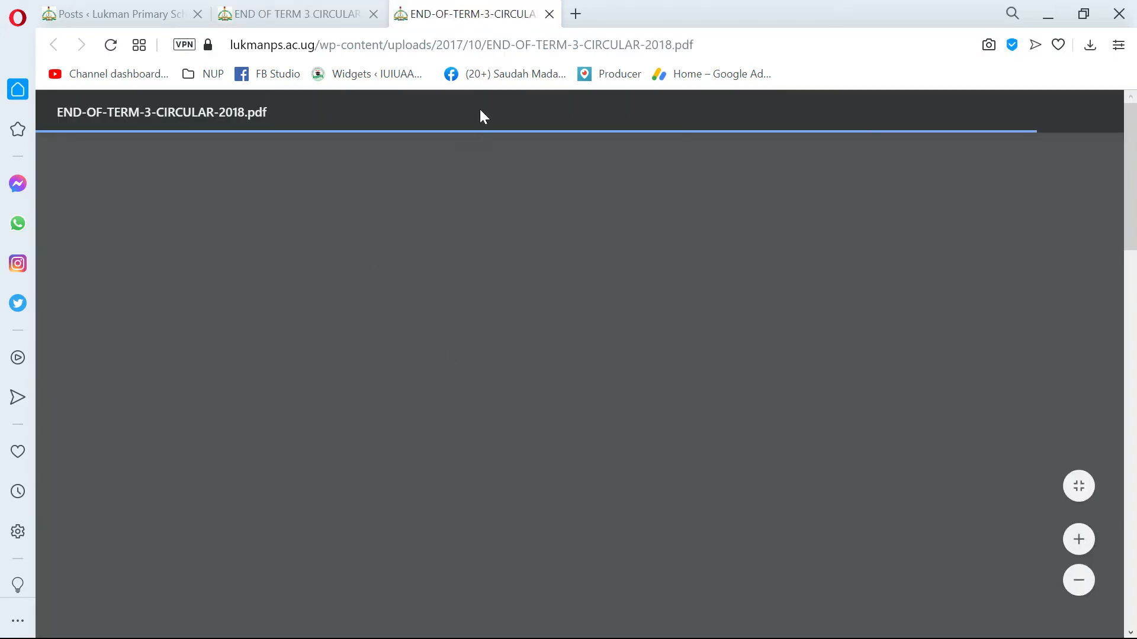
scroll(520, 108, down, 15)
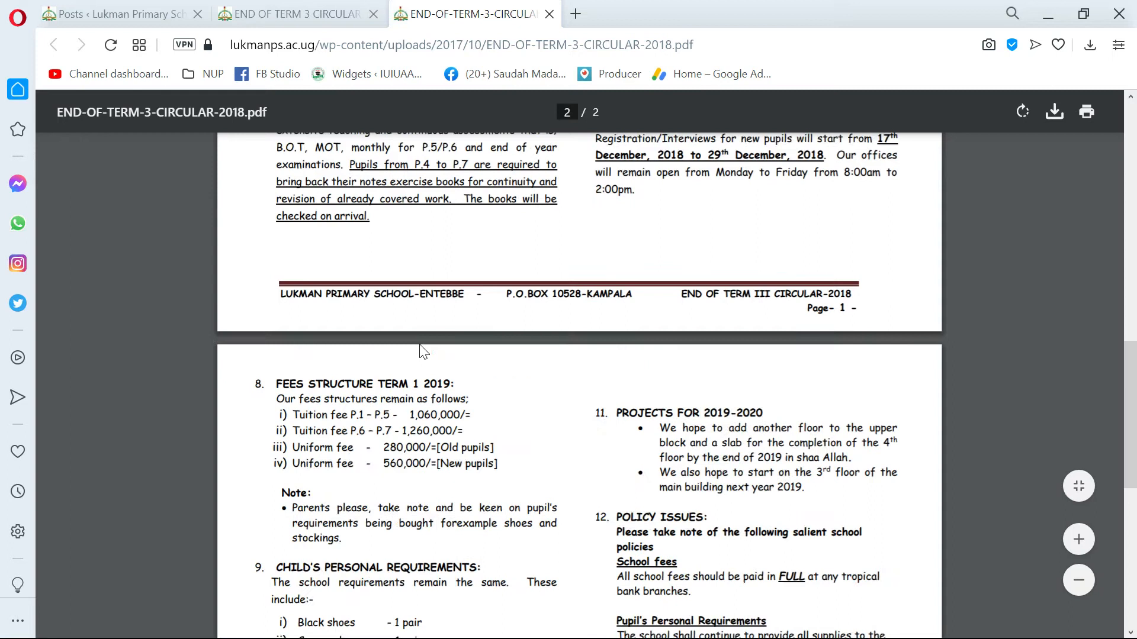
scroll(525, 59, up, 5)
click(549, 14)
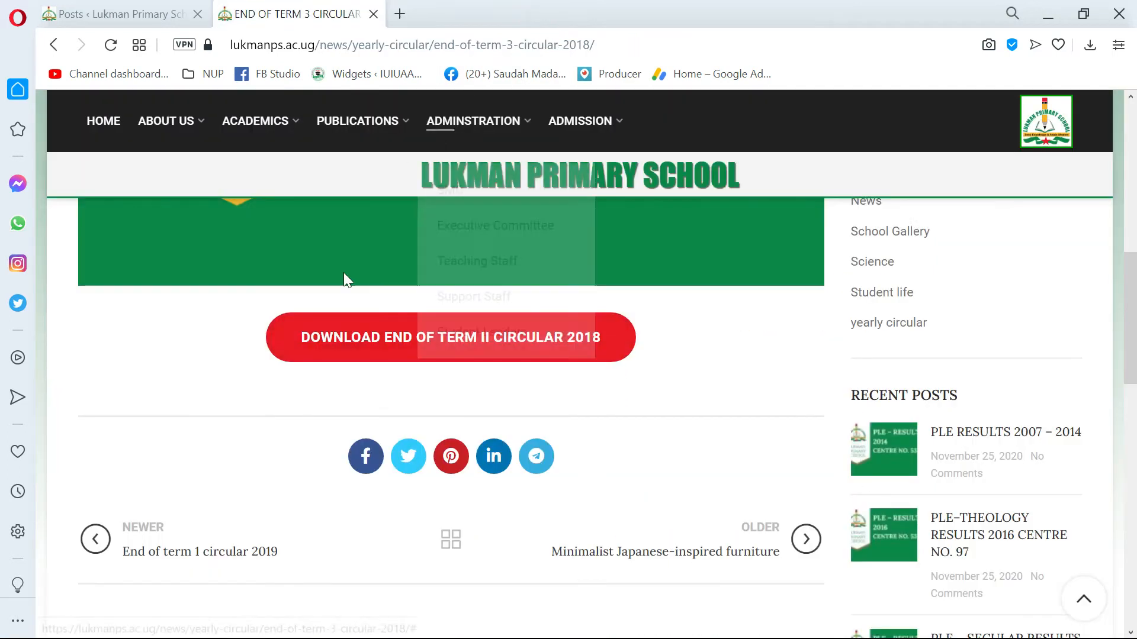
Review the END OF TERM 3 CIRCULAR 2018 post's title, category, featured image and content once more.
scroll(343, 272, up, 10)
scroll(292, 369, up, 2)
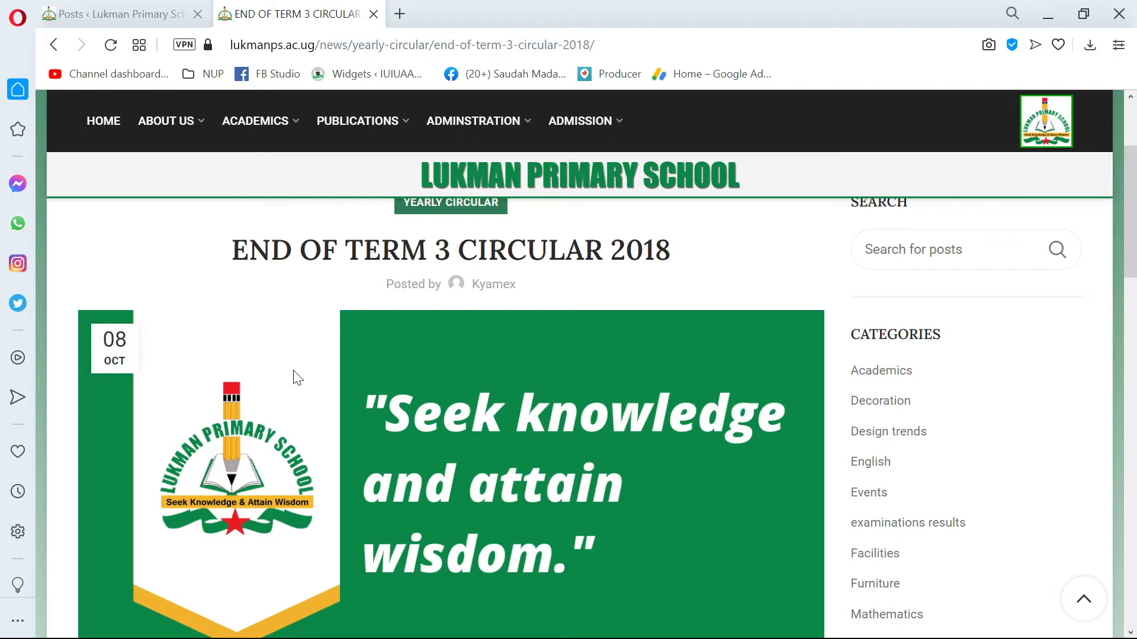
scroll(359, 349, down, 4)
scroll(362, 356, up, 6)
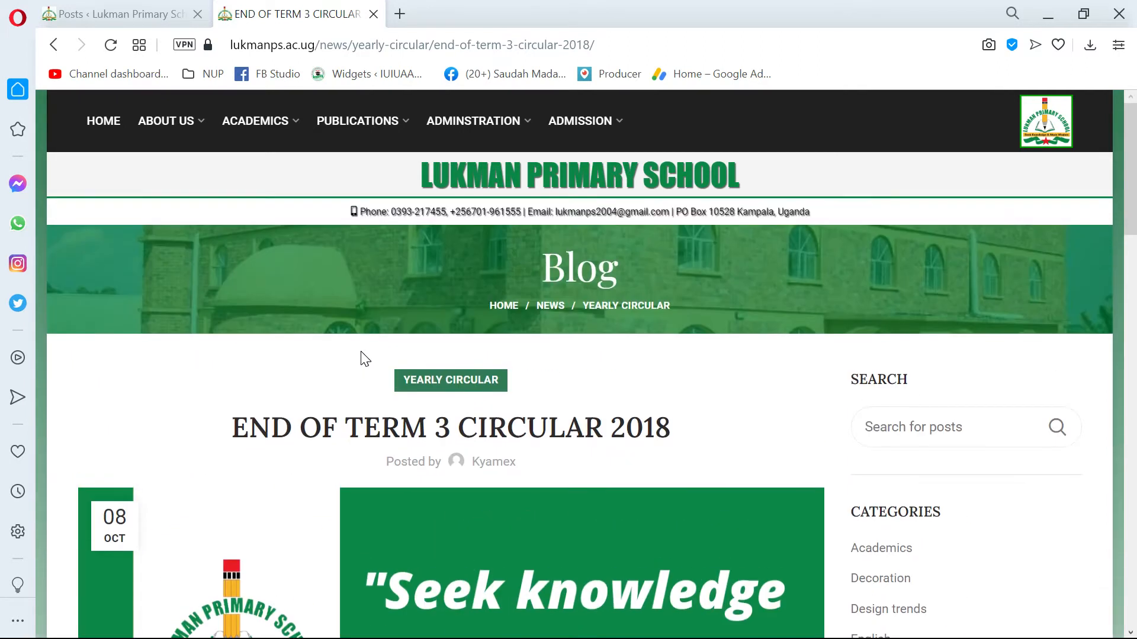
scroll(365, 359, down, 1)
scroll(366, 358, down, 4)
scroll(367, 355, up, 6)
Open the Notes category page from Resources in the site's Academics section.
mouse_move(249, 122)
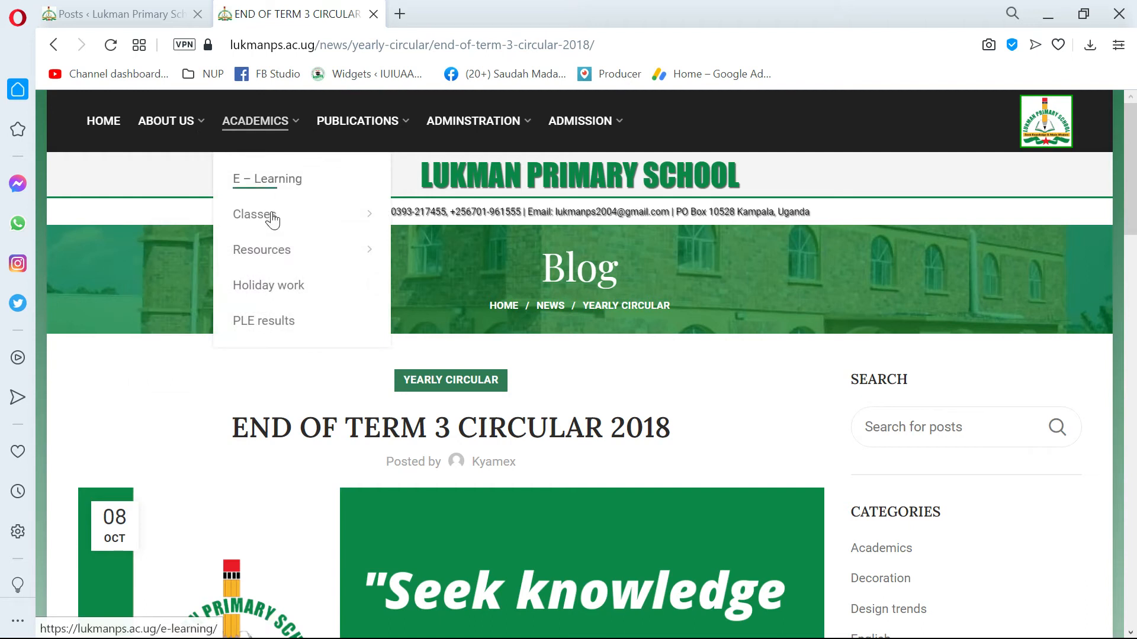
mouse_move(272, 221)
mouse_move(262, 253)
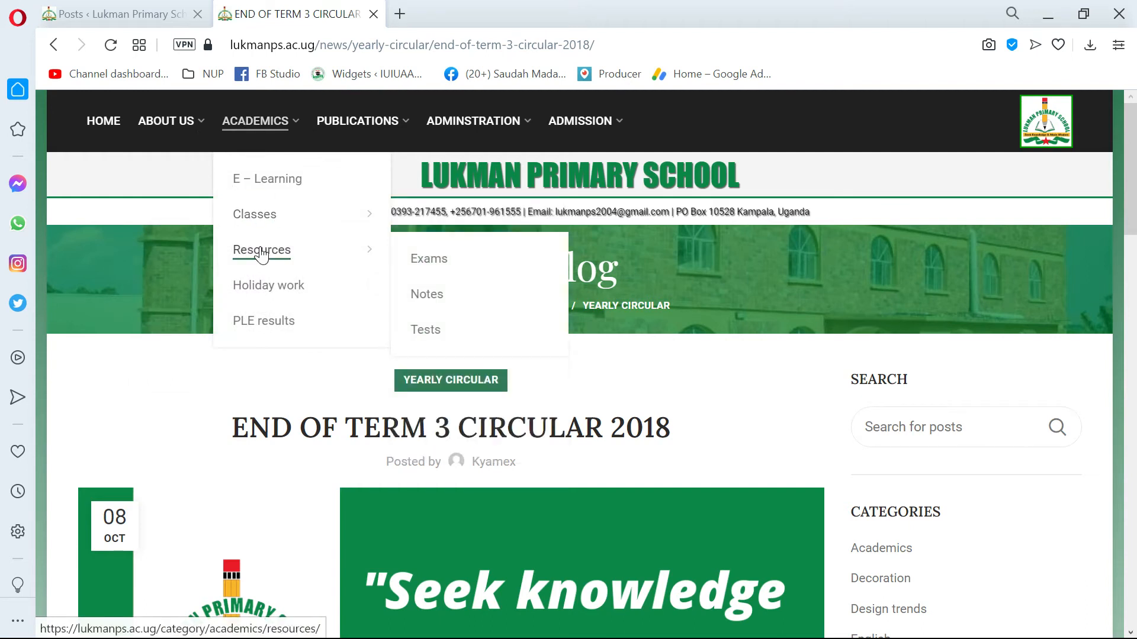
click(422, 301)
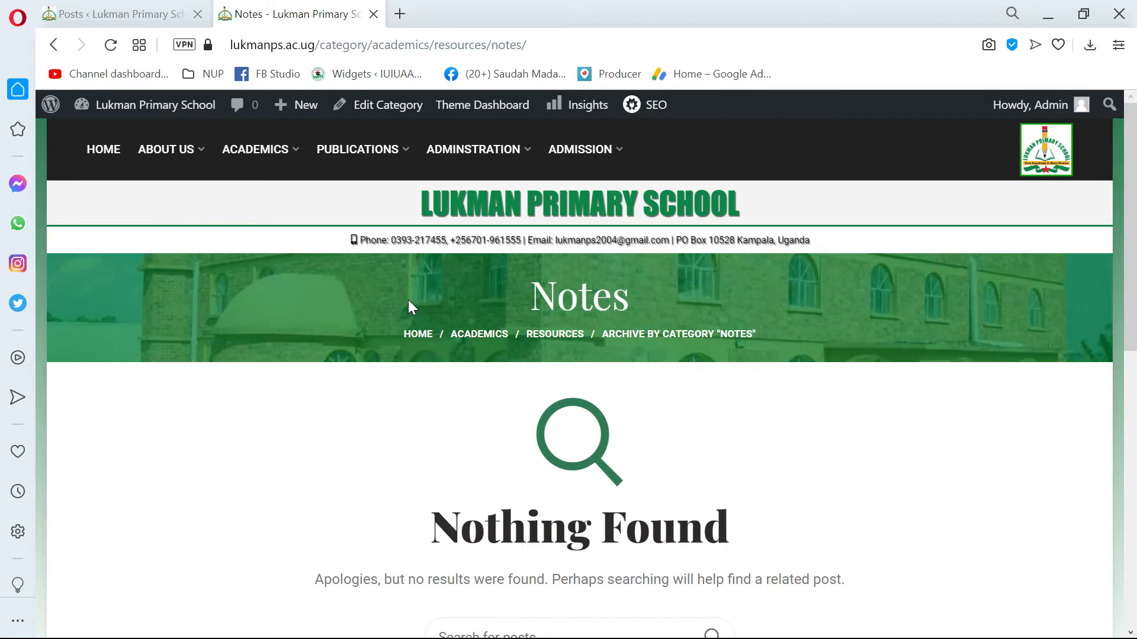
Examine the Notes category page for any published posts.
scroll(315, 333, down, 5)
scroll(444, 368, up, 5)
scroll(477, 375, down, 3)
scroll(459, 370, up, 3)
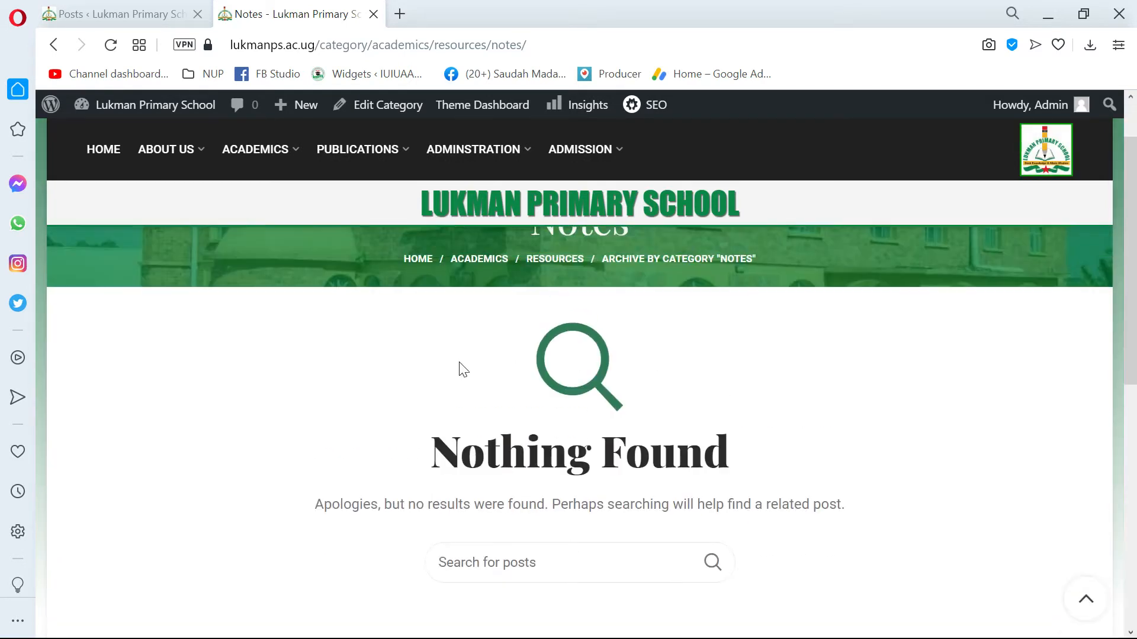
scroll(449, 361, down, 6)
scroll(444, 357, up, 5)
scroll(438, 361, down, 3)
scroll(438, 361, up, 4)
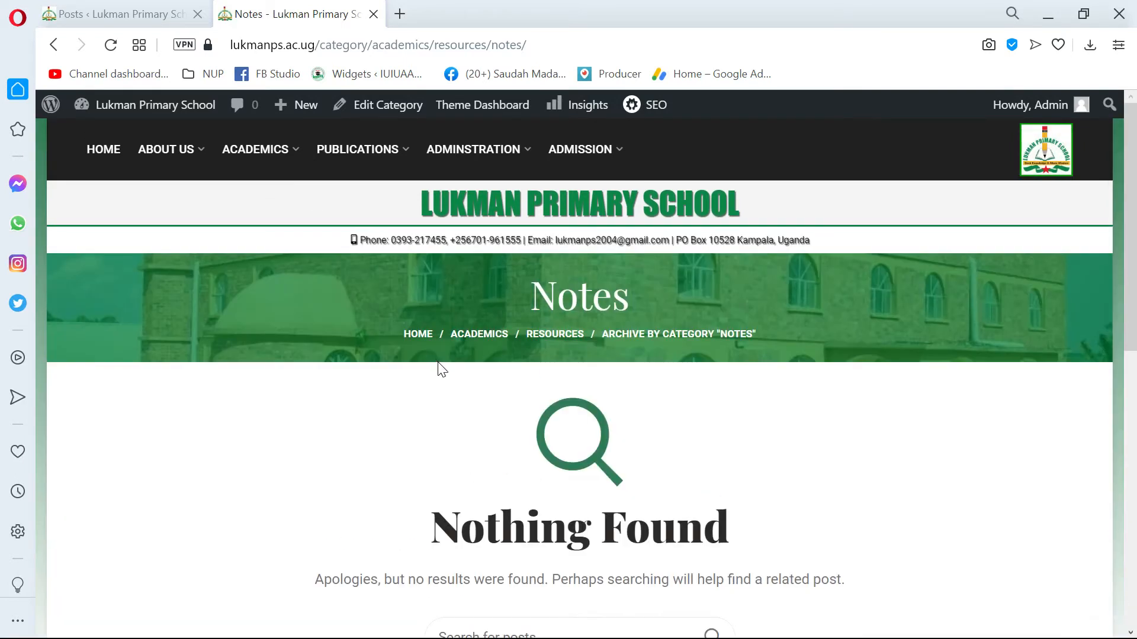
scroll(448, 368, down, 5)
scroll(450, 368, up, 5)
Open the PLE results page from the site's Academics section.
mouse_move(252, 158)
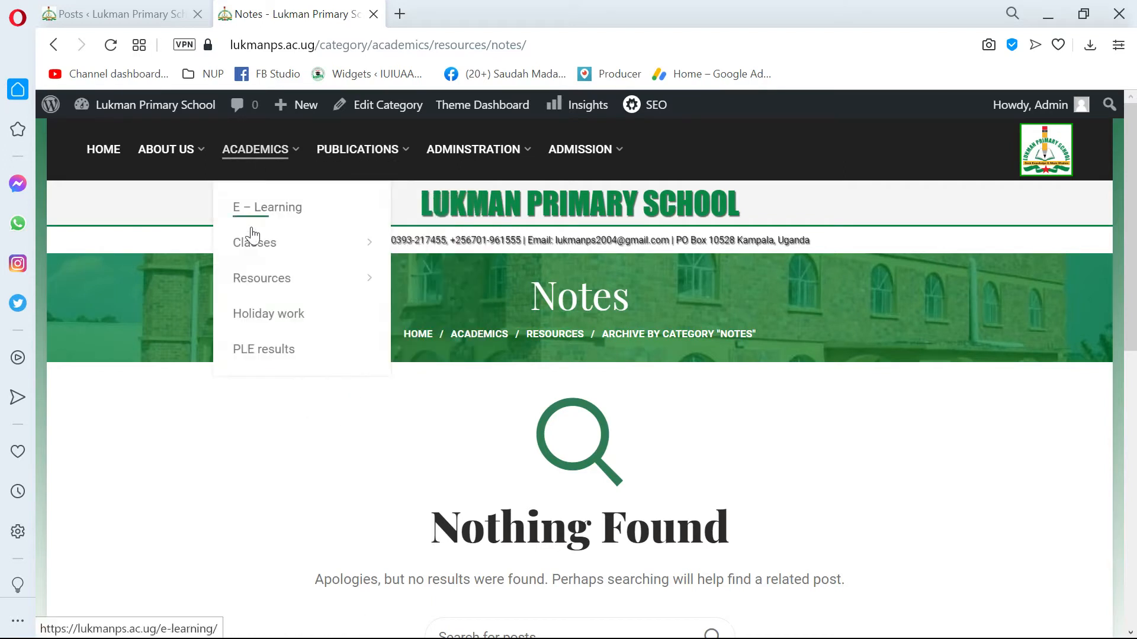
mouse_move(249, 293)
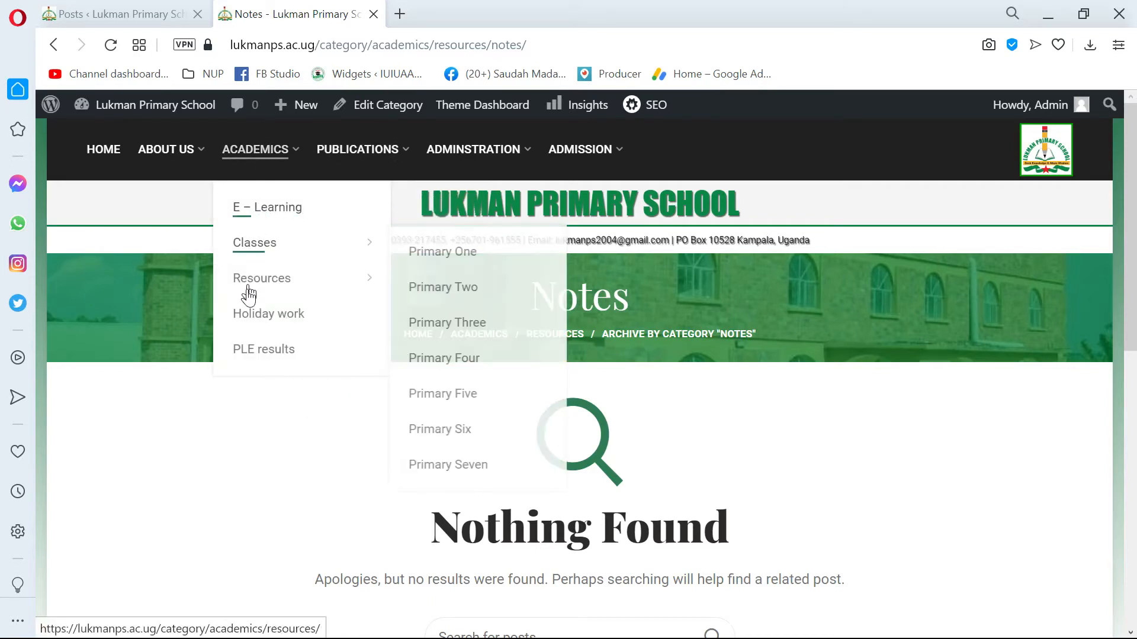
click(254, 348)
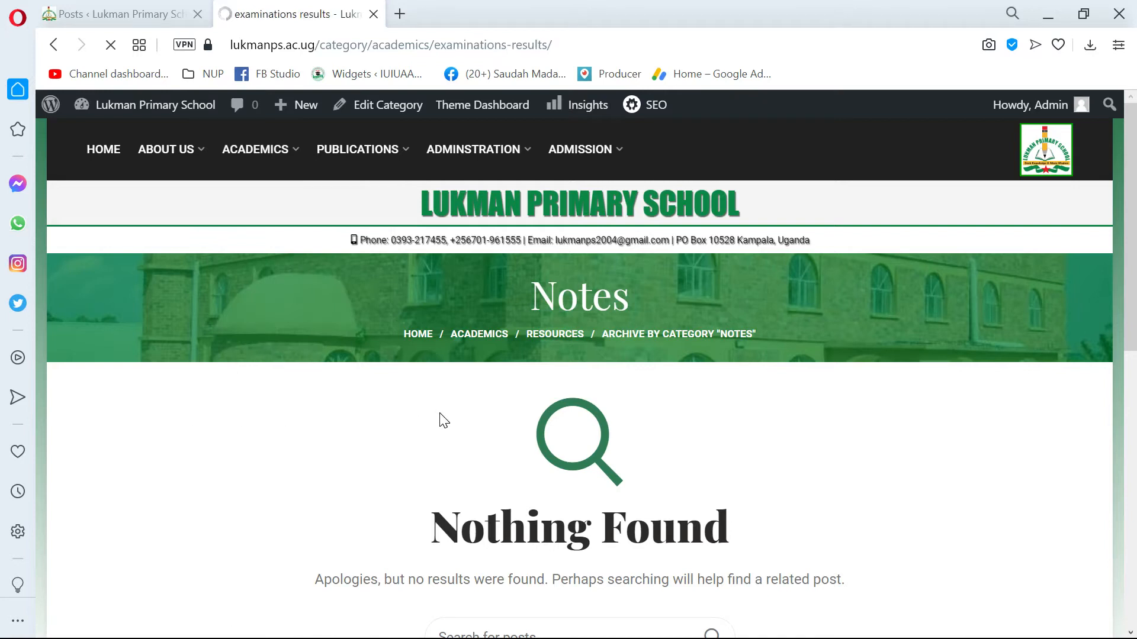
Look through the examination results posts listed on the PLE results category page.
scroll(439, 414, down, 5)
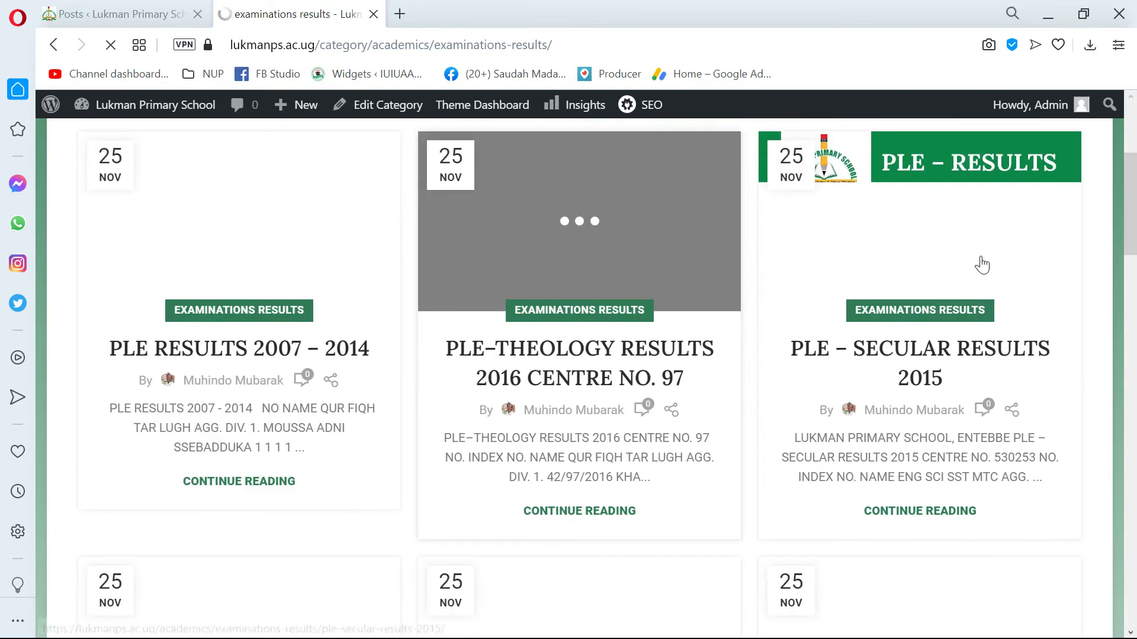
scroll(742, 339, down, 3)
scroll(742, 339, up, 3)
scroll(497, 459, down, 4)
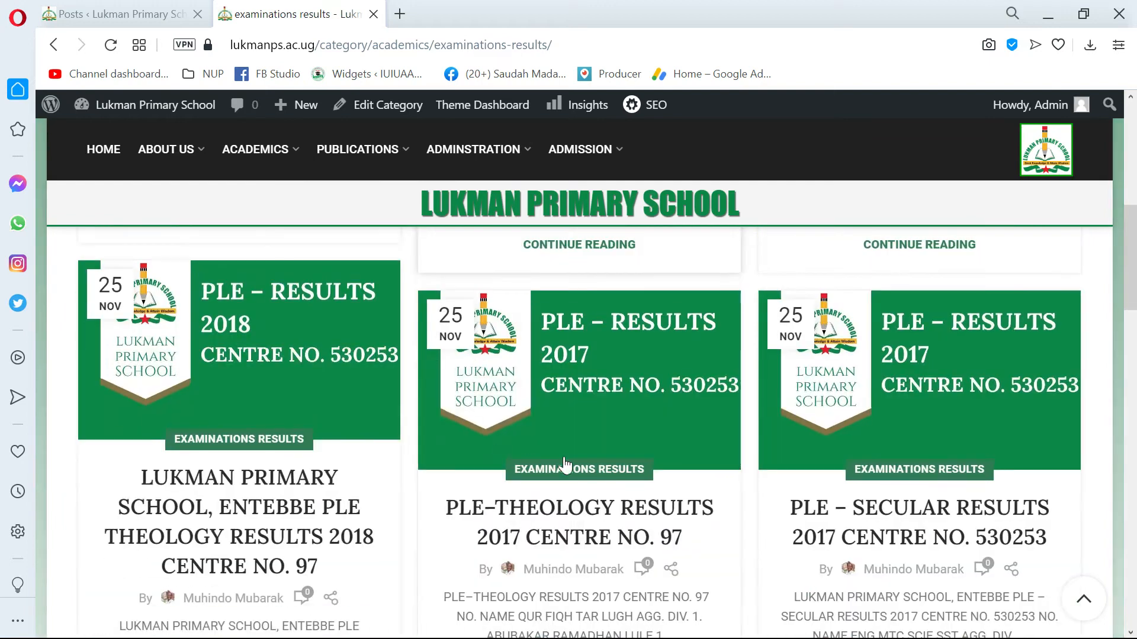
scroll(833, 457, down, 1)
scroll(981, 417, down, 5)
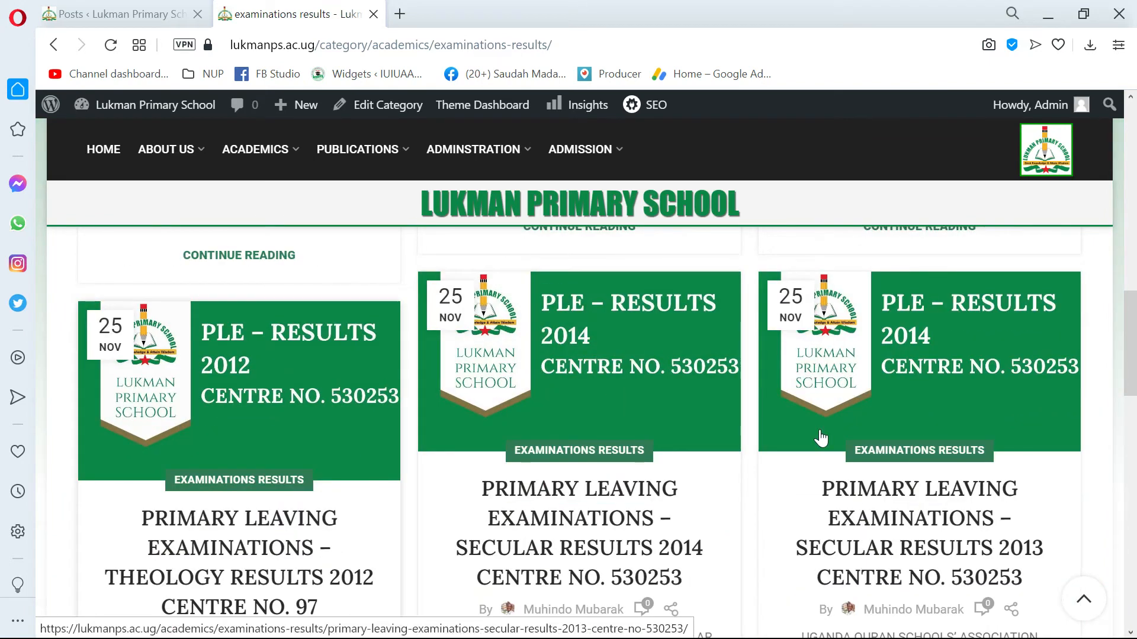
scroll(856, 455, down, 4)
scroll(586, 533, up, 2)
Open the Primary Leaving Examinations – Secular Results 2014 post and review its results table.
click(563, 385)
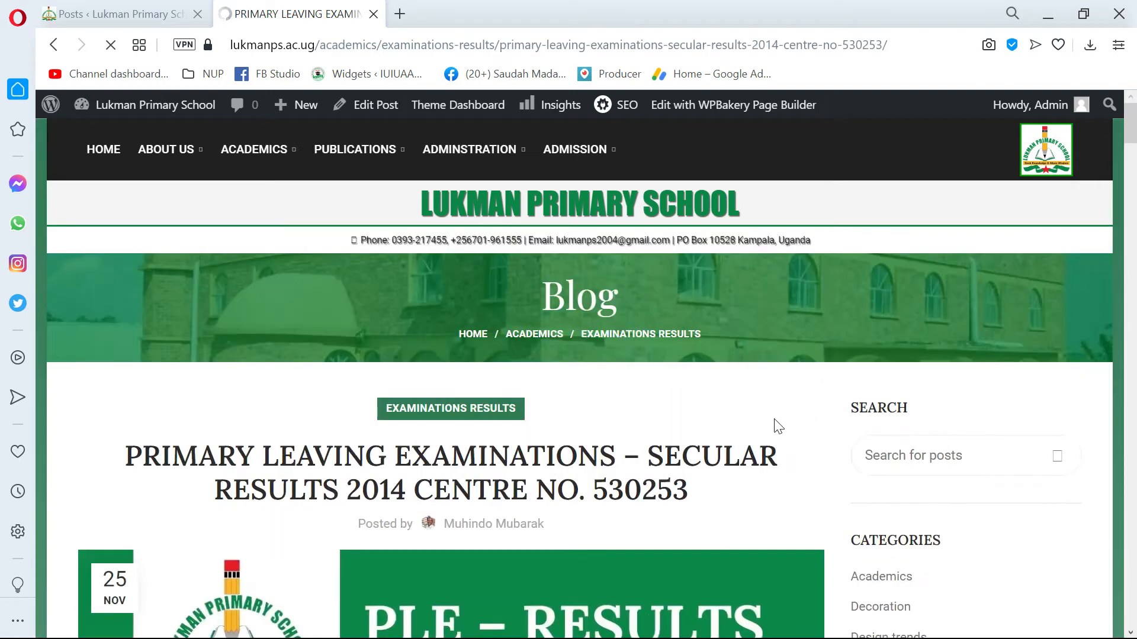
scroll(778, 426, down, 15)
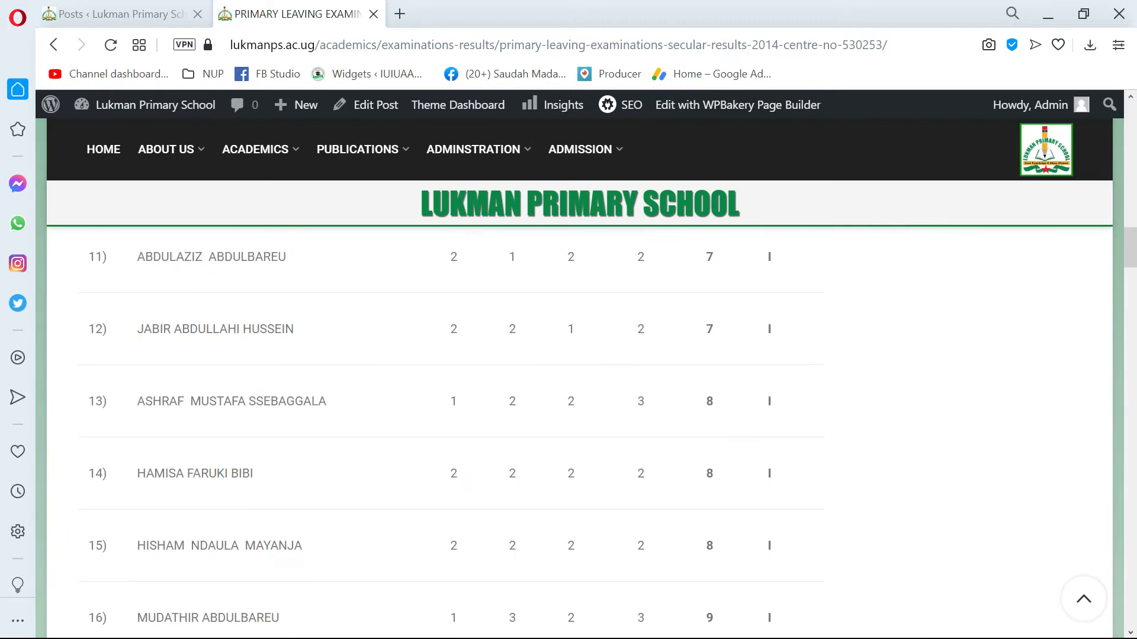
scroll(711, 429, down, 10)
scroll(710, 429, up, 20)
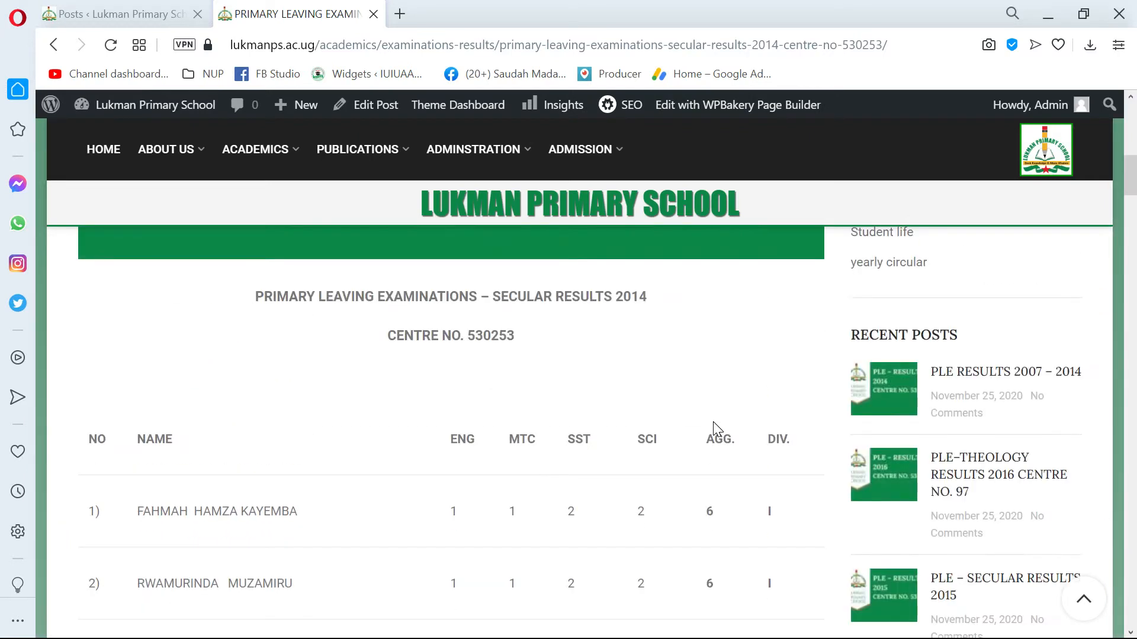
scroll(713, 422, up, 10)
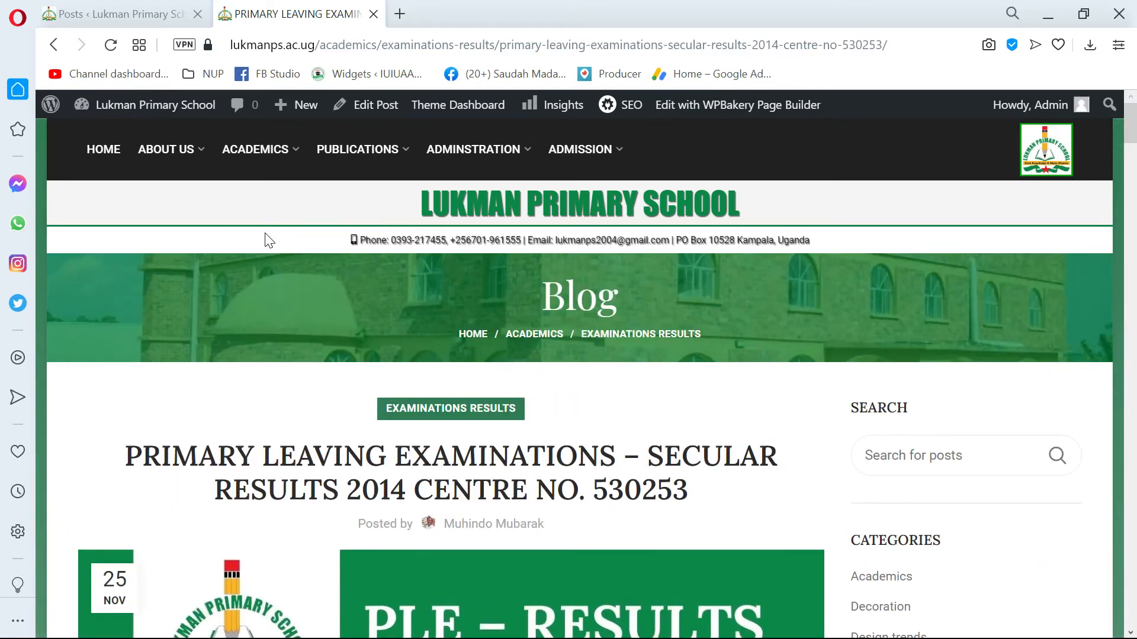
Open the school site's home page and compare it with the Posts list in the admin area.
click(110, 158)
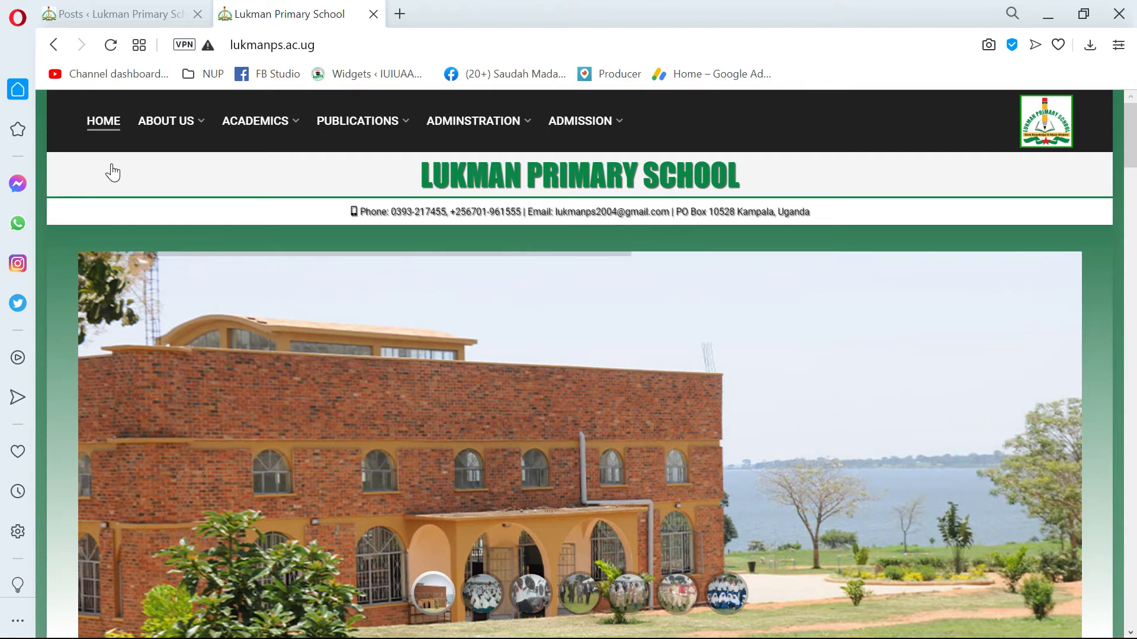
click(98, 14)
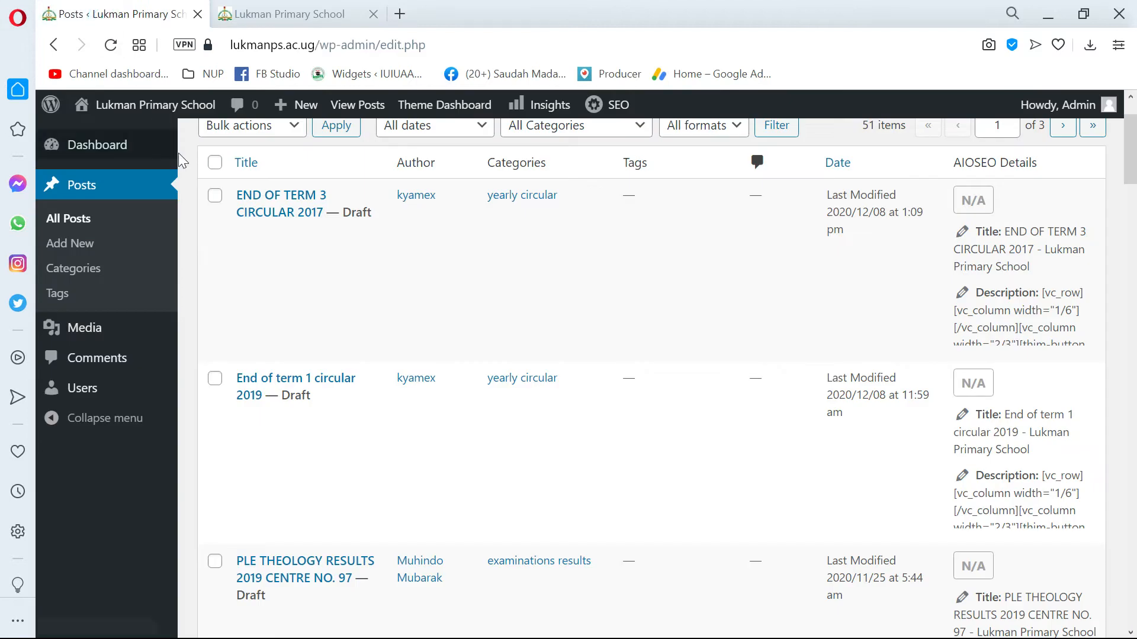
scroll(118, 248, up, 2)
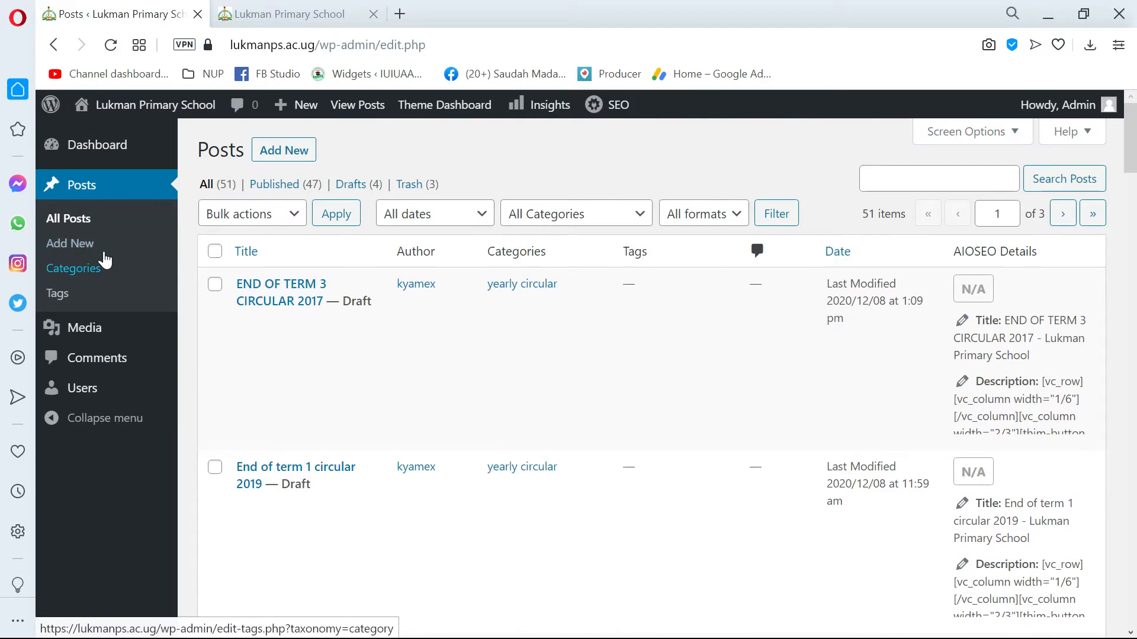
click(311, 14)
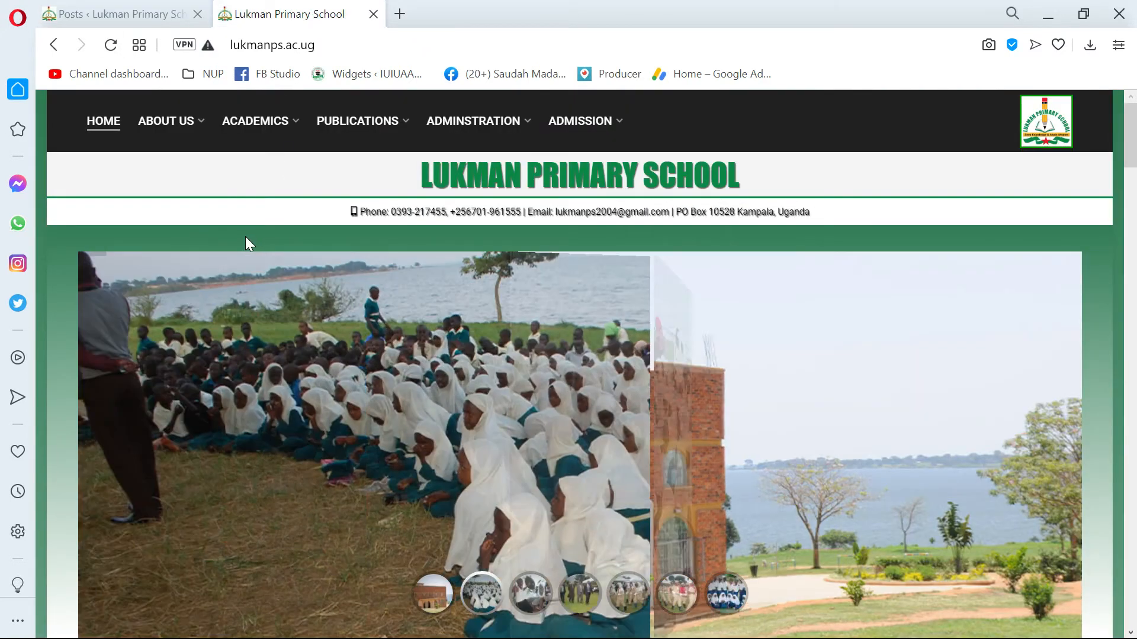
click(133, 13)
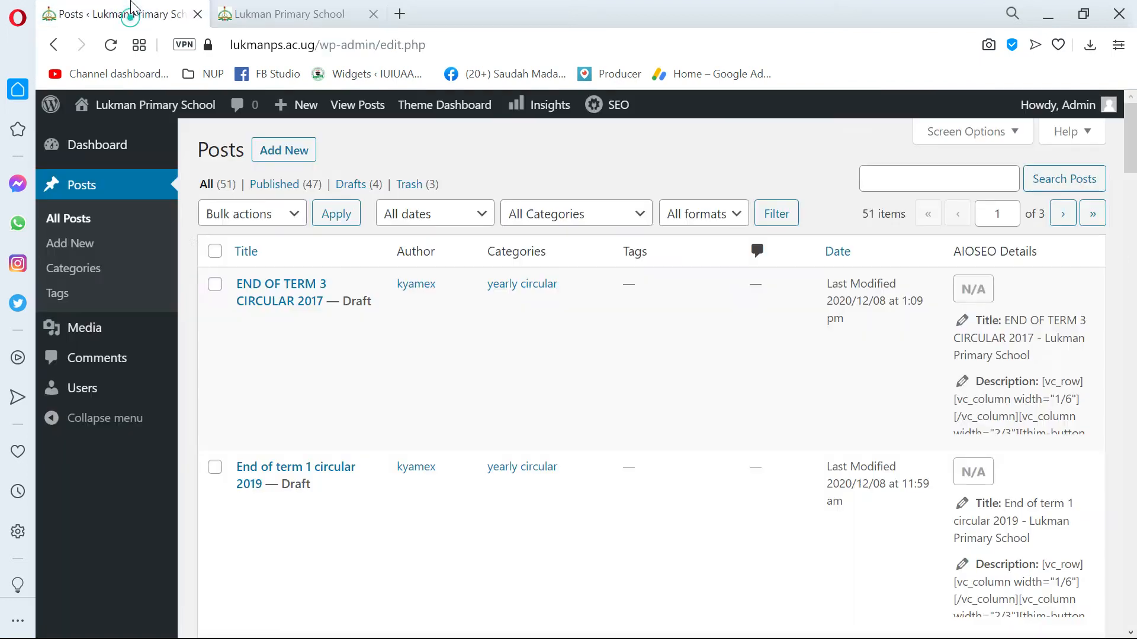
mouse_move(134, 320)
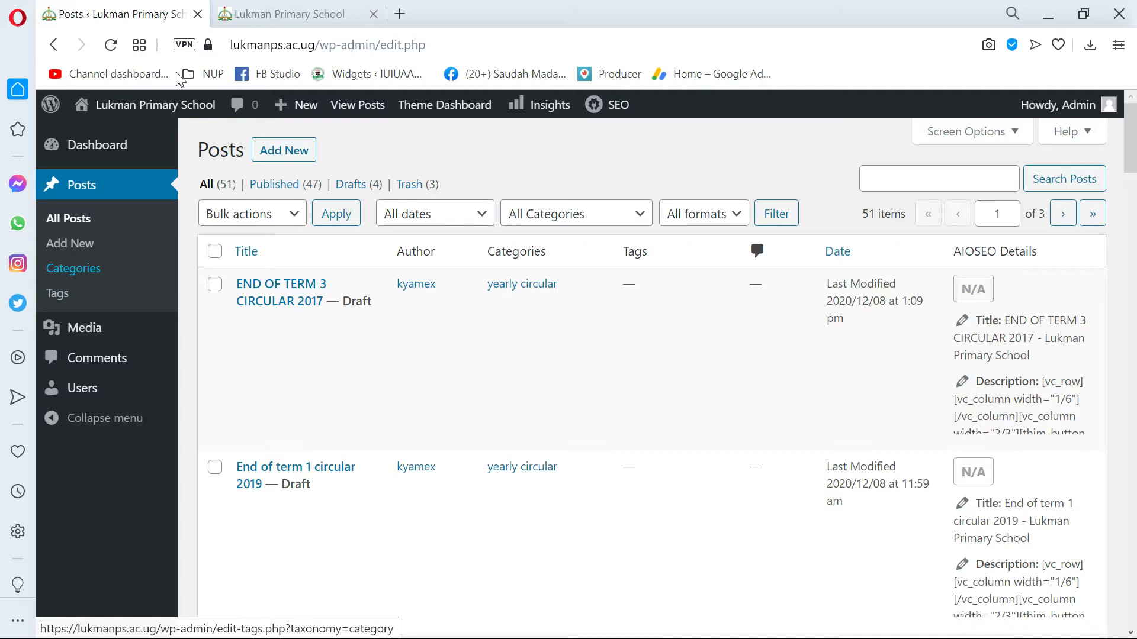
Open the Holiday work category page from the public site's Academics section and check it for published posts.
click(281, 13)
mouse_move(167, 124)
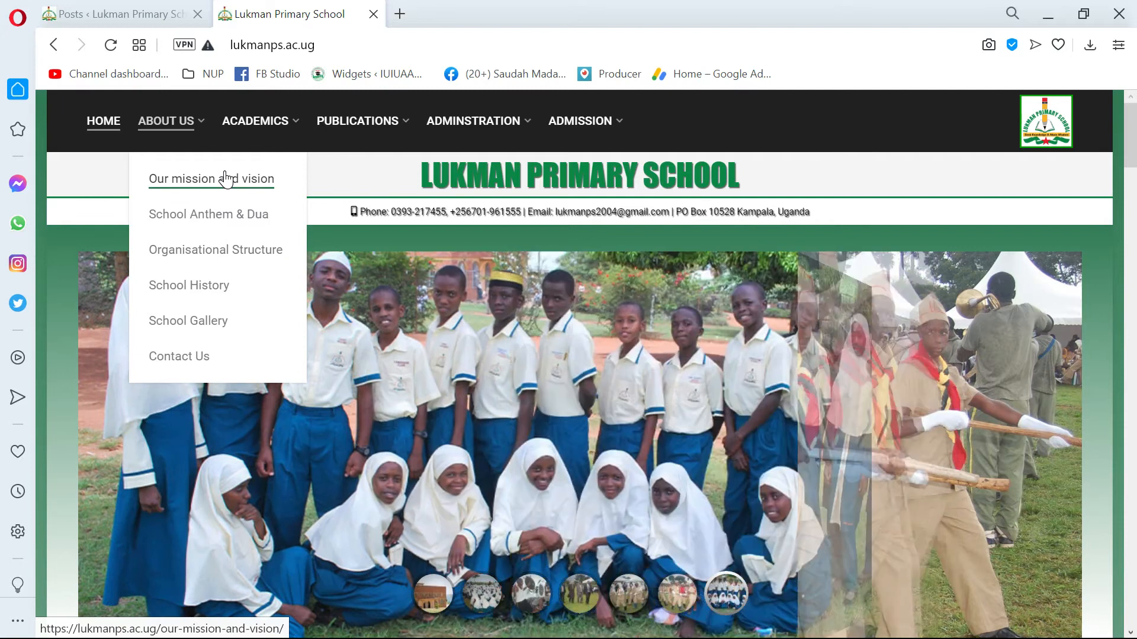
mouse_move(281, 127)
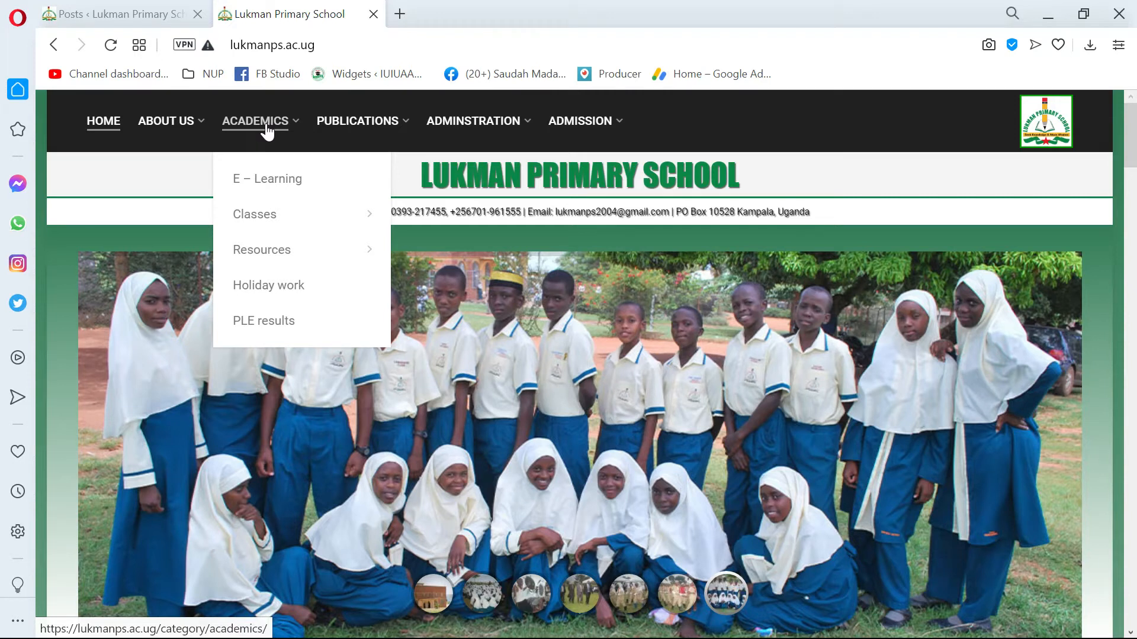
click(274, 288)
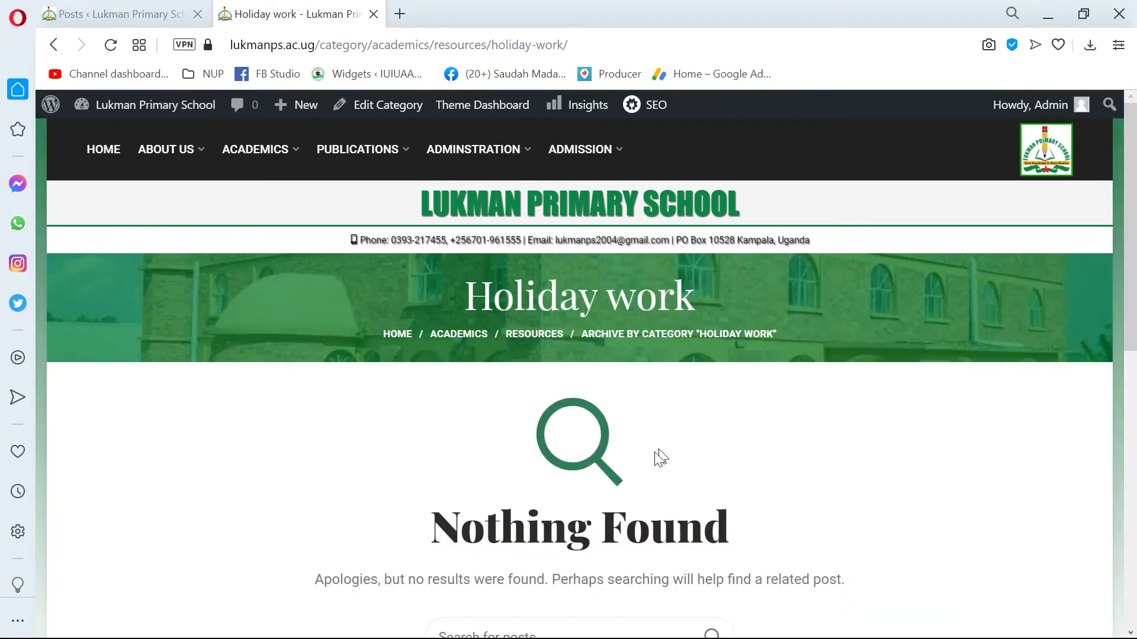
scroll(601, 428, down, 3)
scroll(608, 413, up, 3)
scroll(604, 417, down, 4)
click(503, 372)
scroll(502, 376, up, 3)
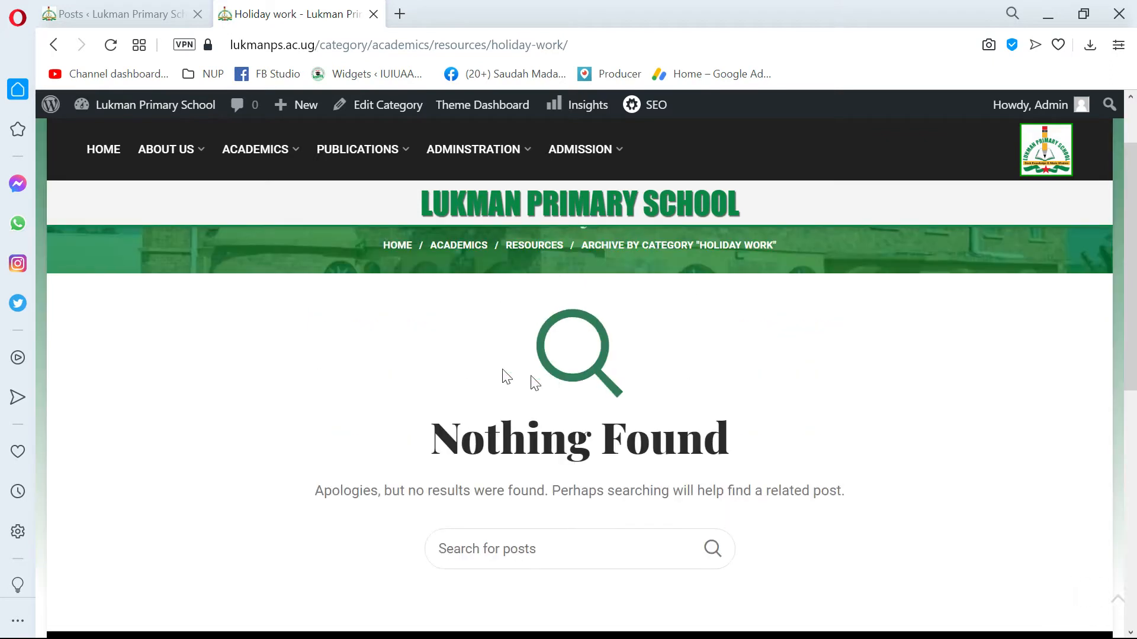
Open the Notes category page under Academics' Resources and check whether it lists any posts.
mouse_move(269, 152)
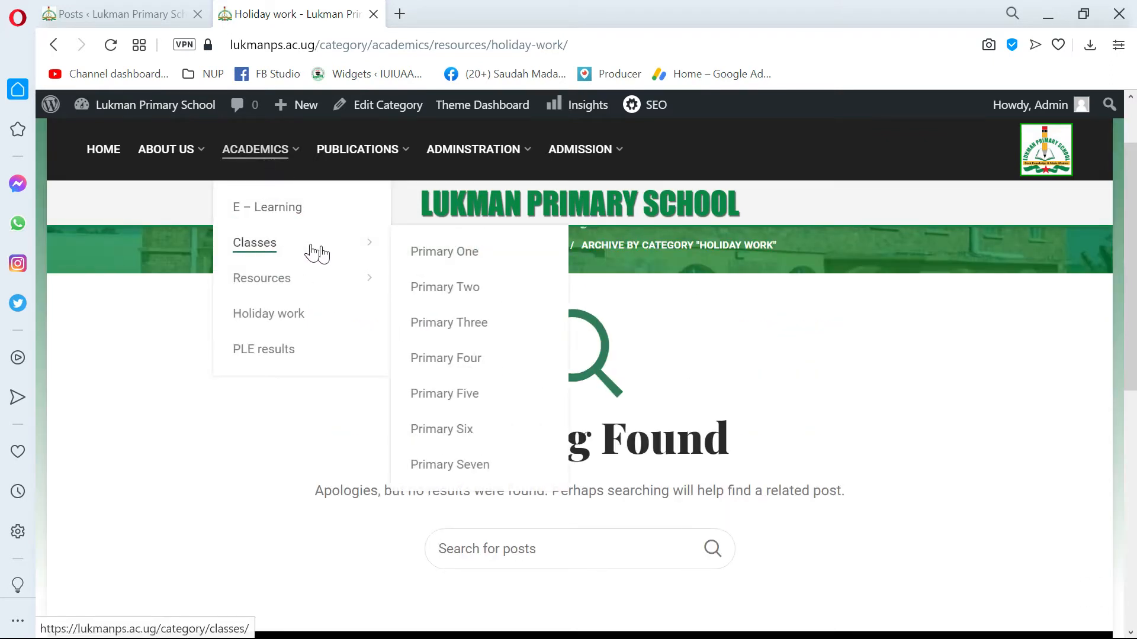
mouse_move(333, 282)
click(426, 329)
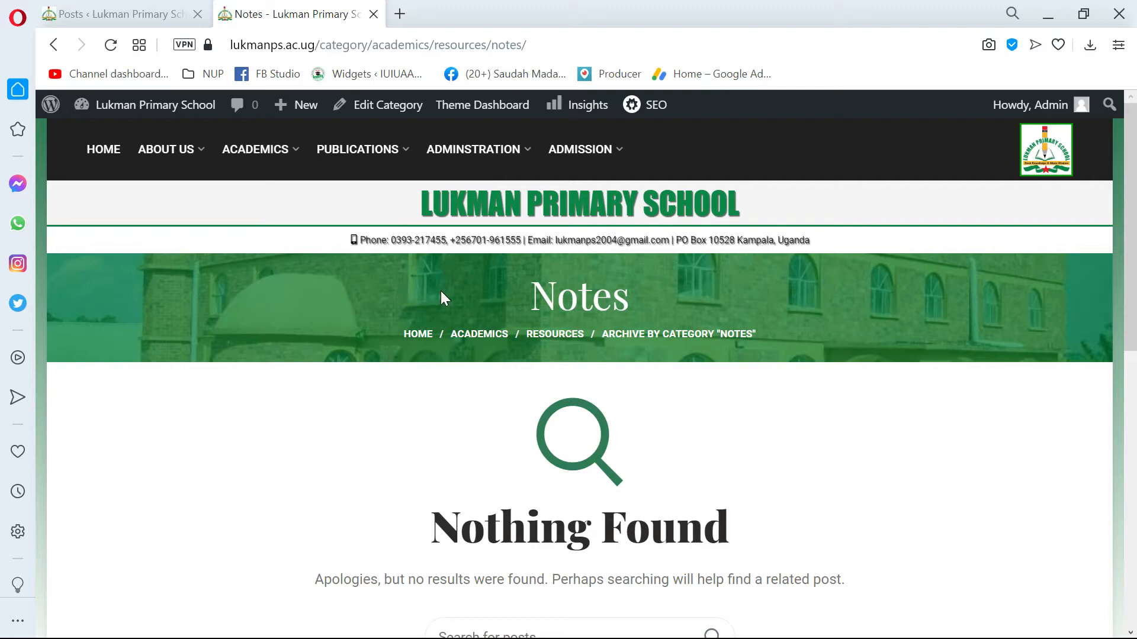
scroll(440, 290, down, 5)
scroll(440, 290, up, 5)
mouse_move(331, 175)
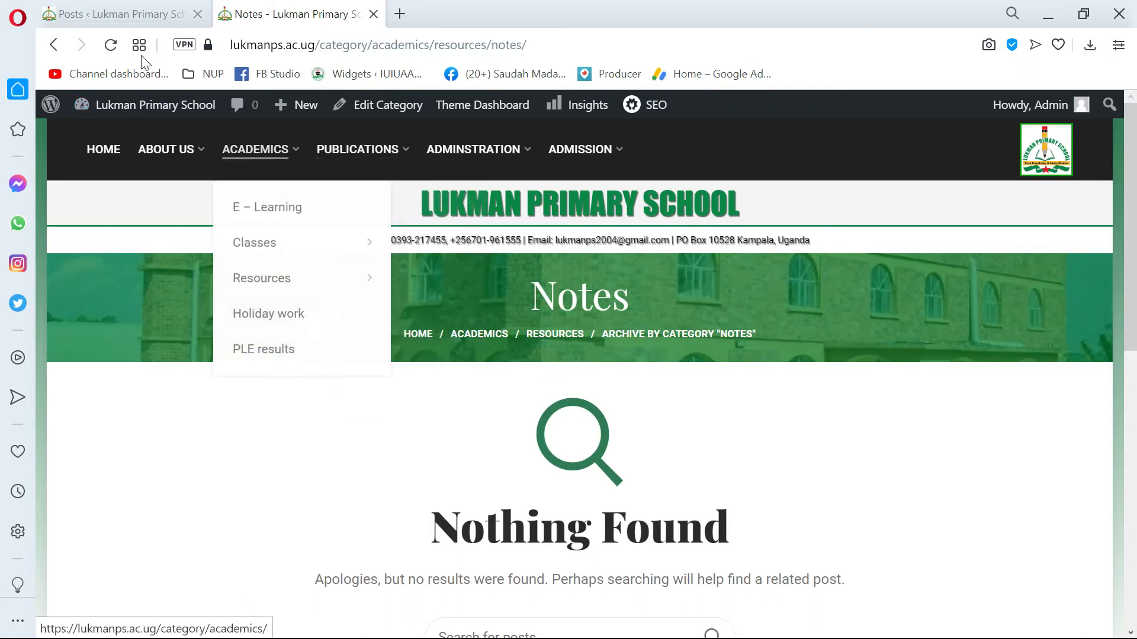
Revisit the Posts list in the admin area and return to the public Notes category page.
click(122, 13)
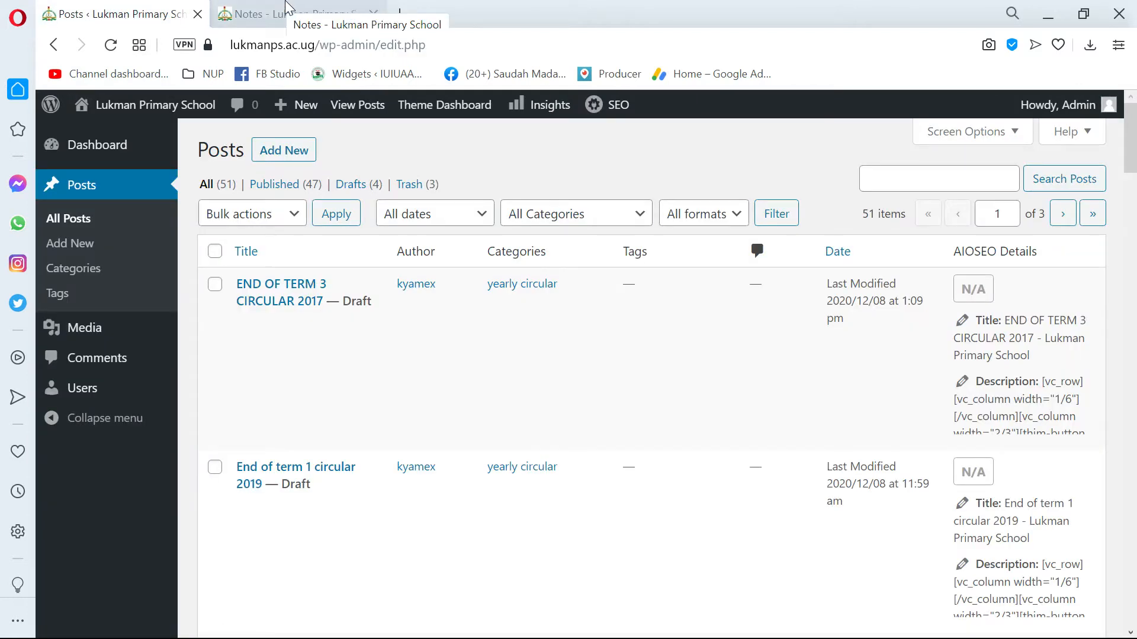
mouse_move(675, 419)
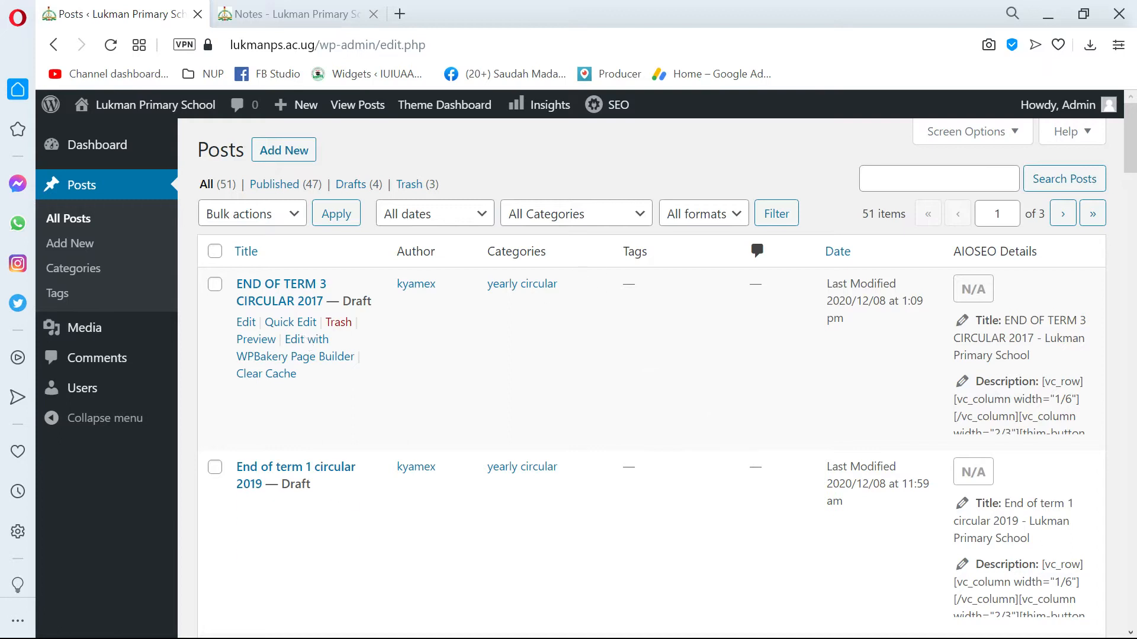
mouse_move(413, 577)
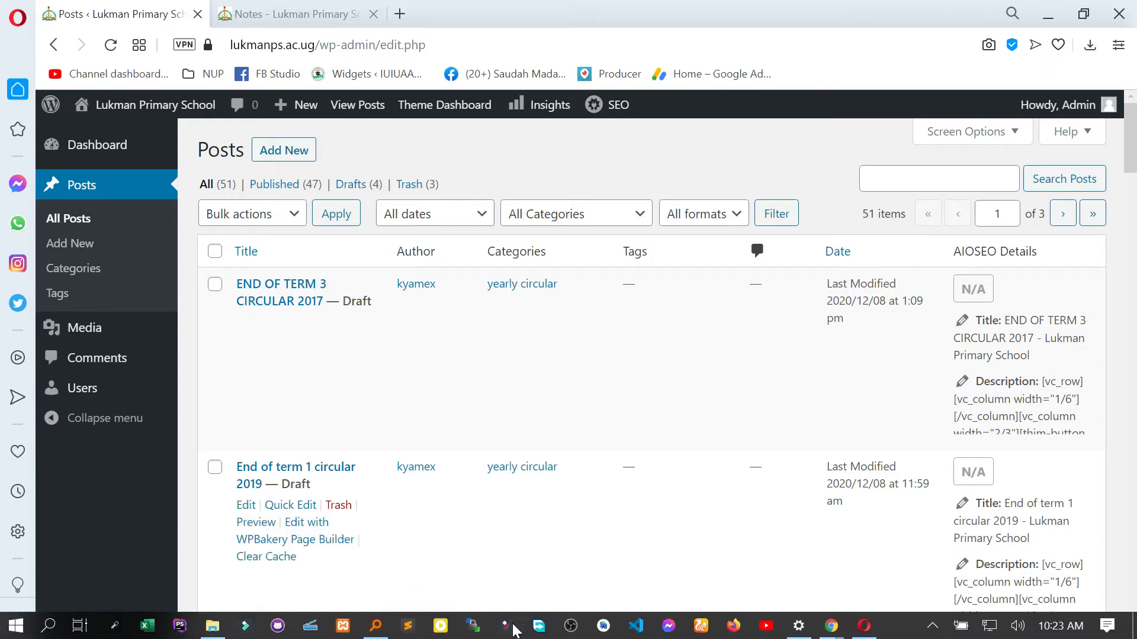
key(super)
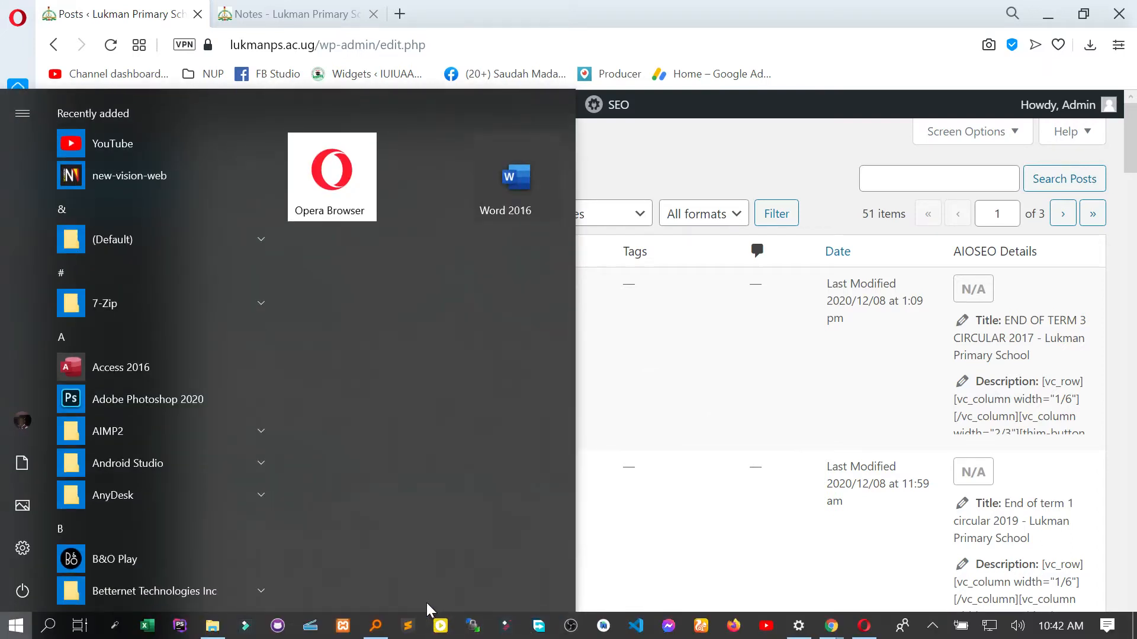
click(666, 438)
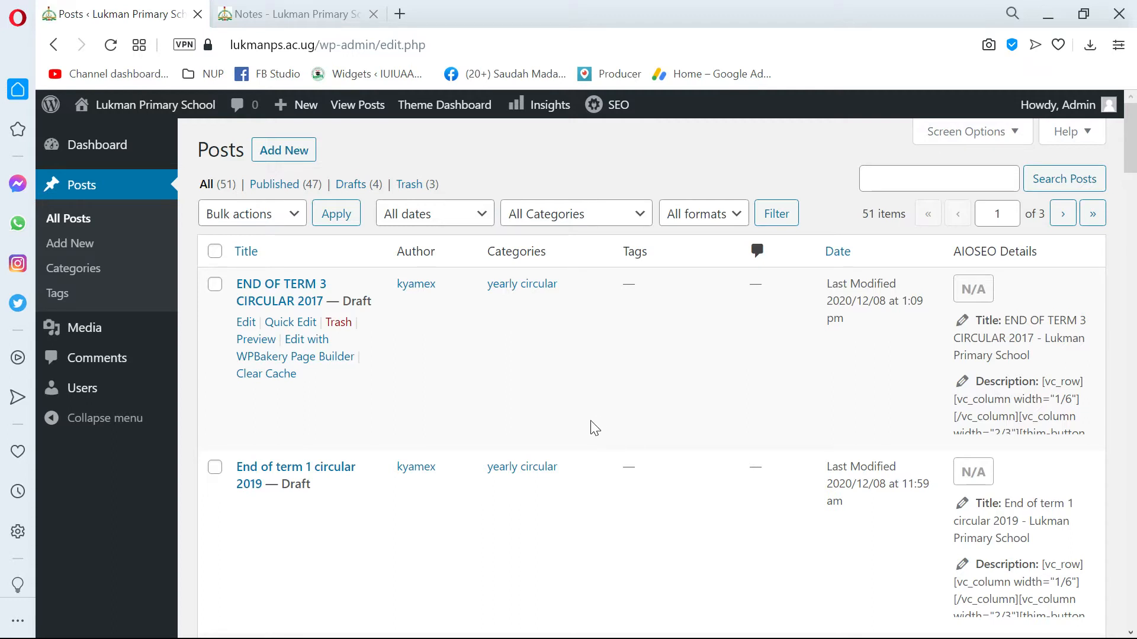
click(289, 14)
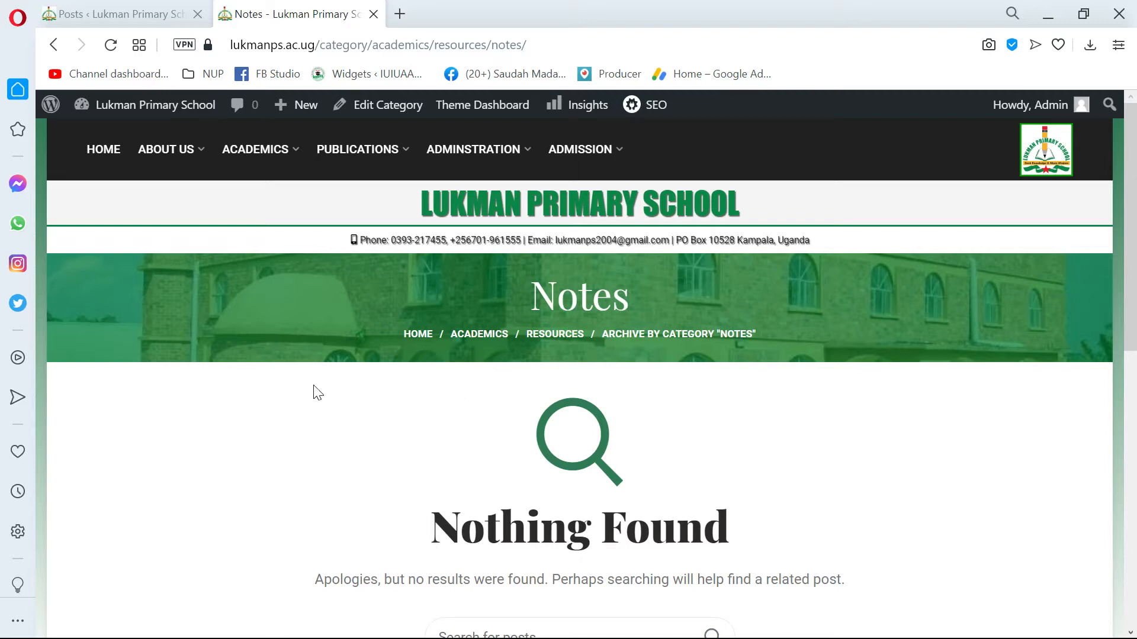
Switch to Everything and search the computer's files for ".doc".
key(super)
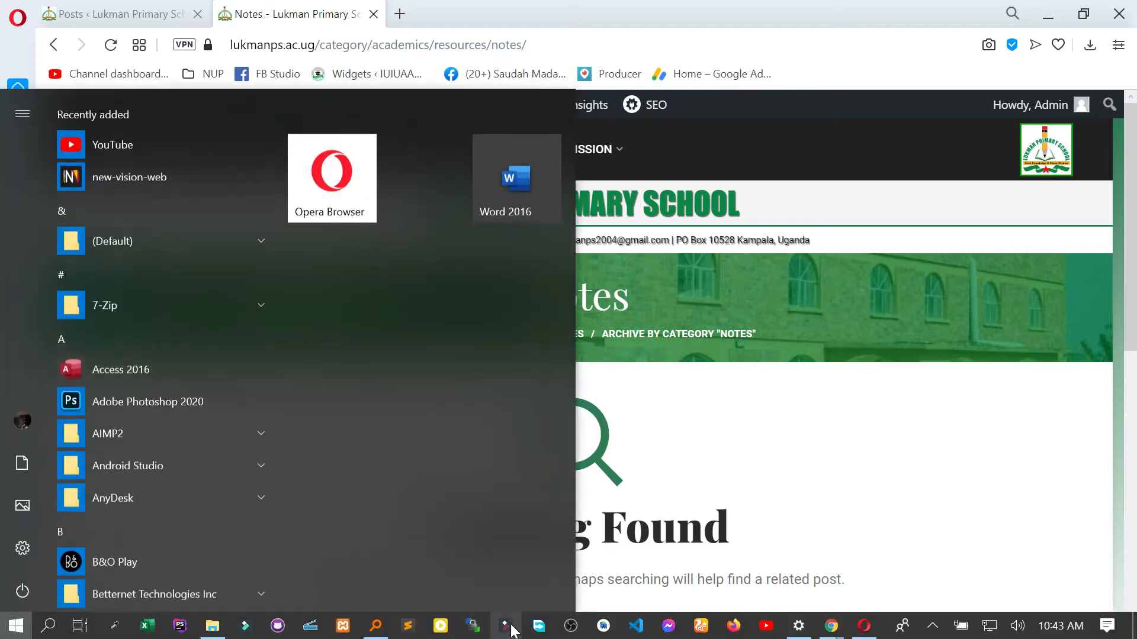
click(382, 629)
key(ctrl+a)
text(.o)
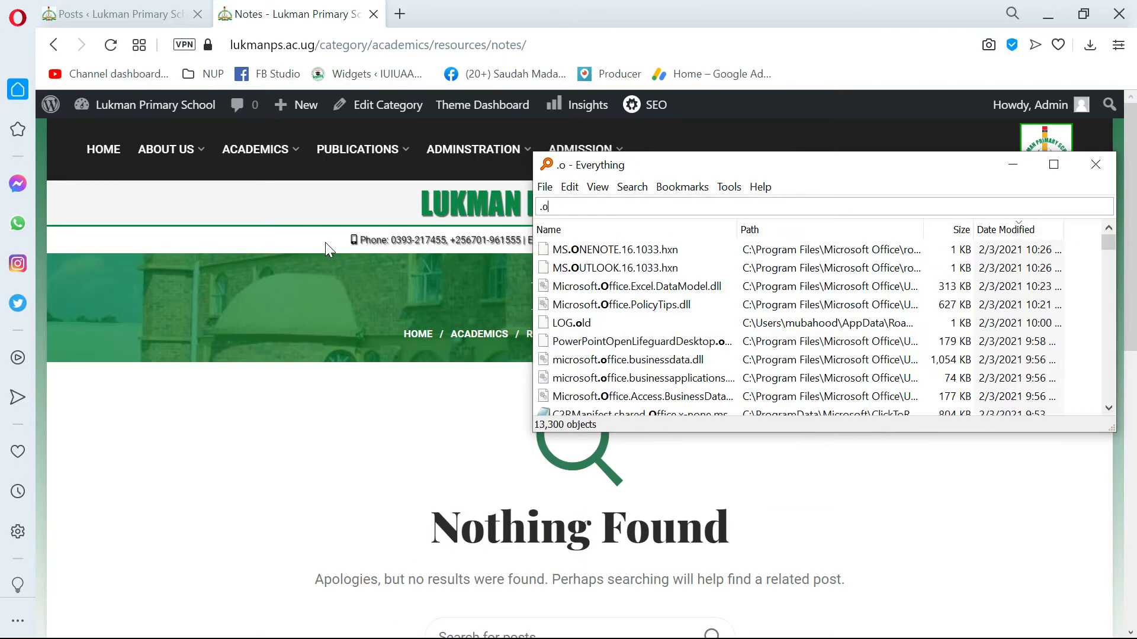
key(BackSpace)
text(doc)
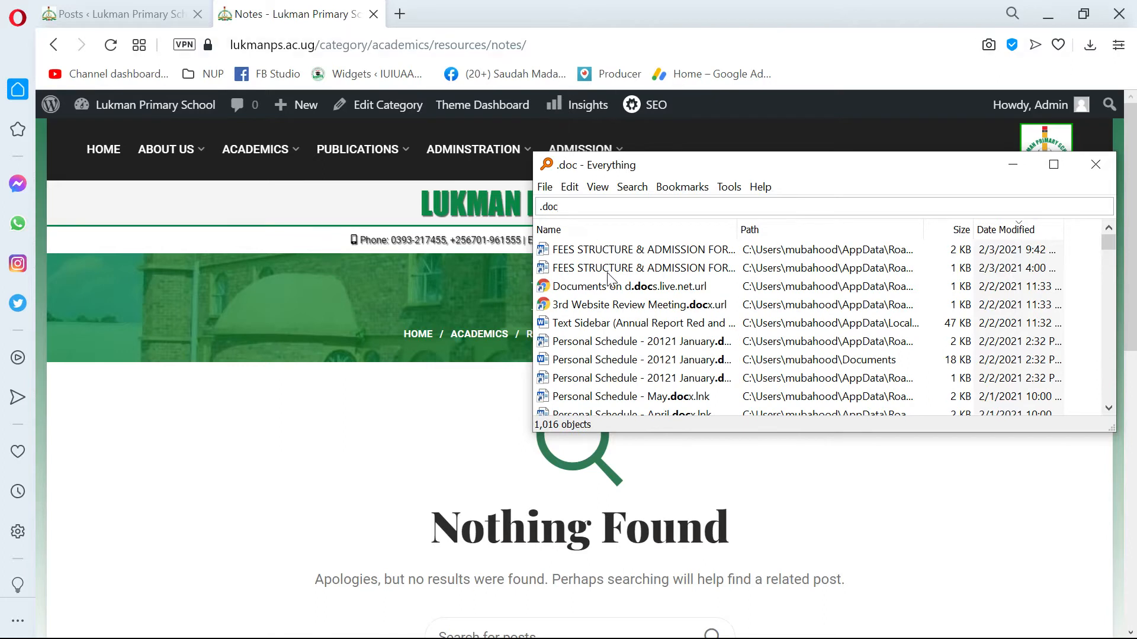
scroll(610, 340, down, 1)
scroll(606, 311, up, 1)
Open the folder that contains the second FEES STRUCTURE & ADMISSION FORM entry in the search results.
click(588, 268)
right_click(588, 268)
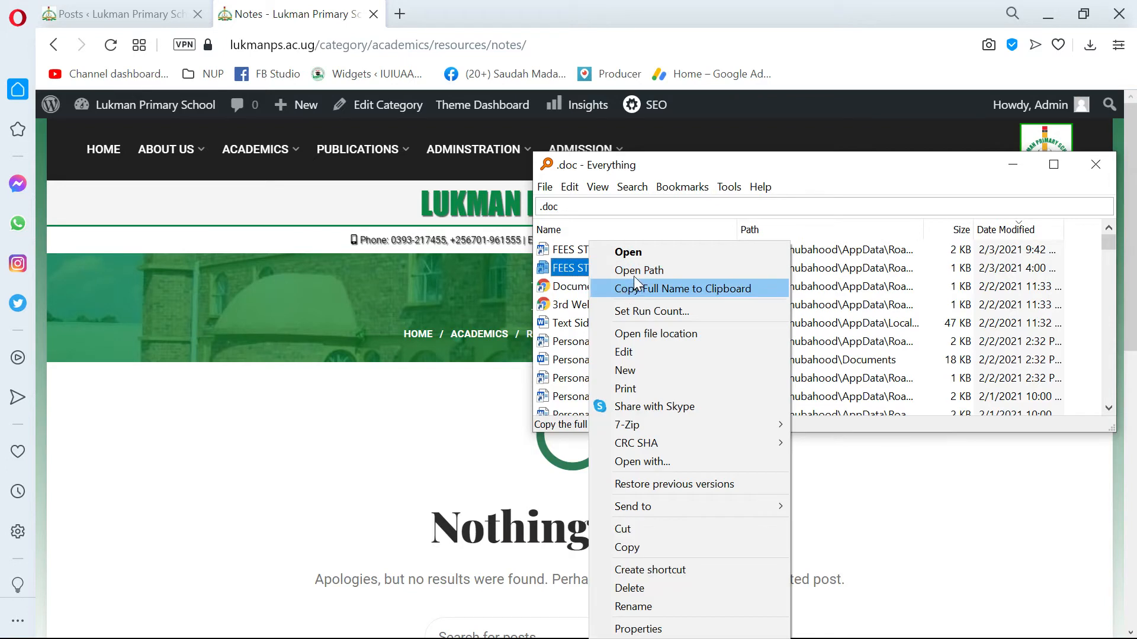
click(634, 273)
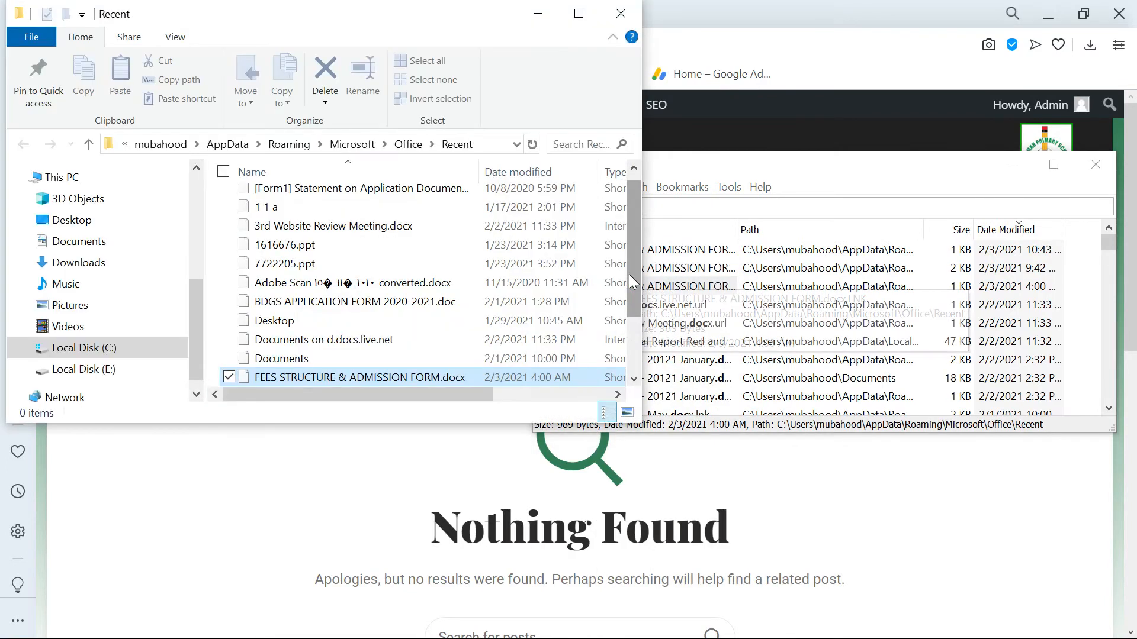
scroll(380, 275, down, 2)
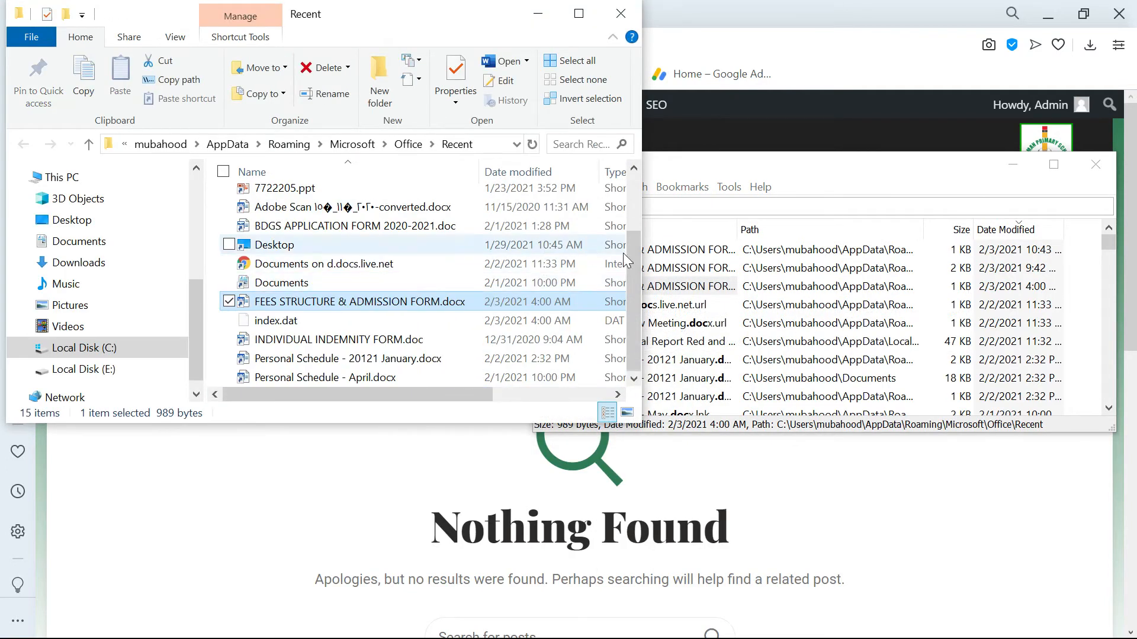
Sort the .doc search results by name and look through the listed files.
click(681, 230)
click(652, 231)
scroll(655, 257, down, 5)
scroll(628, 314, up, 4)
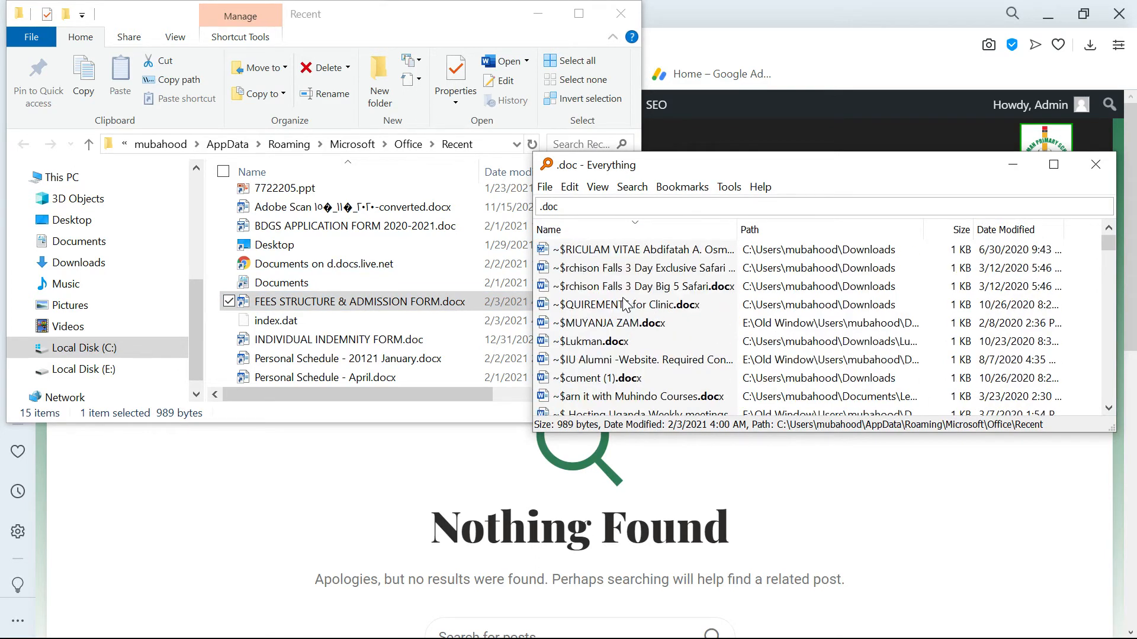
scroll(626, 304, up, 1)
Open FEES STRUCTURE & ADMISSION FORM.docx in Word from the Recent folder and look through the admission form.
double_click(314, 304)
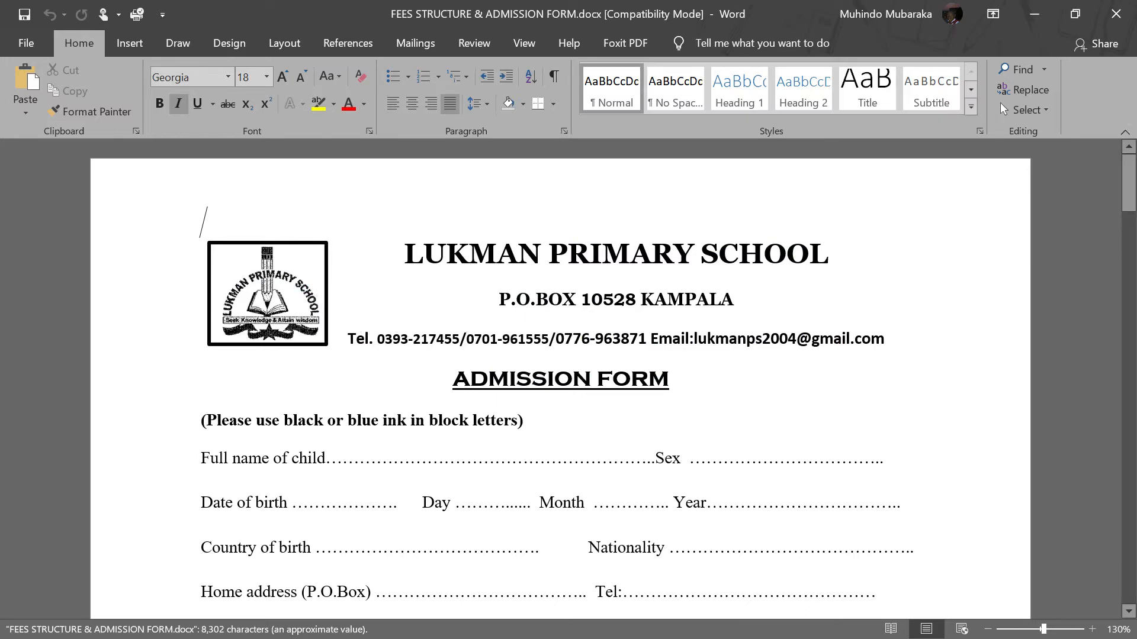
scroll(457, 323, down, 5)
scroll(560, 379, down, 4)
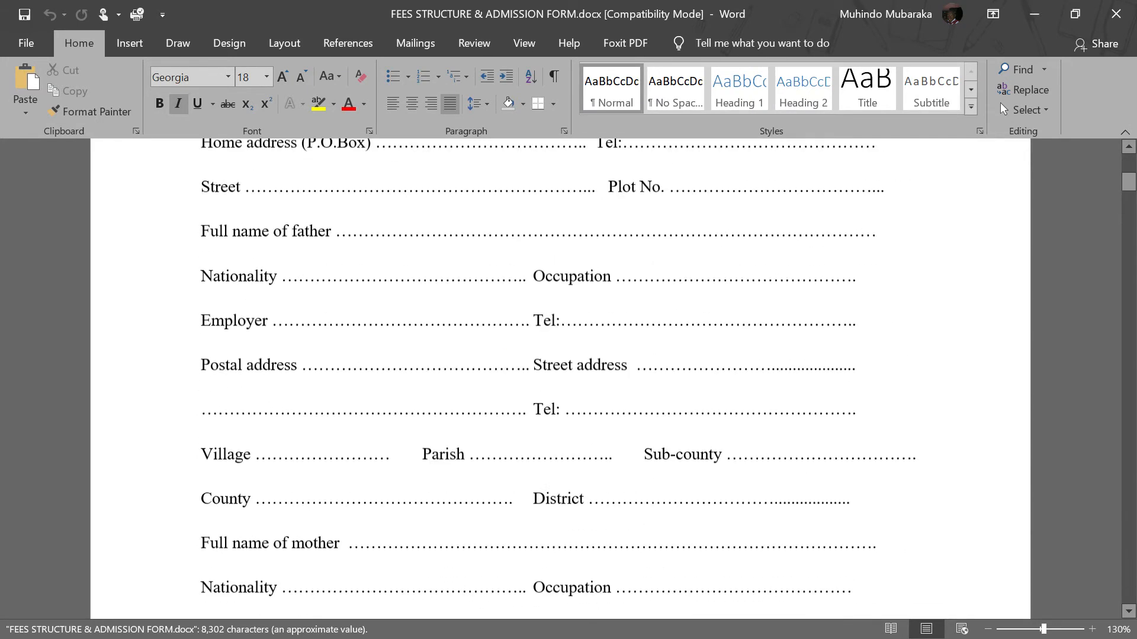
Look through the admission form from its first page to the School Requirements page near the end.
scroll(268, 287, up, 3)
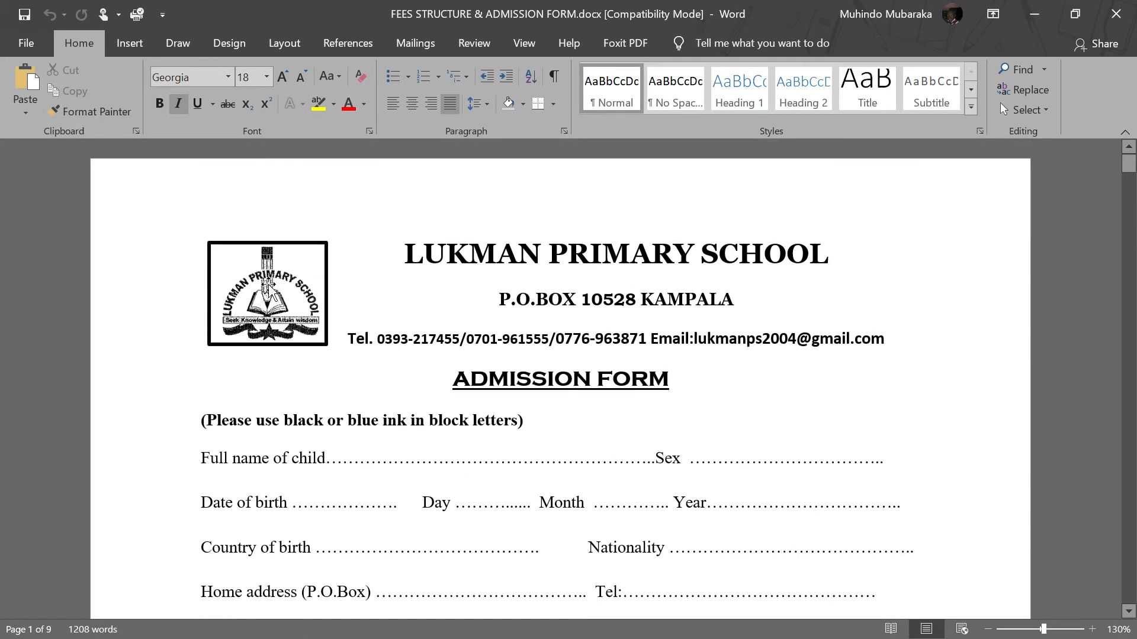
click(406, 254)
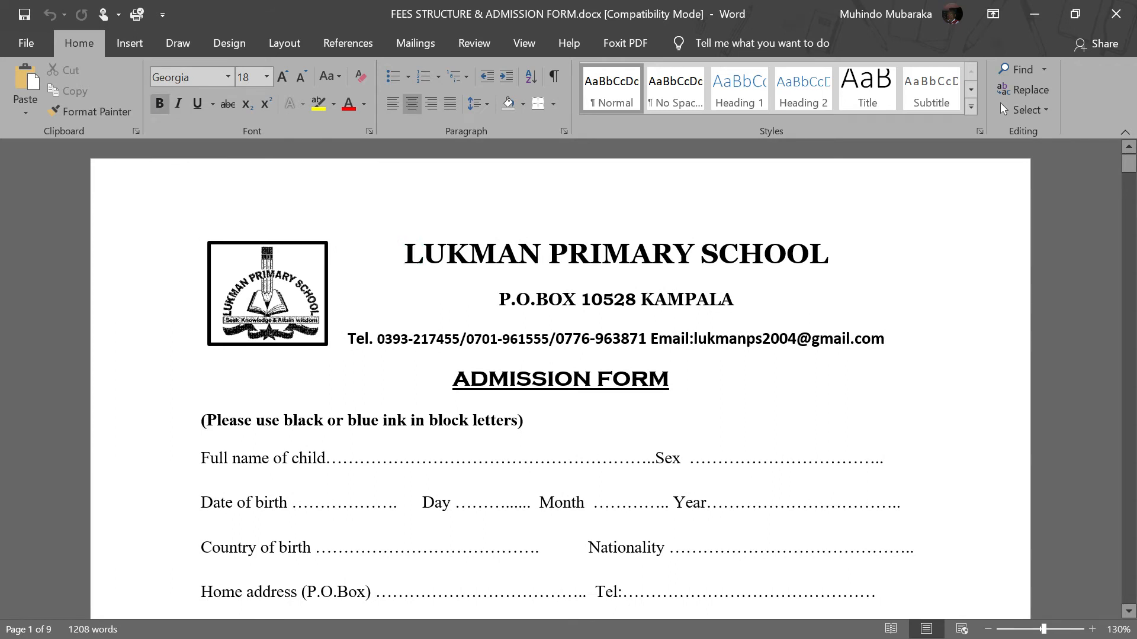
scroll(560, 379, down, 10)
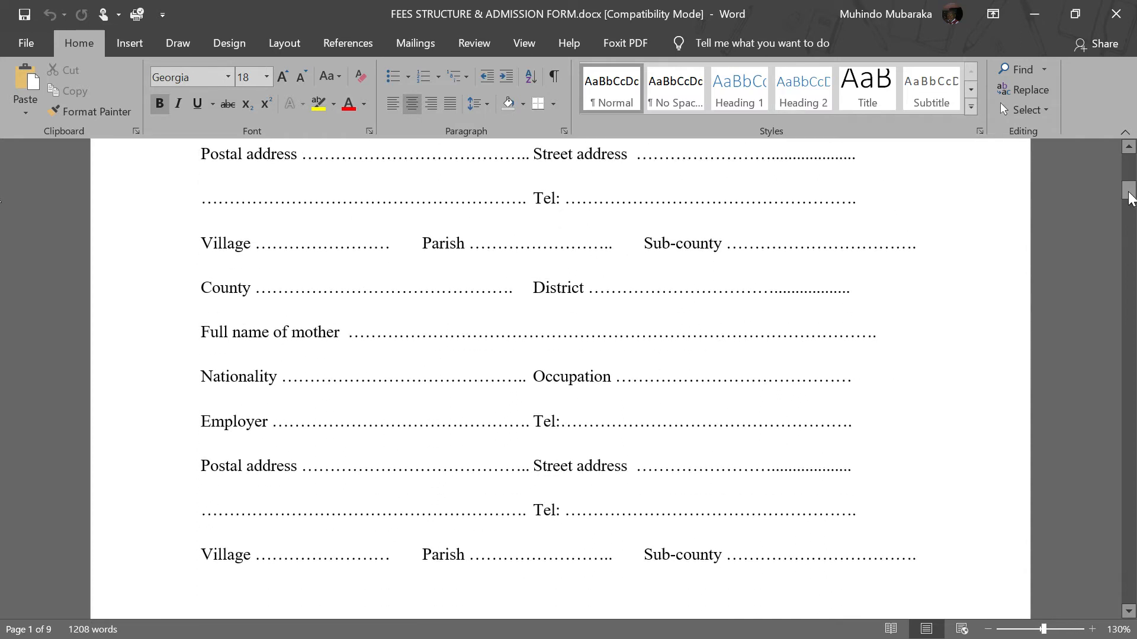
drag(1130, 191, 1129, 594)
scroll(560, 379, up, 5)
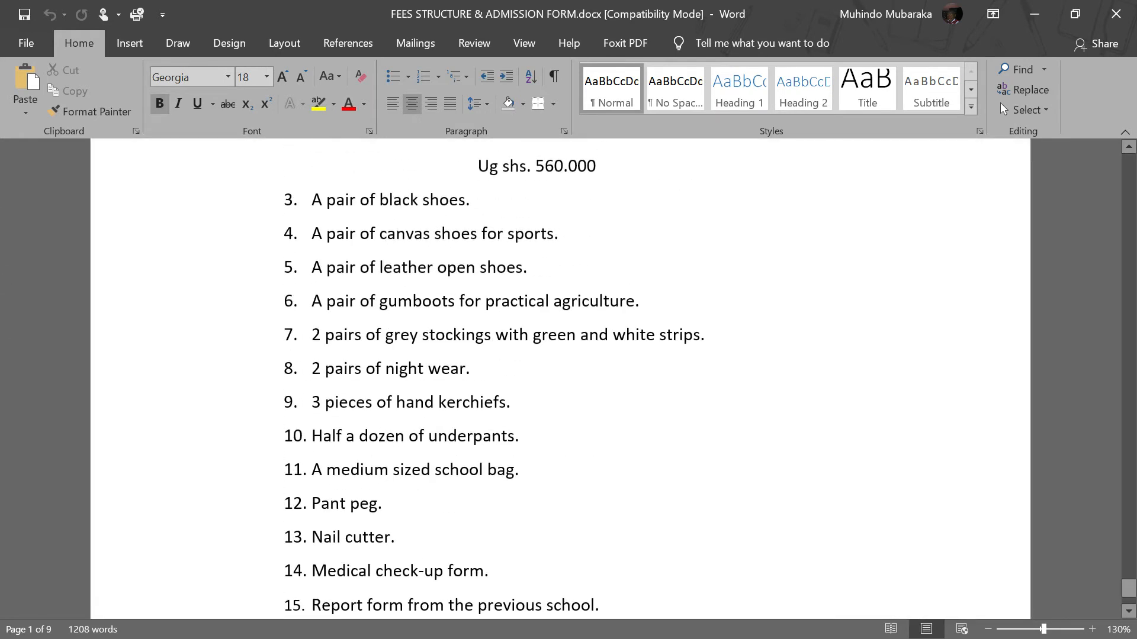
scroll(560, 379, up, 5)
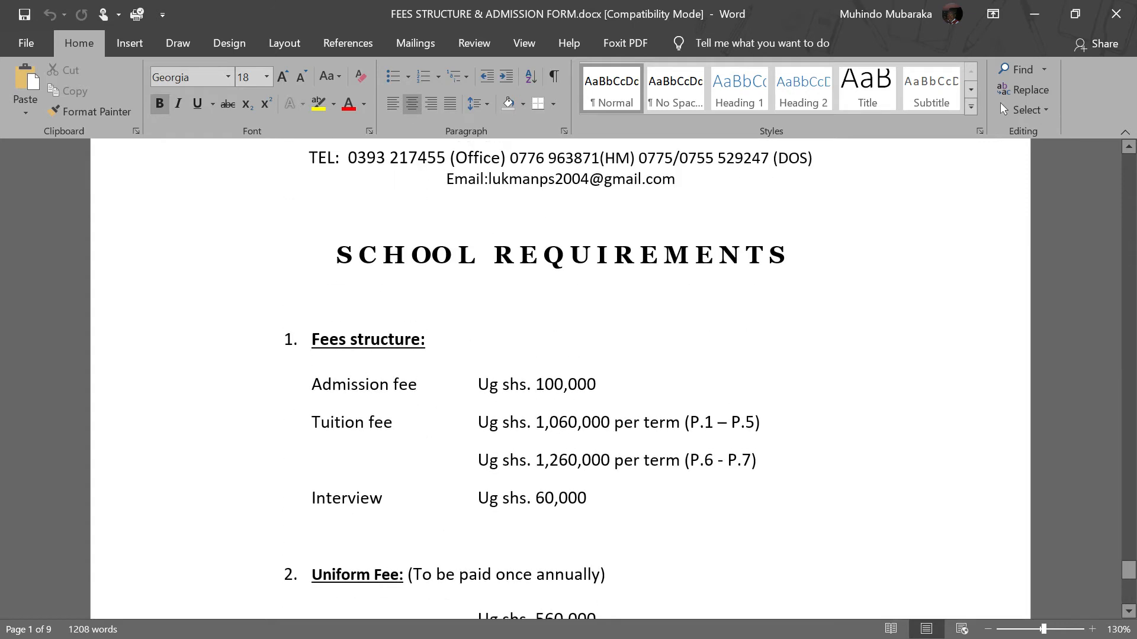
scroll(560, 379, up, 1)
Highlight the fees and requirements list, then the LUKMAN PRIMARY SCHOOL, ENTEBBE heading on the School Requirements page.
drag(275, 198, 669, 627)
scroll(614, 406, down, 4)
scroll(614, 399, up, 7)
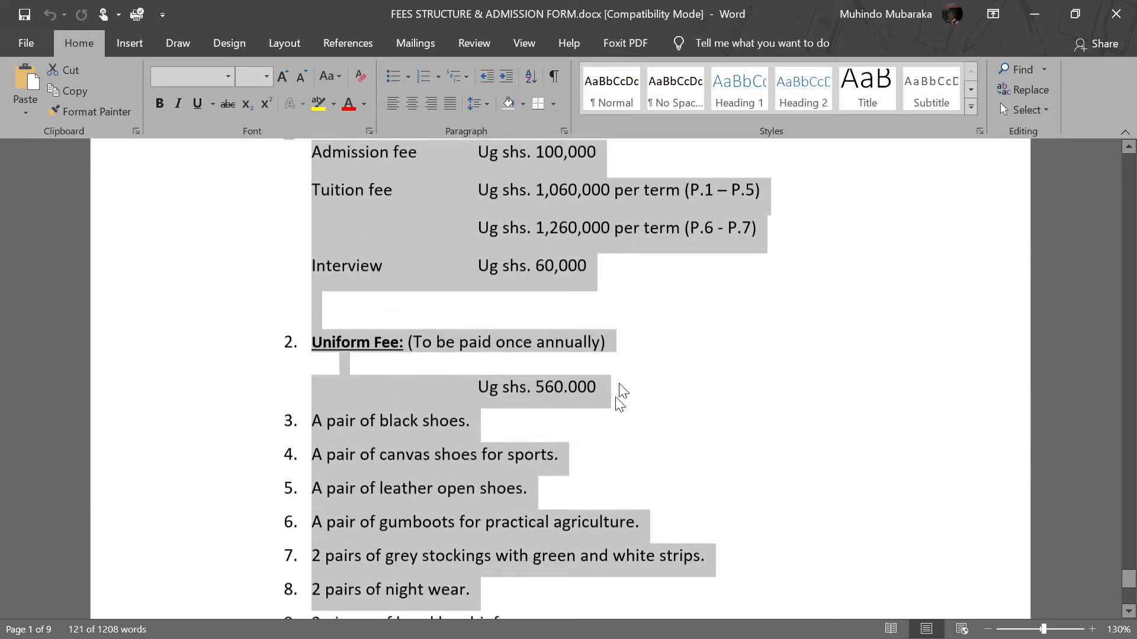
scroll(628, 376, up, 2)
click(580, 358)
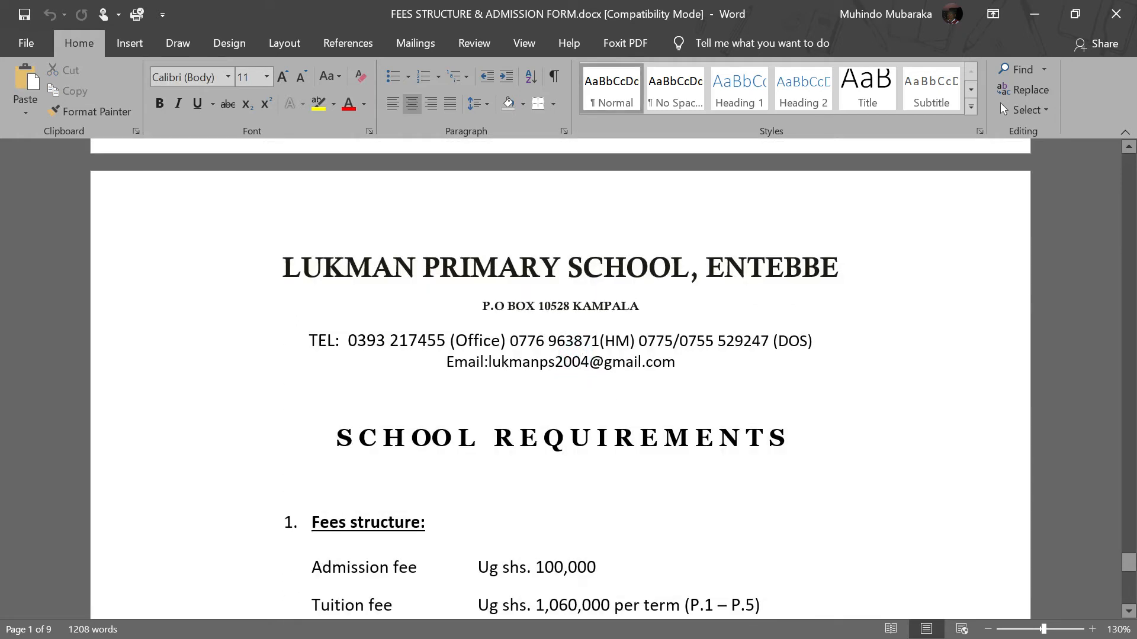
scroll(560, 379, down, 1)
drag(267, 222, 852, 218)
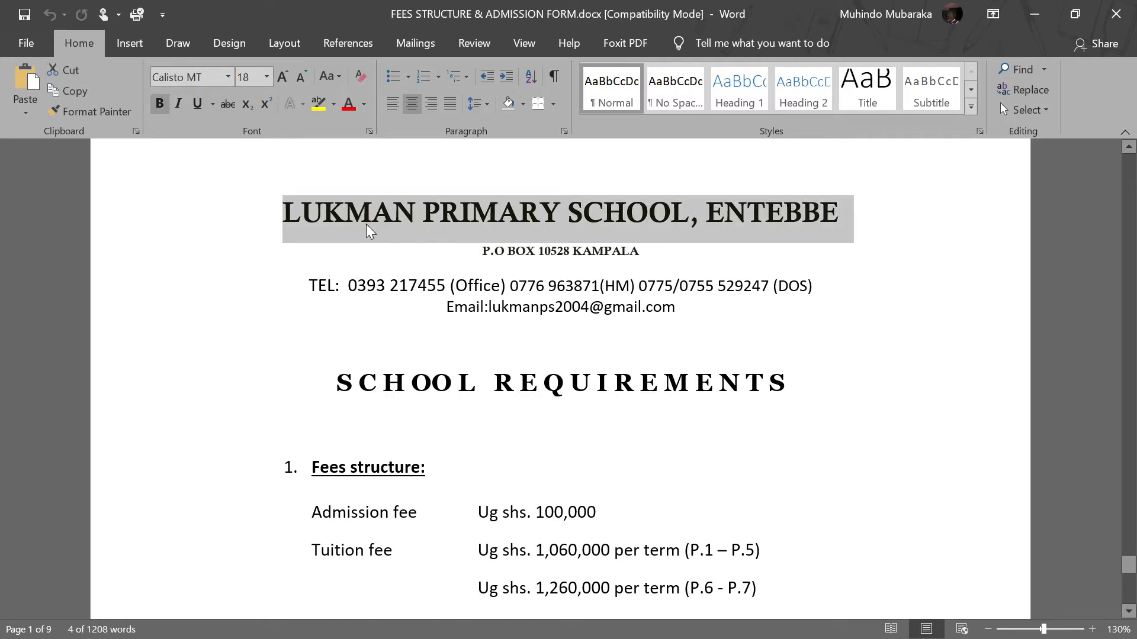
click(515, 225)
Switch to the WordPress admin in Opera and open the post categories page.
key(alt+Tab)
key(alt+Tab)
key(alt+Tab)
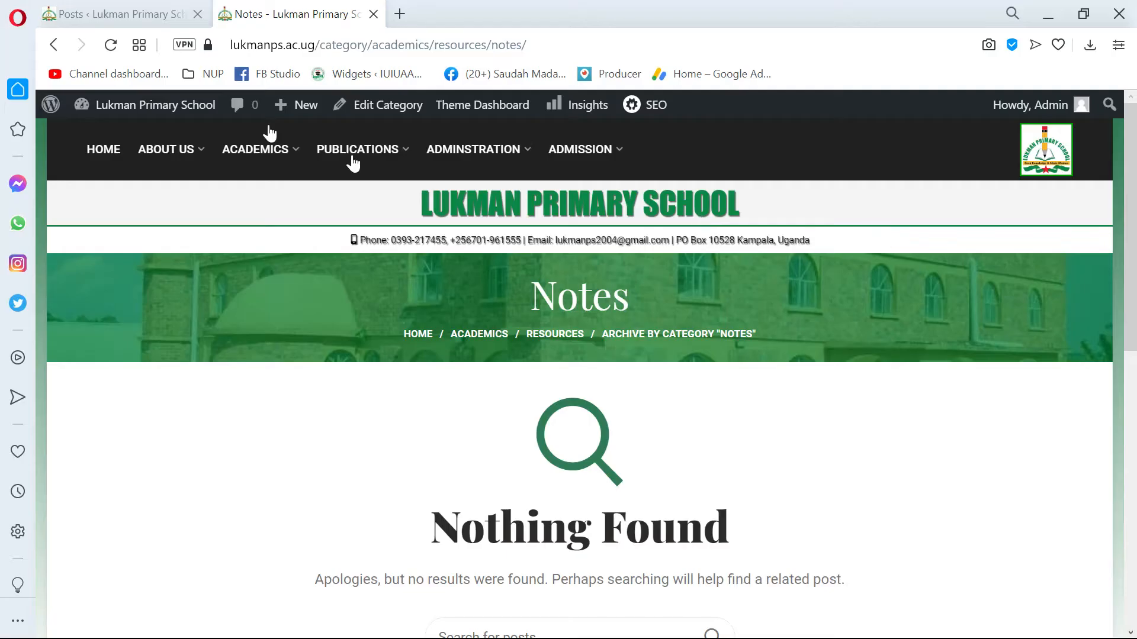
click(114, 14)
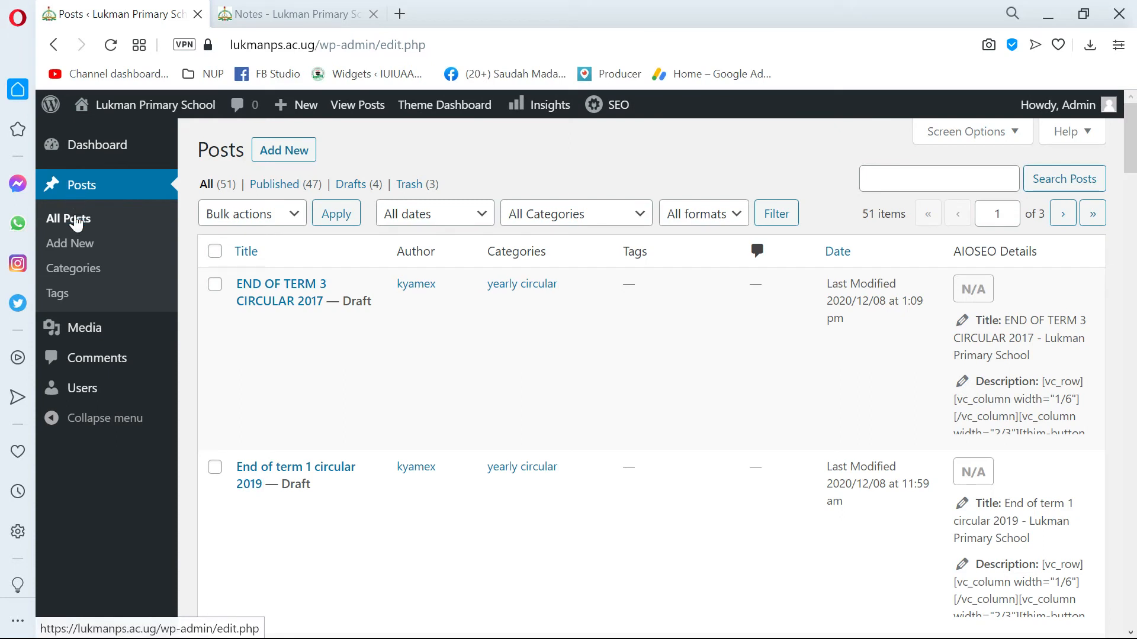
click(74, 267)
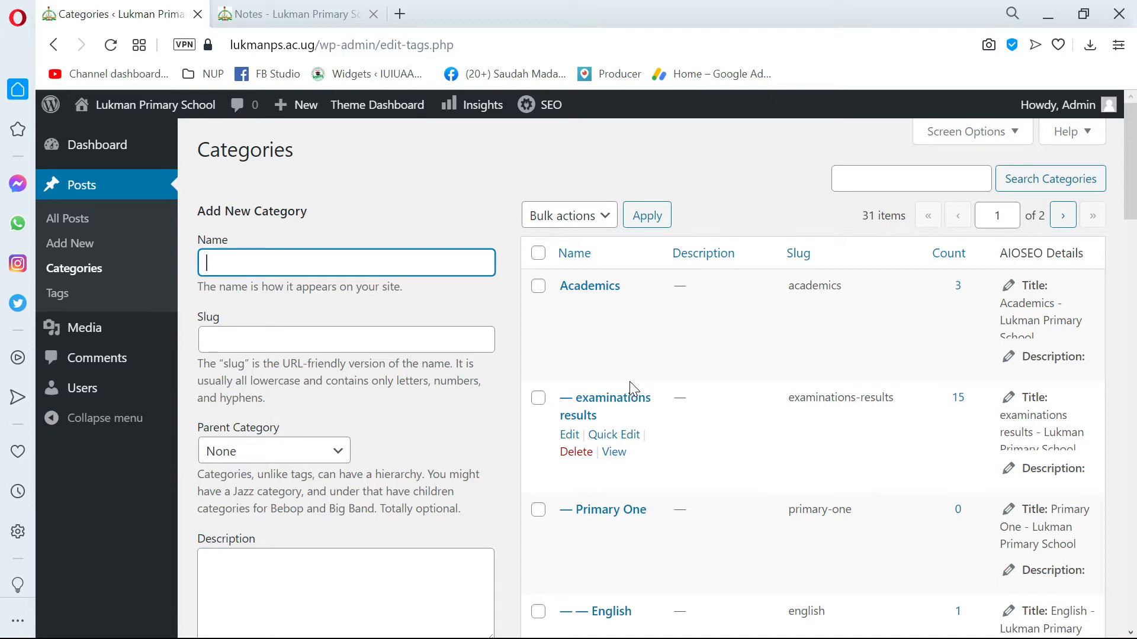
Examine the first page of categories, including the Academics subcategories, the class levels and their subjects.
scroll(631, 388, down, 4)
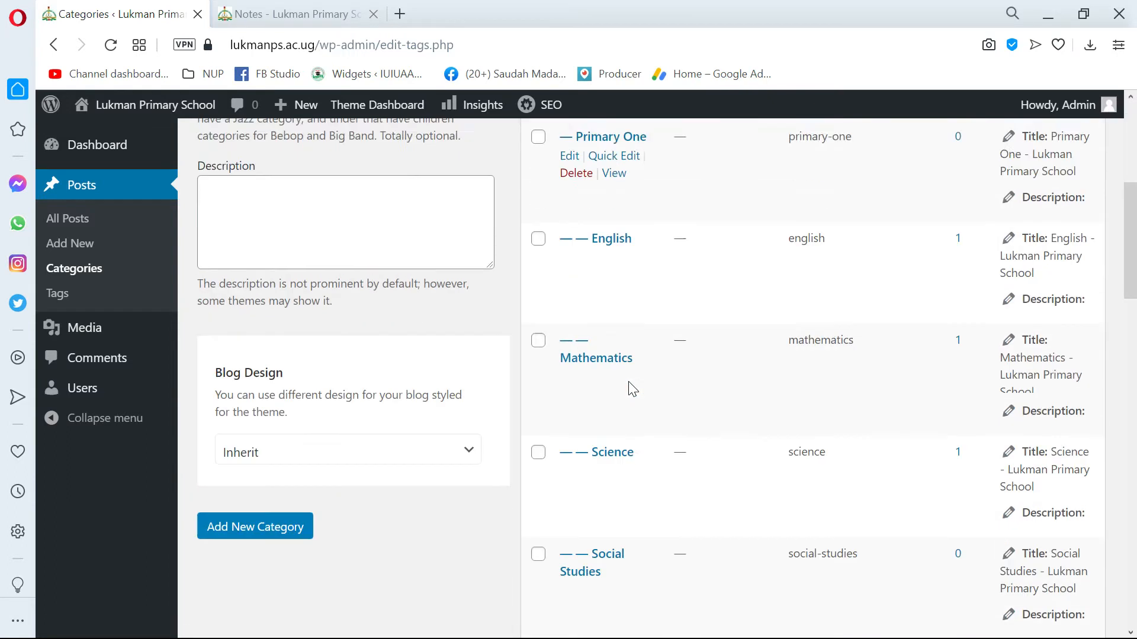
scroll(631, 388, up, 4)
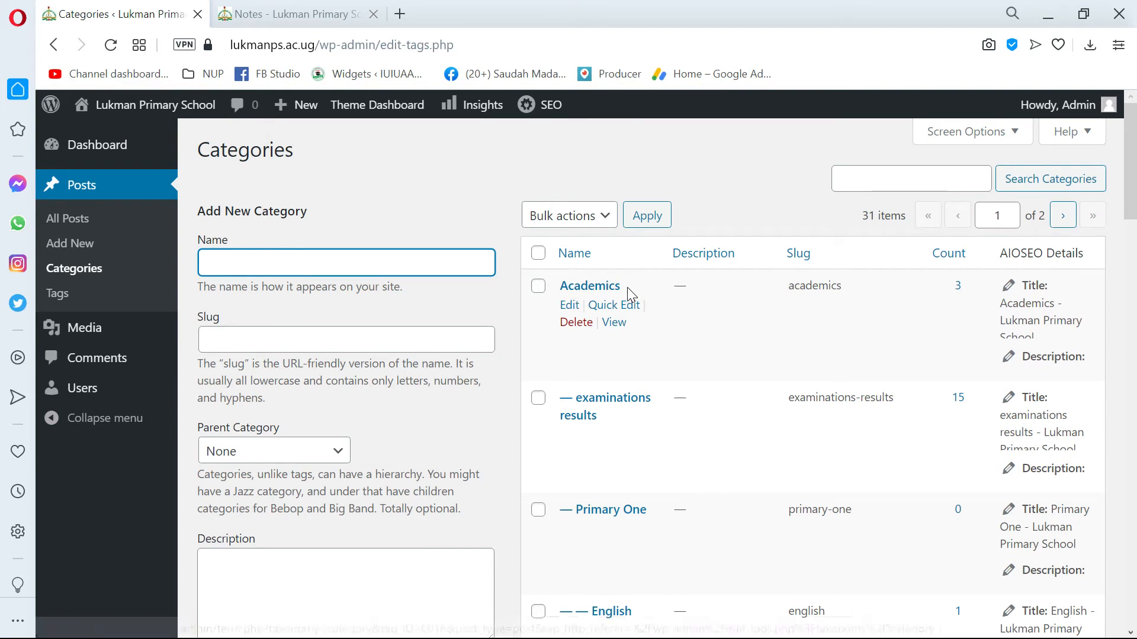
scroll(609, 308, down, 2)
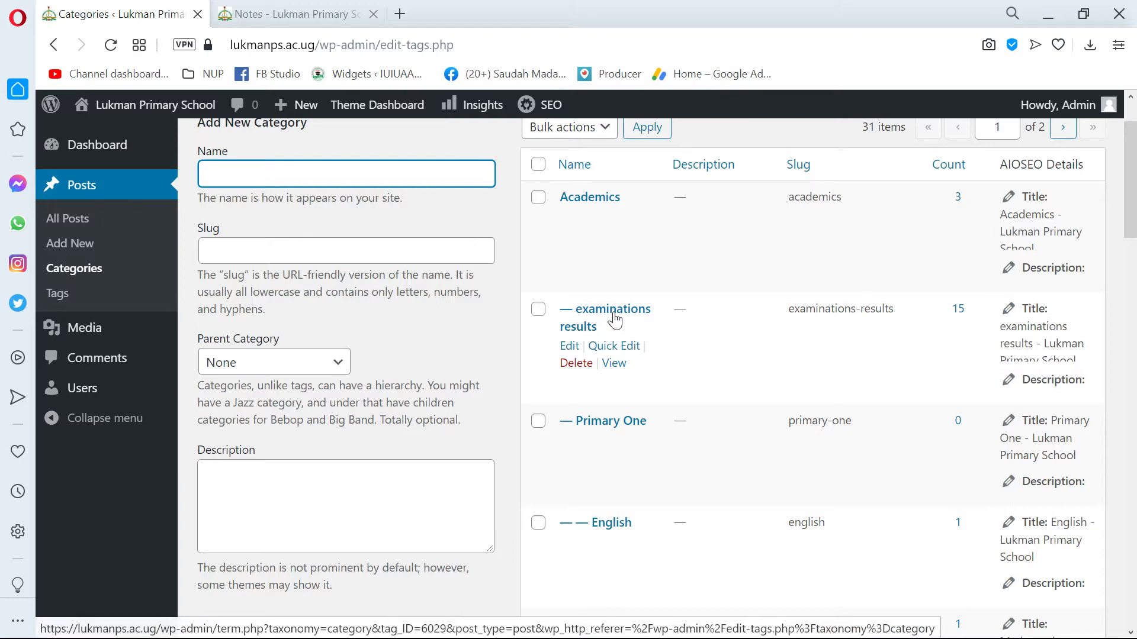
scroll(595, 322, down, 2)
scroll(589, 341, down, 2)
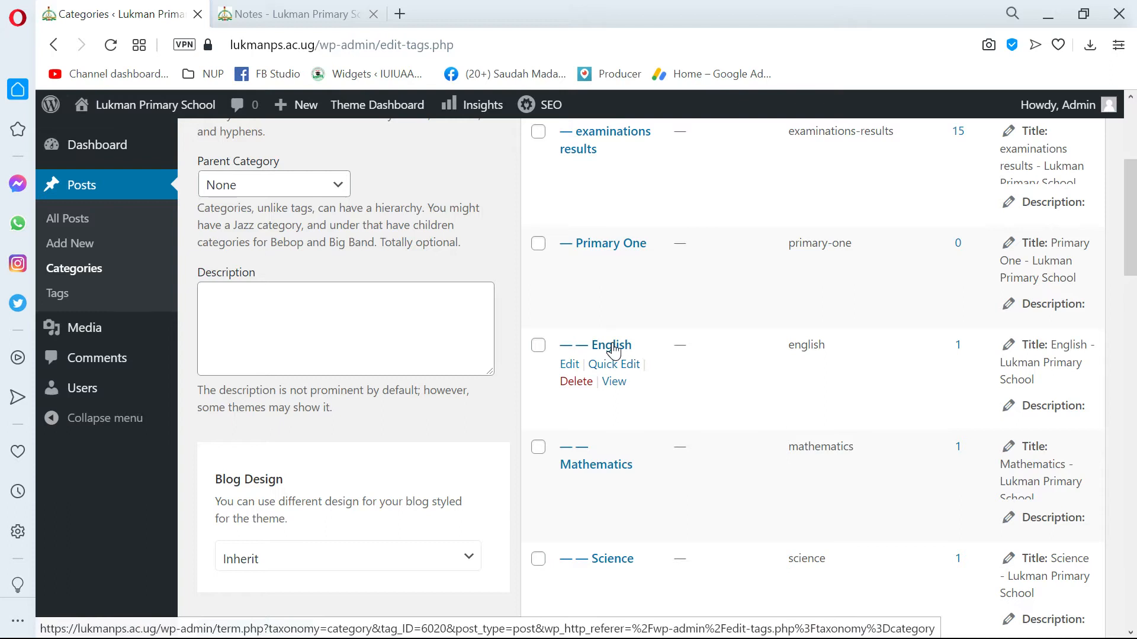
scroll(608, 349, down, 2)
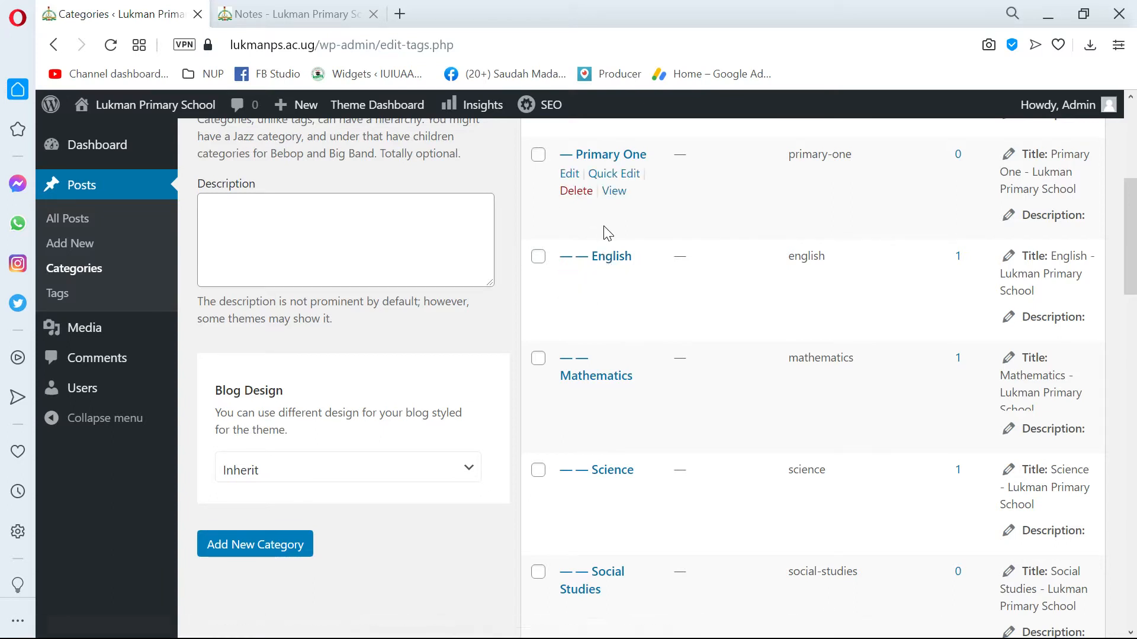
scroll(616, 287, down, 7)
scroll(583, 318, down, 19)
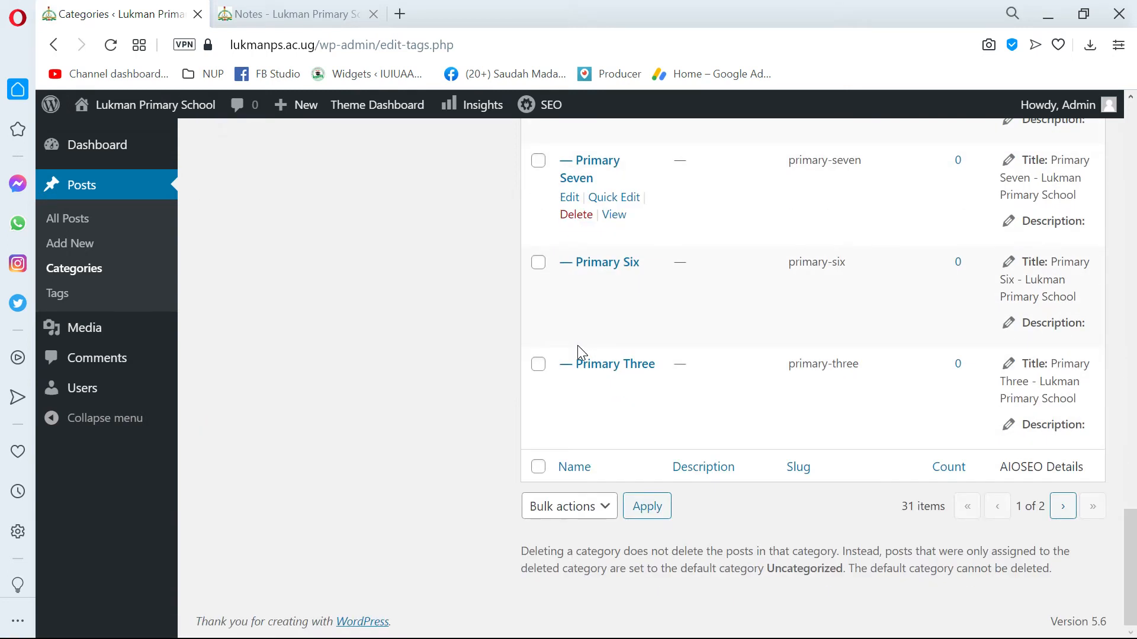
scroll(596, 485, up, 20)
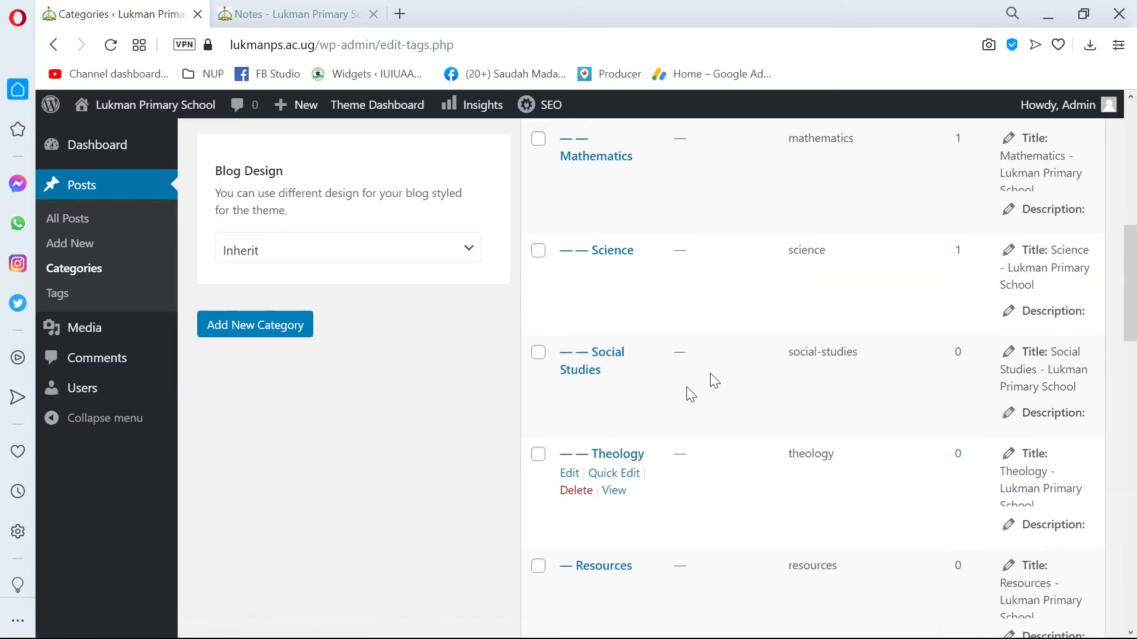
scroll(690, 395, up, 10)
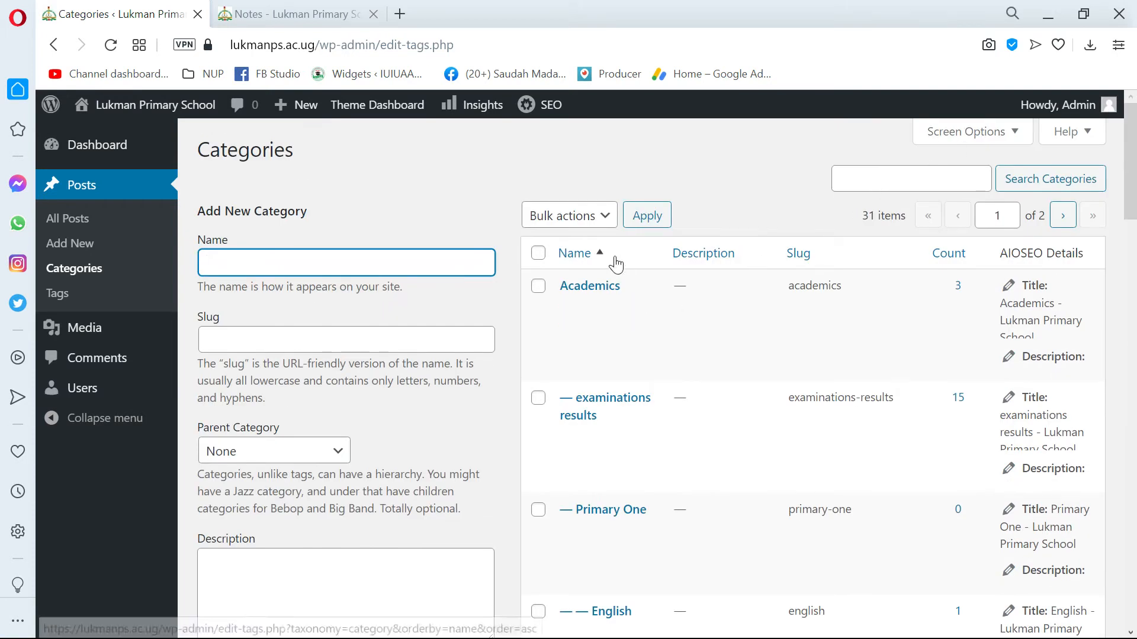
scroll(578, 354, down, 7)
scroll(580, 349, up, 7)
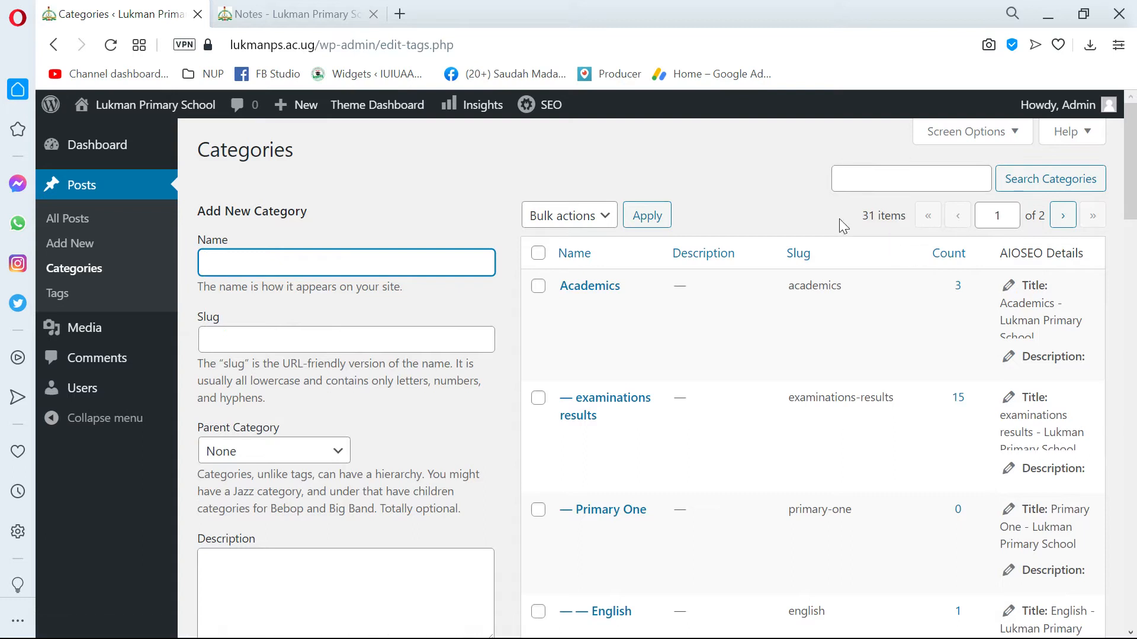
Highlight the total item count above the category list and check how the list is paginated.
drag(852, 223, 909, 221)
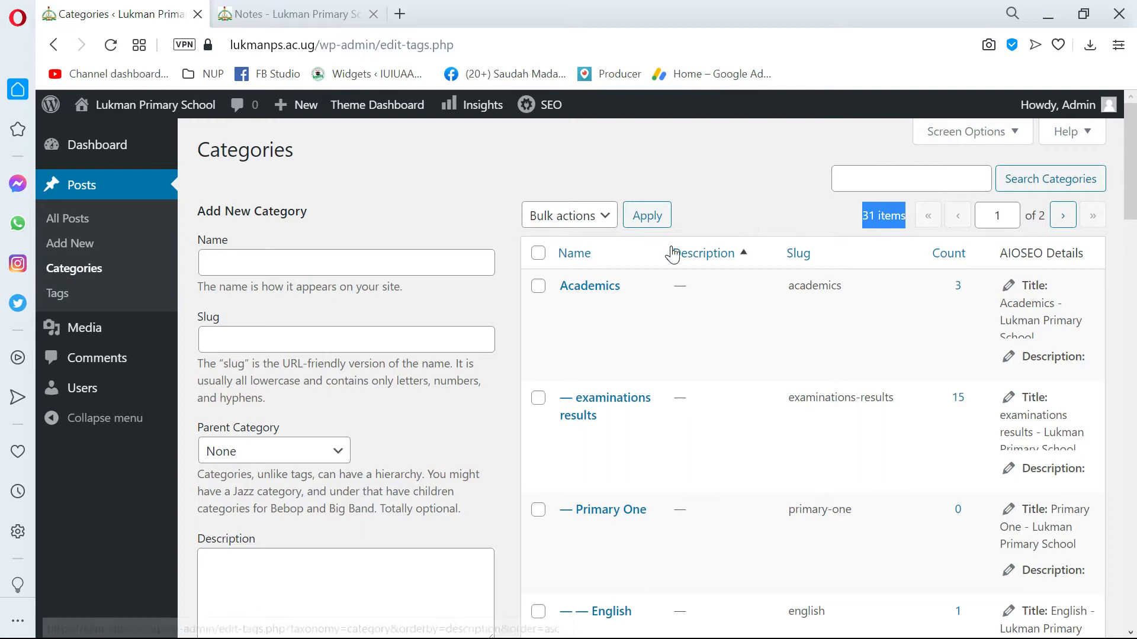
scroll(804, 231, down, 15)
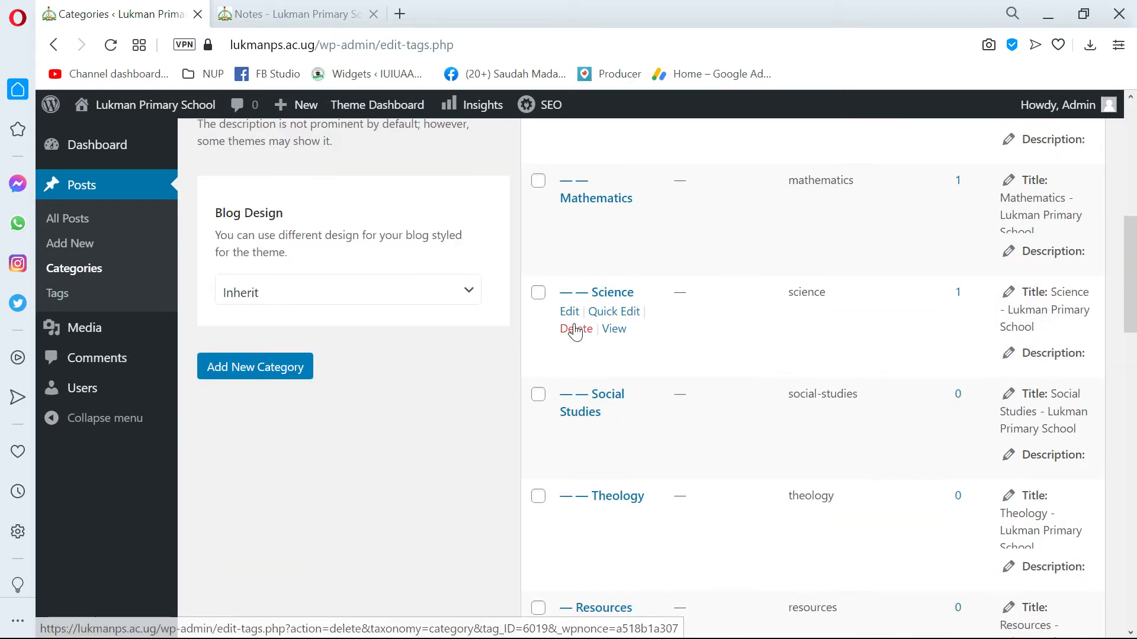
scroll(611, 457, up, 10)
scroll(616, 457, up, 7)
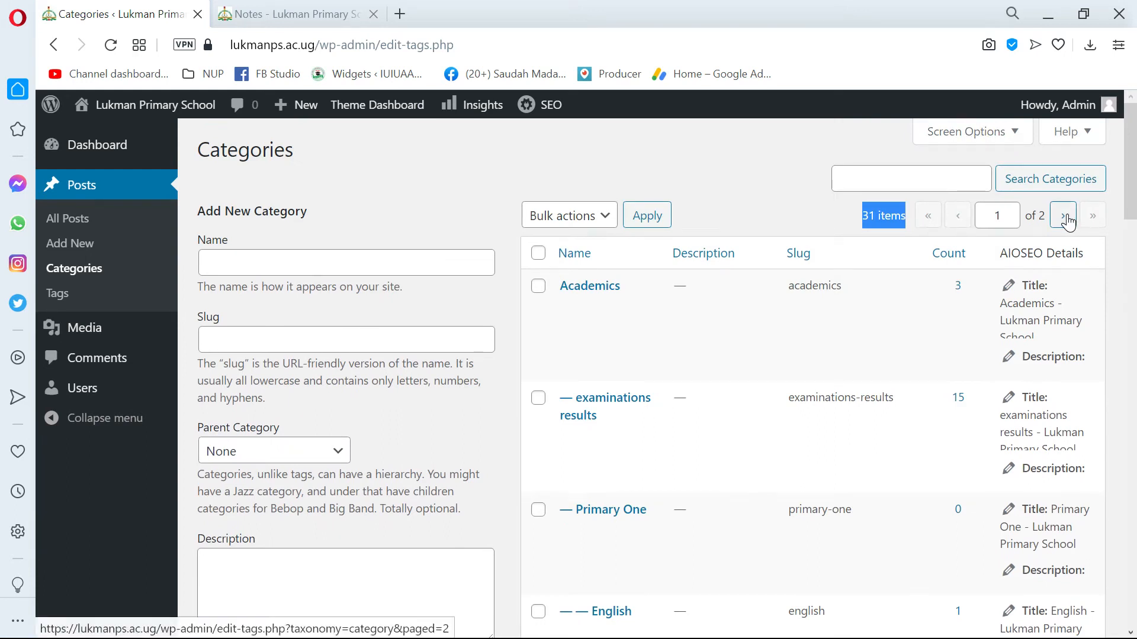
Set the category list to 40 items per page, apply it, and recheck the setting in the screen options.
click(957, 132)
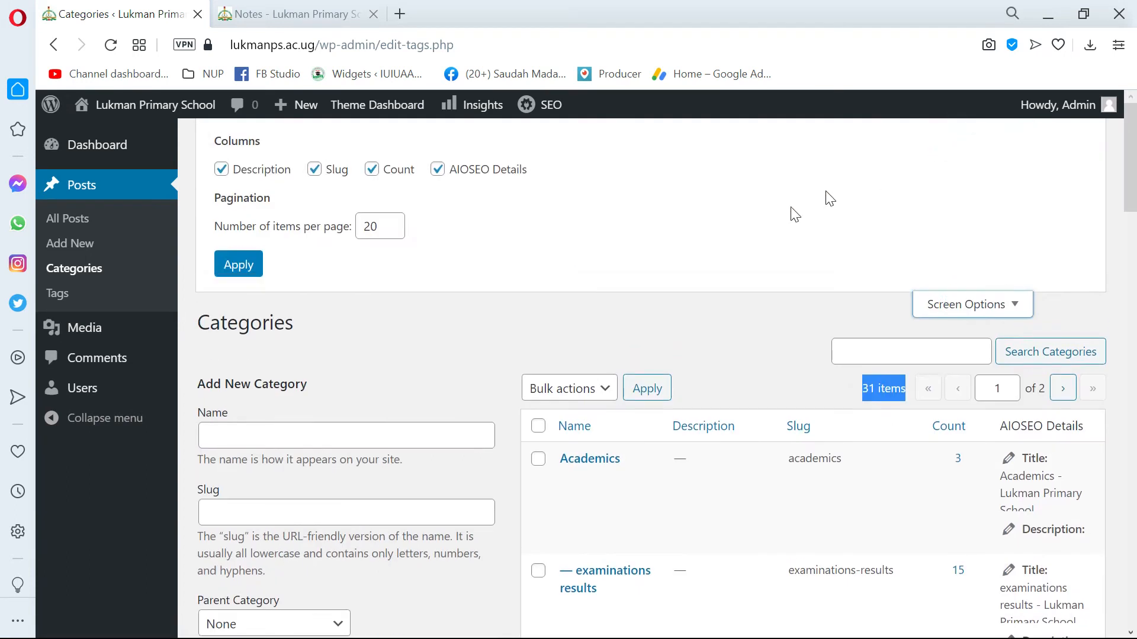
click(387, 226)
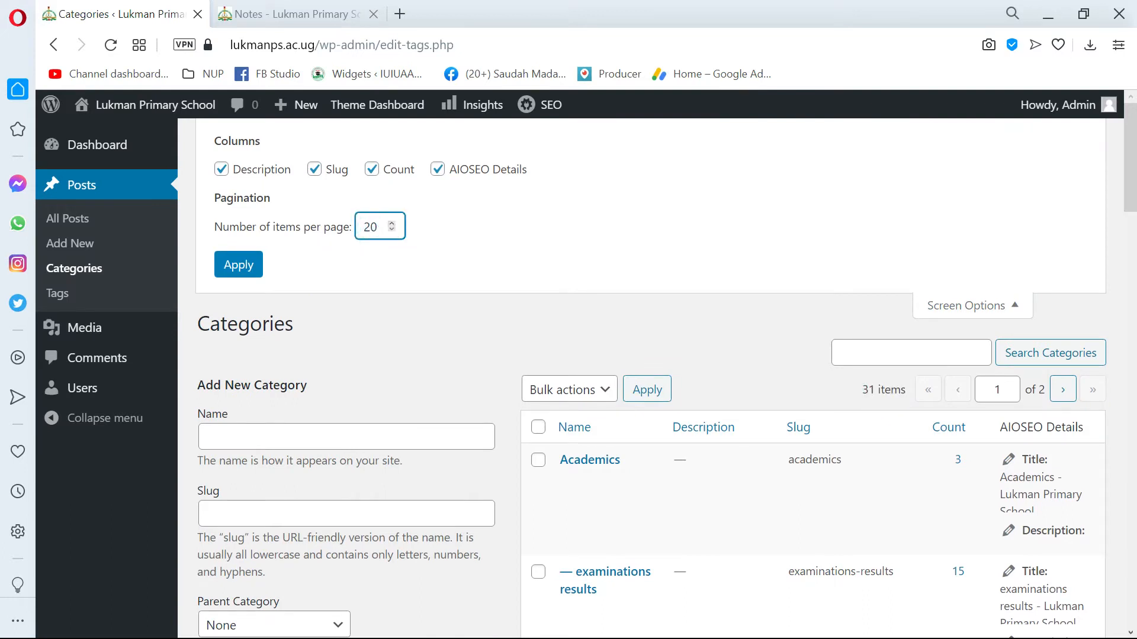
drag(370, 228, 335, 229)
text(4)
click(261, 266)
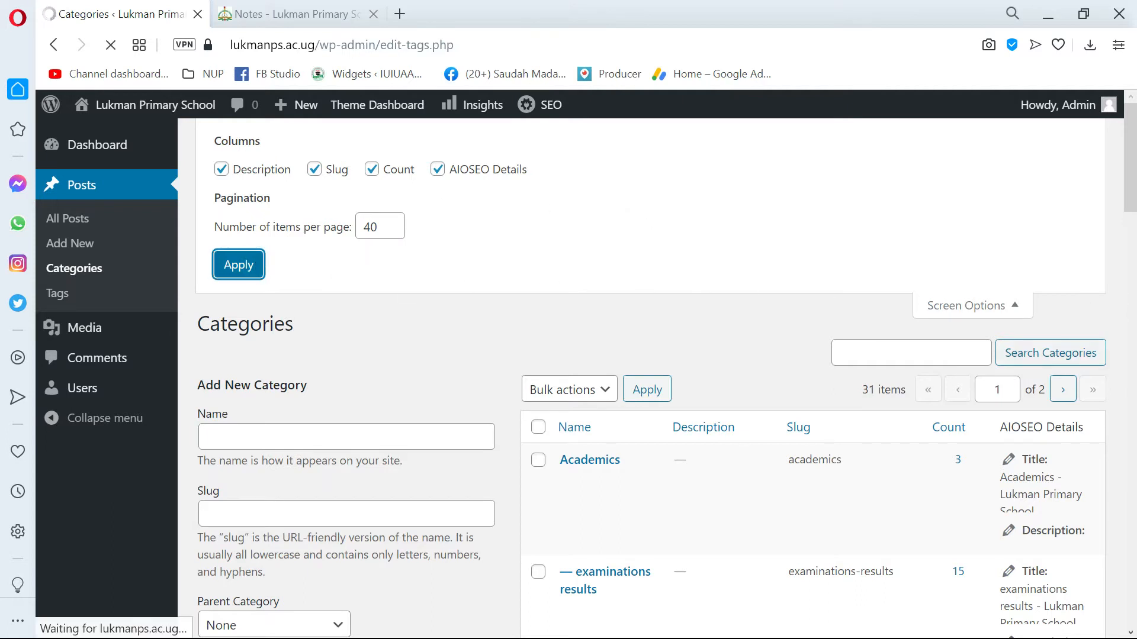
scroll(755, 248, down, 3)
scroll(758, 244, up, 3)
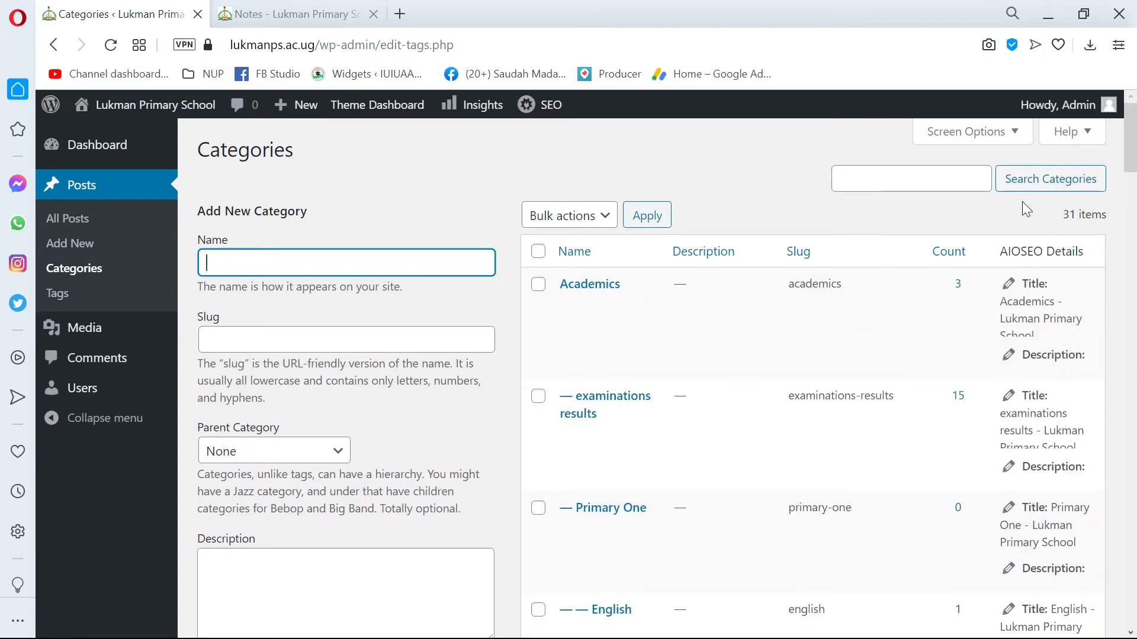
click(946, 139)
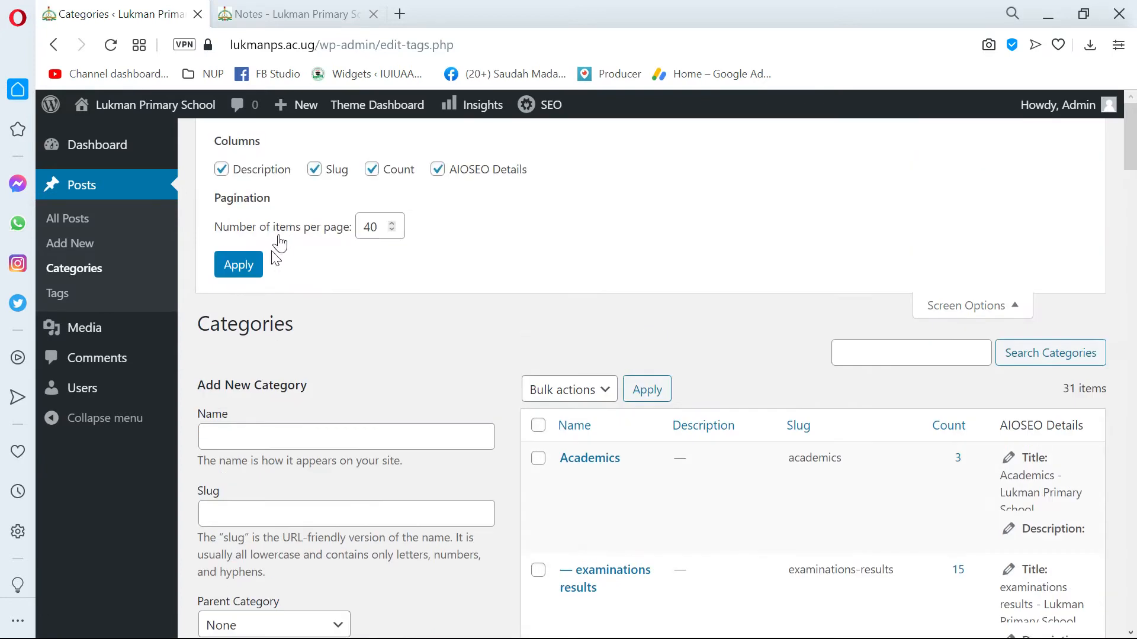
click(974, 305)
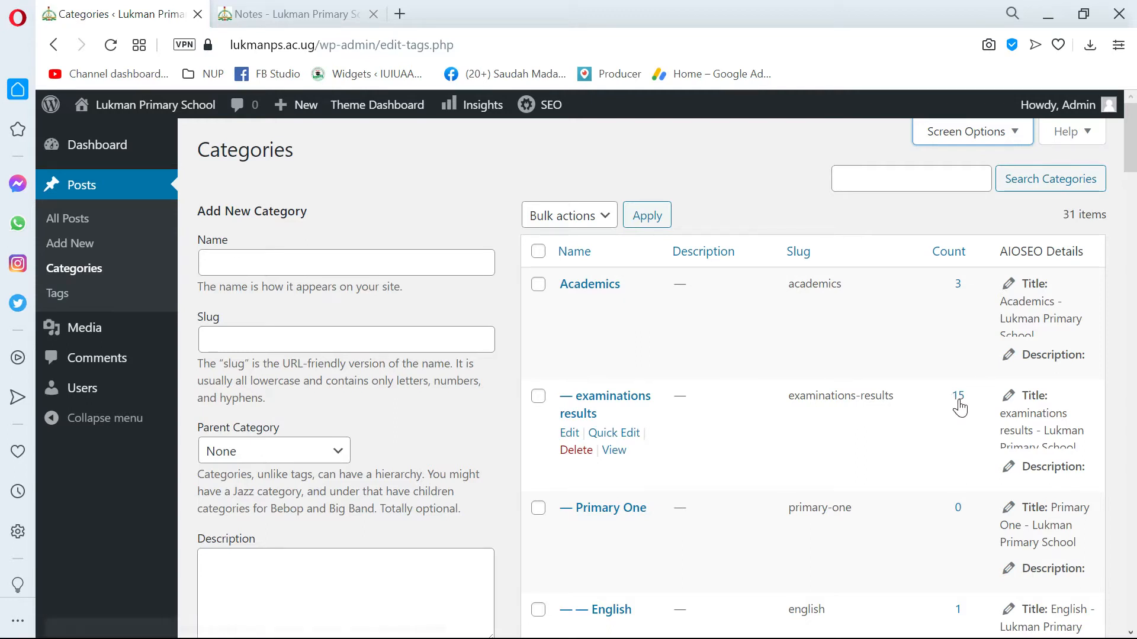
Look through the full single-page category list, from Academics and its subcategories to Decoration, Design trends and Events.
scroll(961, 376, down, 2)
scroll(964, 382, up, 1)
scroll(705, 411, up, 1)
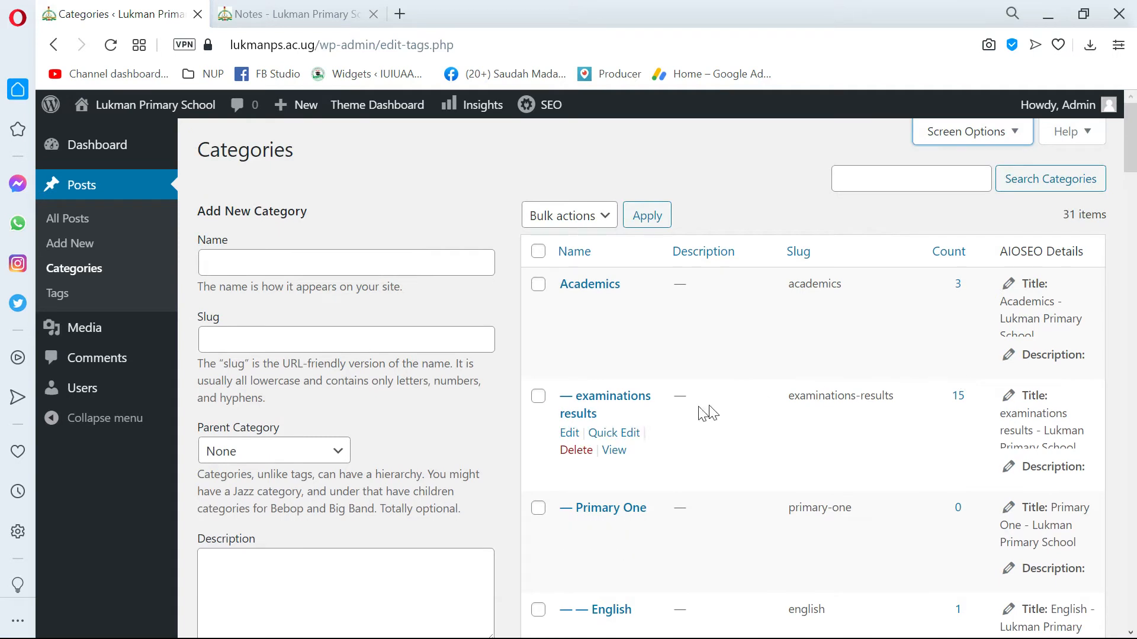
scroll(592, 391, down, 1)
scroll(642, 335, up, 1)
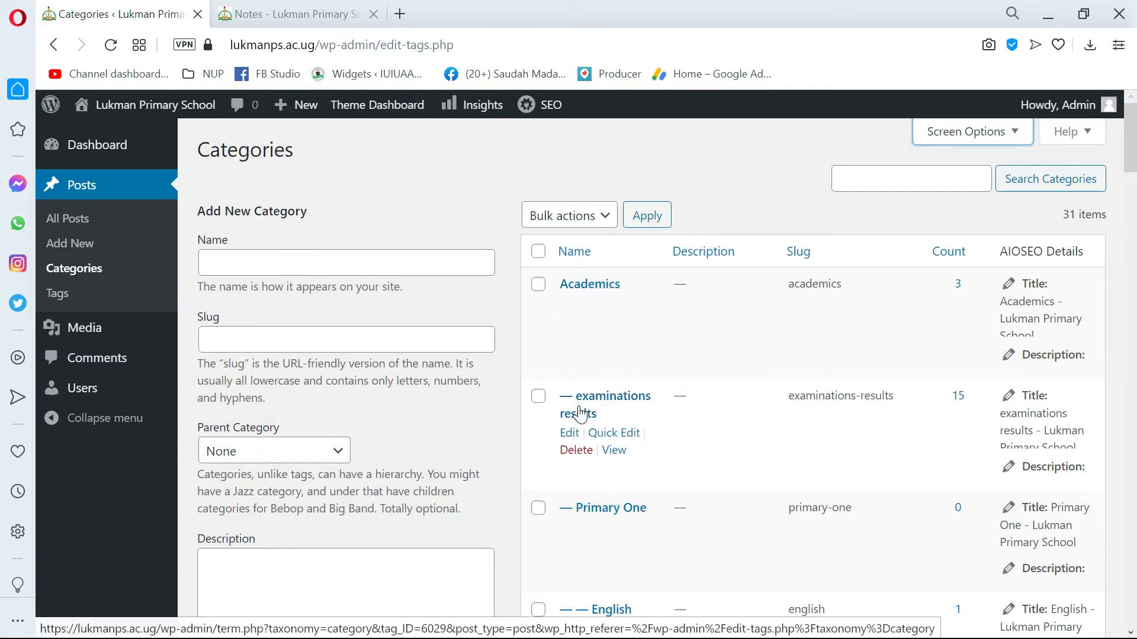
scroll(598, 409, down, 3)
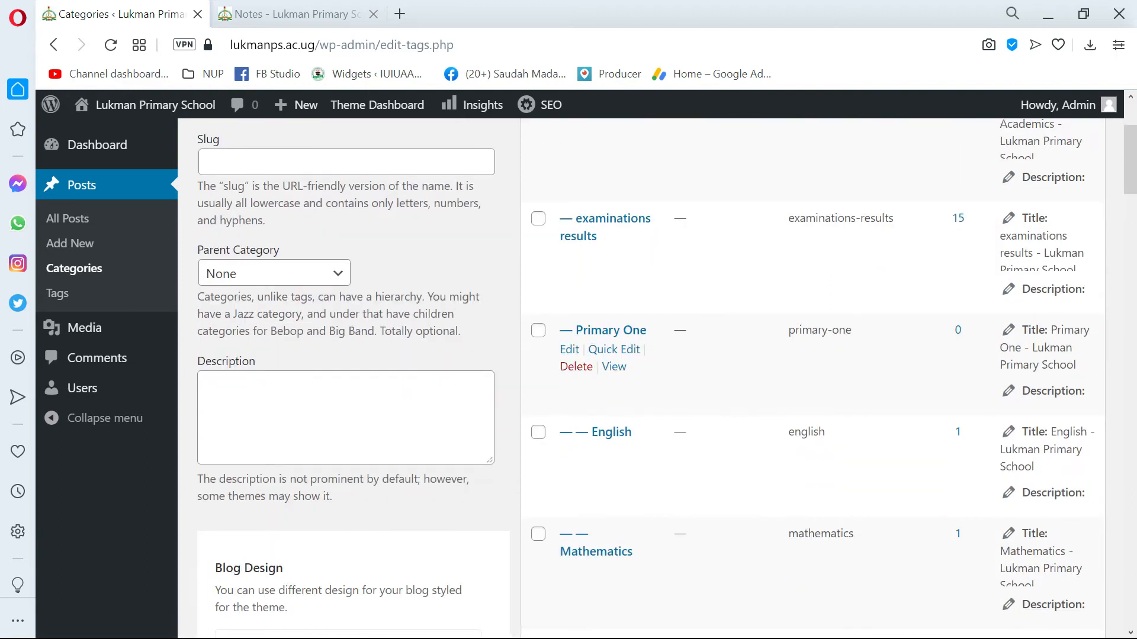
scroll(602, 346, down, 2)
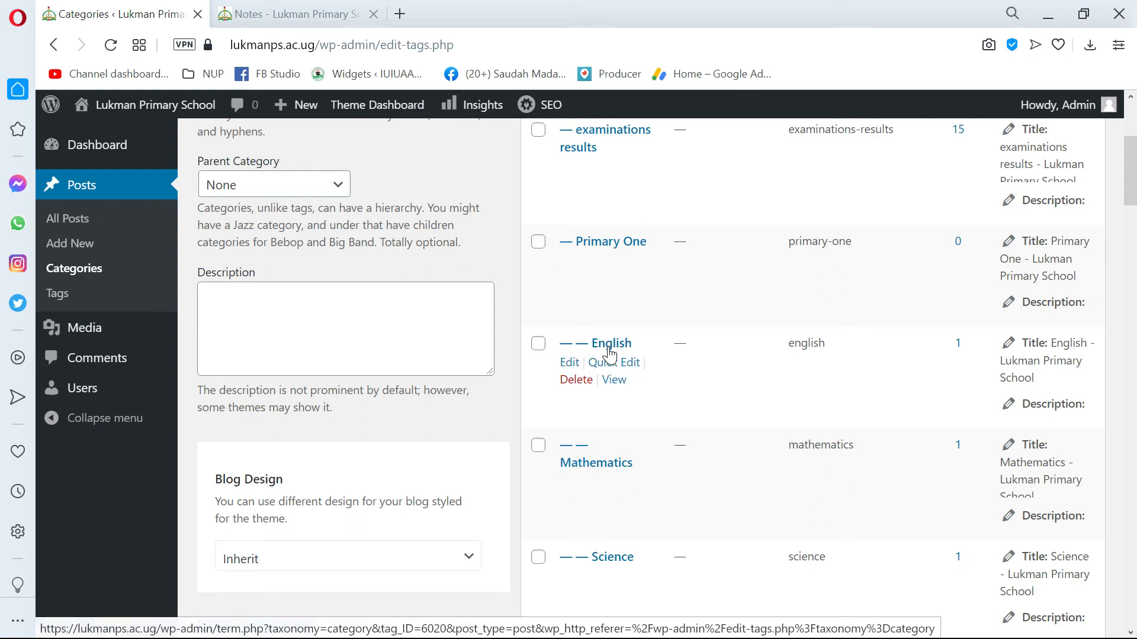
scroll(632, 359, down, 20)
scroll(654, 349, down, 15)
scroll(663, 349, up, 5)
scroll(670, 350, up, 15)
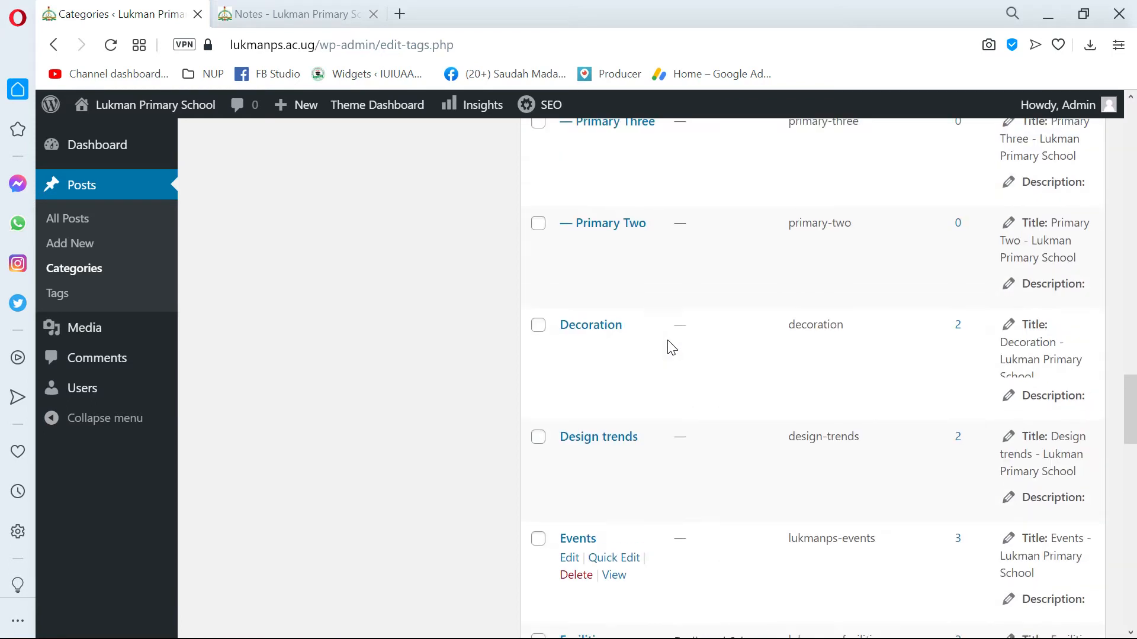
scroll(672, 348, up, 20)
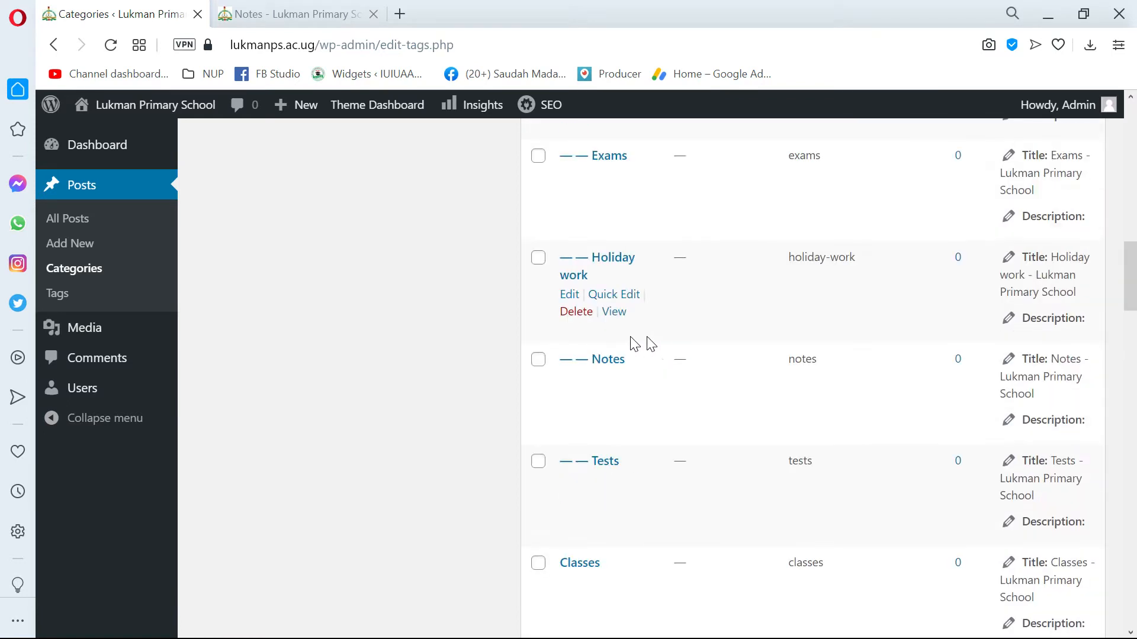
Switch to the Word document and highlight its SCHOOL REQUIREMENTS heading above the fees structure.
scroll(608, 333, down, 5)
key(alt+Tab)
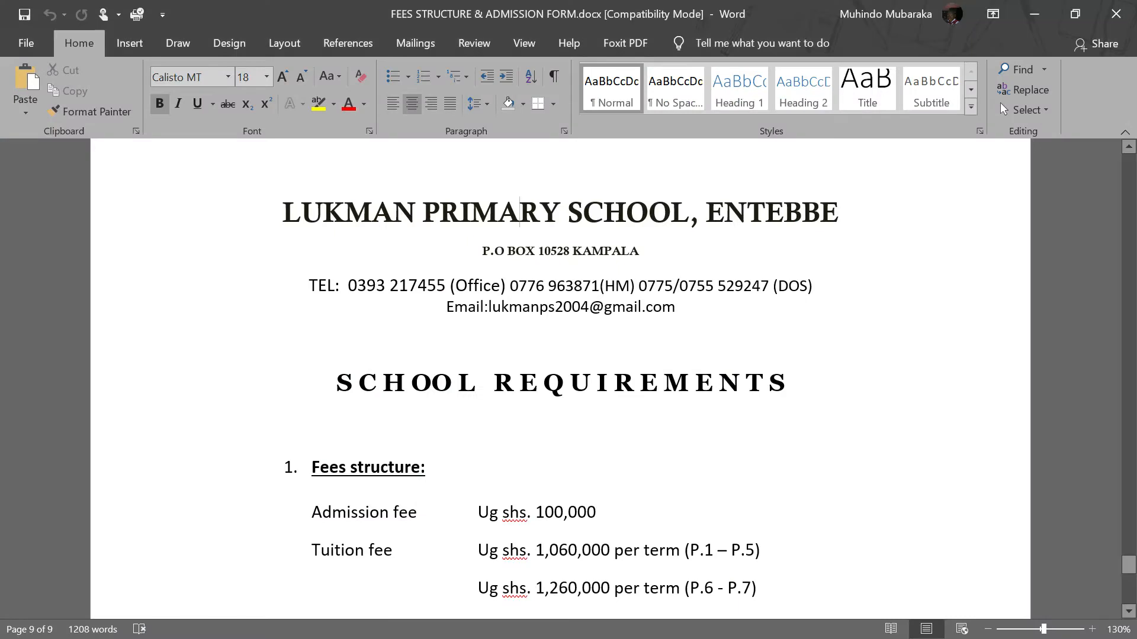
scroll(560, 367, down, 1)
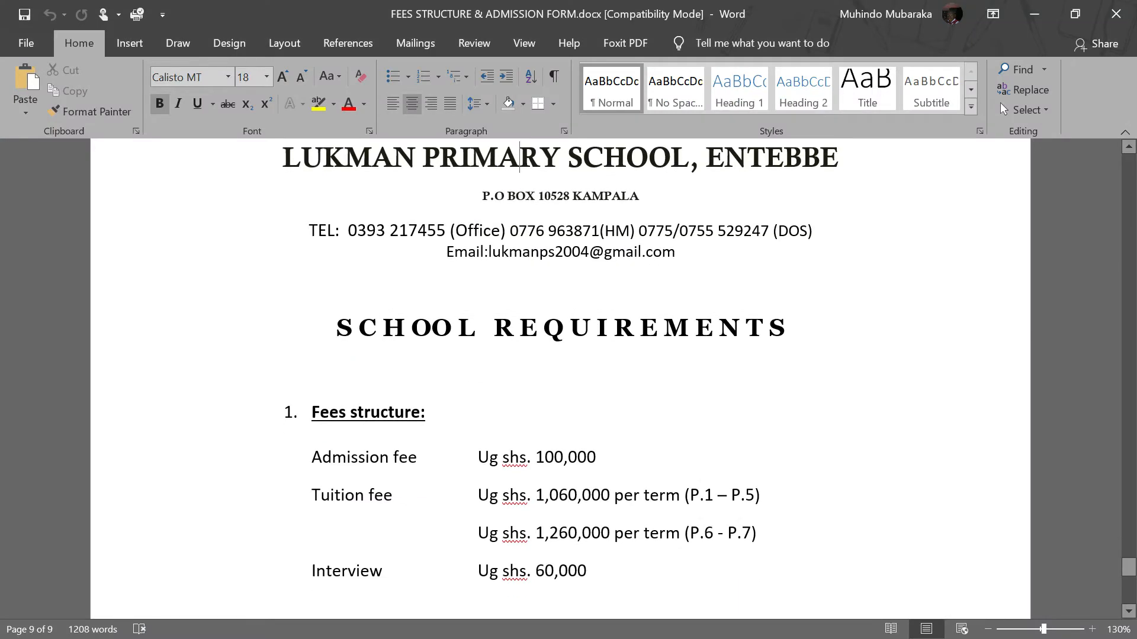
drag(805, 319, 337, 331)
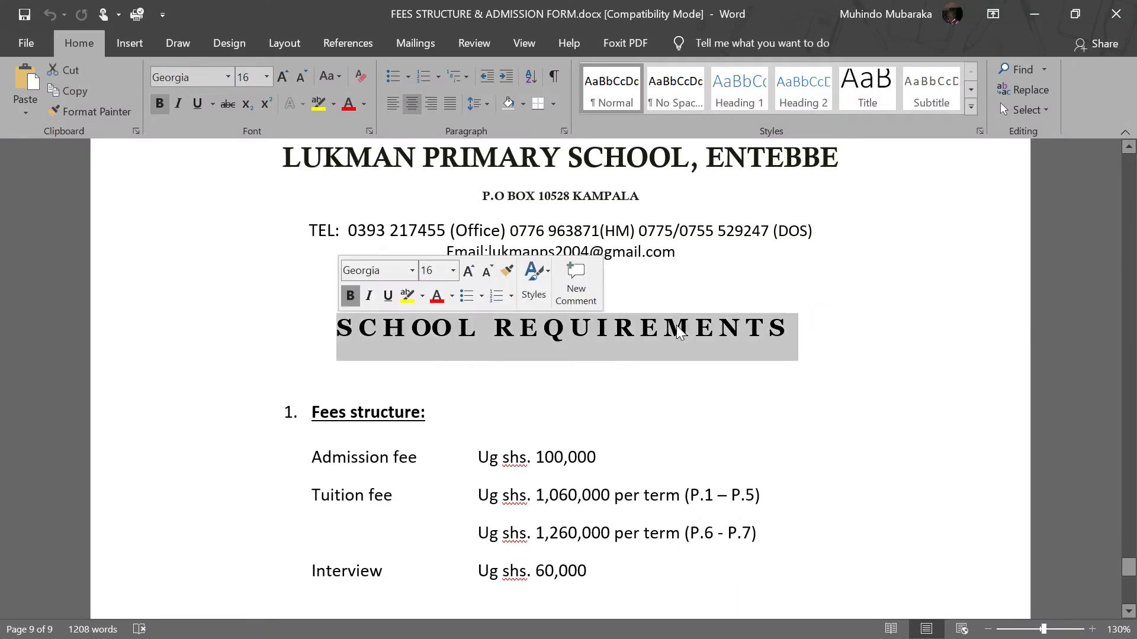
click(788, 319)
drag(839, 320, 318, 338)
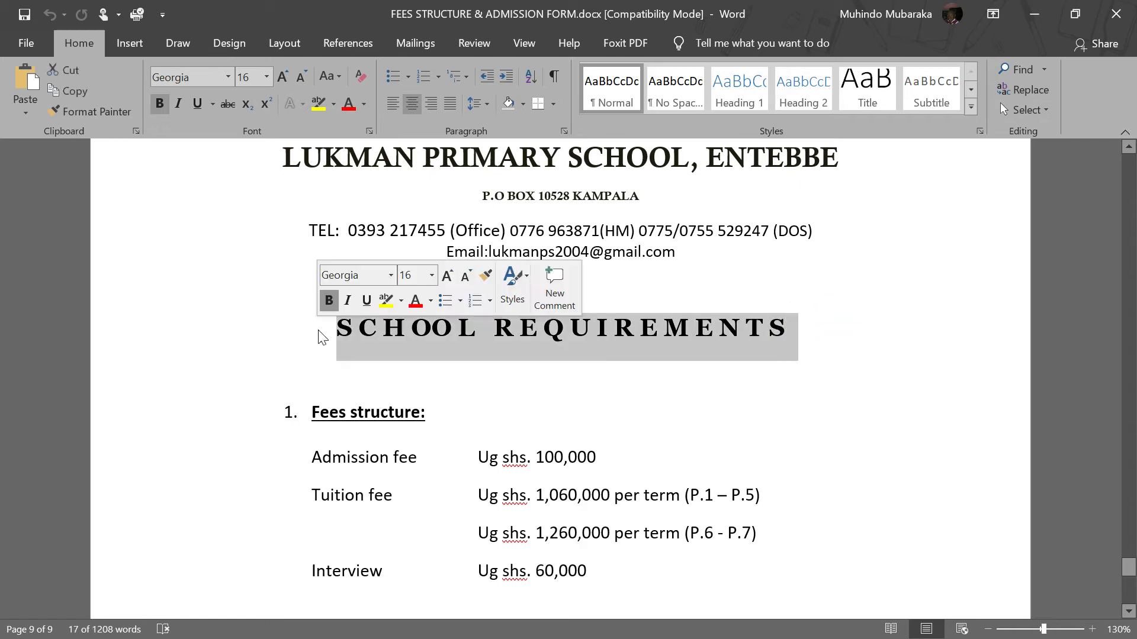
Switch back to the browser and look through the category list from Academics to Student life for one that fits the document.
key(alt+Tab)
mouse_move(611, 313)
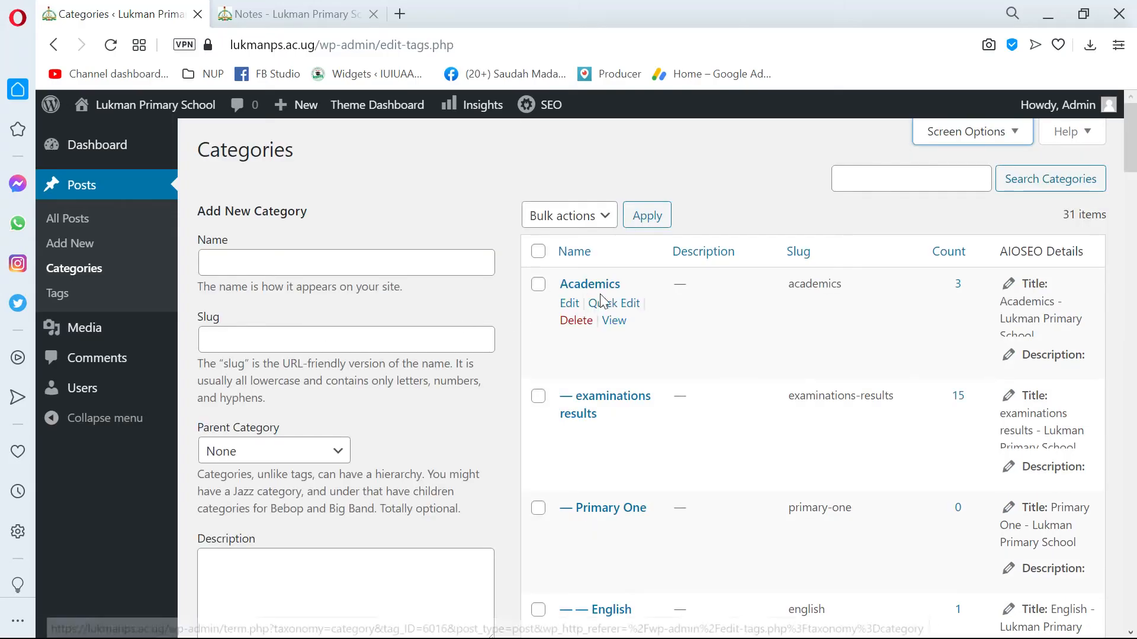
scroll(611, 312, down, 8)
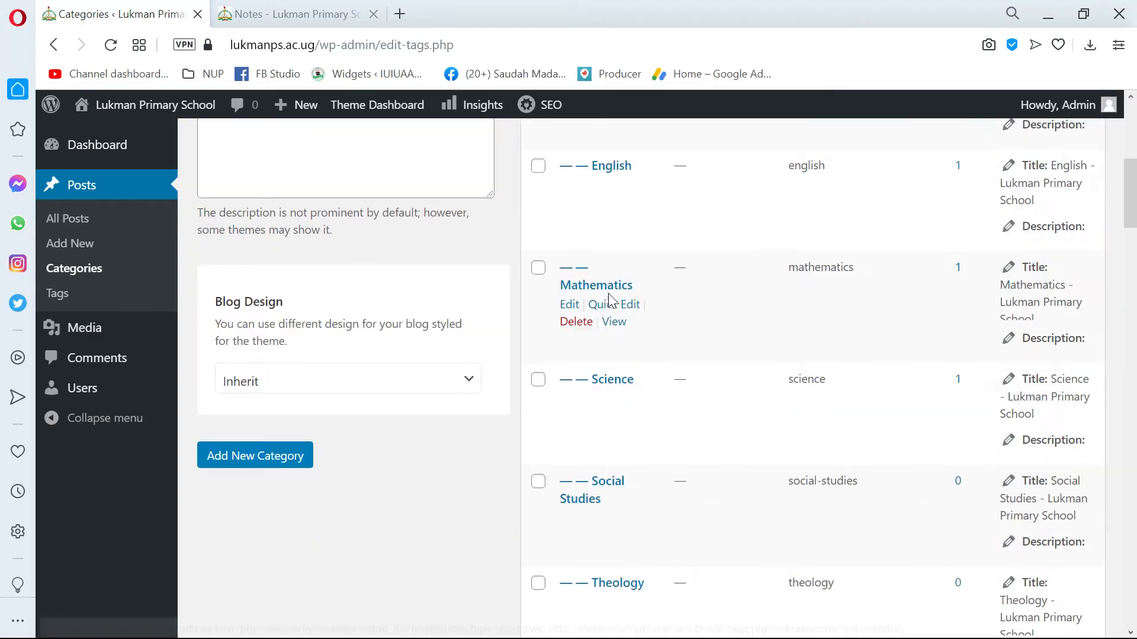
scroll(611, 301, down, 2)
scroll(610, 302, down, 10)
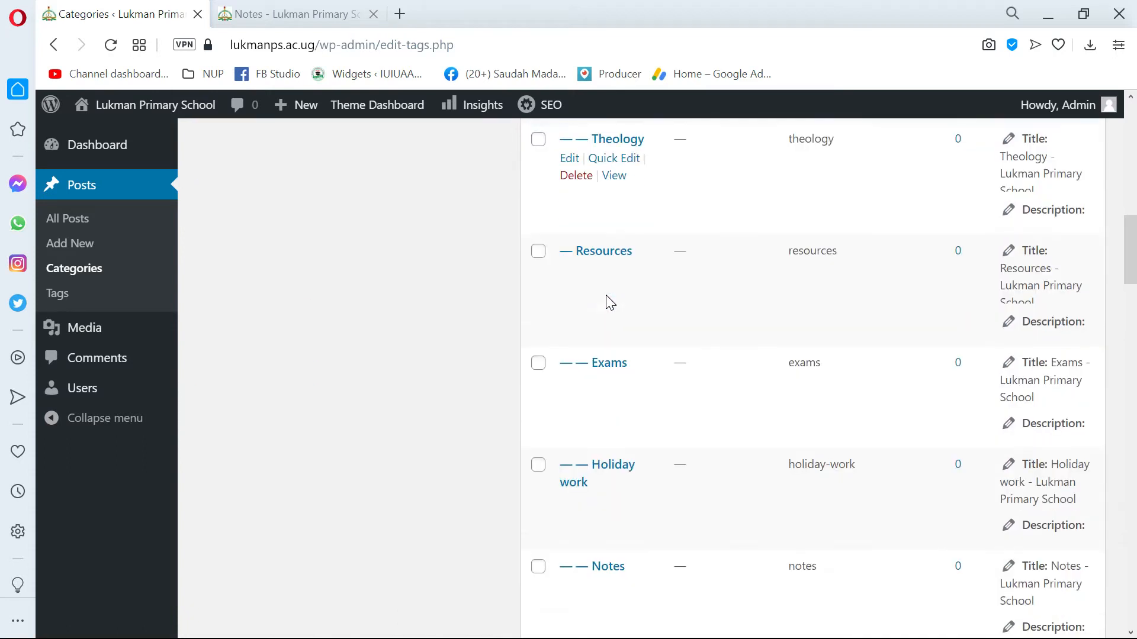
scroll(610, 301, down, 10)
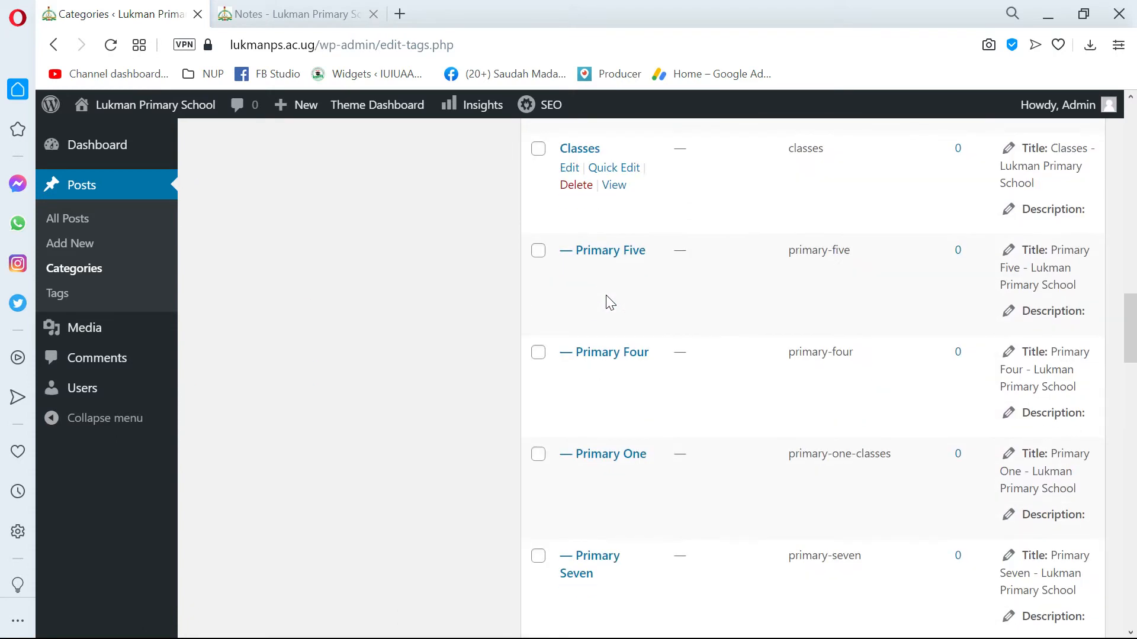
scroll(604, 303, down, 2)
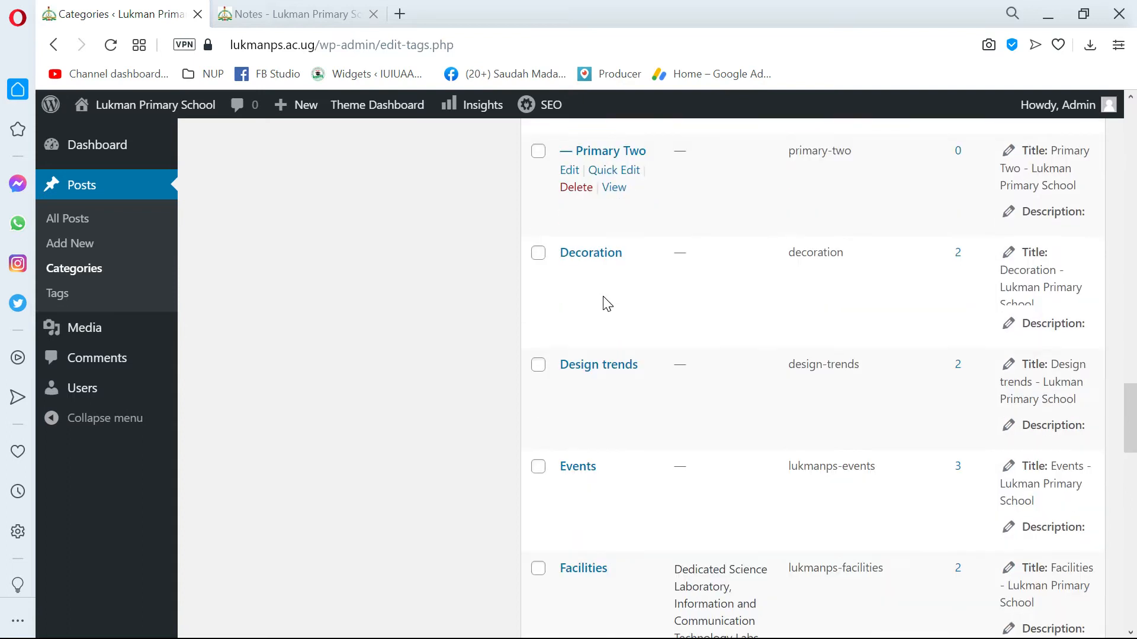
scroll(592, 319, down, 2)
scroll(686, 339, down, 10)
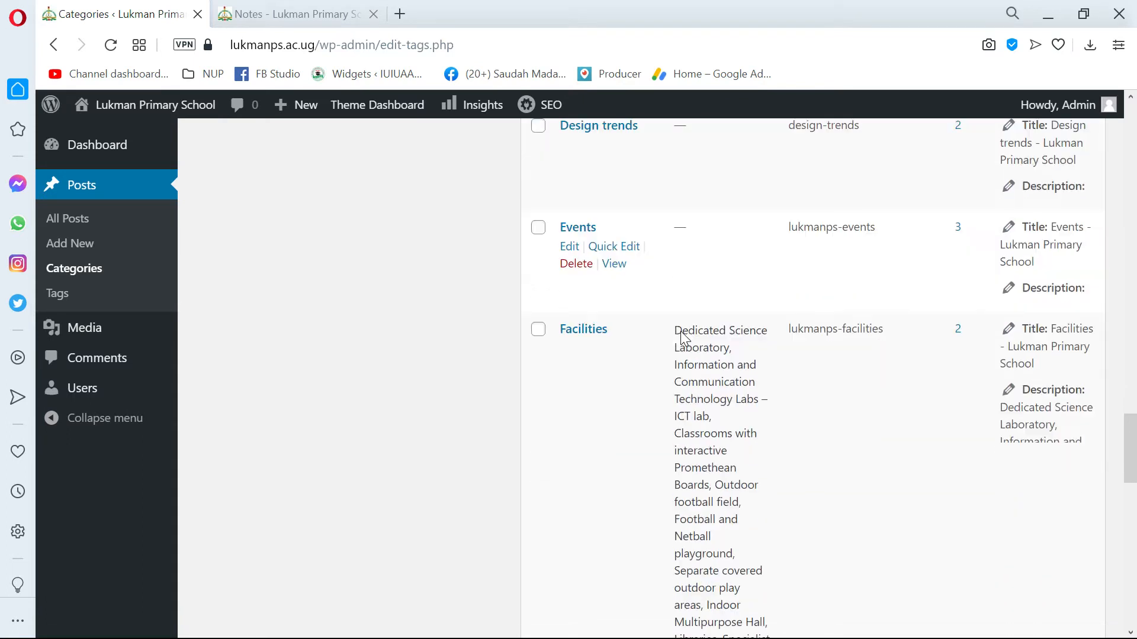
scroll(681, 335, down, 8)
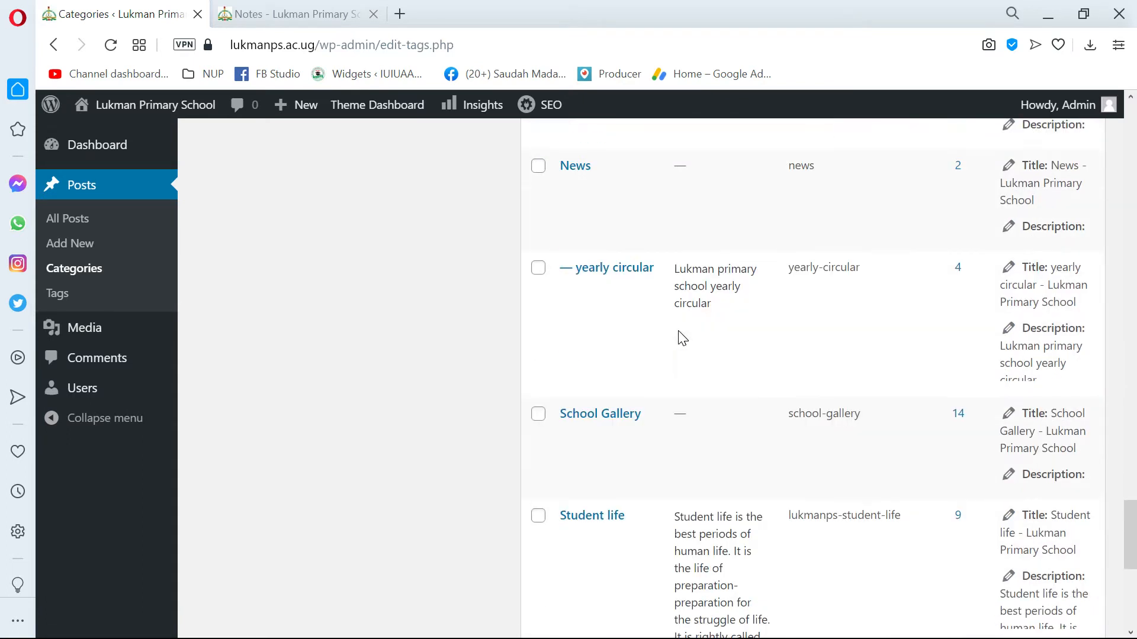
Compare the categories between Facilities and Student life, including News and its yearly circular subcategory.
scroll(592, 308, up, 4)
scroll(576, 275, down, 2)
scroll(576, 275, up, 2)
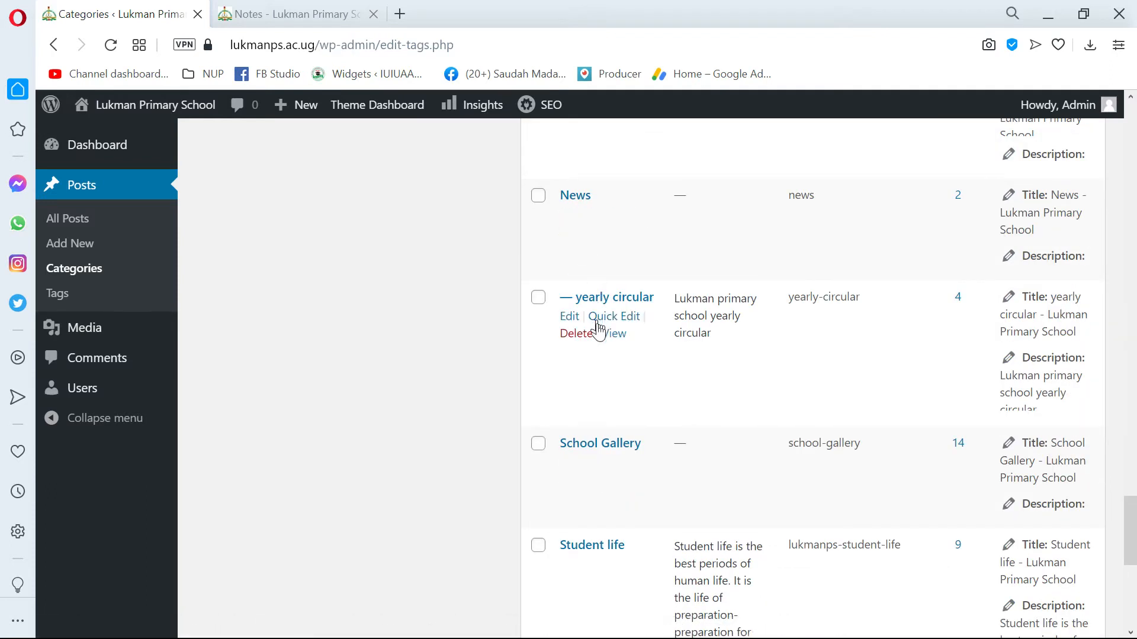
scroll(604, 355, down, 5)
scroll(710, 385, down, 2)
scroll(561, 406, up, 7)
scroll(690, 336, up, 6)
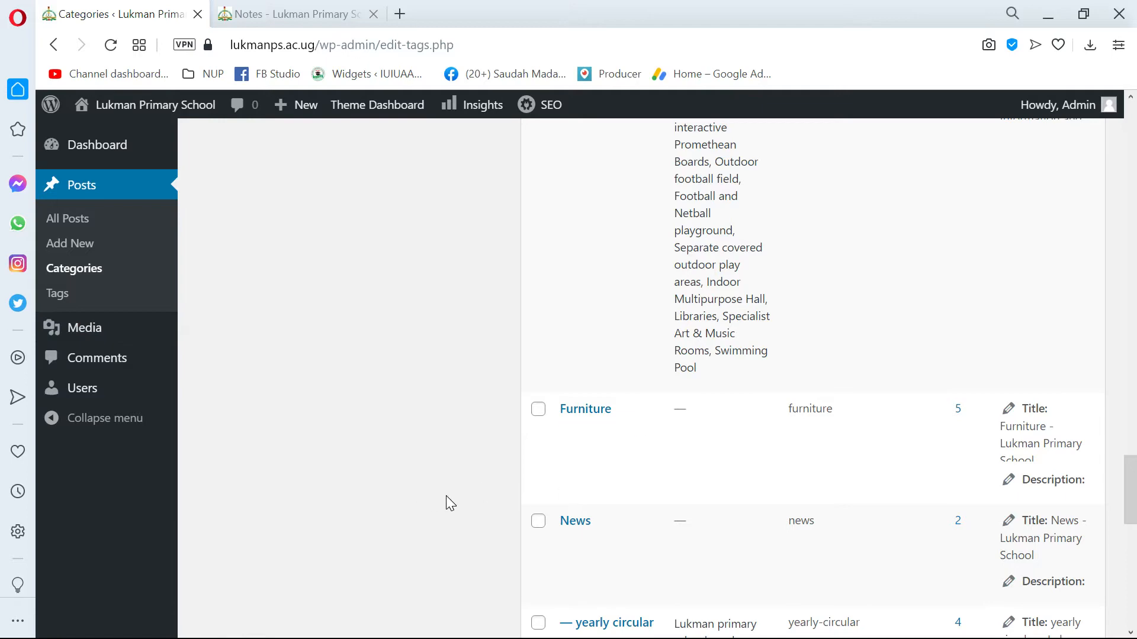
Recheck the Word document's heading, and review the browser's category list again from the Academics subjects to News and yearly circular.
key(alt+Tab)
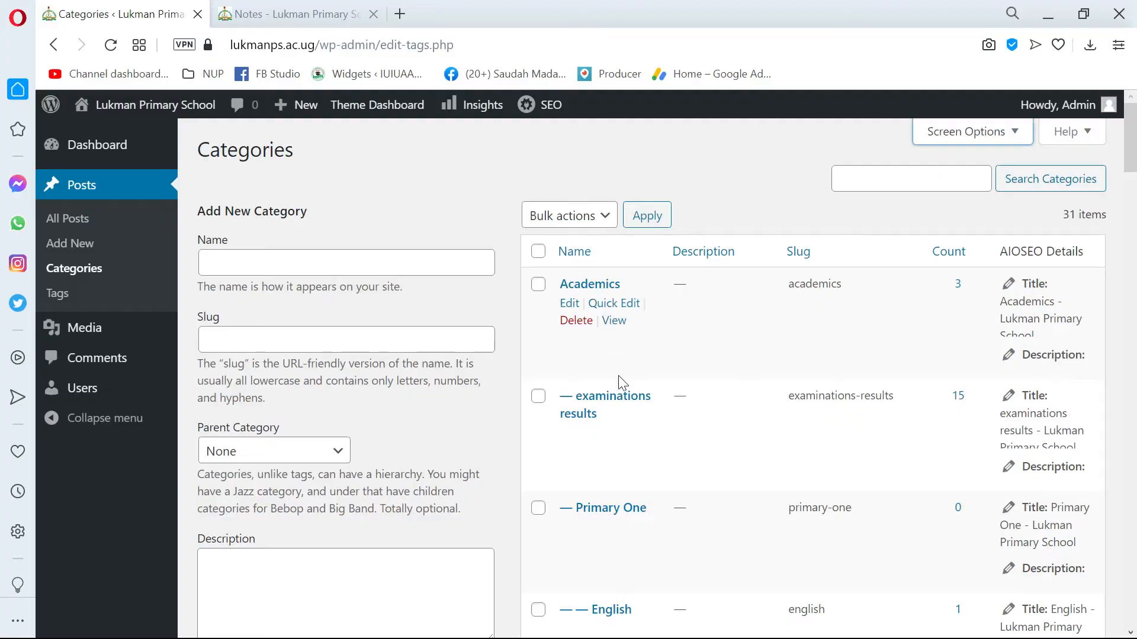
scroll(618, 379, down, 7)
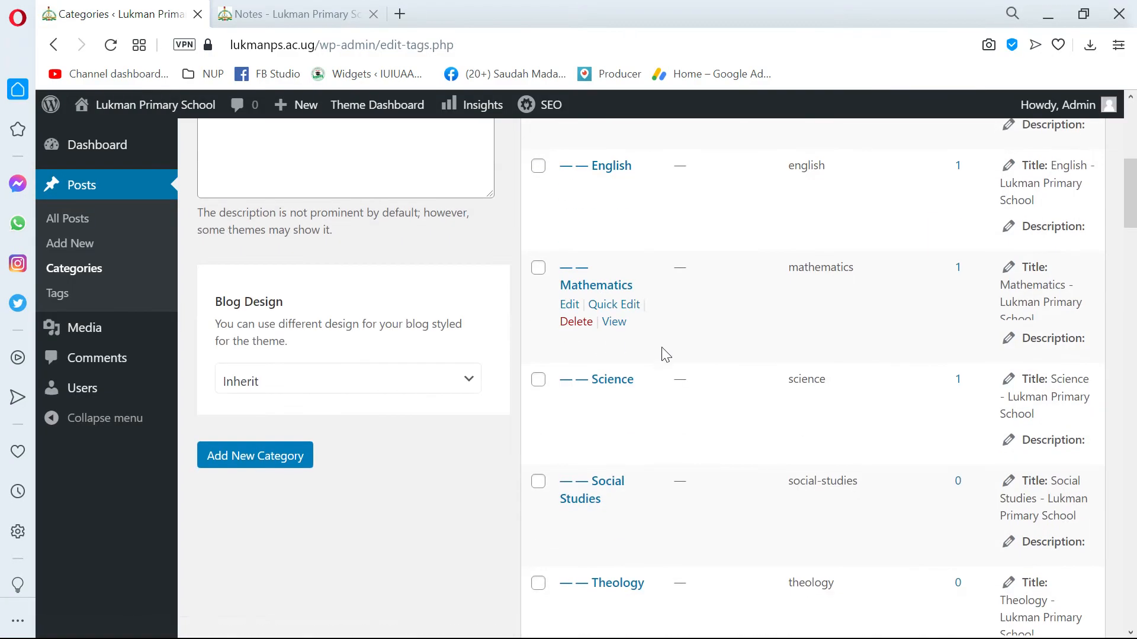
scroll(740, 417, down, 5)
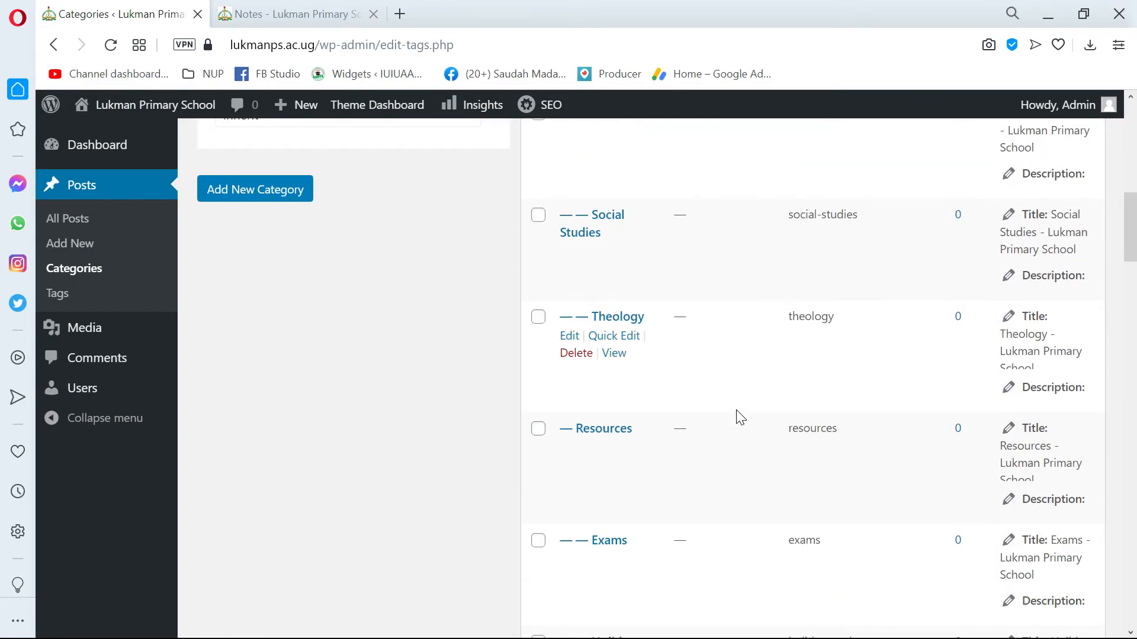
scroll(757, 481, down, 5)
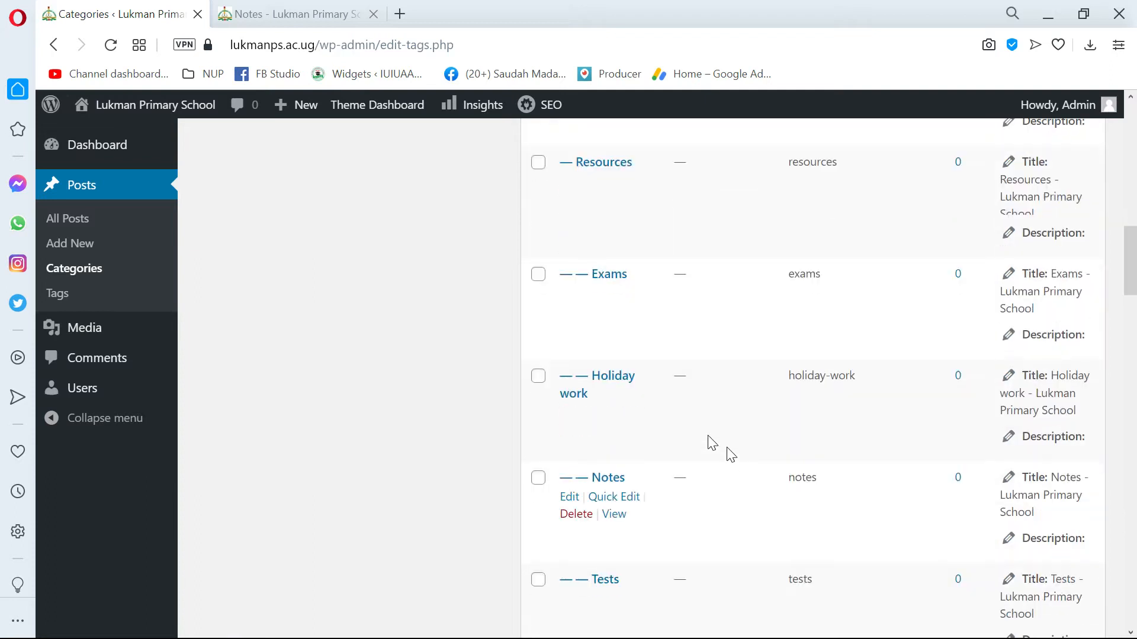
scroll(681, 409, down, 6)
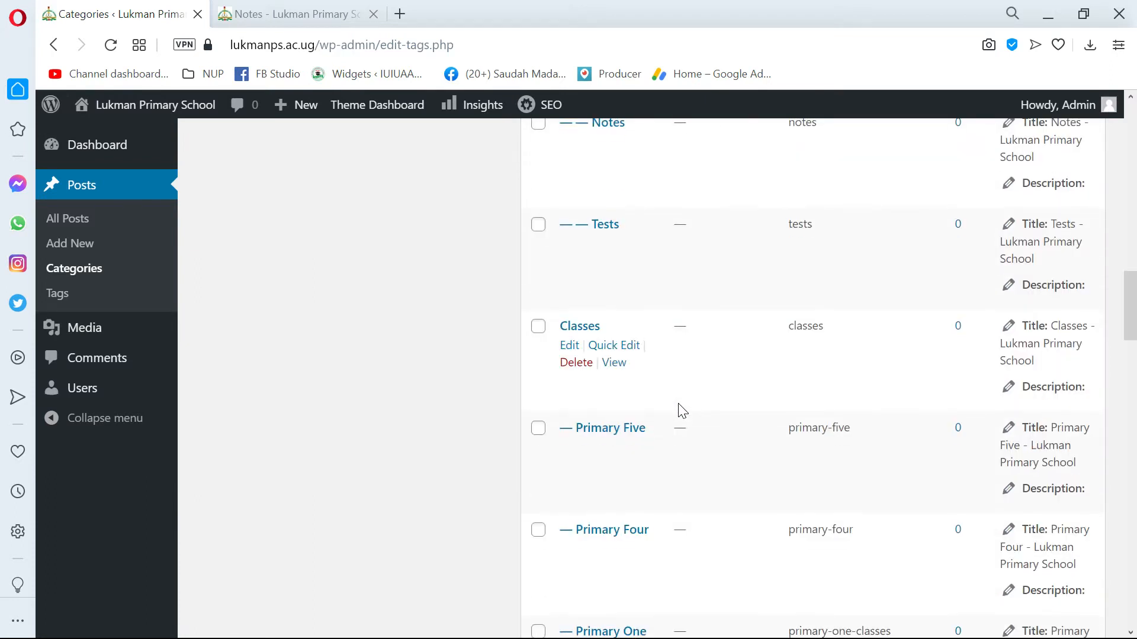
scroll(687, 407, down, 7)
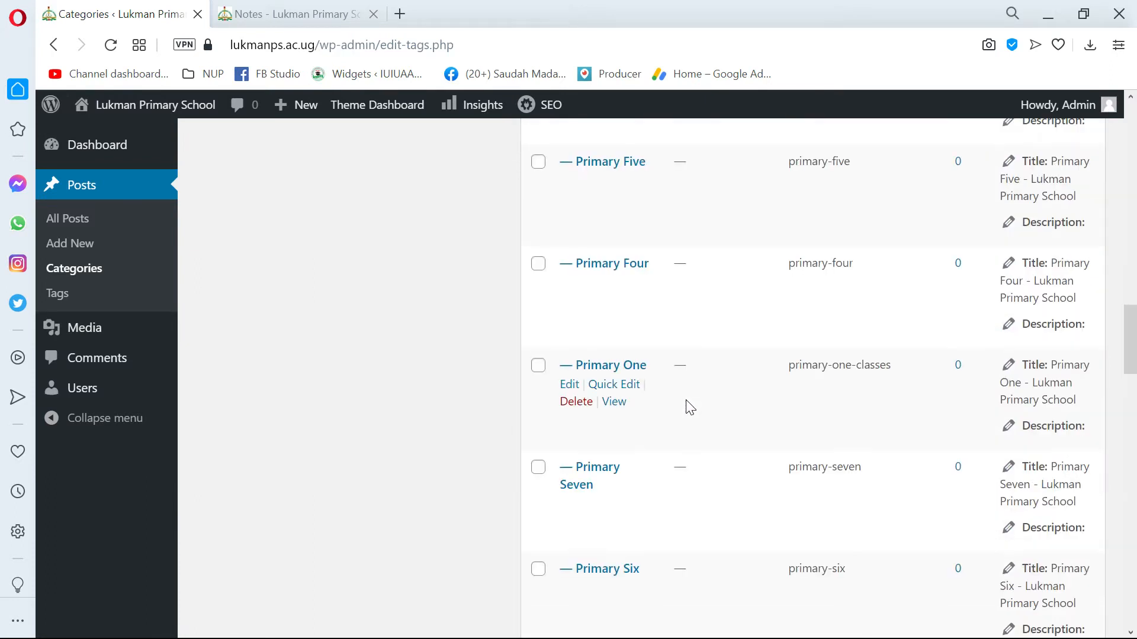
scroll(688, 396, down, 8)
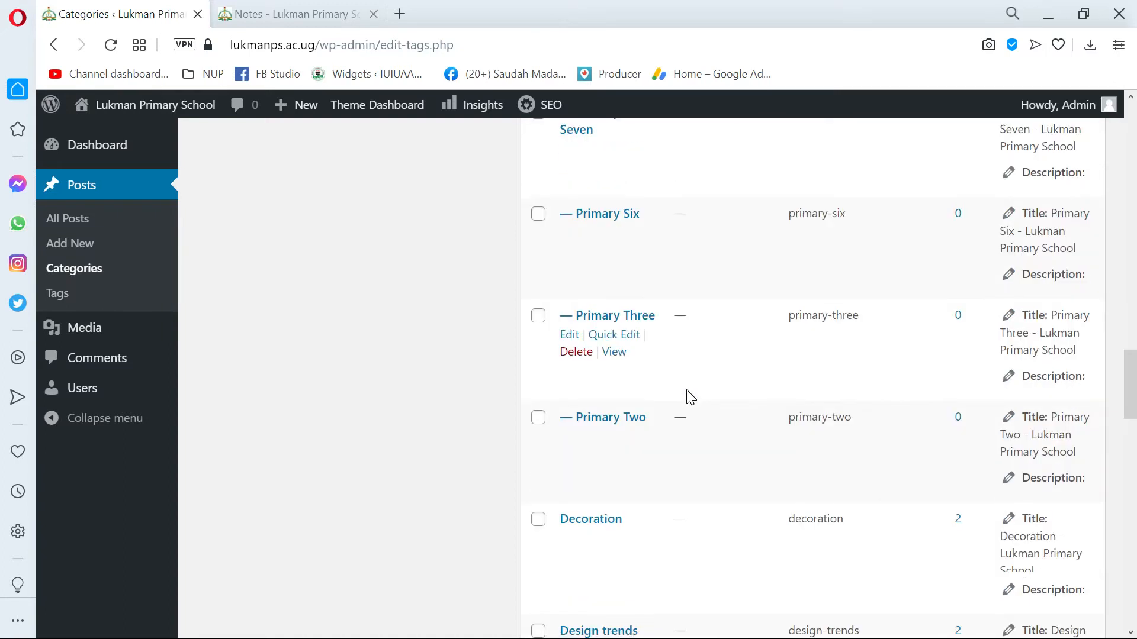
scroll(689, 398, down, 2)
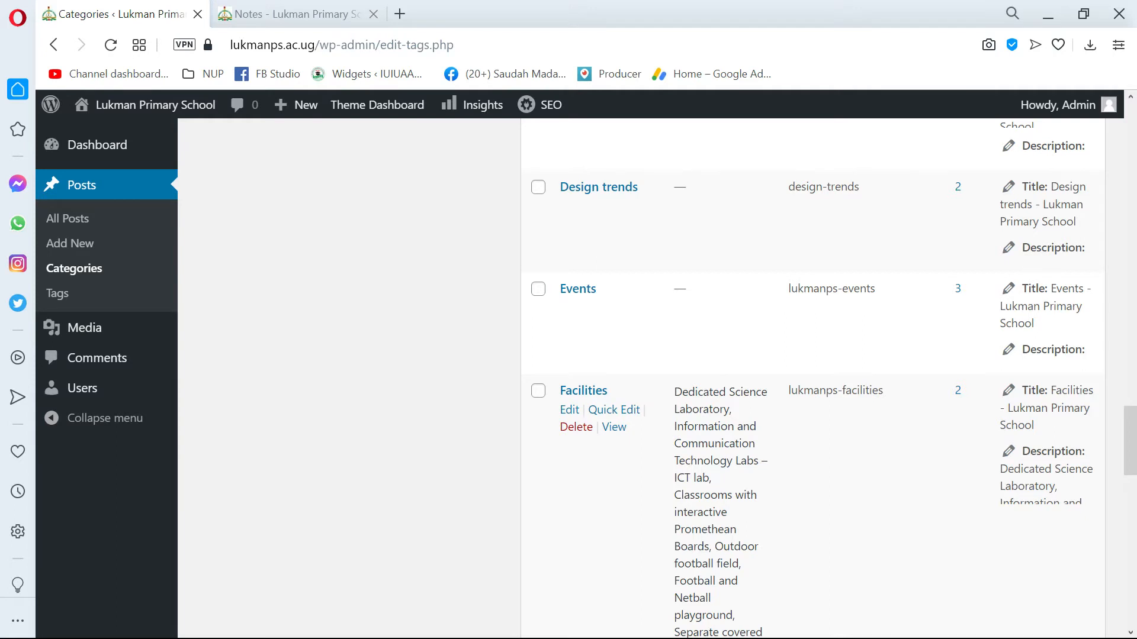
scroll(681, 400, down, 10)
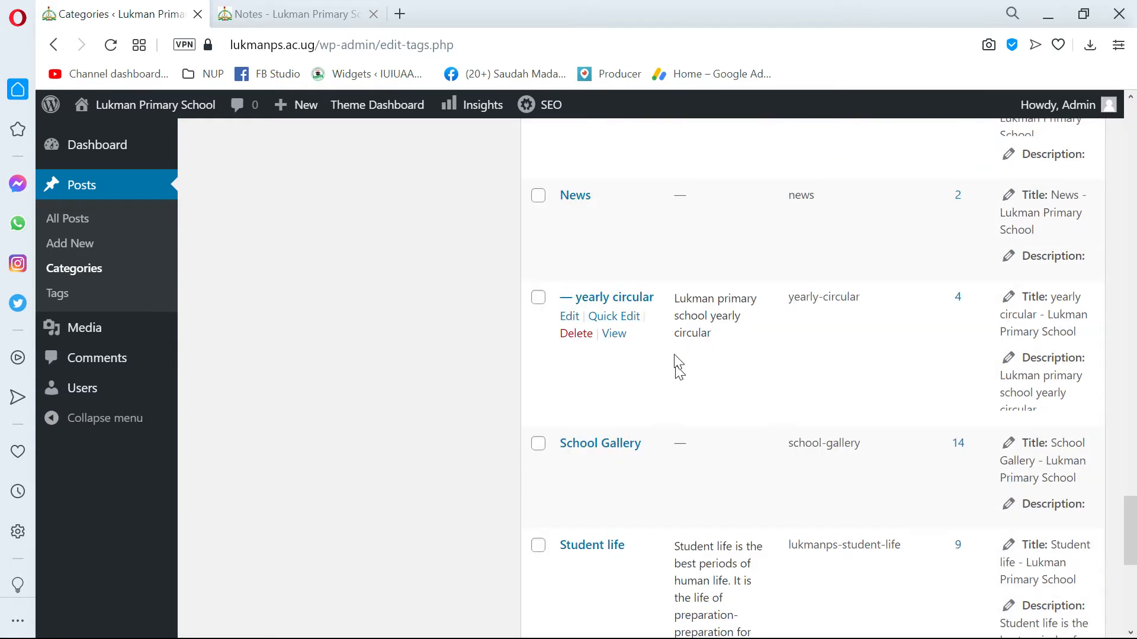
scroll(675, 363, up, 2)
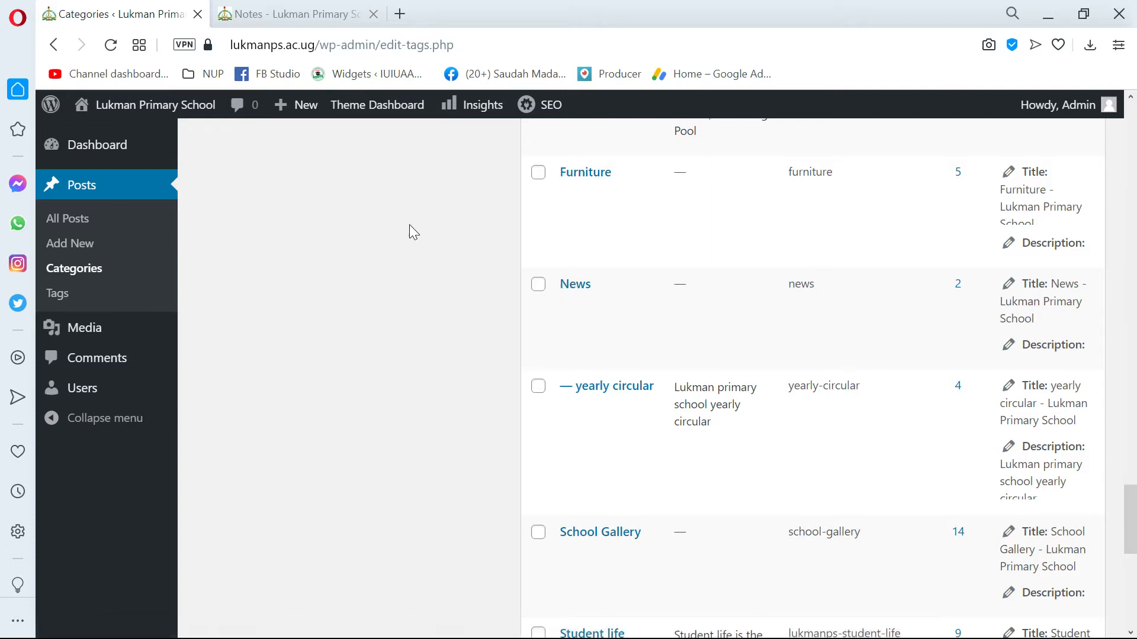
Start a new post and dismiss the block editor's welcome guide after leafing through its pages.
mouse_move(292, 115)
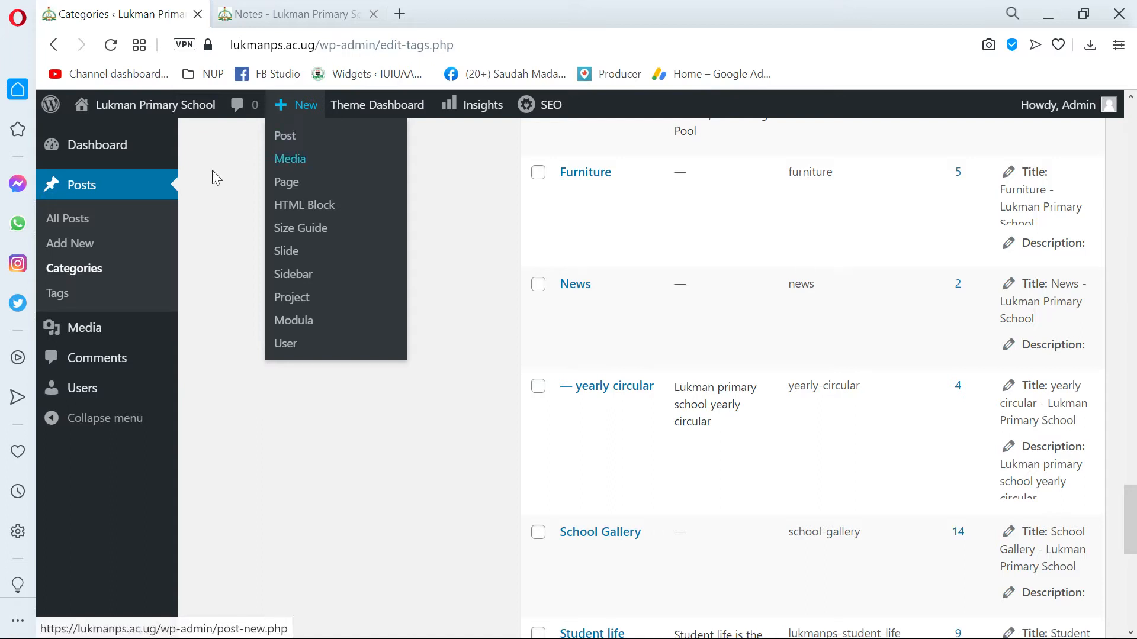
click(70, 245)
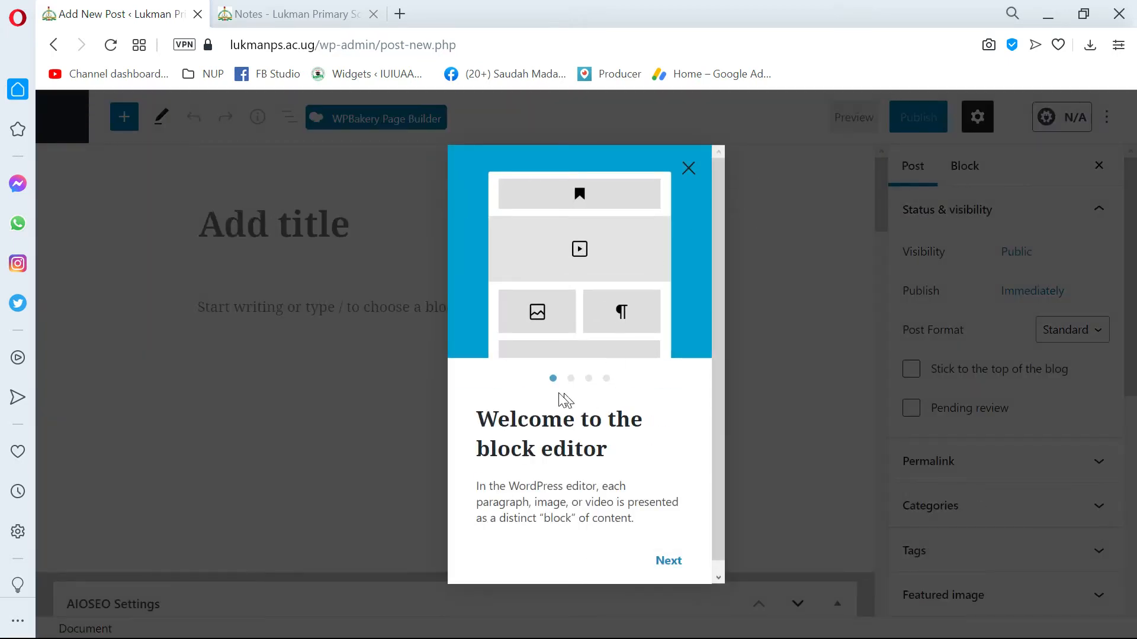
click(571, 378)
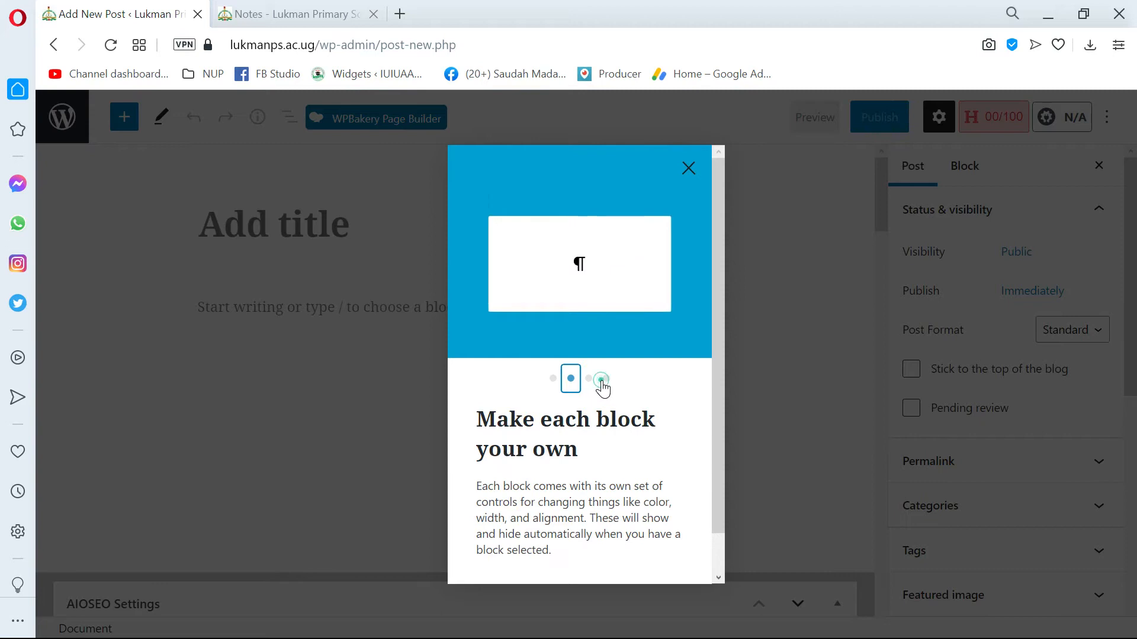
click(602, 382)
click(589, 378)
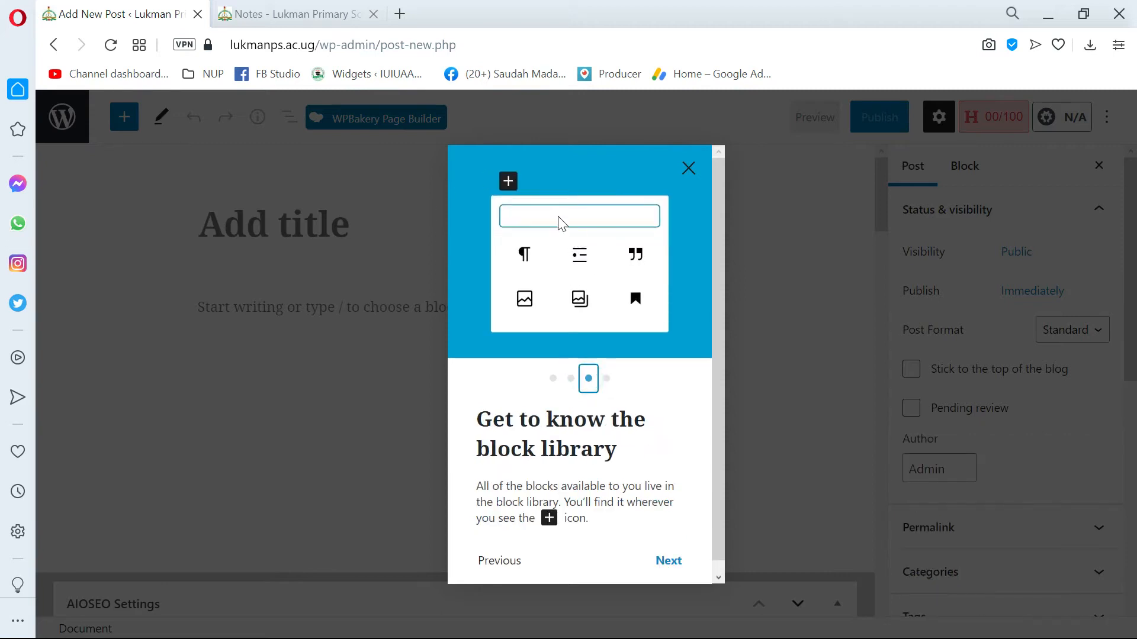
click(688, 169)
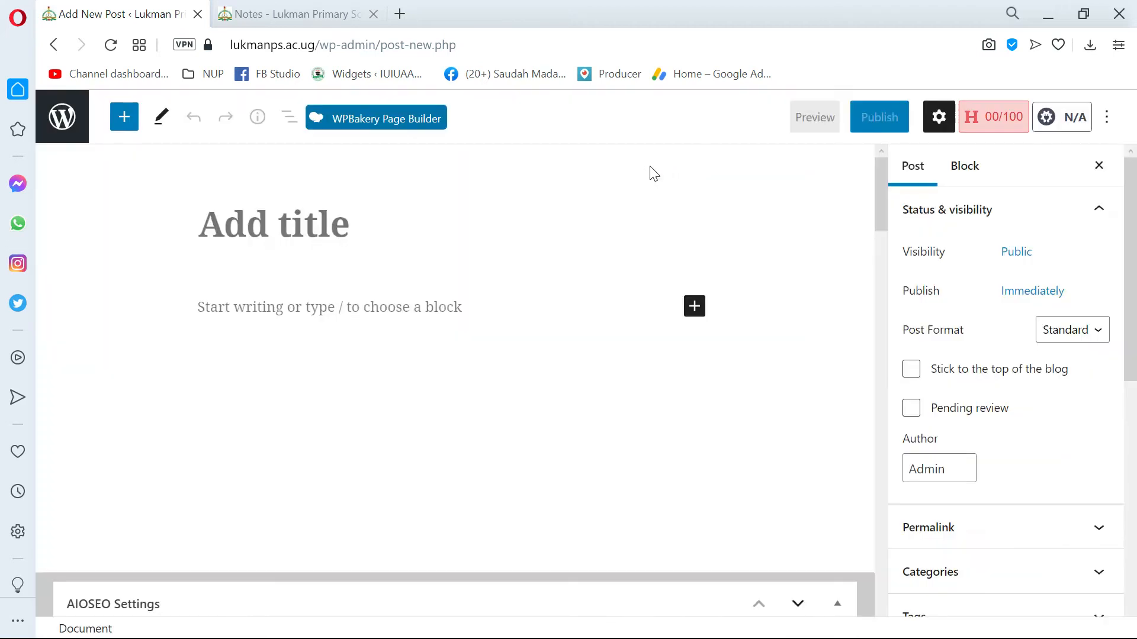
Copy the SCHOOL REQUIREMENTS heading from the Word document for use as the new post's title.
click(264, 225)
key(alt+Tab)
triple_click(579, 330)
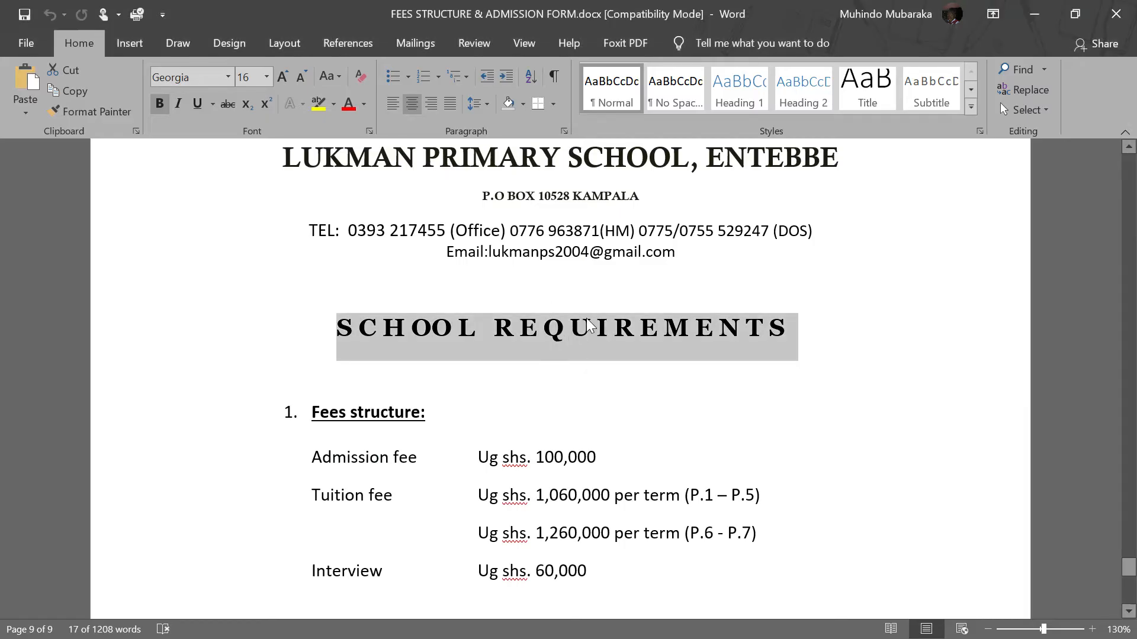
key(ctrl+c)
key(alt+Tab)
key(alt+Tab)
scroll(591, 330, up, 1)
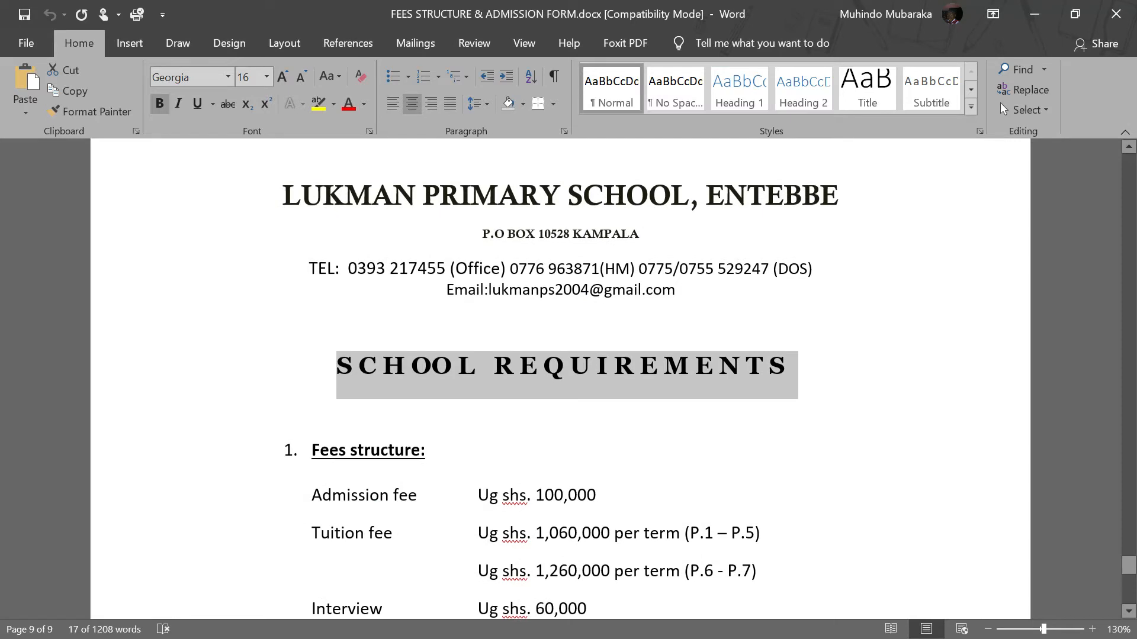
scroll(561, 373, down, 1)
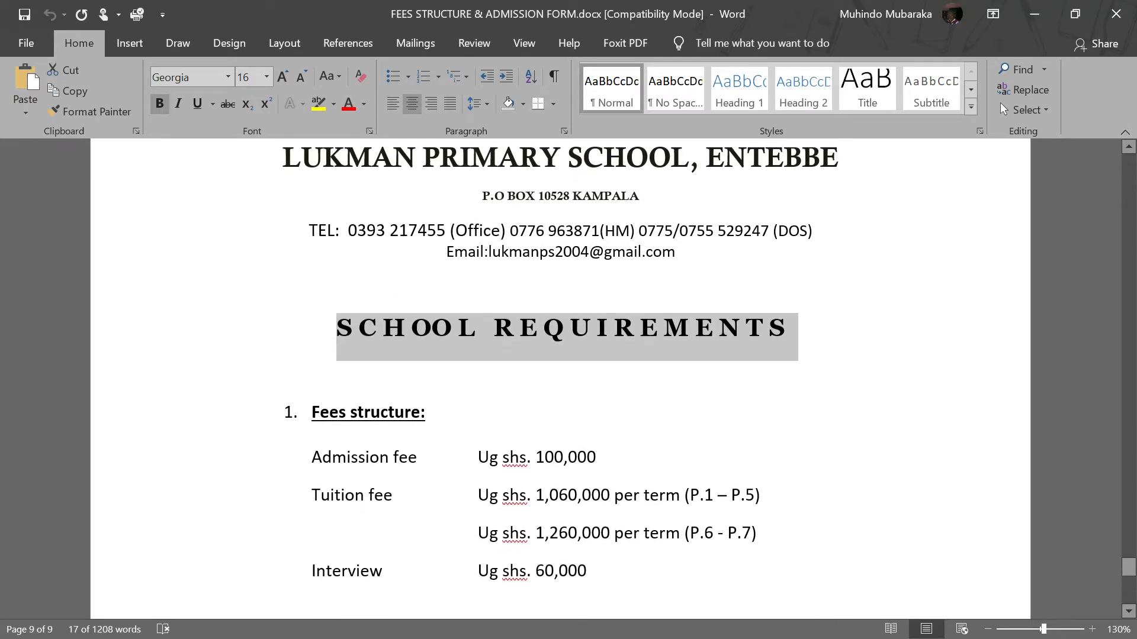
drag(420, 413, 312, 413)
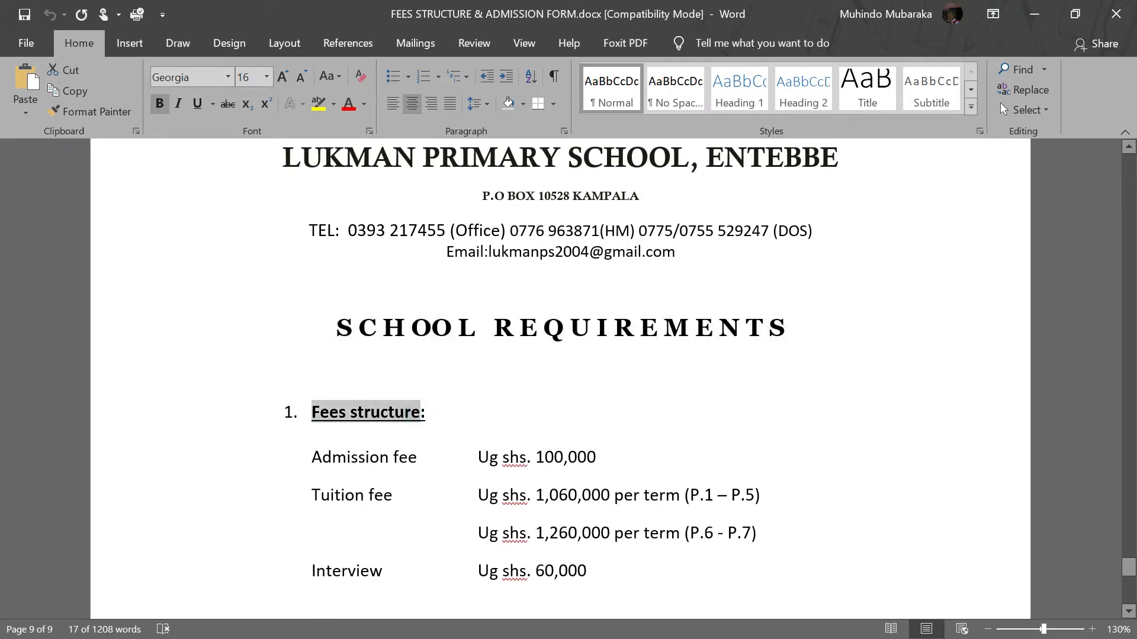
click(346, 414)
drag(336, 328, 363, 331)
key(ctrl+c)
Switch to the browser, paste the copied heading as the new post's title and append 2021 to it.
key(alt+Tab)
click(419, 225)
key(ctrl+v)
text(2-2)
key(BackSpace)
key(BackSpace)
text(021)
Switch to the Word document, change the SCHOOL REQUIREMENTS heading to lowercase and copy it.
key(shift+Up)
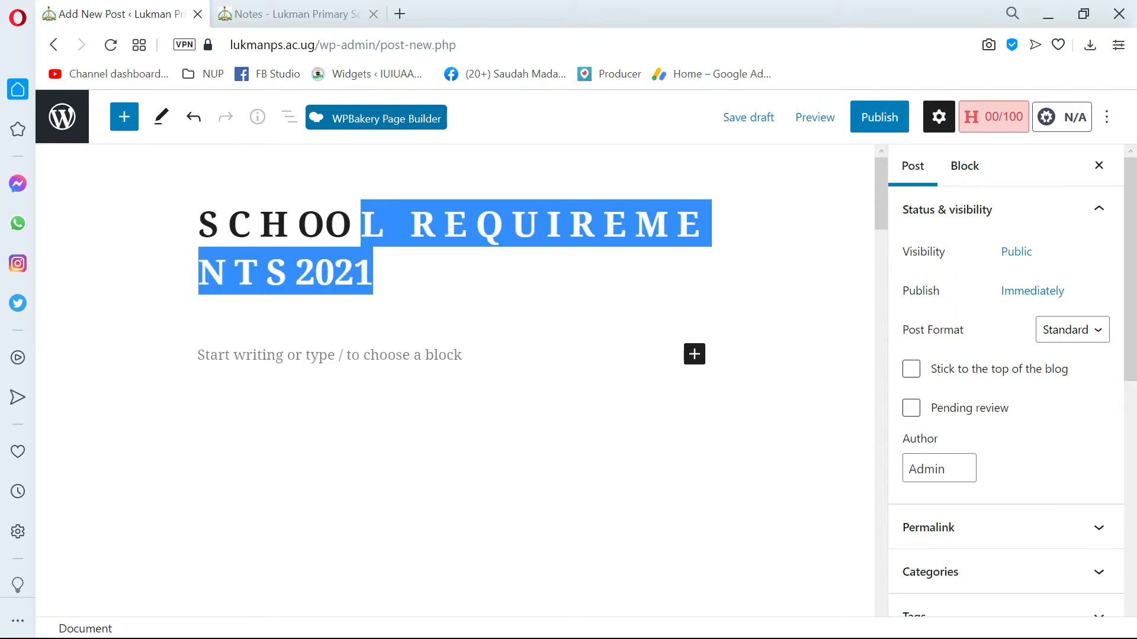
key(alt+Tab)
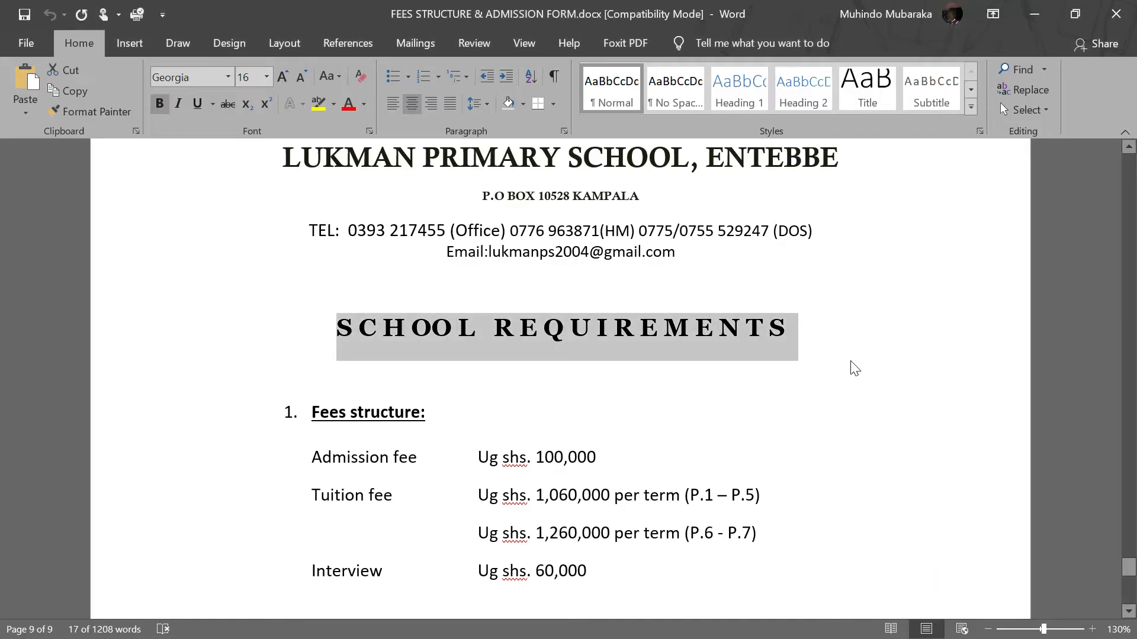
key(shift+F3)
key(shift+F3)
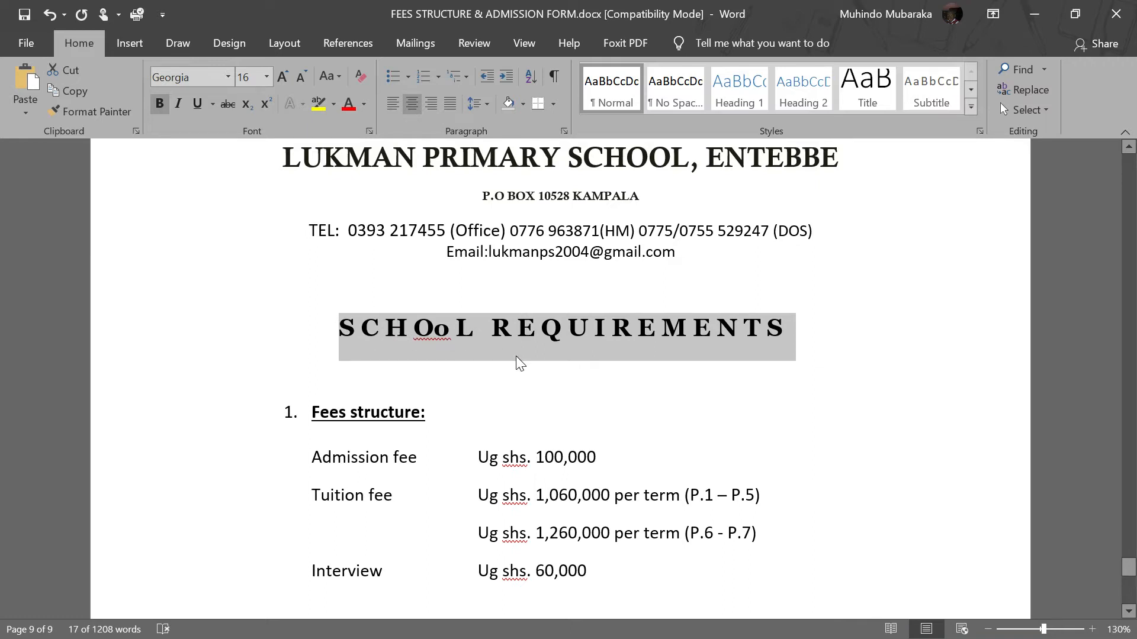
key(shift+F3)
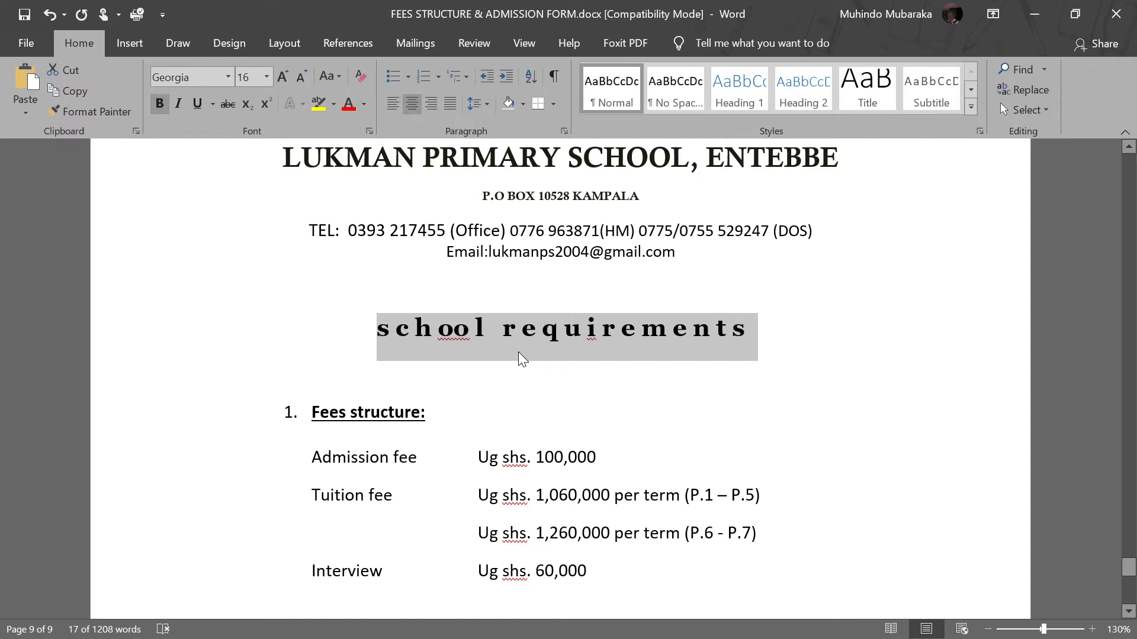
click(483, 367)
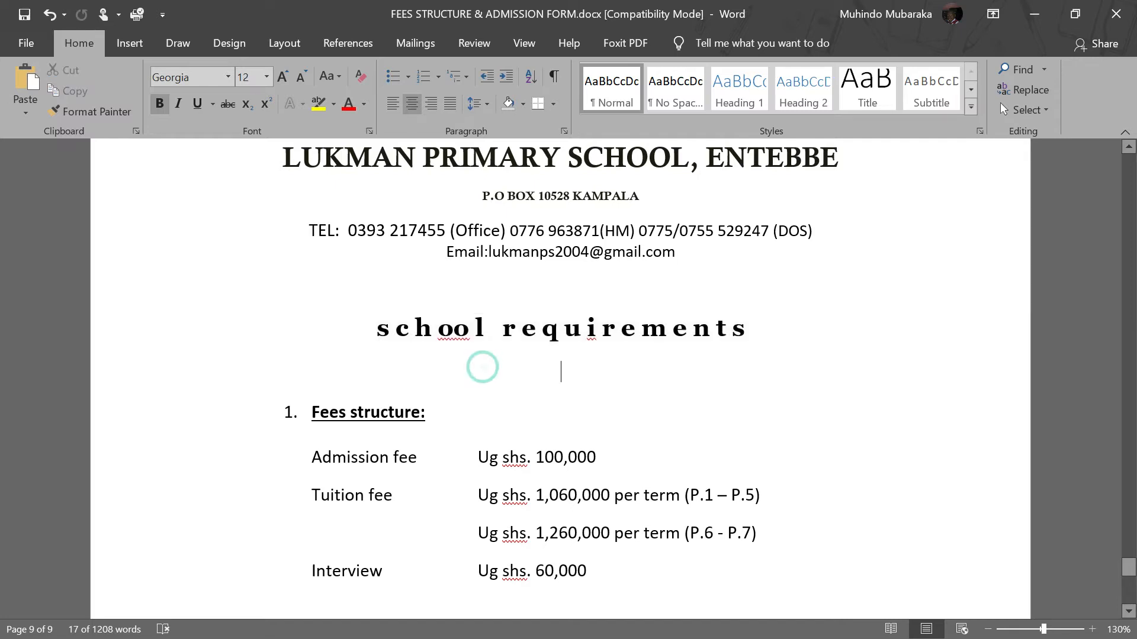
Switch back to the browser, replace the post's title with the lowercase heading and capitalise its first letter.
key(alt+Tab)
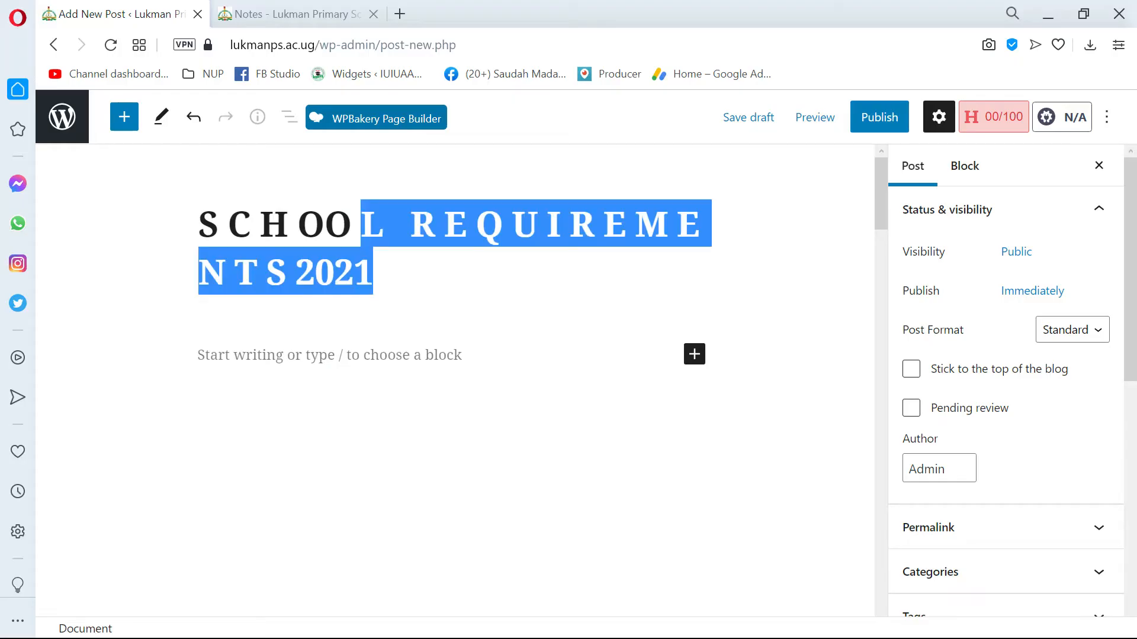
key(ctrl+a)
key(ctrl+v)
click(236, 243)
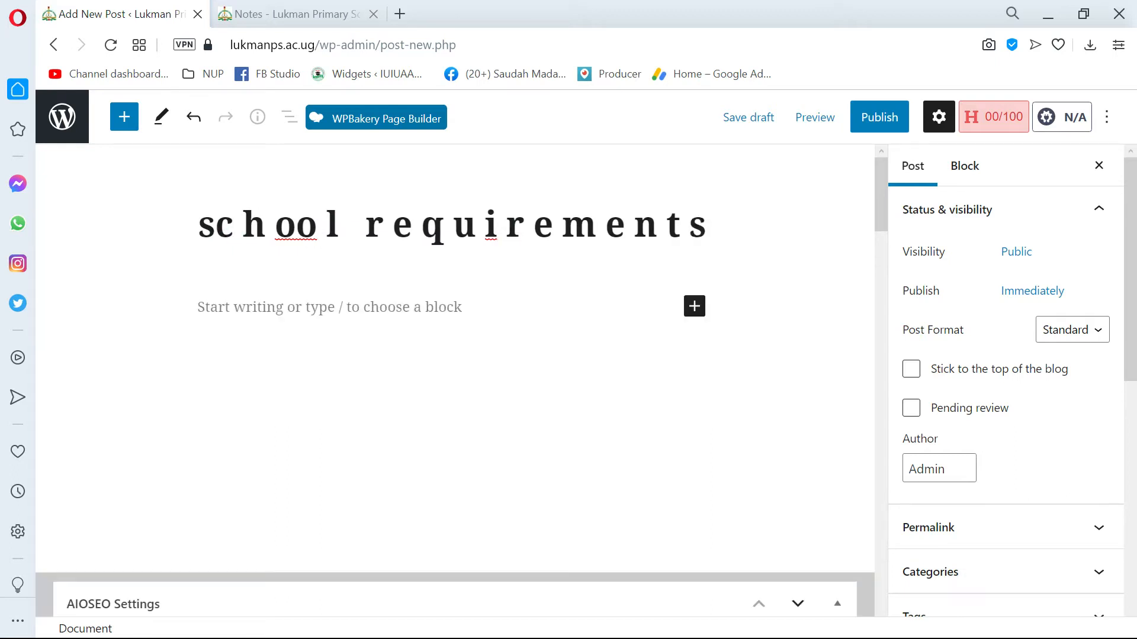
key(BackSpace)
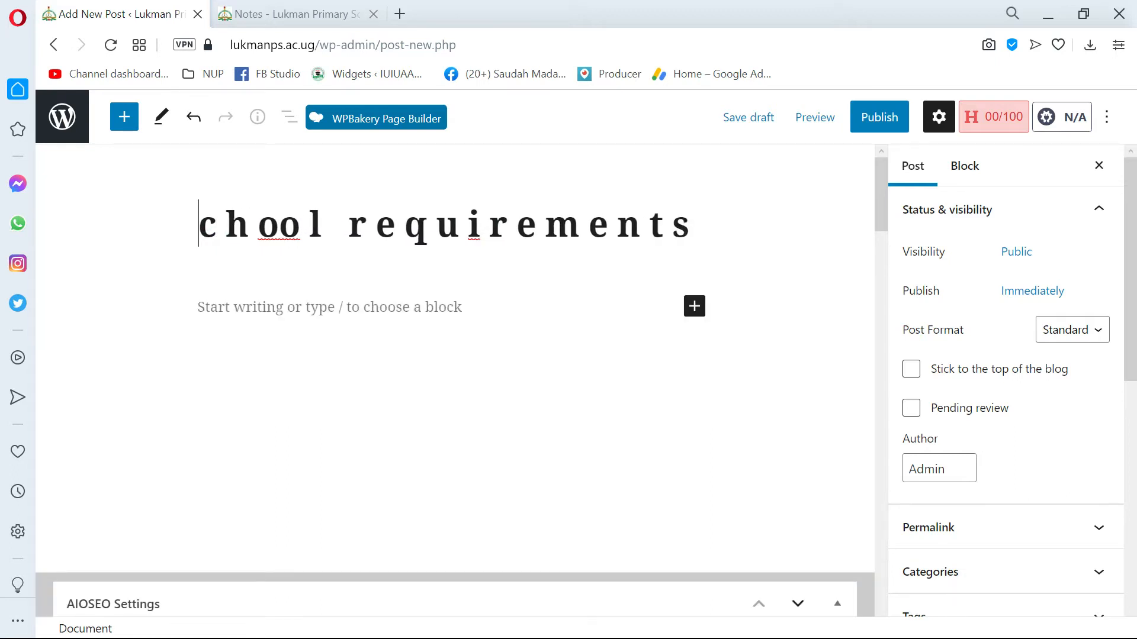
text(S)
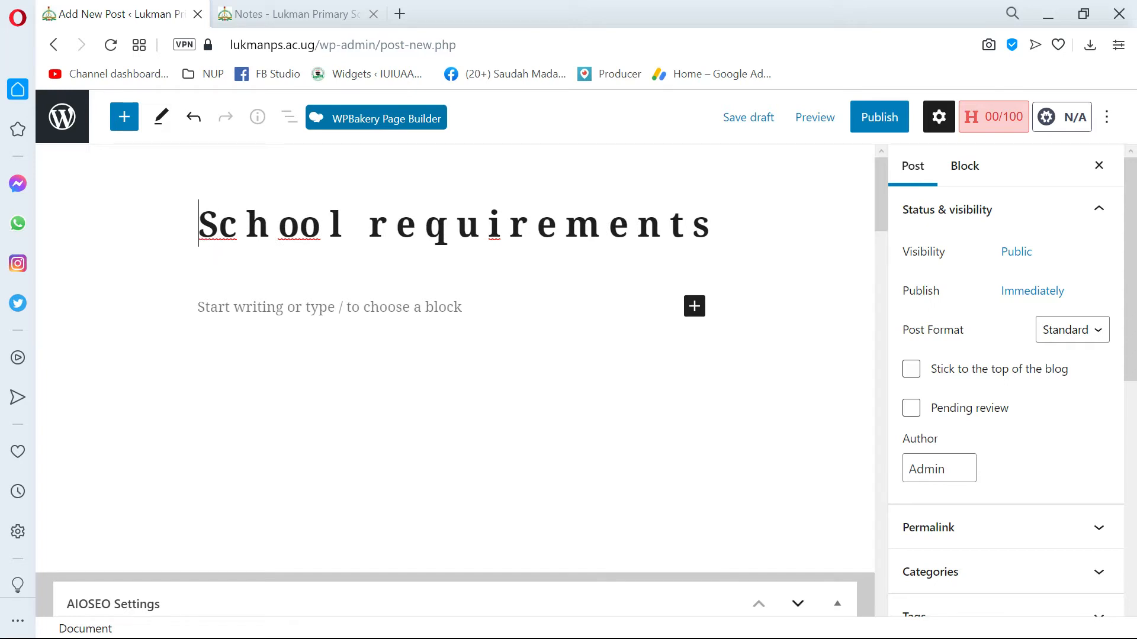
Replace the post's title with "Lukman primary school fees structure - 2021".
key(ctrl+a)
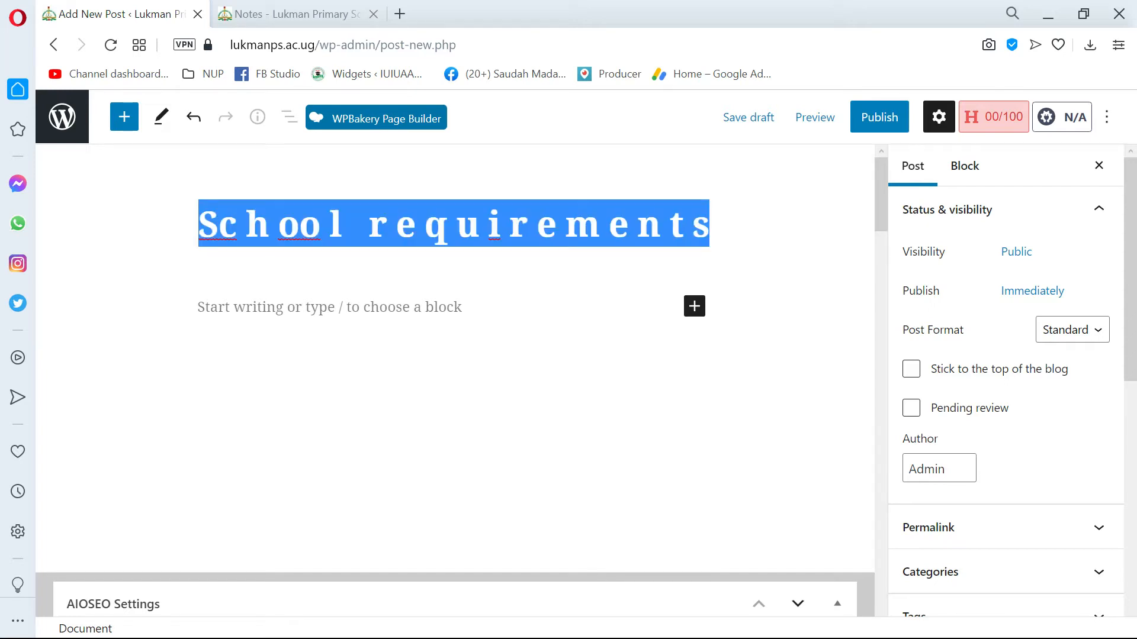
key(BackSpace)
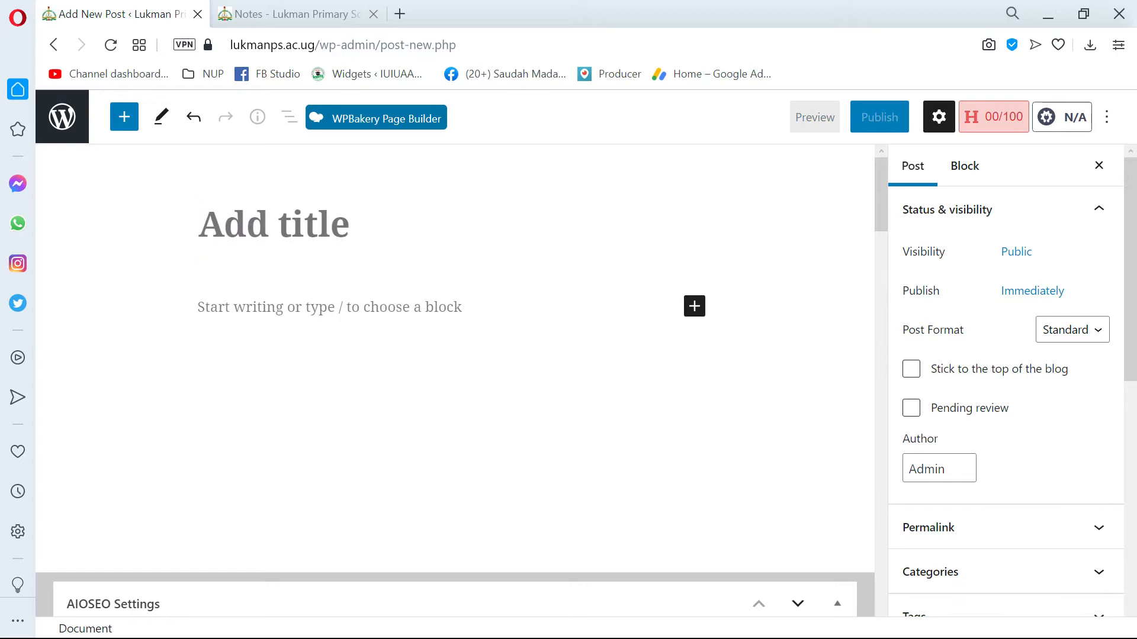
text(Luk,am)
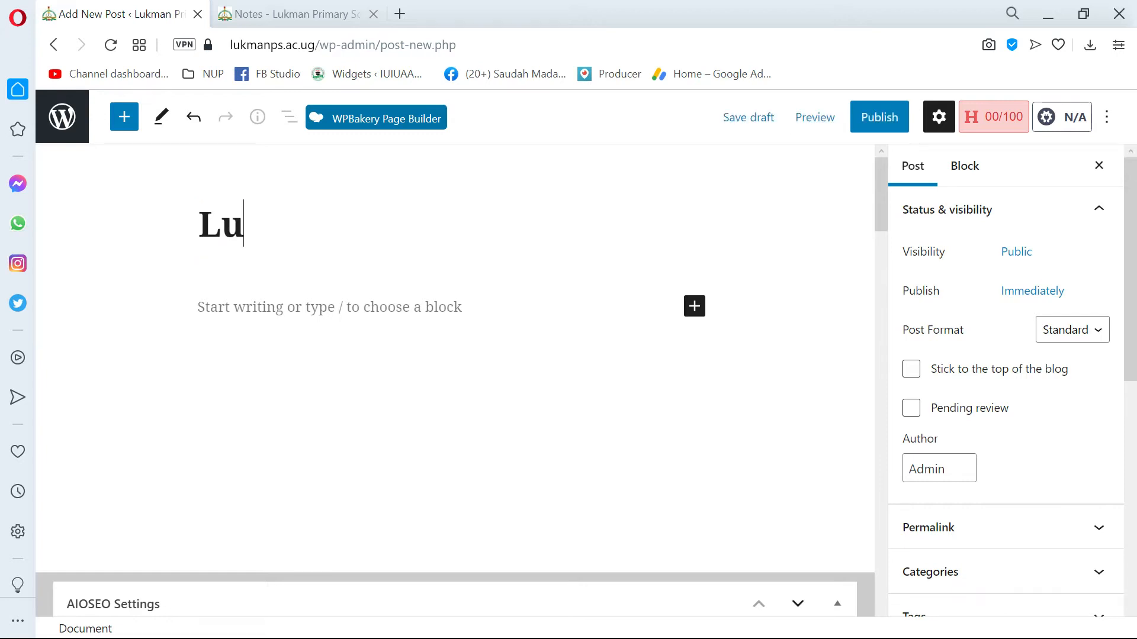
key(BackSpace)
key(BackSpace)
key(BackSpace)
key(BackSpace)
text(m)
key(BackSpace)
text(l)
key(BackSpace)
text(kmna)
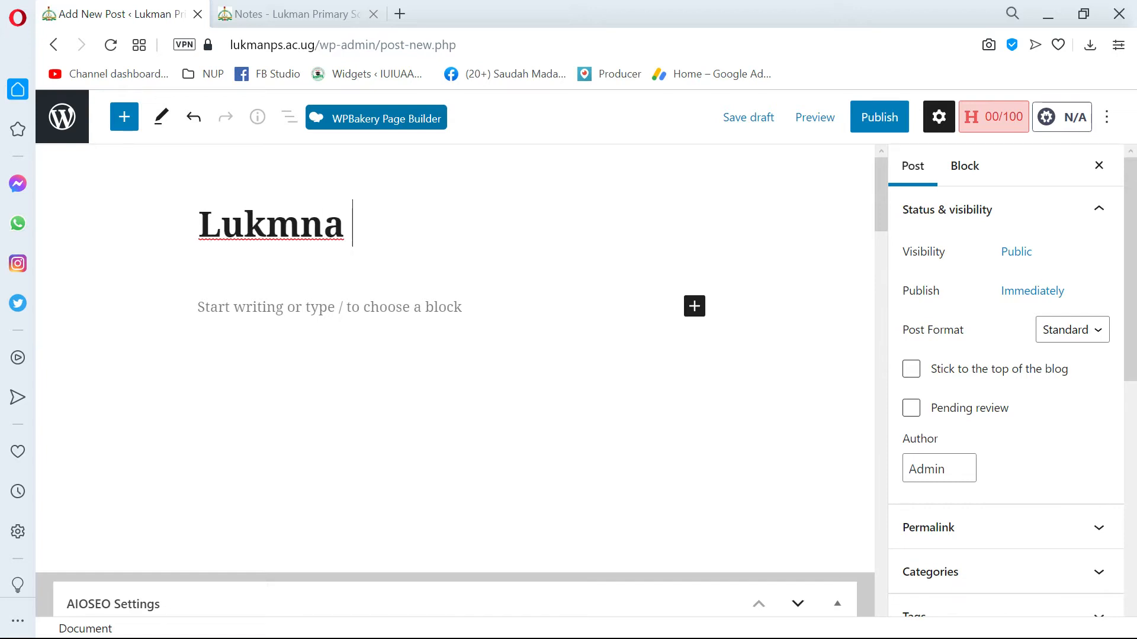
key(BackSpace)
key(BackSpace)
text(an )
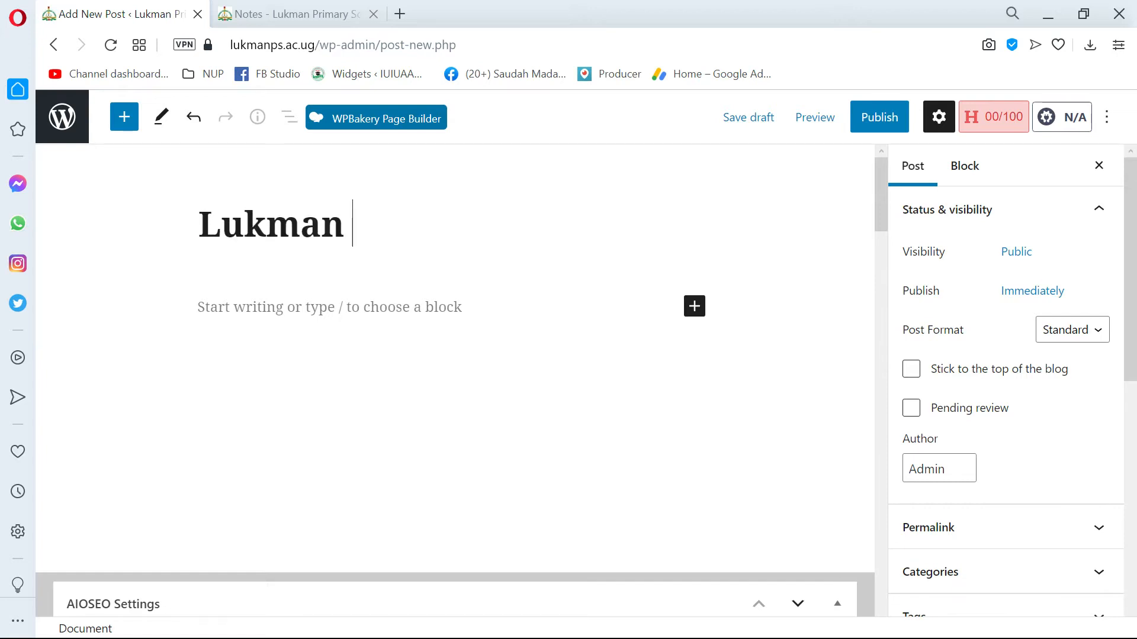
text(primary )
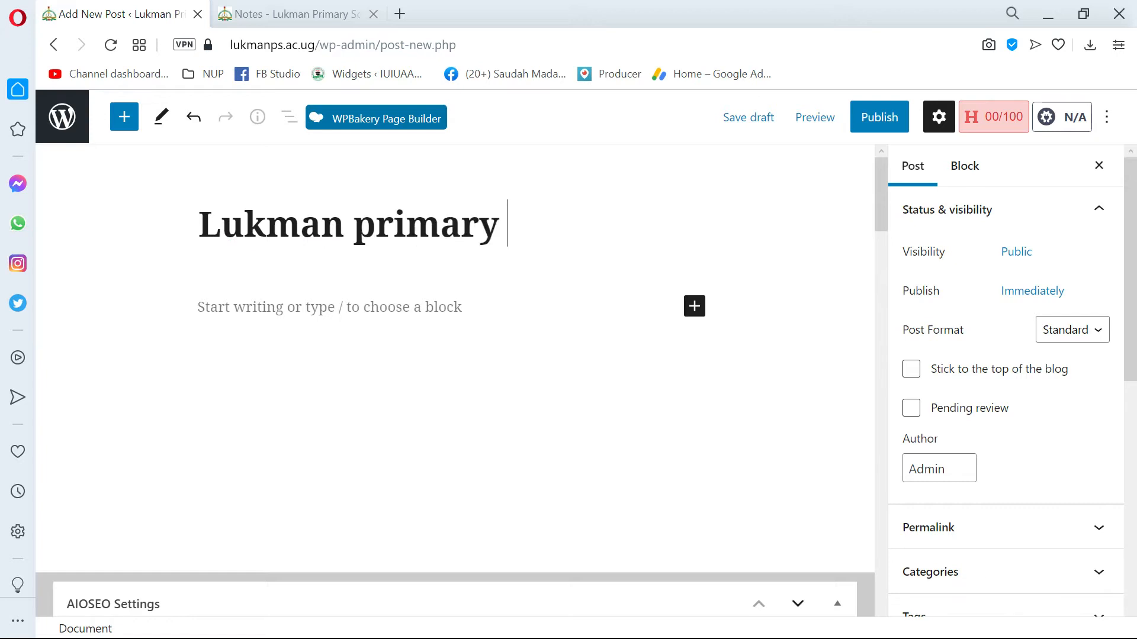
text(school)
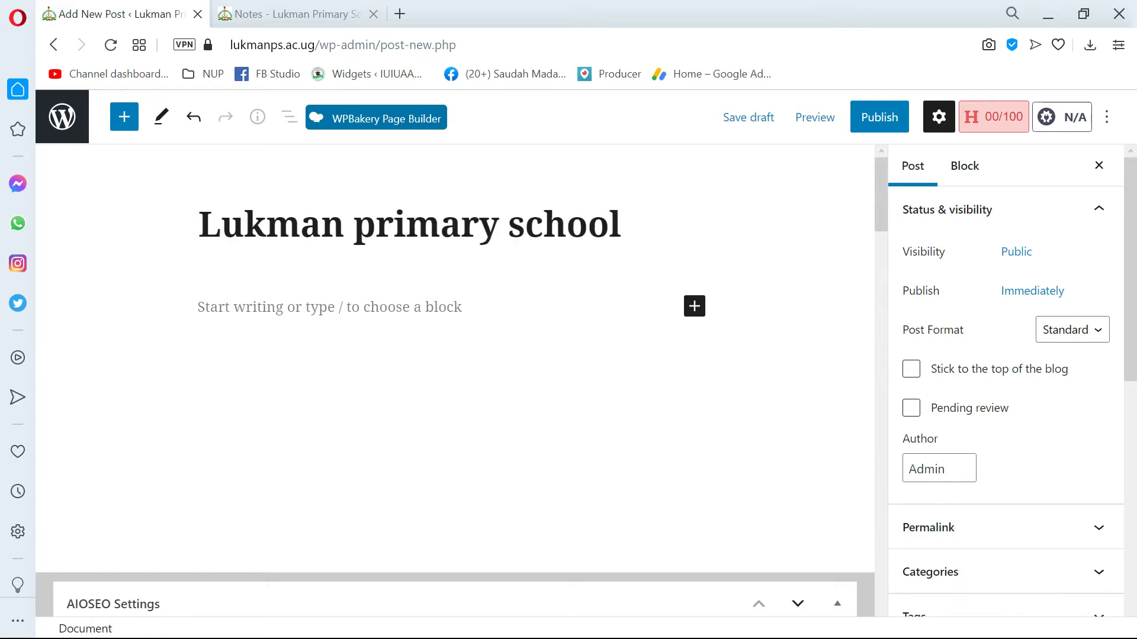
text( fees)
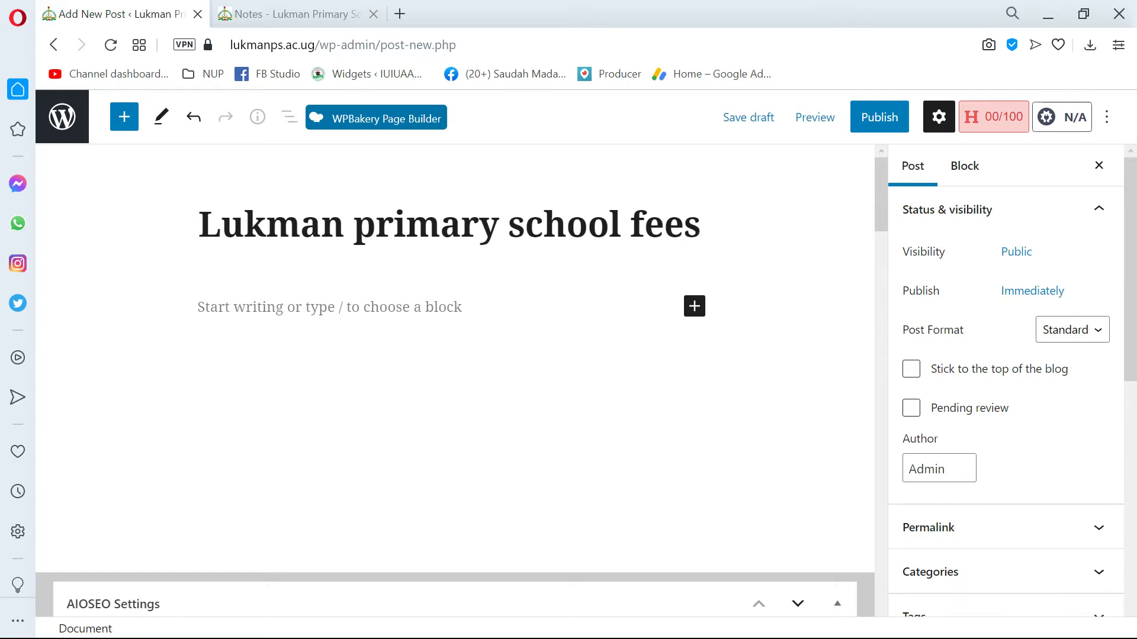
text( structr)
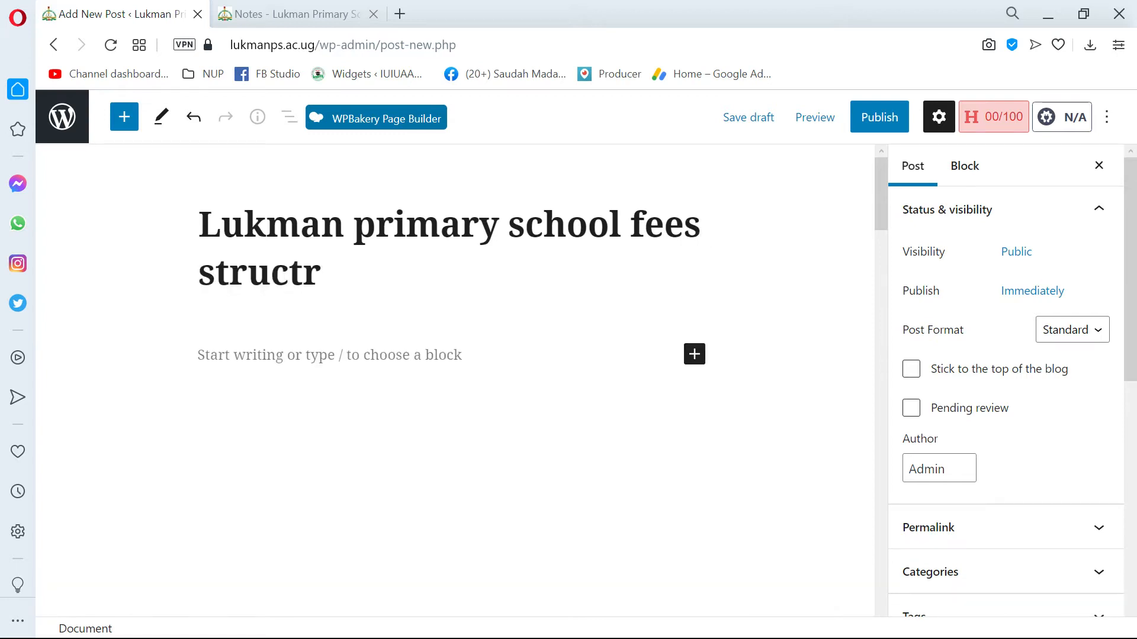
key(BackSpace)
text(ure - 2021)
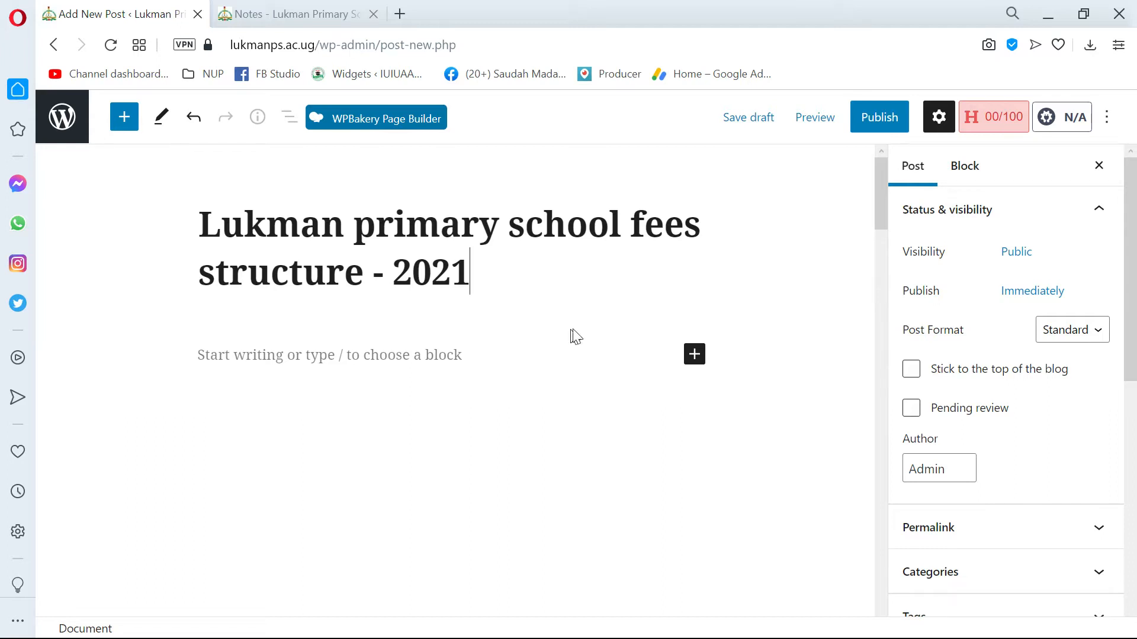
Look over the post settings, from status and visibility to permalink, categories, tags and featured image.
drag(539, 290, 185, 241)
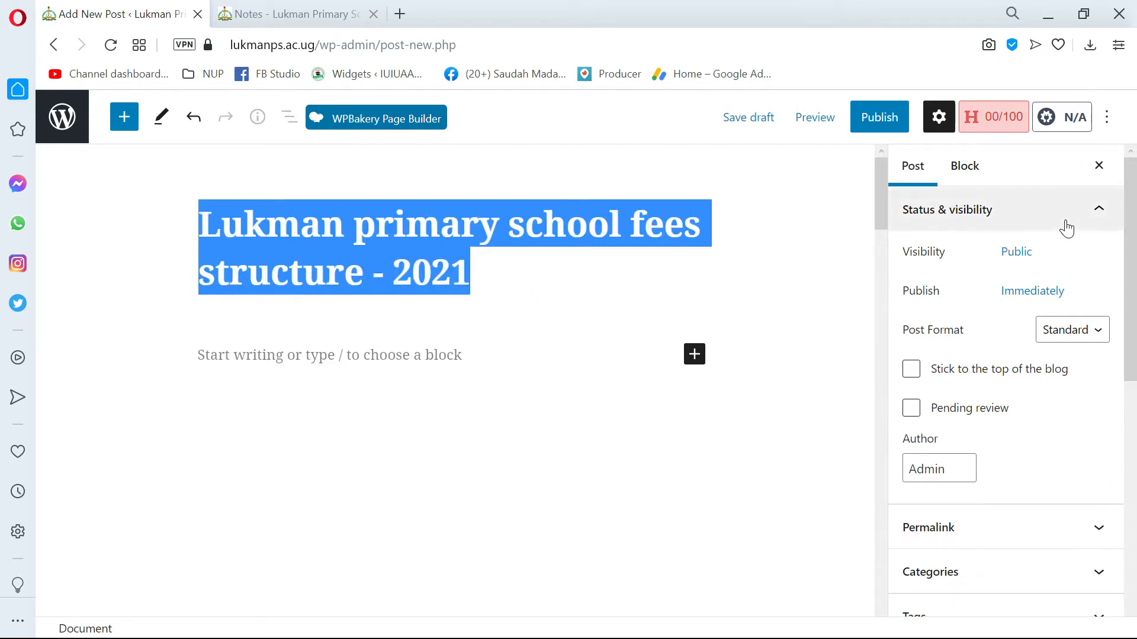
scroll(1007, 397, down, 7)
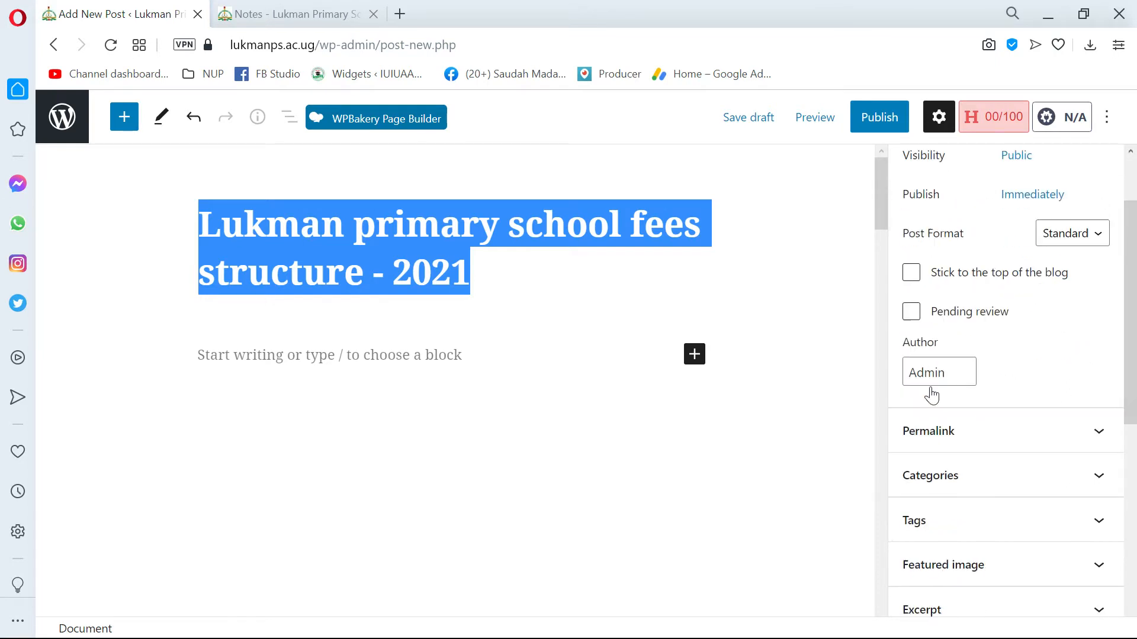
scroll(974, 359, up, 7)
scroll(977, 355, up, 1)
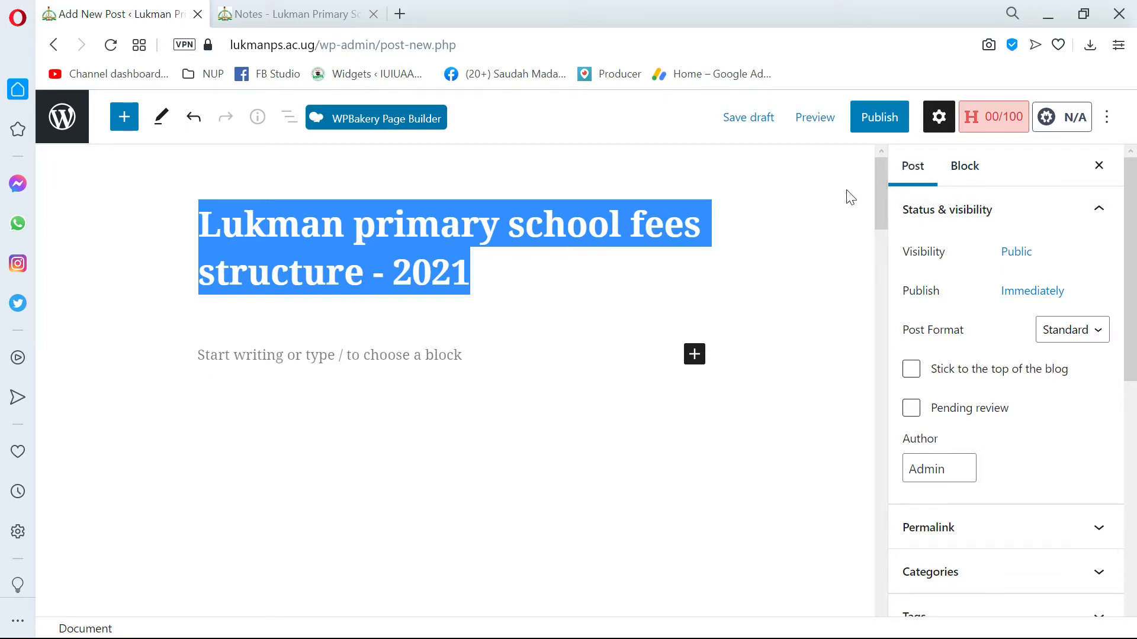
click(914, 171)
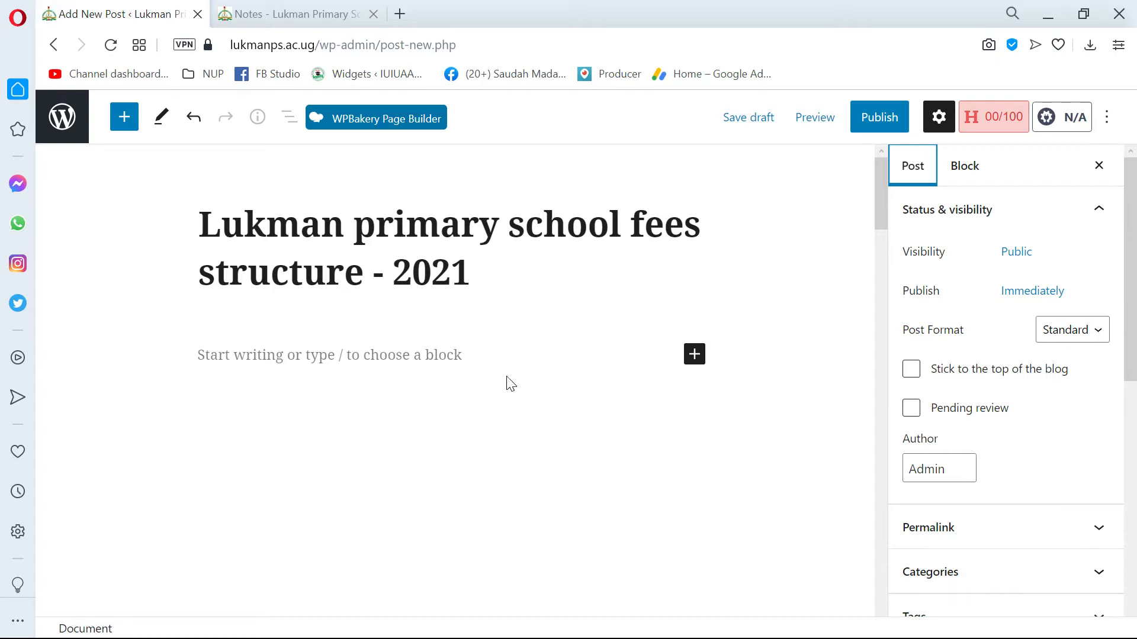
click(910, 167)
Try the Password Protected visibility for the post and set it back to Public.
click(1016, 253)
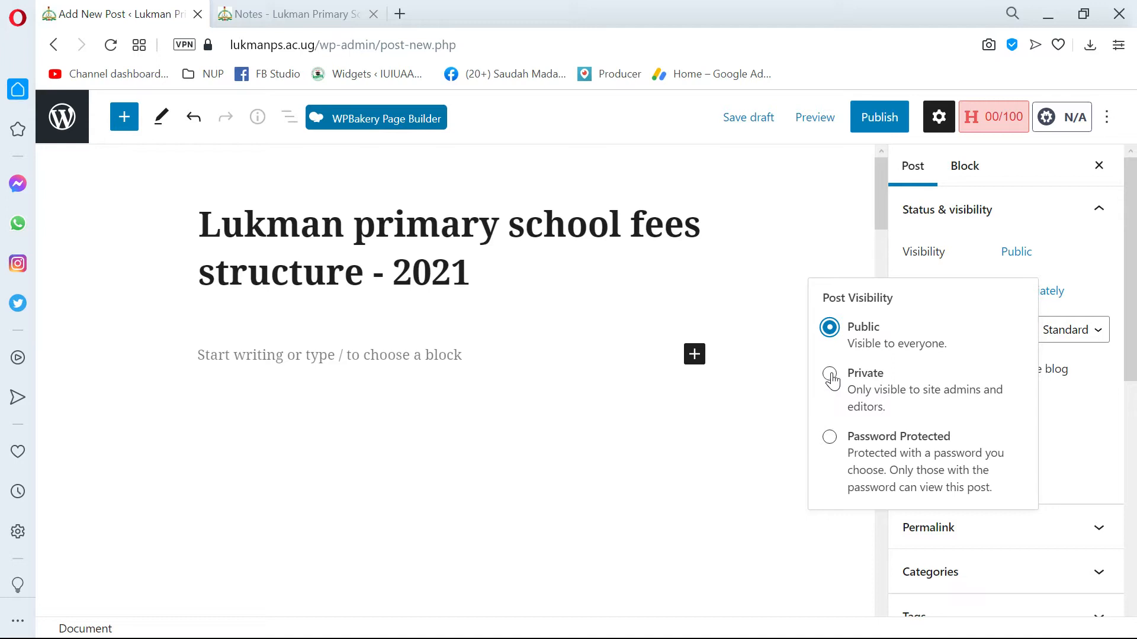
click(831, 449)
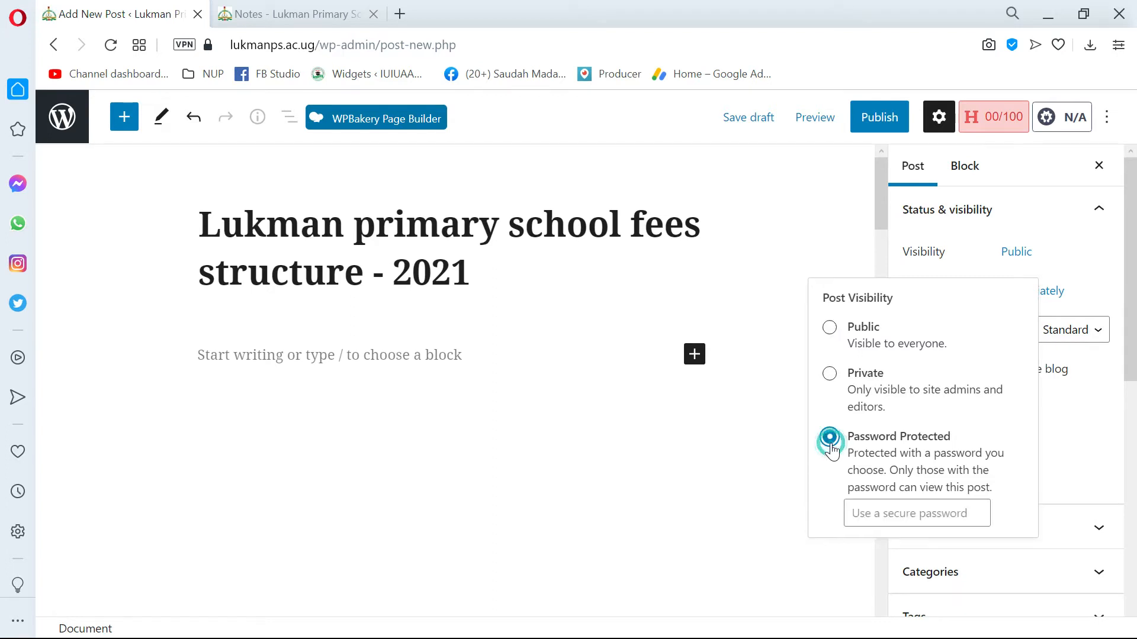
click(875, 512)
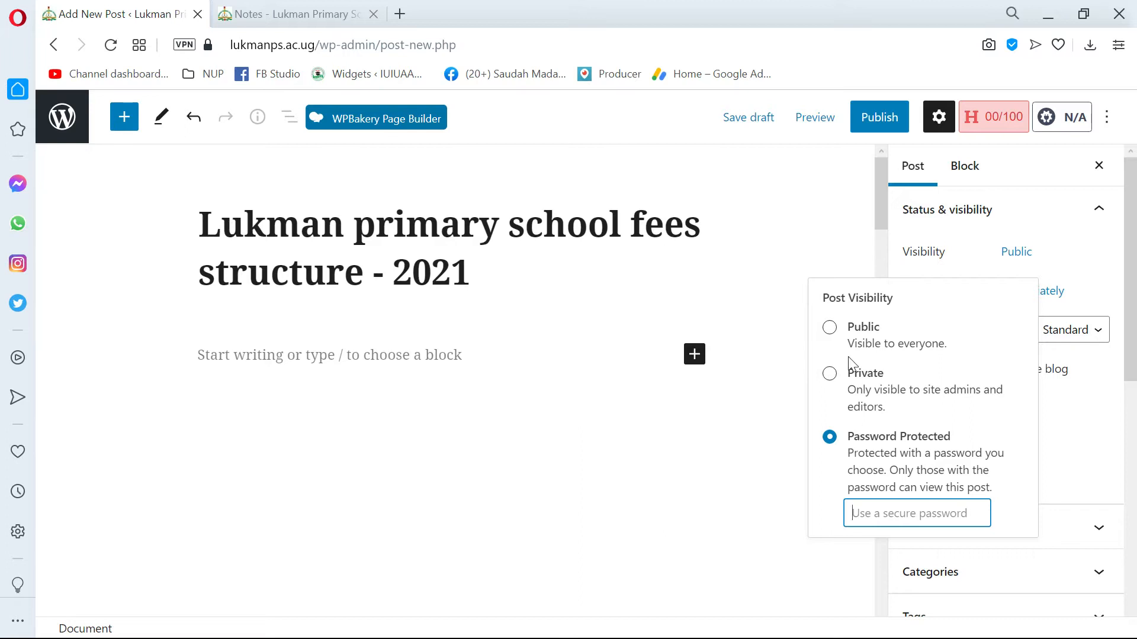
click(830, 329)
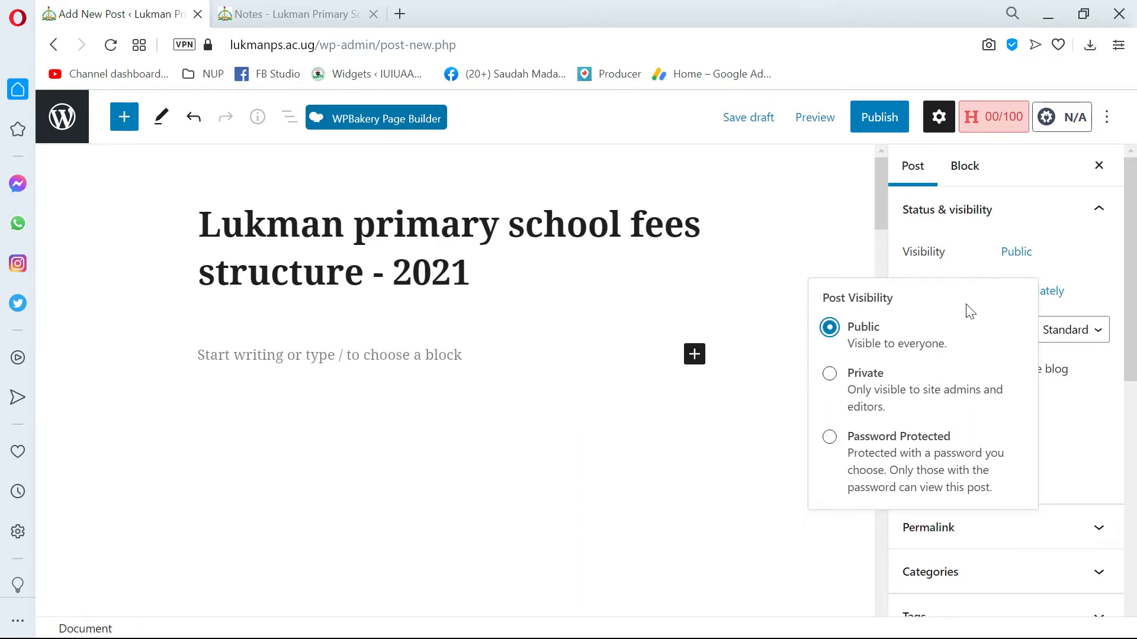
click(953, 259)
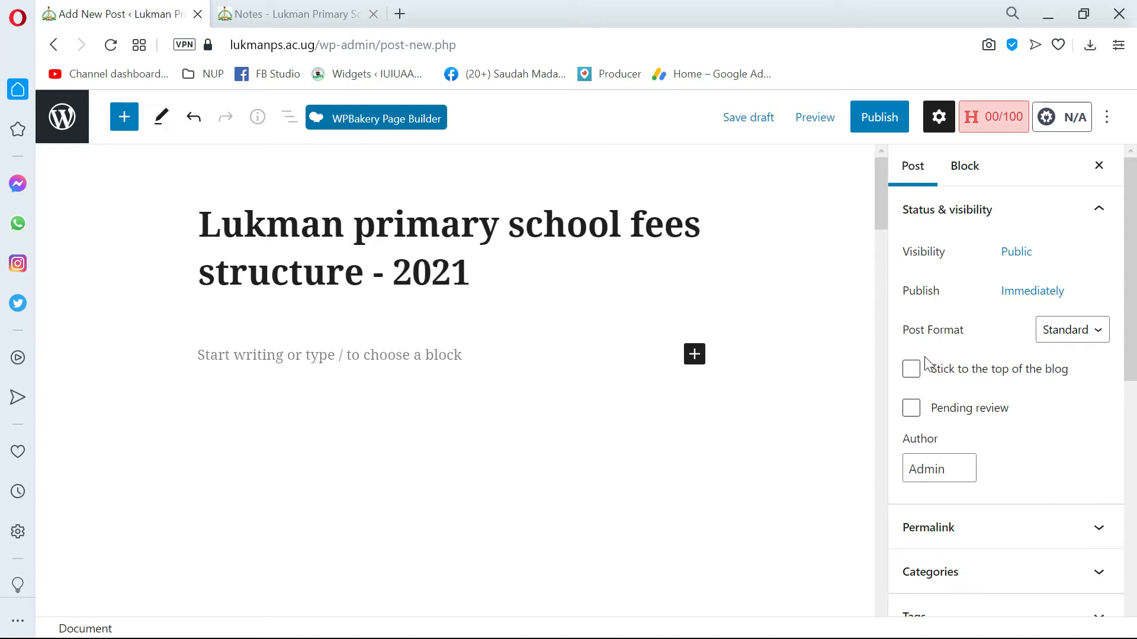
Backdate the post's publish date to December 9, 2020 and reset it to Immediately.
click(1040, 301)
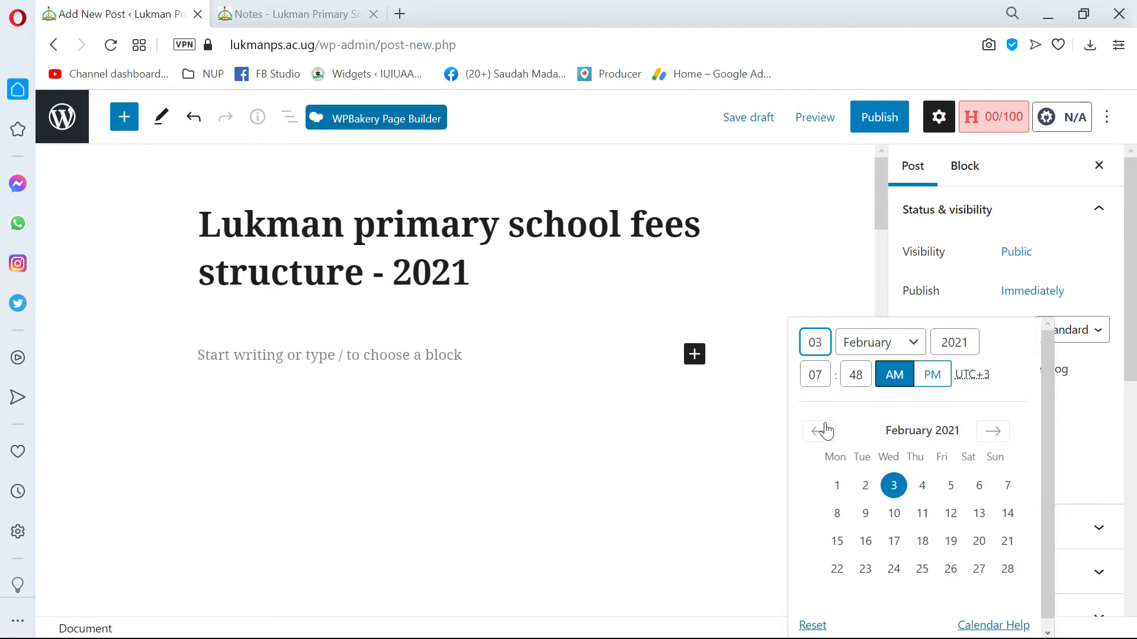
click(818, 432)
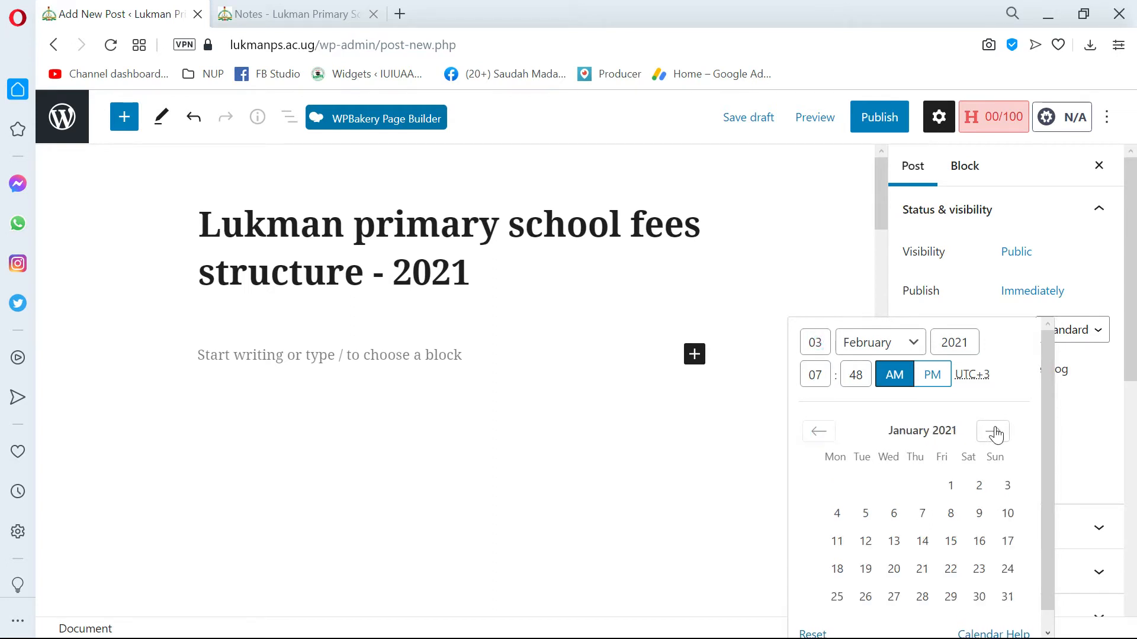
click(818, 432)
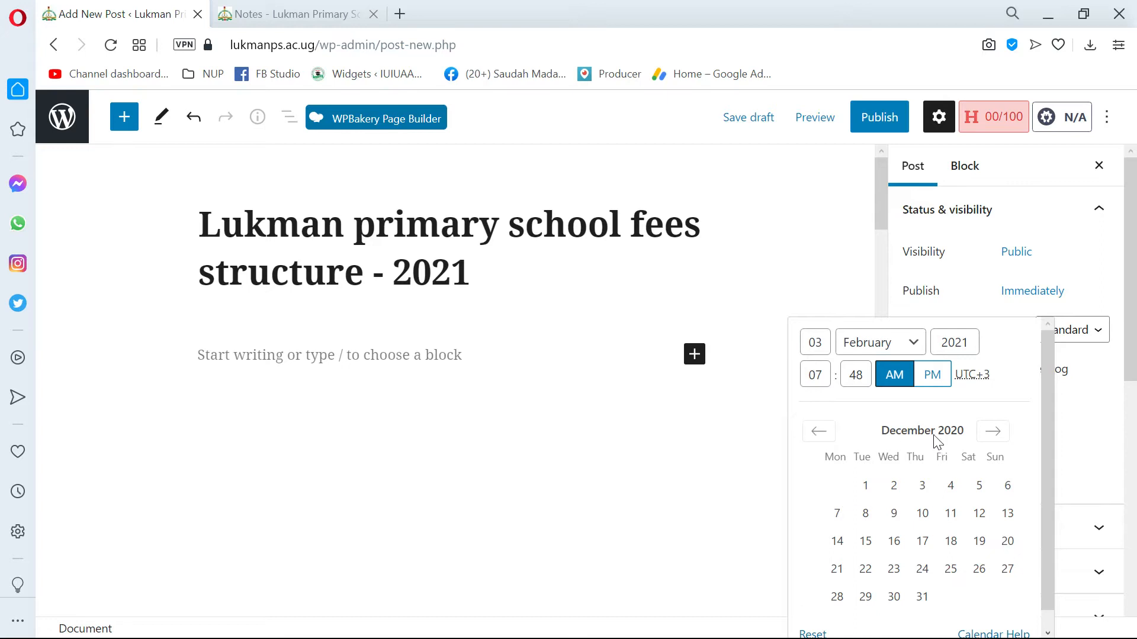
click(892, 517)
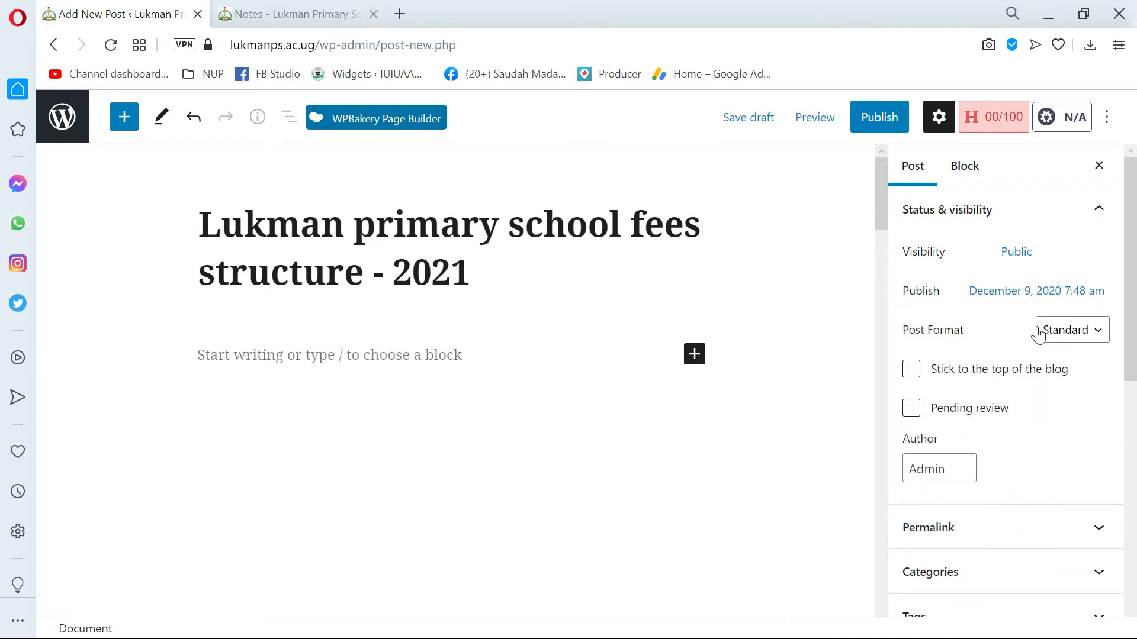
click(986, 298)
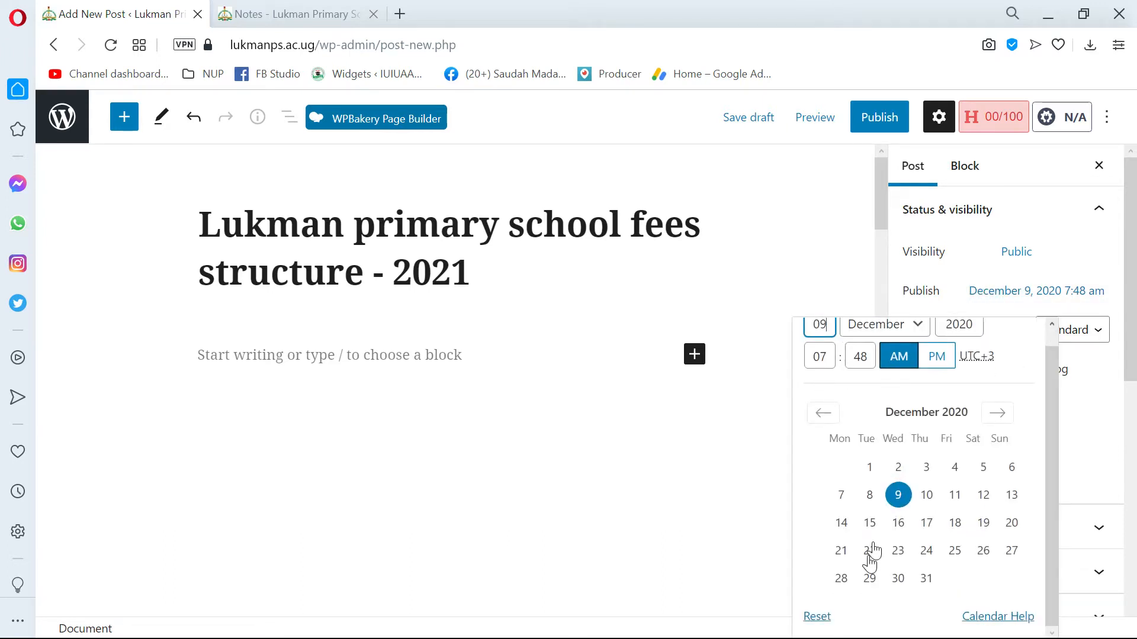
click(816, 620)
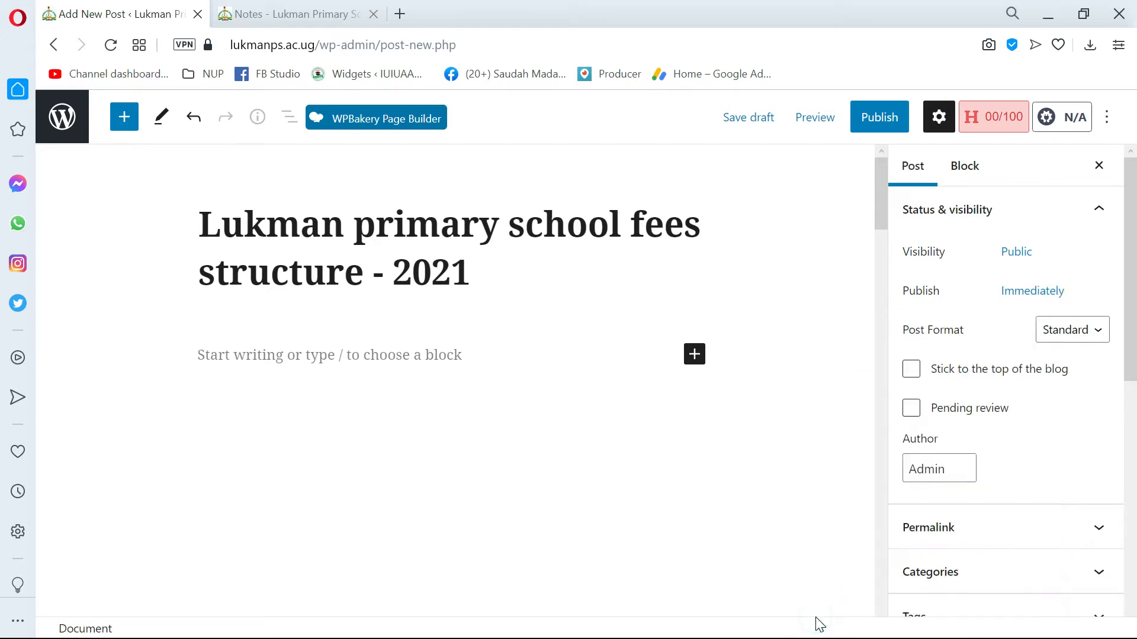
Schedule the post's publish date for May 1, 2021 and reset it to Immediately.
click(1023, 292)
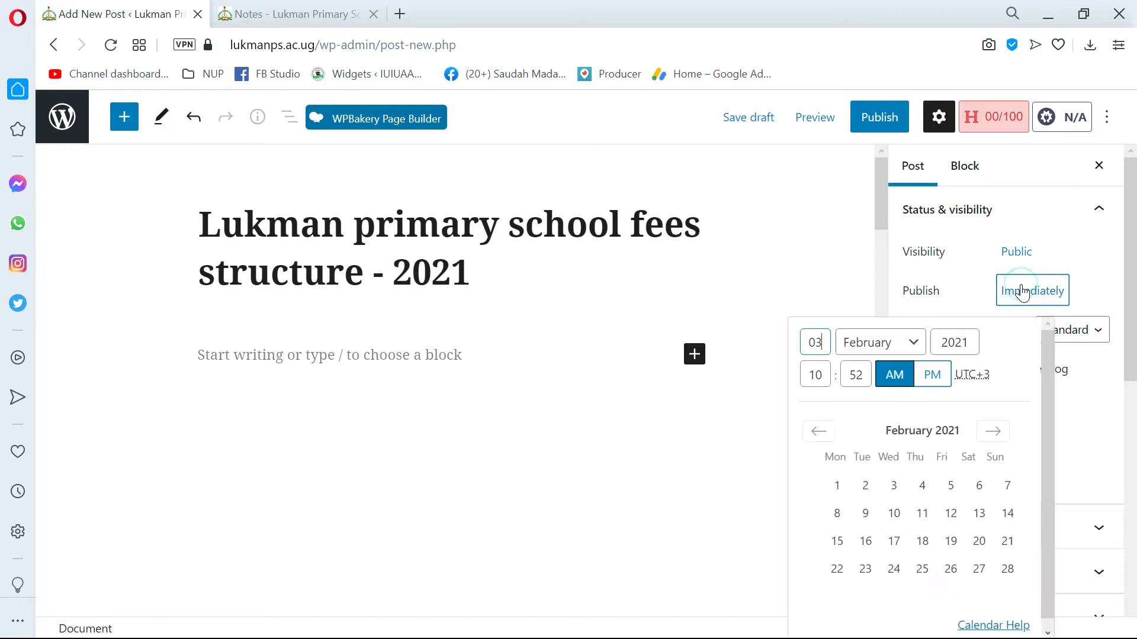
click(993, 433)
click(993, 433)
click(993, 433)
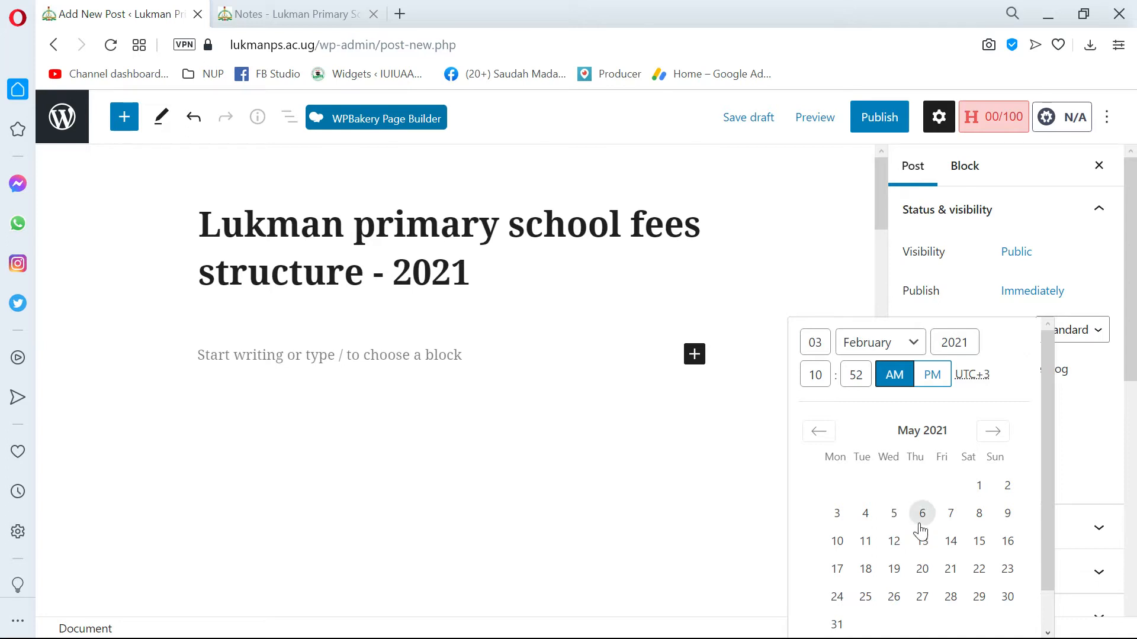
click(979, 489)
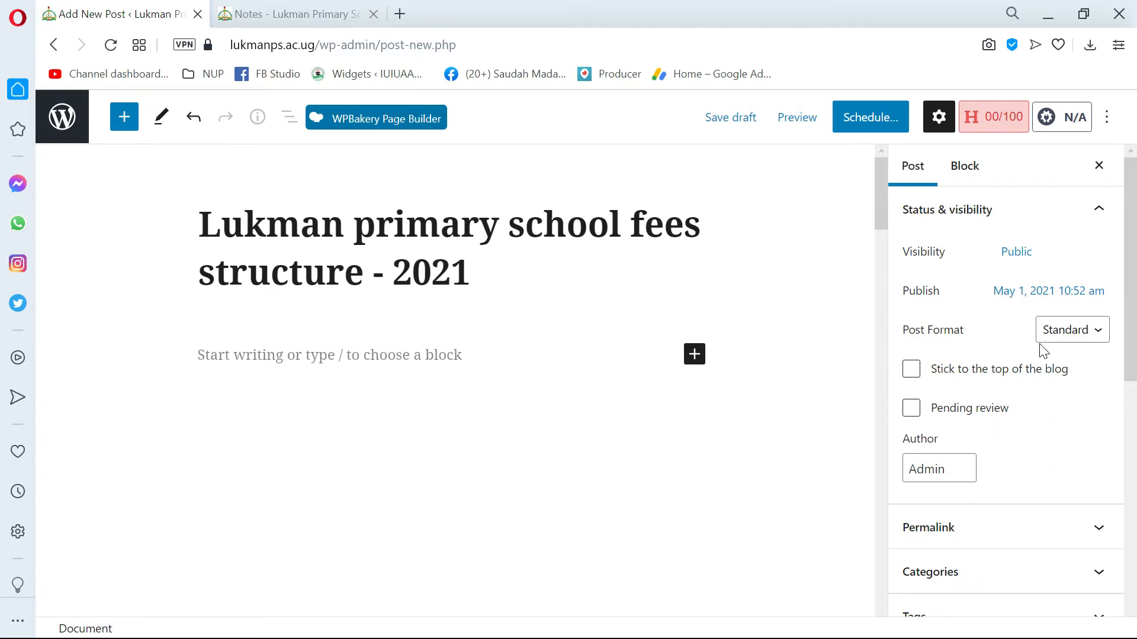
click(1054, 342)
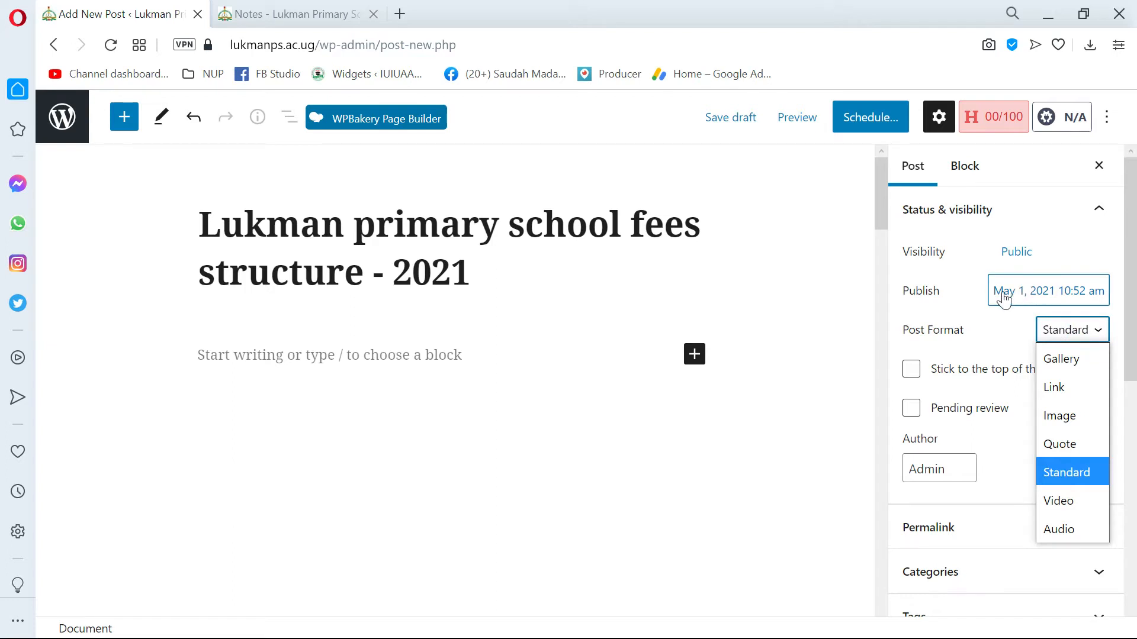
click(956, 298)
click(1003, 290)
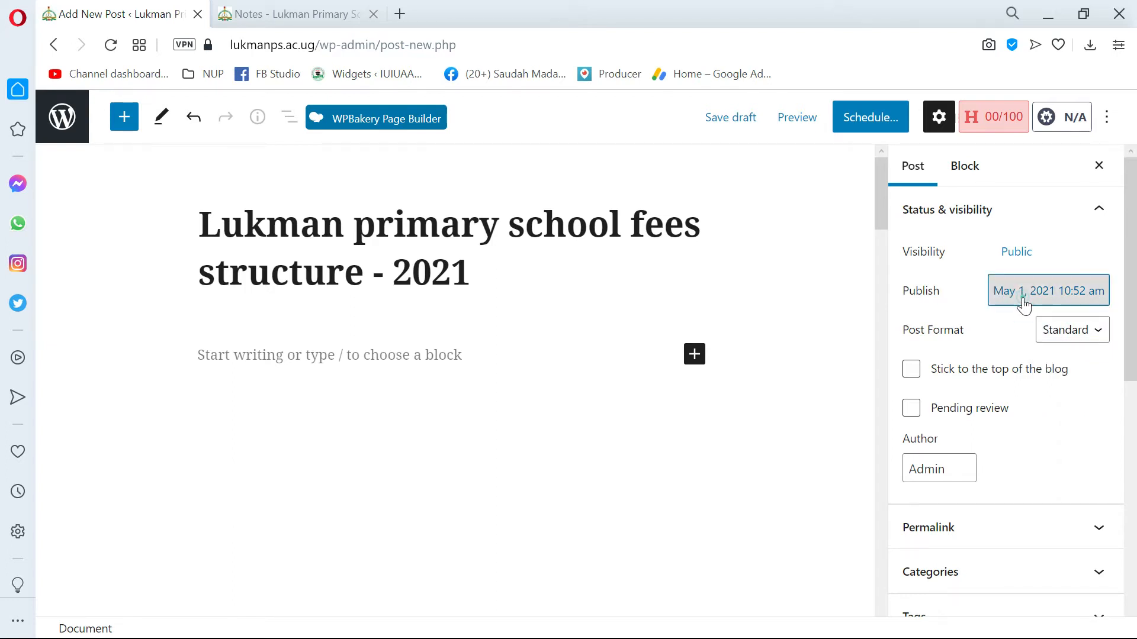
click(1024, 307)
scroll(865, 586, down, 1)
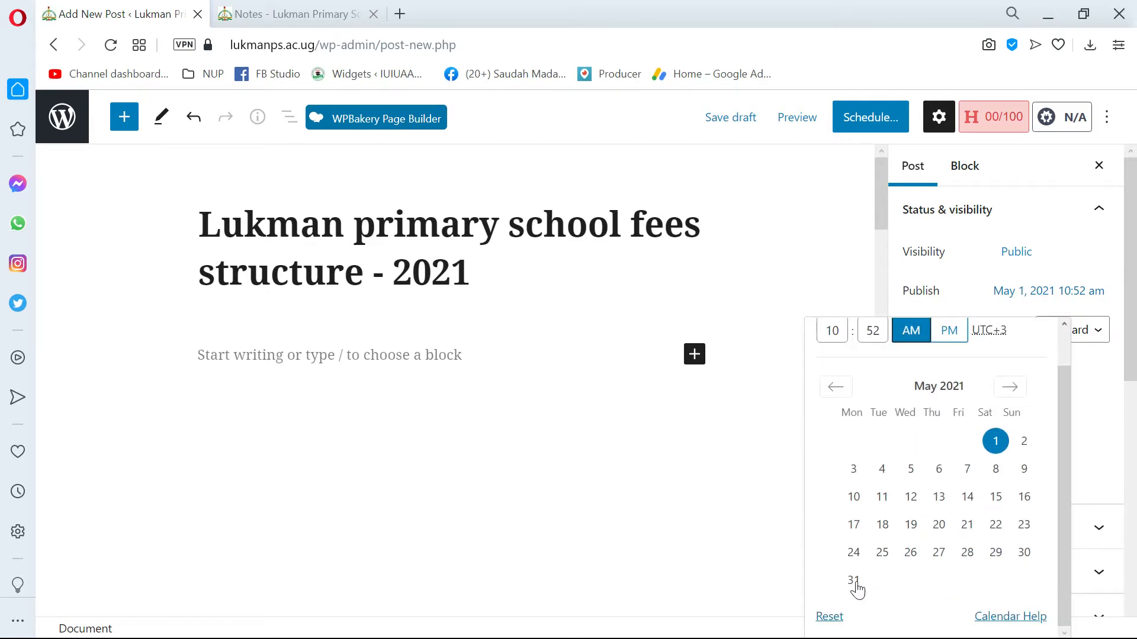
click(834, 617)
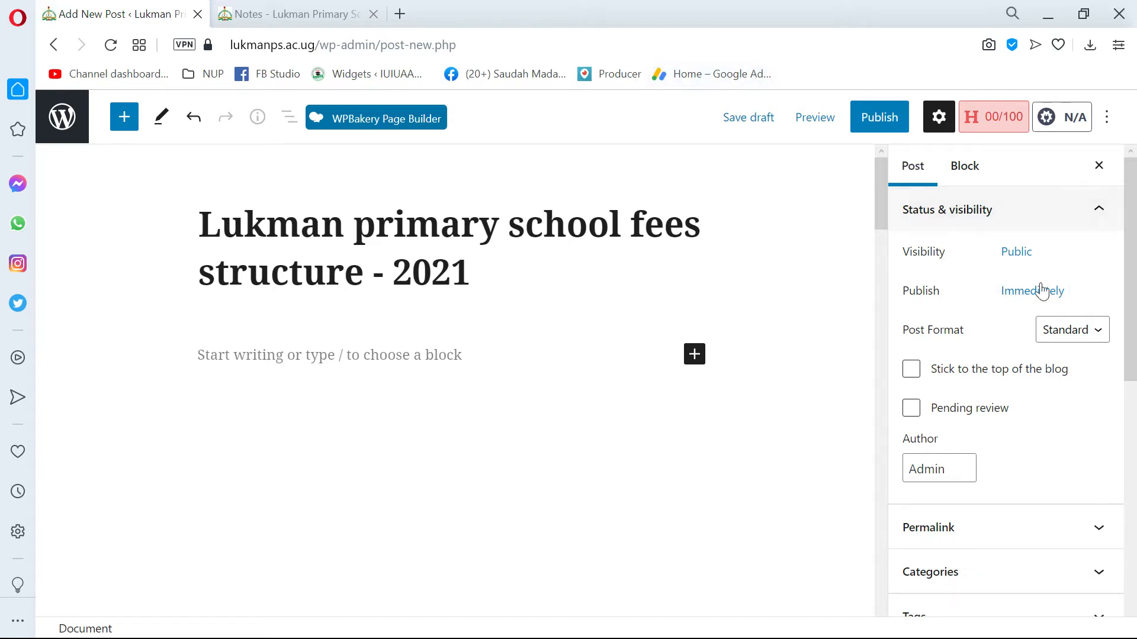
Look over the available post formats, and turn the post's Pending review option on and back off.
click(1083, 336)
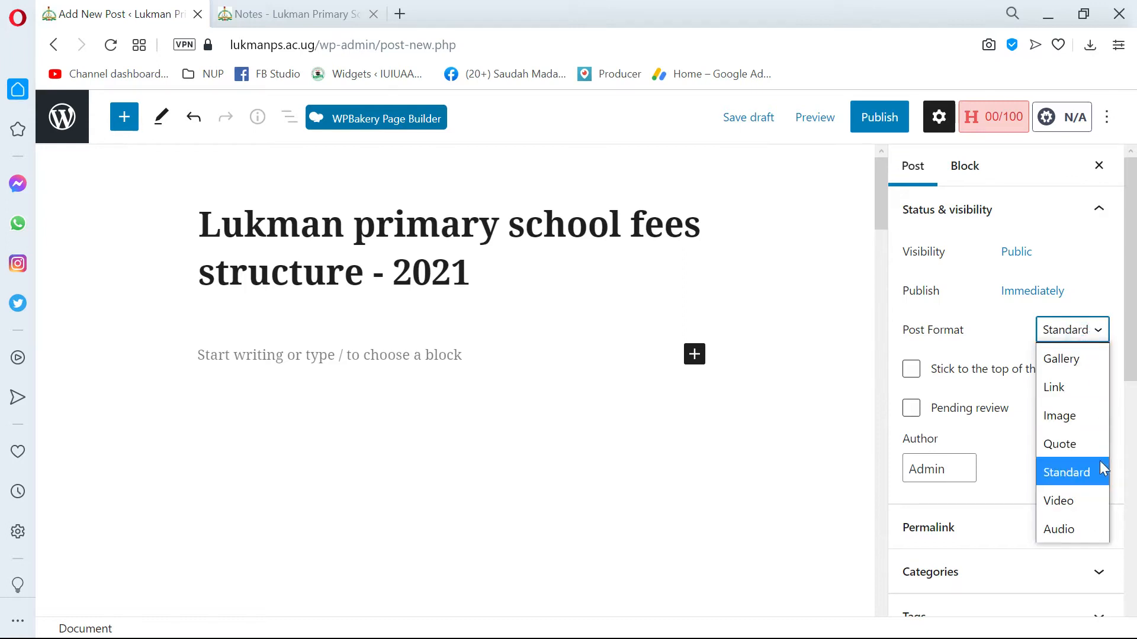
click(992, 346)
scroll(1020, 386, down, 3)
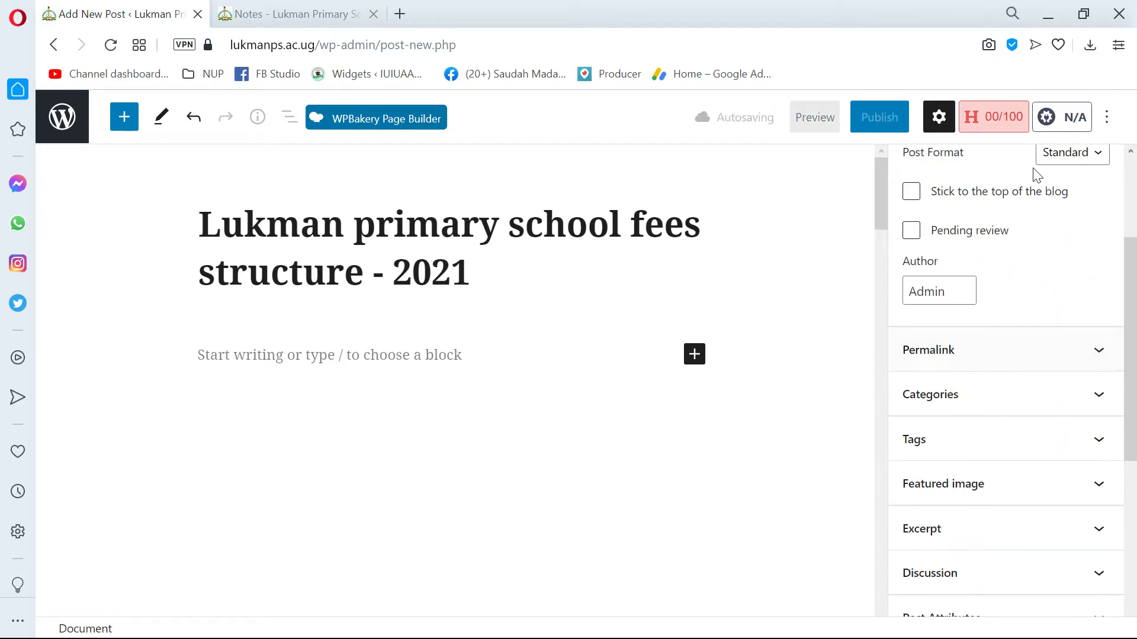
scroll(1047, 223, up, 2)
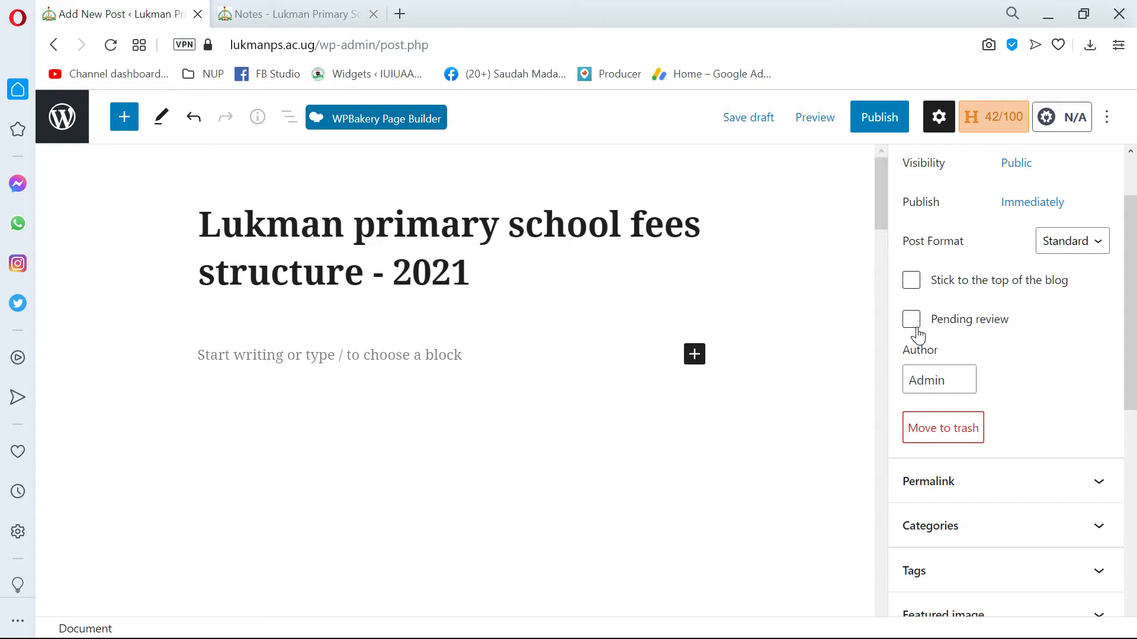
click(914, 321)
click(918, 323)
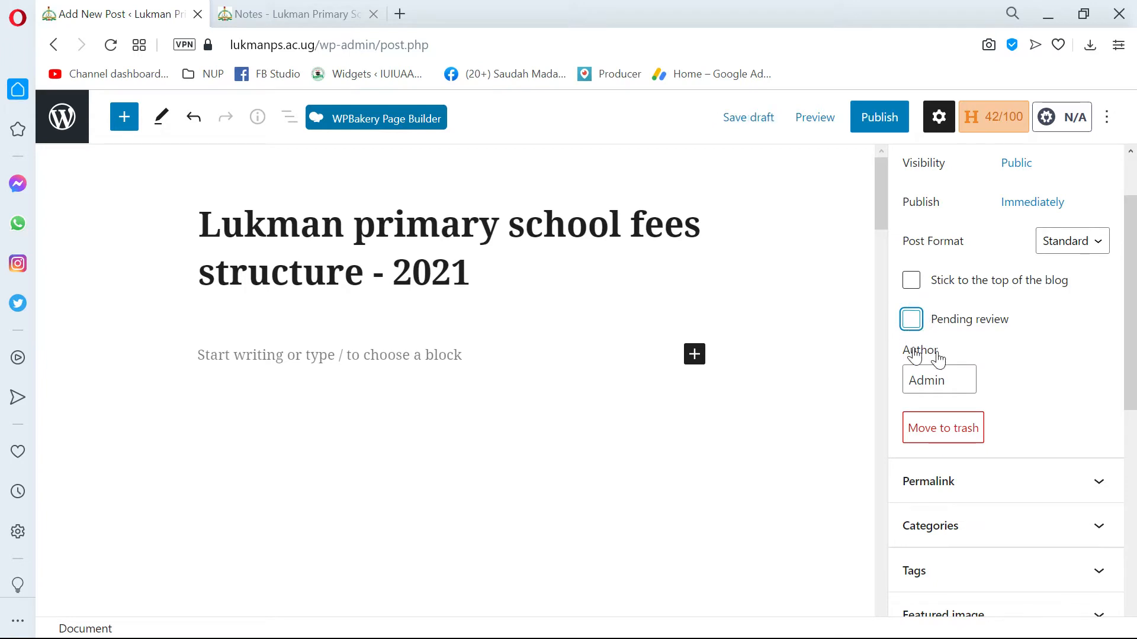
Examine the post's permalink in the post settings and collapse that section again.
scroll(935, 373, down, 2)
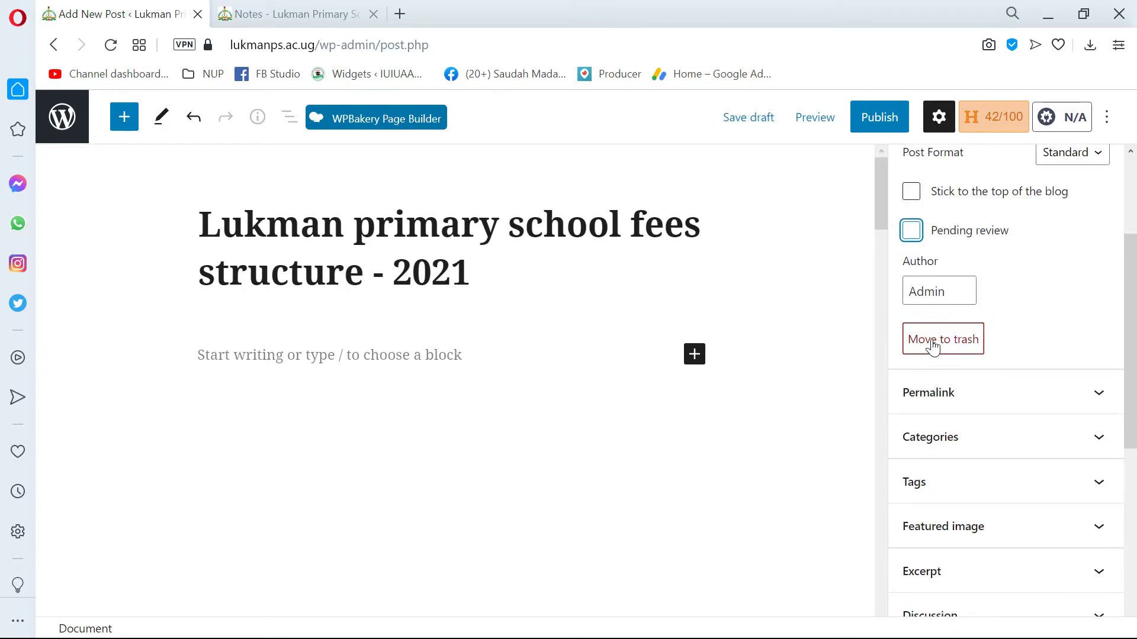
scroll(947, 367, down, 2)
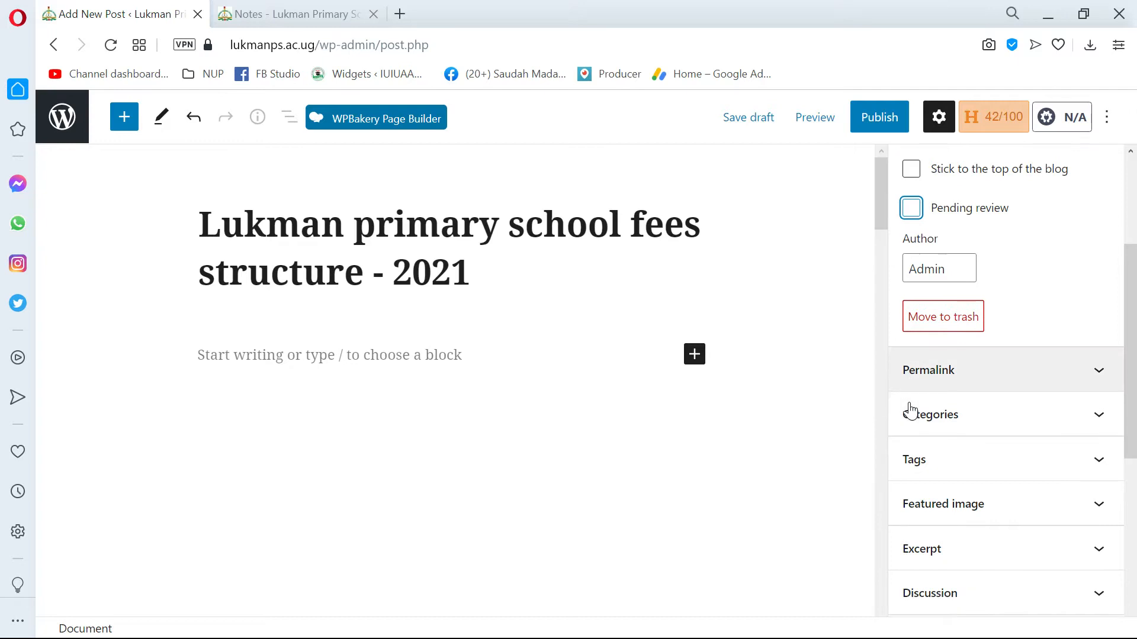
click(948, 314)
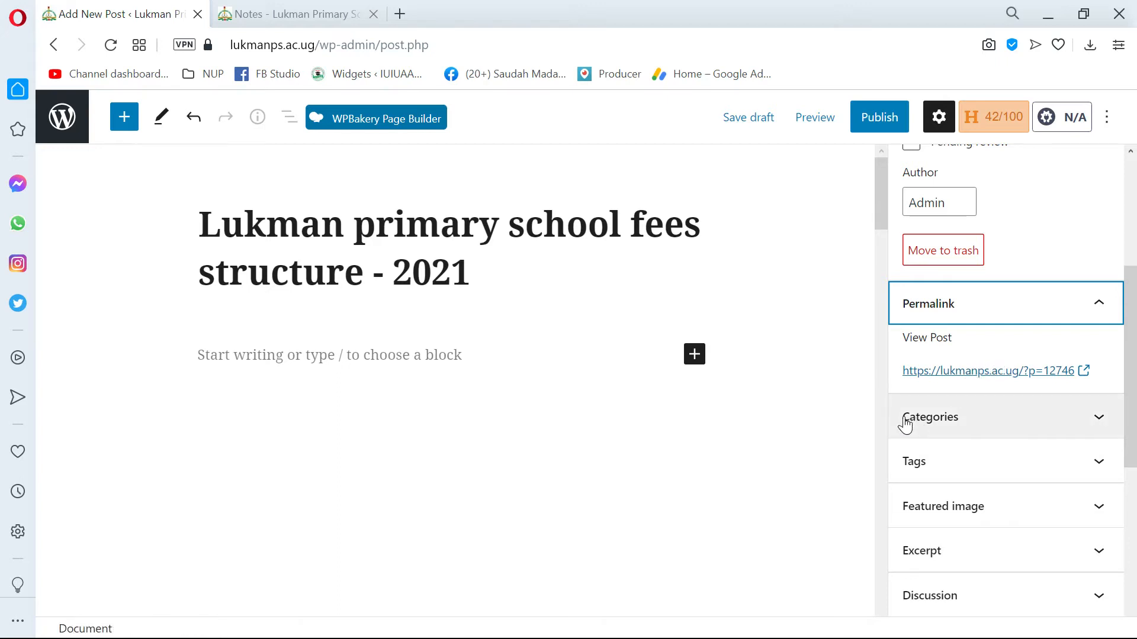
click(1001, 314)
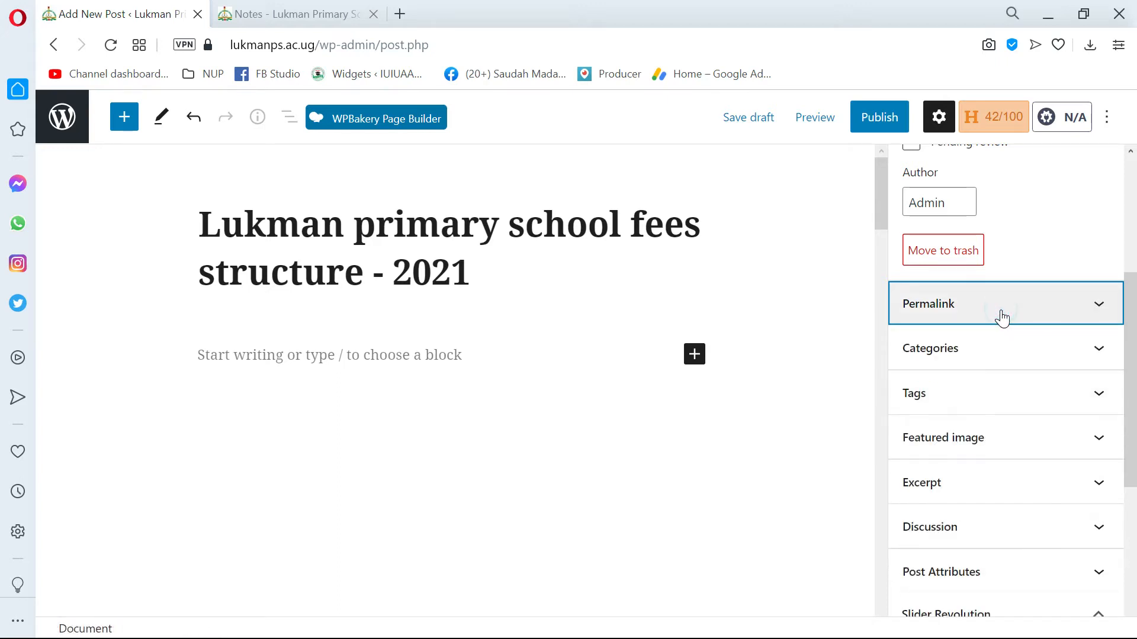
Expand the list of categories available for the fees structure post.
click(974, 363)
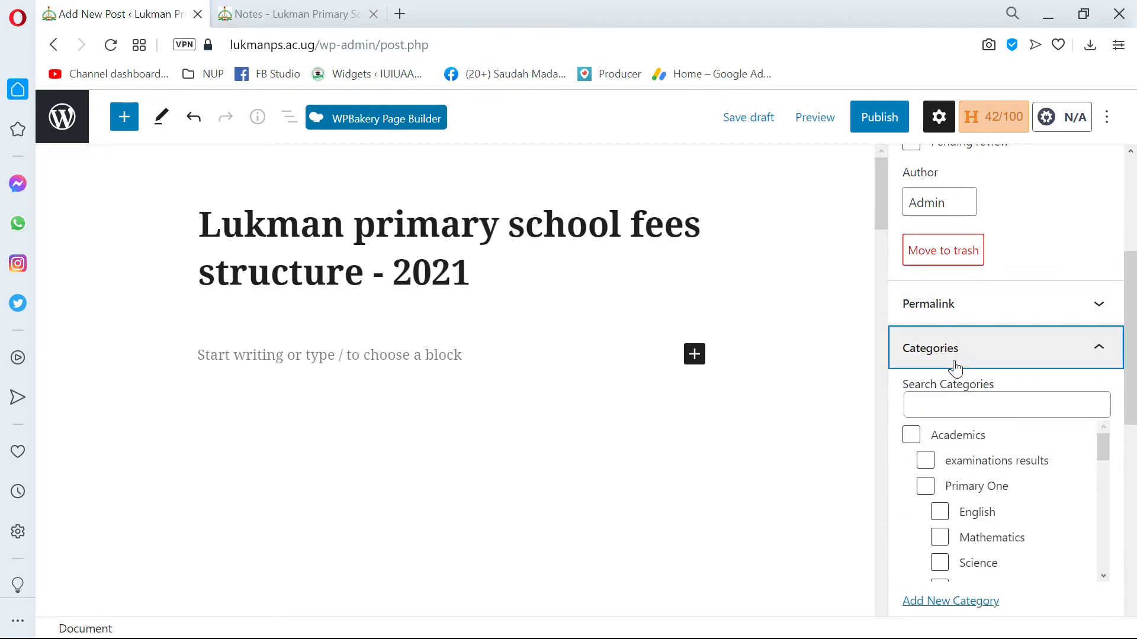
scroll(955, 367, down, 2)
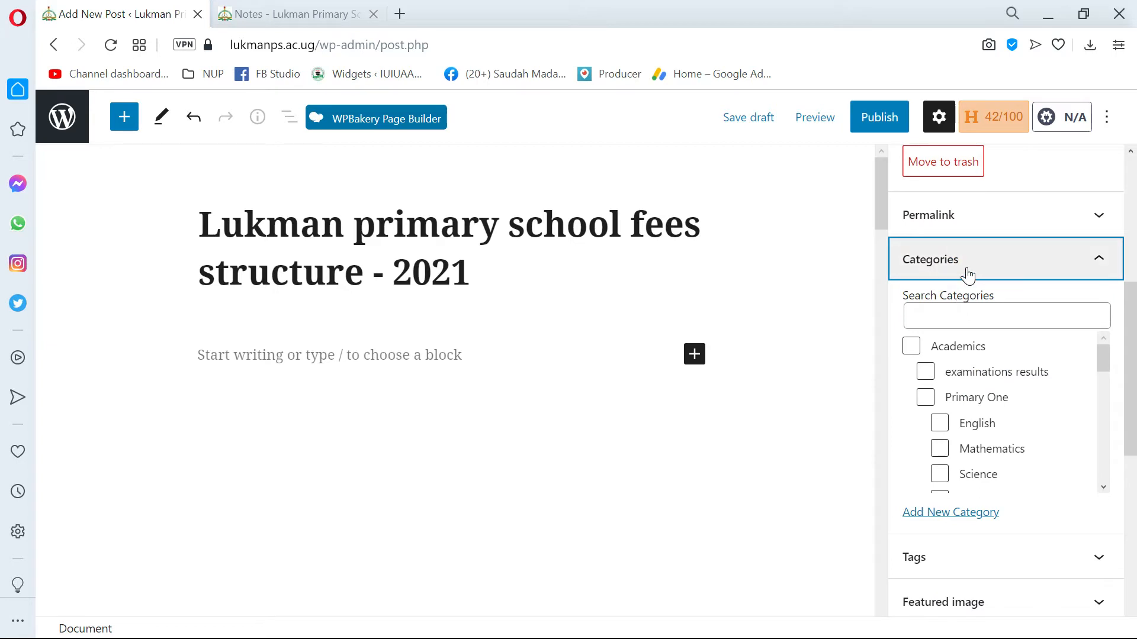
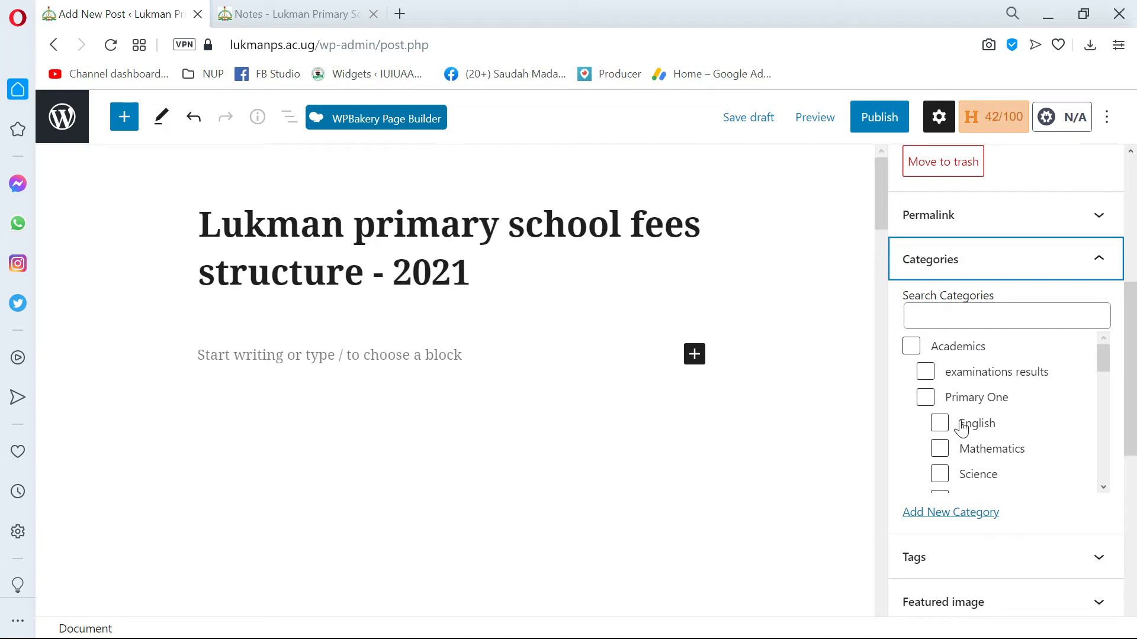
Find the News category in the list and assign the fees structure post to it.
click(939, 316)
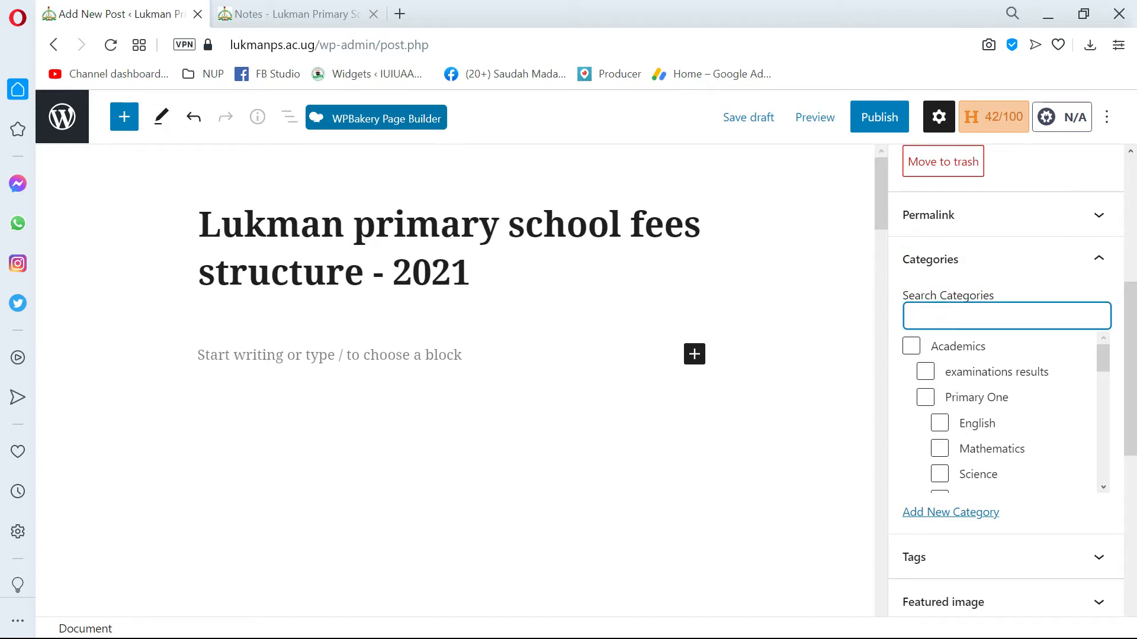
scroll(977, 426, down, 5)
scroll(978, 435, down, 6)
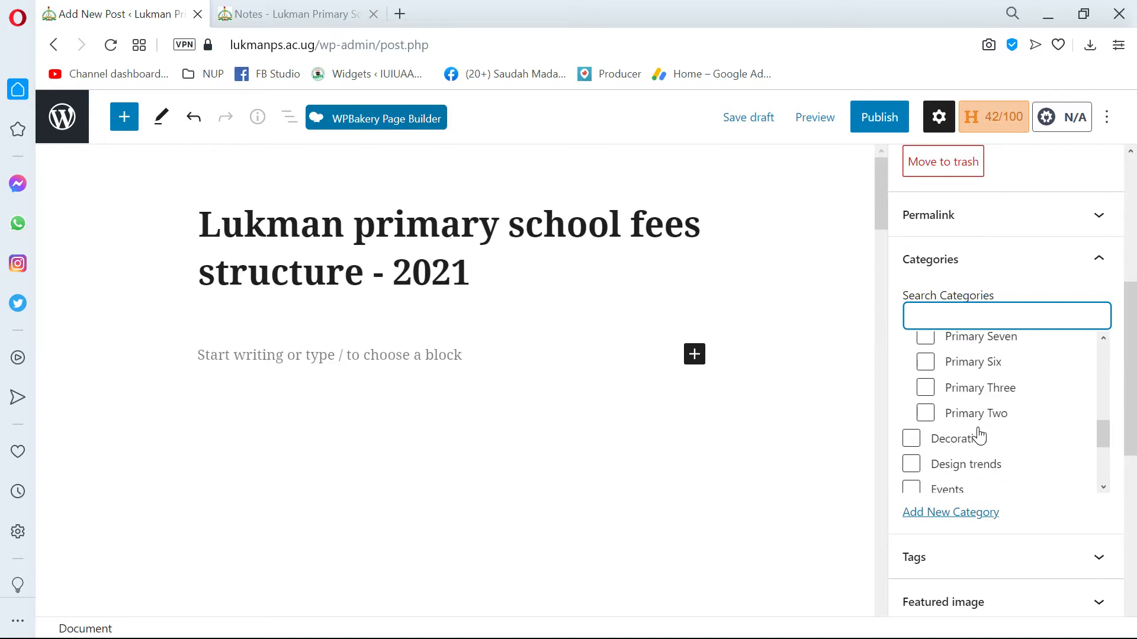
scroll(974, 432, up, 2)
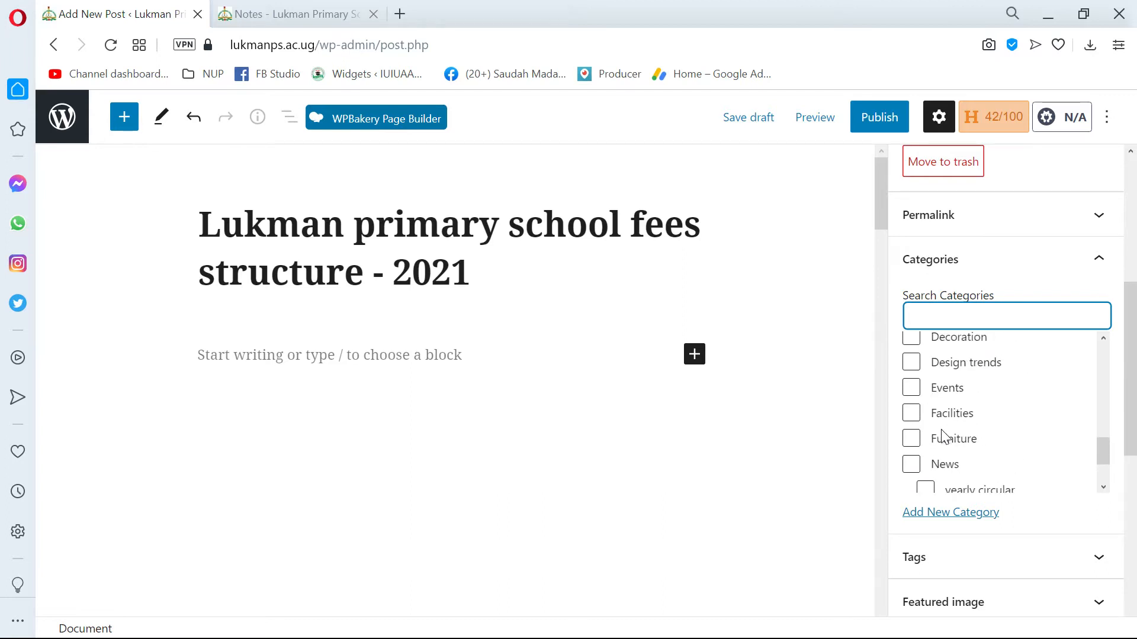
scroll(927, 450, down, 2)
scroll(928, 441, up, 2)
click(911, 464)
scroll(914, 465, down, 2)
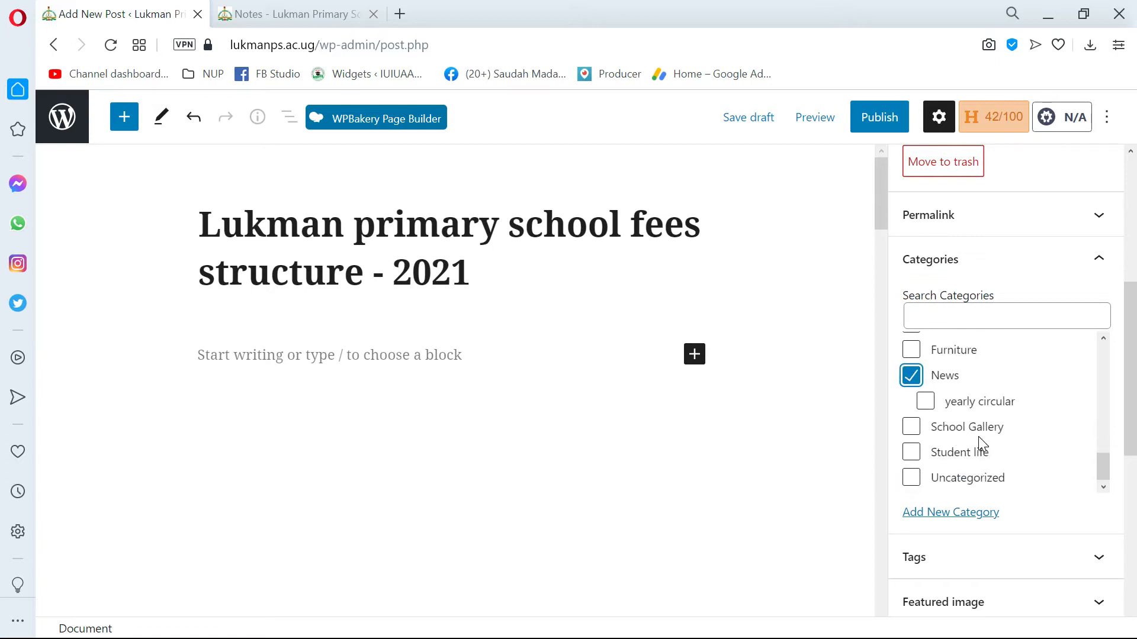
Try assigning the post to the yearly circular subcategory and the Events category, clearing each selection again.
click(927, 407)
click(926, 403)
scroll(959, 375, up, 3)
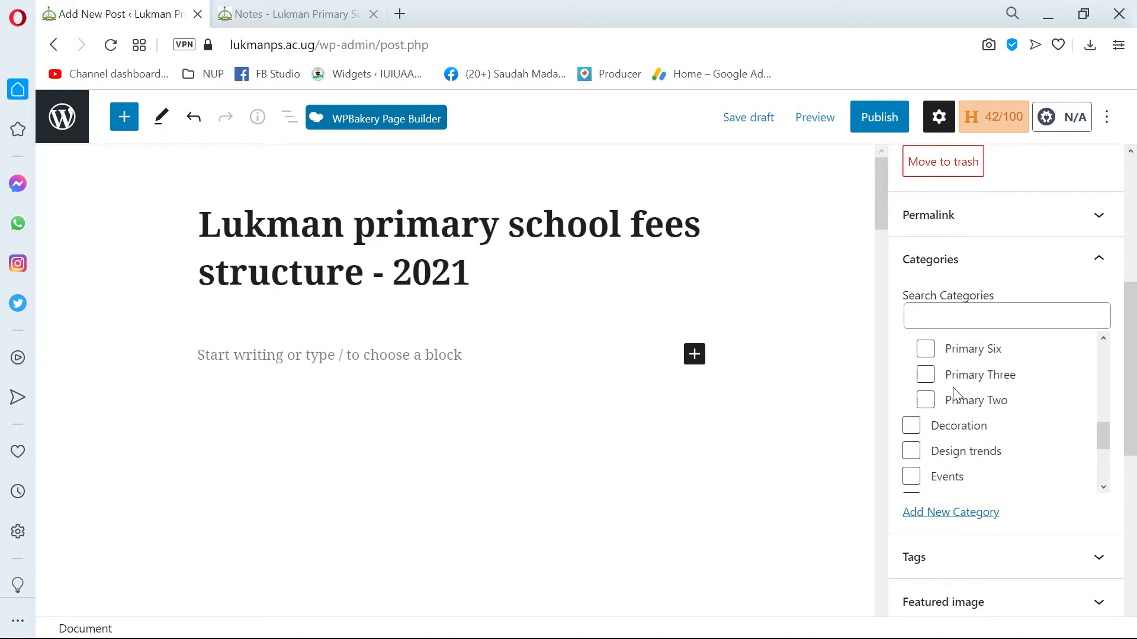
scroll(947, 399, down, 2)
scroll(954, 401, up, 1)
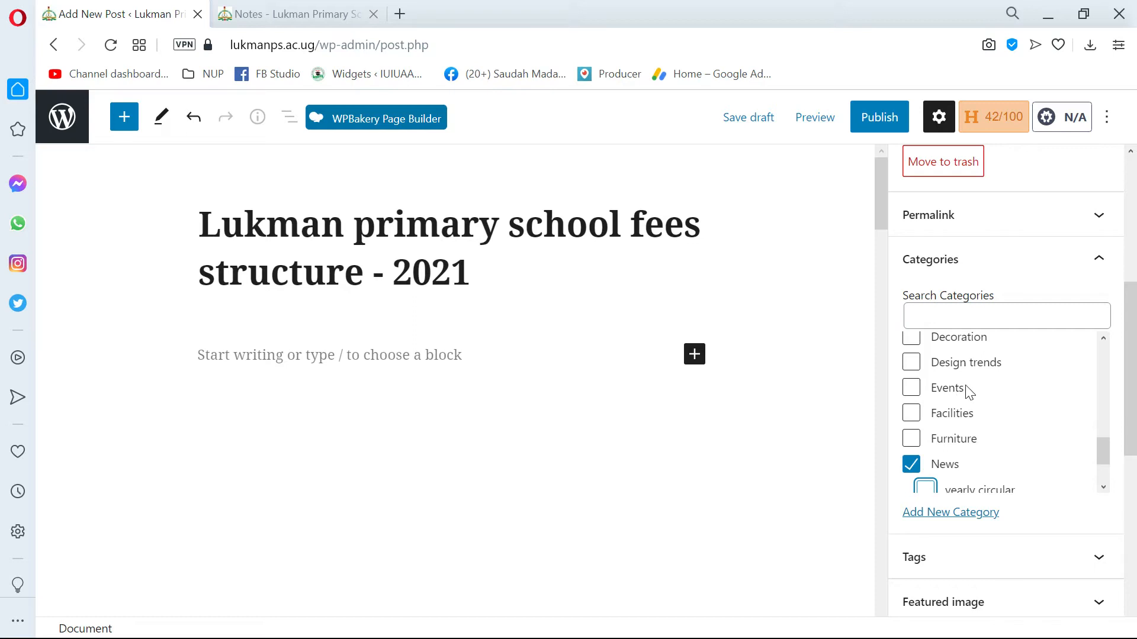
scroll(967, 384, up, 2)
scroll(1010, 375, up, 4)
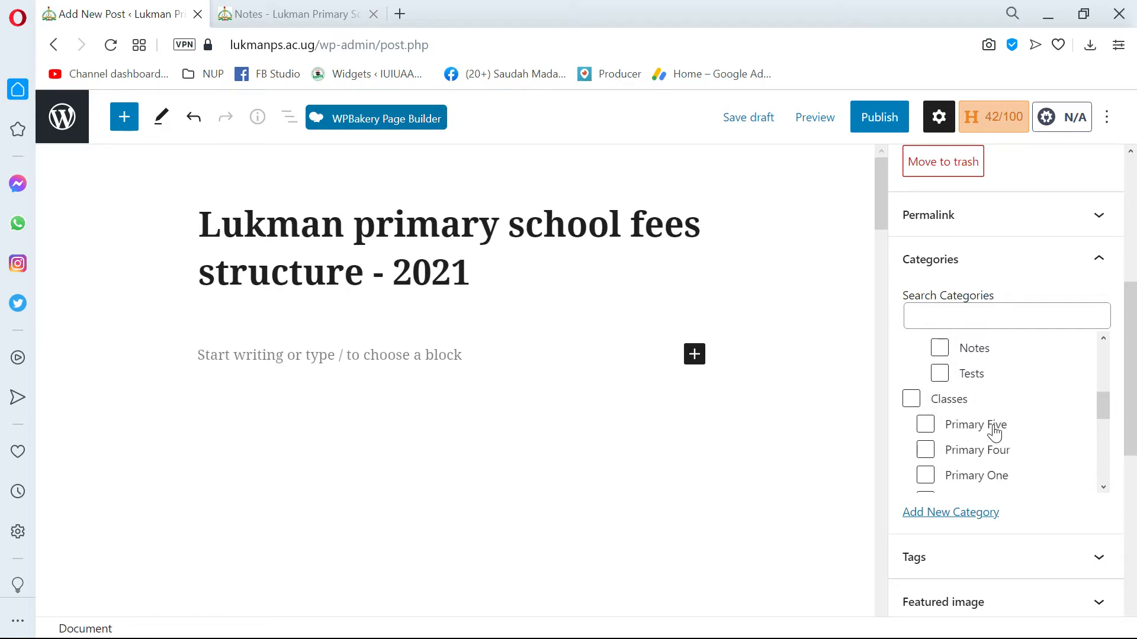
scroll(947, 384, down, 1)
scroll(951, 399, down, 4)
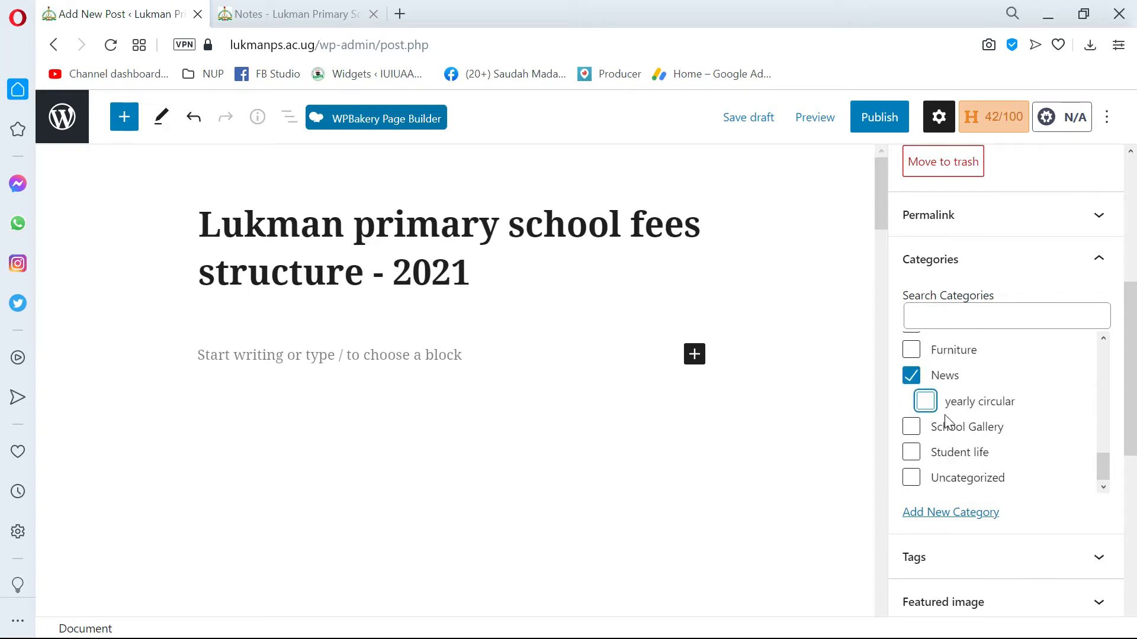
scroll(992, 402, up, 2)
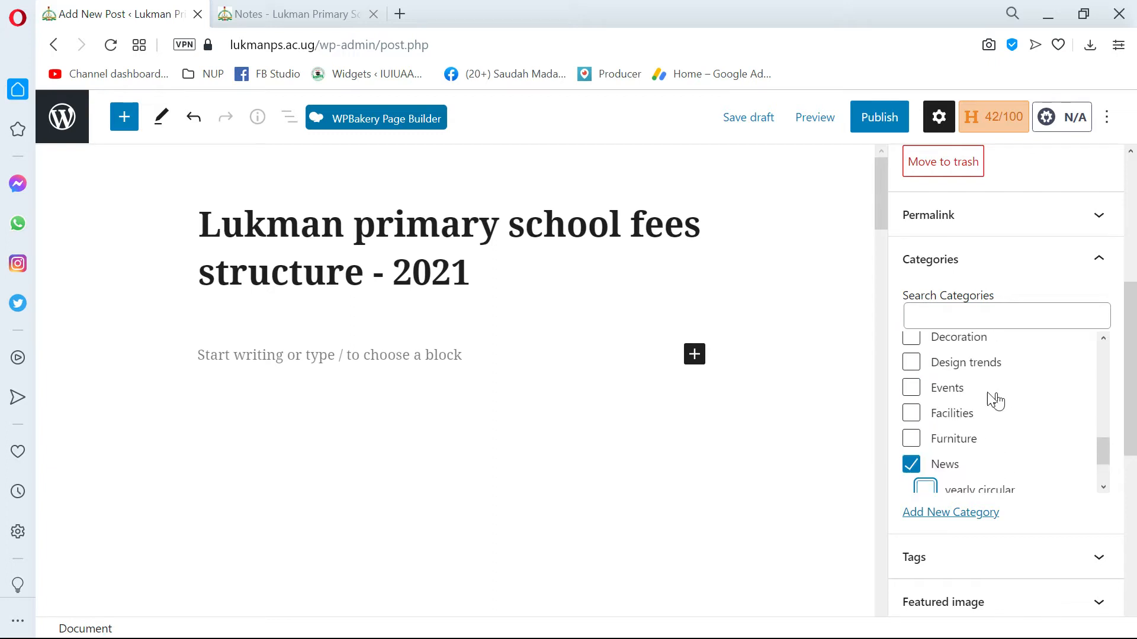
click(910, 389)
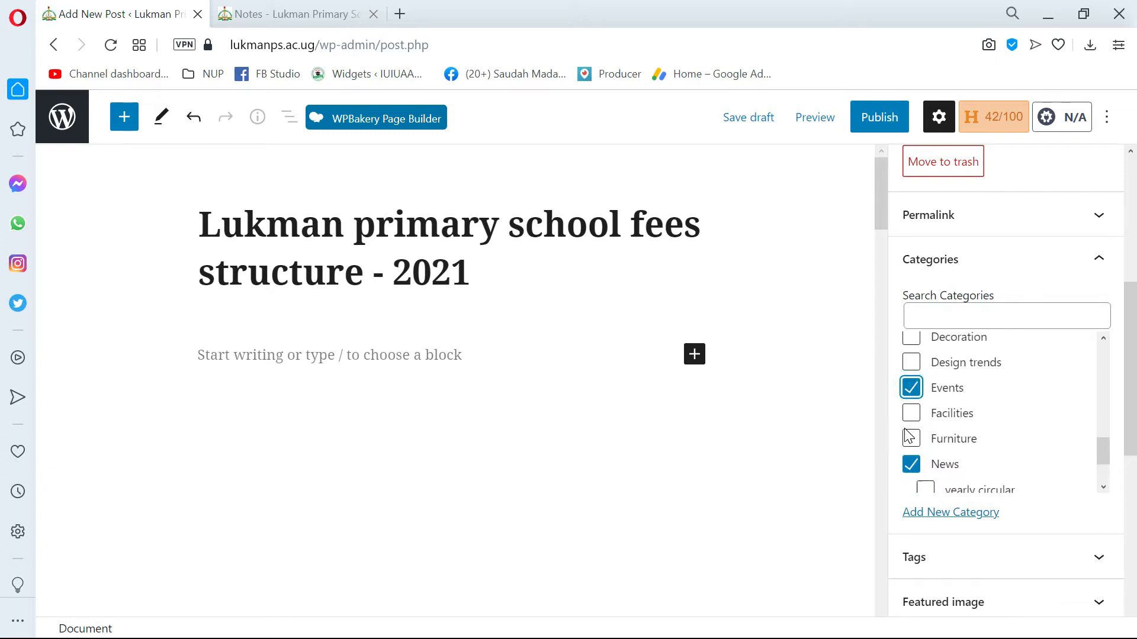
click(911, 391)
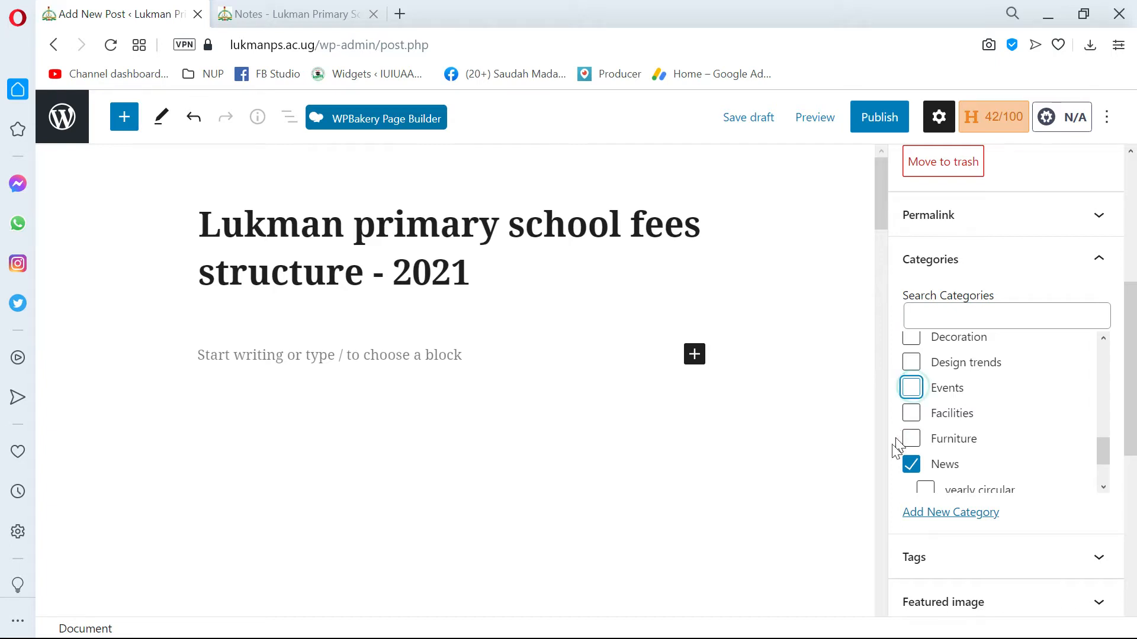
Examine the category list from the Classes subcategories through to Uncategorized.
scroll(948, 448, down, 3)
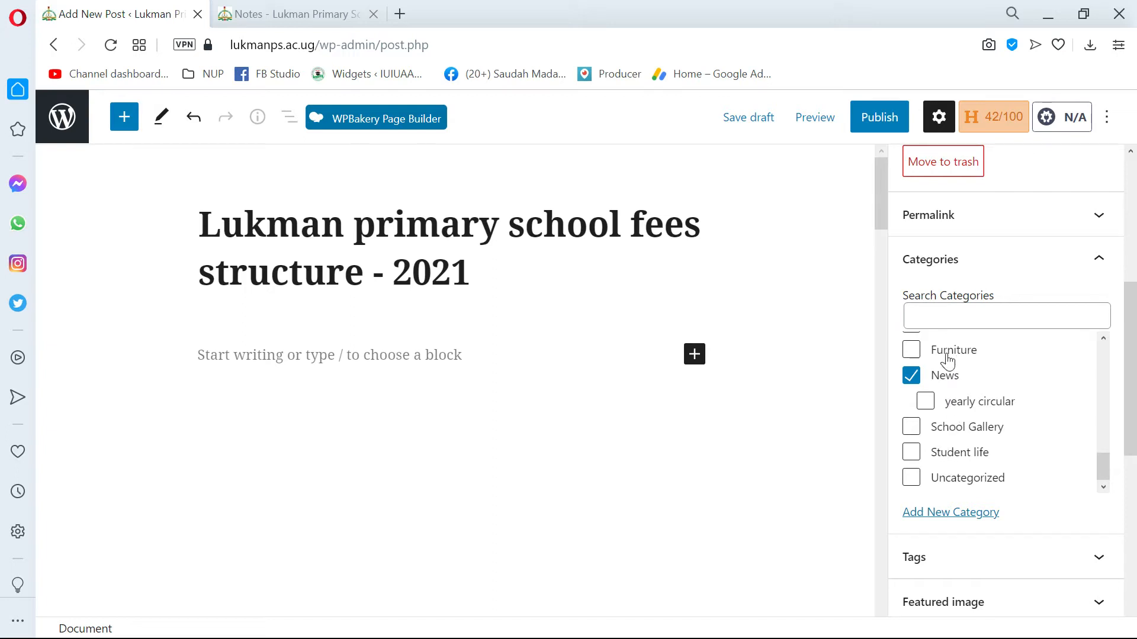
scroll(933, 408, up, 2)
scroll(933, 409, up, 5)
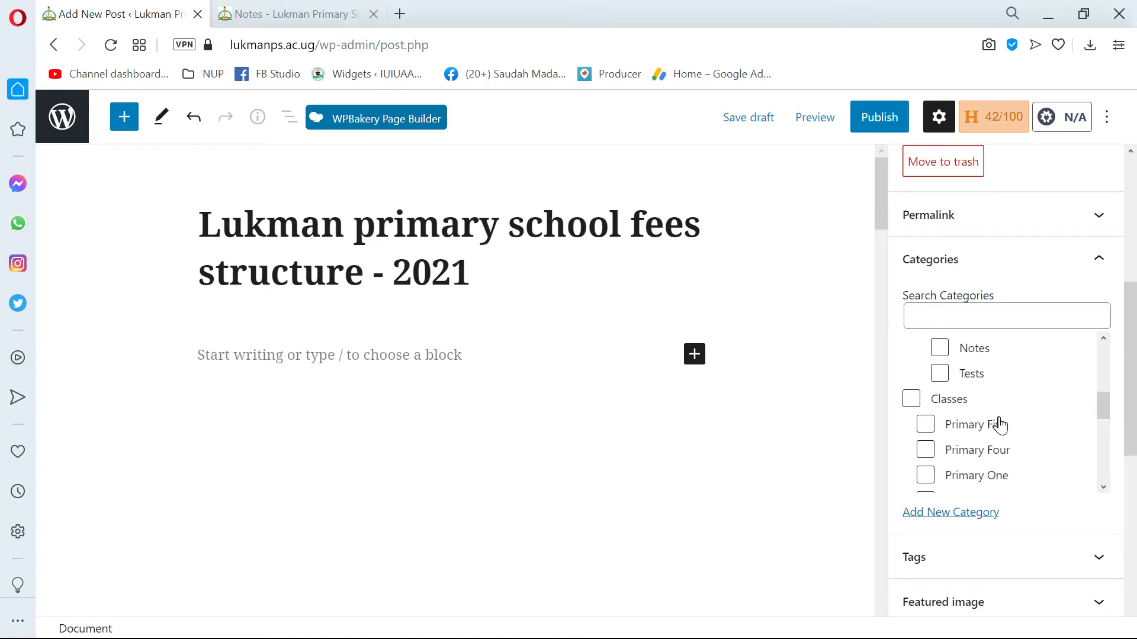
scroll(941, 421, down, 3)
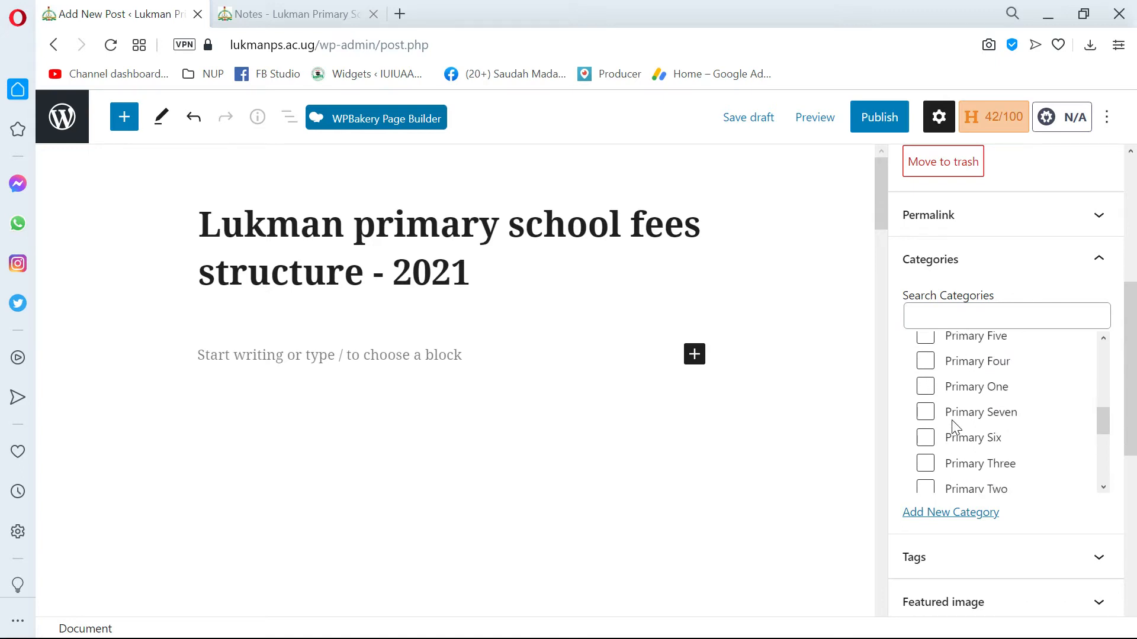
scroll(959, 444, down, 3)
scroll(958, 447, up, 3)
scroll(930, 395, up, 5)
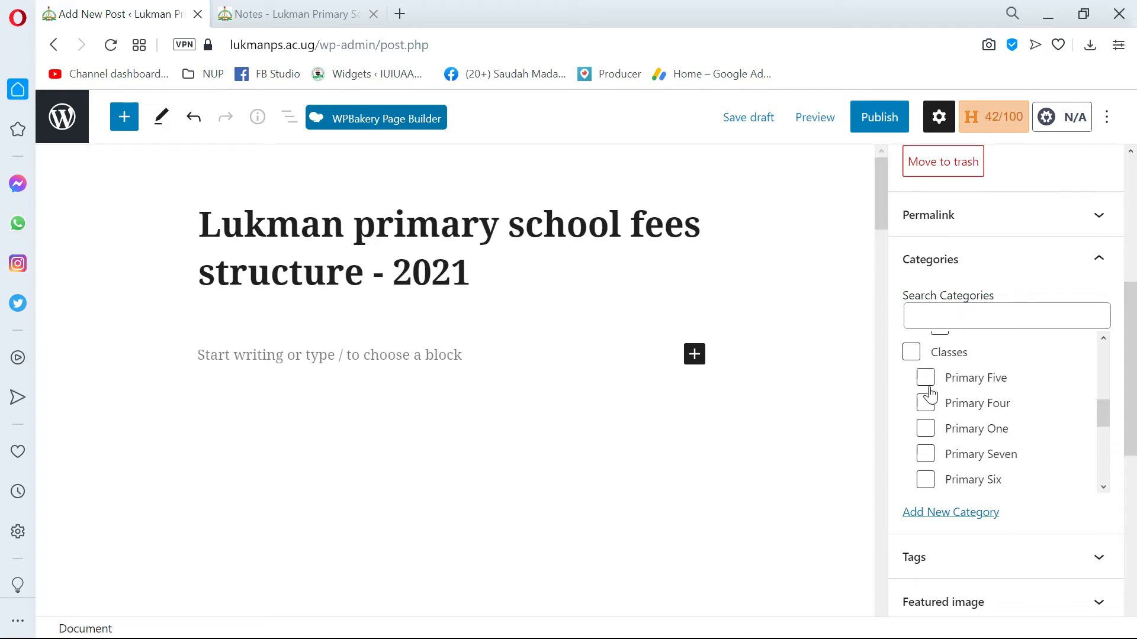
scroll(932, 394, down, 8)
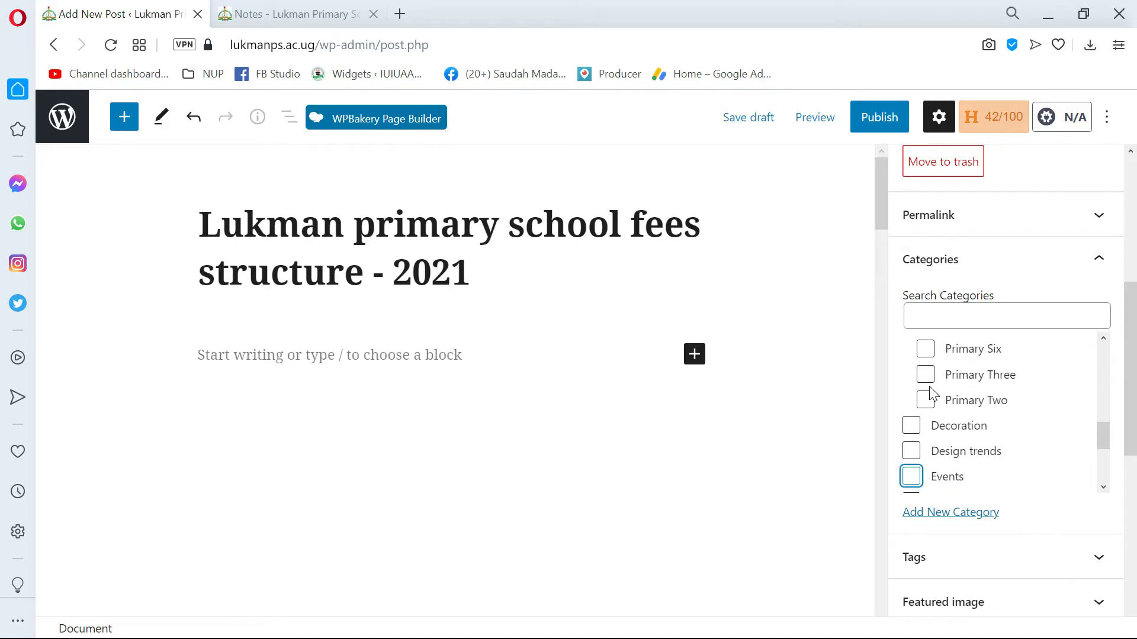
scroll(930, 393, down, 5)
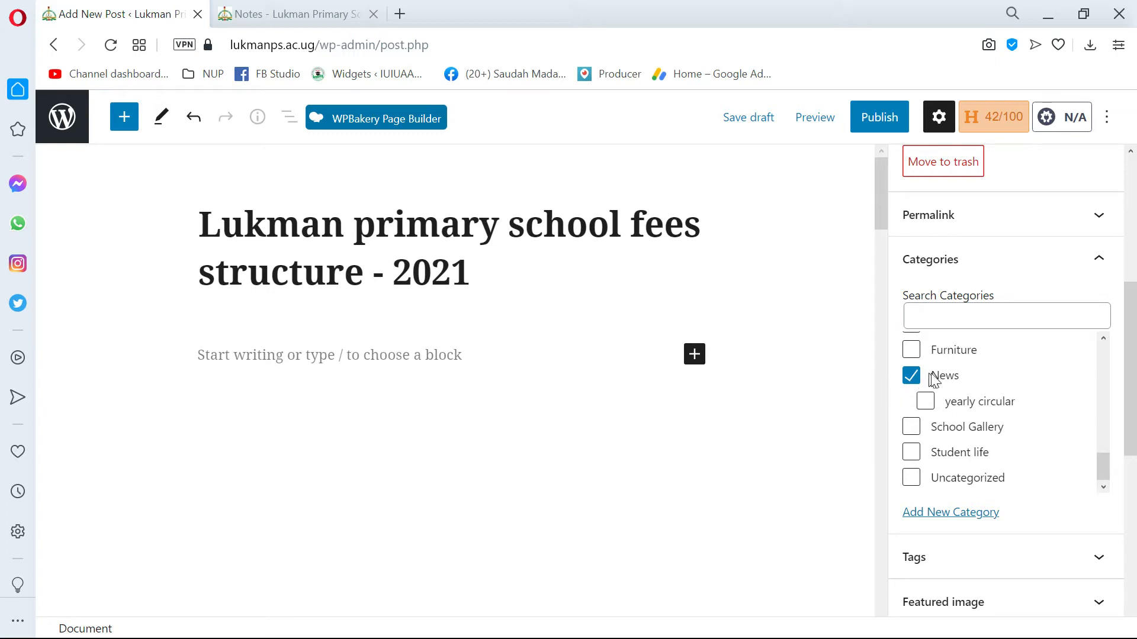
Expand the post's tag settings and add the tag "lukman fees".
scroll(900, 403, down, 2)
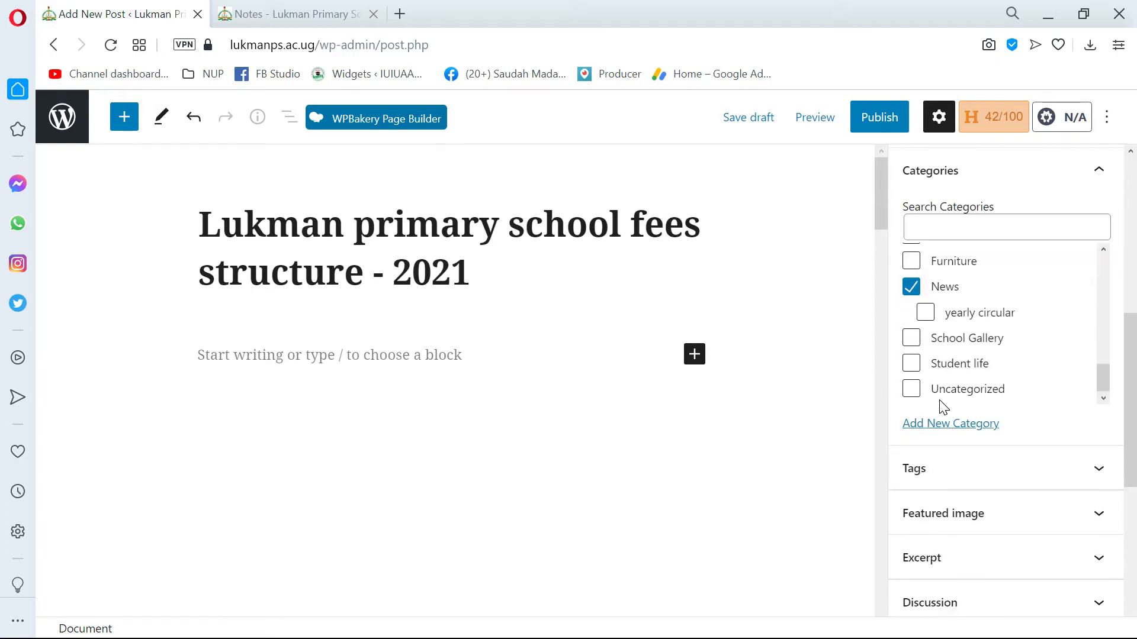
click(919, 474)
scroll(923, 462, down, 3)
click(924, 358)
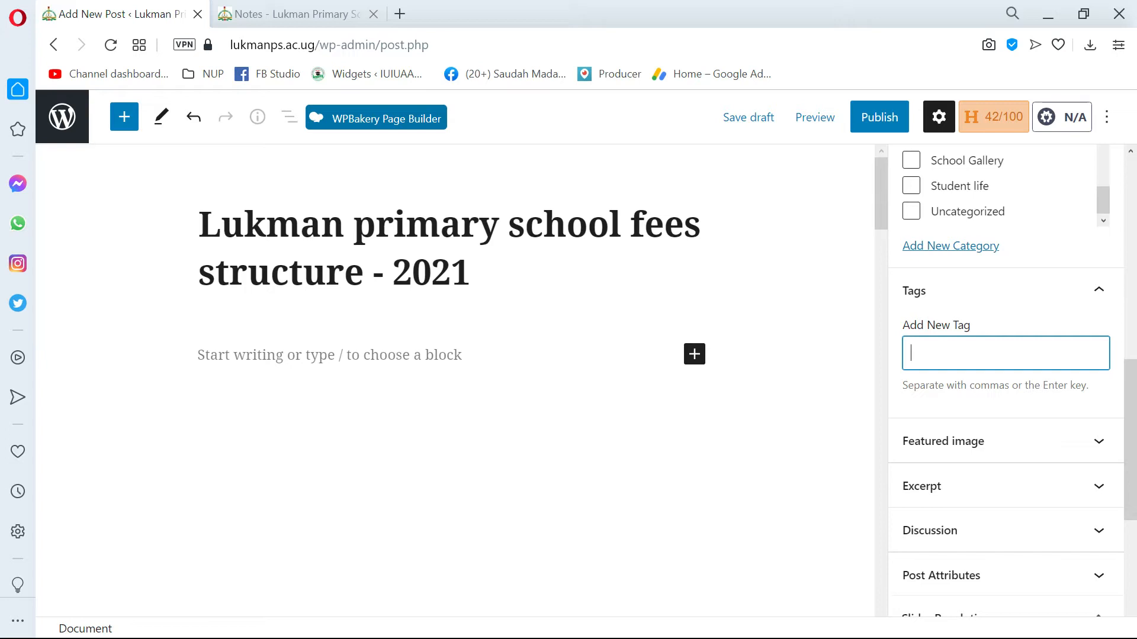
text(lukman fees)
key(Return)
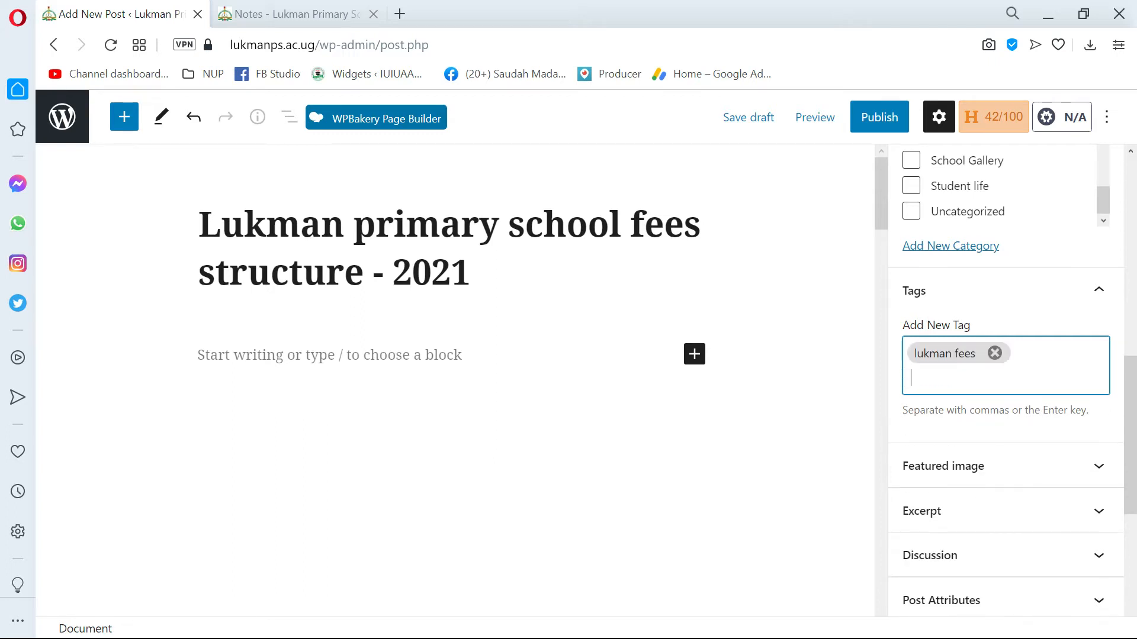
text(fees)
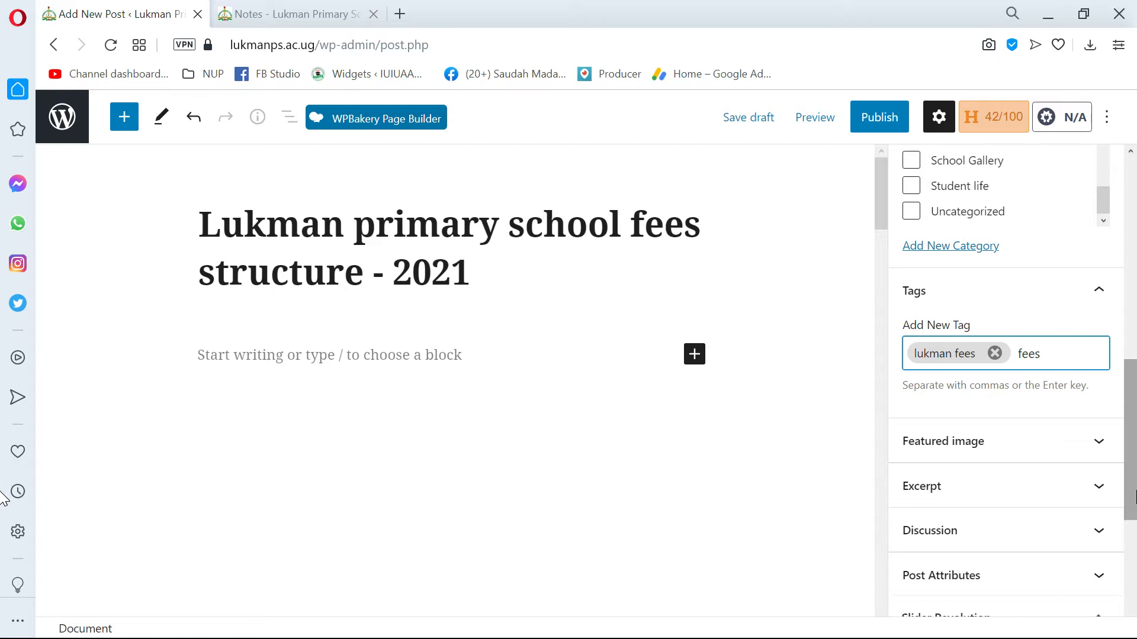
Add the tags "fees" and "fee" to the post.
key(Return)
text(see)
key(BackSpace)
key(BackSpace)
key(BackSpace)
text(d)
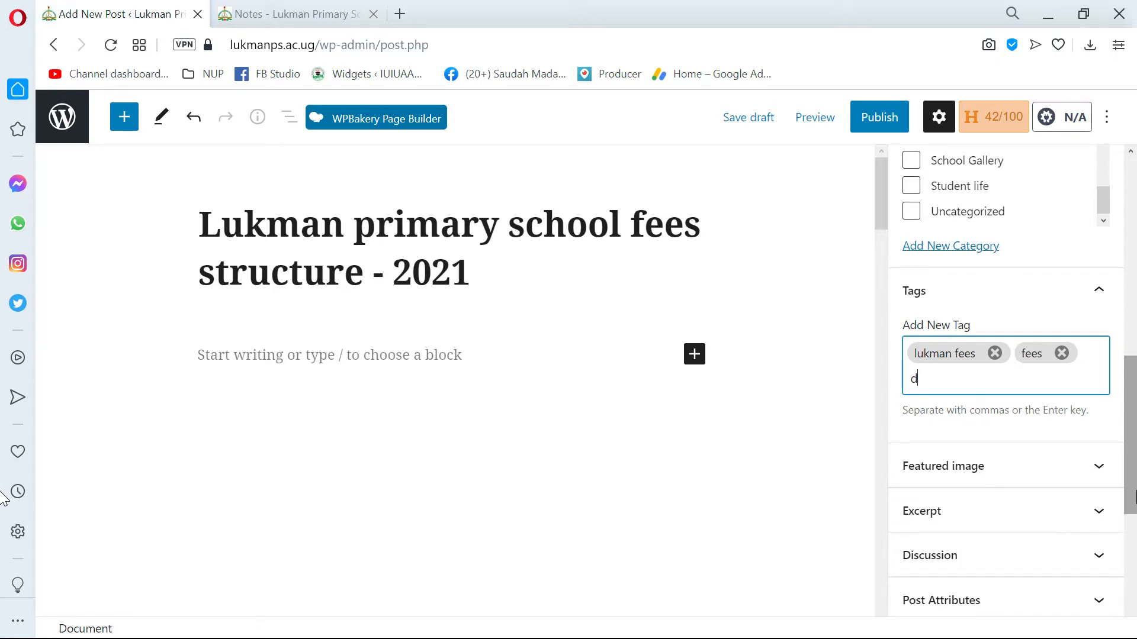
key(BackSpace)
text(fee)
key(Return)
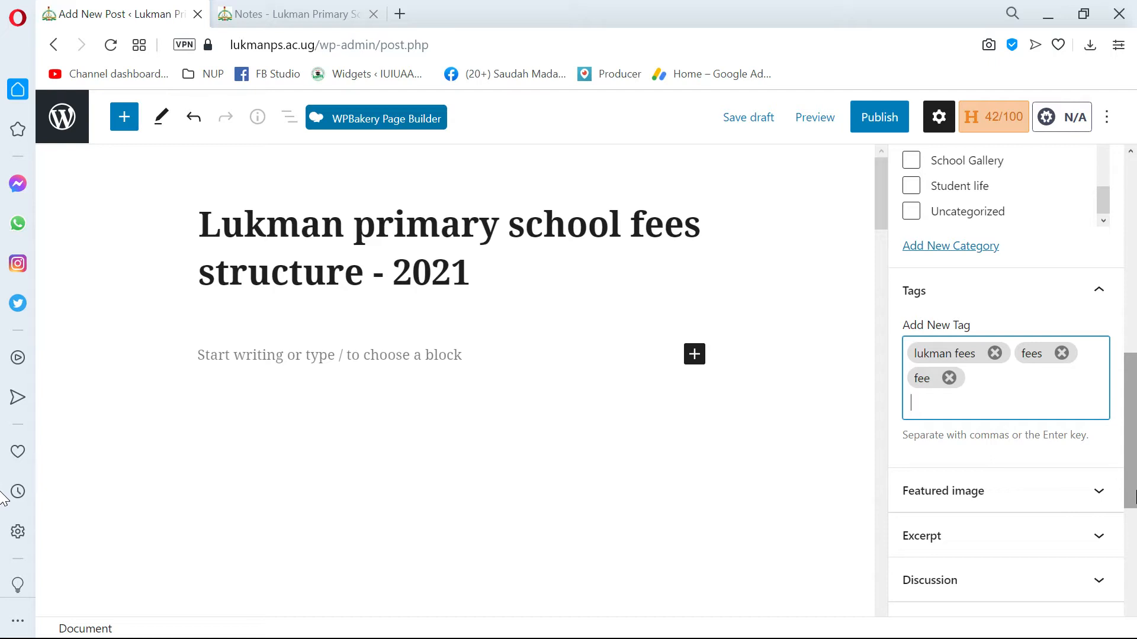
Add the tag "2021 school fees" to the post.
text(202)
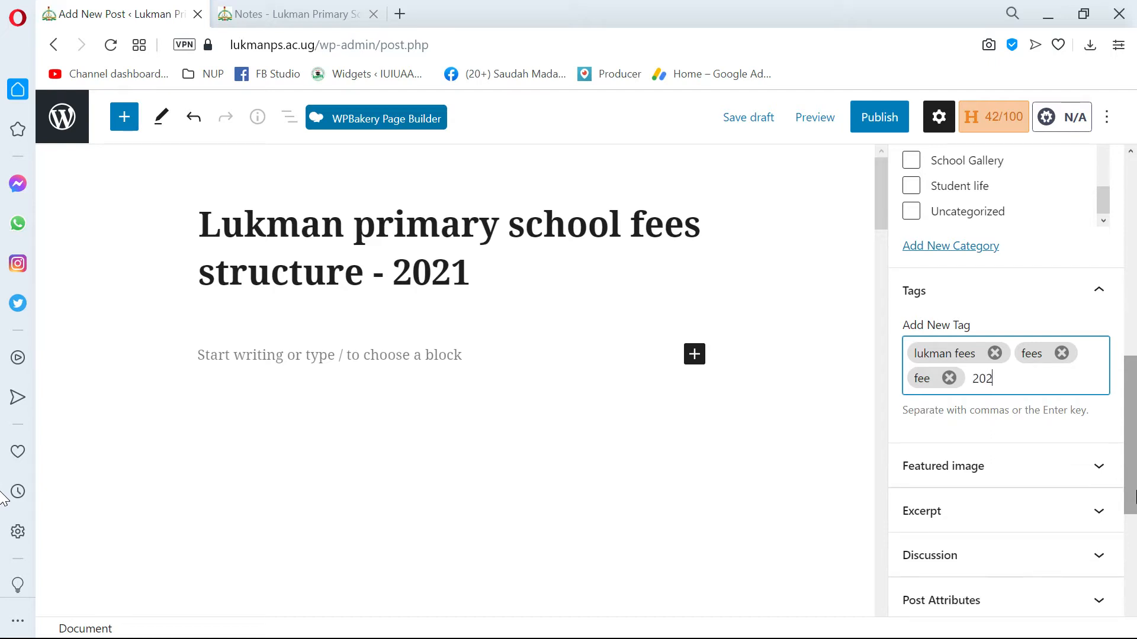
text(1 school fees)
key(Return)
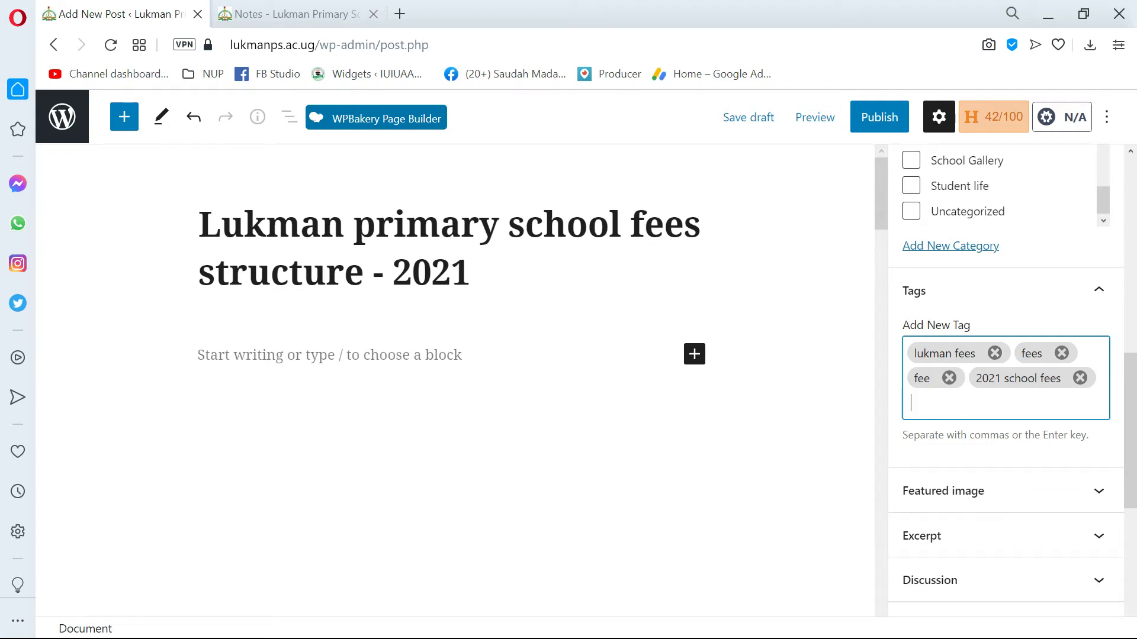
Add the tag "fees structure" to the post, correcting the misspelled second word with the spelling suggestion.
click(924, 401)
scroll(924, 401, down, 2)
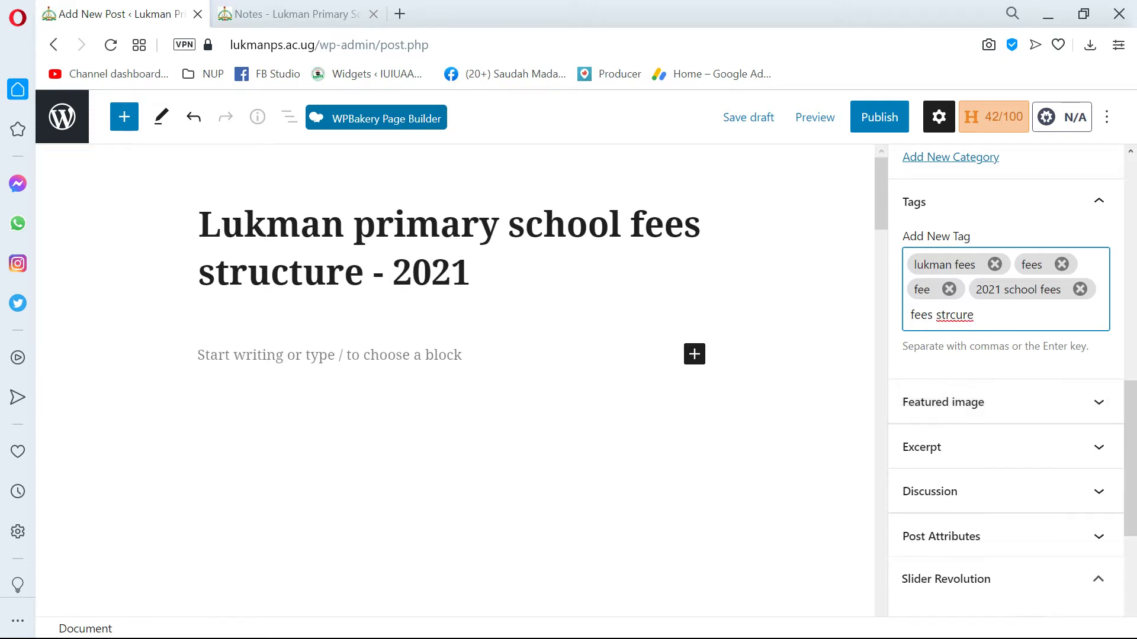
right_click(966, 314)
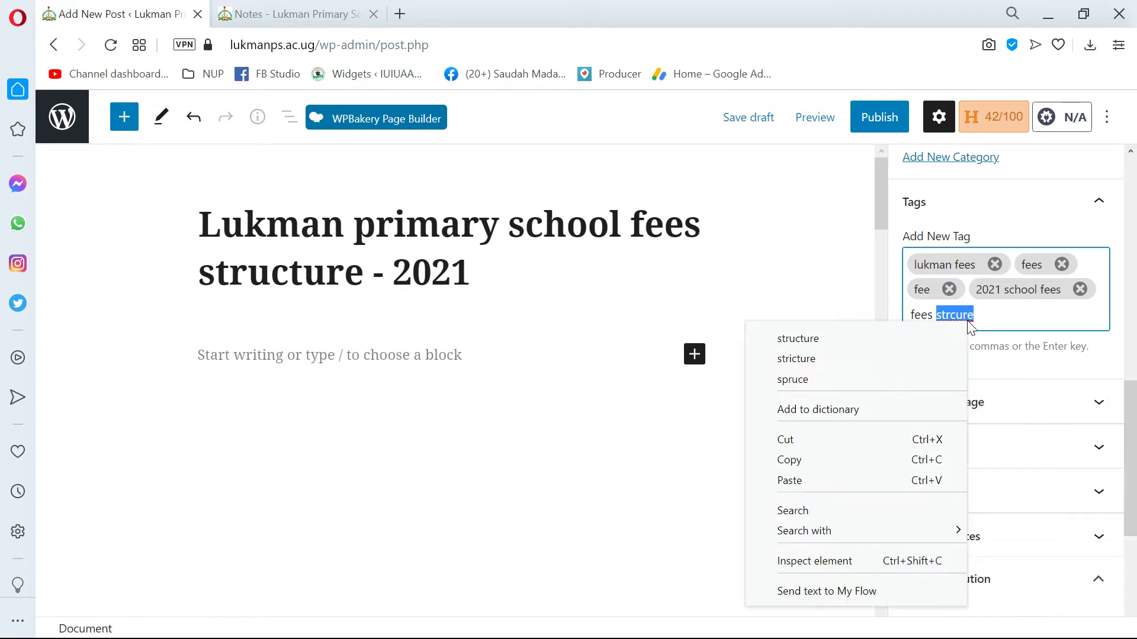
click(880, 338)
key(Return)
click(1002, 315)
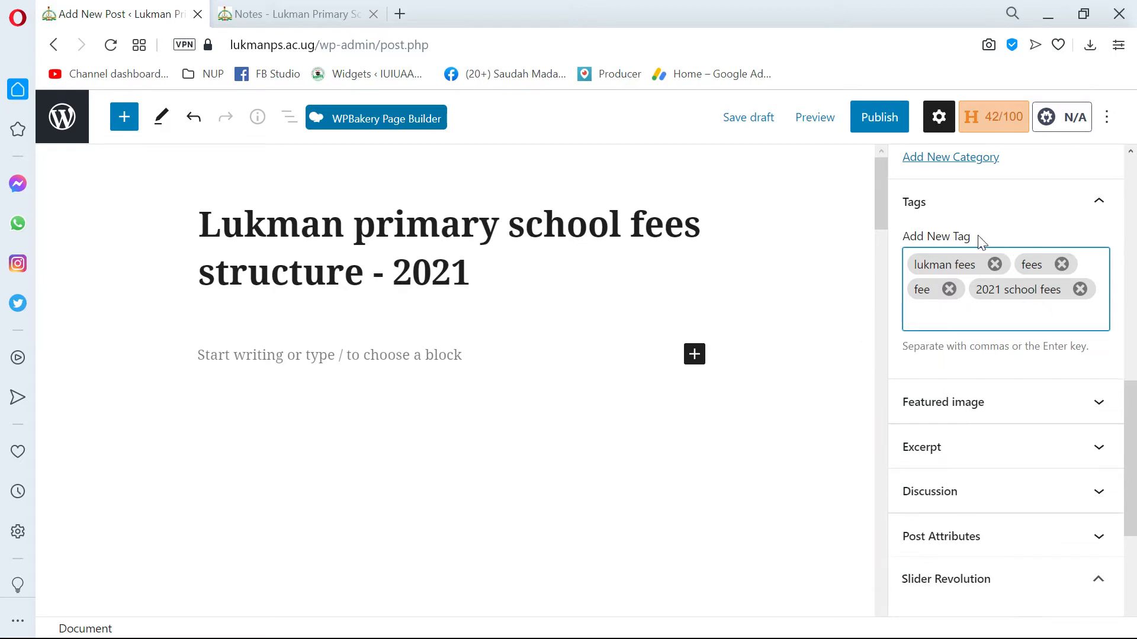
Expand the post's featured image settings.
scroll(980, 299, up, 3)
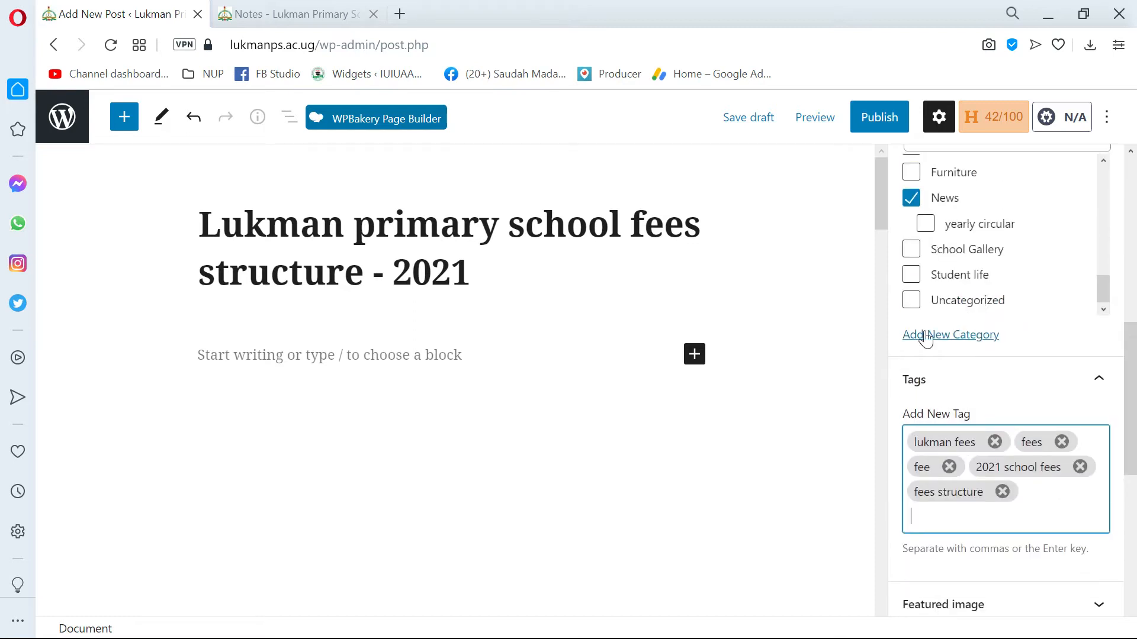
scroll(971, 305, down, 3)
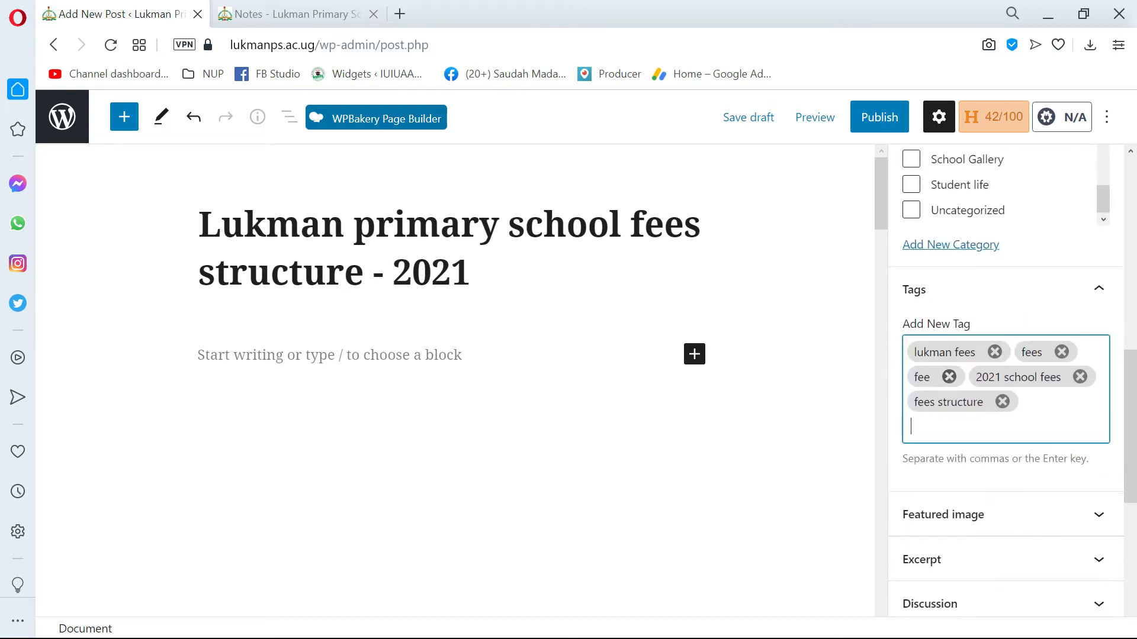
scroll(1004, 405, up, 2)
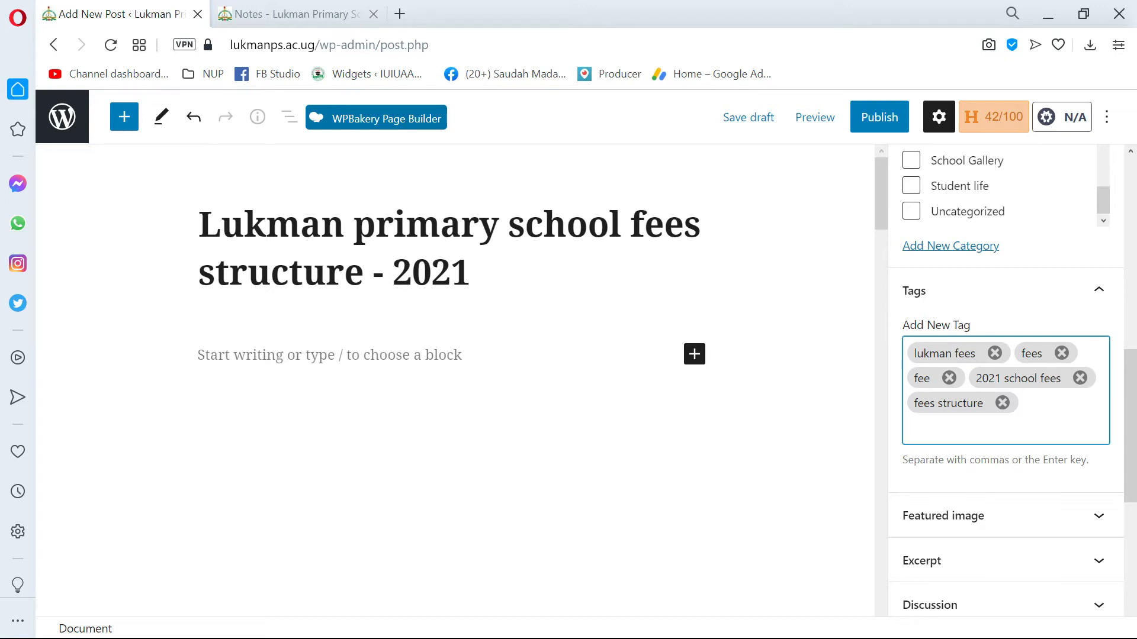
scroll(455, 380, down, 2)
scroll(948, 430, down, 4)
scroll(960, 320, up, 1)
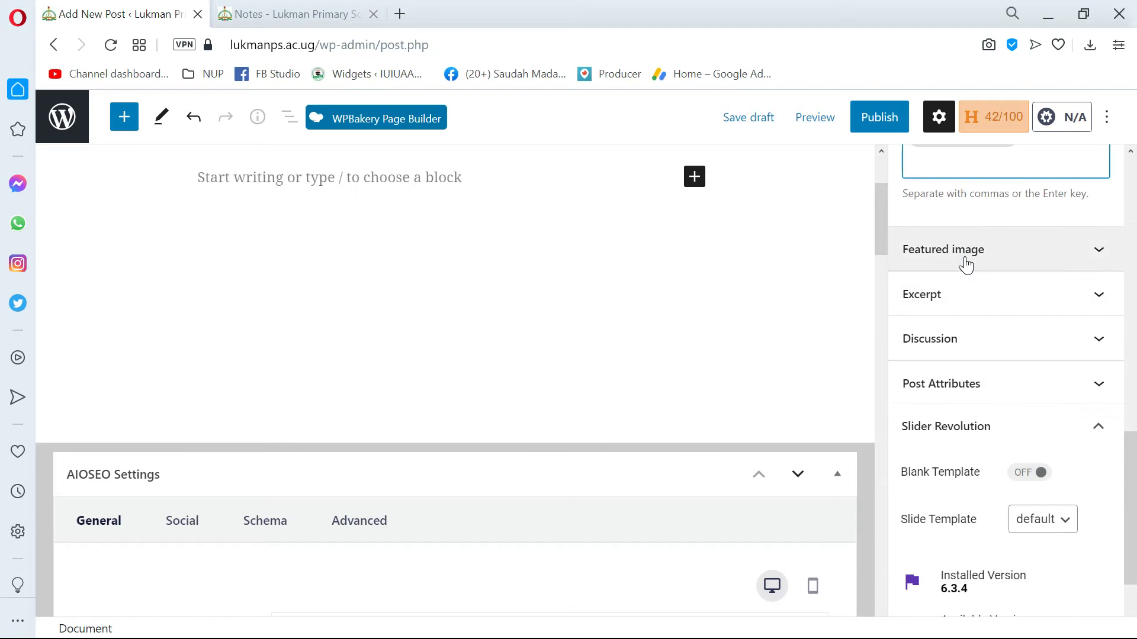
click(964, 260)
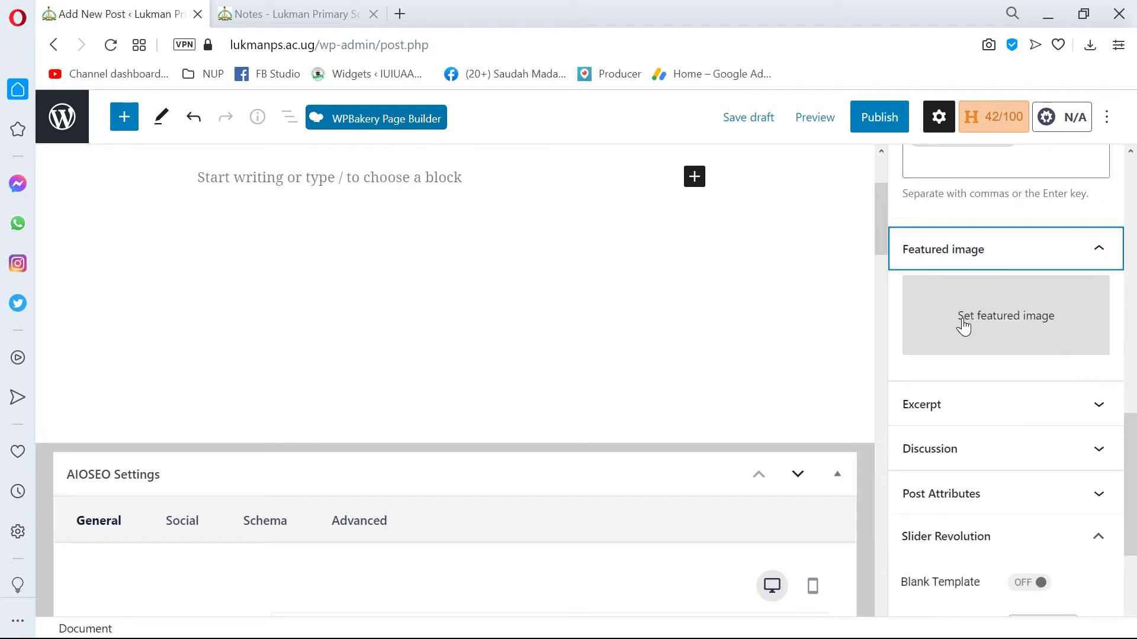
scroll(964, 326, up, 1)
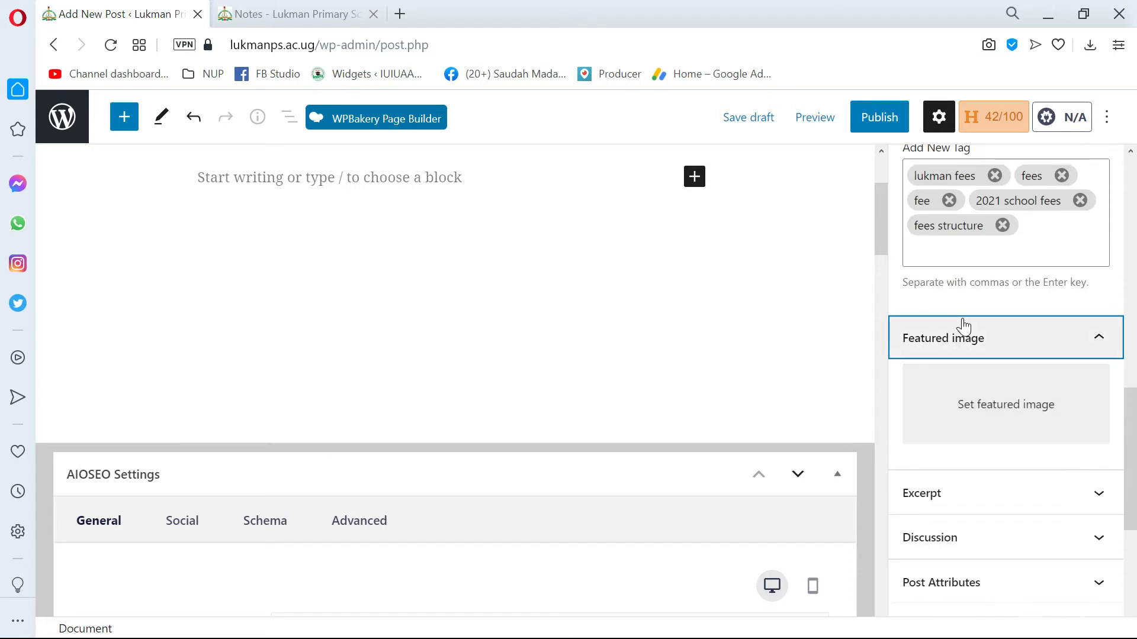
Switch to the school website tab and view the Resources category page under Academics.
click(296, 14)
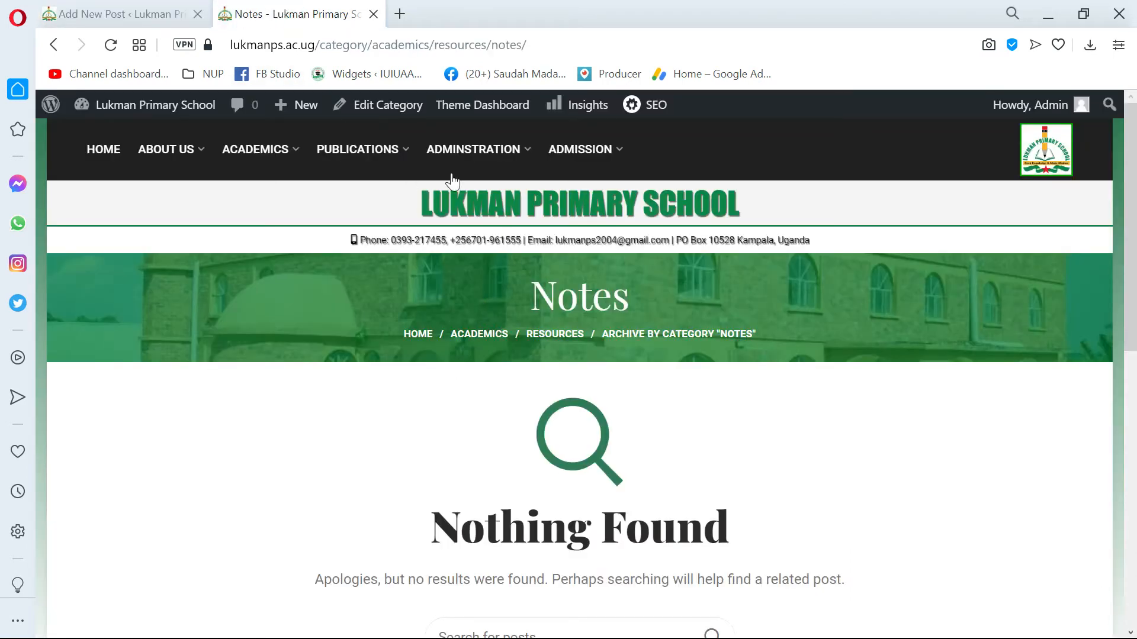
mouse_move(223, 149)
mouse_move(256, 257)
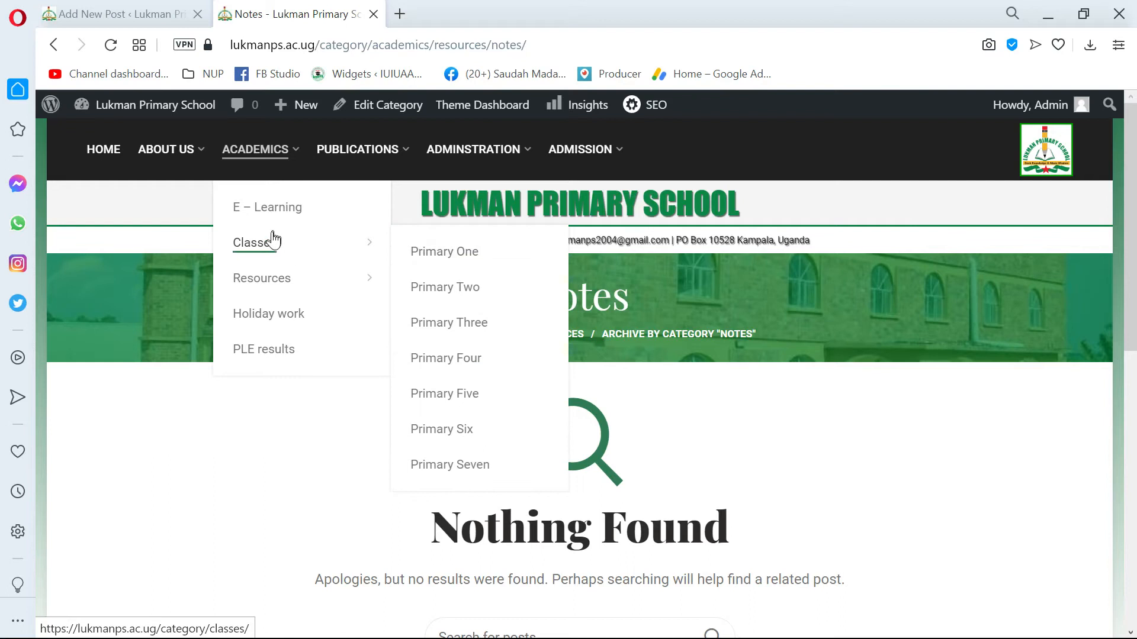
mouse_move(264, 290)
click(288, 279)
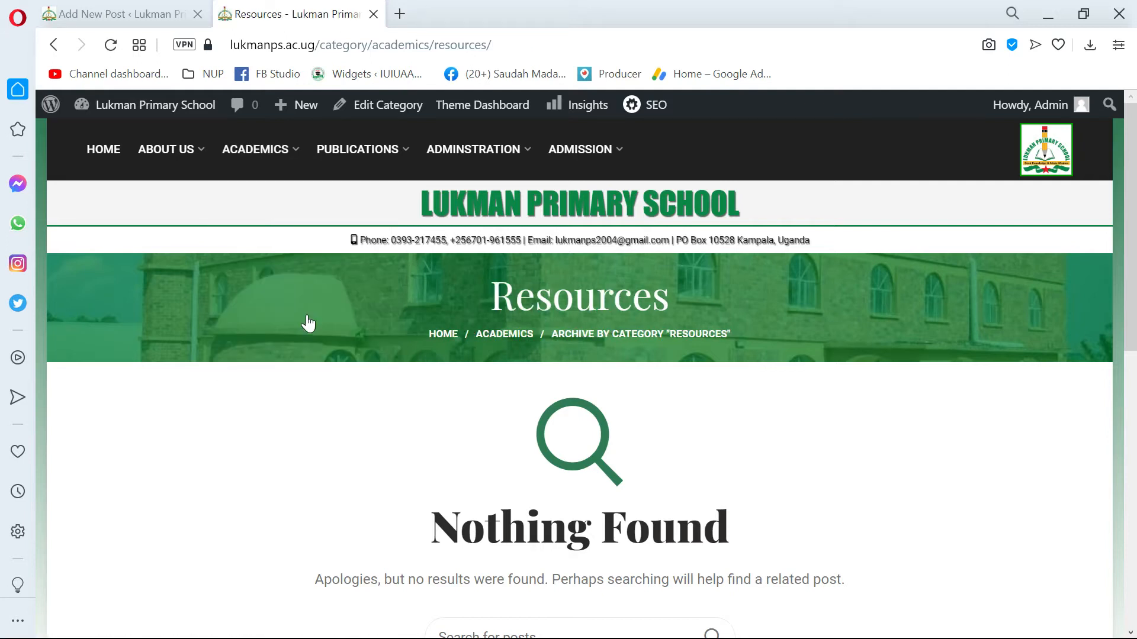
scroll(308, 322, down, 10)
scroll(447, 291, up, 10)
Look through the site's navigation menus and examine the post thumbnails on the Yearly circular page under Publications.
mouse_move(473, 151)
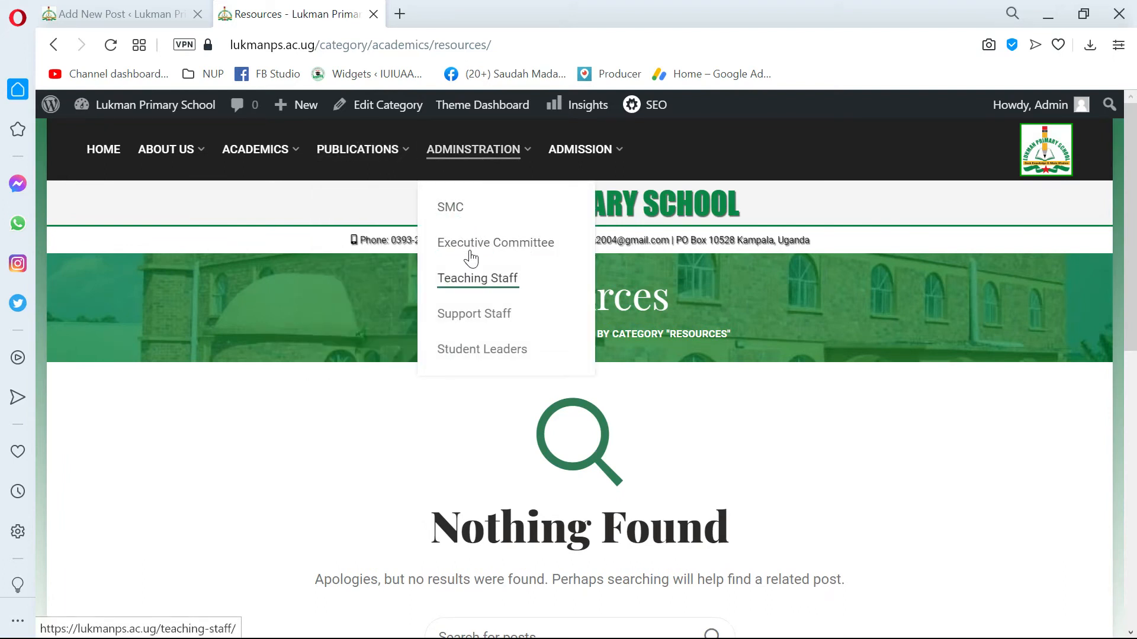
mouse_move(617, 158)
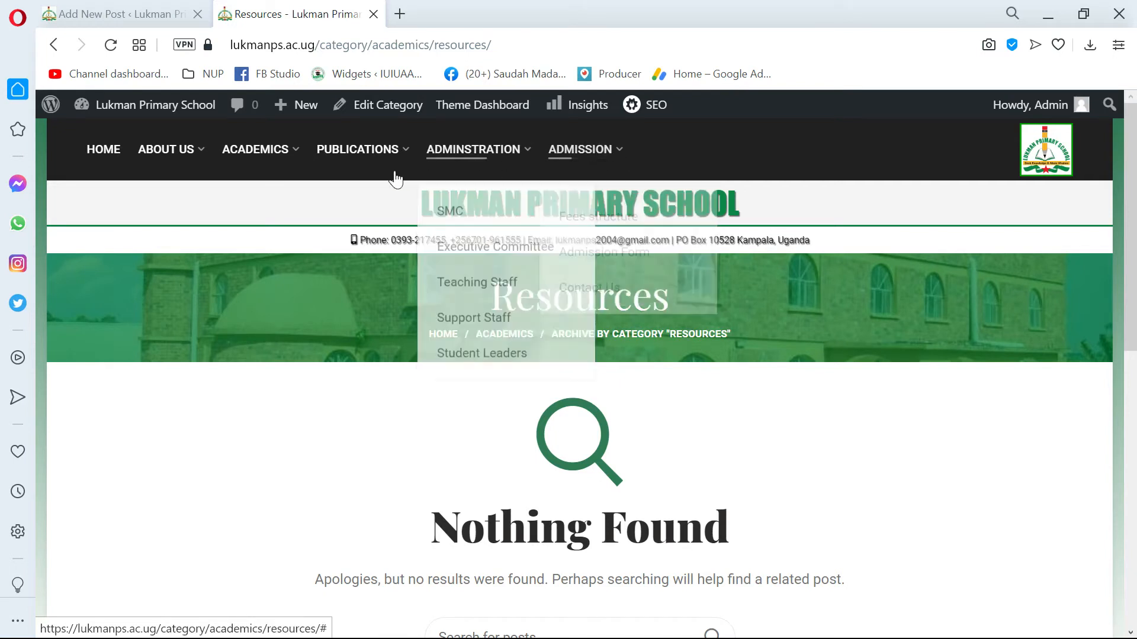
mouse_move(170, 158)
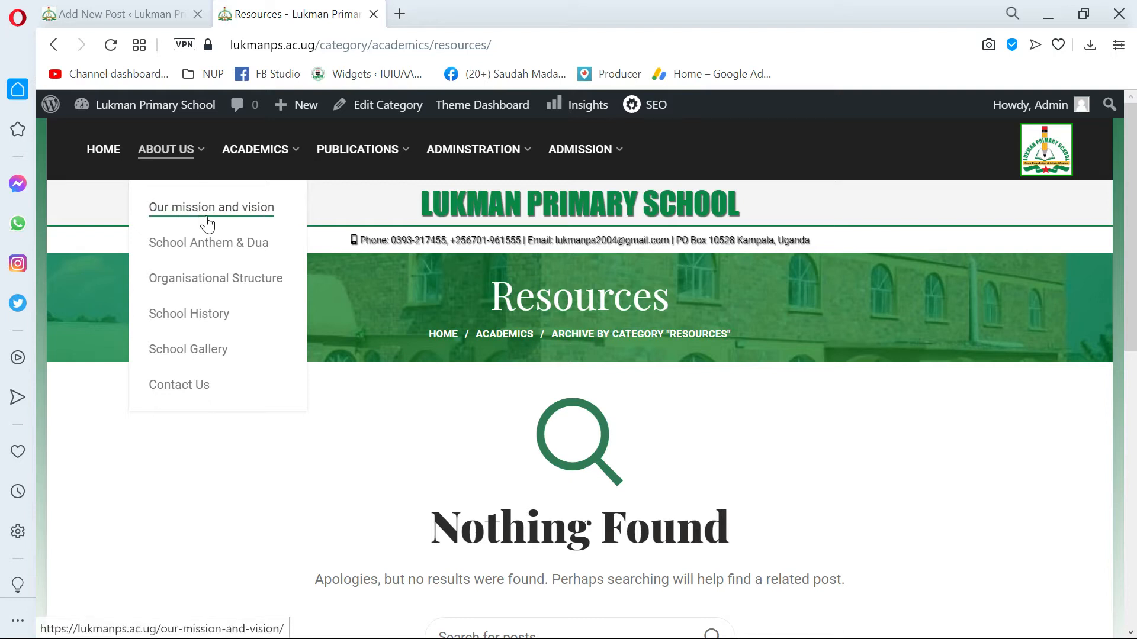
mouse_move(333, 158)
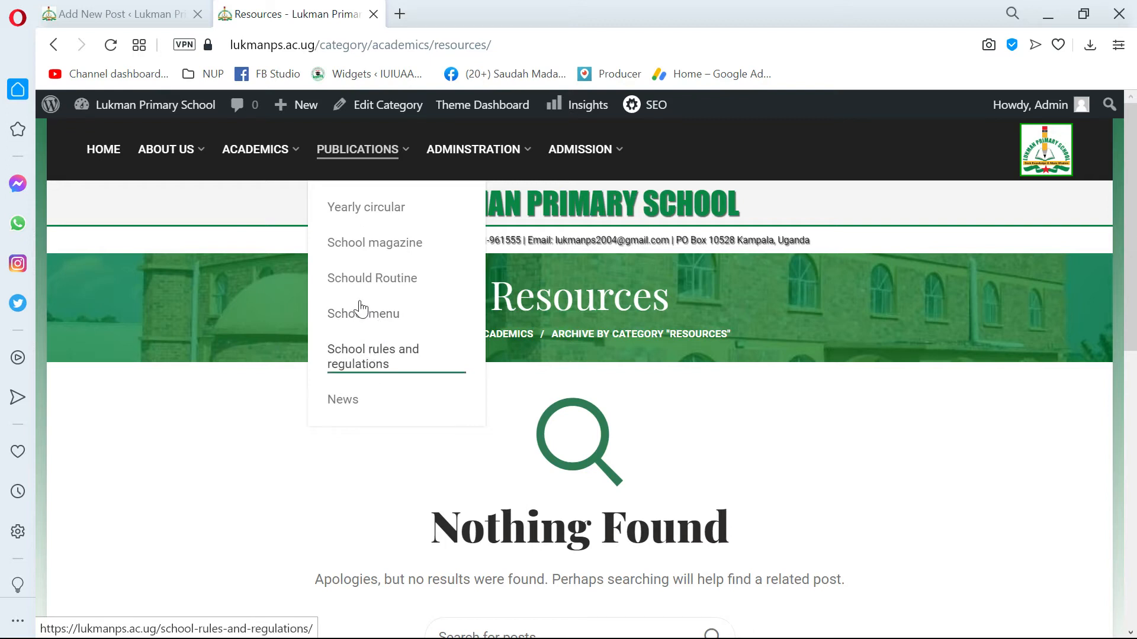
click(374, 208)
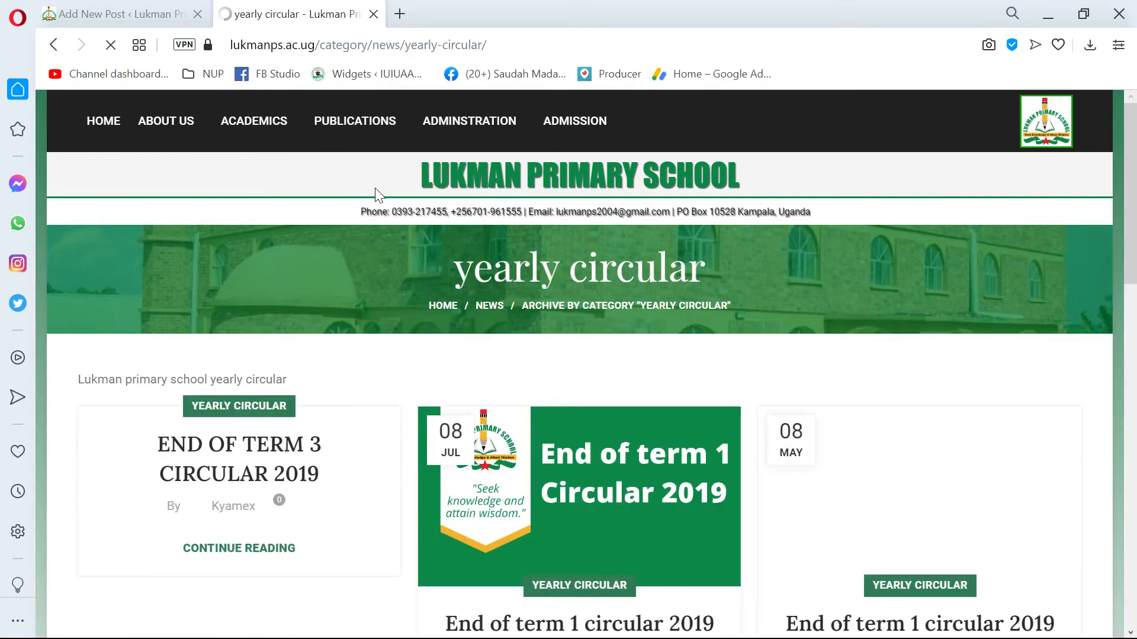
scroll(755, 315, down, 3)
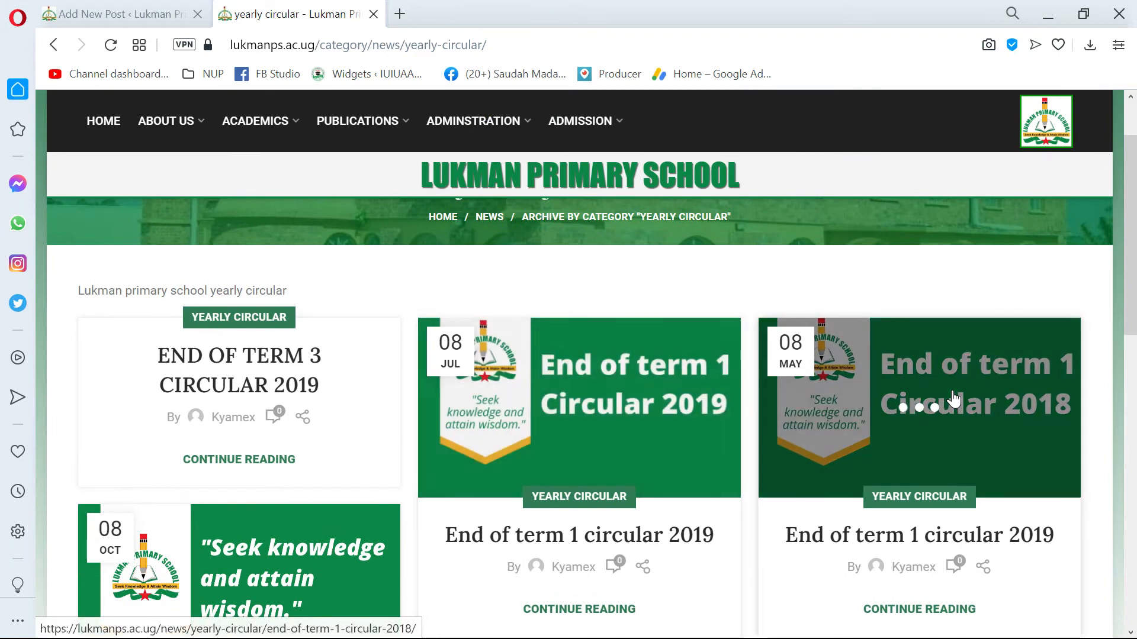
scroll(620, 364, down, 2)
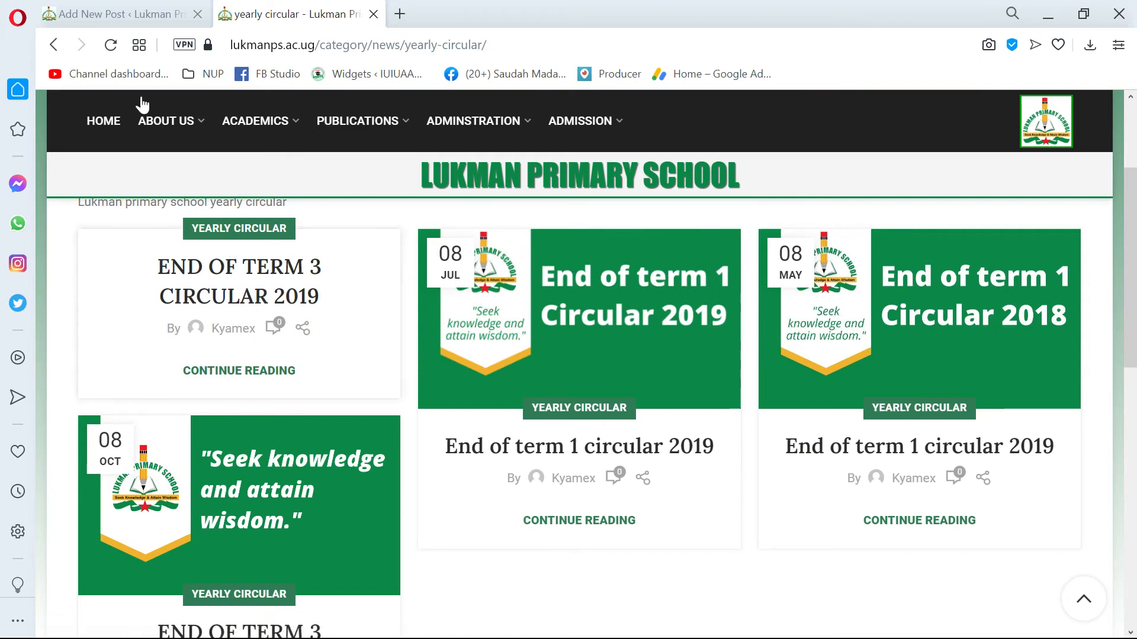
Return to the new post and open the chooser for setting its featured image.
click(126, 13)
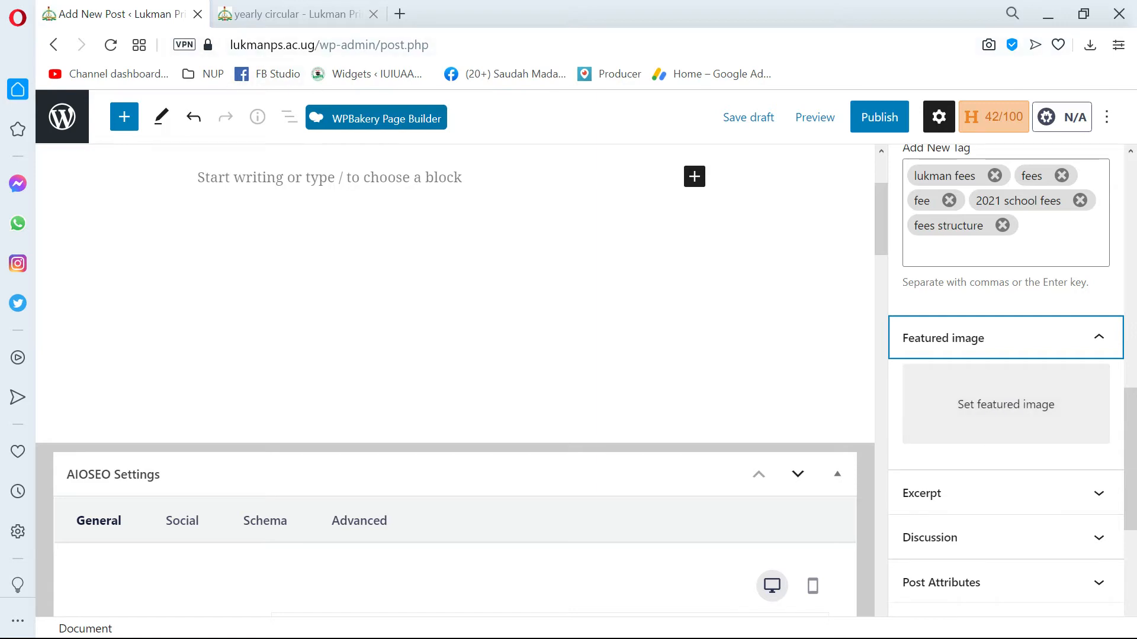
scroll(414, 355, up, 3)
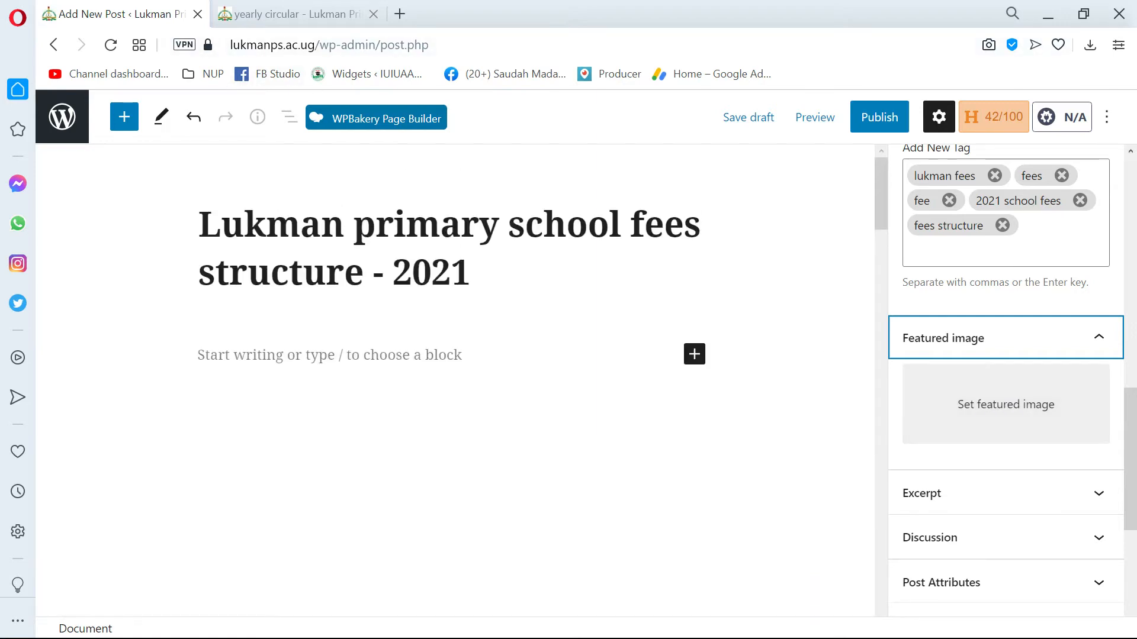
click(1002, 406)
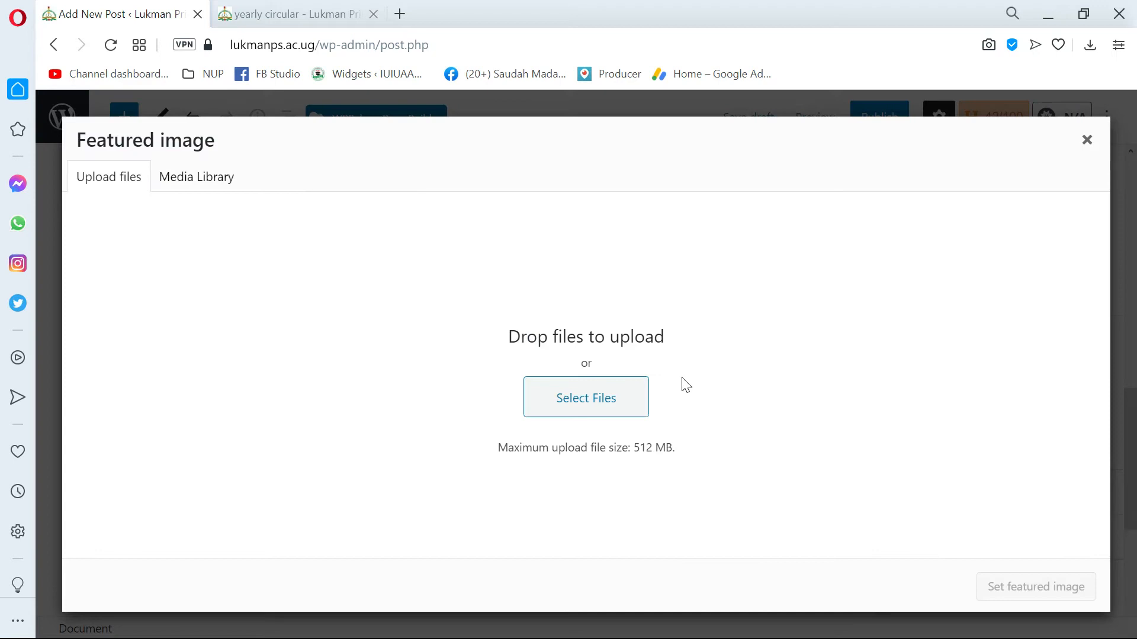
click(1088, 142)
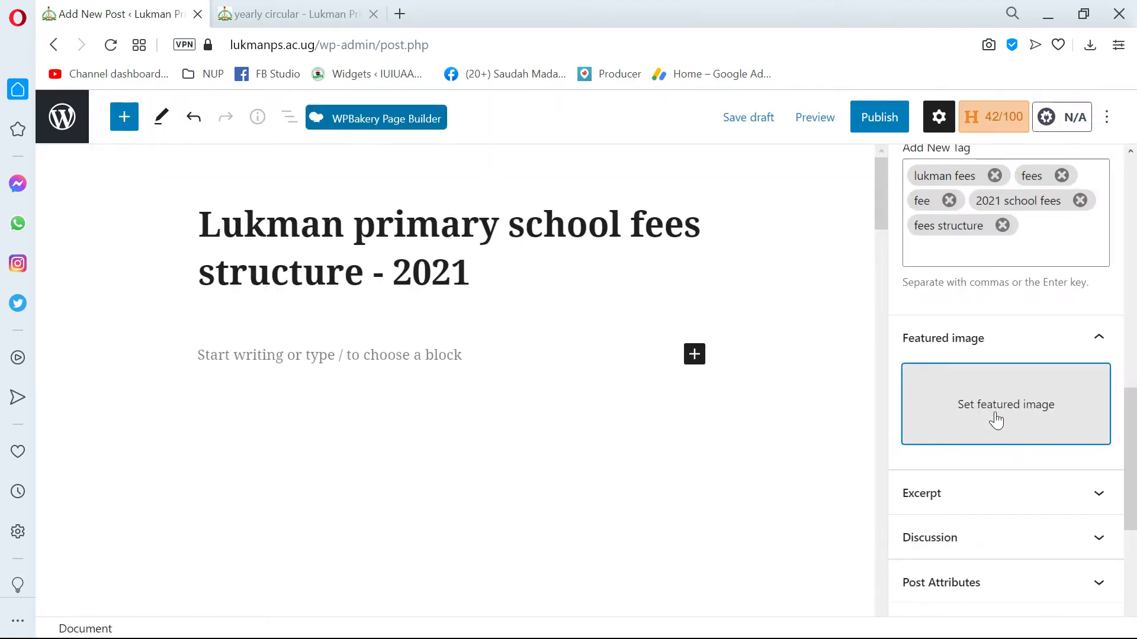
click(971, 398)
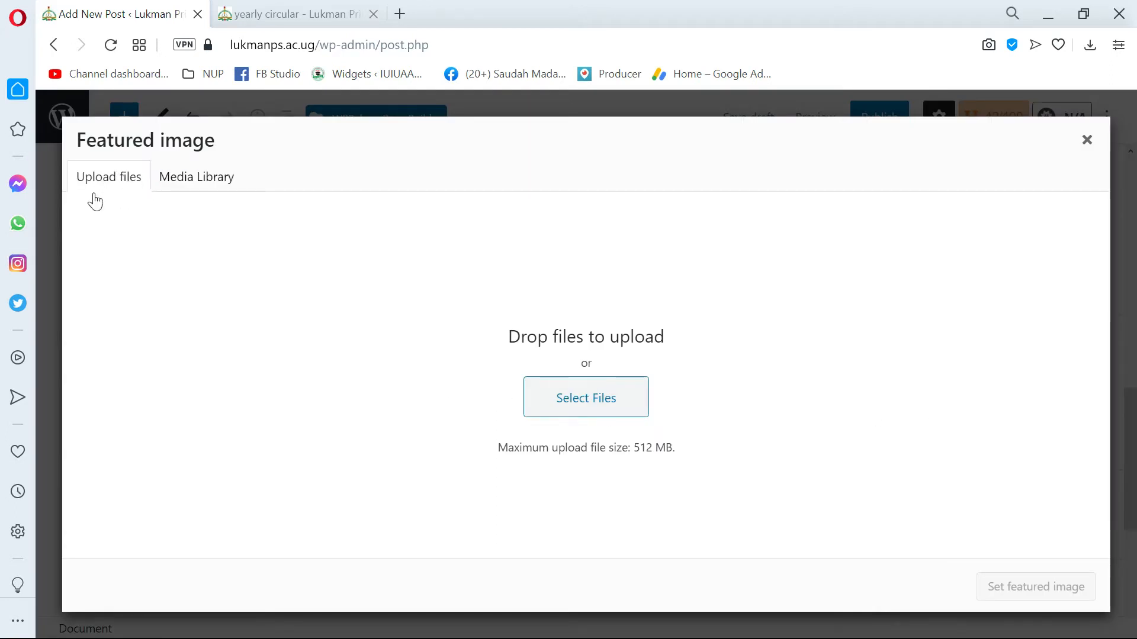
Browse the computer's Downloads folder for an image to upload, and leave without choosing a file.
click(585, 397)
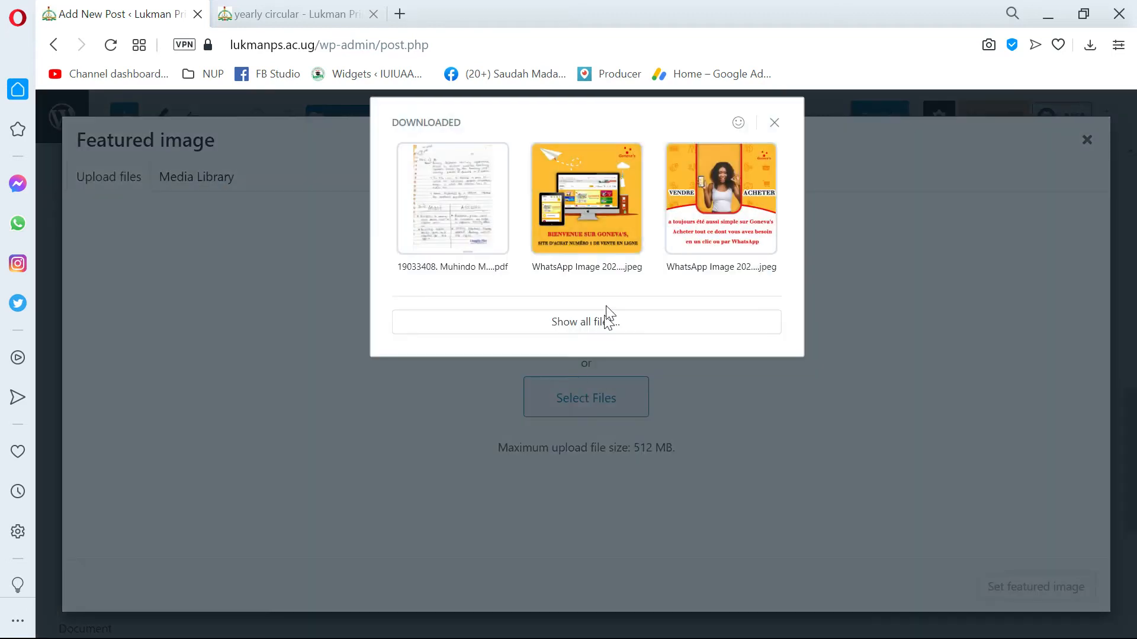
click(581, 323)
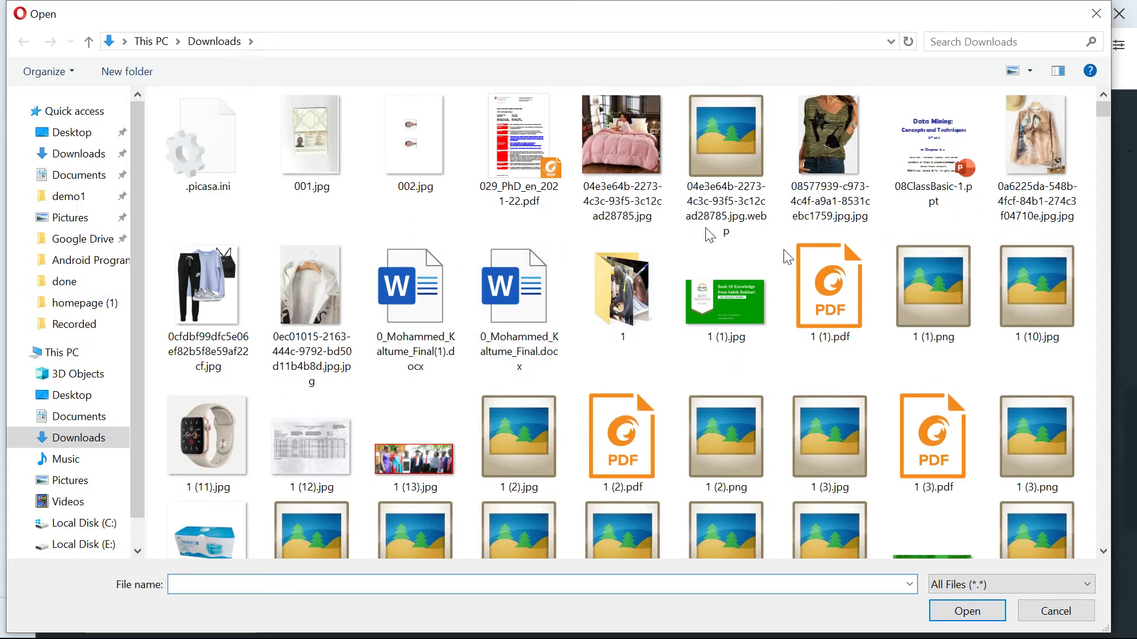
key(Escape)
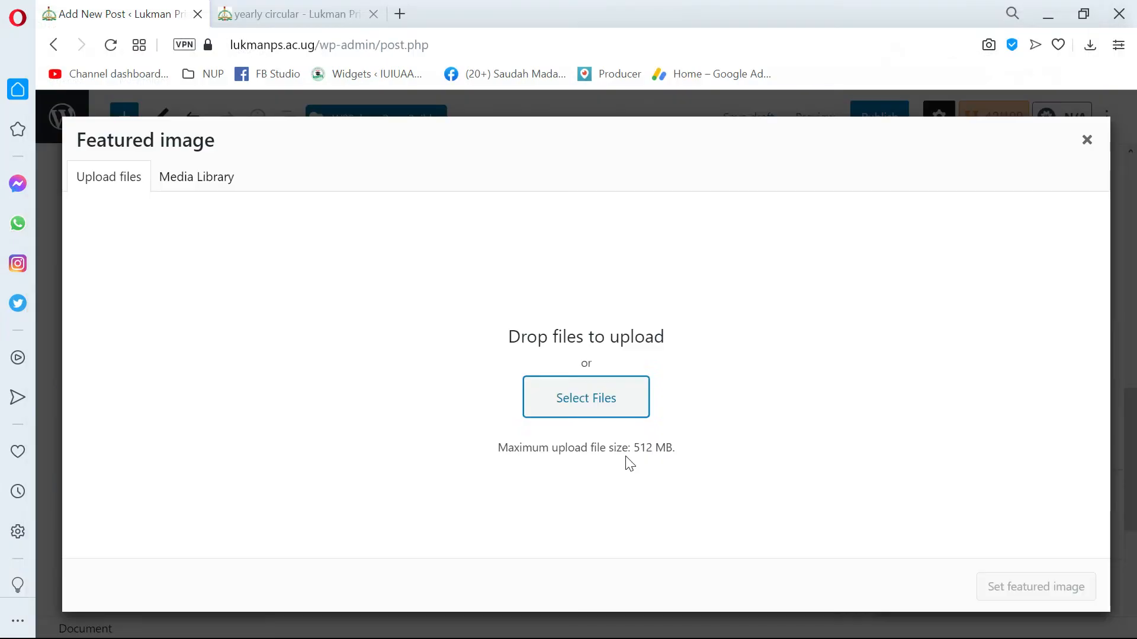
key(alt+Tab)
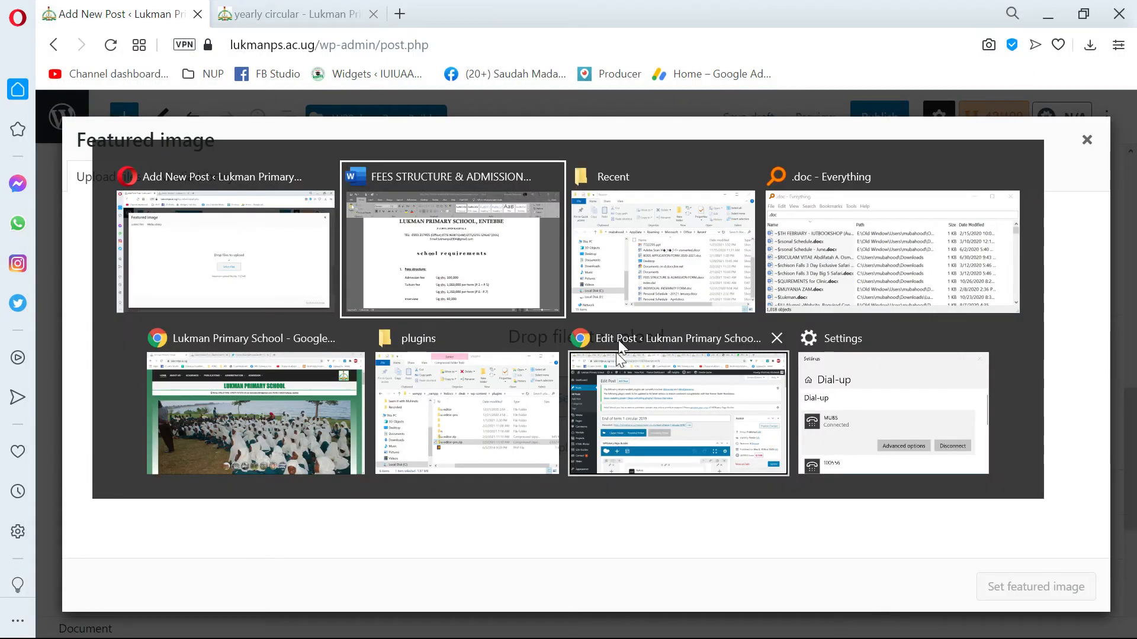
click(468, 414)
drag(223, 152, 465, 111)
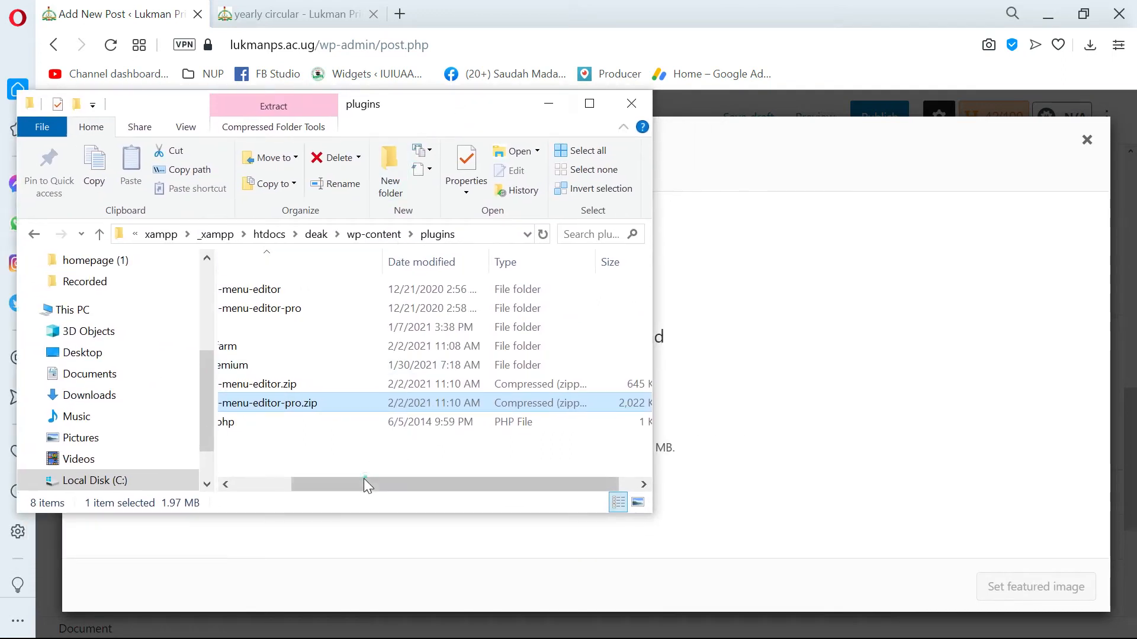
drag(363, 479, 218, 481)
click(776, 145)
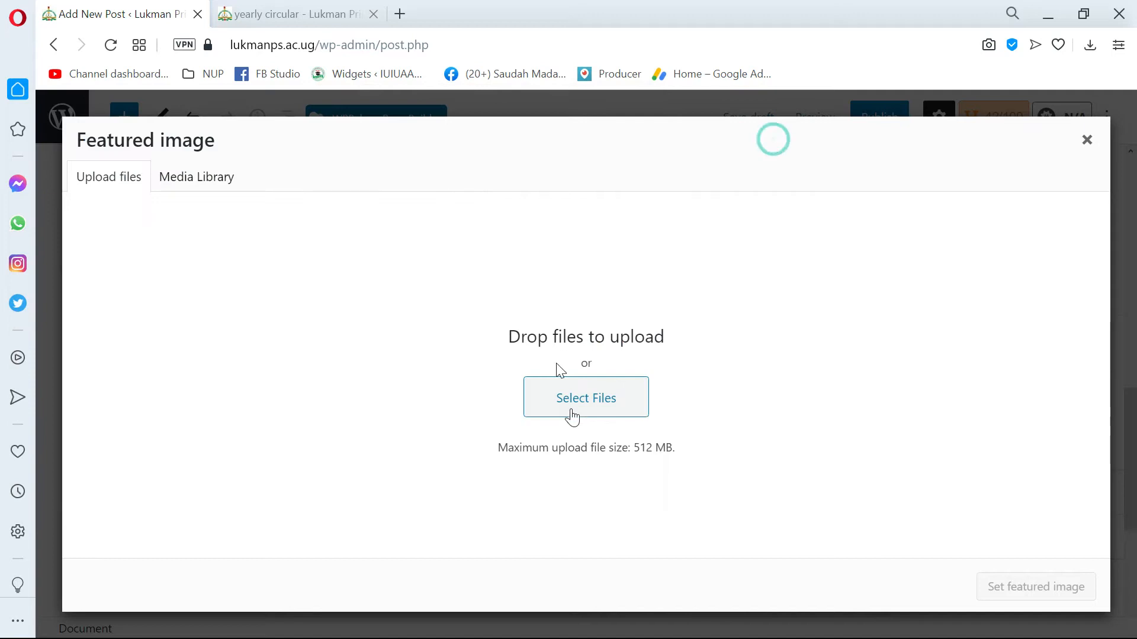
Show the media library images, and search Google Images for "fees structure" in a temporary browser tab.
click(191, 189)
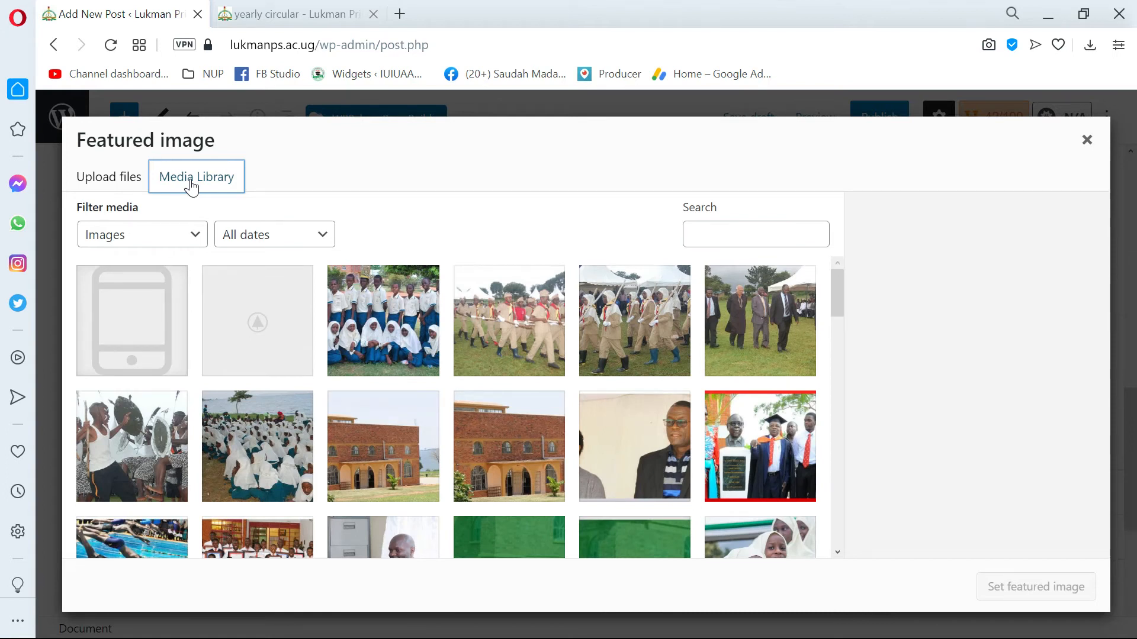
click(406, 21)
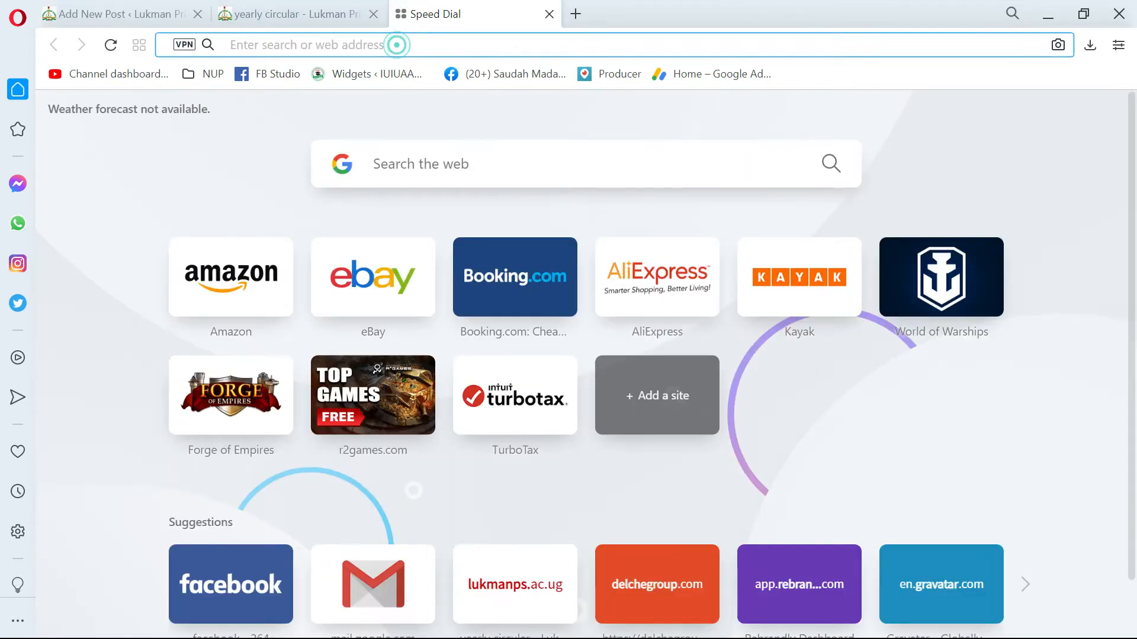
text(fees s)
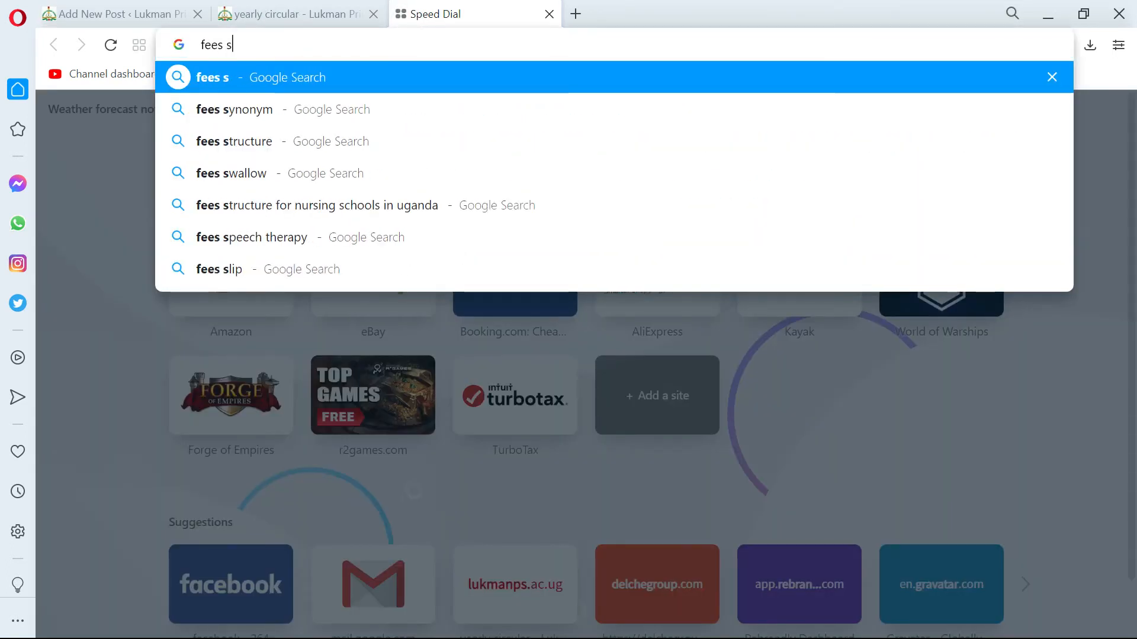
text(trcure)
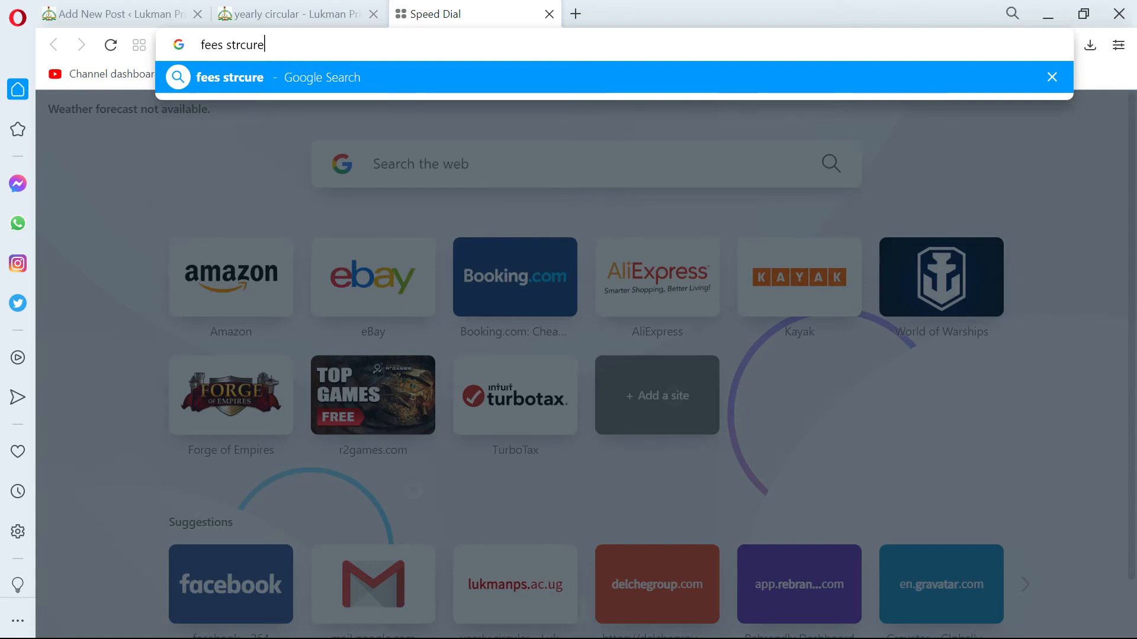
key(Return)
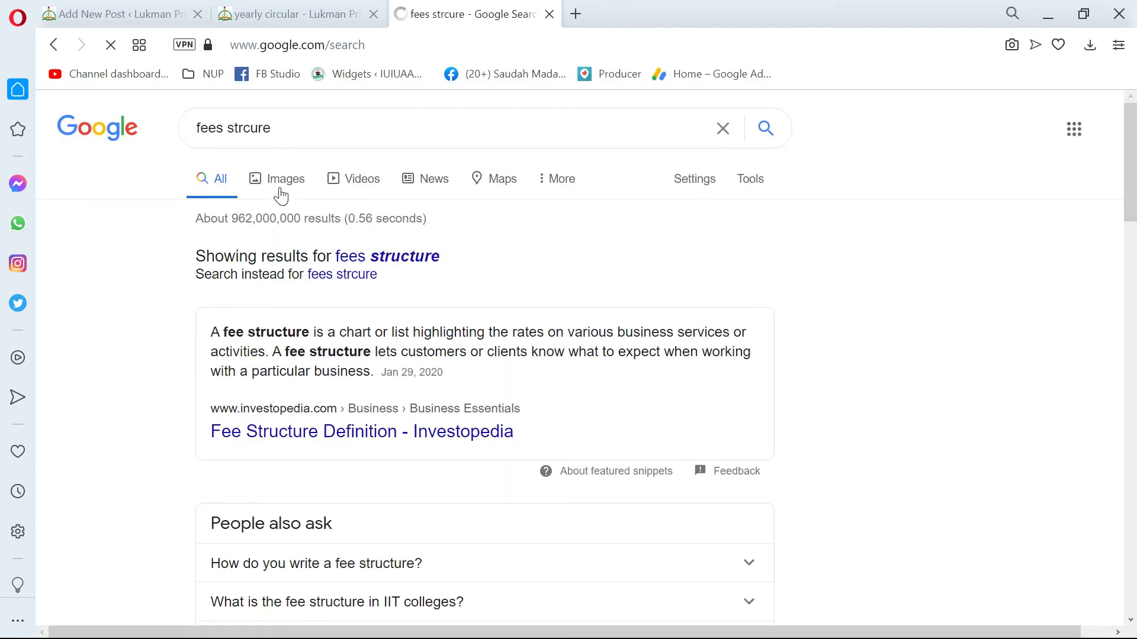
click(280, 194)
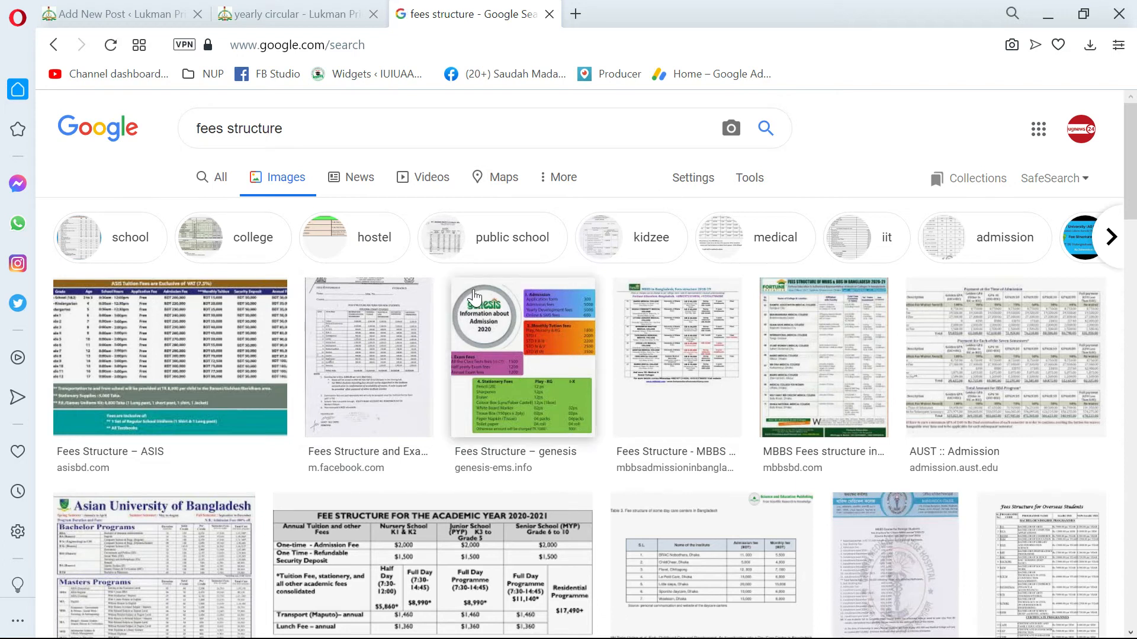
scroll(476, 294, down, 3)
click(550, 13)
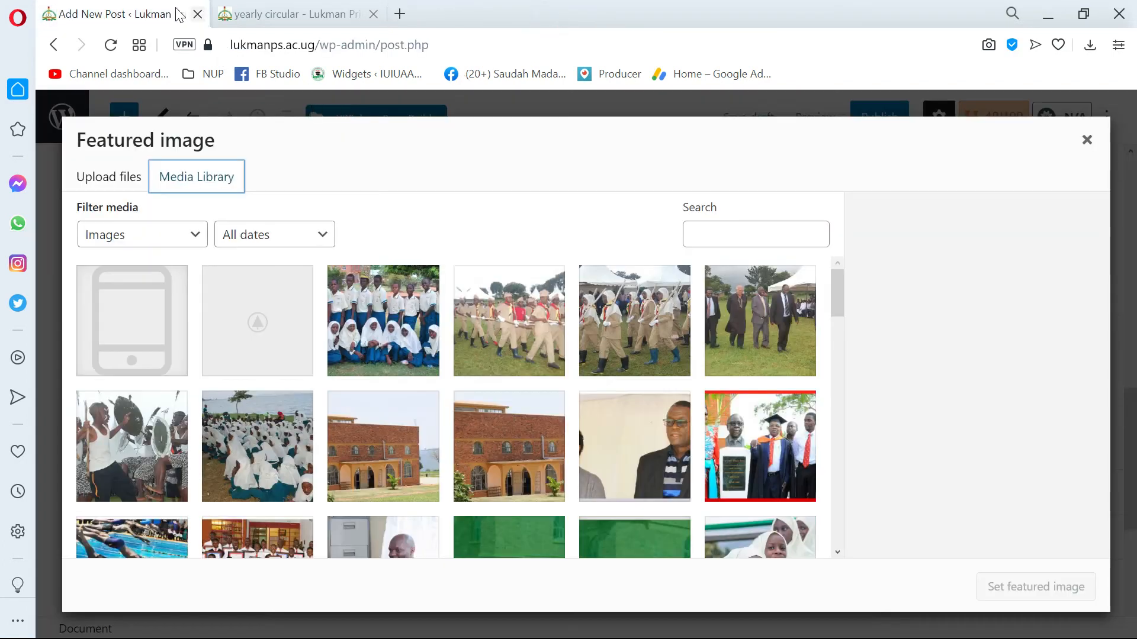
Set the bursar's photo at the desk from the media library as the post's featured image.
scroll(444, 427, down, 4)
scroll(430, 449, down, 2)
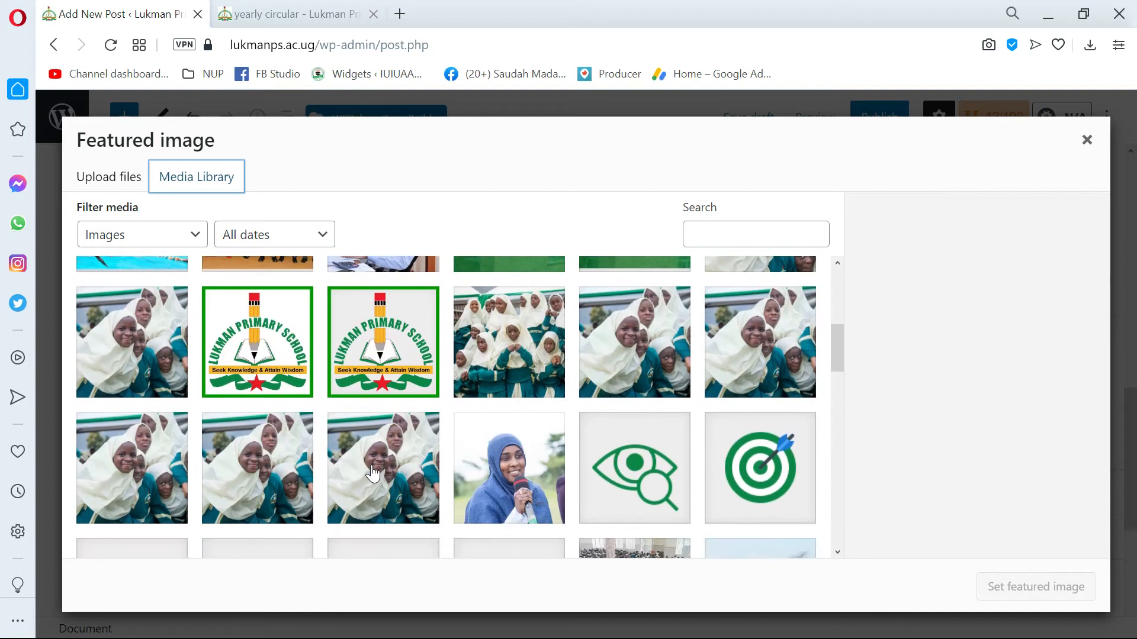
scroll(414, 464, up, 3)
click(377, 425)
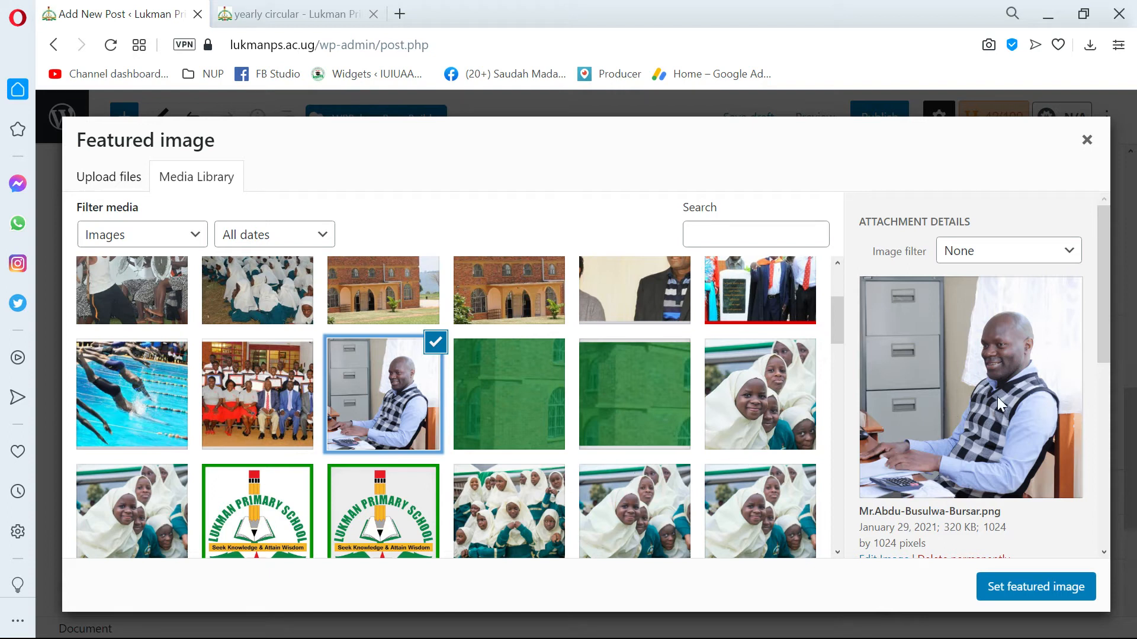
click(1009, 585)
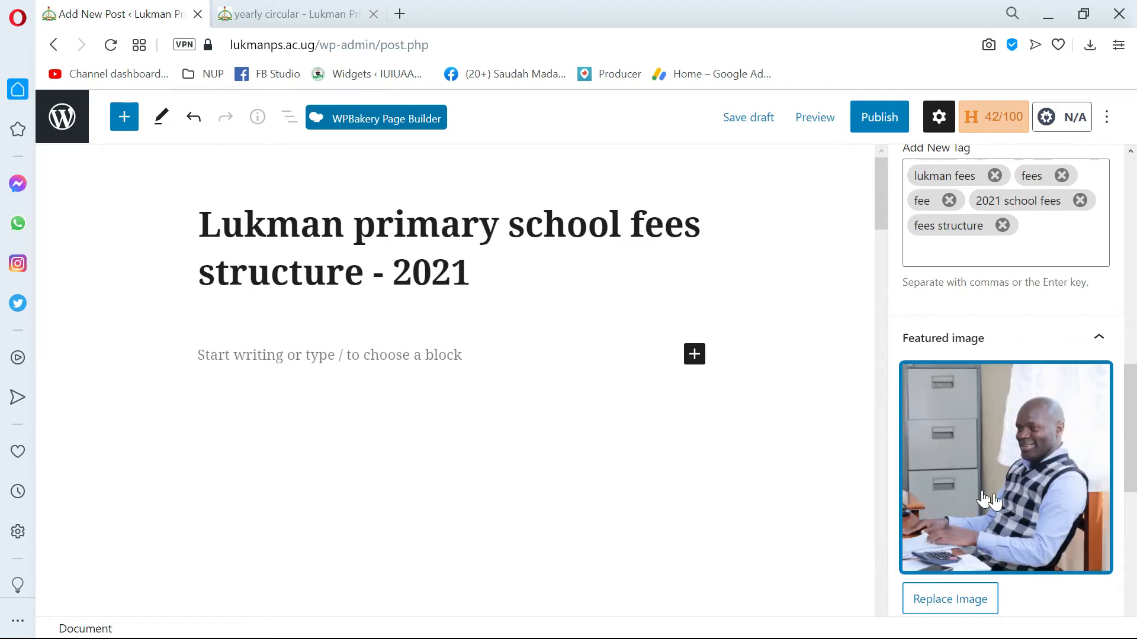
Check the Yearly circular page's thumbnails again, and review the post settings around and below the featured image.
click(308, 13)
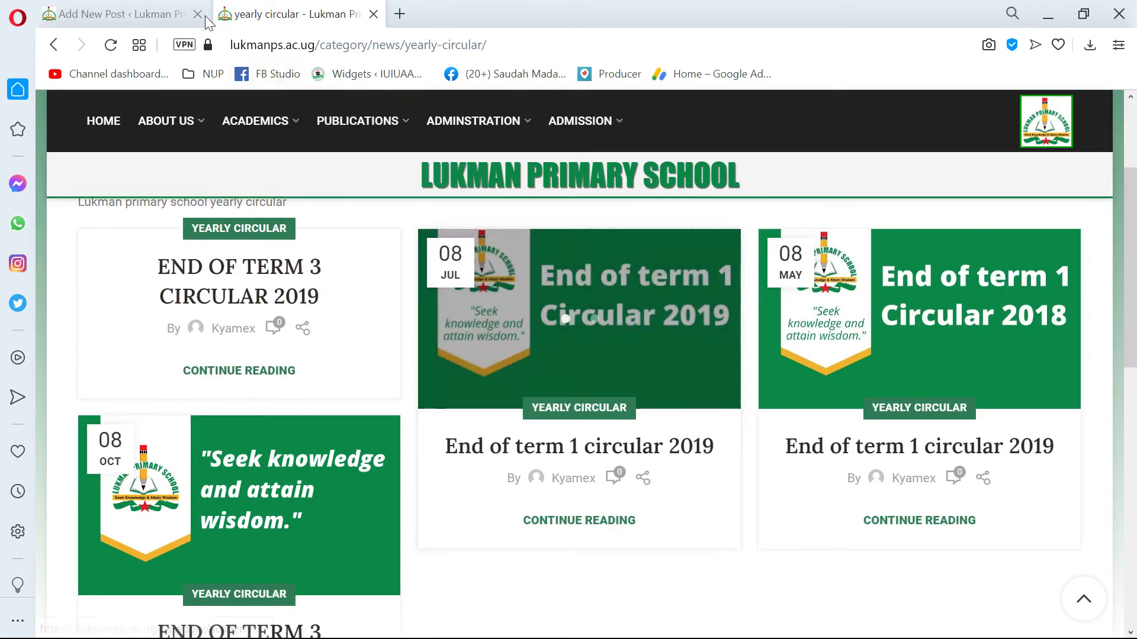
click(106, 5)
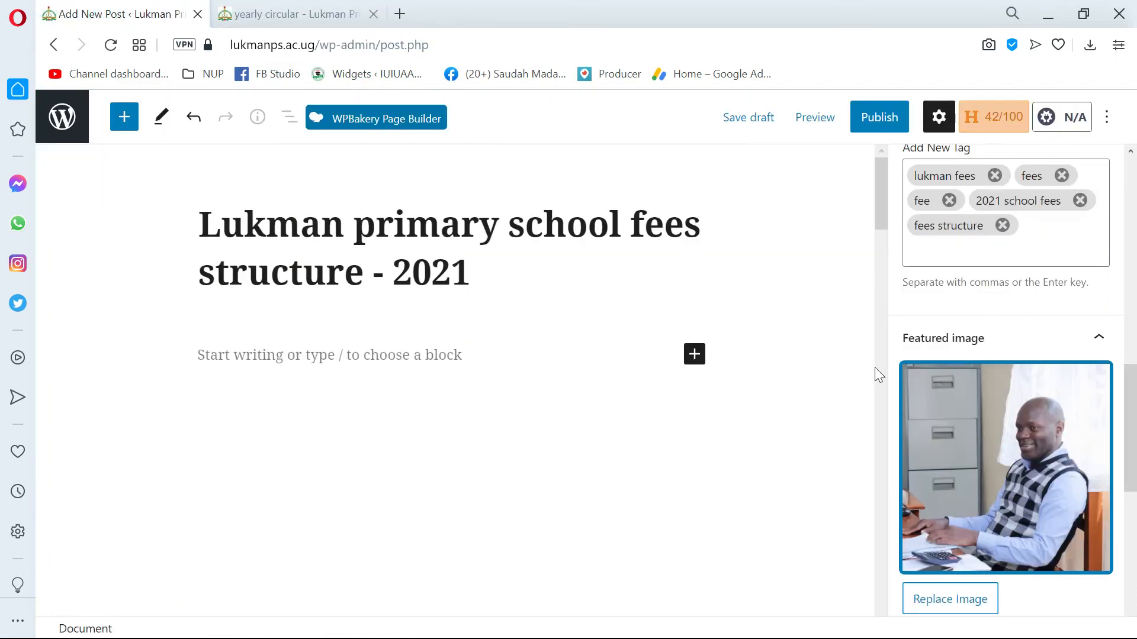
scroll(988, 526, down, 1)
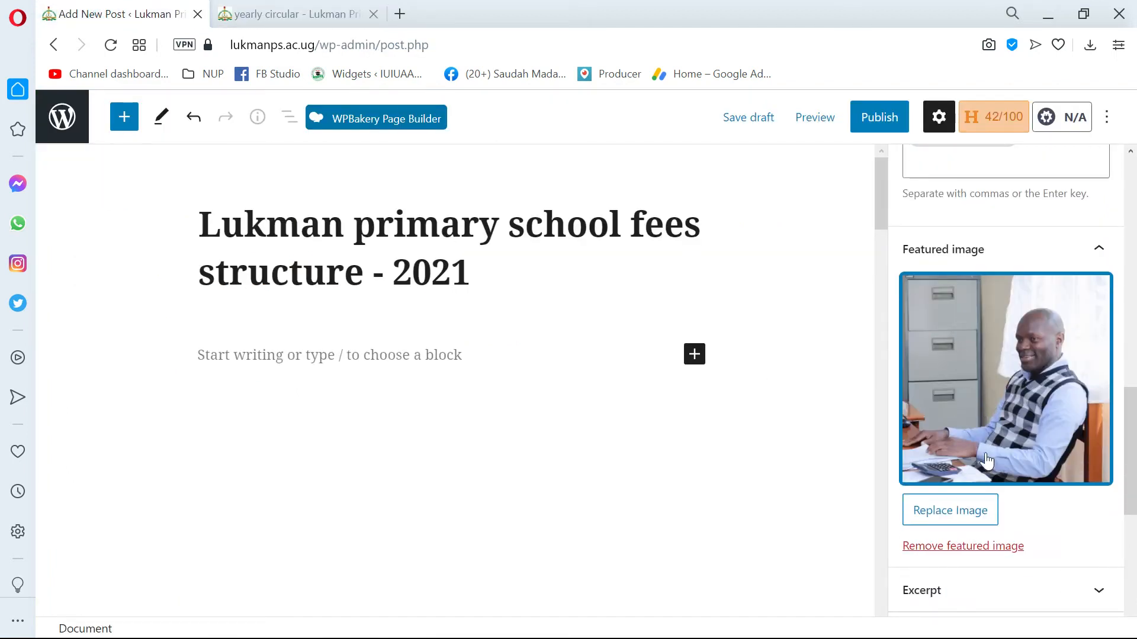
scroll(980, 426, down, 2)
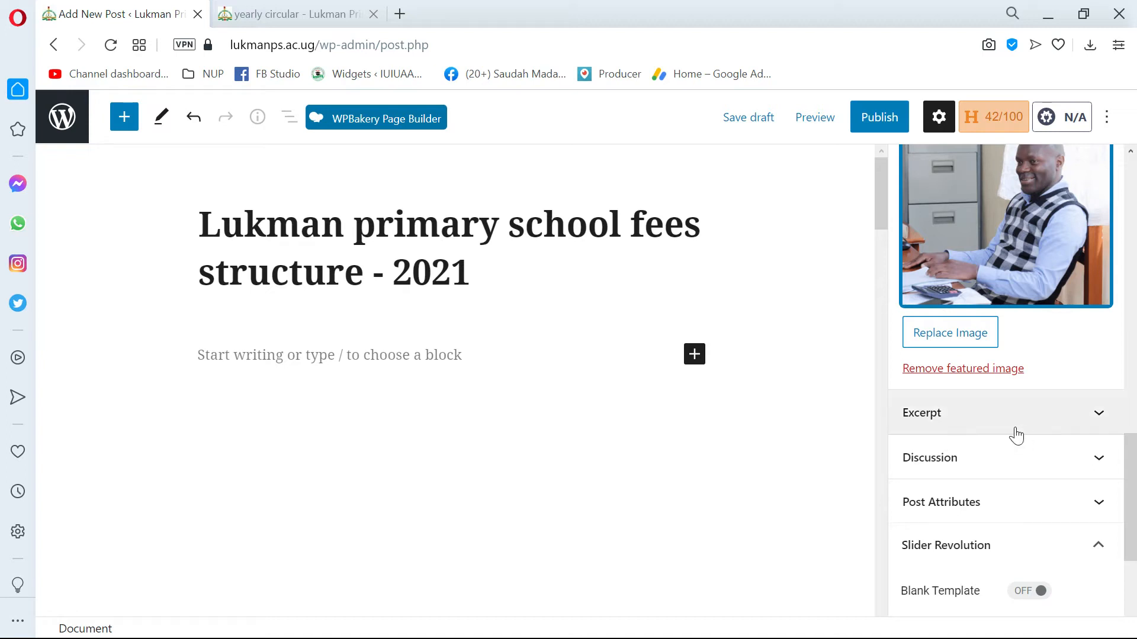
Show the post's optional Excerpt setting and collapse it again.
scroll(942, 414, down, 2)
click(946, 331)
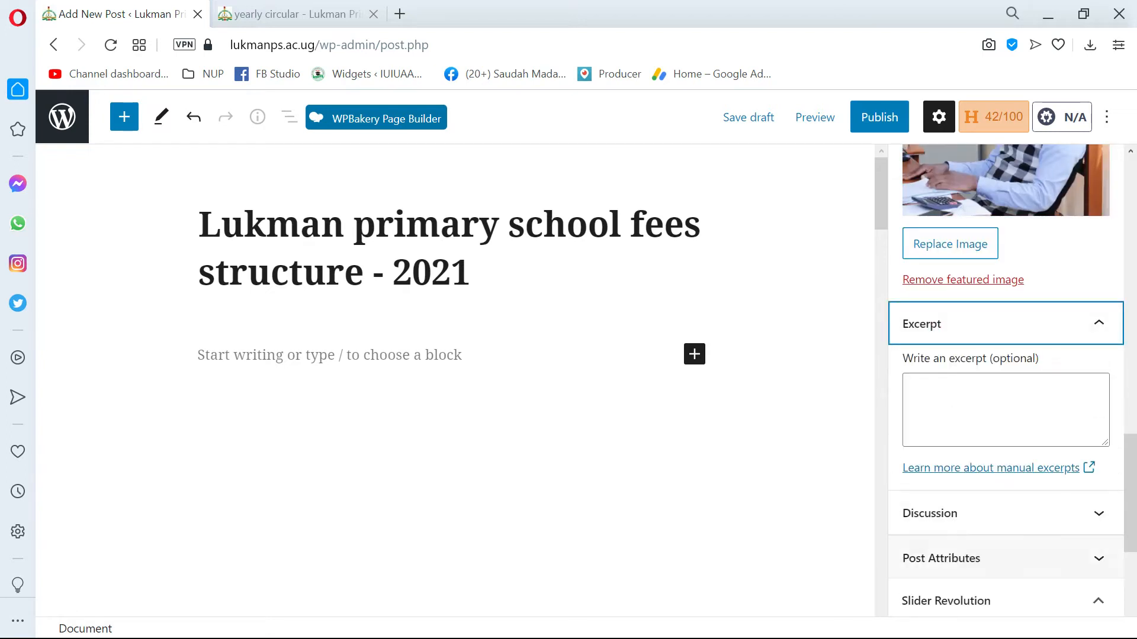
click(987, 325)
scroll(969, 354, down, 2)
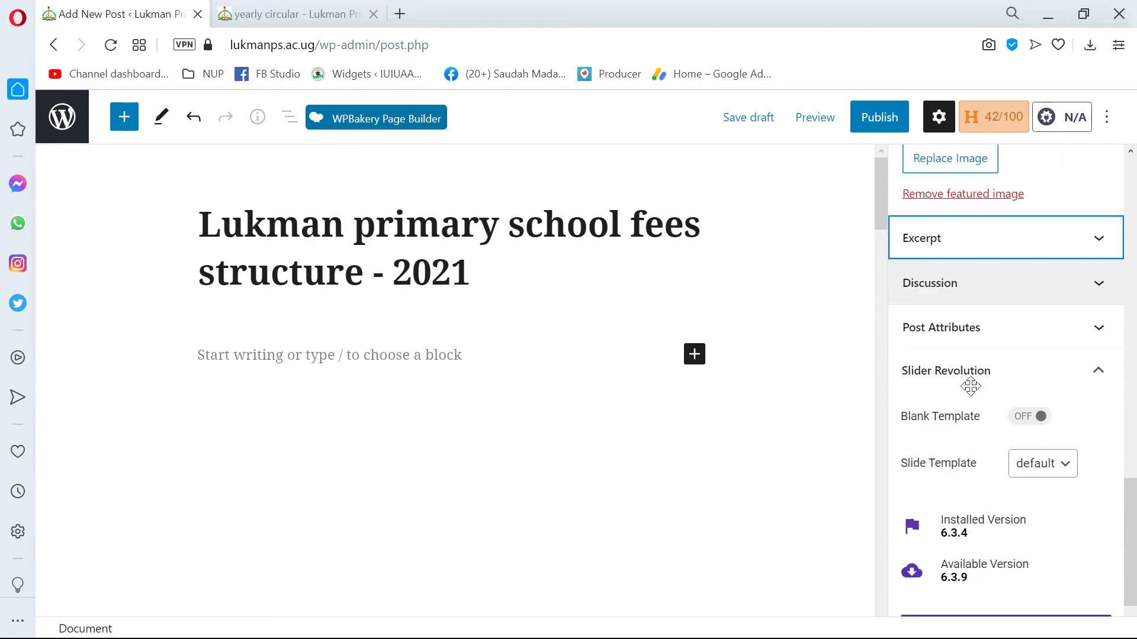
In the post's Discussion settings, turn Allow comments off and back on.
click(949, 290)
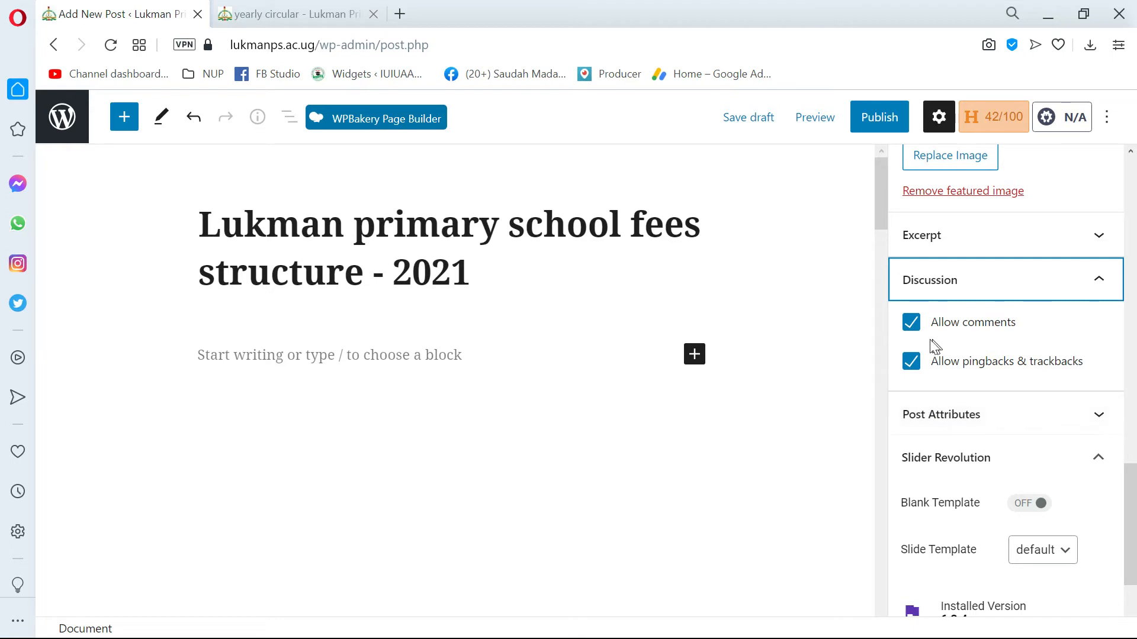
click(912, 325)
click(910, 325)
click(909, 325)
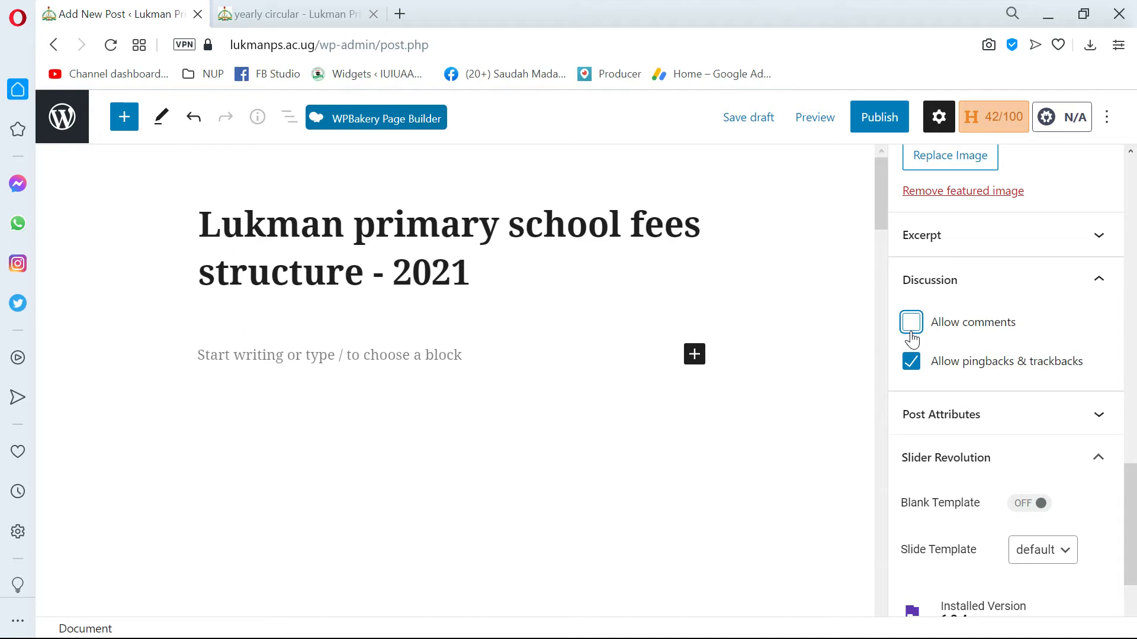
click(911, 324)
scroll(984, 431, down, 3)
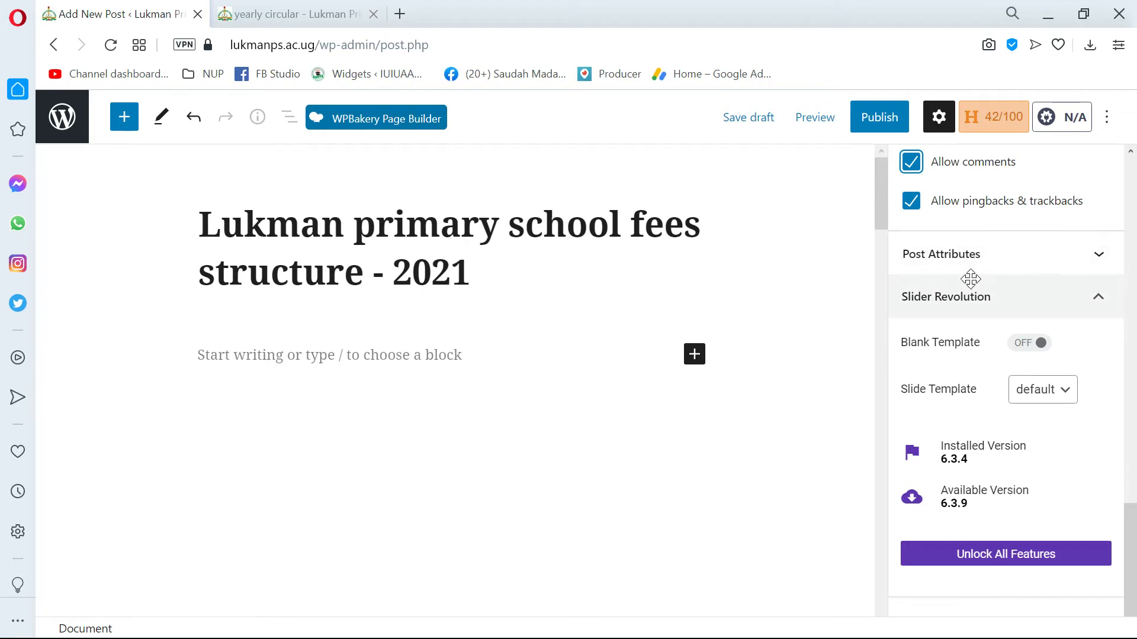
Review the post settings again, from status and visibility down to the tags and featured image.
scroll(971, 279, up, 10)
scroll(953, 261, up, 5)
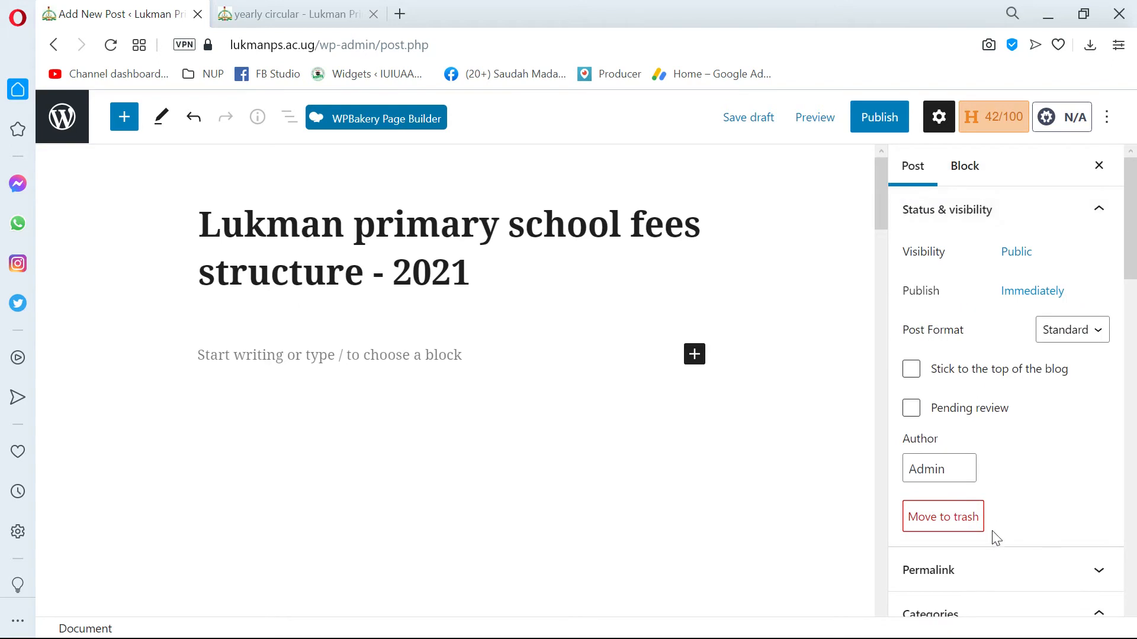
scroll(994, 540, down, 8)
scroll(992, 540, up, 8)
scroll(989, 434, down, 10)
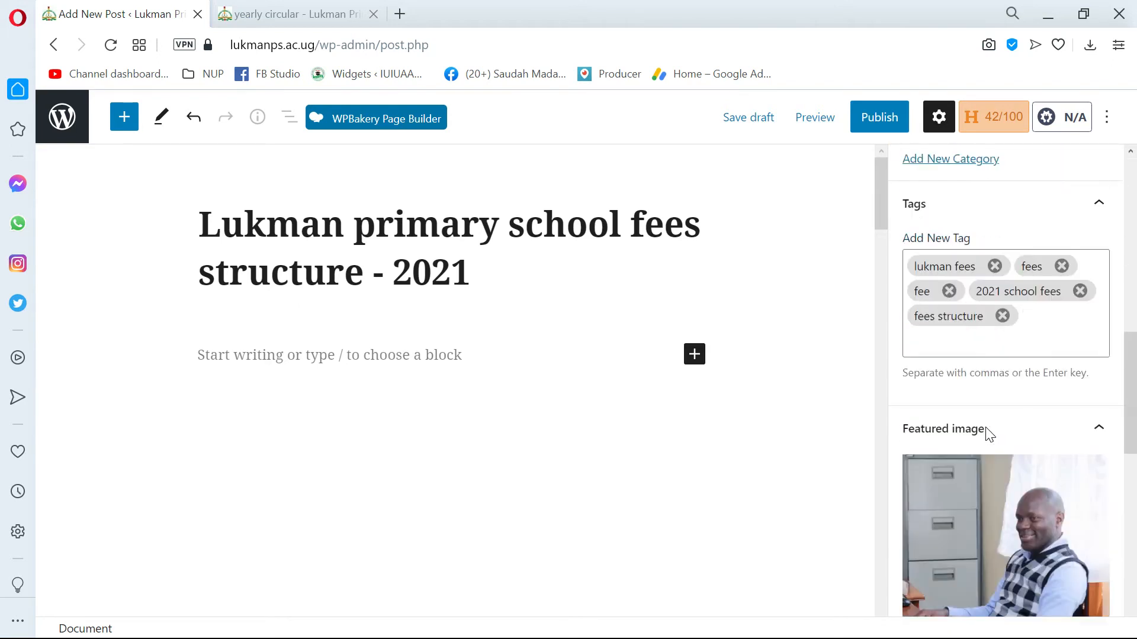
scroll(986, 434, up, 6)
Publish the post immediately with public visibility and close the publishing confirmation.
click(326, 353)
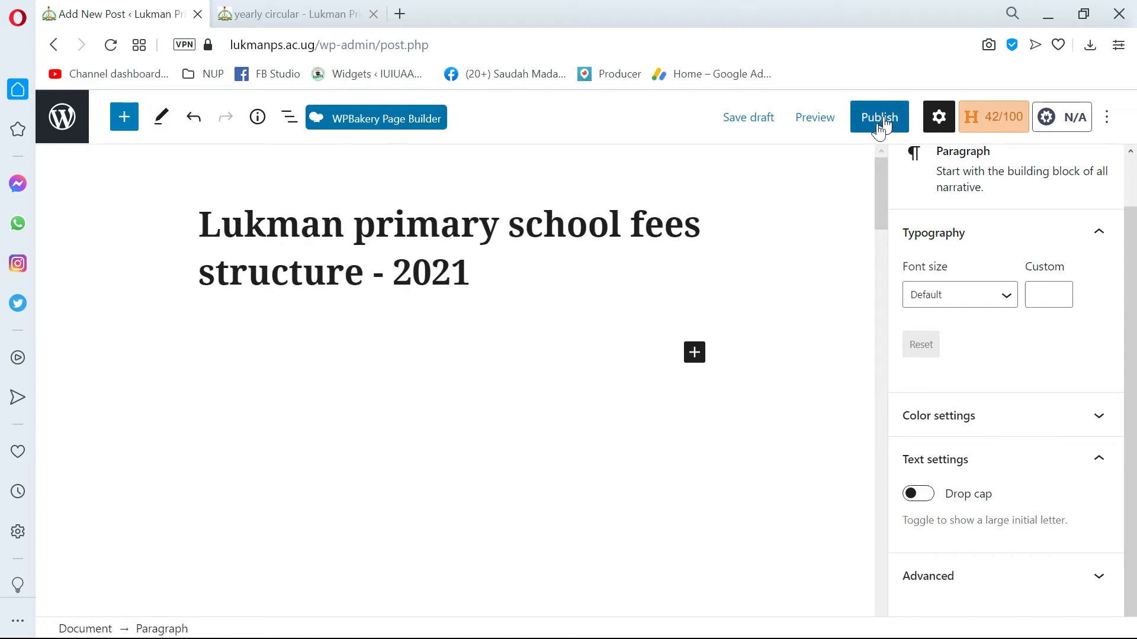
click(279, 352)
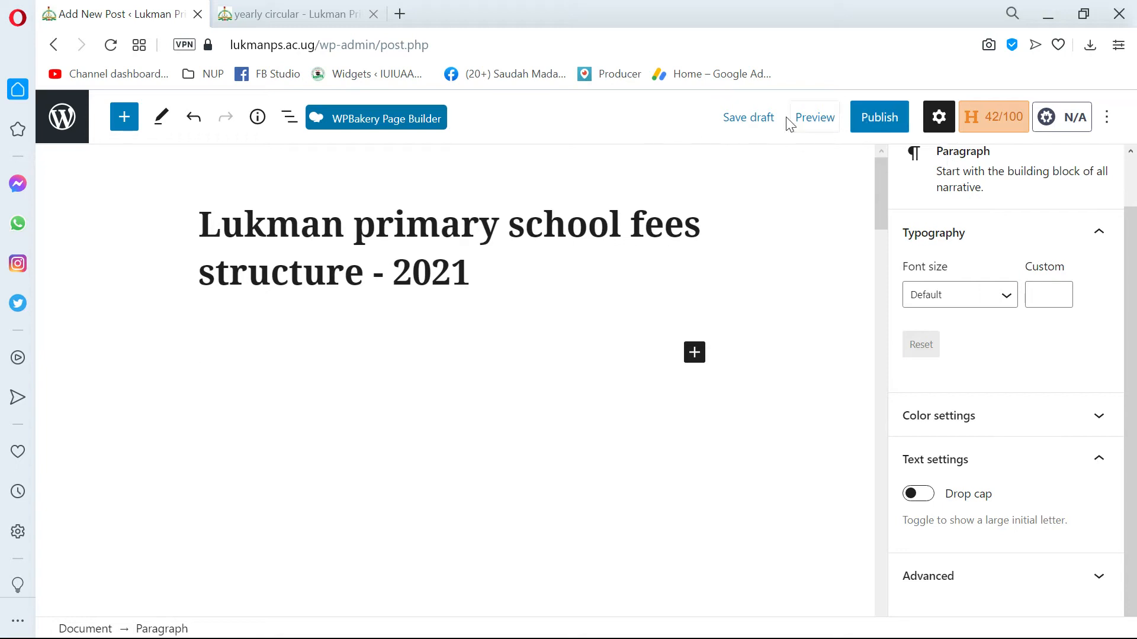
click(875, 114)
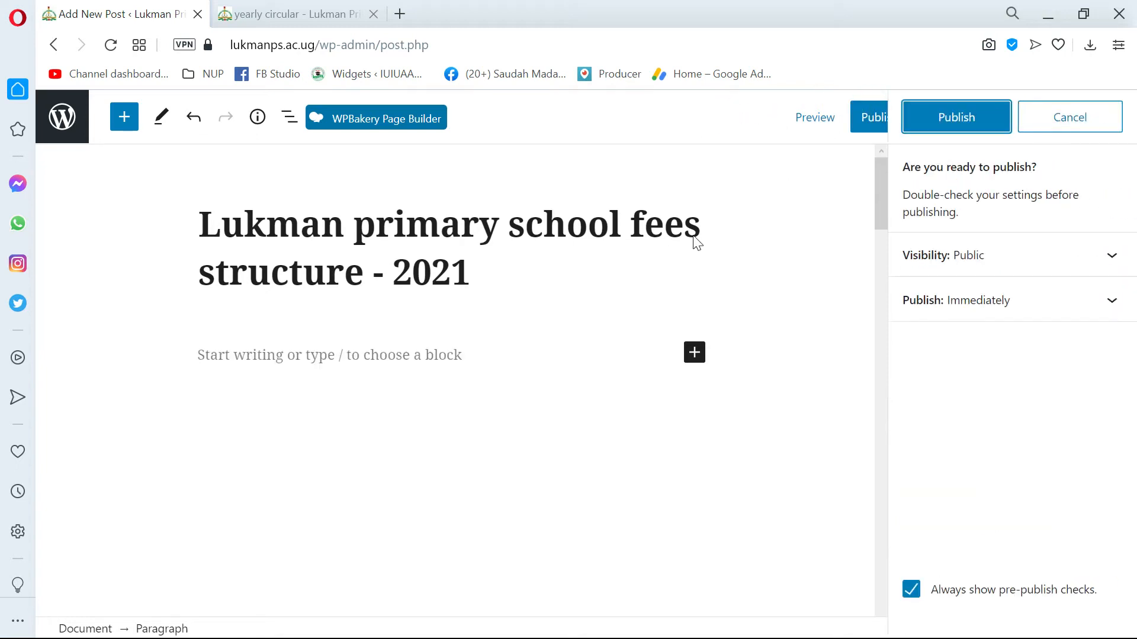
click(964, 113)
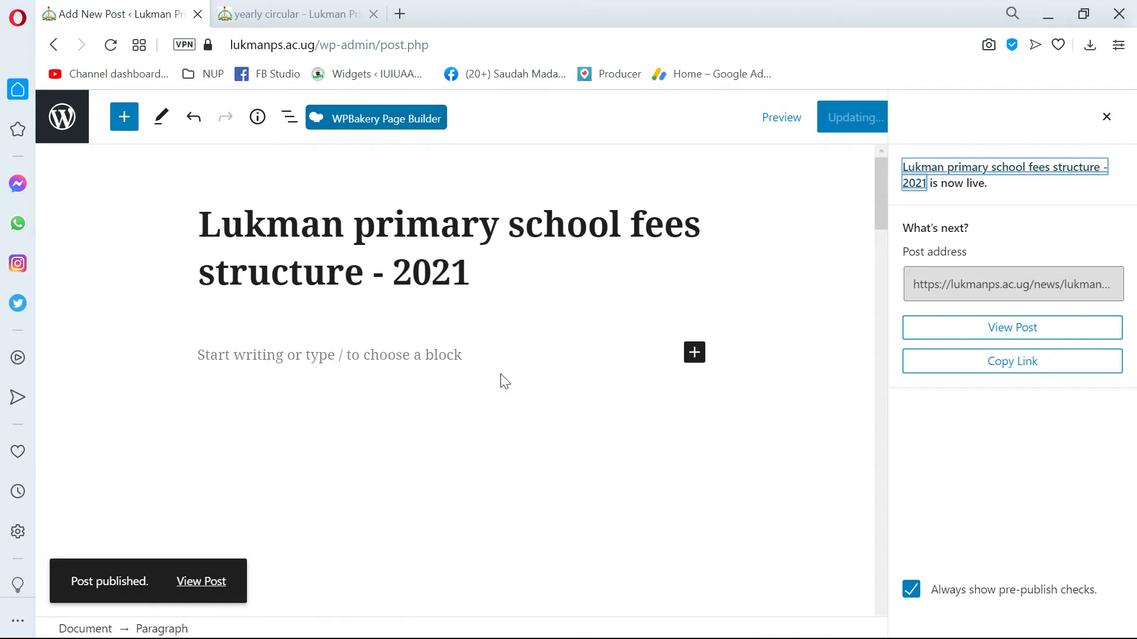
click(521, 351)
click(1106, 117)
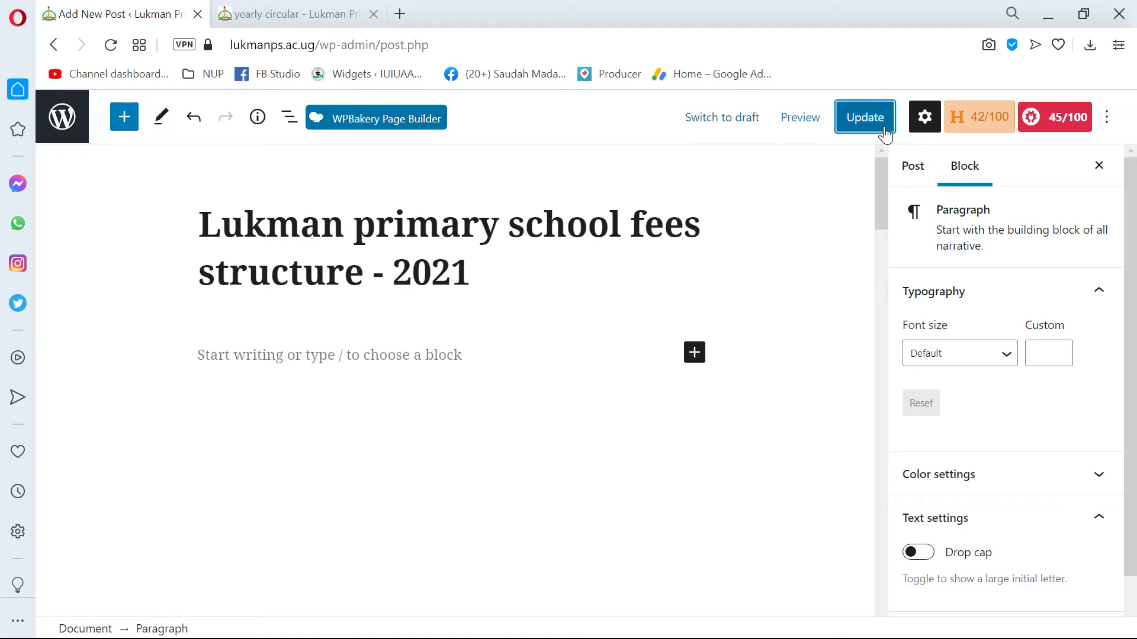
Switch the published fees structure post back to draft and save the draft.
click(713, 125)
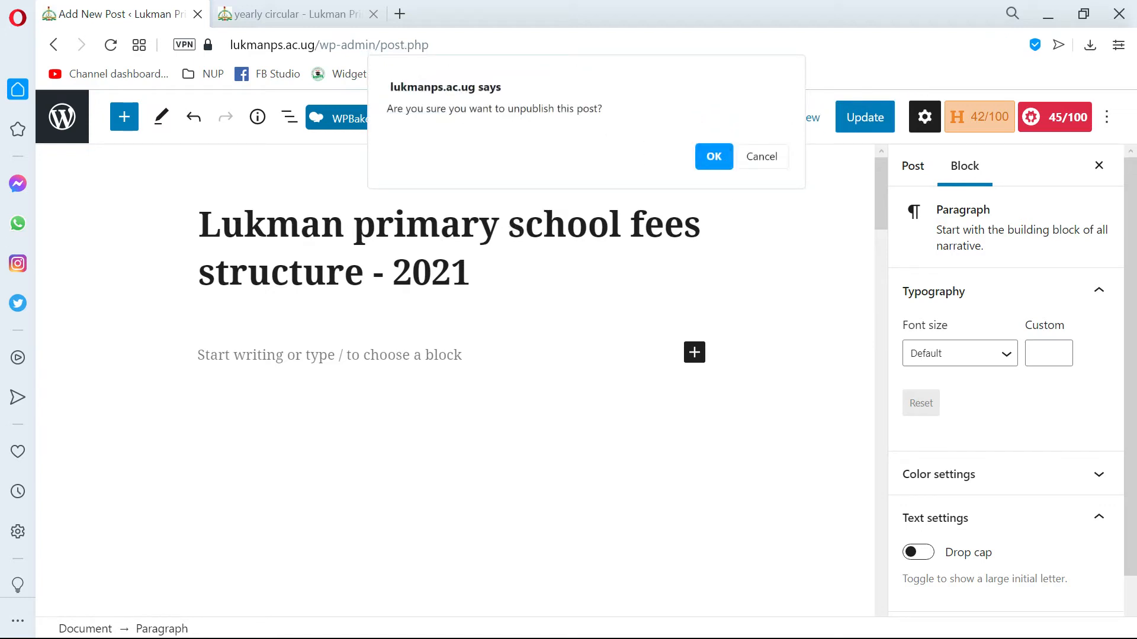
click(708, 160)
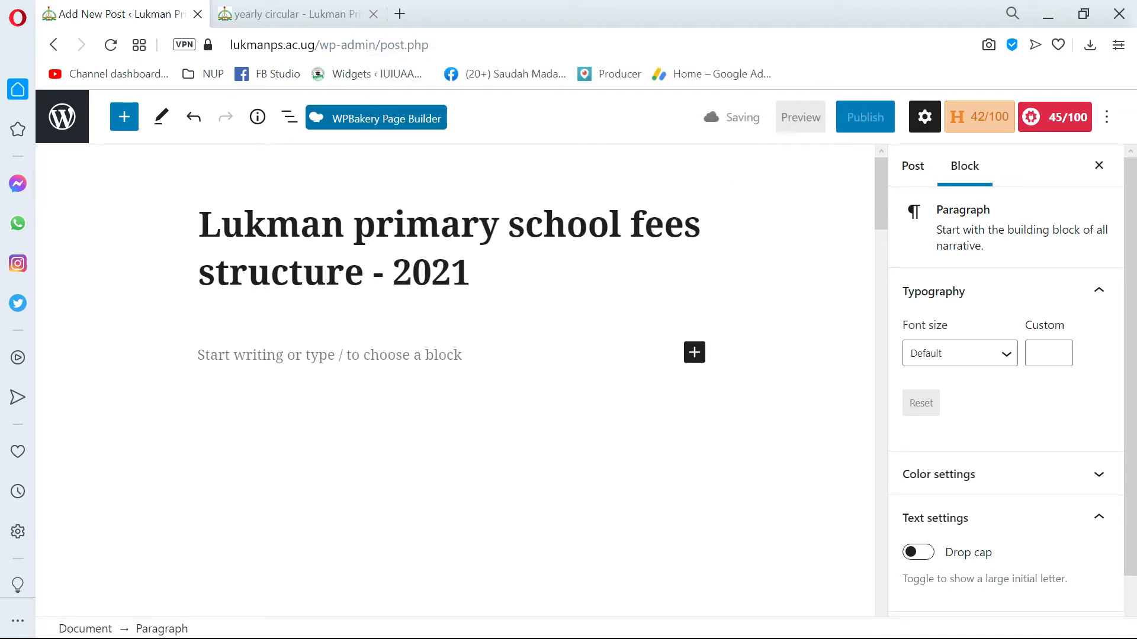
click(355, 350)
scroll(355, 350, down, 3)
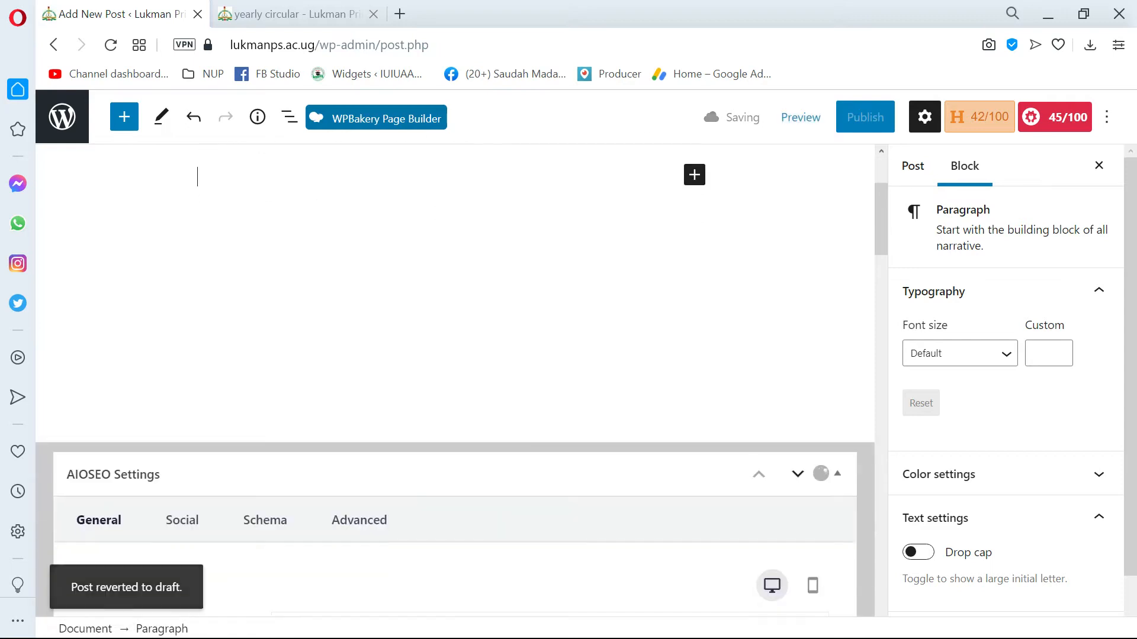
scroll(454, 381, up, 2)
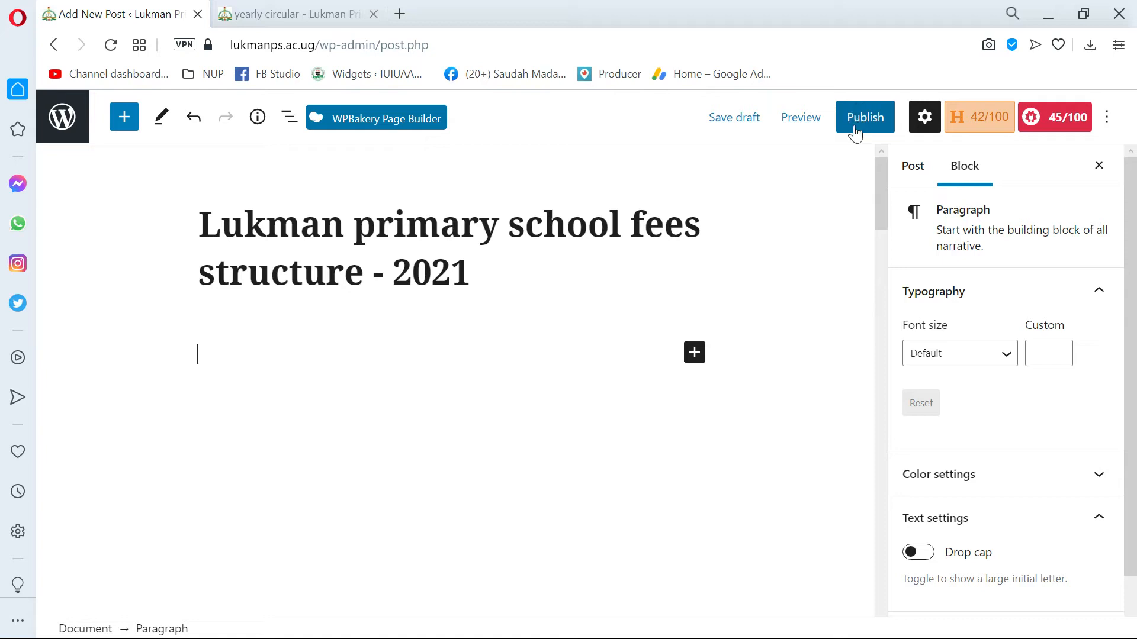
click(733, 118)
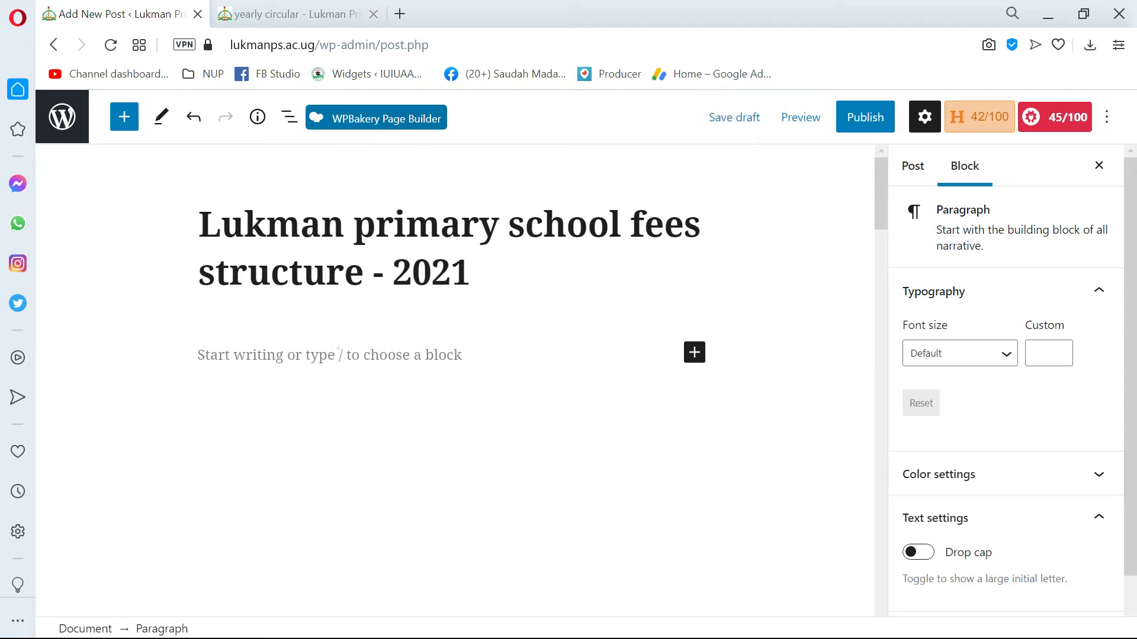
click(338, 353)
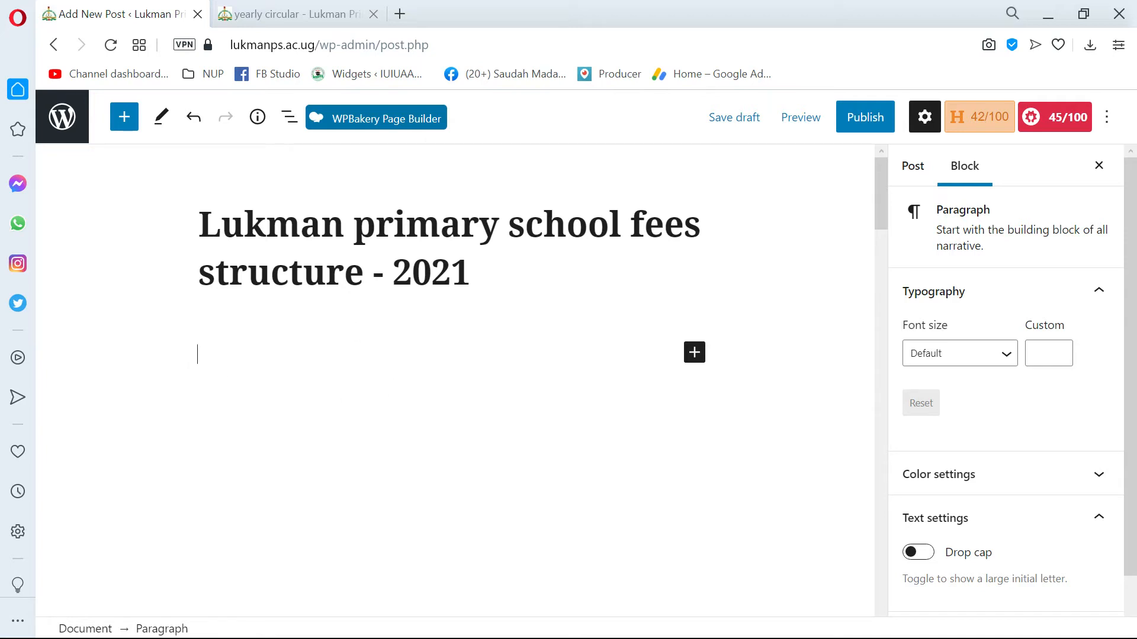
Switch to the Word document, look over the school requirements, and select the "Fees structure:" heading before returning to the post.
key(alt+Tab)
key(Tab)
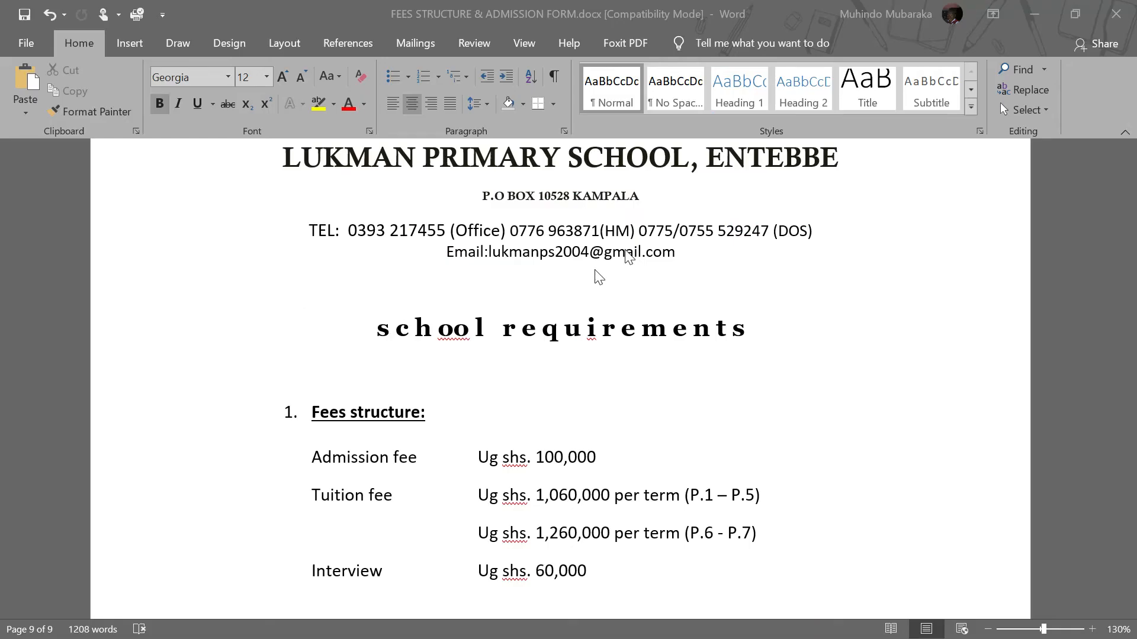
scroll(560, 379, down, 1)
scroll(560, 379, up, 2)
scroll(560, 378, down, 2)
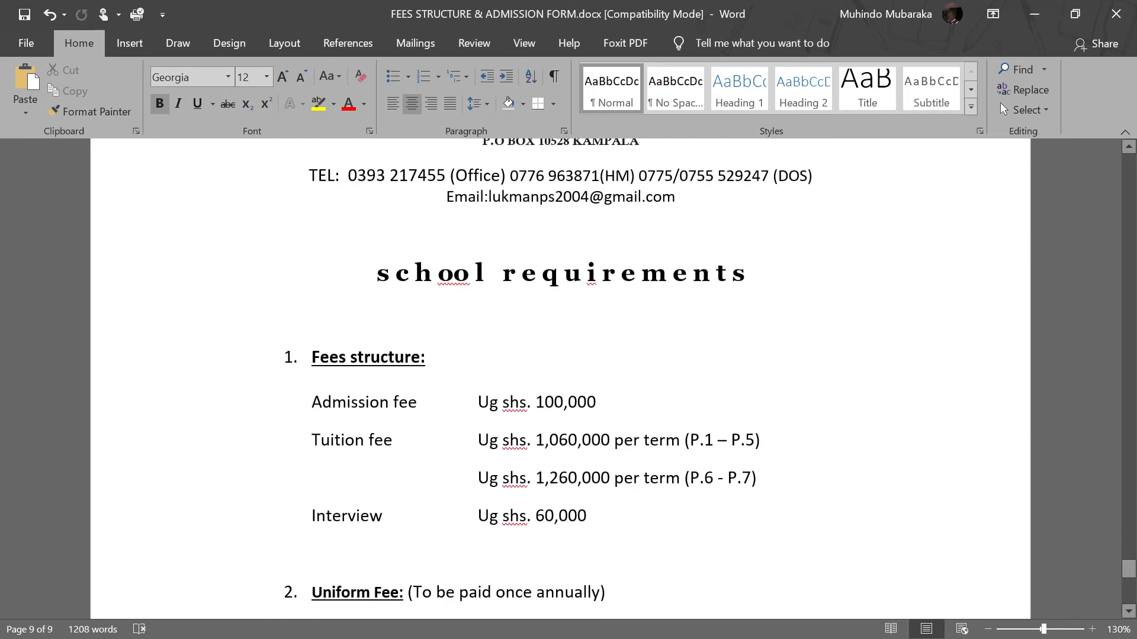
scroll(560, 379, up, 2)
drag(725, 320, 299, 214)
scroll(342, 304, down, 1)
scroll(560, 379, down, 4)
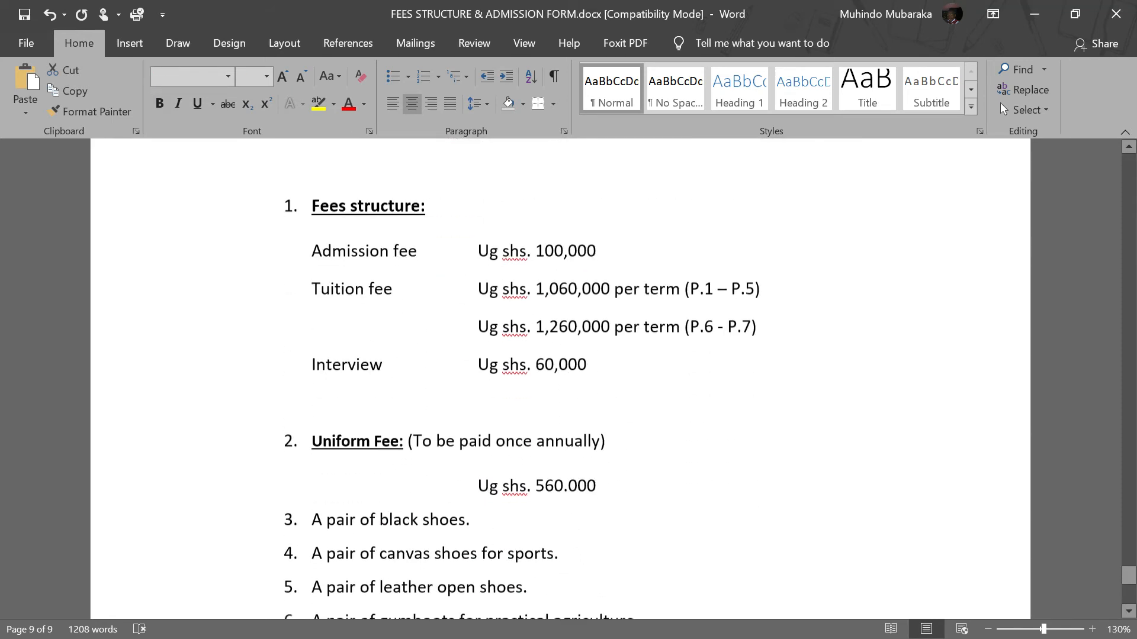
scroll(560, 379, up, 1)
triple_click(441, 252)
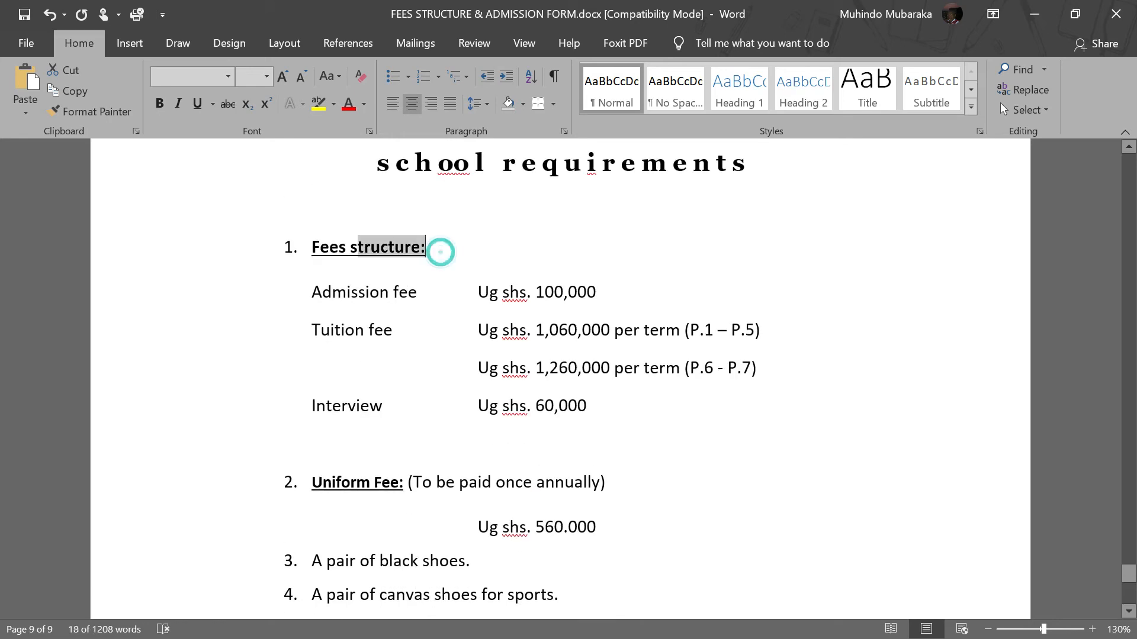
key(alt+Tab)
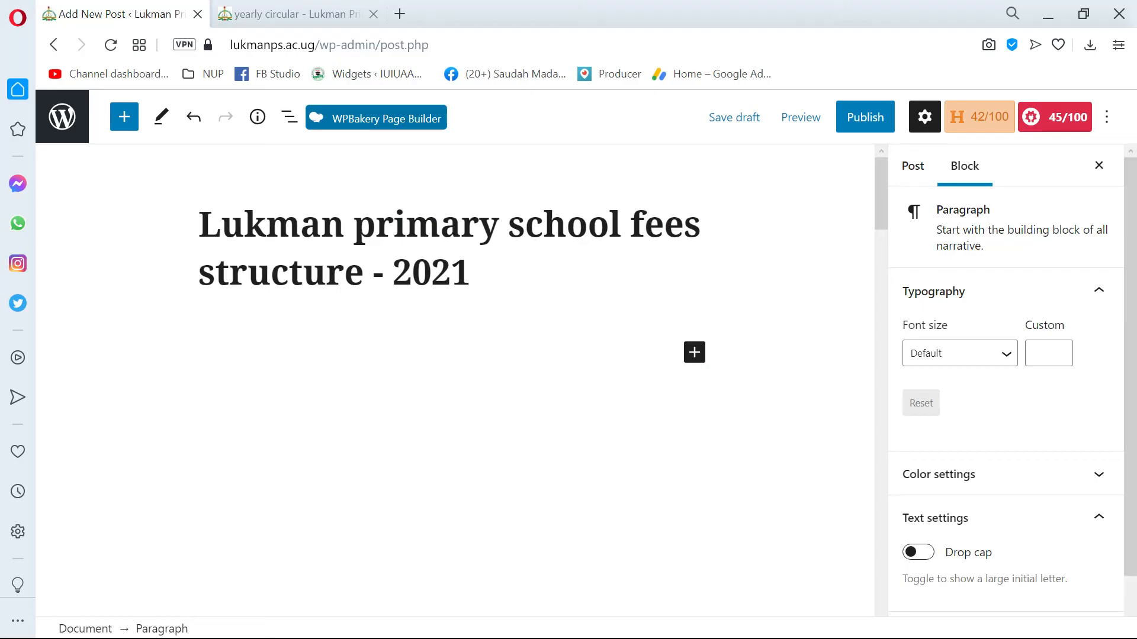
Highlight the post title to point it out, and return to the empty content paragraph.
click(204, 228)
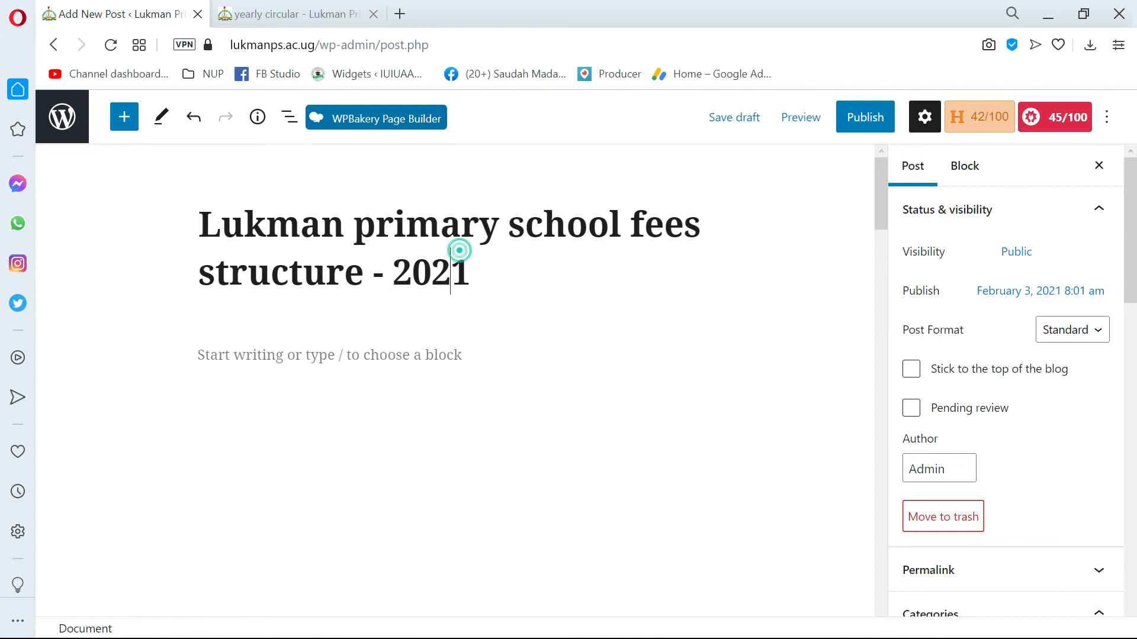
drag(498, 257, 200, 234)
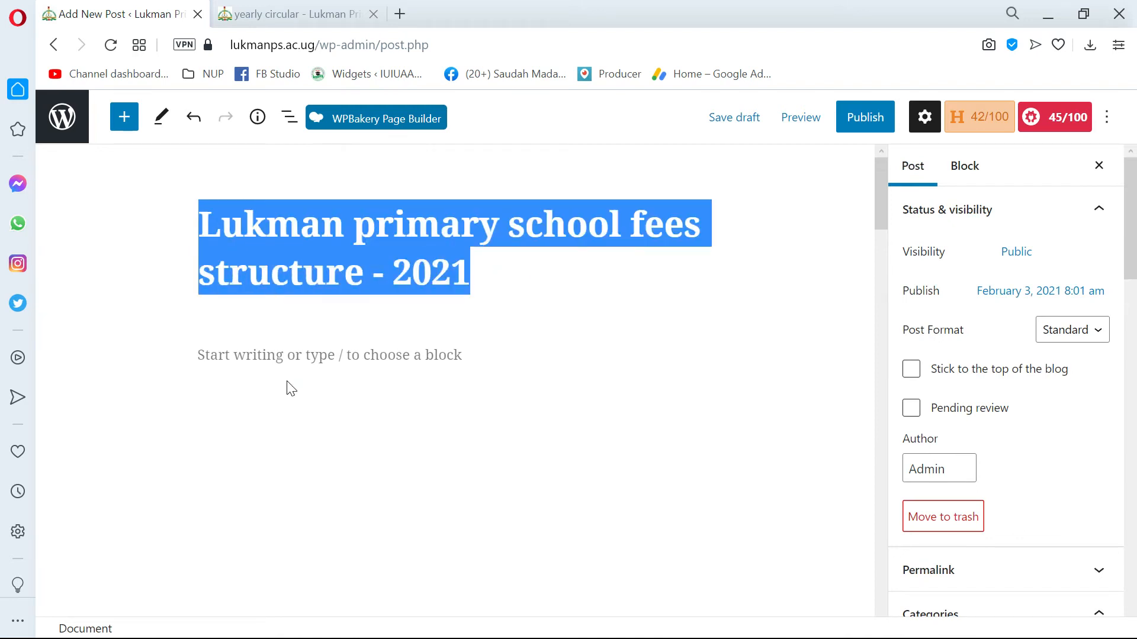
click(282, 361)
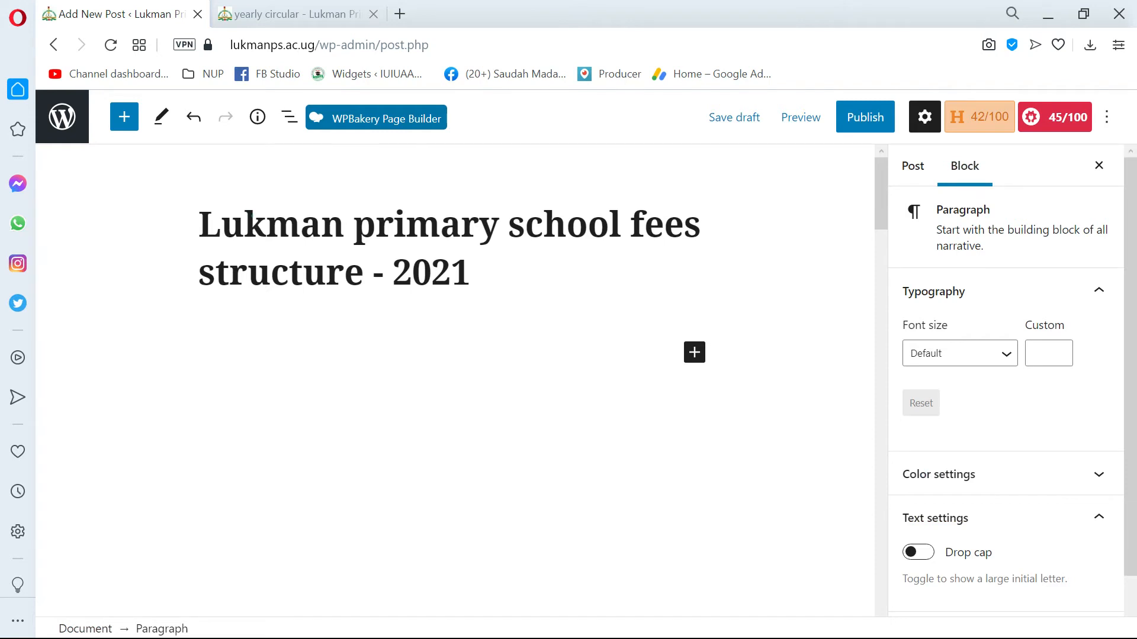
click(245, 216)
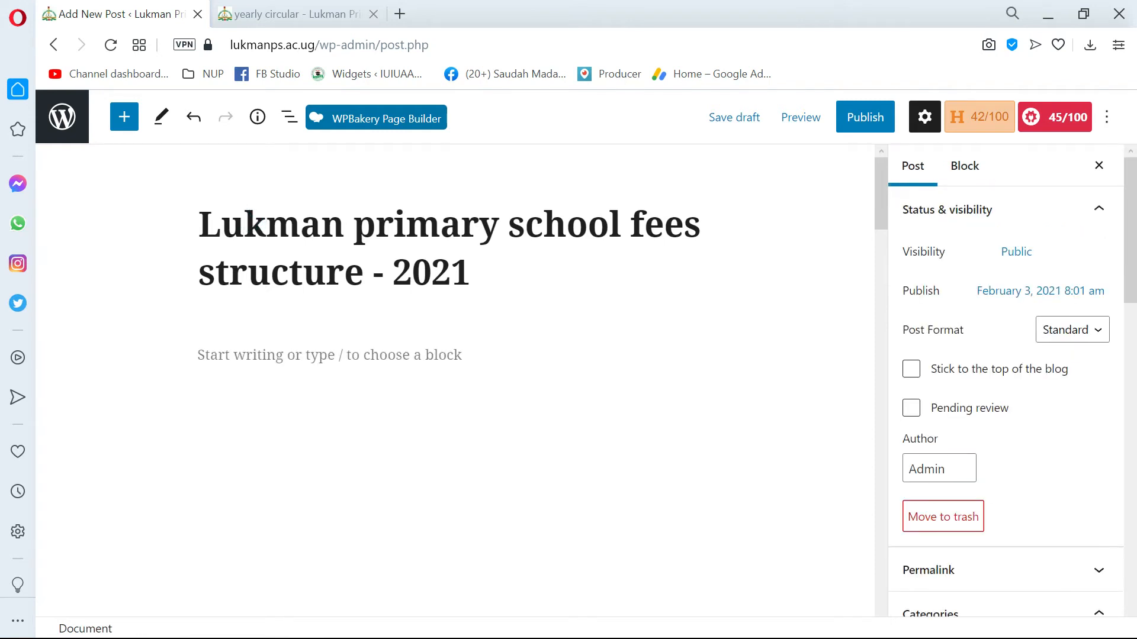
drag(495, 270, 182, 231)
click(290, 226)
click(263, 368)
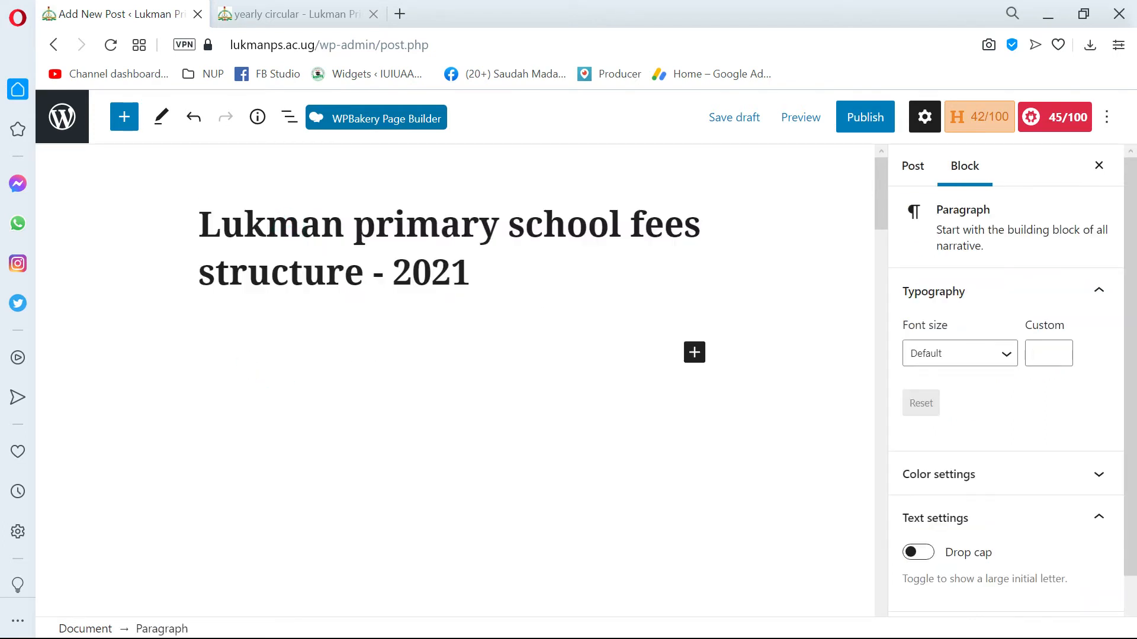
Copy "Fees structure" without its colon from the Word document into the post's first paragraph.
key(alt+Tab)
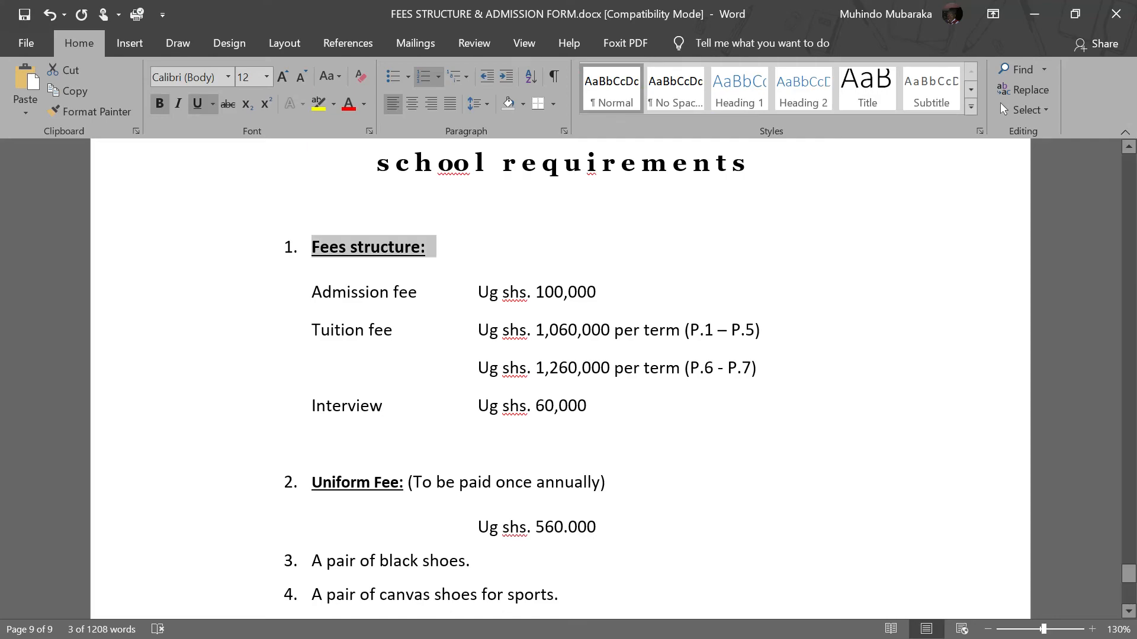
key(alt+Tab)
key(alt+Tab)
click(417, 335)
drag(420, 247, 311, 246)
key(ctrl+c)
key(alt+Tab)
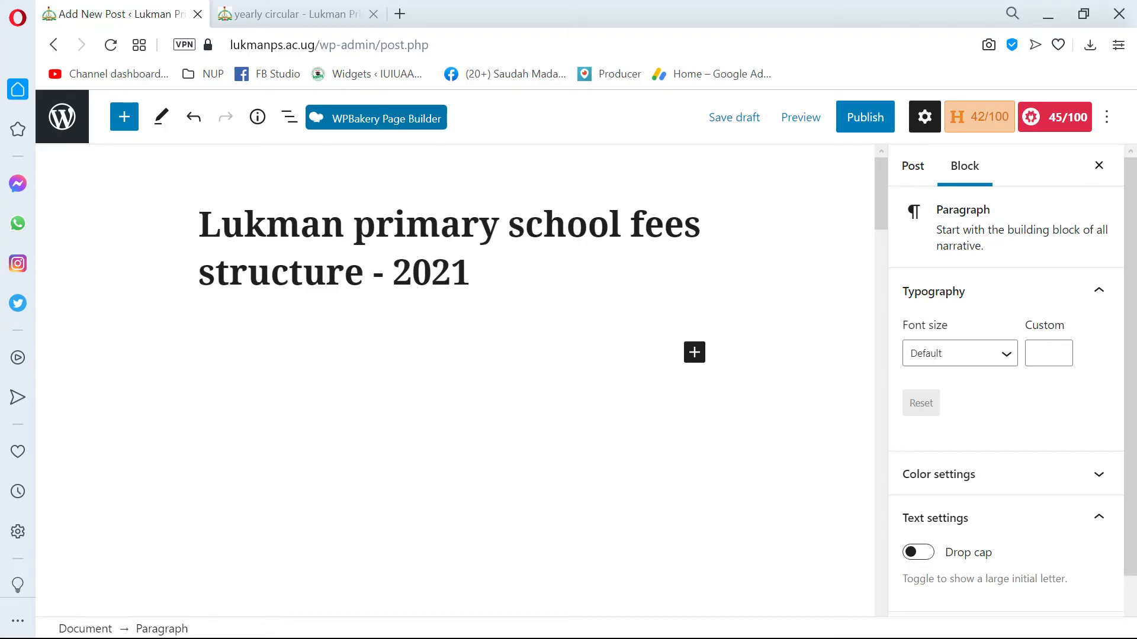
key(ctrl+v)
triple_click(274, 358)
click(355, 353)
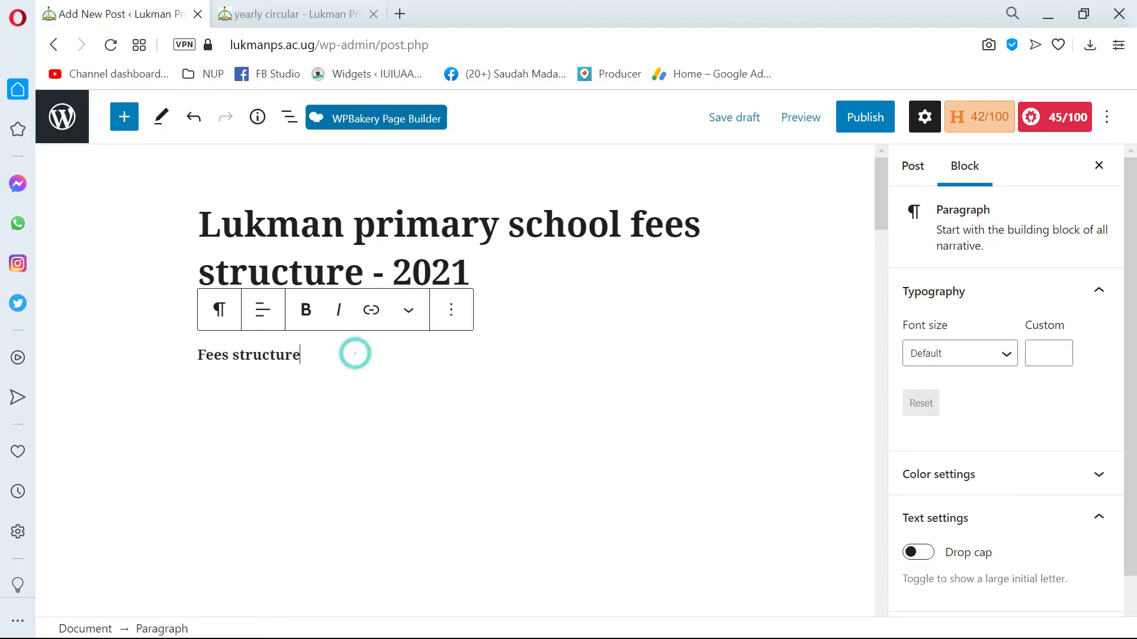
Transform the "Fees structure" paragraph into a Heading block.
click(599, 376)
click(330, 360)
click(194, 356)
double_click(273, 355)
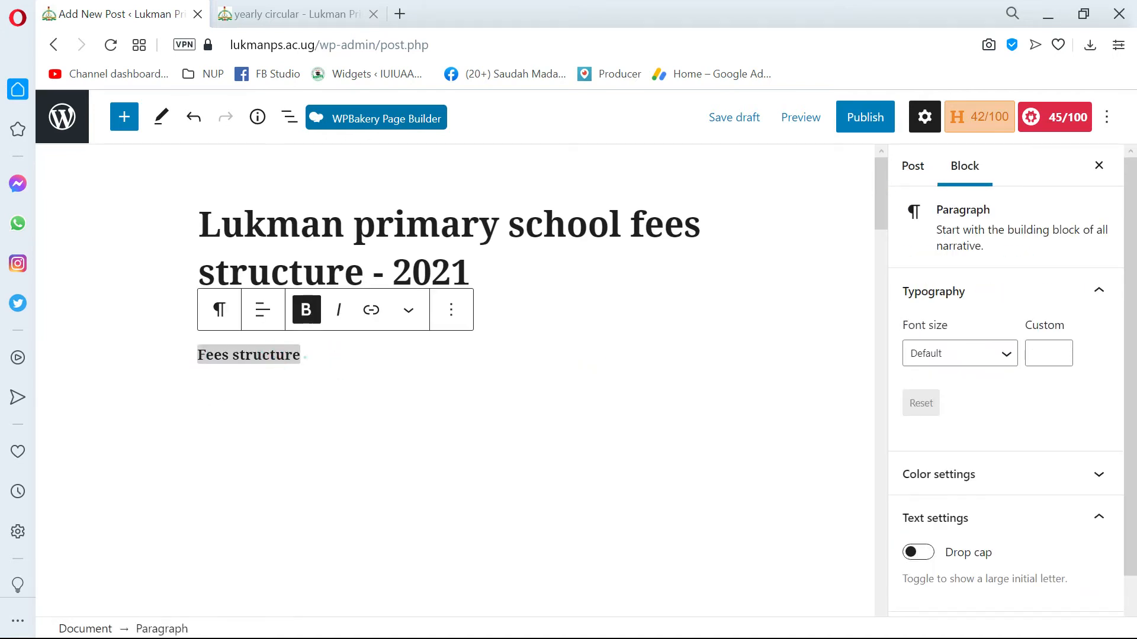
triple_click(274, 356)
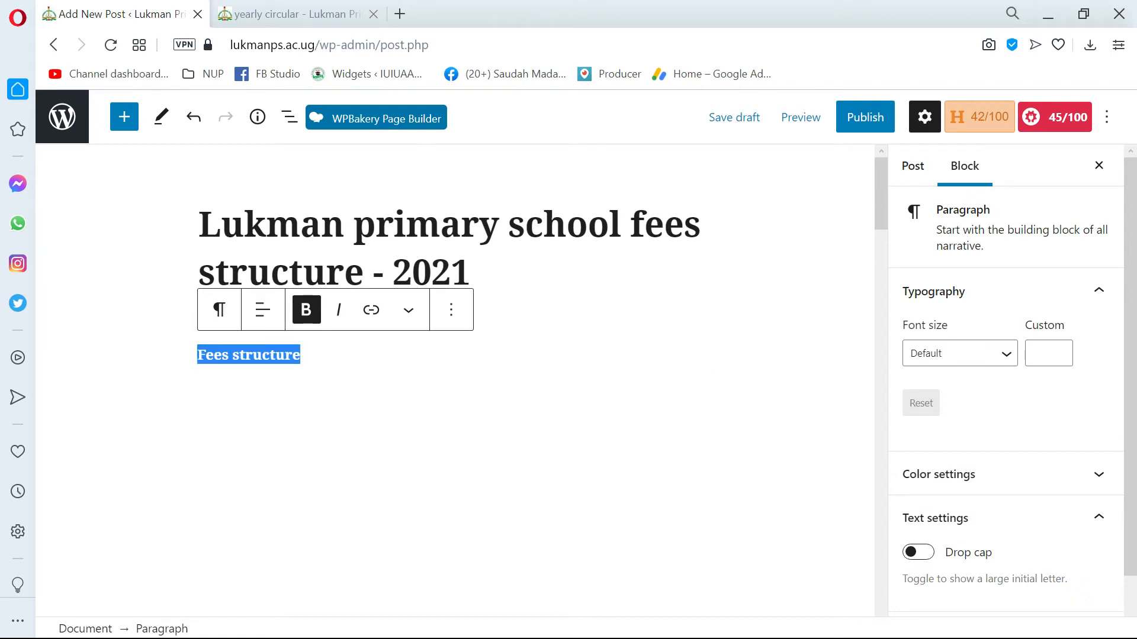
click(219, 309)
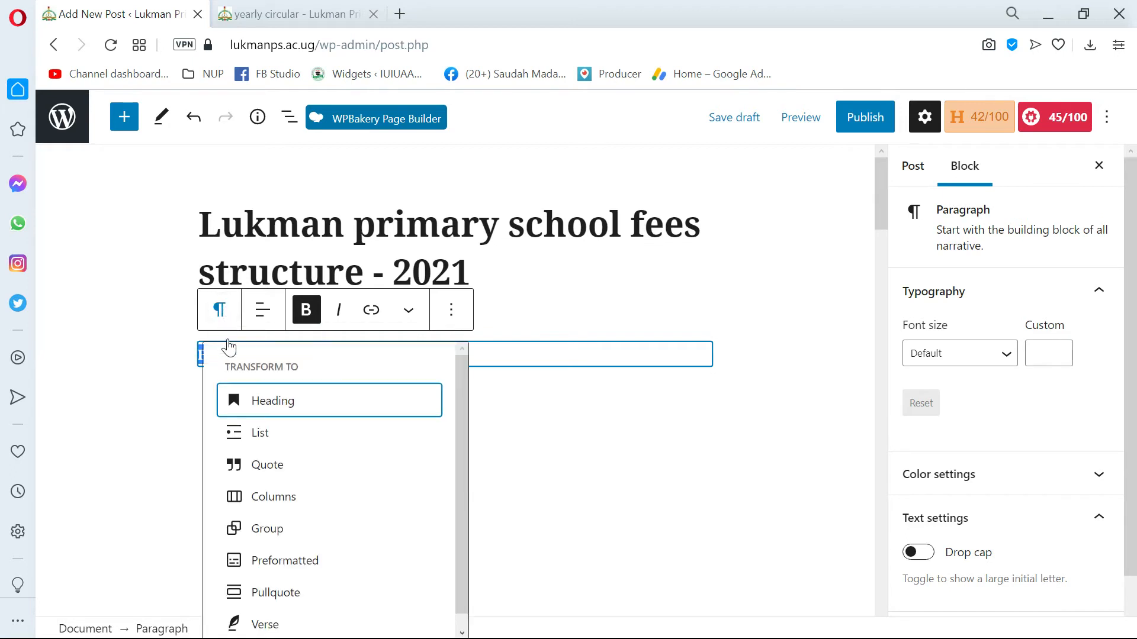
click(282, 399)
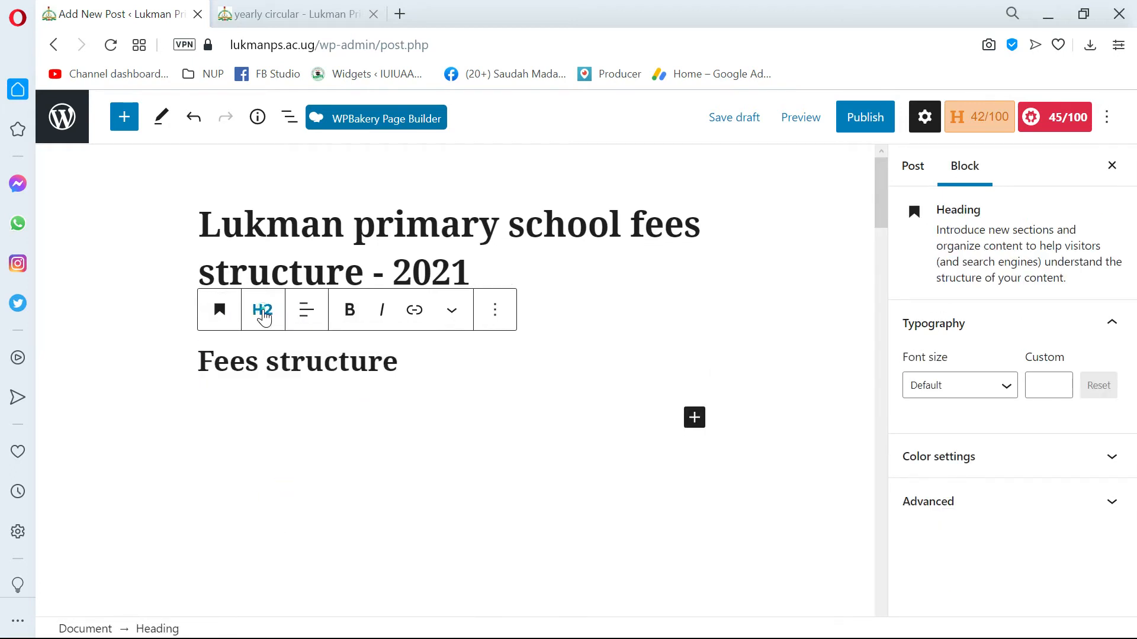
Try heading level H1 on the "Fees structure" heading, and set it back to H2.
click(263, 310)
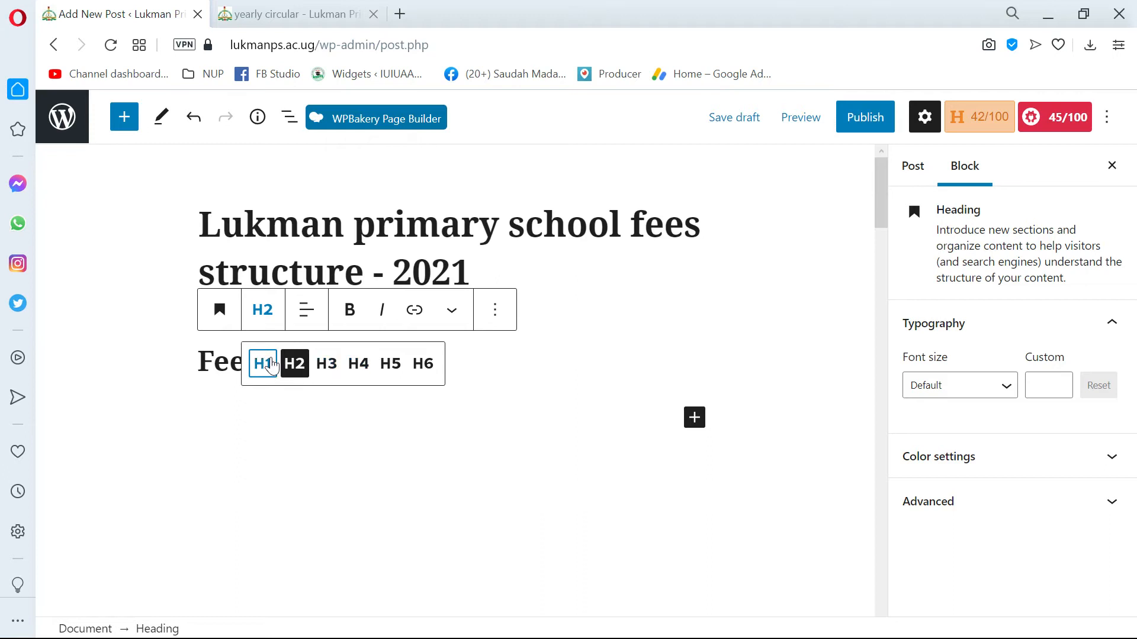
click(262, 364)
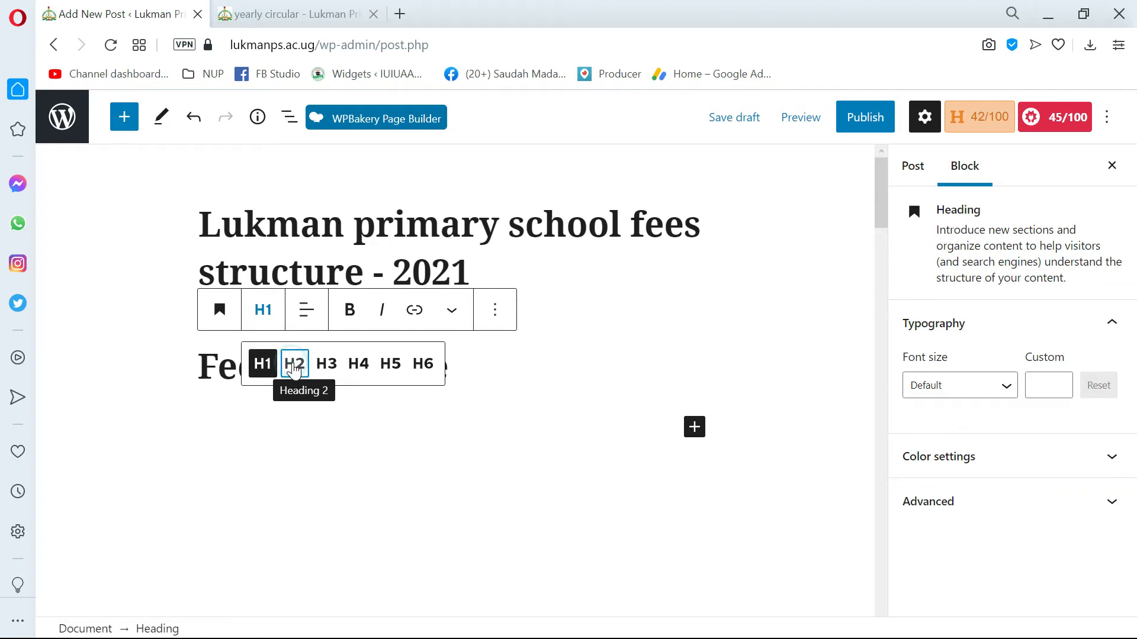
click(294, 365)
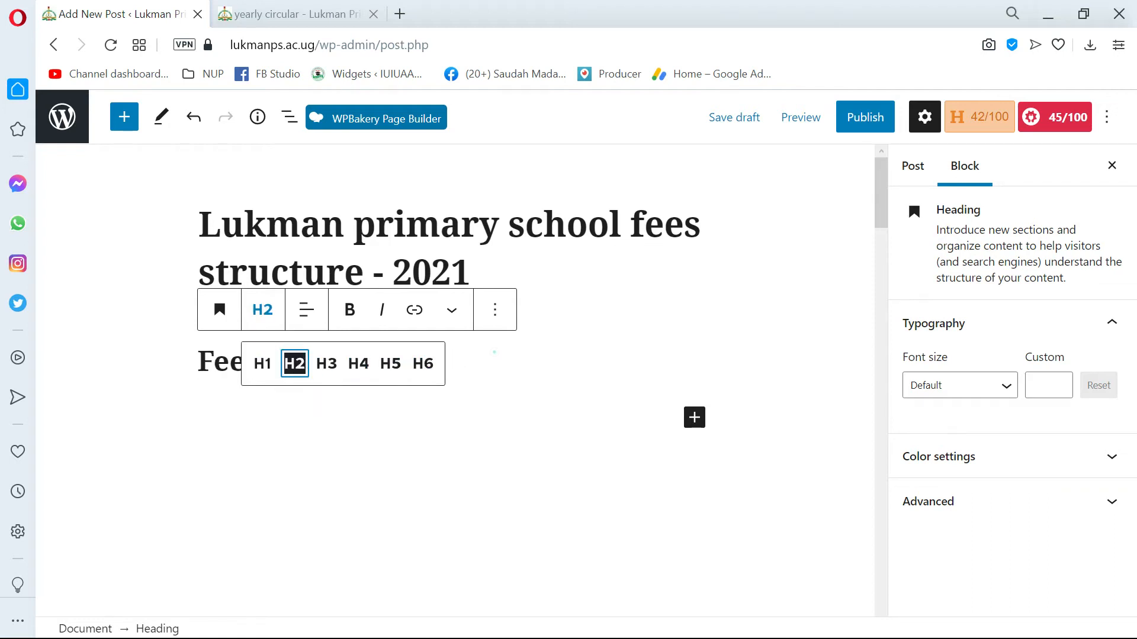
click(495, 352)
click(318, 399)
click(400, 361)
Switch to the Word document and examine the fee items and amounts under "Fees structure:", comparing them with the post.
key(alt+Tab)
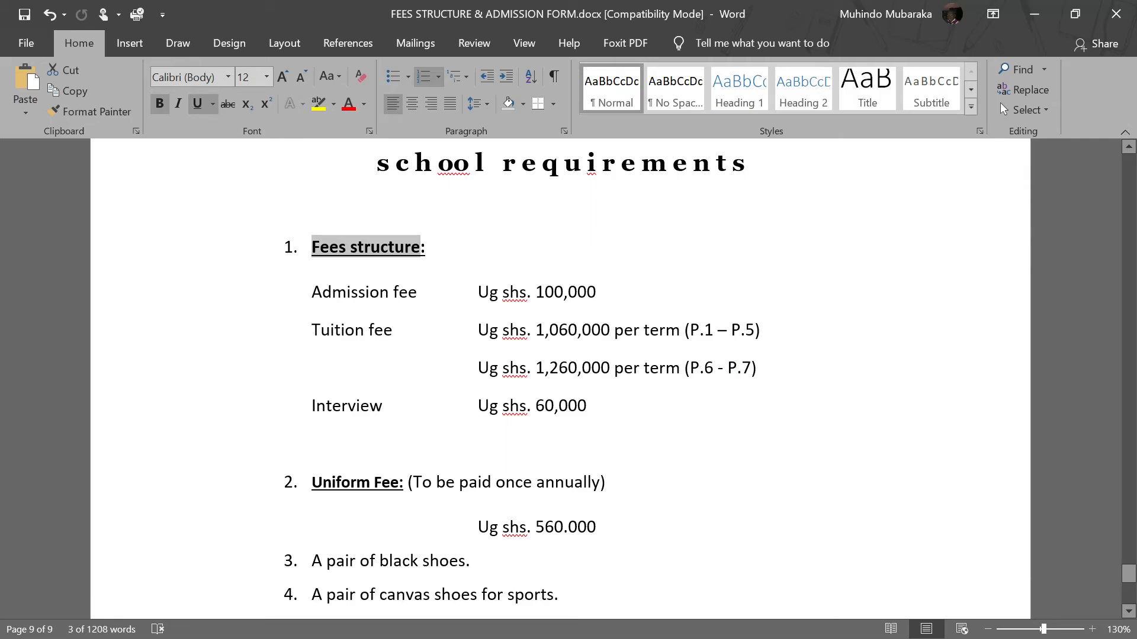
drag(317, 292, 462, 415)
click(310, 296)
key(alt+Tab)
key(alt+Tab)
scroll(386, 436, down, 6)
scroll(386, 436, up, 4)
key(alt+Tab)
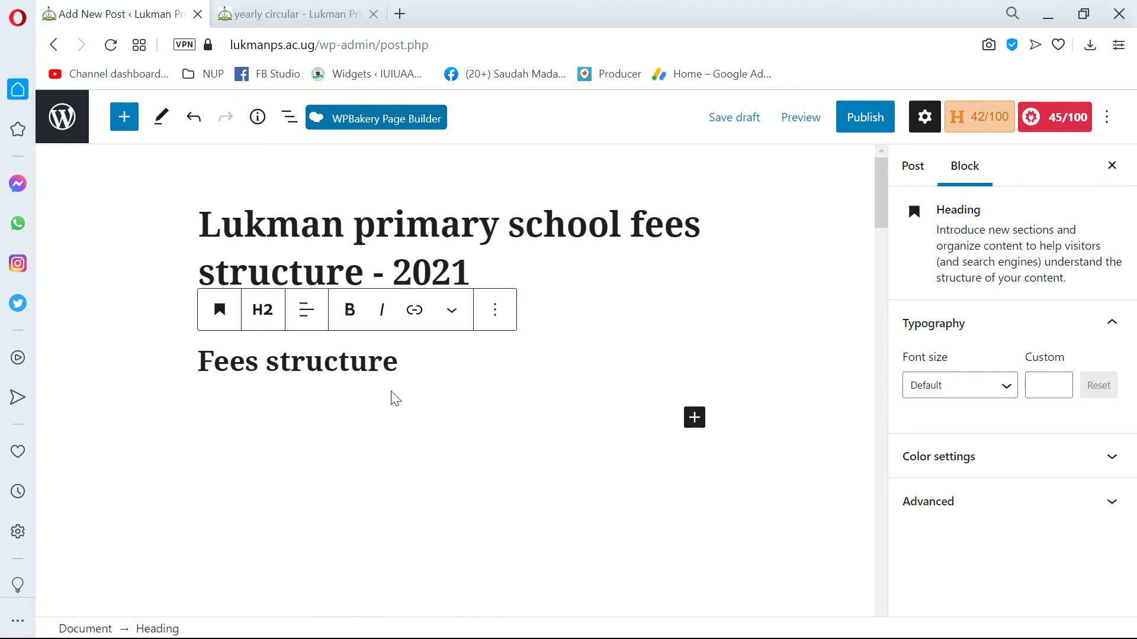
key(alt+Tab)
click(438, 325)
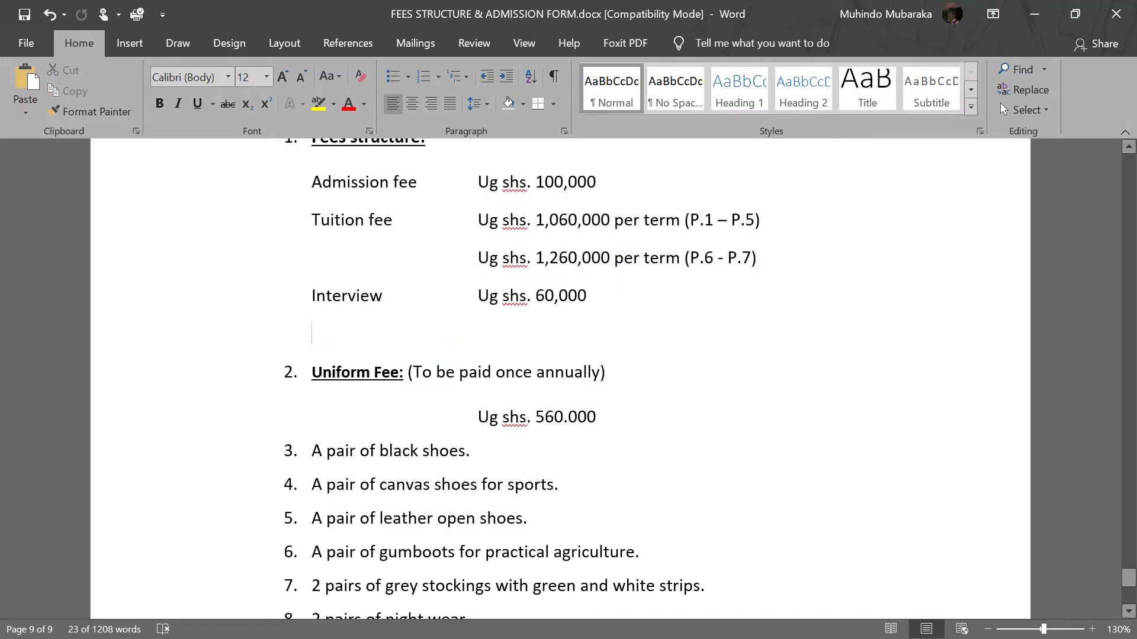
scroll(438, 326, up, 3)
click(329, 292)
click(550, 296)
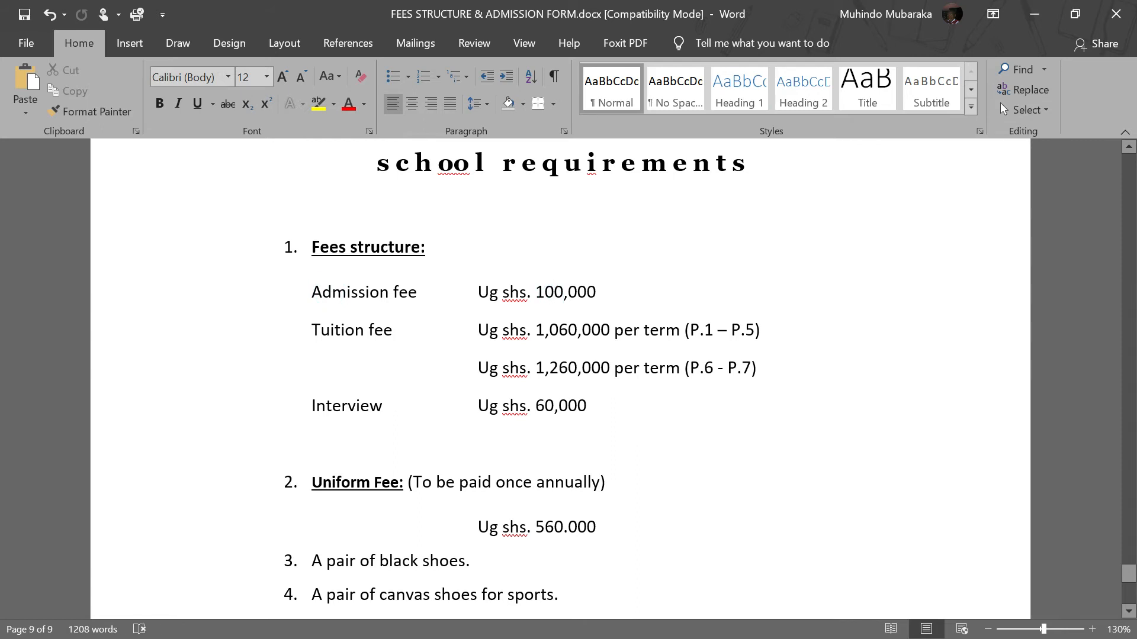
key(alt+Tab)
Add an empty paragraph below the "Fees structure" heading in the post.
click(468, 377)
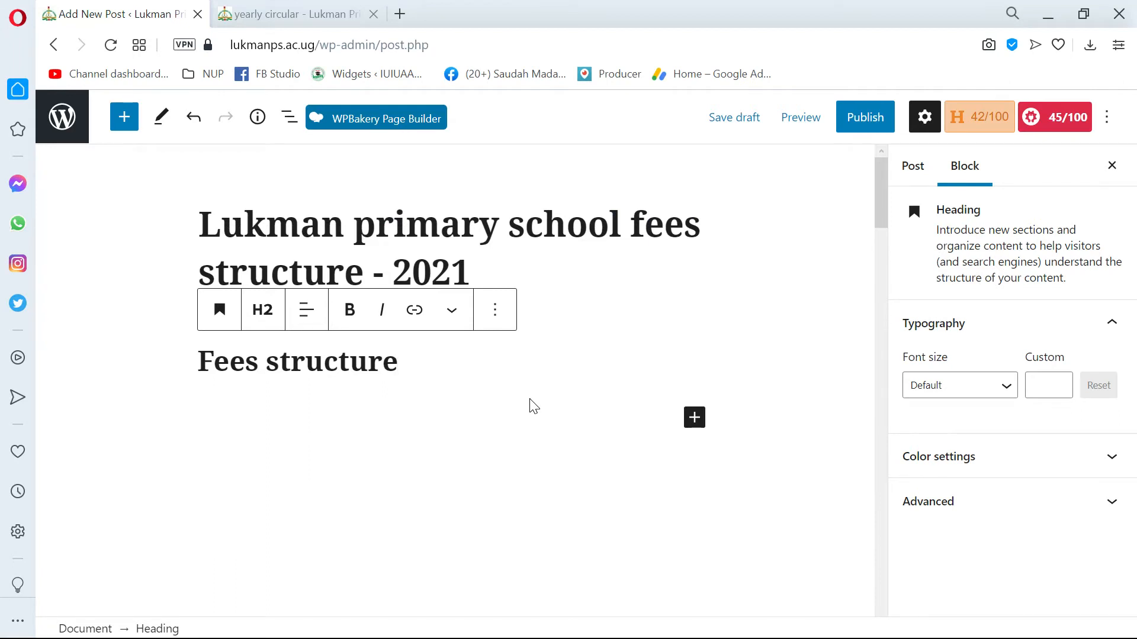
key(Return)
click(216, 413)
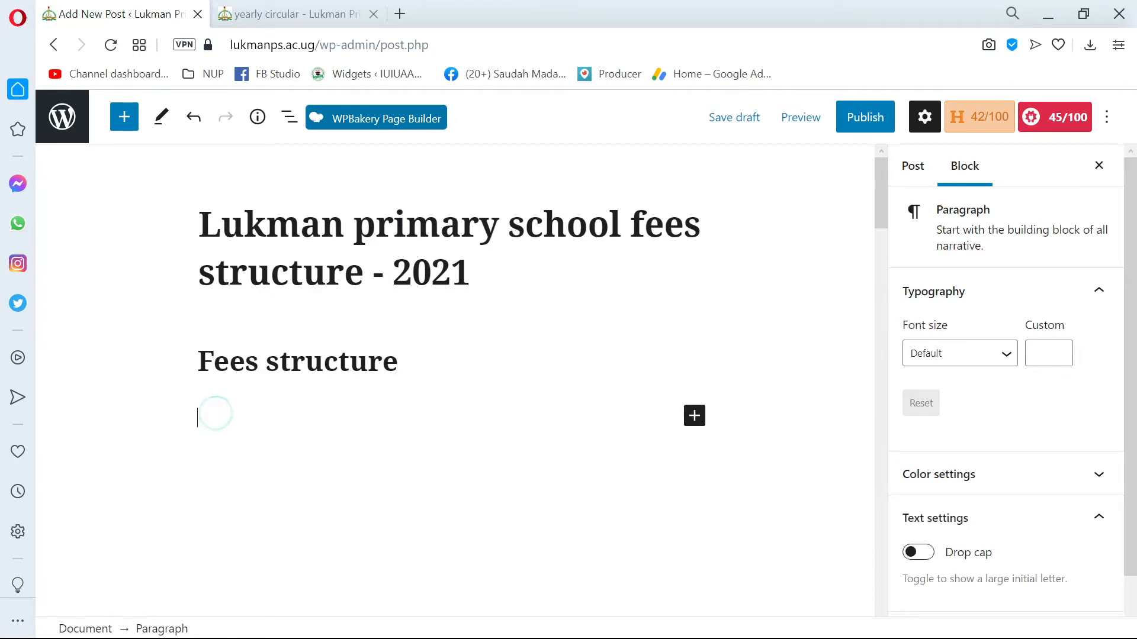
click(694, 424)
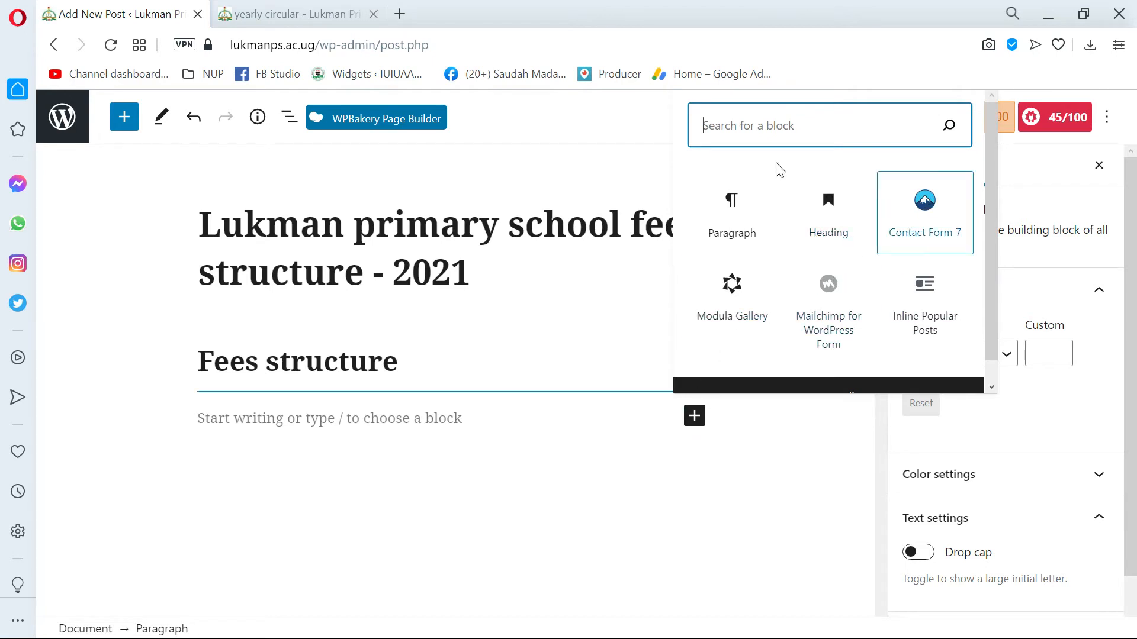
click(293, 405)
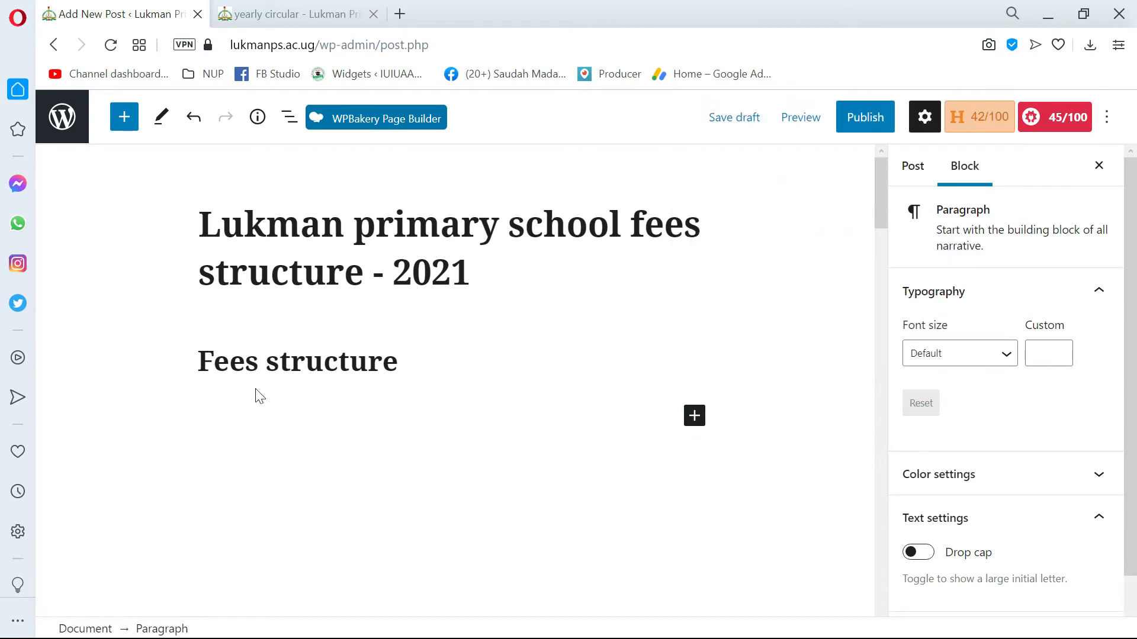
Browse the full block library and insert a Table block below the "Fees structure" heading.
click(124, 126)
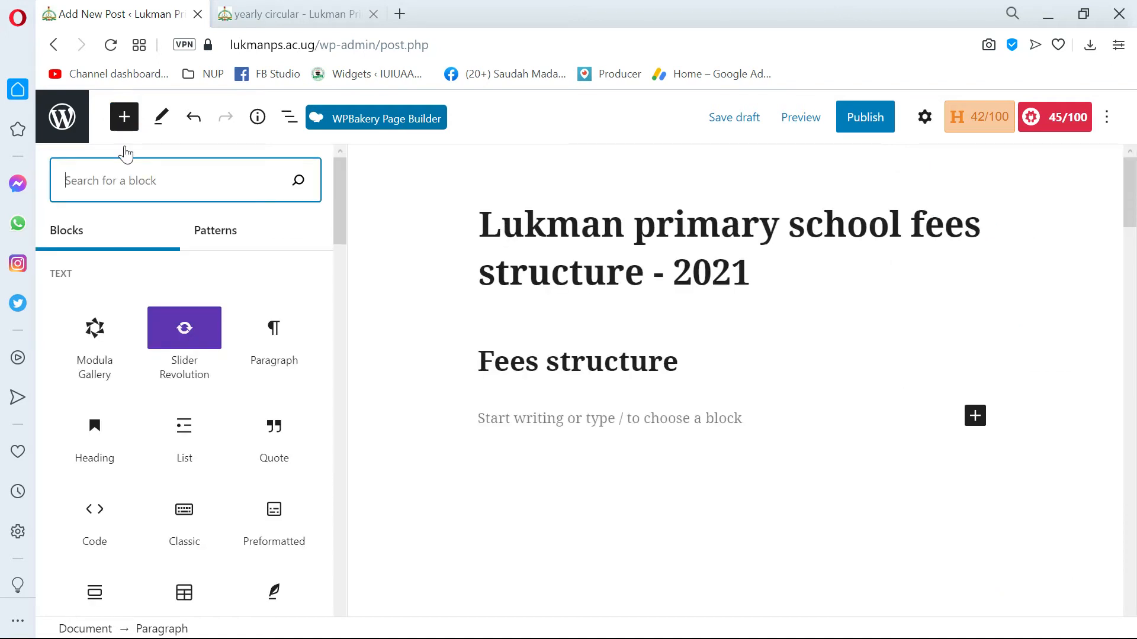
scroll(156, 499, down, 4)
scroll(201, 456, up, 4)
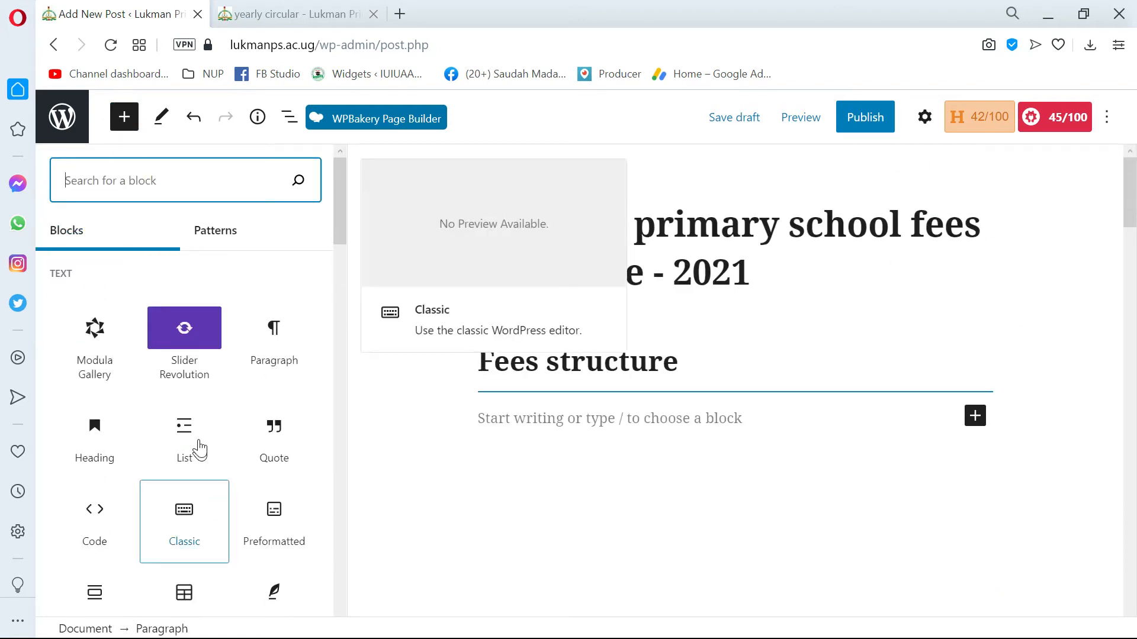
scroll(210, 467, down, 2)
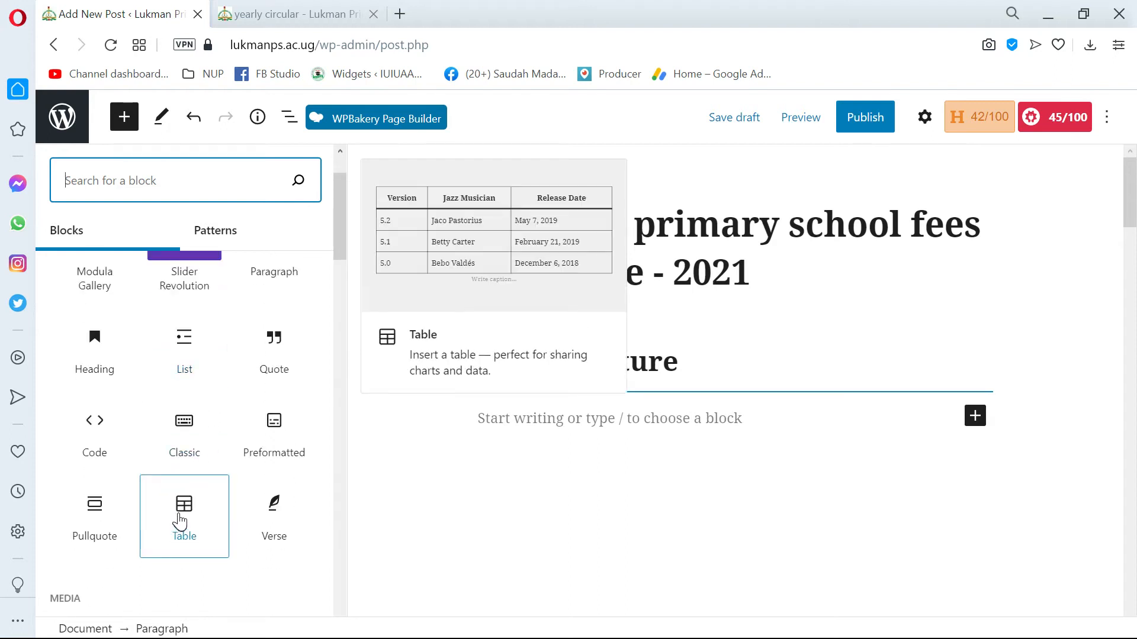
click(181, 528)
click(533, 500)
scroll(532, 501, down, 2)
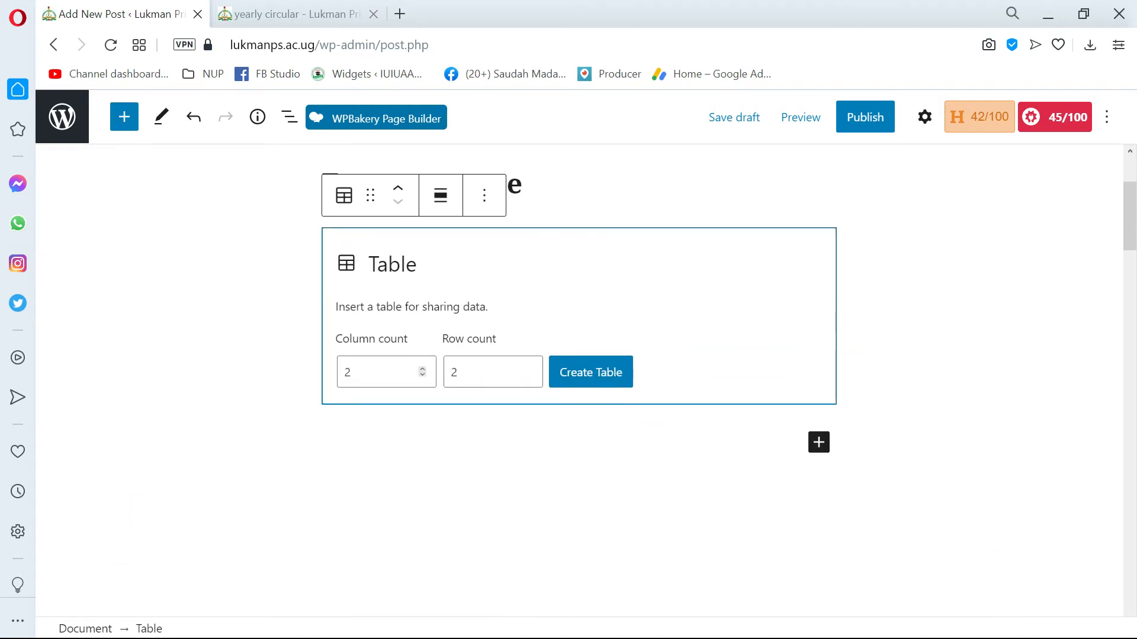
Switch to the Word document and examine the "Fees structure:" entries to work out the rows and columns the table needs.
key(alt+Tab)
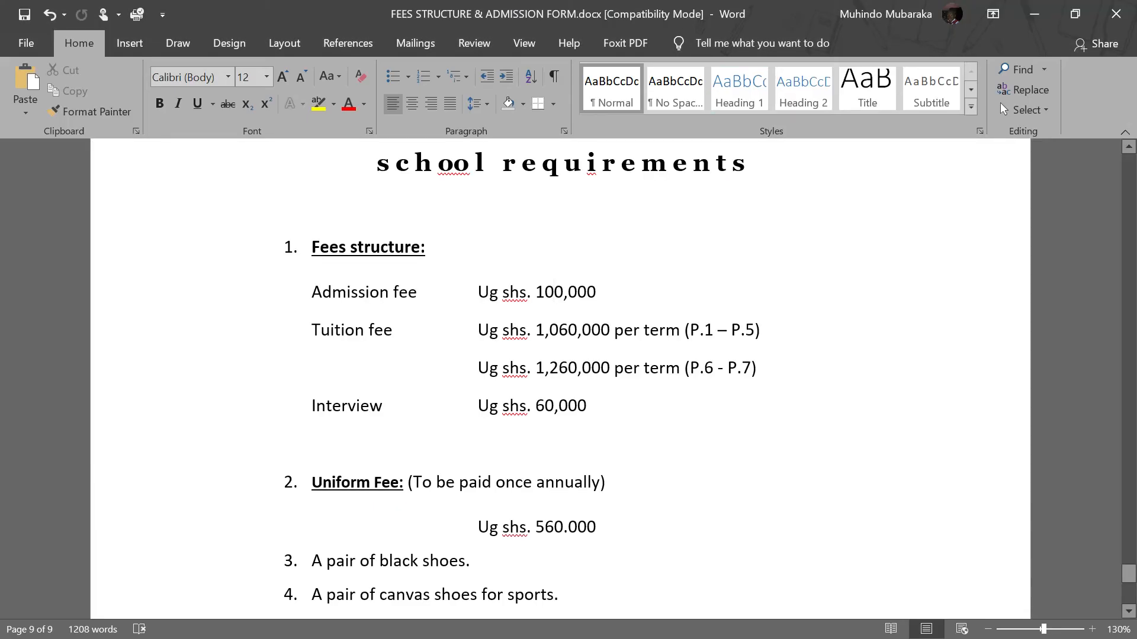
click(324, 242)
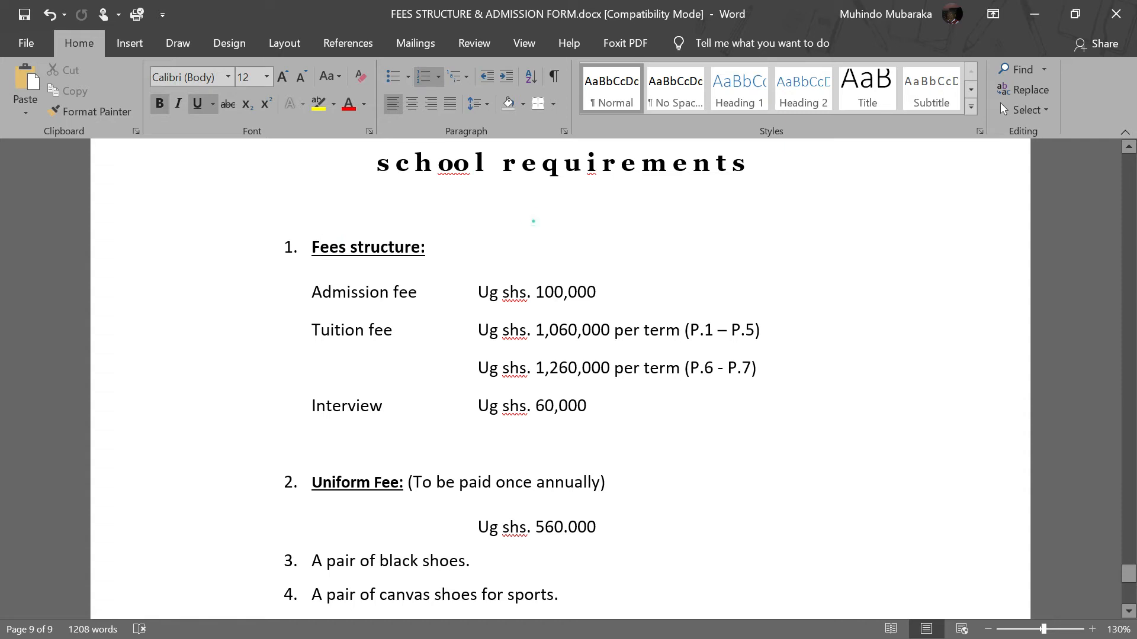
click(533, 221)
click(314, 252)
click(484, 253)
click(332, 250)
click(505, 260)
click(316, 243)
click(510, 256)
click(360, 293)
click(367, 330)
click(346, 409)
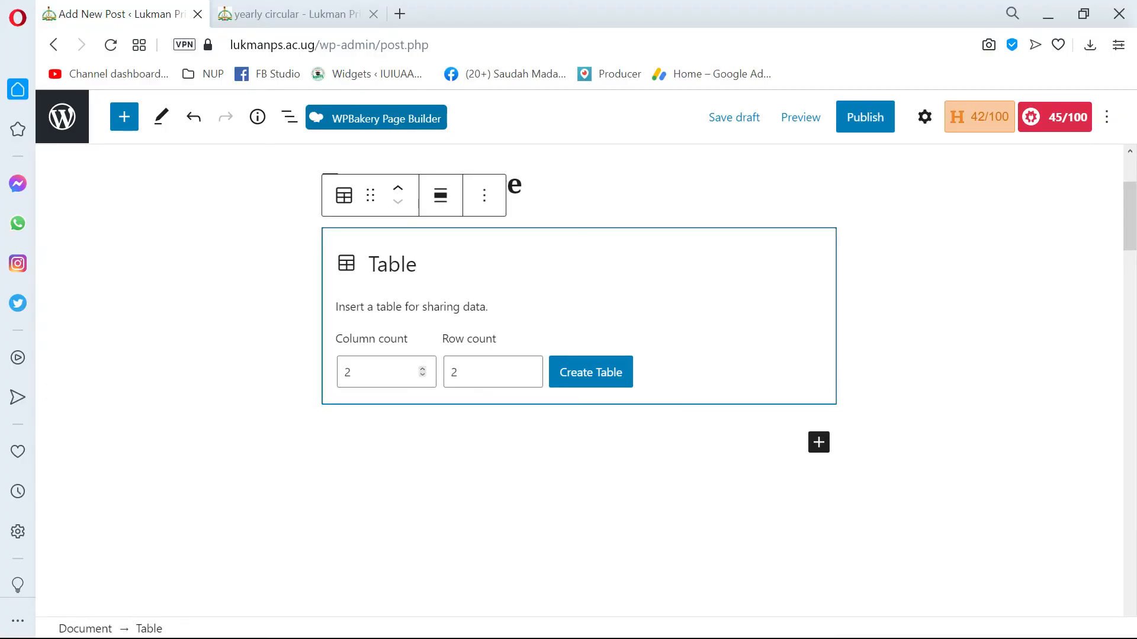
Create the table with 2 columns and 4 rows, and place the cursor in its first cell.
click(528, 368)
click(528, 368)
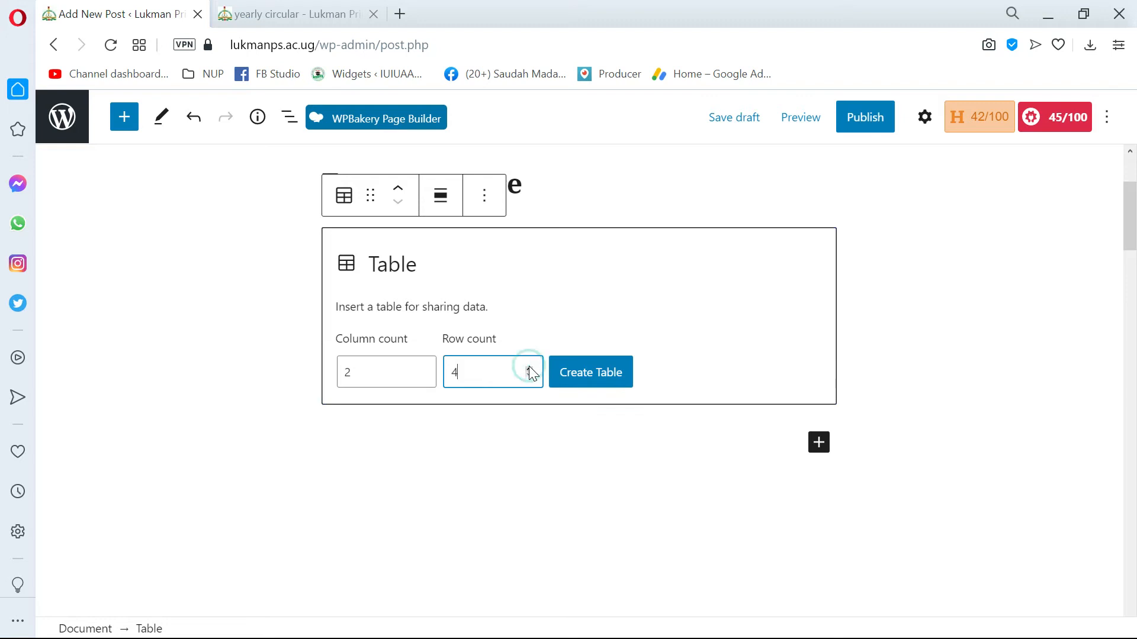
click(593, 379)
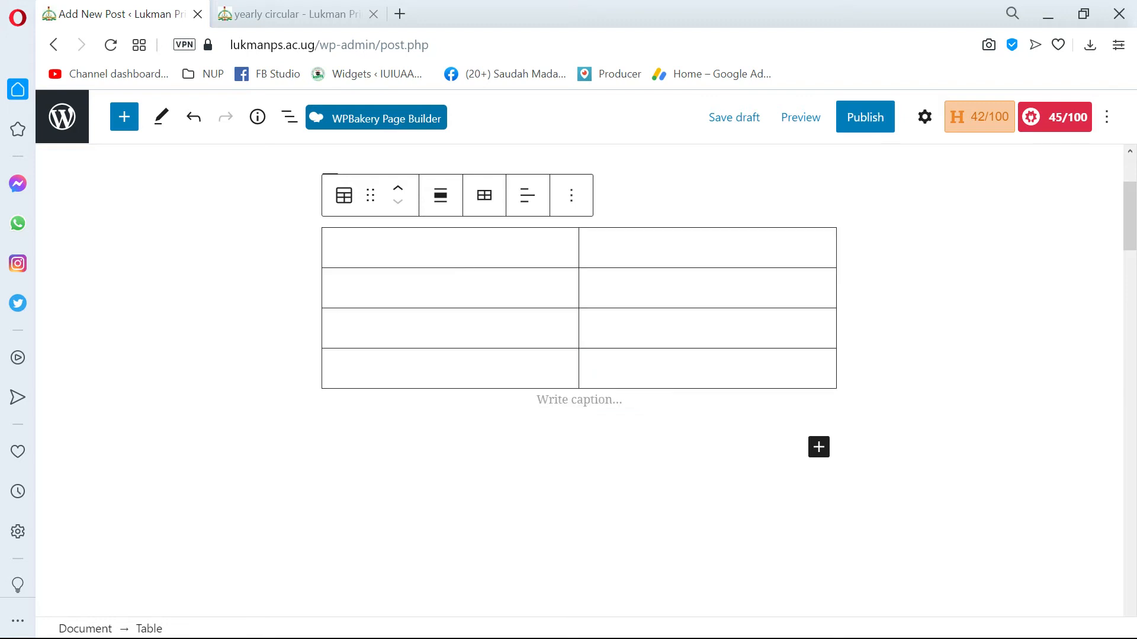
click(475, 253)
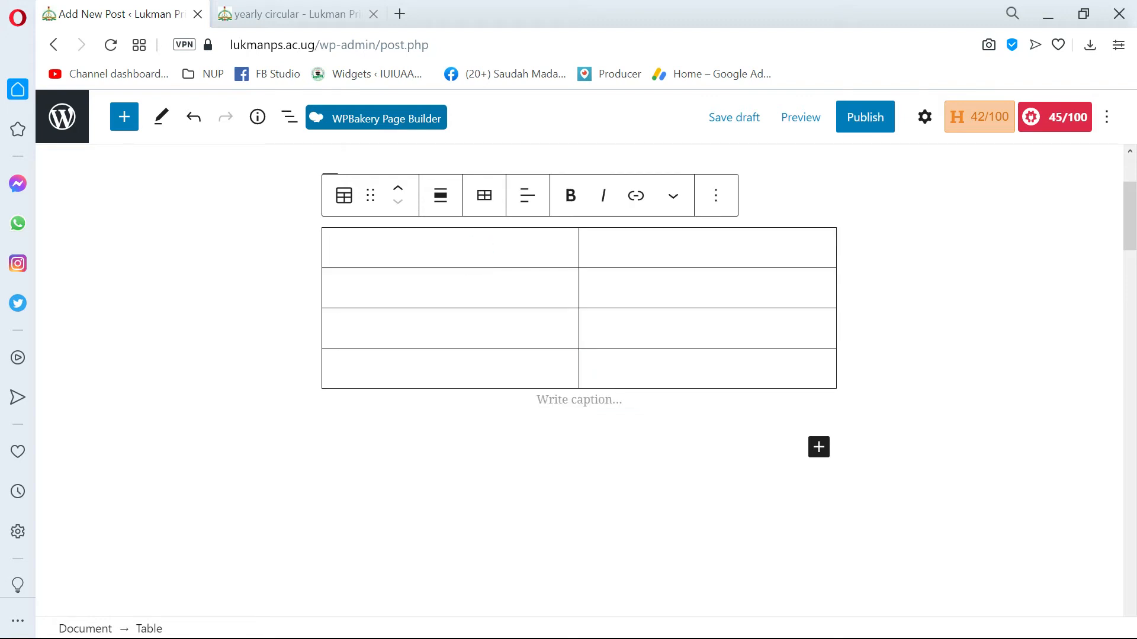
Look through the table block's extra options, and show the settings sidebar with the table's styles and settings.
scroll(592, 225, up, 2)
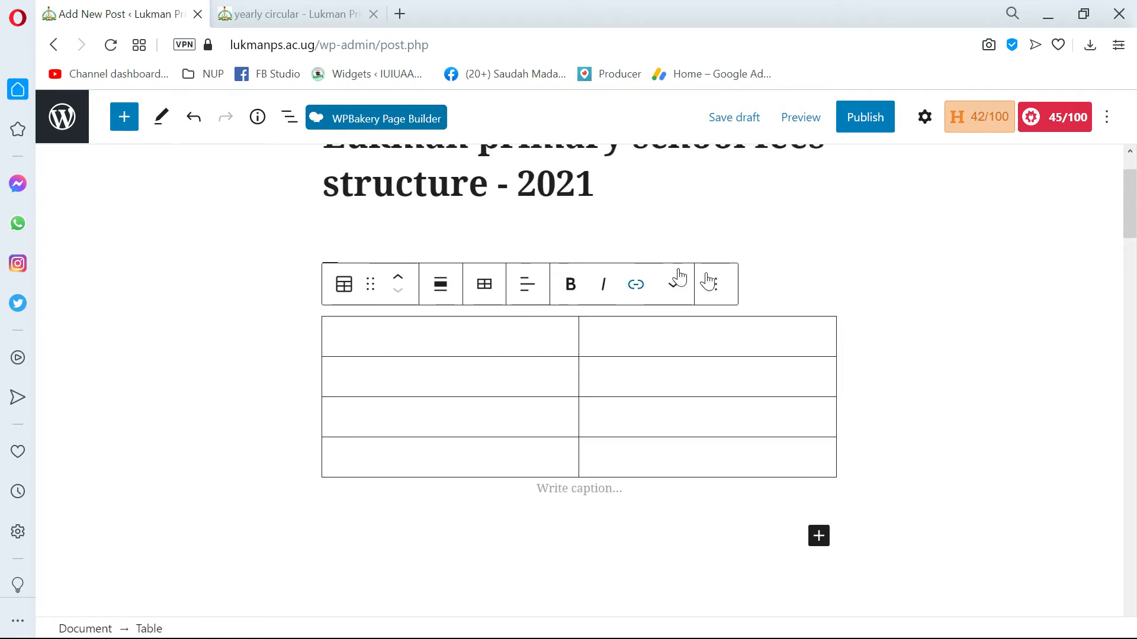
click(716, 287)
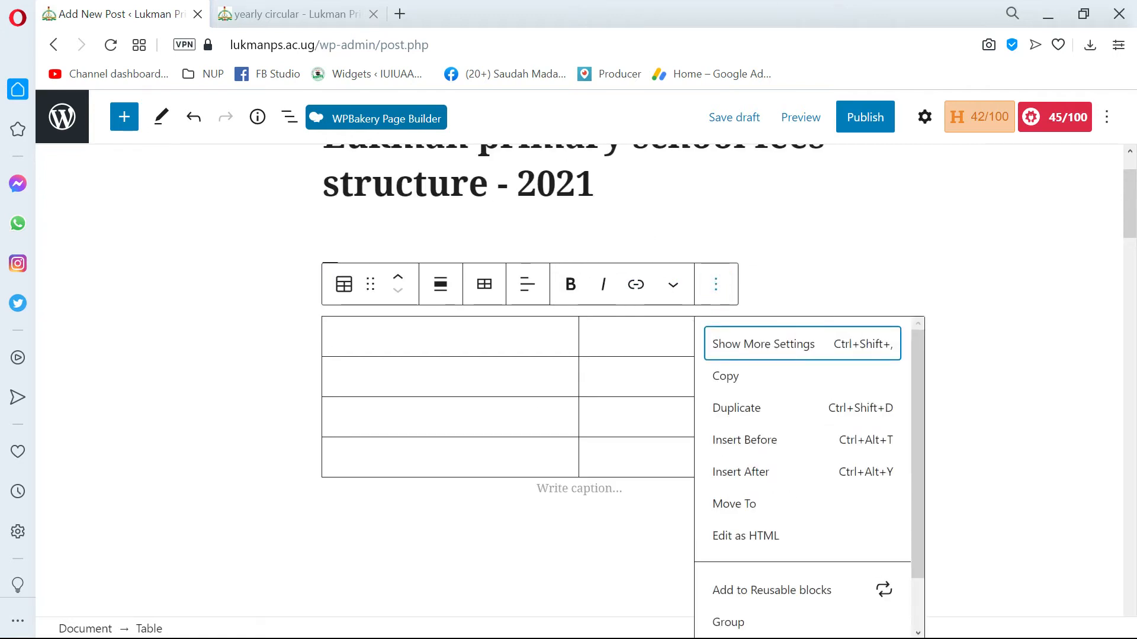
click(452, 332)
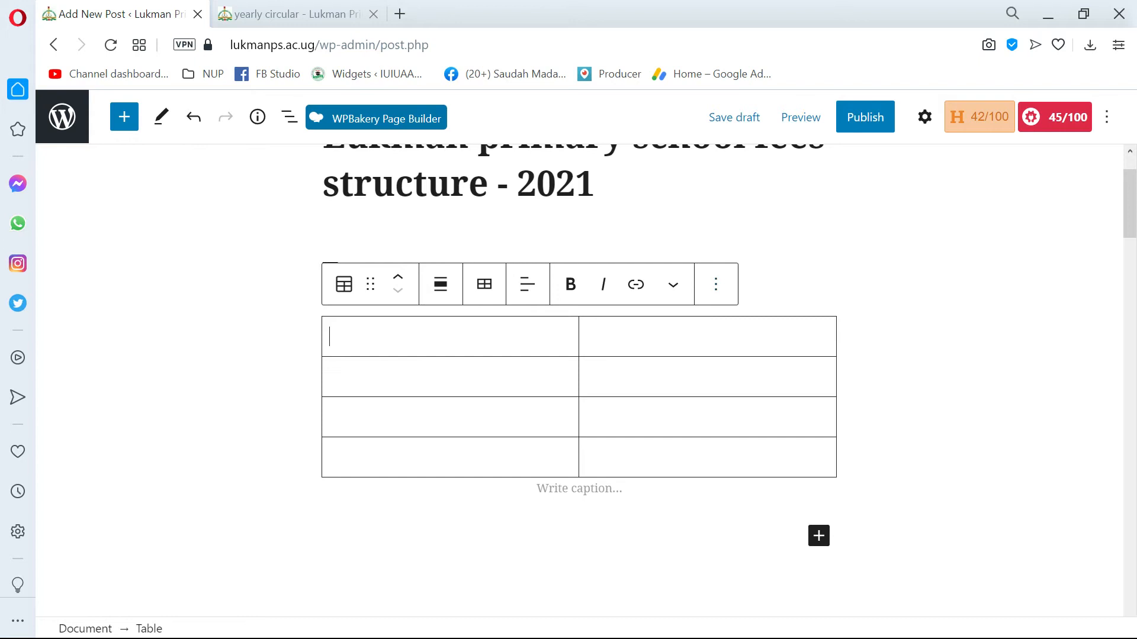
click(926, 118)
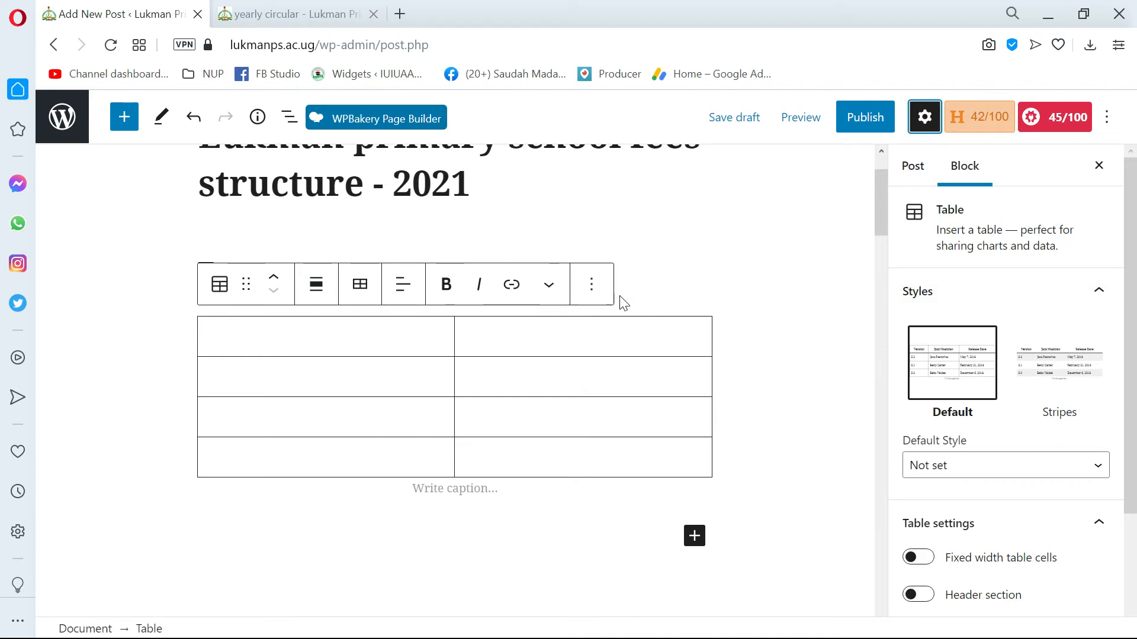
scroll(256, 345, up, 2)
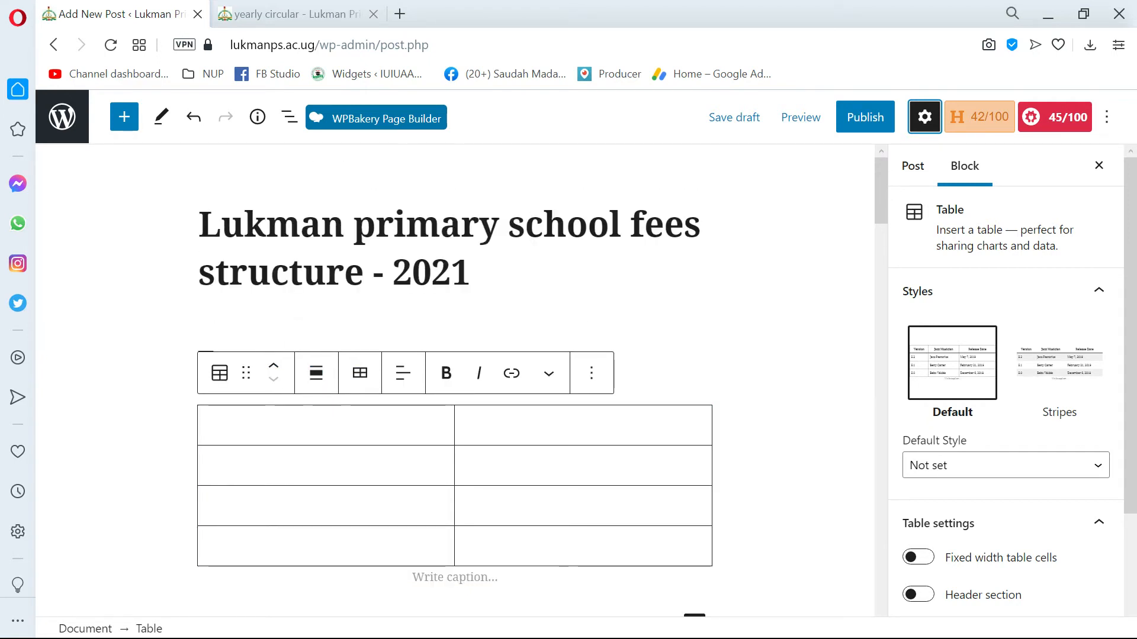
scroll(351, 359, down, 1)
click(349, 360)
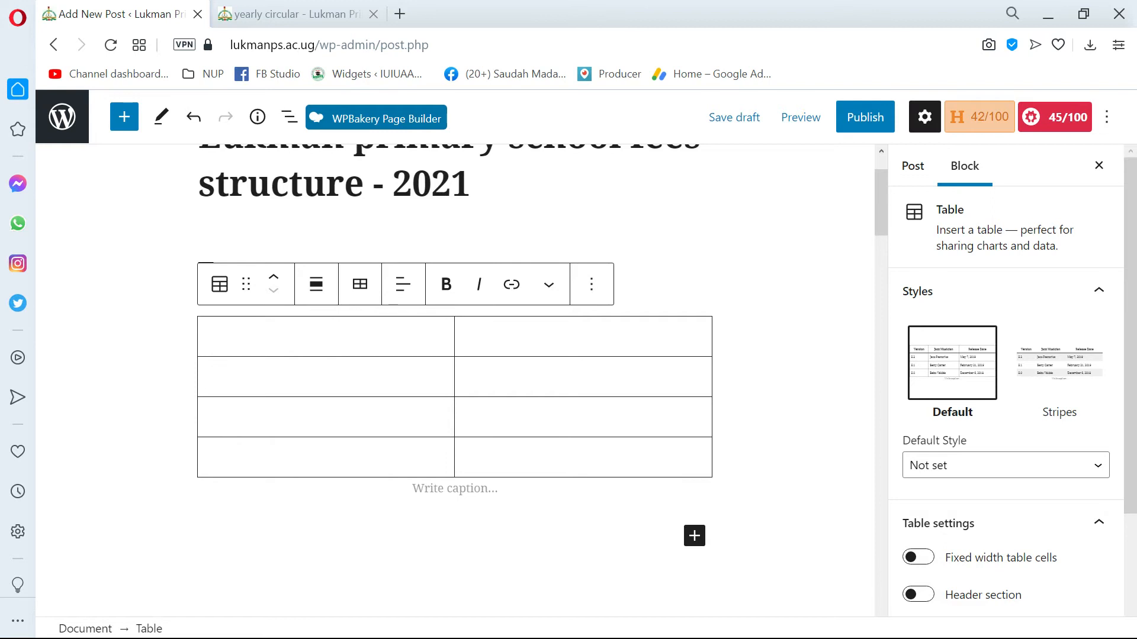
scroll(310, 236, up, 1)
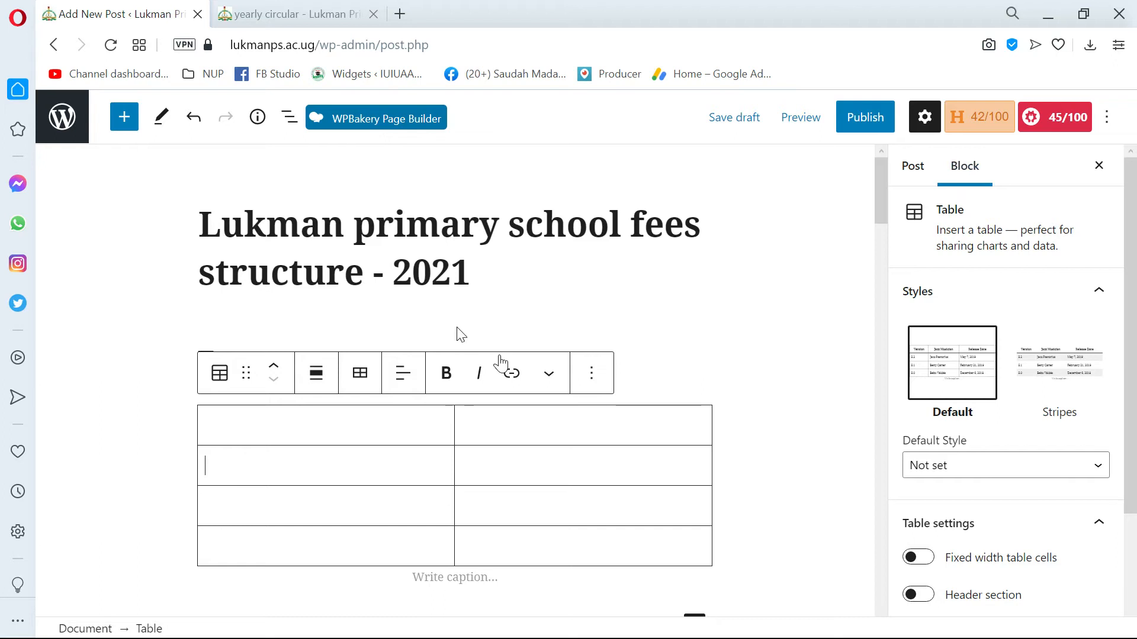
Examine the post-level settings, such as status, visibility and categories, with the table still selected.
click(915, 167)
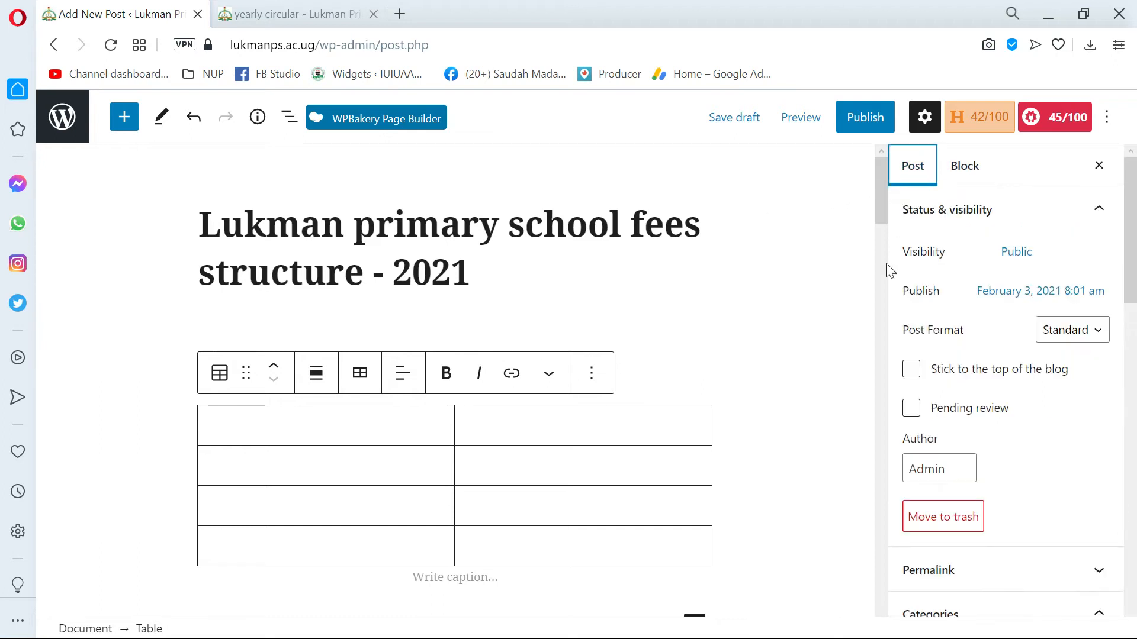
scroll(893, 223, down, 1)
scroll(964, 459, down, 14)
scroll(985, 379, up, 8)
scroll(987, 408, down, 5)
scroll(962, 394, up, 10)
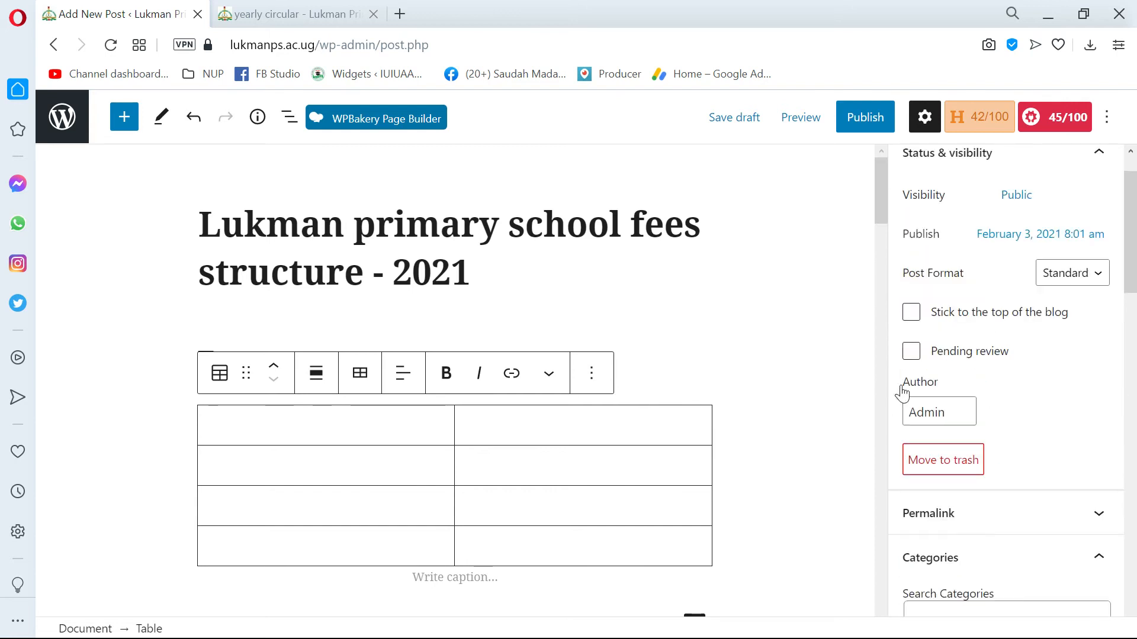
scroll(547, 351, down, 4)
scroll(547, 351, up, 3)
click(332, 345)
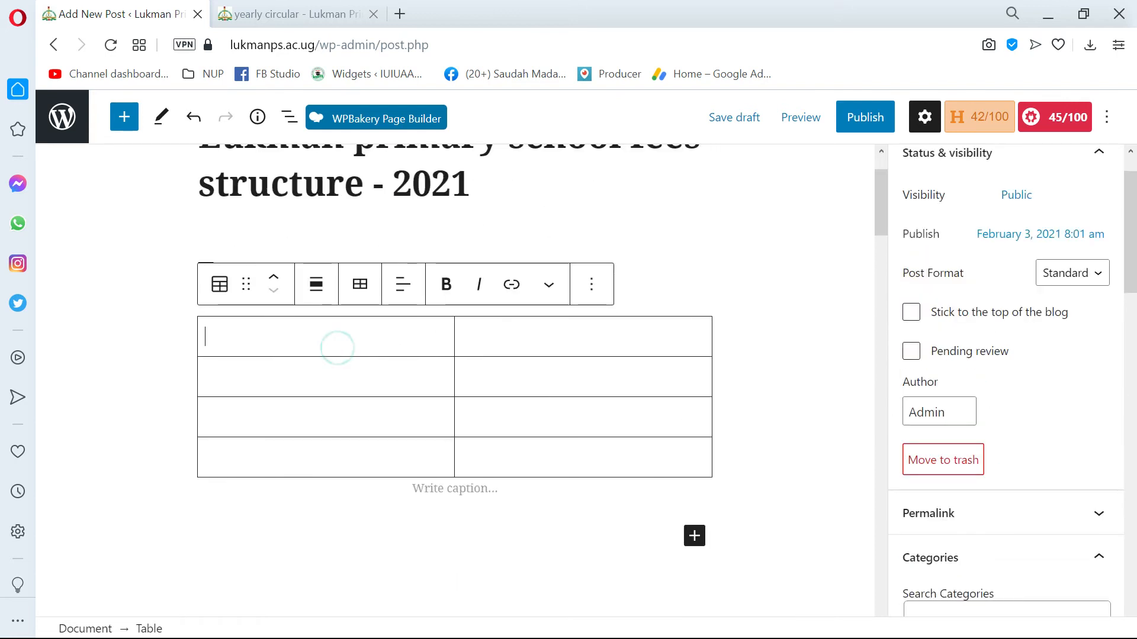
scroll(810, 396, up, 1)
scroll(985, 415, up, 1)
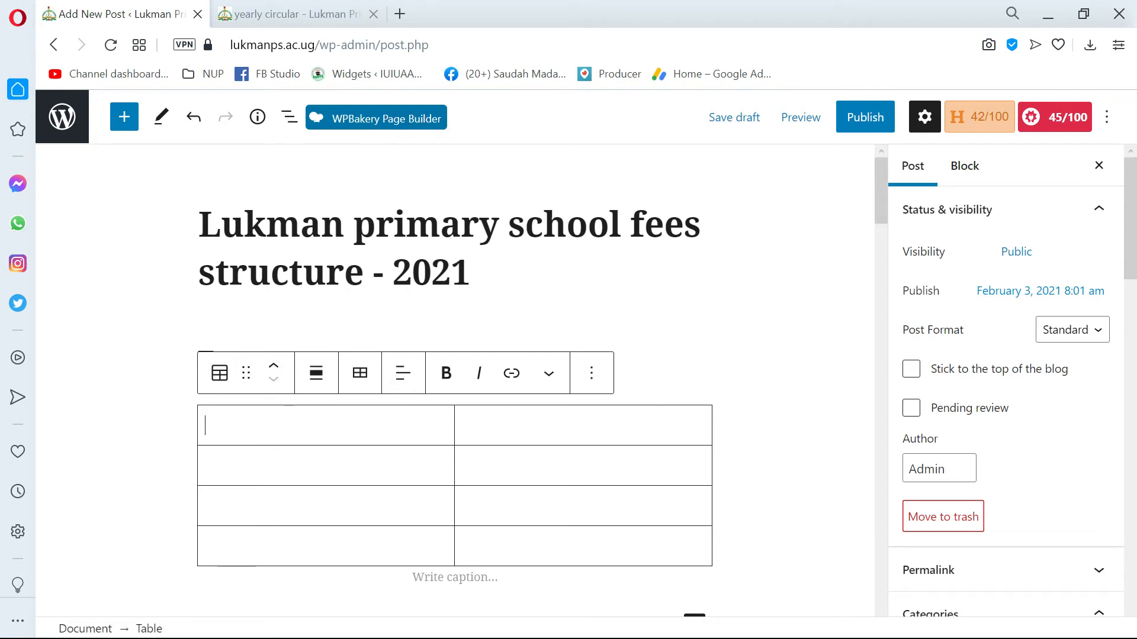
Return to the table's block settings and turn on fixed width table cells.
click(964, 165)
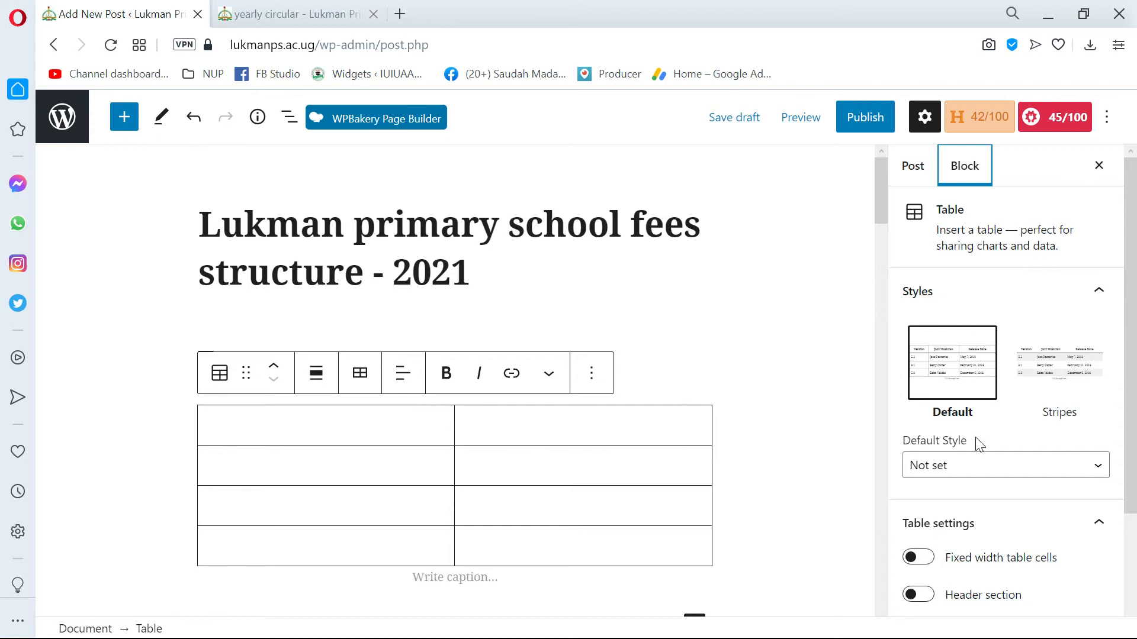
scroll(976, 447, down, 3)
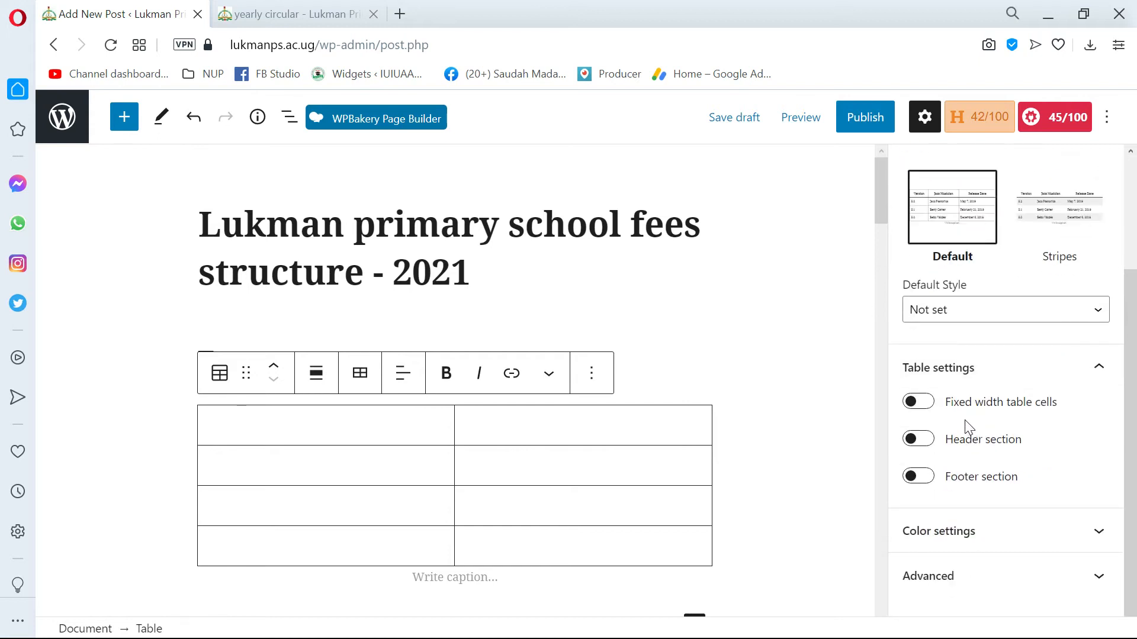
click(915, 402)
click(930, 404)
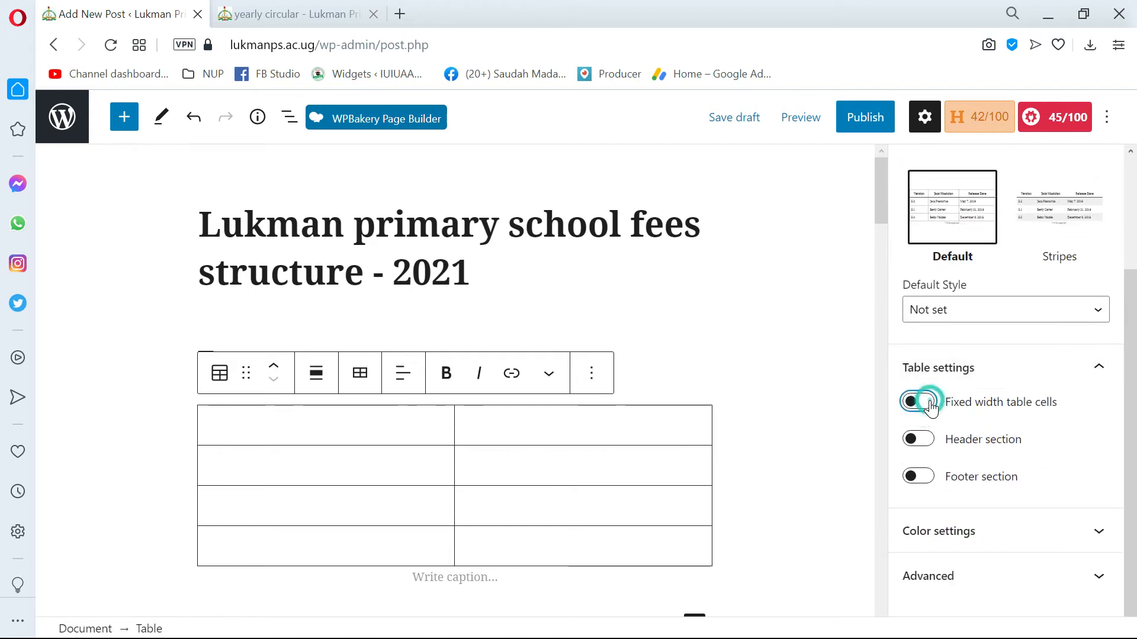
Turn on the header section in the table settings.
click(919, 442)
click(922, 445)
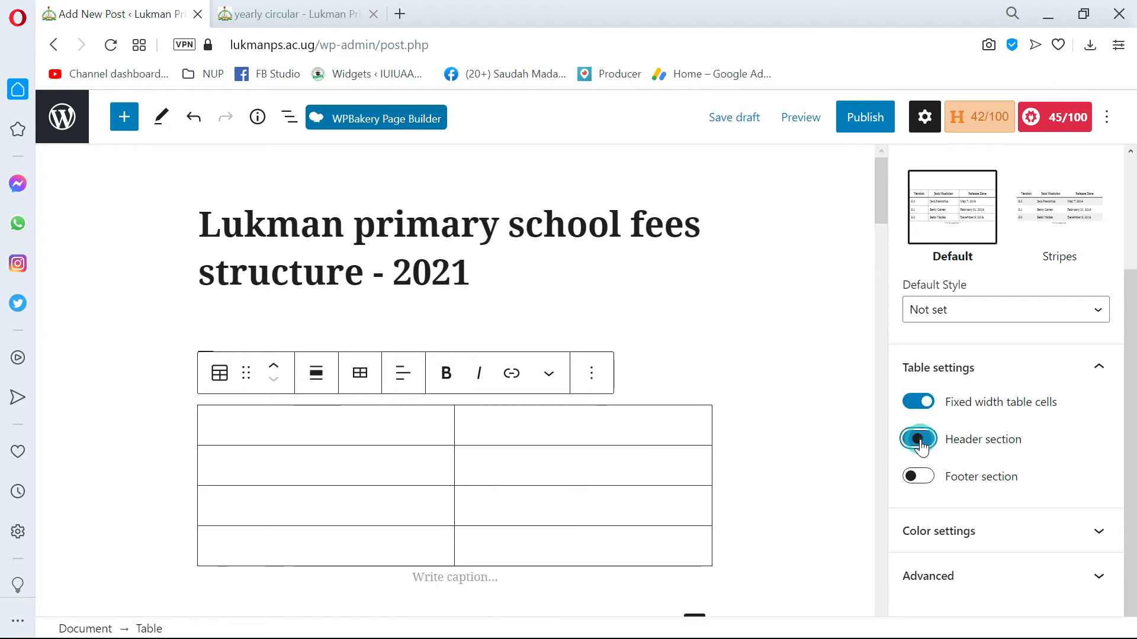
click(920, 443)
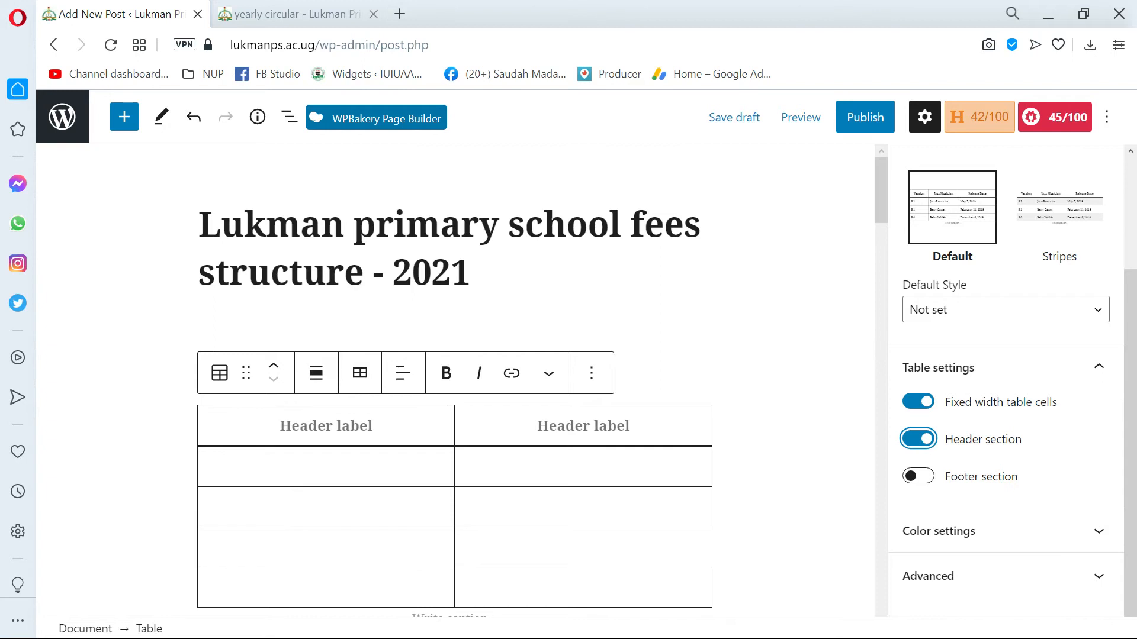
Label the table's two header cells "Item" and "Fee".
click(320, 427)
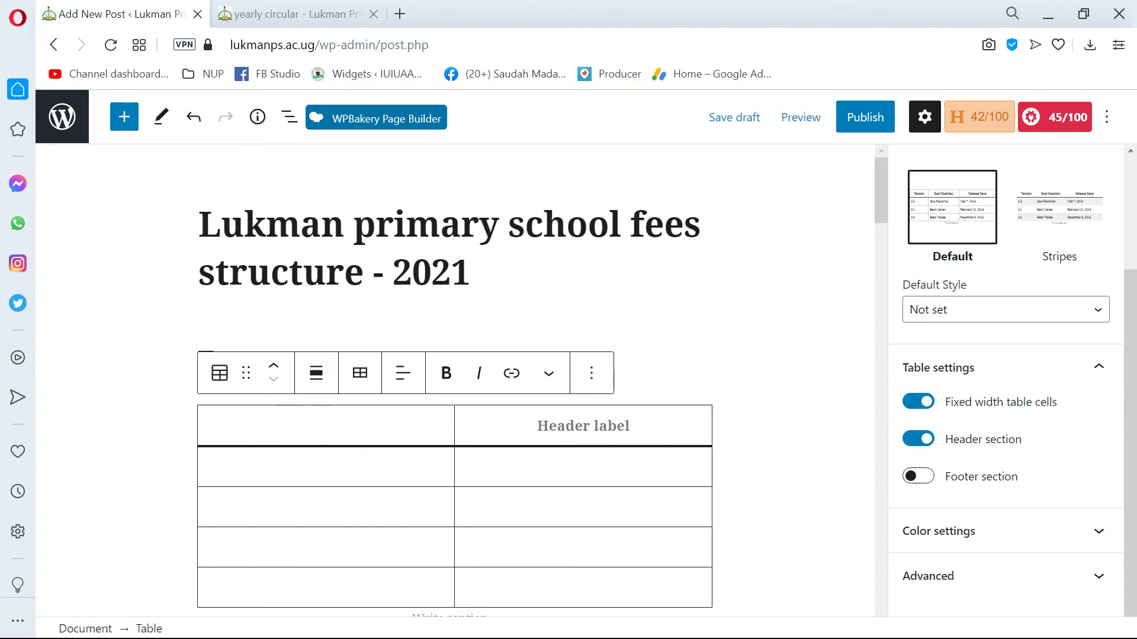
text(Item)
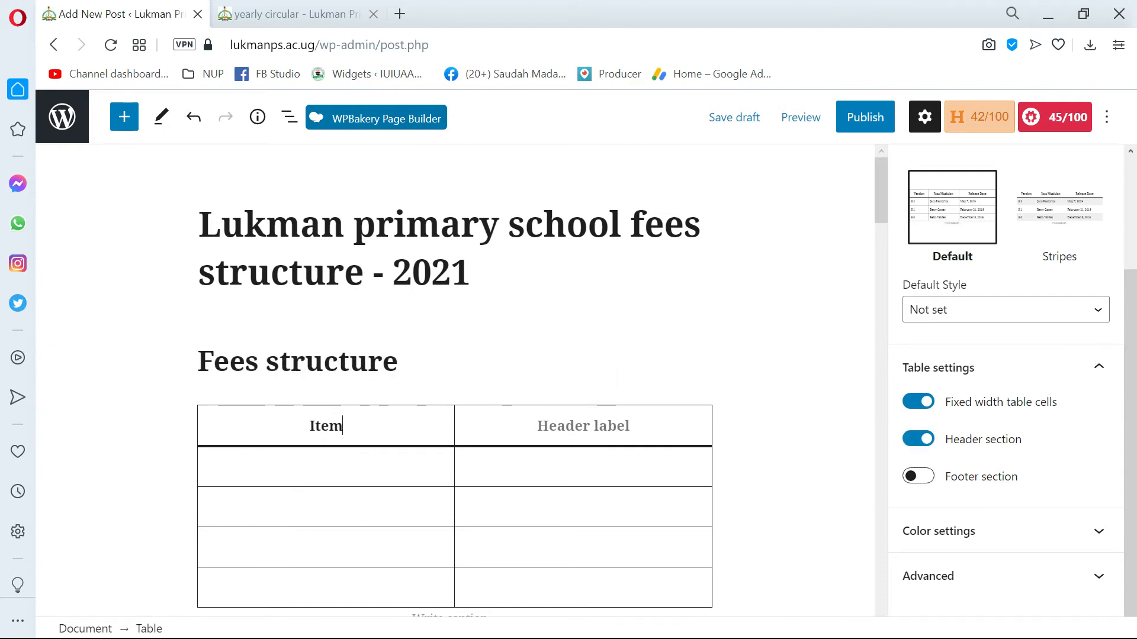
key(Tab)
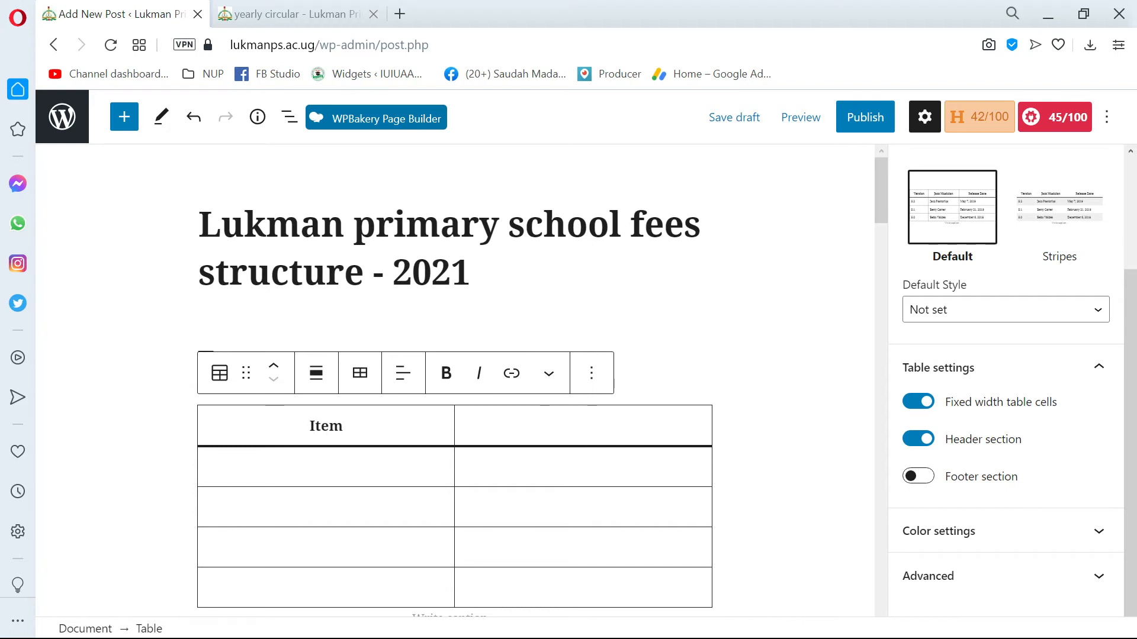
text(Fess)
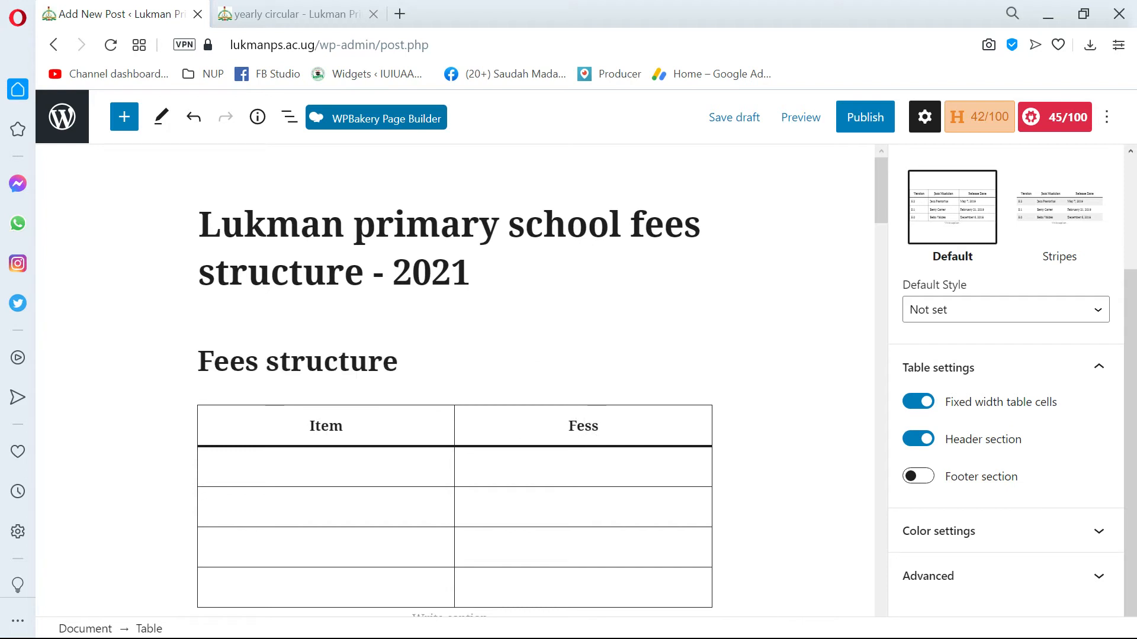
key(BackSpace)
key(BackSpace)
text(e)
Try to copy "Admission fee" from the Word document into the first Item cell, and undo the paste.
scroll(454, 379, down, 3)
click(398, 294)
key(alt+Tab)
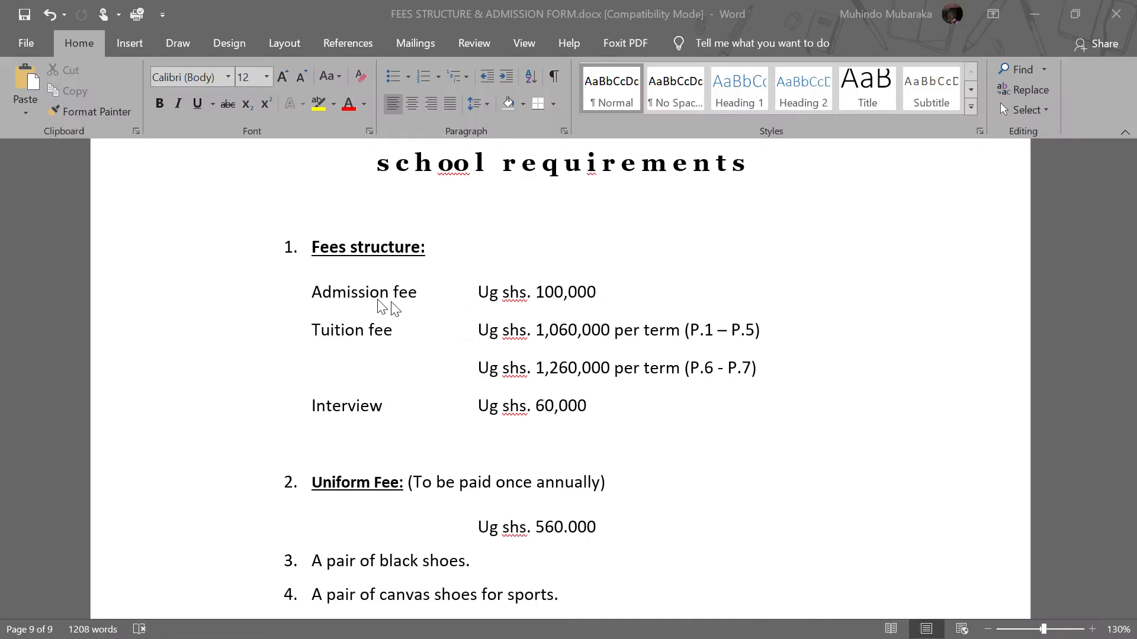
click(421, 290)
drag(421, 290, 312, 292)
key(alt+Tab)
key(ctrl+v)
key(alt+Tab)
key(alt+Tab)
key(ctrl+z)
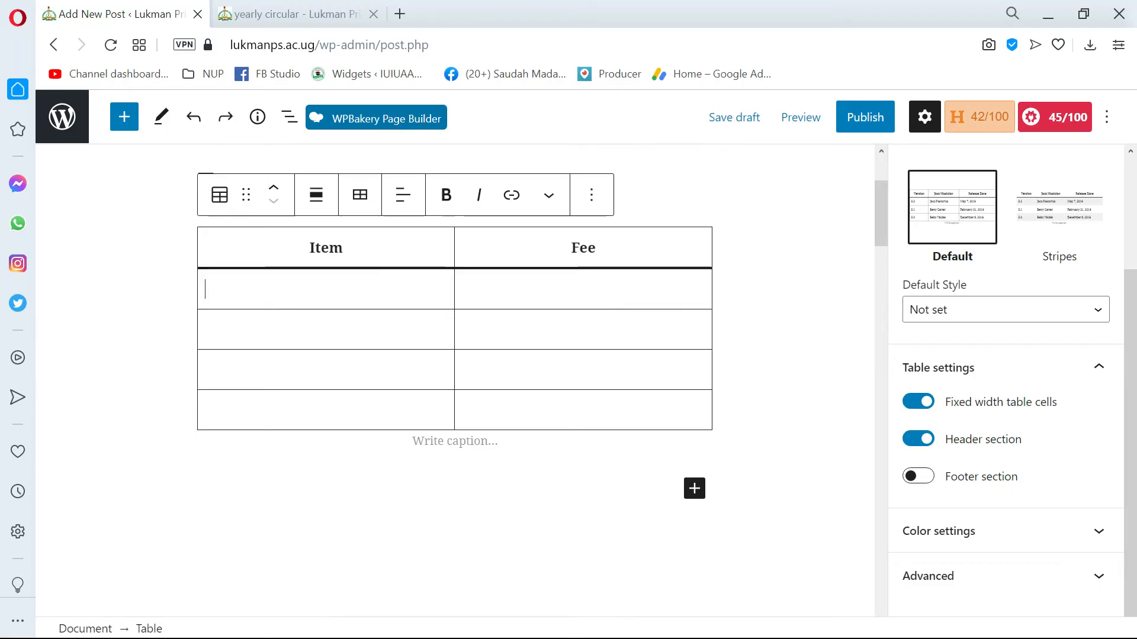
Try to copy the whole Admission fee line from Word into the first Item cell, and undo the paste.
key(alt+Tab)
triple_click(357, 298)
key(alt+Tab)
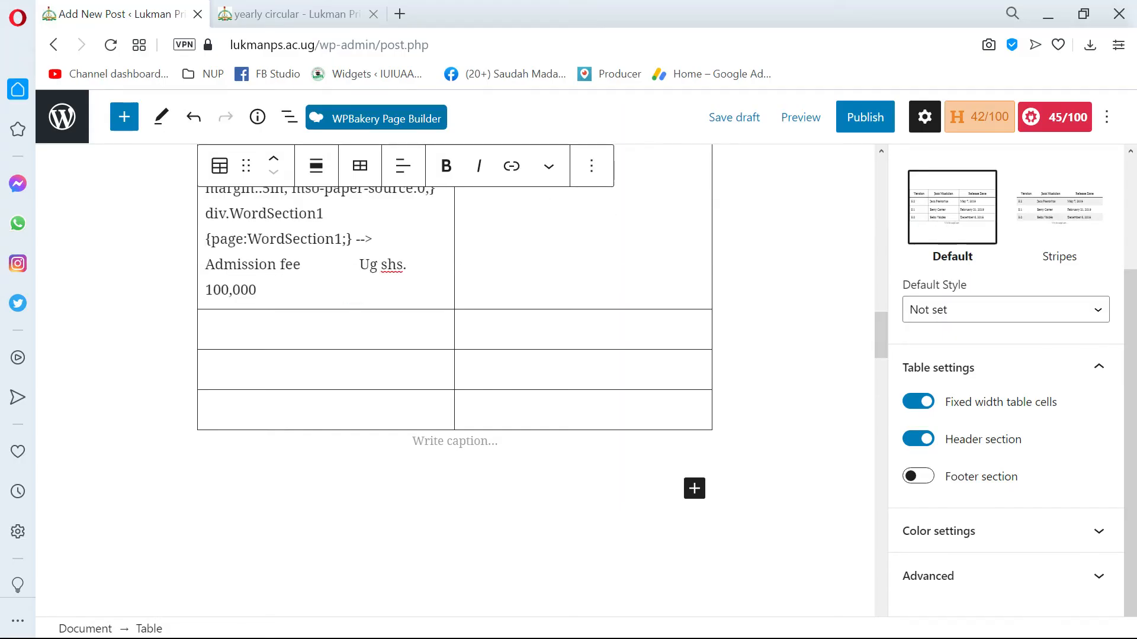
scroll(455, 378, up, 5)
scroll(455, 379, up, 5)
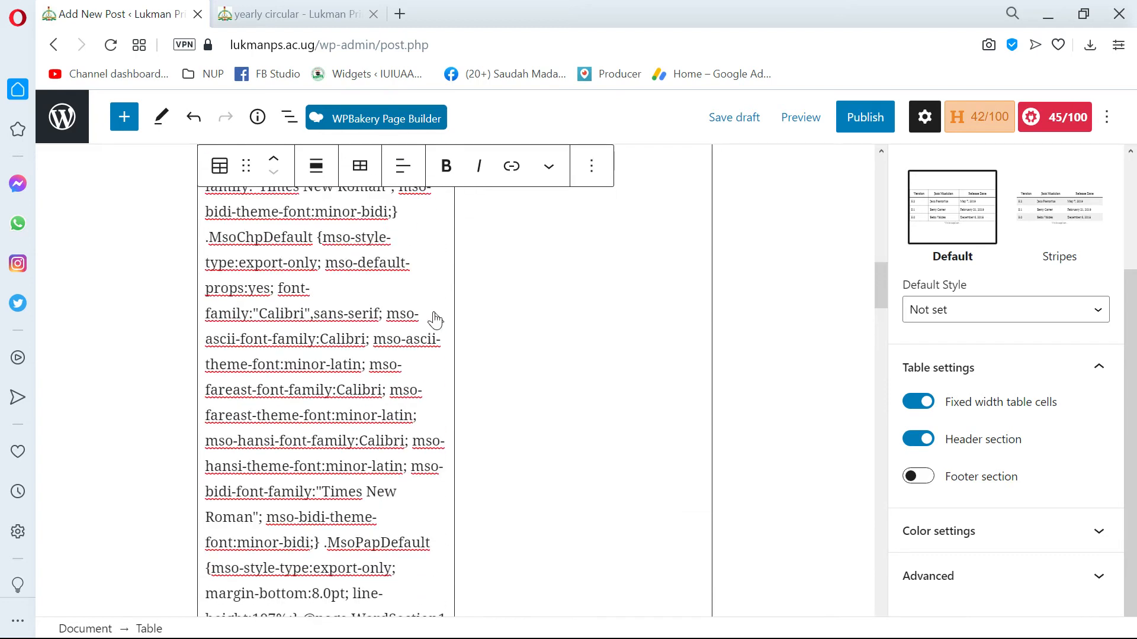
key(ctrl+z)
Copy only the words "Admission fee" in the Word document and return to the post in the browser.
key(alt+Tab)
click(466, 314)
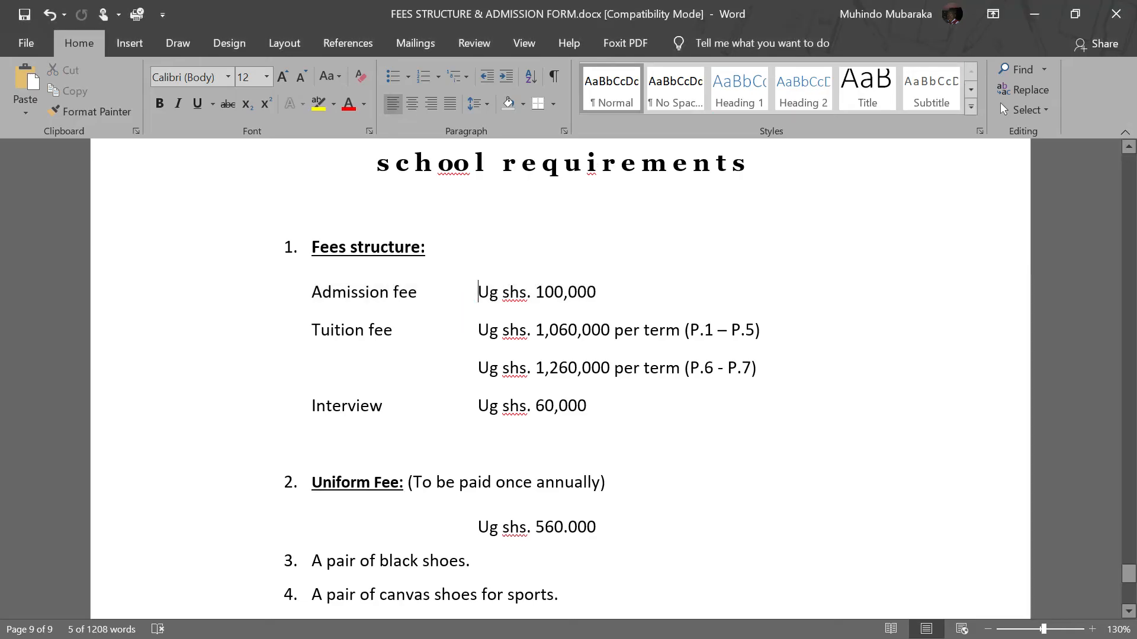
drag(418, 295, 313, 293)
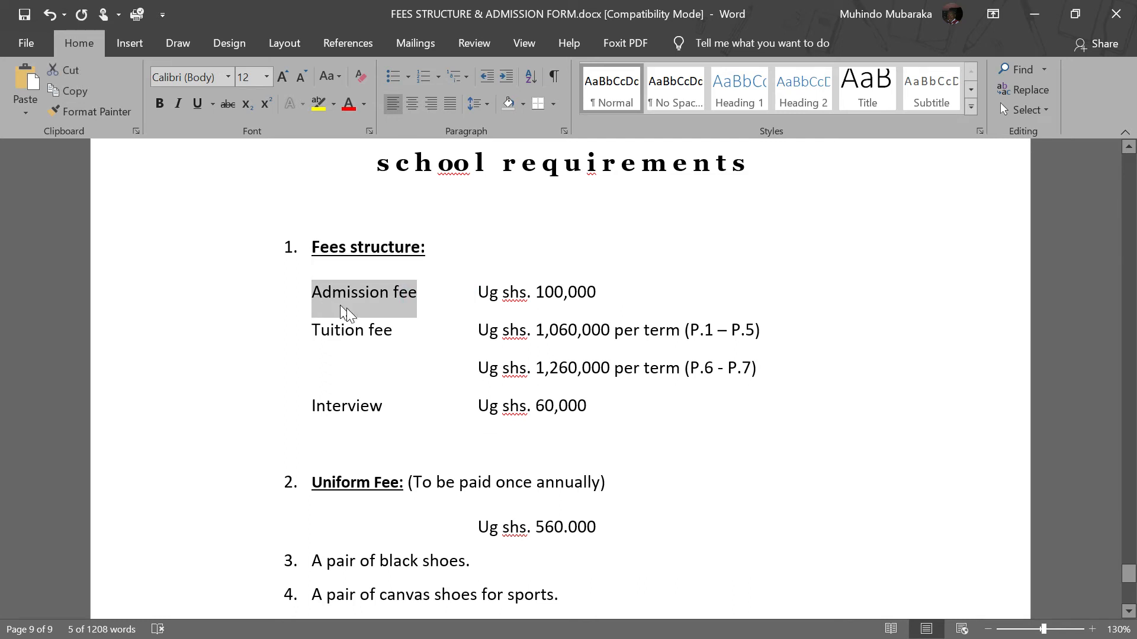
right_click(314, 294)
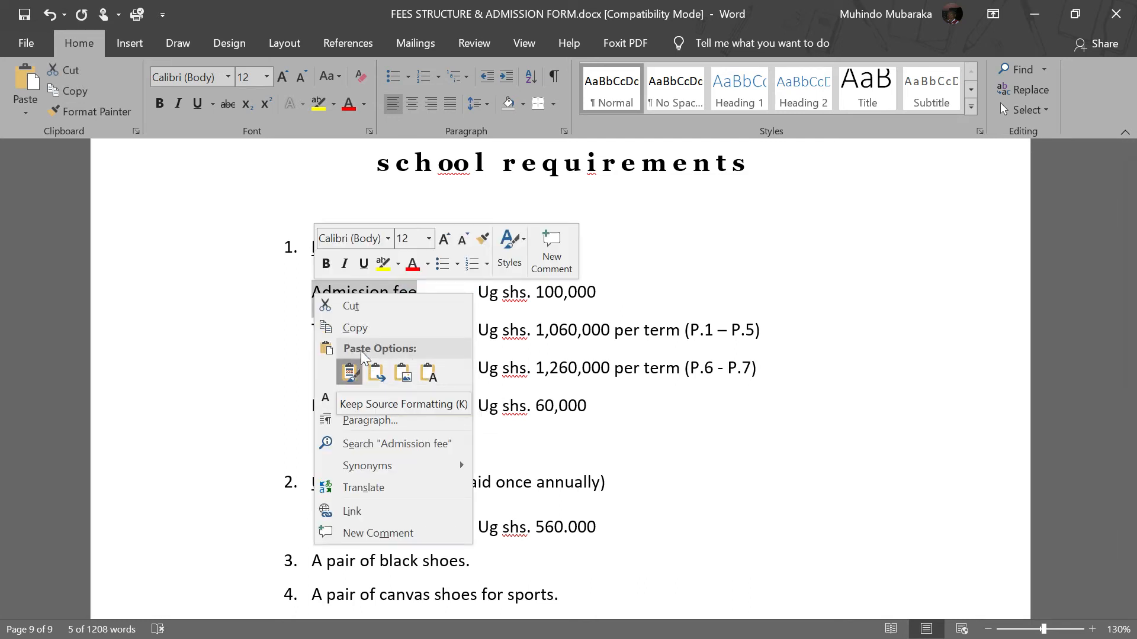
click(359, 328)
key(alt+Tab)
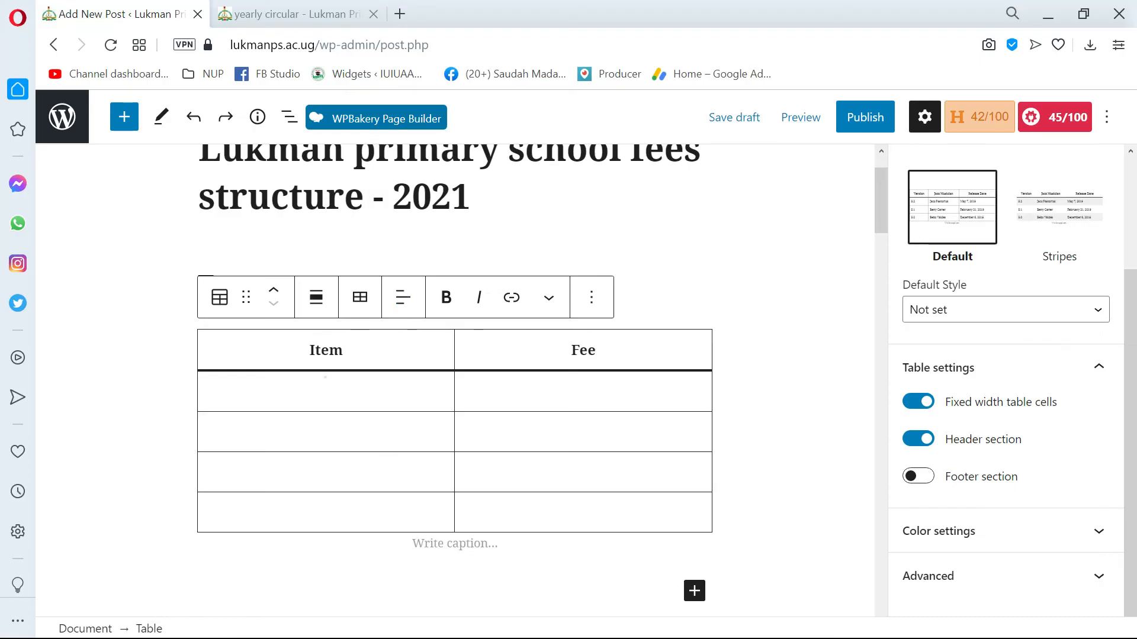
Try pasting "Admission fee" with its Word formatting into the first Item cell, inspect the cell, and undo the paste.
key(ctrl+v)
scroll(454, 379, up, 3)
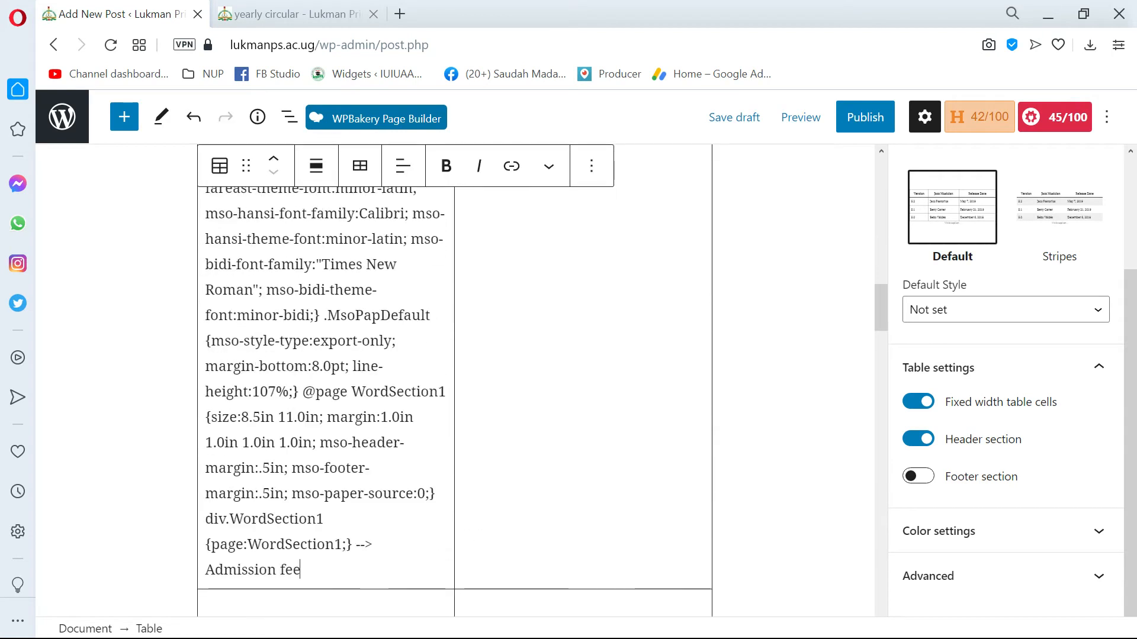
scroll(455, 378, up, 10)
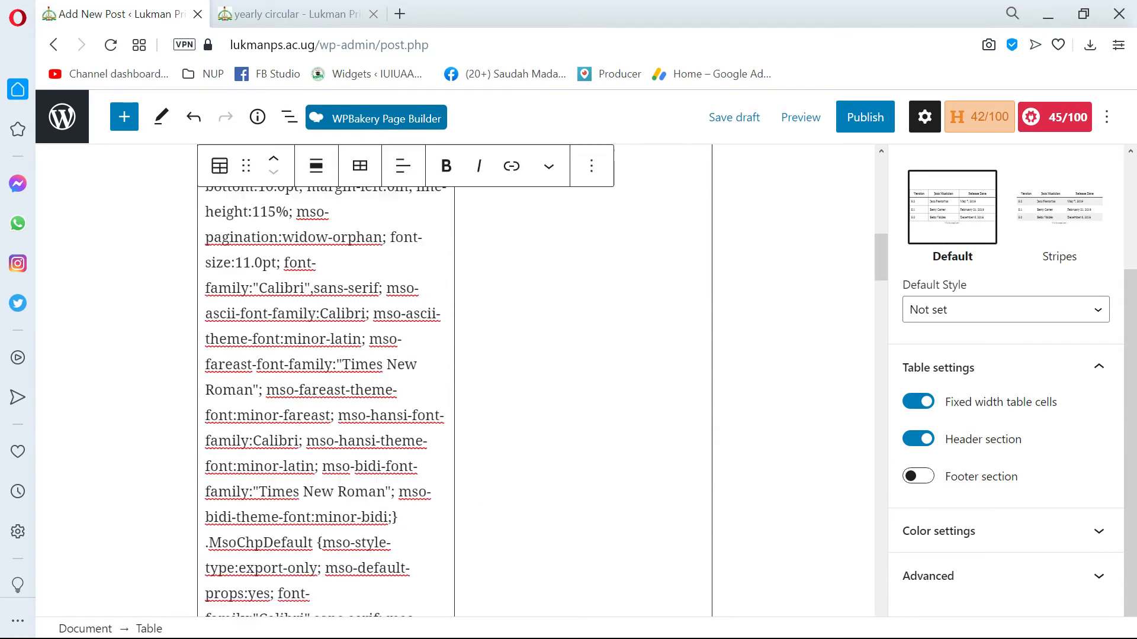
scroll(455, 379, up, 8)
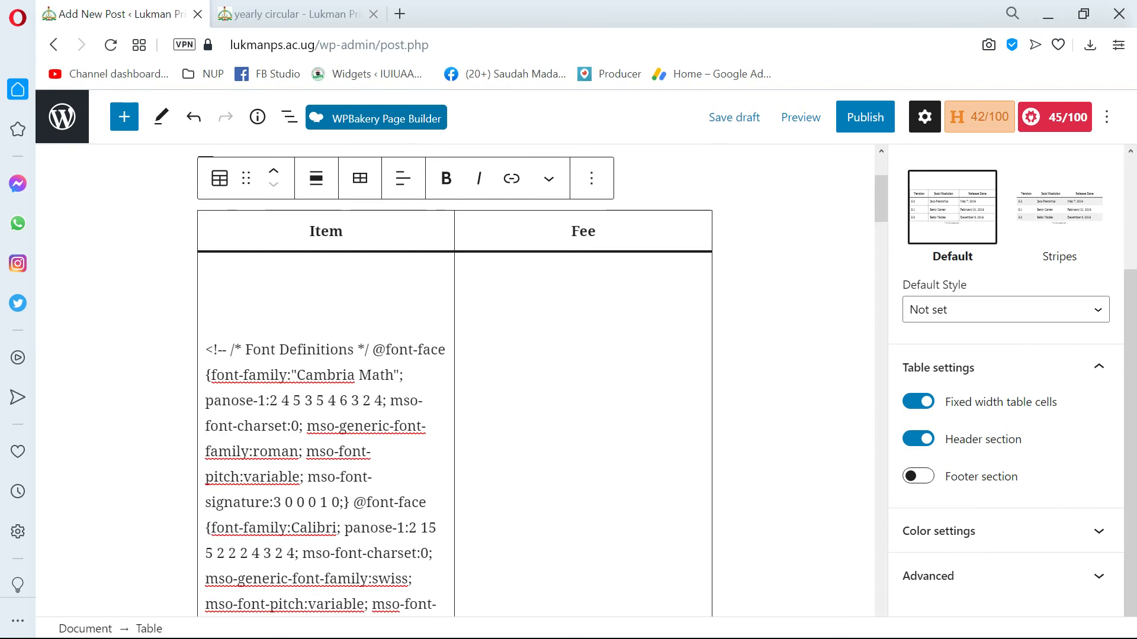
key(ctrl+z)
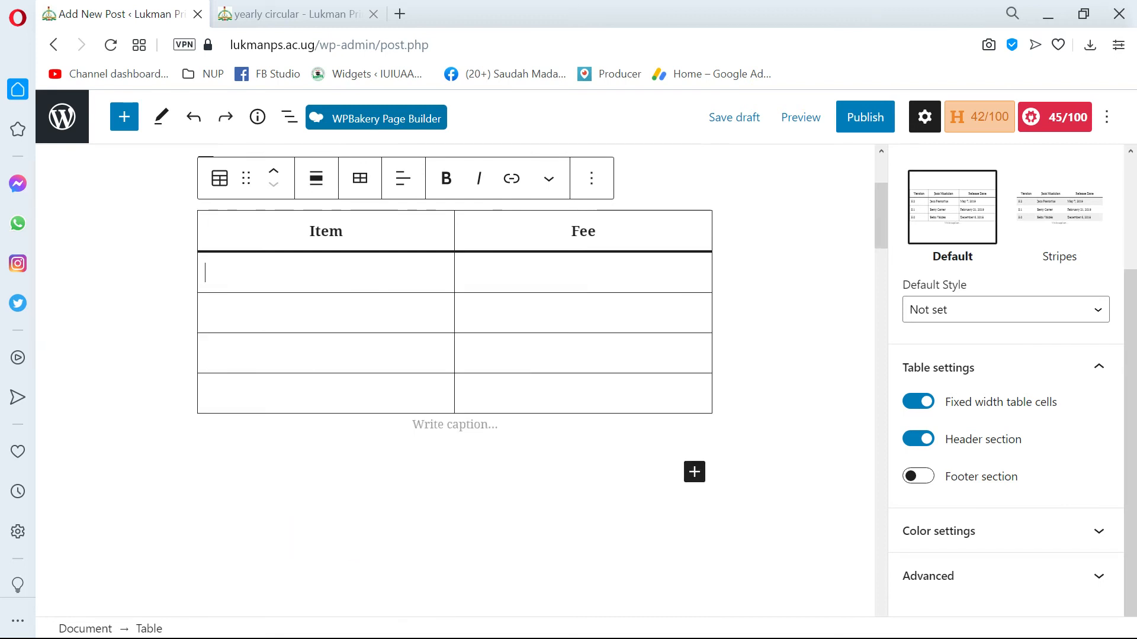
Fill the first body row with "Admission fee" and the amount 100,000 from Word, both pasted as plain text.
right_click(323, 272)
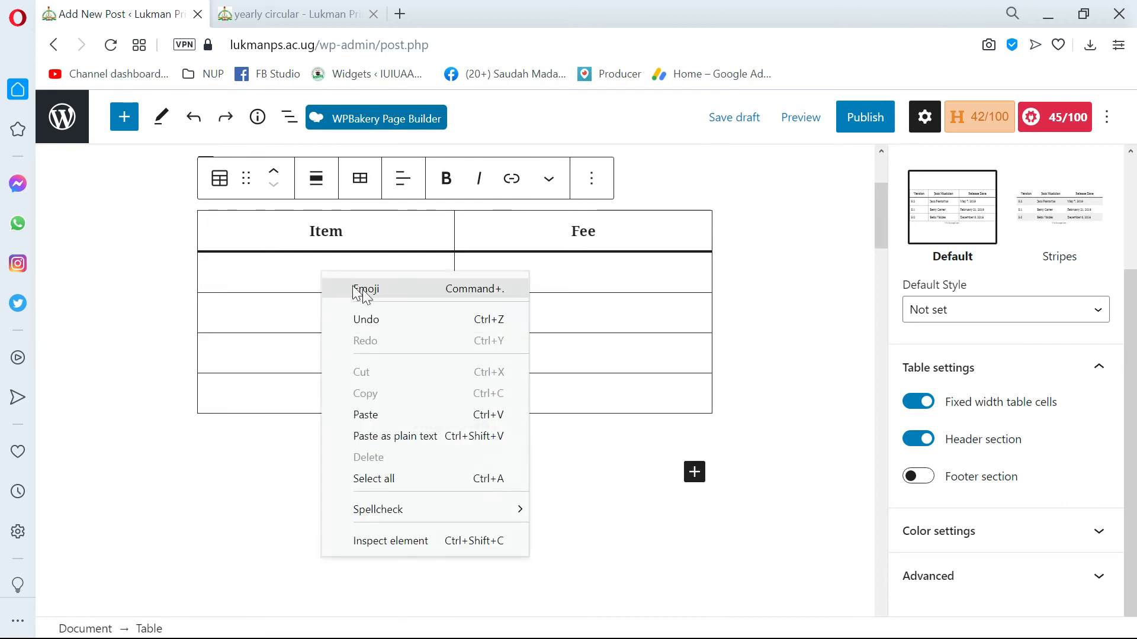
click(432, 438)
key(alt+Tab)
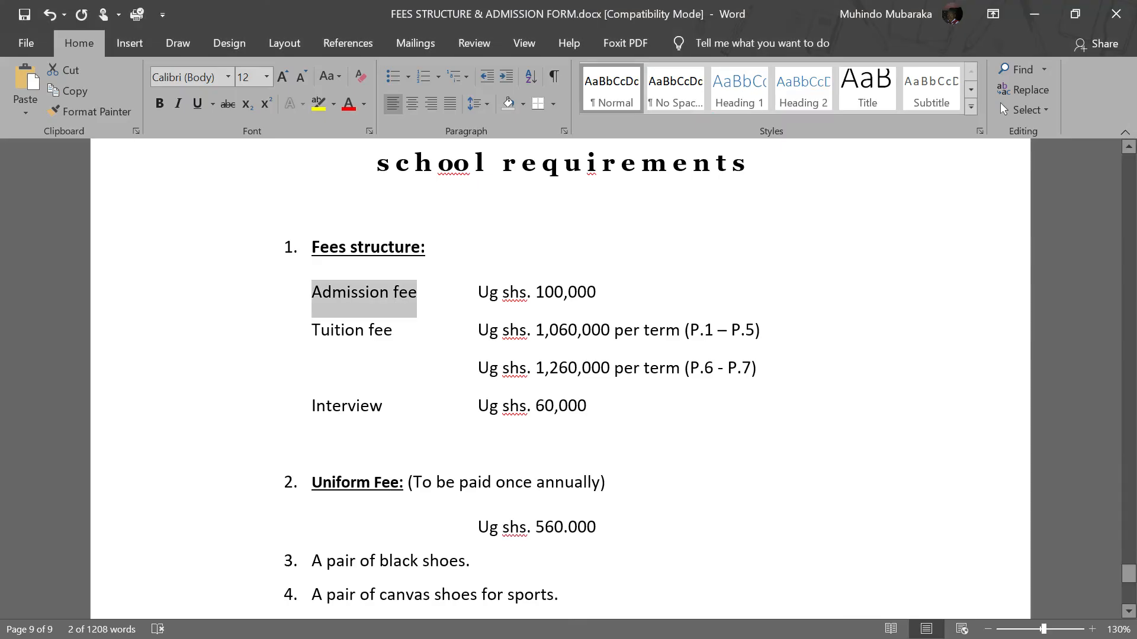
drag(599, 292, 535, 292)
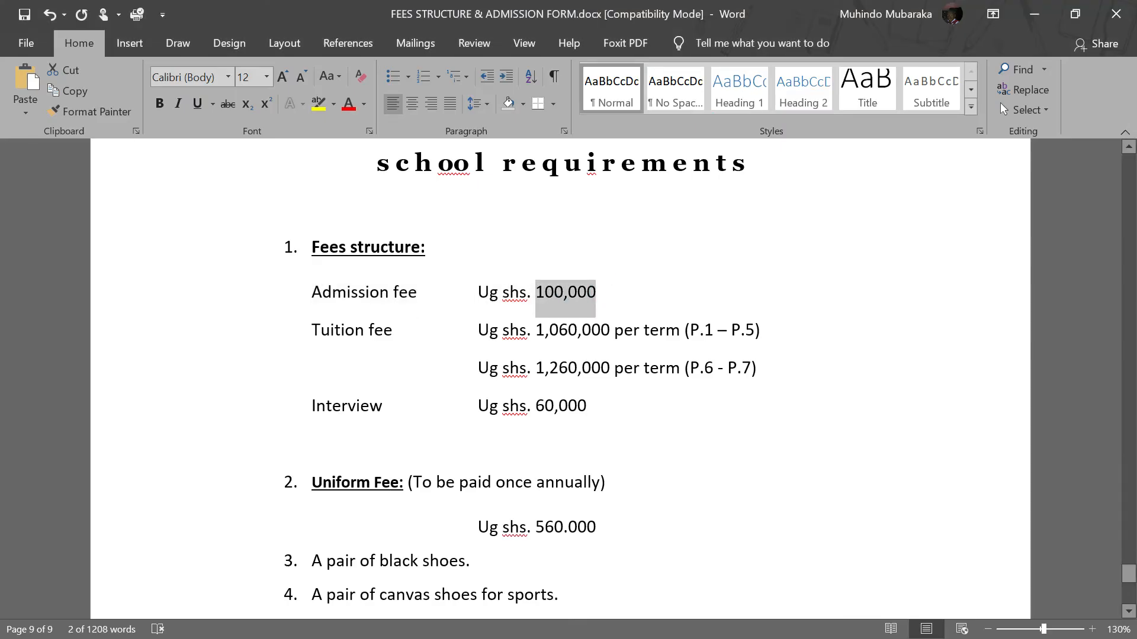
key(alt+Tab)
click(534, 272)
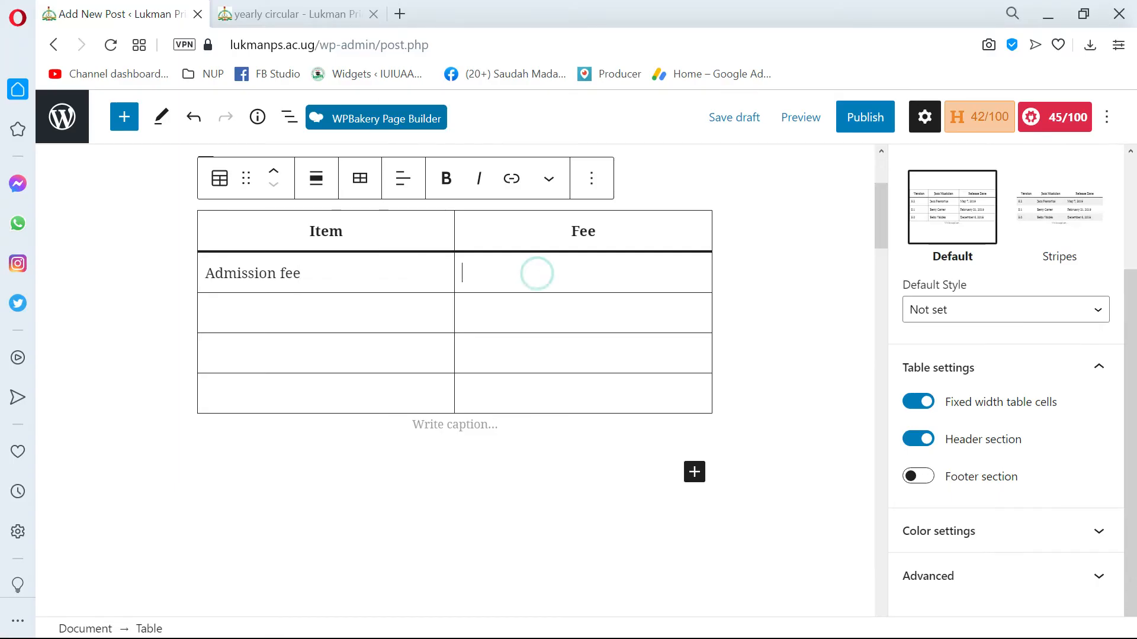
right_click(538, 276)
click(612, 443)
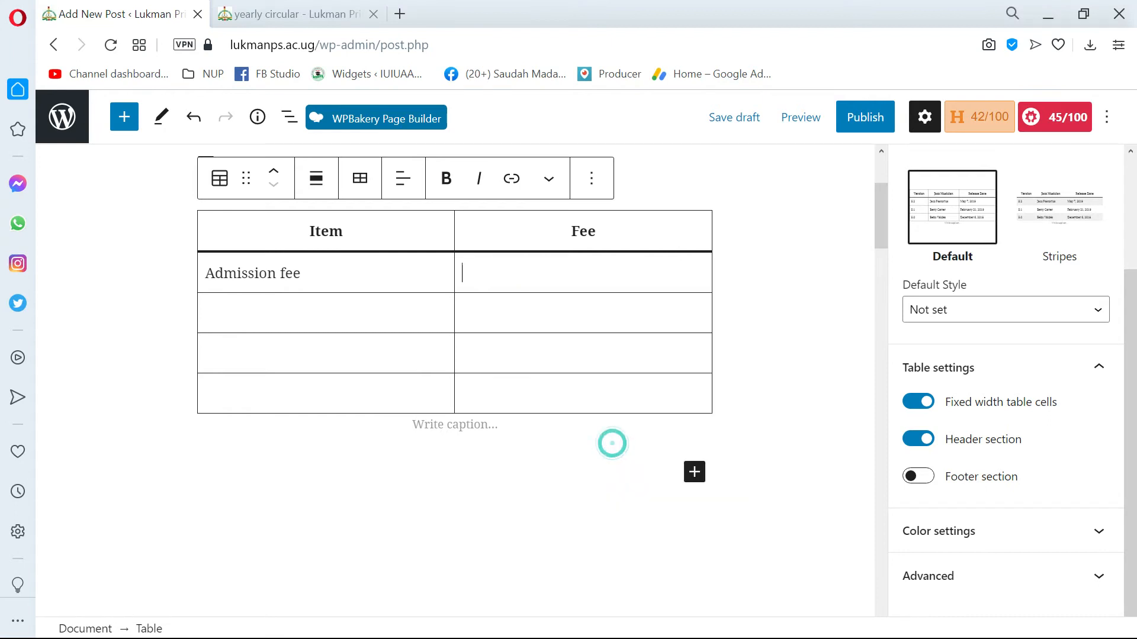
Add the currency to the second column's header so it reads "Fee (Shs)".
click(601, 231)
text(()
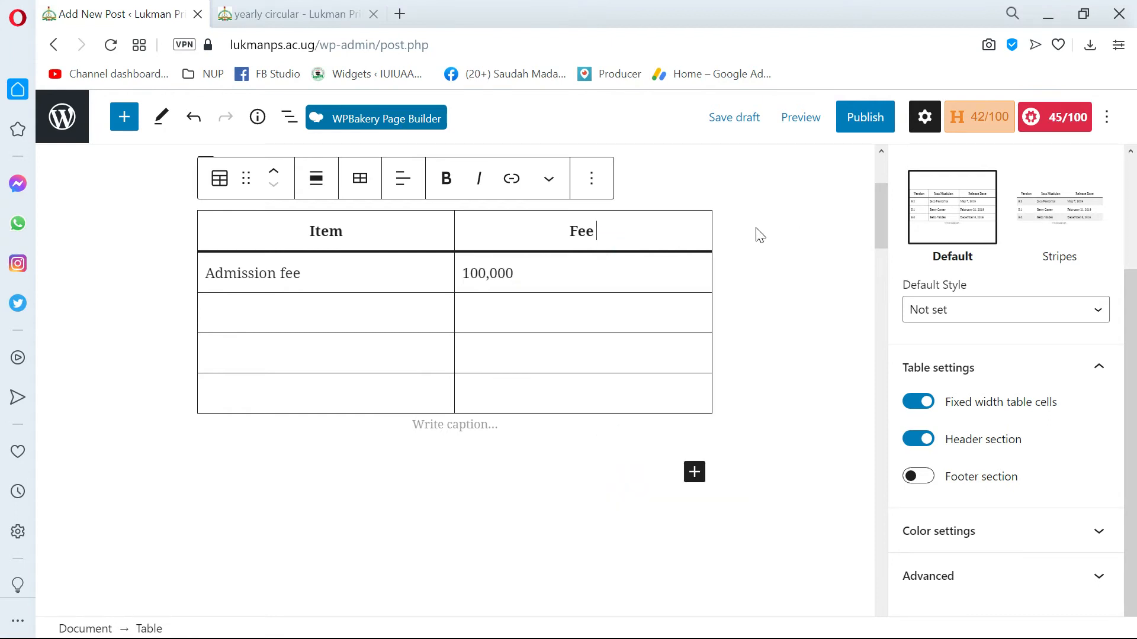
text(SH)
key(BackSpace)
text(hs))
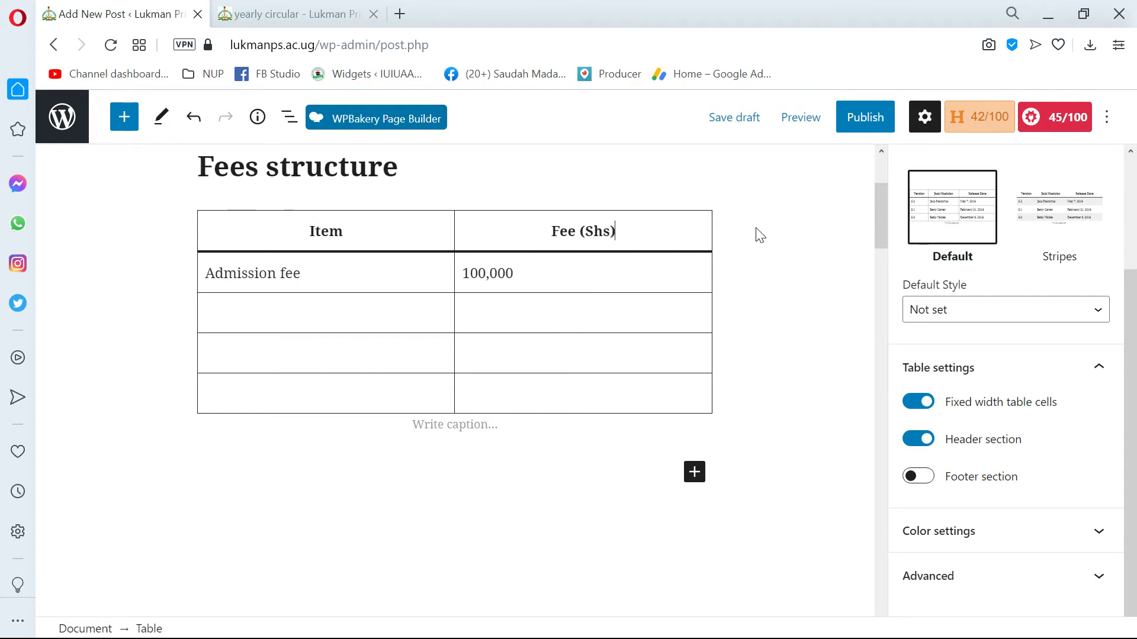
Copy "Tuition fee" from Word and paste it as plain text into the second body row's Item cell.
key(alt+Tab)
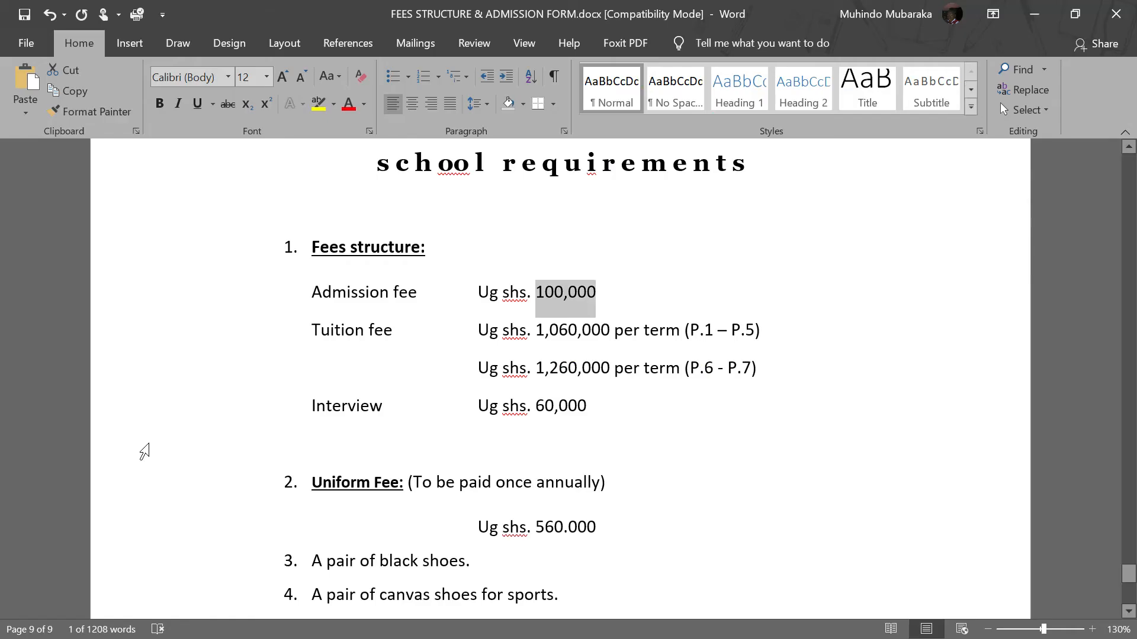
drag(414, 330, 312, 332)
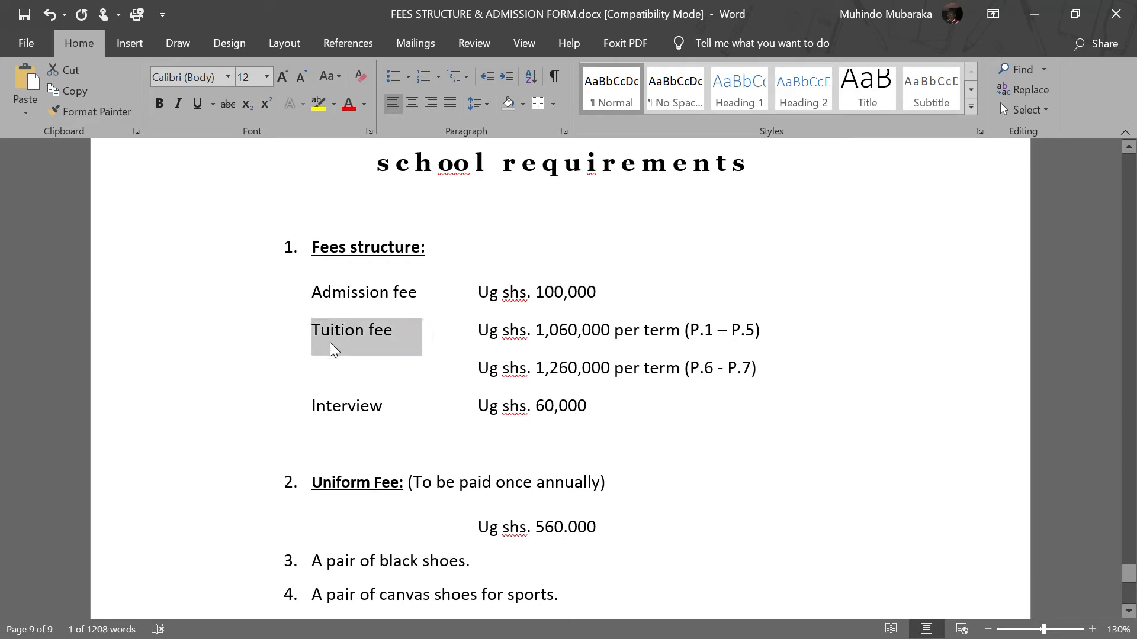
key(alt+Tab)
click(262, 307)
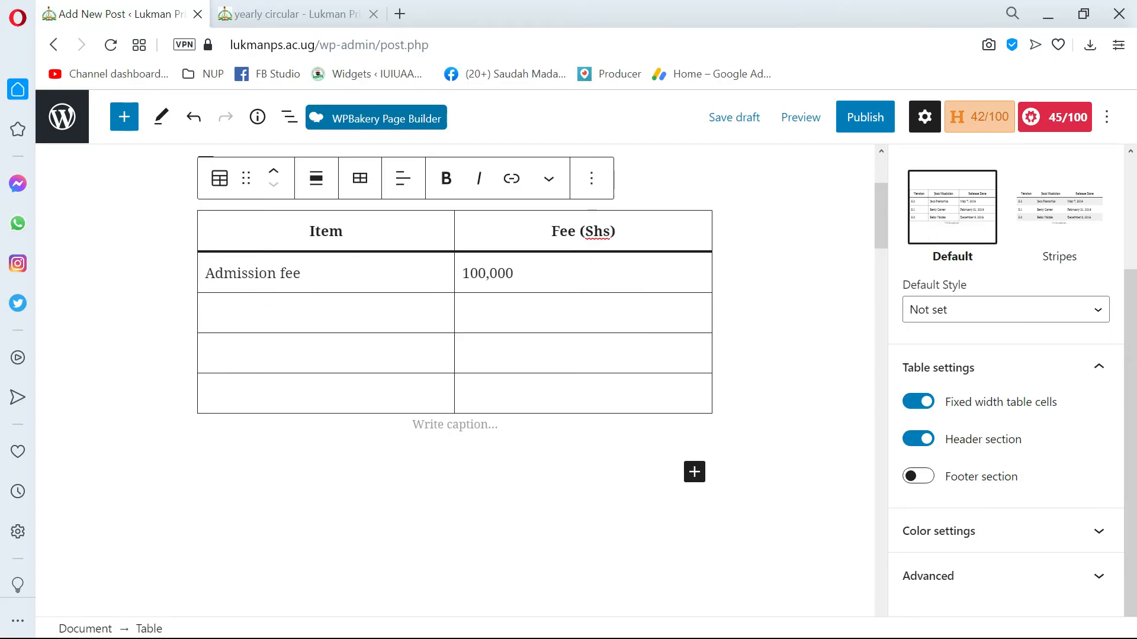
right_click(264, 309)
click(413, 472)
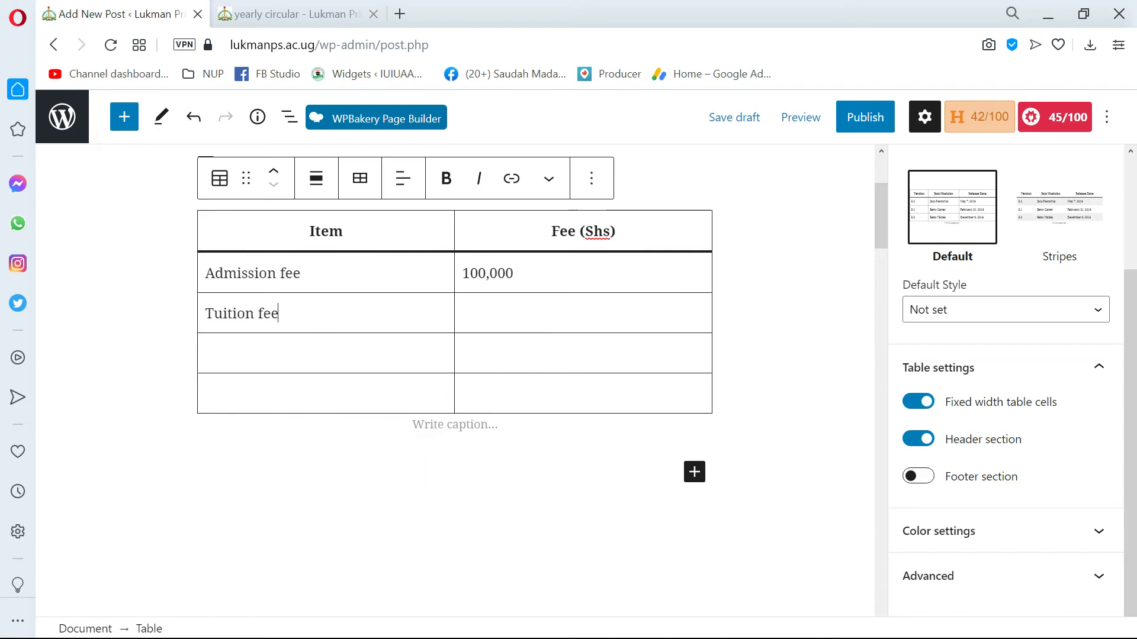
Copy "Ug shs. 1,060,000 per term (P.1 – P.5)" from Word into the Tuition fee row's amount cell as plain text.
key(alt+Tab)
drag(790, 329, 480, 342)
key(alt+Tab)
right_click(481, 315)
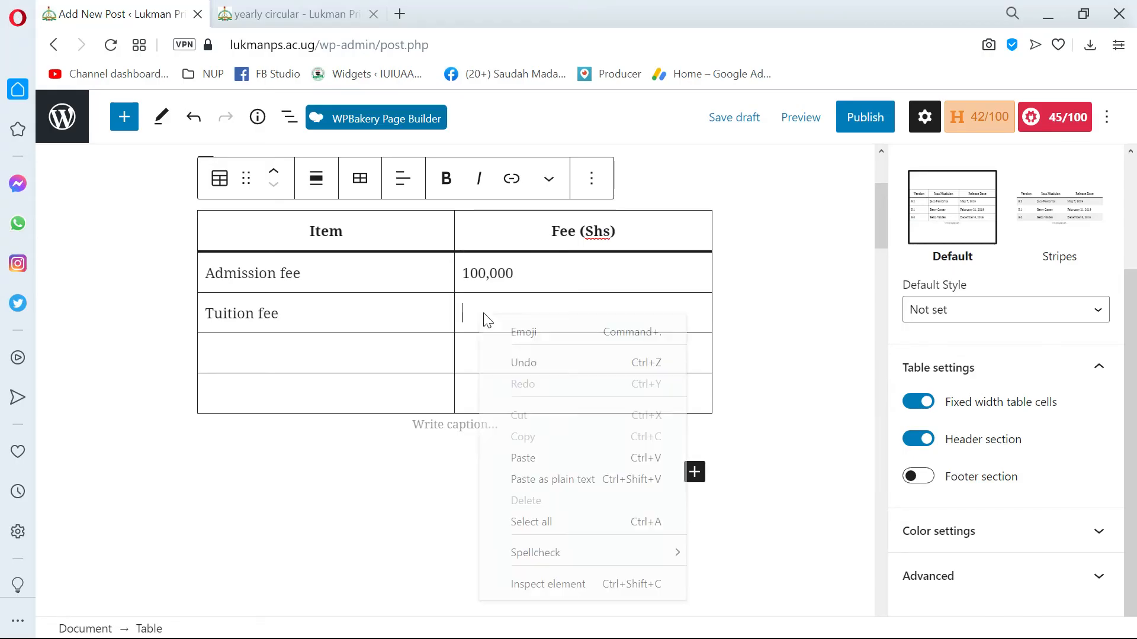
click(548, 480)
Copy "Ug shs. 1,260,000 per term (P.6 - P.7)" from Word into the third body row's amount cell as plain text.
key(alt+Tab)
drag(770, 368, 478, 367)
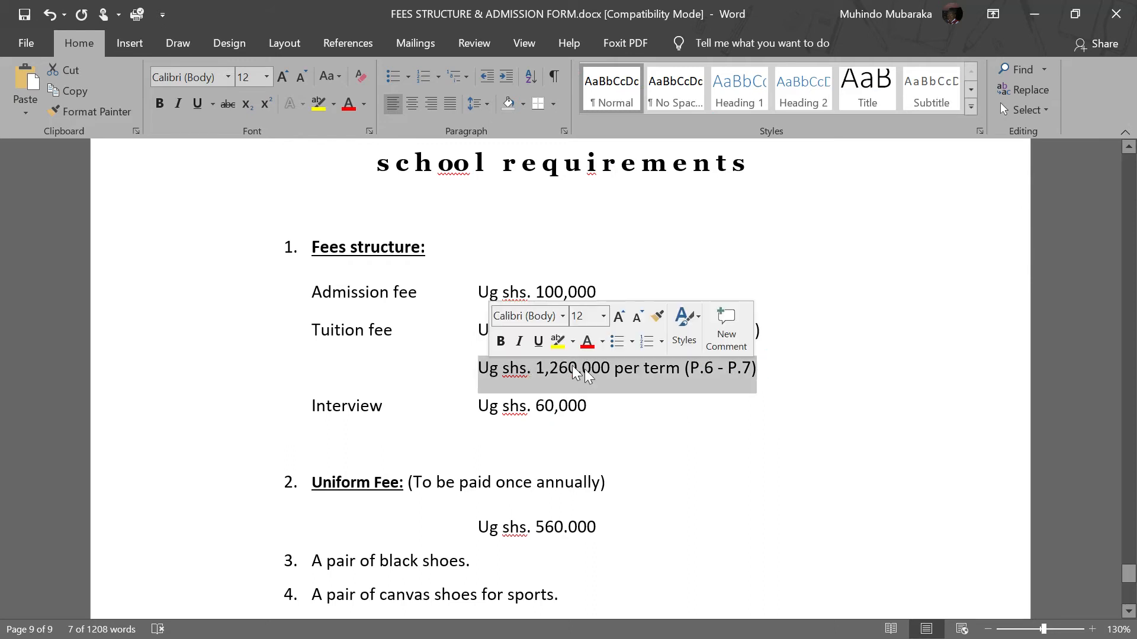
key(ctrl+c)
key(alt+Tab)
right_click(495, 346)
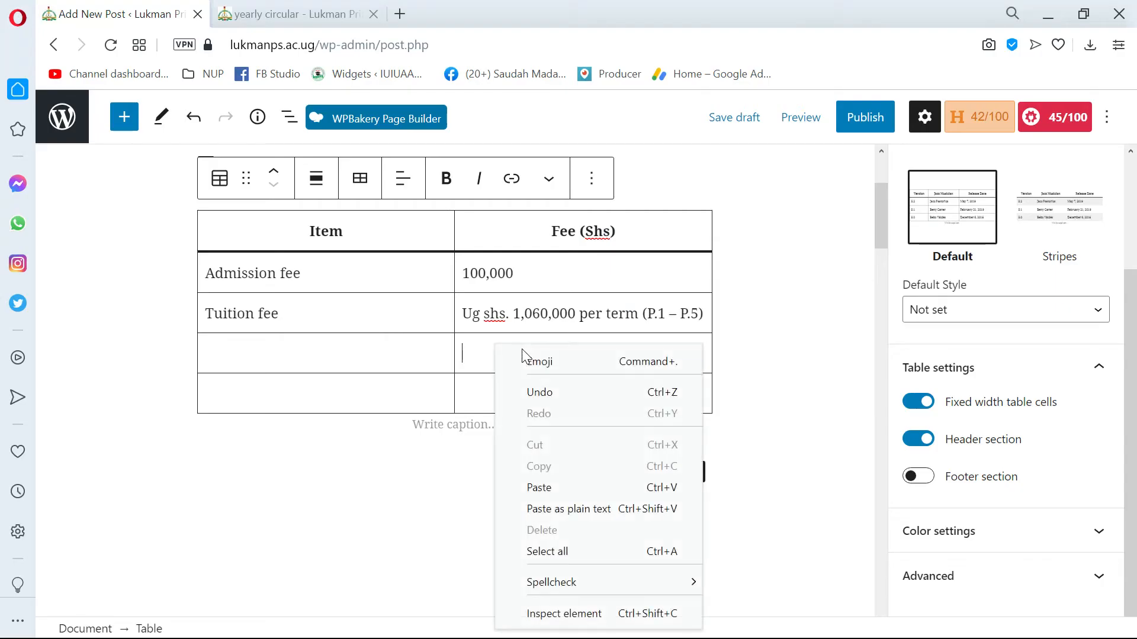
click(589, 508)
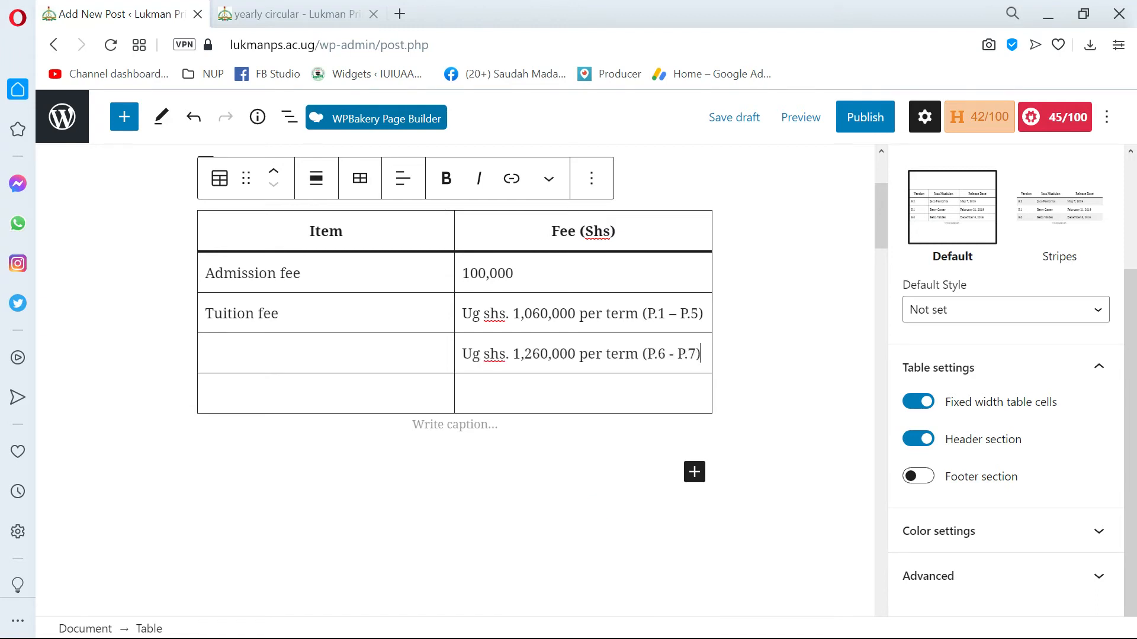
Remove the "Ug shs." prefix from the P.6 - P.7 tuition amount.
click(508, 354)
key(shift+Home)
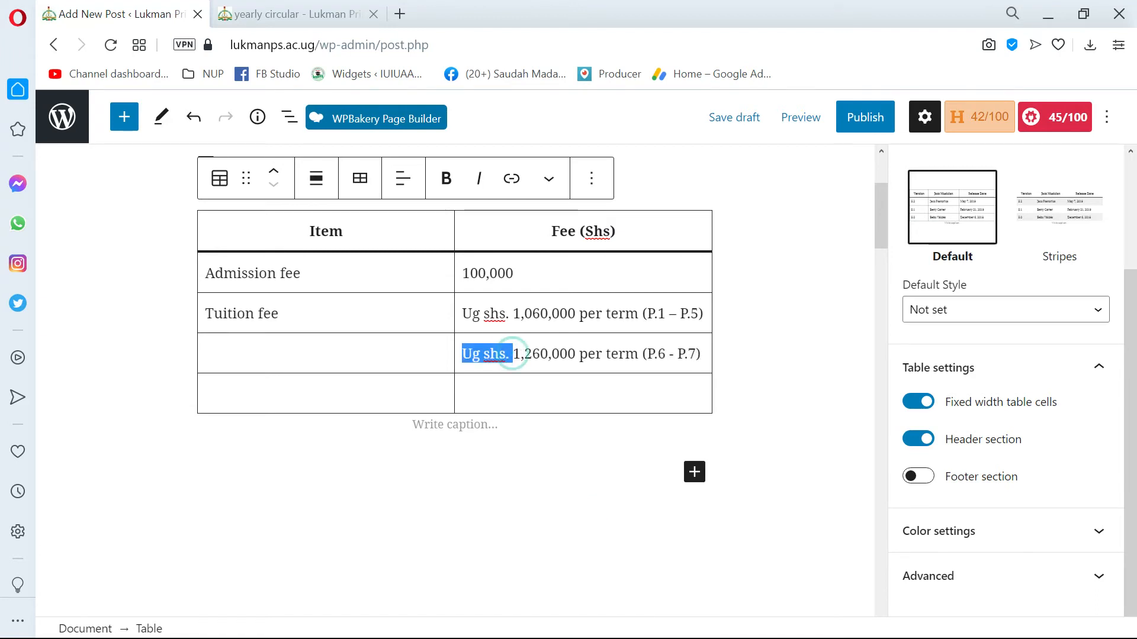
key(BackSpace)
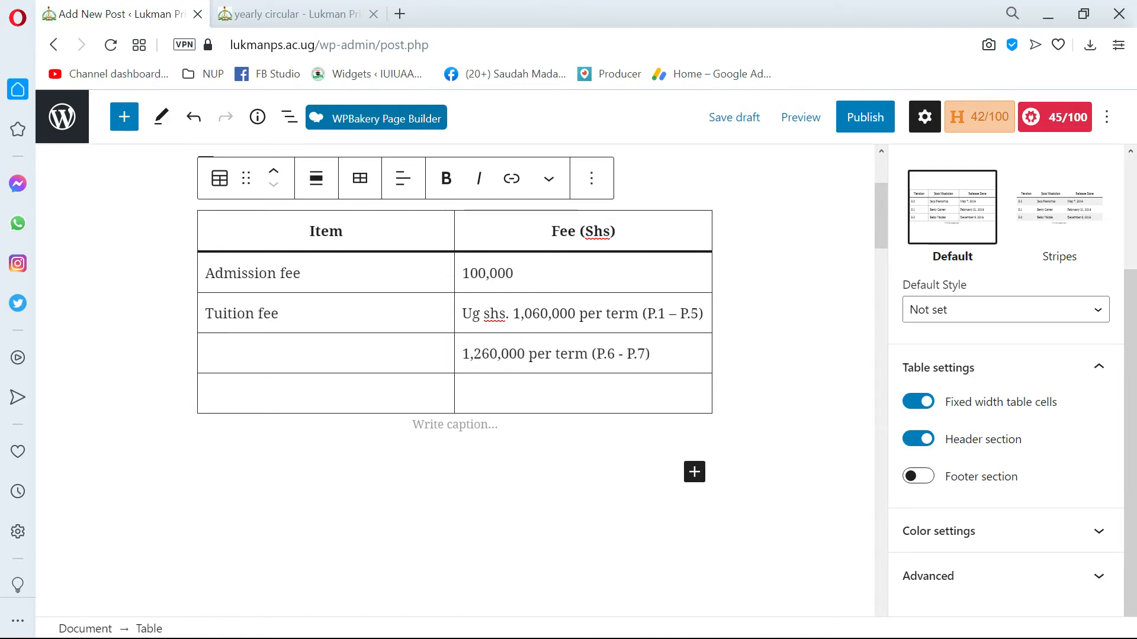
Remove the "Ug shs." prefix from the P.1 – P.5 tuition amount in the fees table.
drag(513, 314, 12, 328)
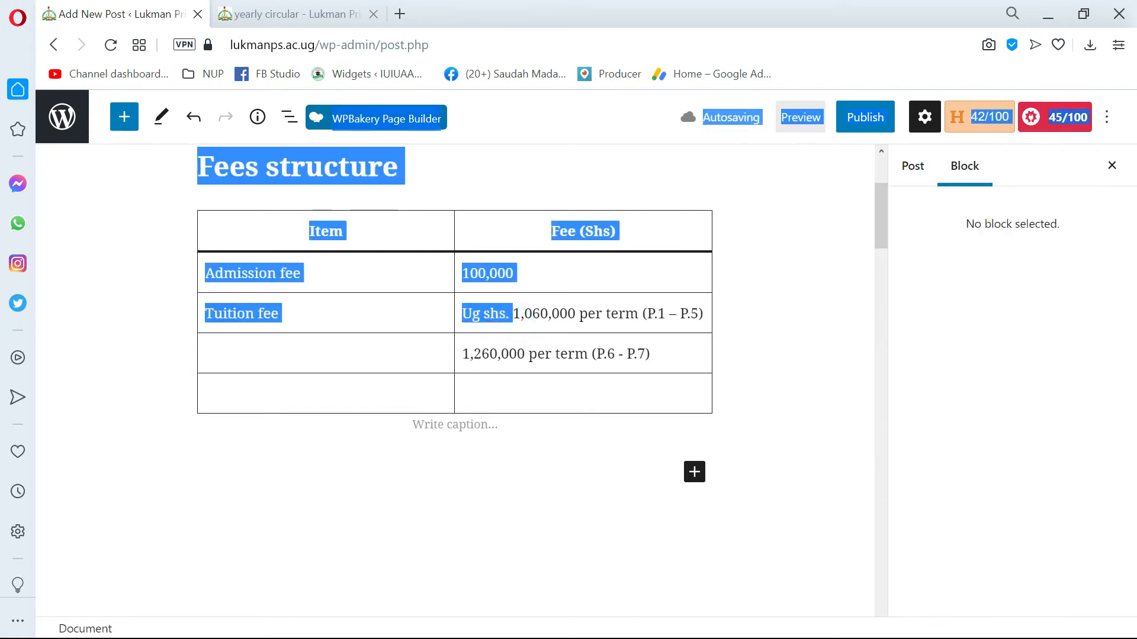
click(499, 312)
click(518, 312)
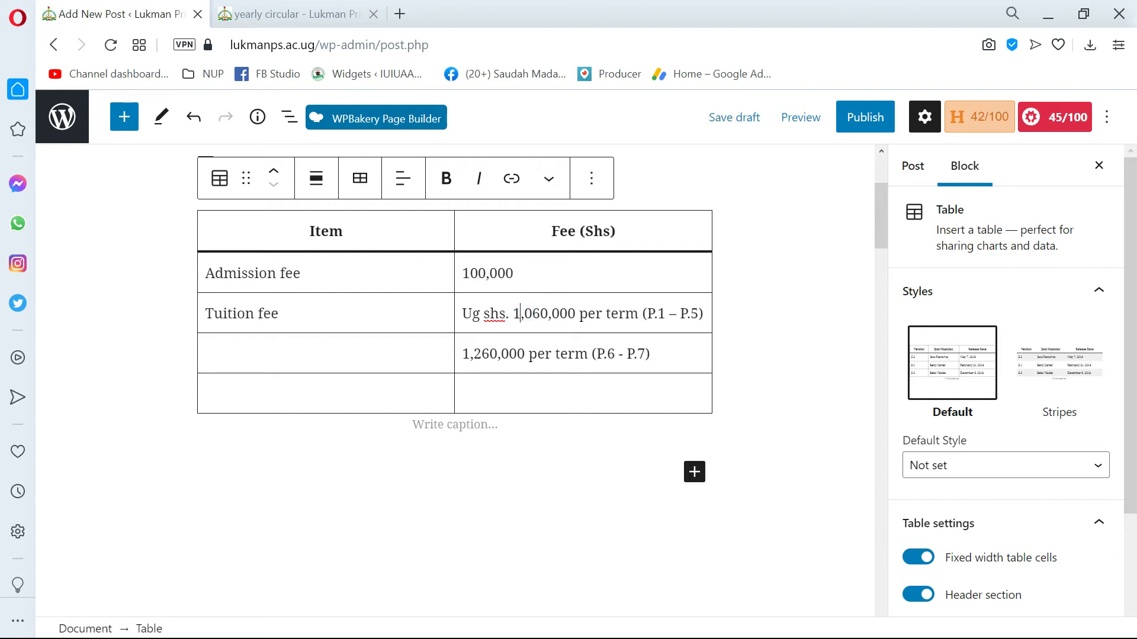
drag(519, 314, 463, 313)
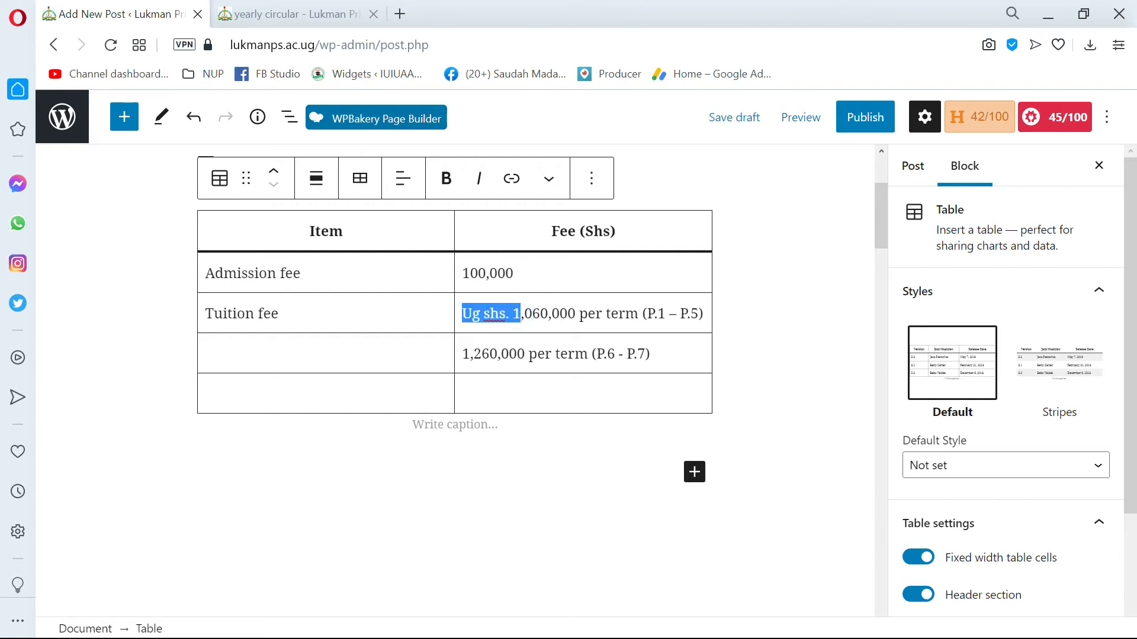
text(1)
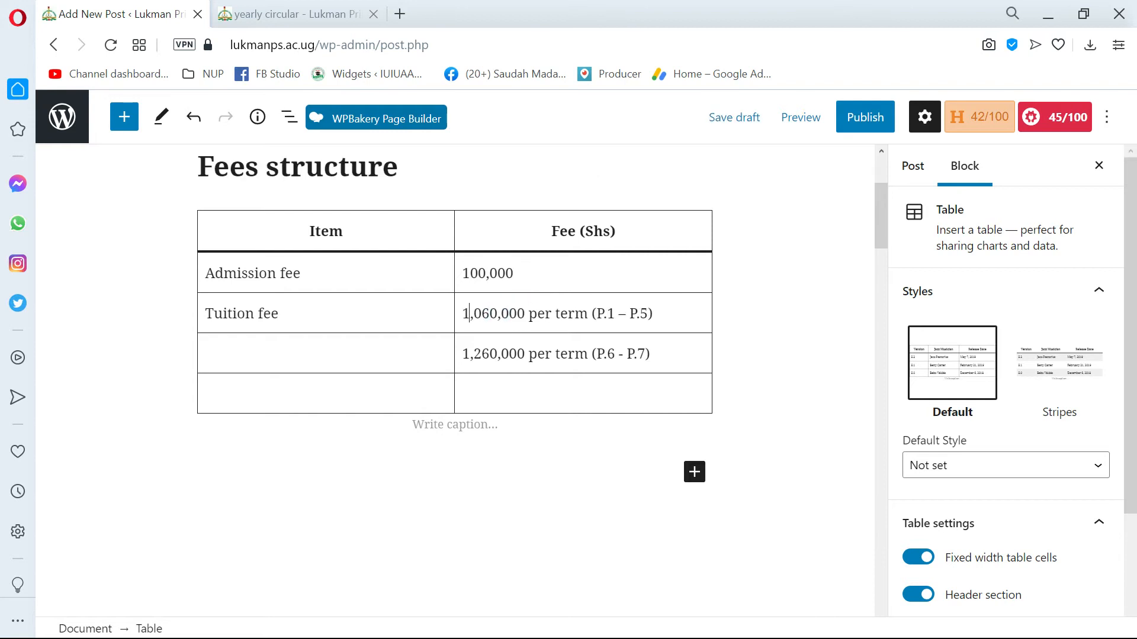
click(592, 235)
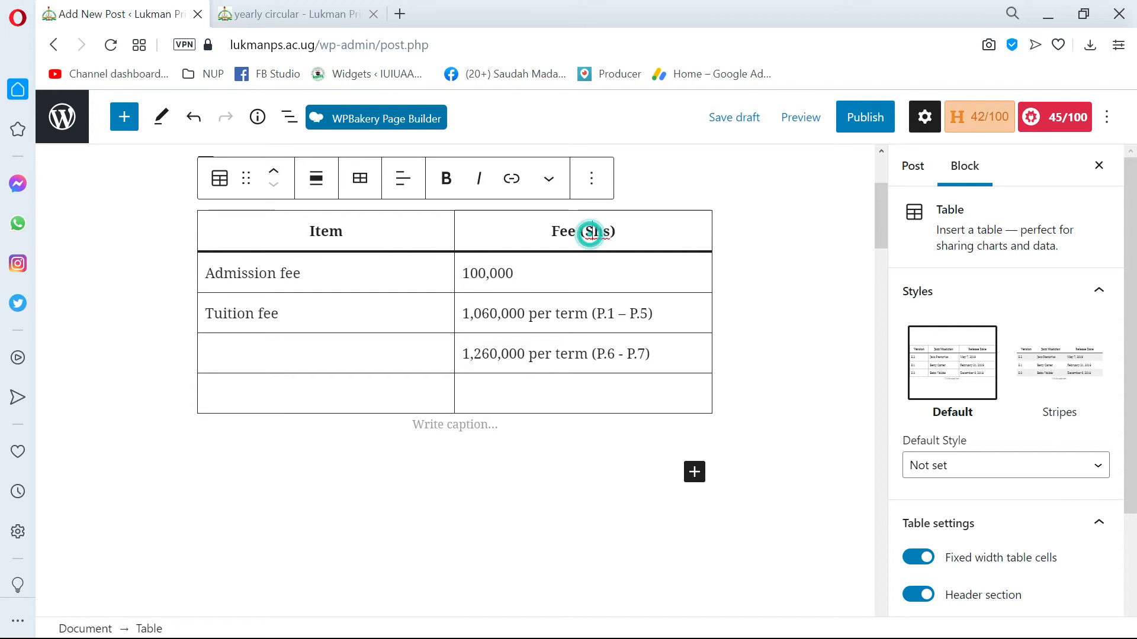
Copy "Interview" from the Word document and paste it as plain text into the last row's Item cell.
scroll(592, 235, up, 3)
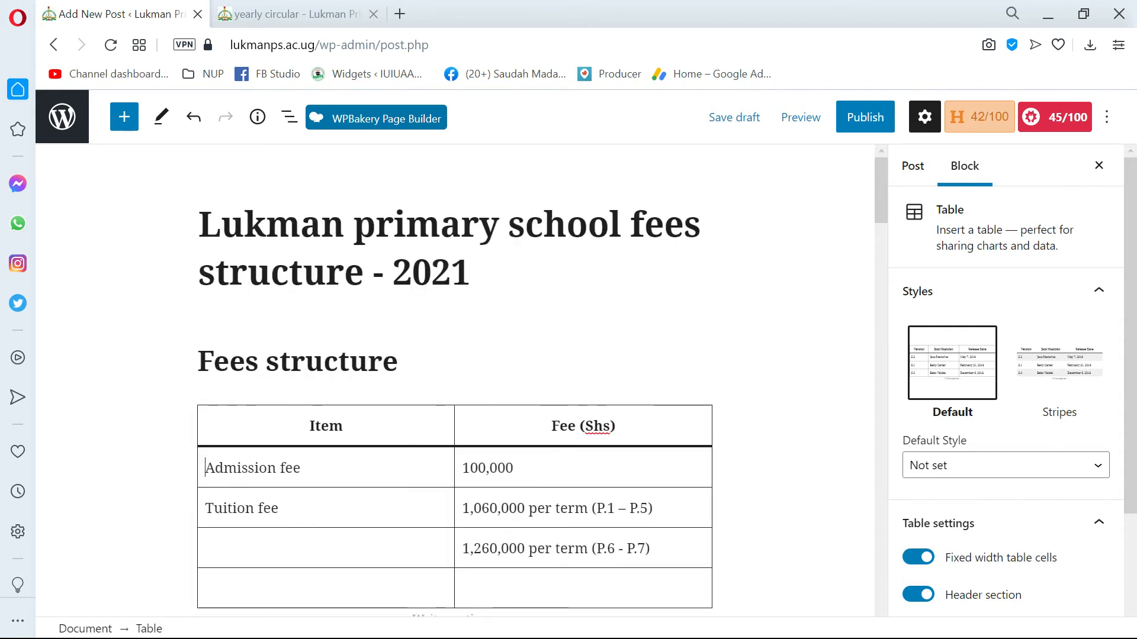
scroll(454, 415, down, 3)
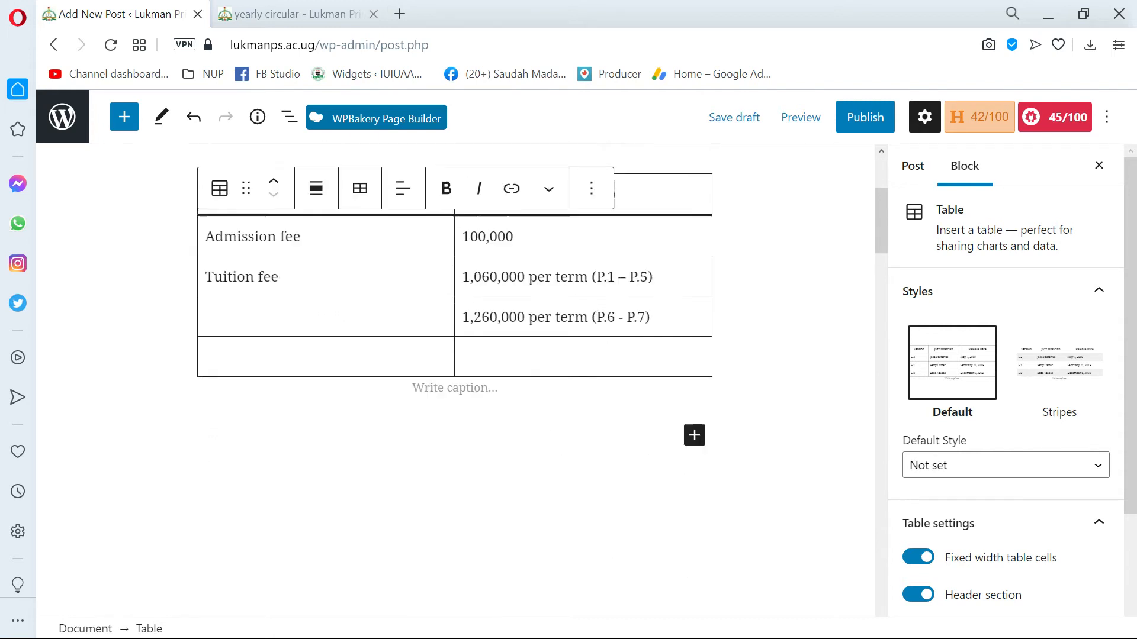
click(299, 424)
key(alt+Tab)
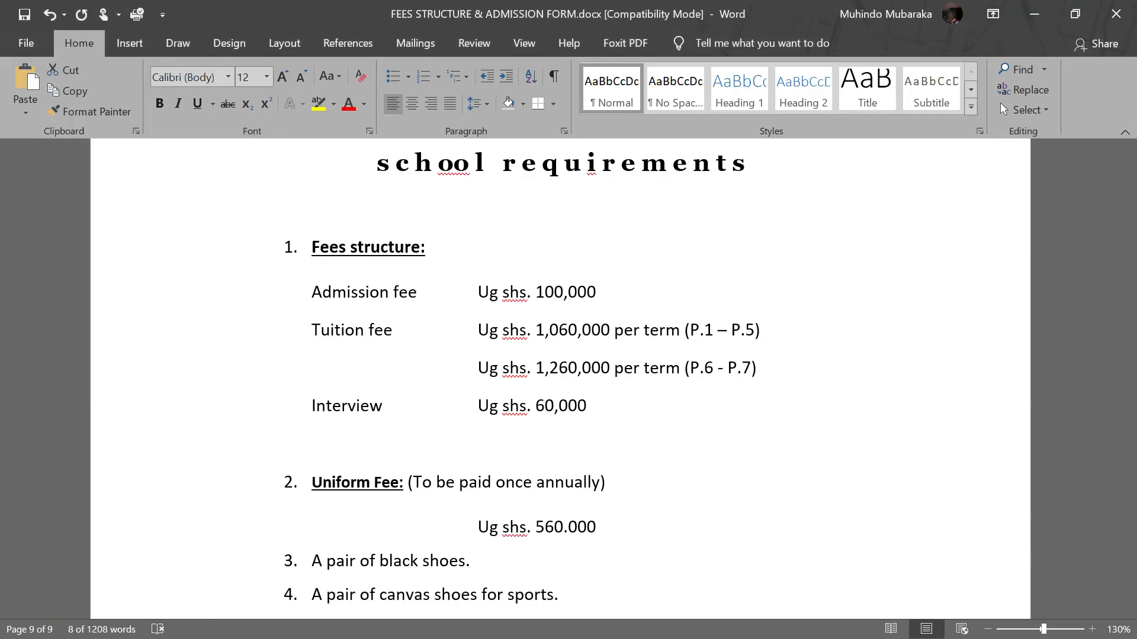
scroll(560, 379, down, 1)
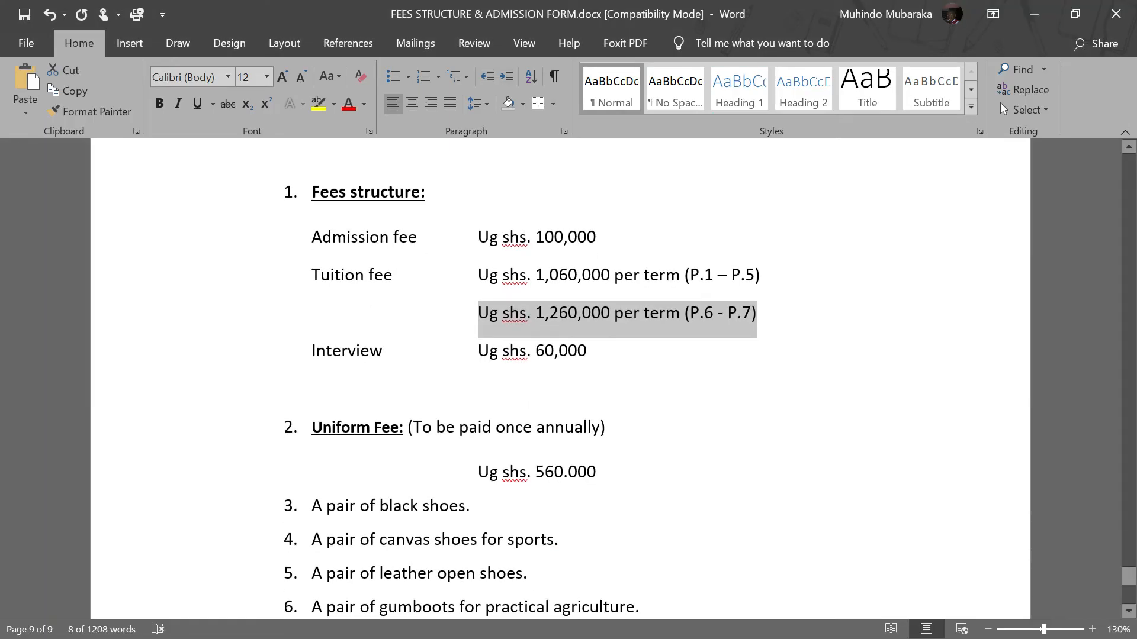
double_click(370, 350)
key(alt+Tab)
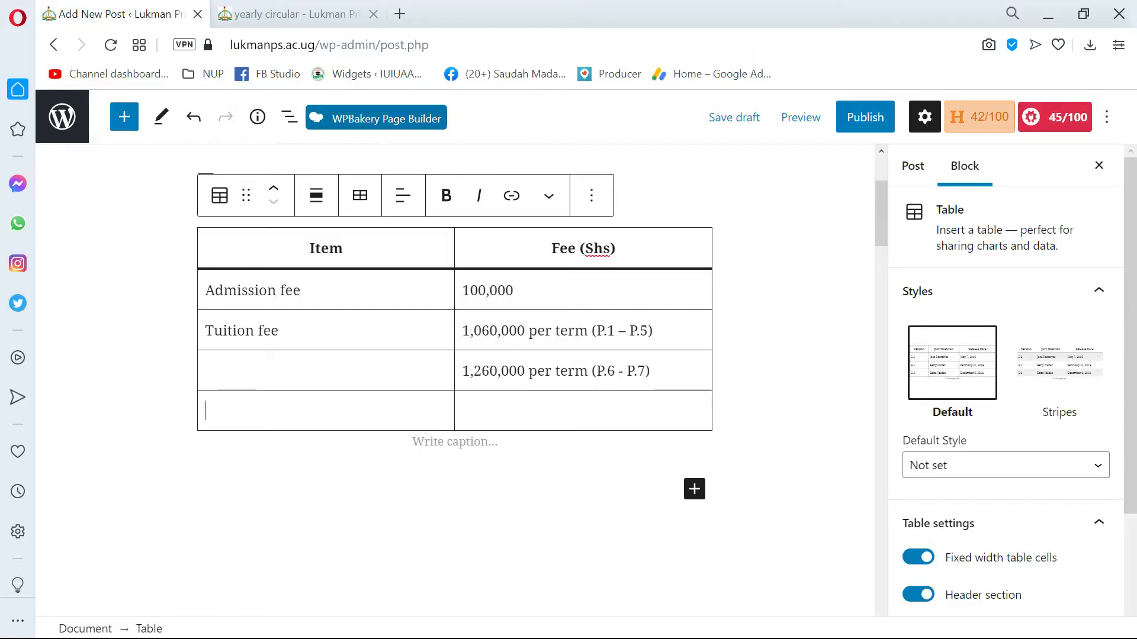
right_click(348, 413)
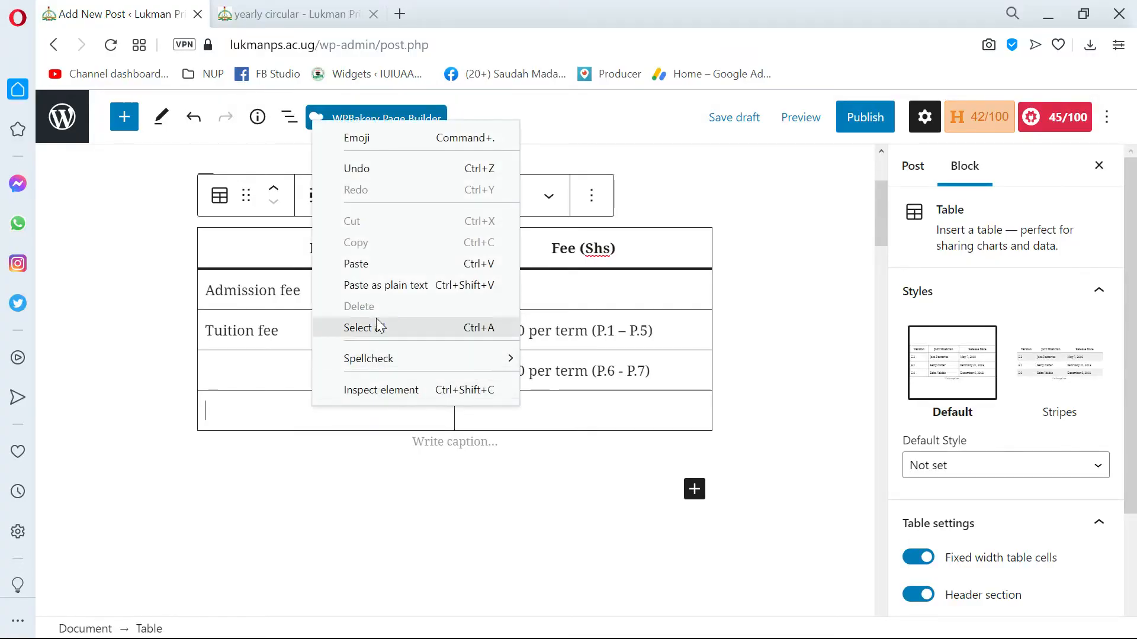
click(382, 290)
Copy "60,000" from Word, without its currency prefix, and paste it as plain text into the Interview row's fee cell.
key(alt+Tab)
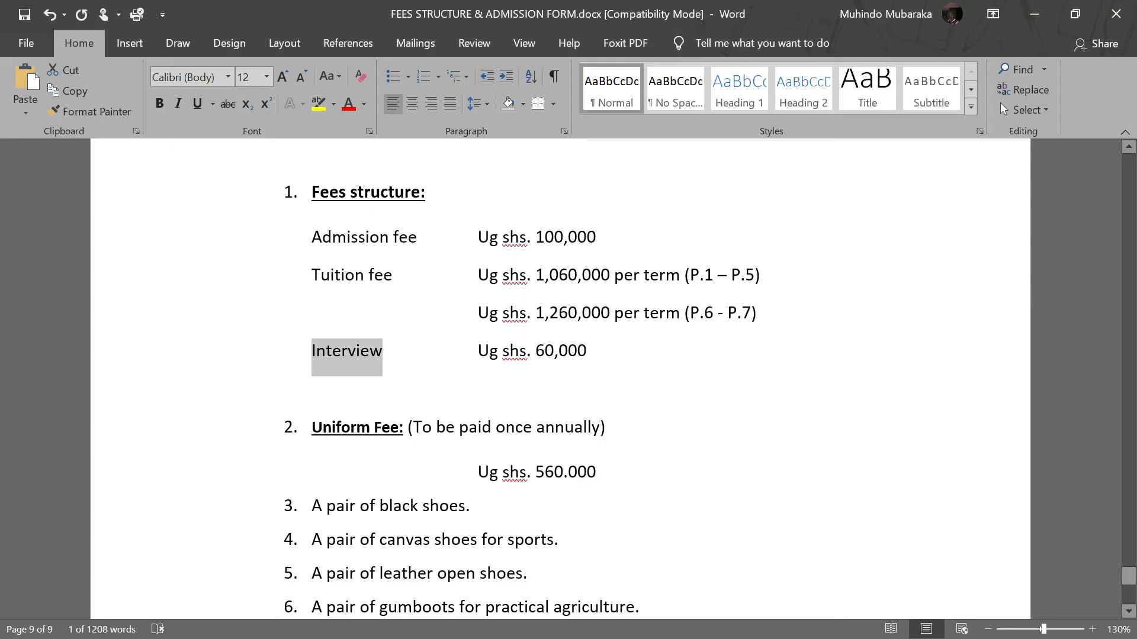
drag(603, 345, 478, 351)
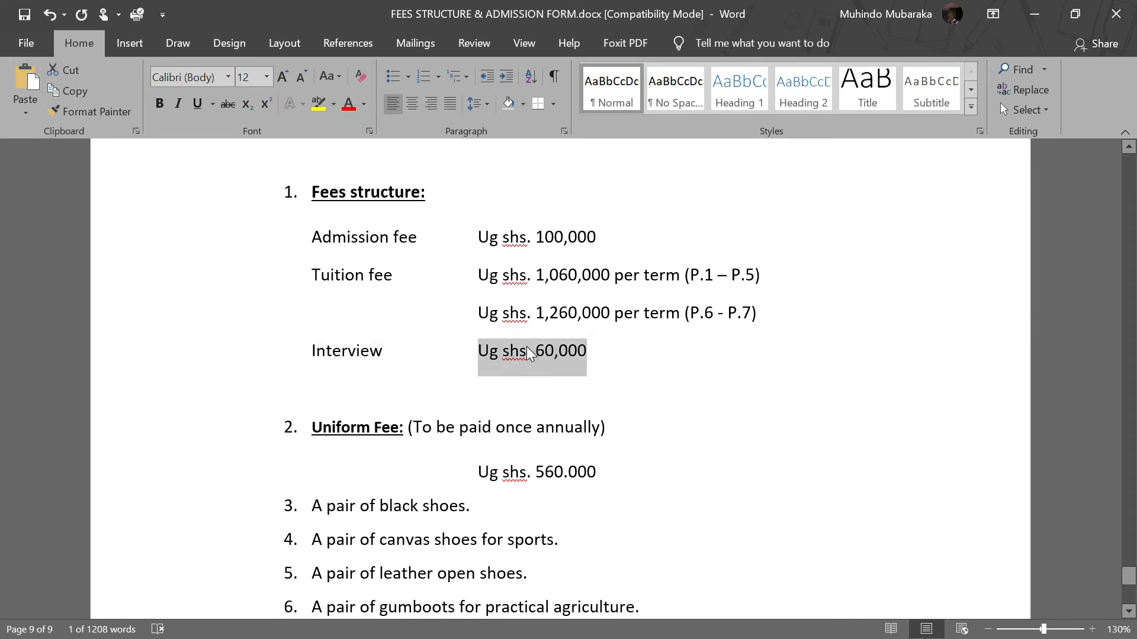
key(alt+Tab)
click(538, 397)
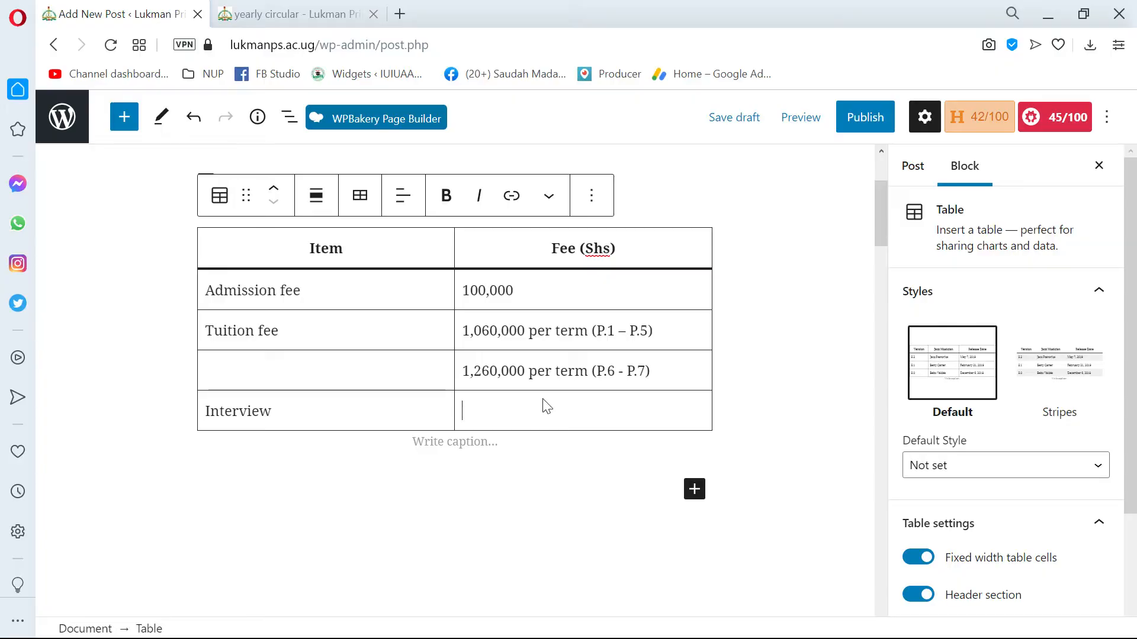
key(alt+Tab)
click(604, 345)
drag(603, 346, 526, 356)
key(ctrl+c)
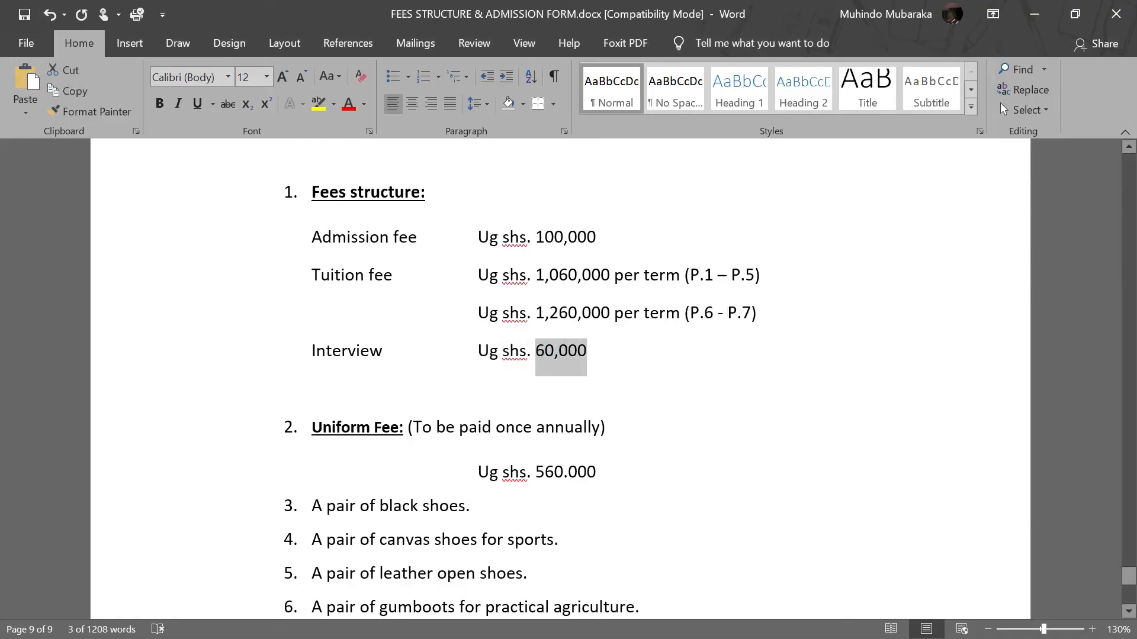
key(alt+Tab)
right_click(503, 409)
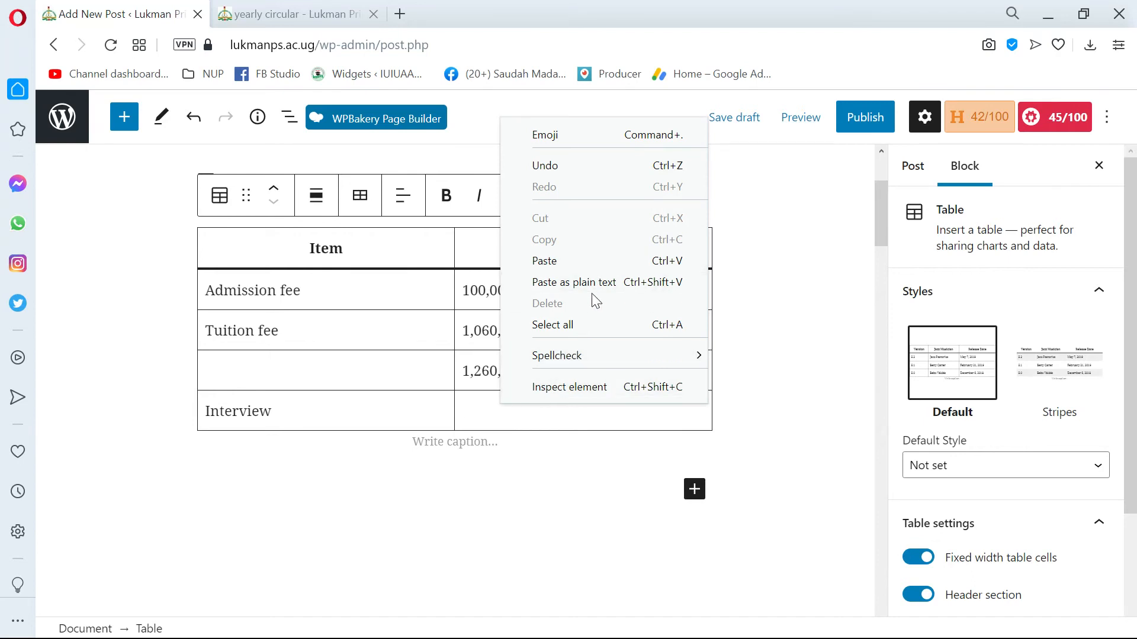
click(603, 281)
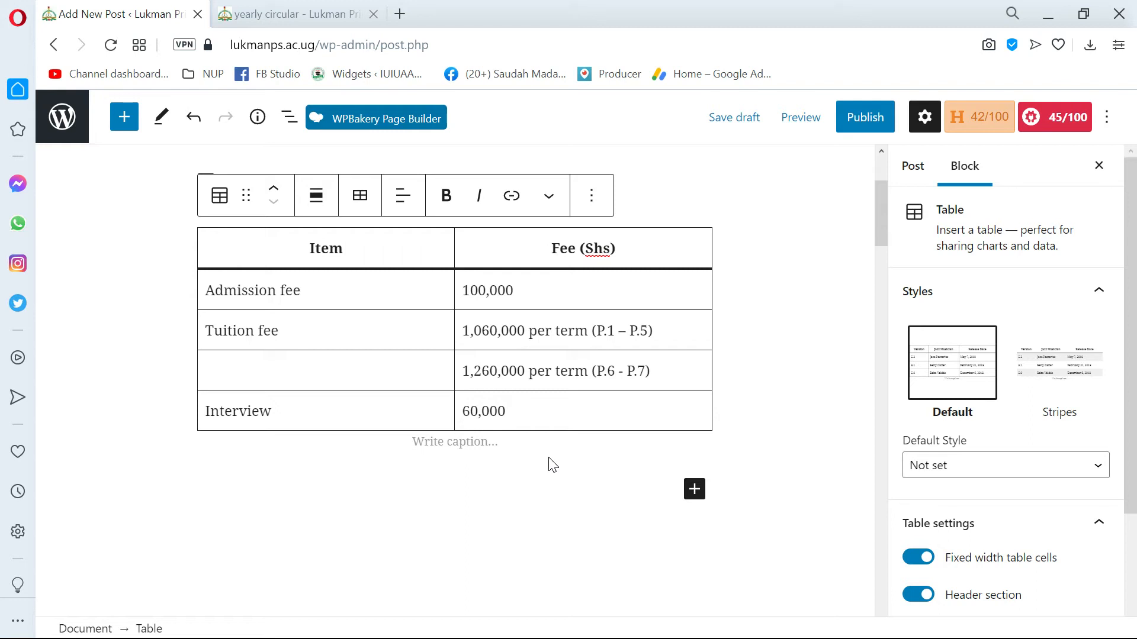
Copy "Uniform Fee:" from Word into a new paragraph below the table as plain text and delete the trailing colon.
scroll(336, 342, down, 3)
click(450, 268)
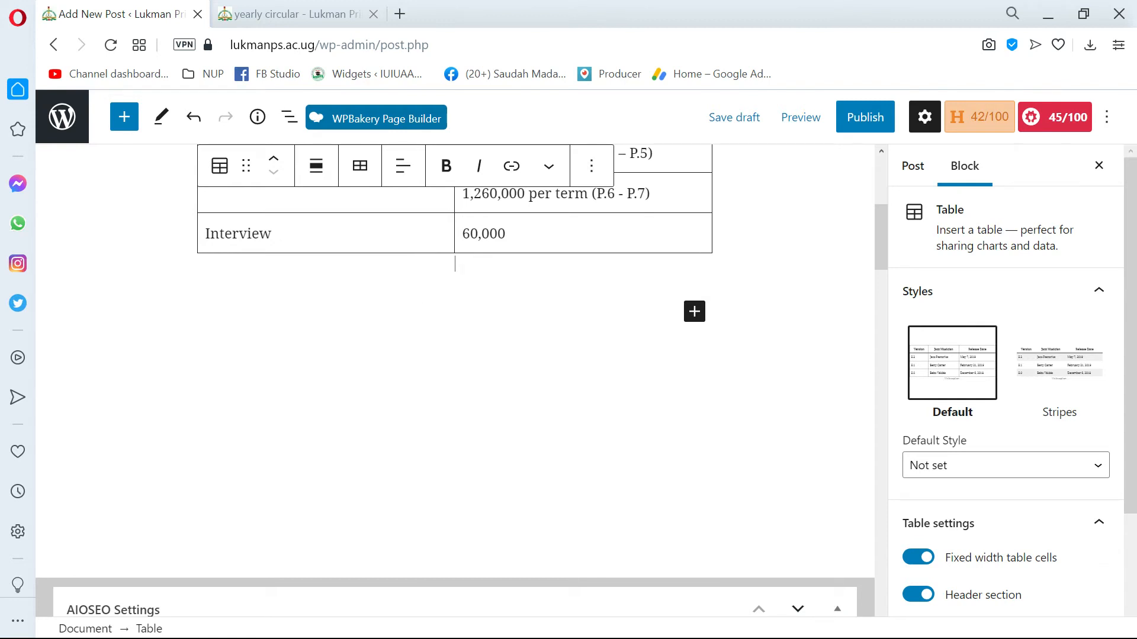
click(638, 308)
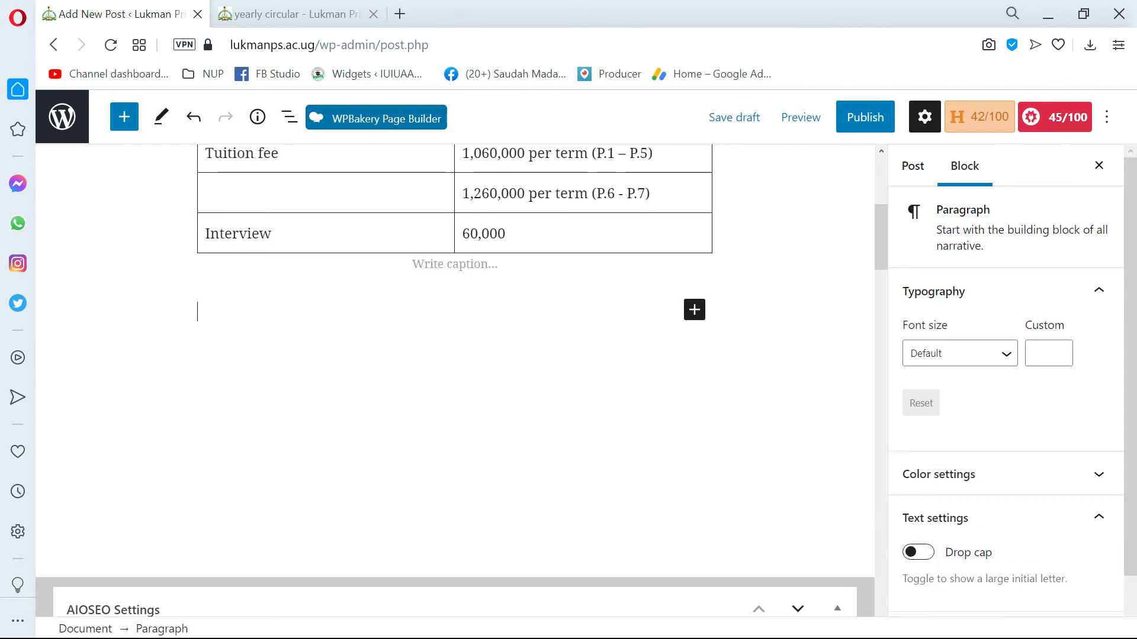
key(alt+Tab)
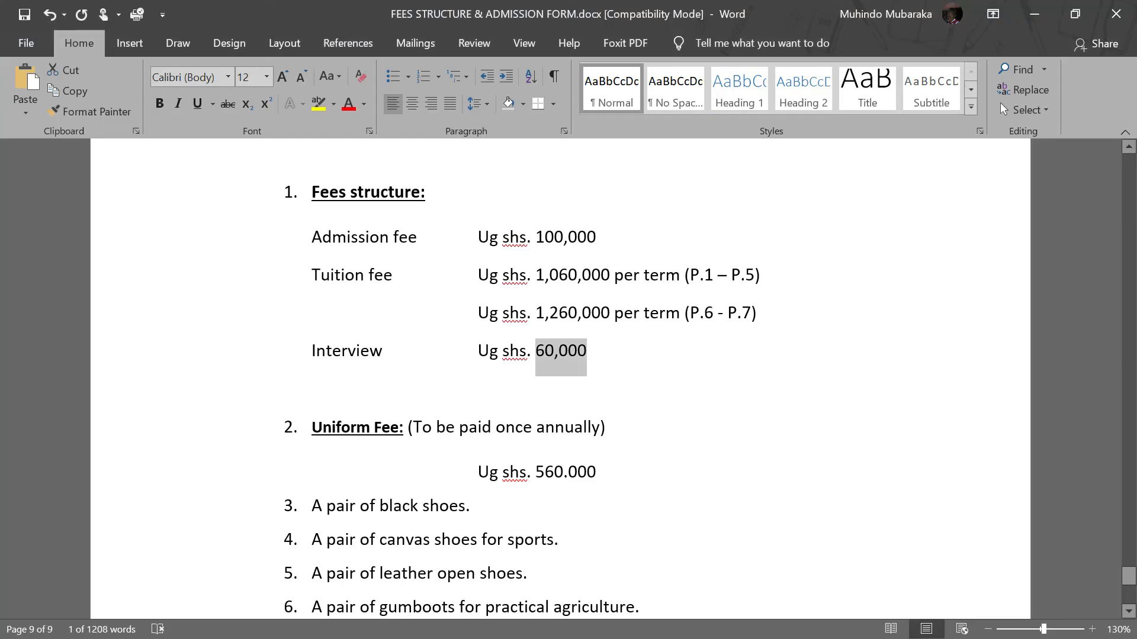
scroll(560, 379, down, 1)
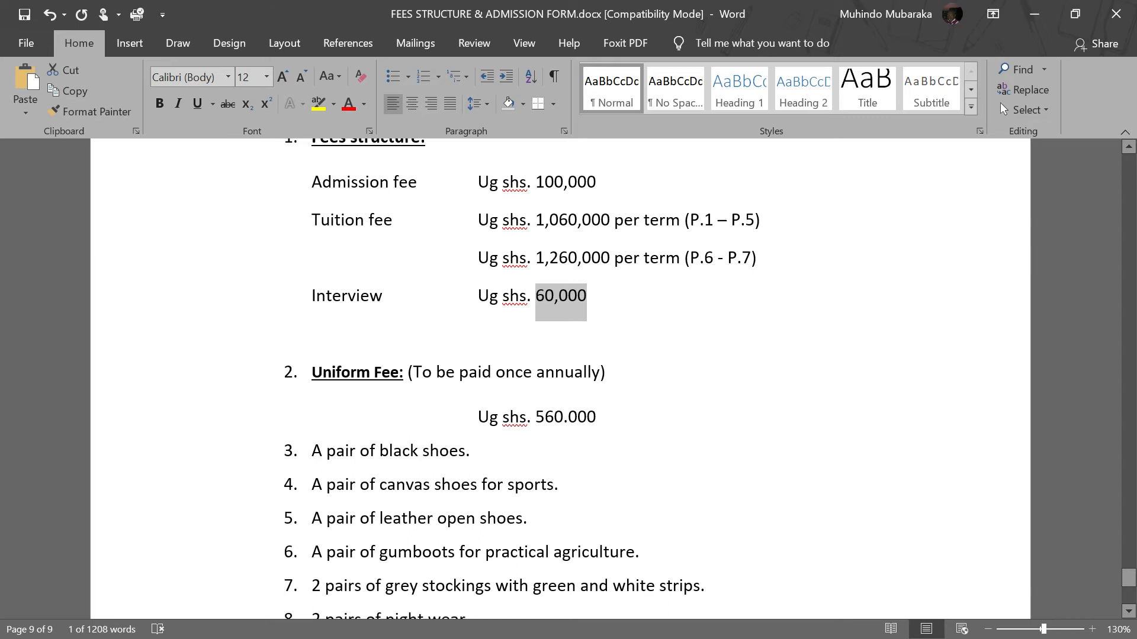
scroll(560, 379, up, 2)
scroll(560, 379, down, 2)
scroll(560, 378, up, 2)
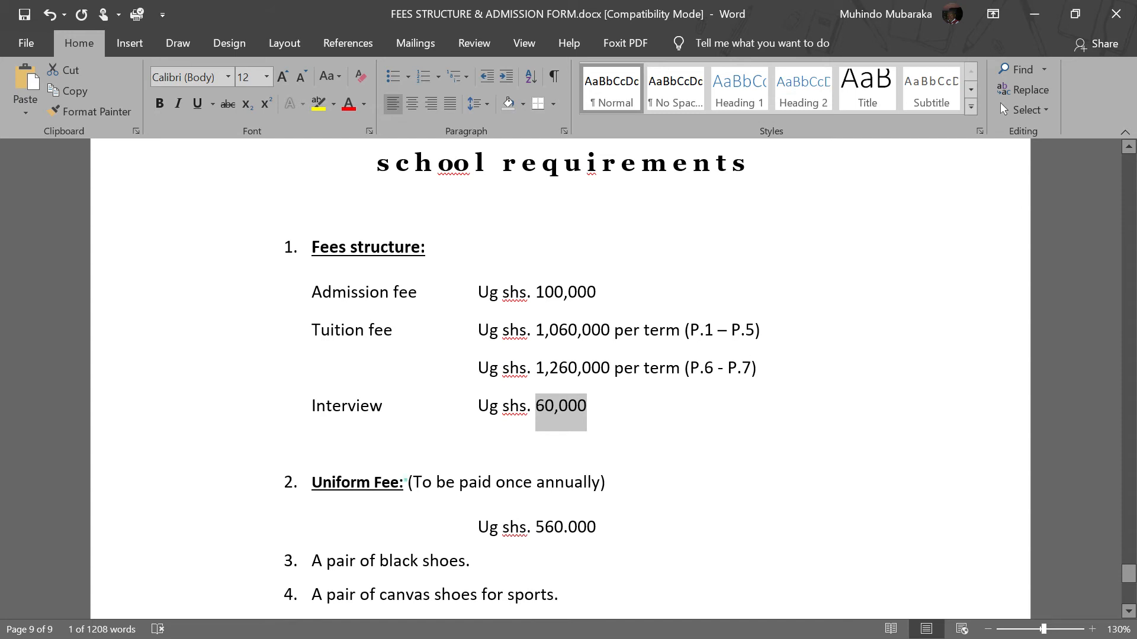
drag(406, 483, 313, 483)
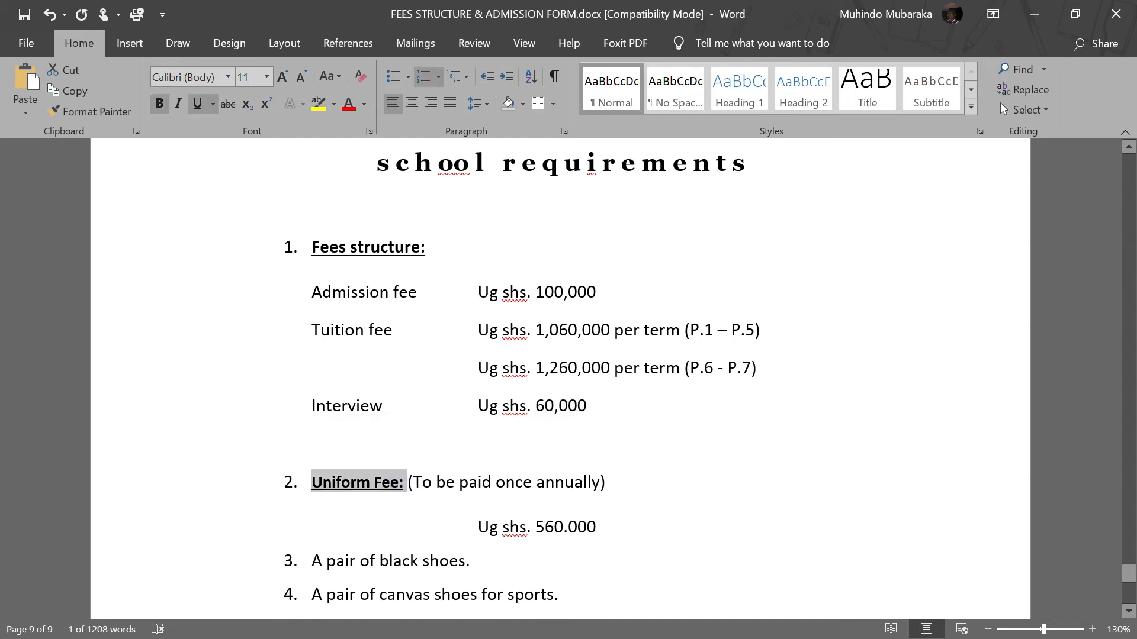
key(alt+Tab)
scroll(223, 363, up, 4)
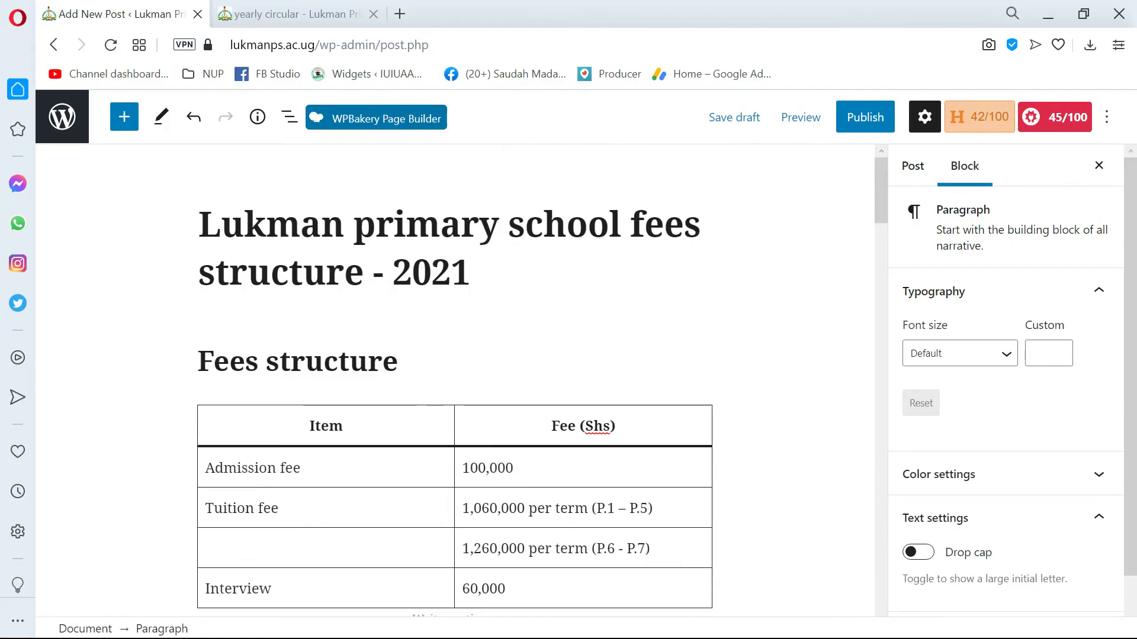
scroll(223, 362, down, 4)
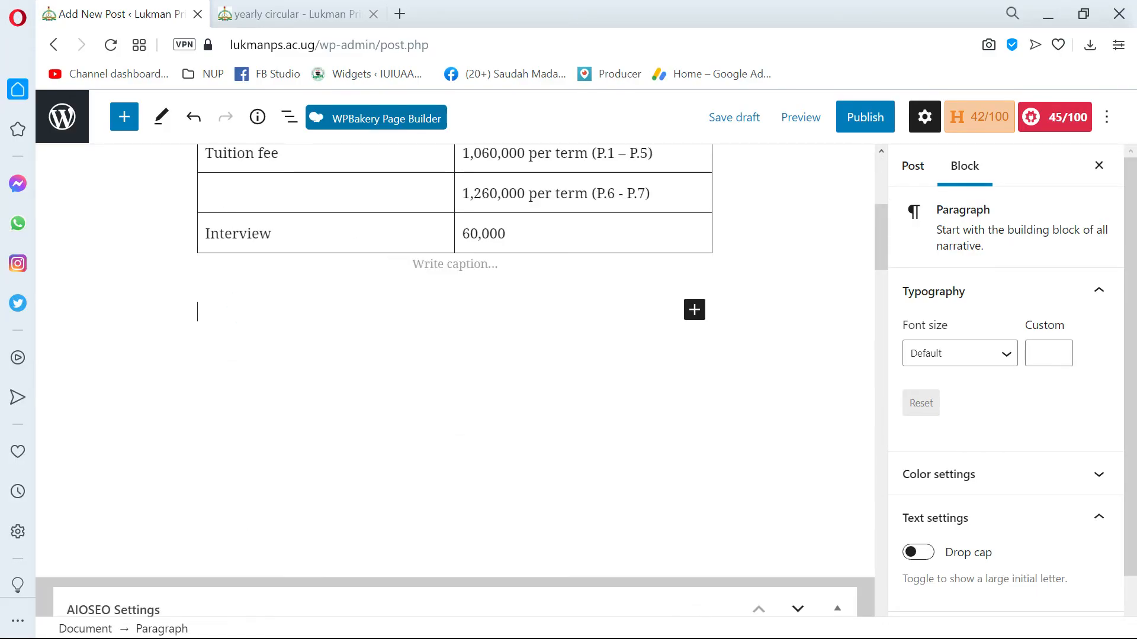
right_click(245, 308)
click(336, 474)
key(BackSpace)
Convert the "Uniform Fee" paragraph into a heading block.
key(ctrl+shift+Left)
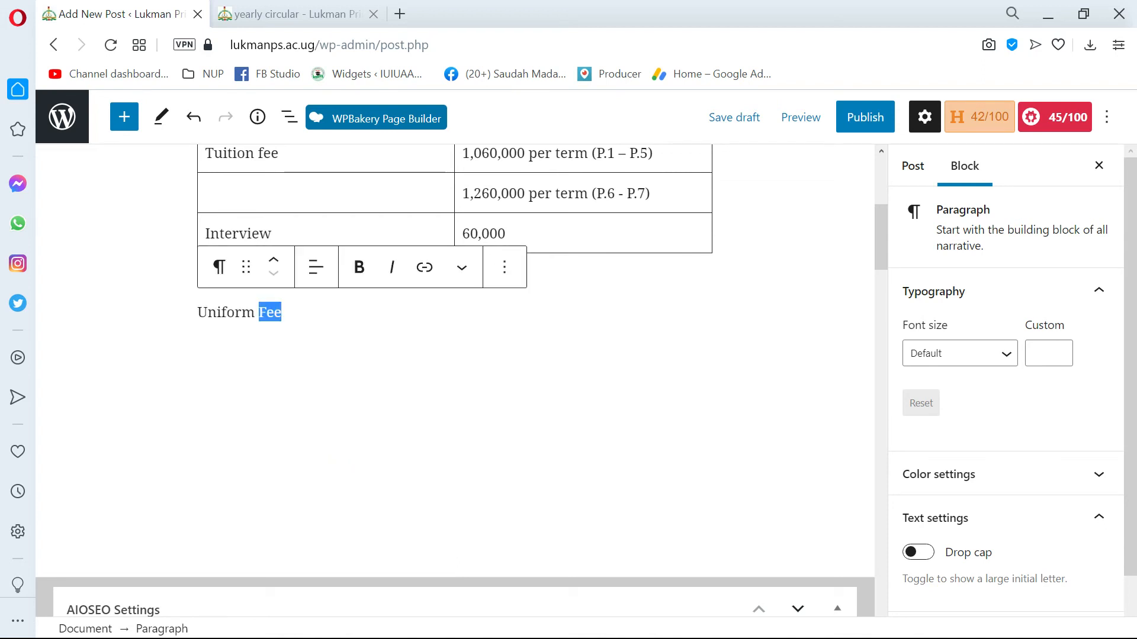
key(ctrl+shift+Left)
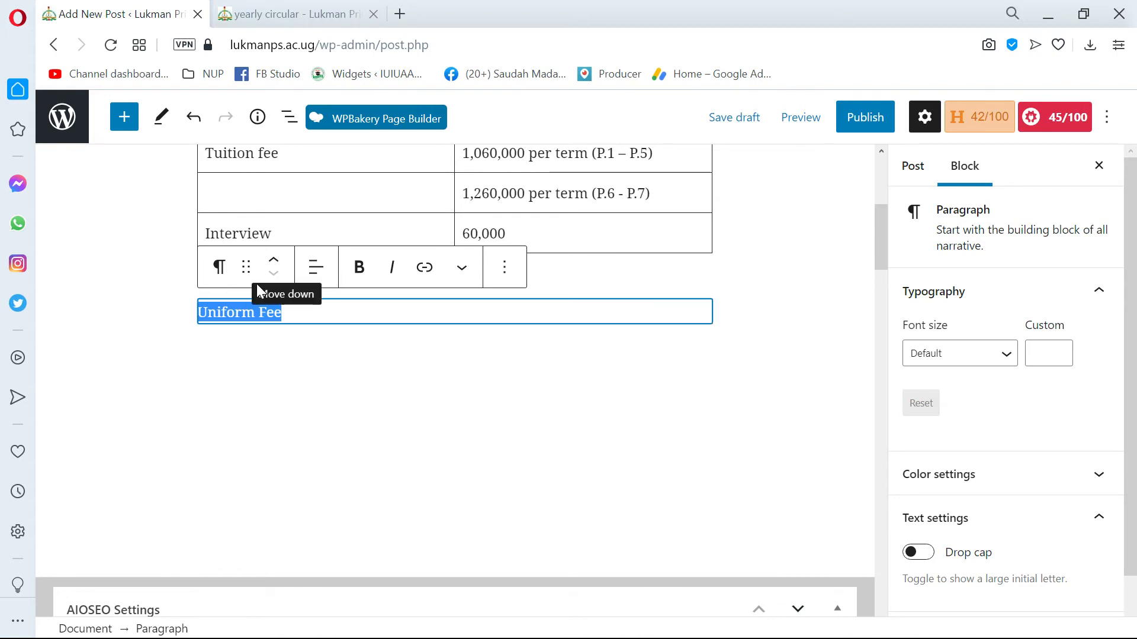
scroll(305, 290, up, 1)
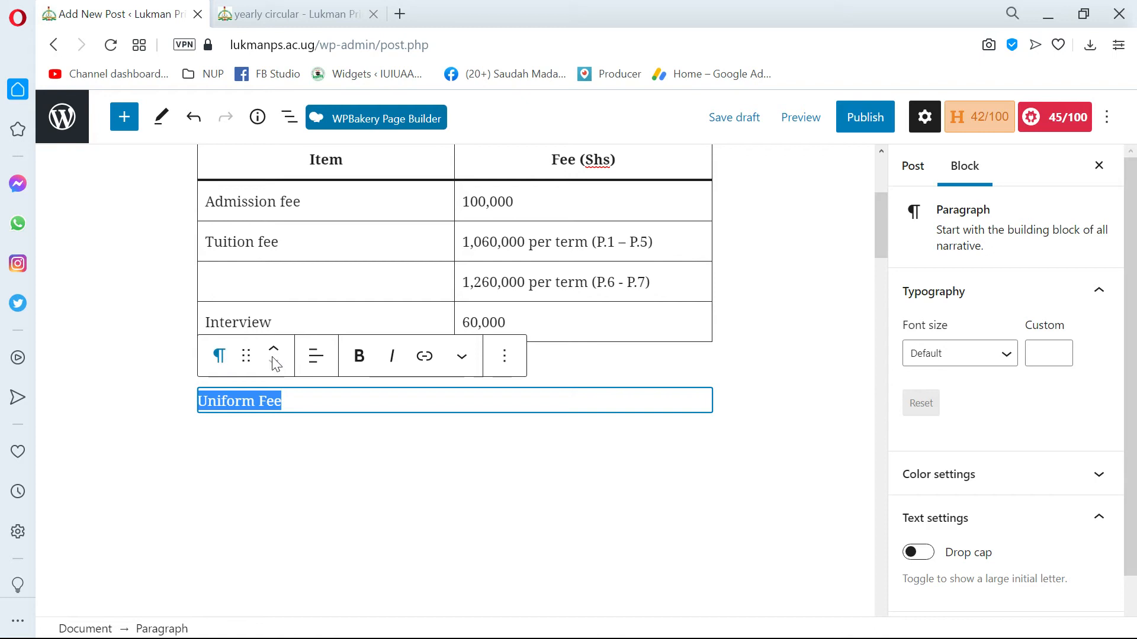
click(220, 358)
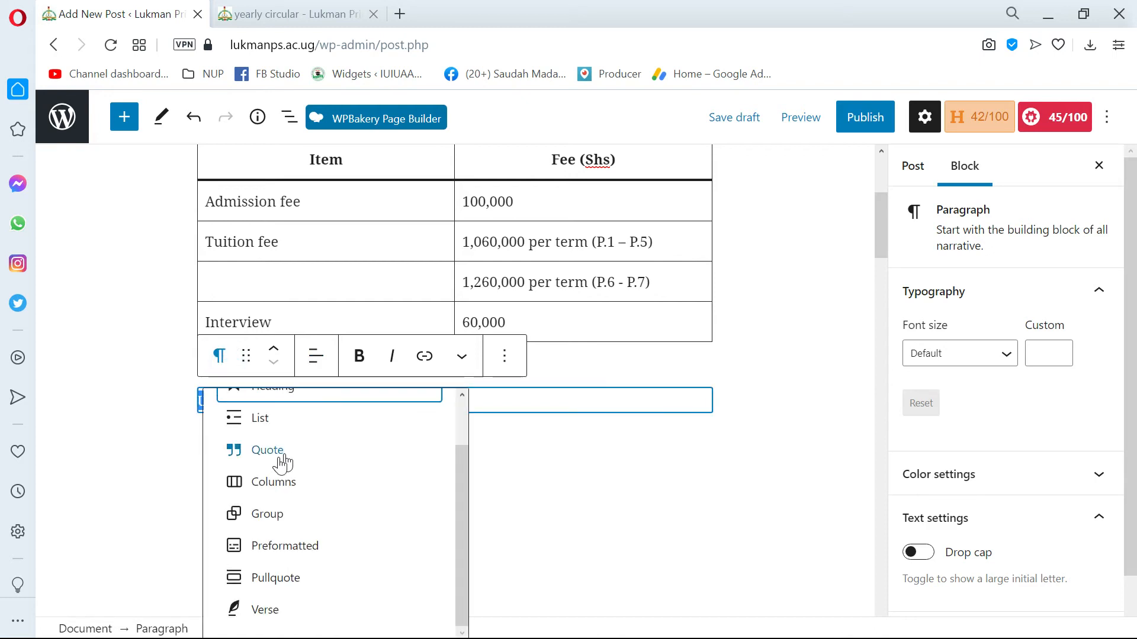
click(314, 450)
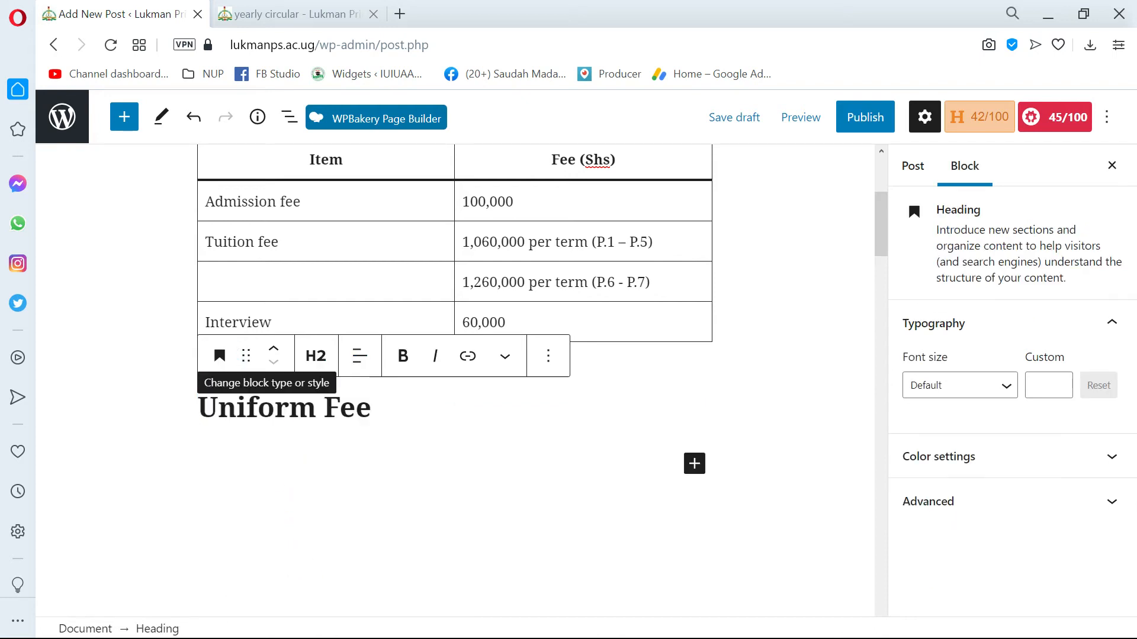
click(446, 437)
click(413, 407)
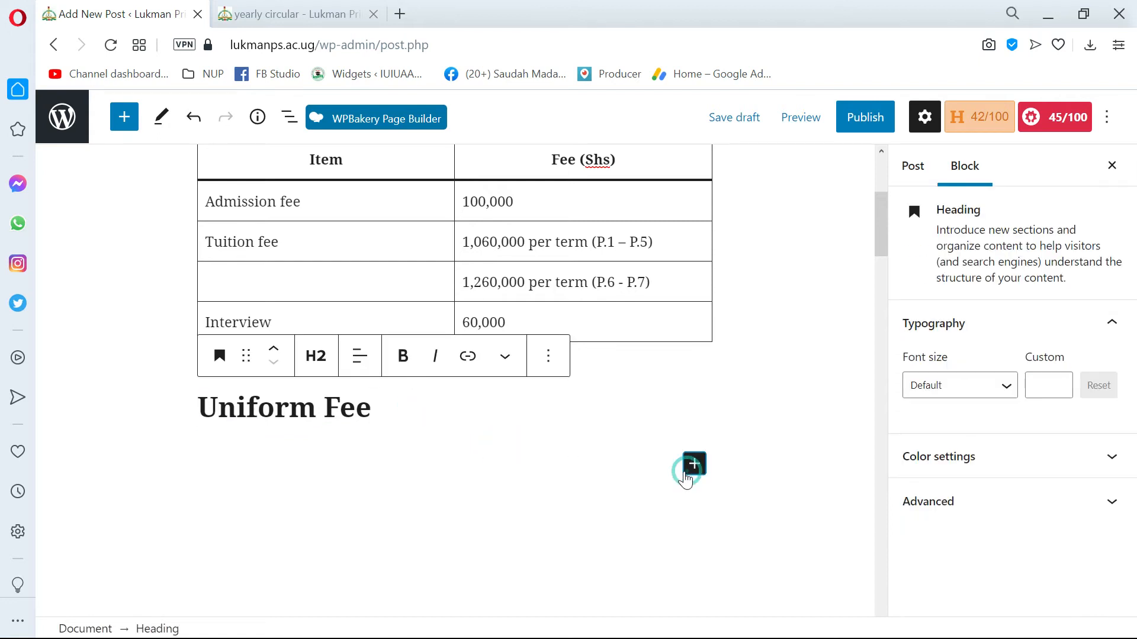
Copy "(To be paid once annually)" and "Ug shs. 560.000" from Word and paste them below the Uniform Fee heading.
click(694, 463)
click(616, 462)
key(alt+Tab)
scroll(560, 379, down, 4)
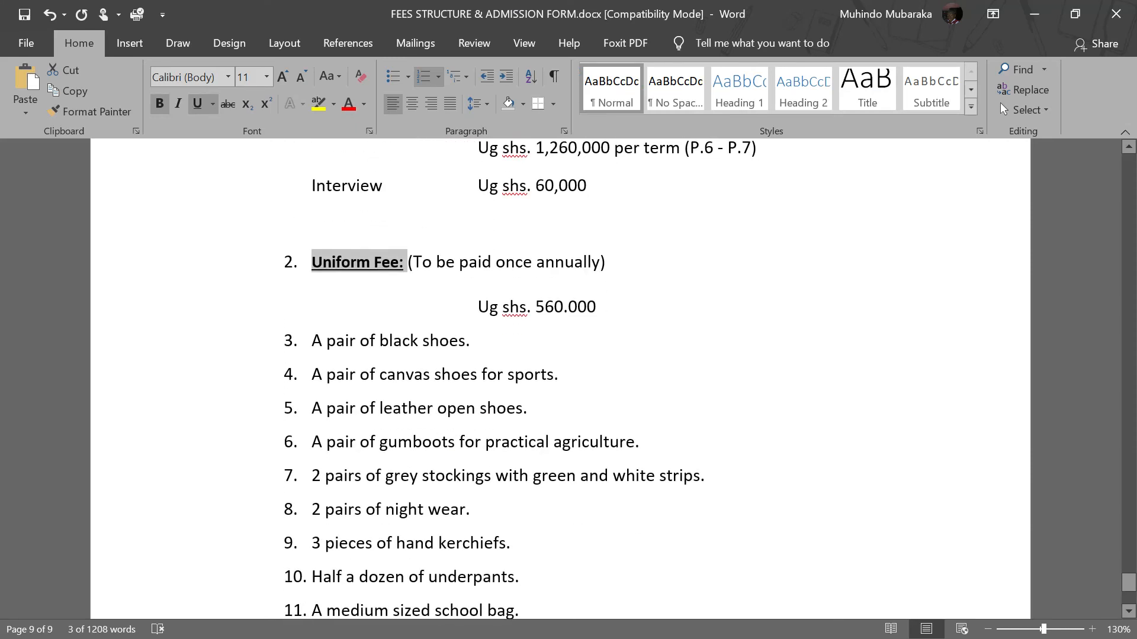
drag(629, 309, 417, 266)
key(alt+Tab)
click(321, 444)
key(ctrl+v)
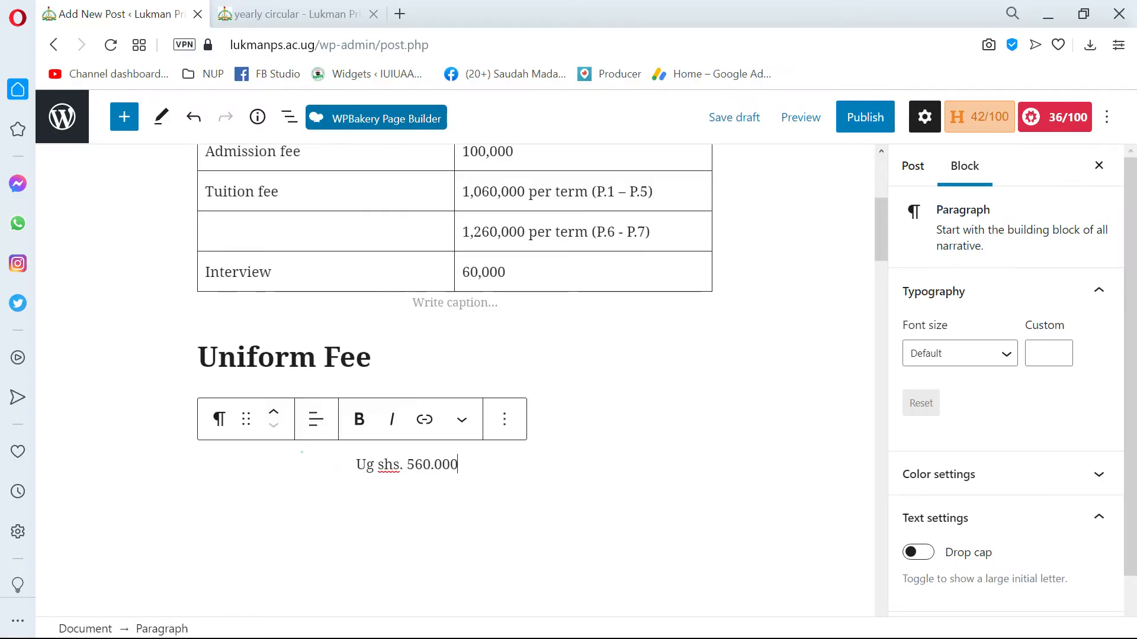
Undo the paste of the uniform fee text below the Uniform Fee heading.
key(Escape)
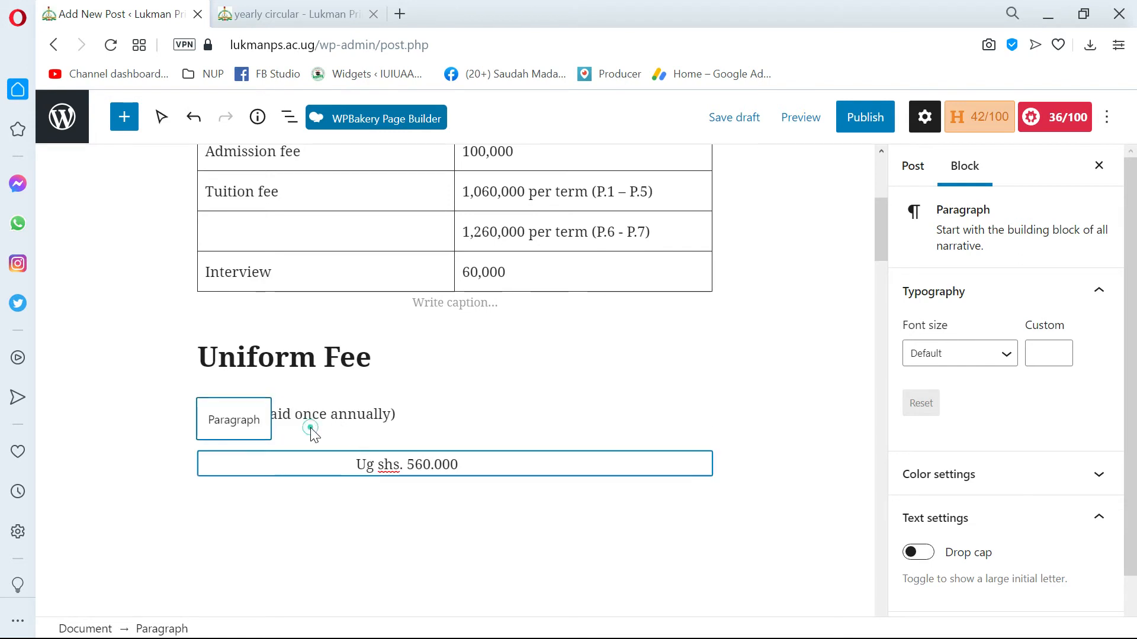
key(Escape)
key(ctrl+z)
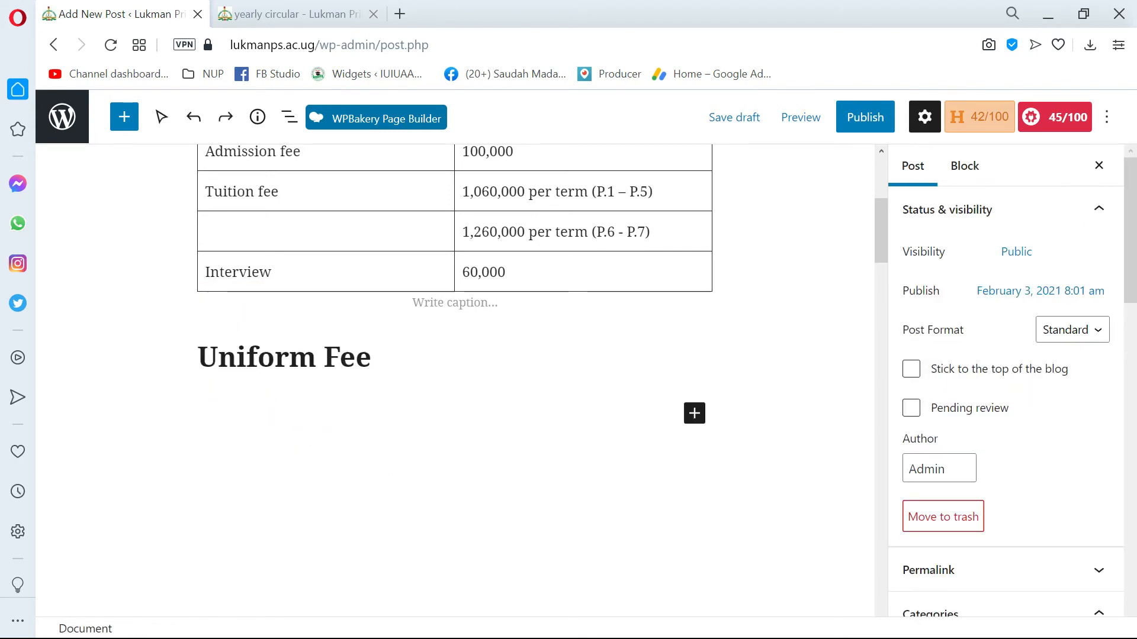
Try to paste the copied uniform fee text as plain text in the empty paragraph below the Uniform Fee heading.
click(249, 402)
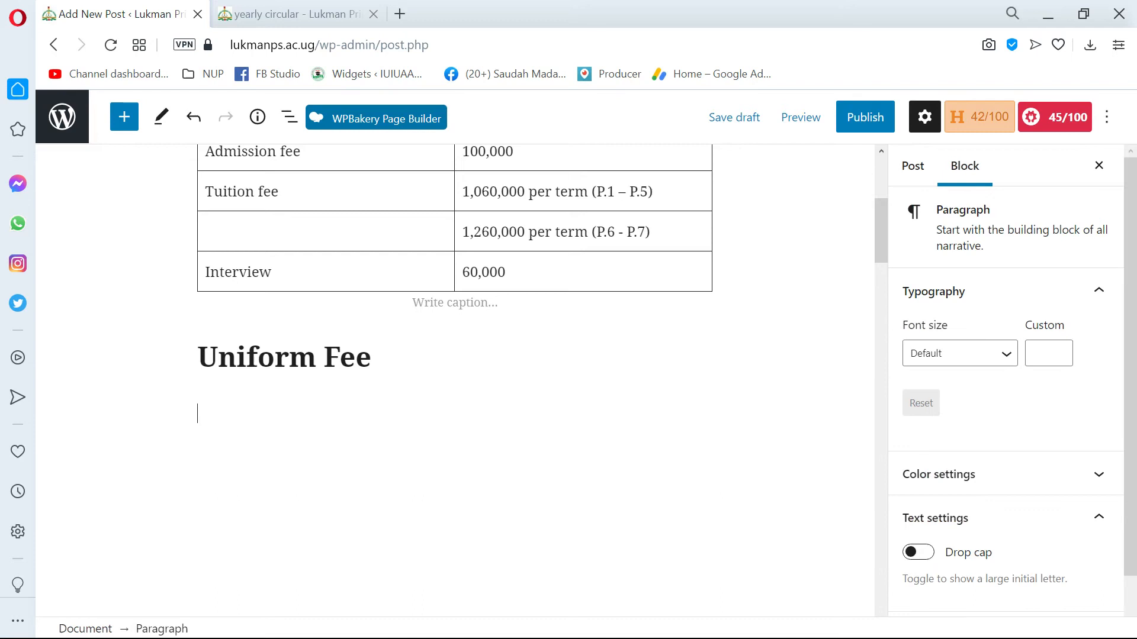
right_click(256, 413)
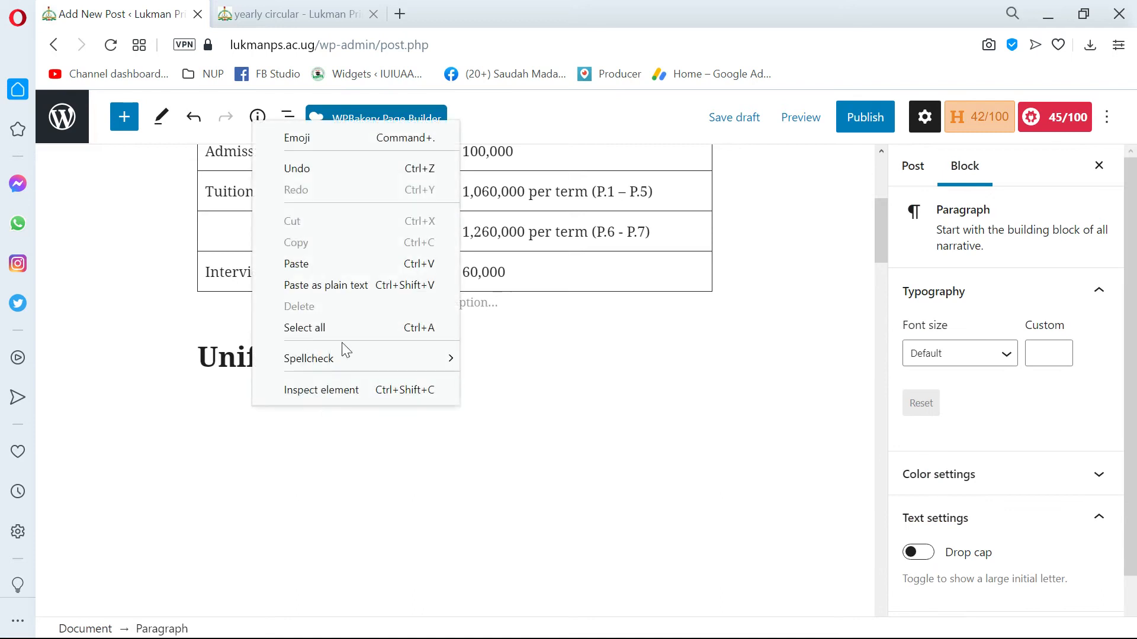
click(375, 286)
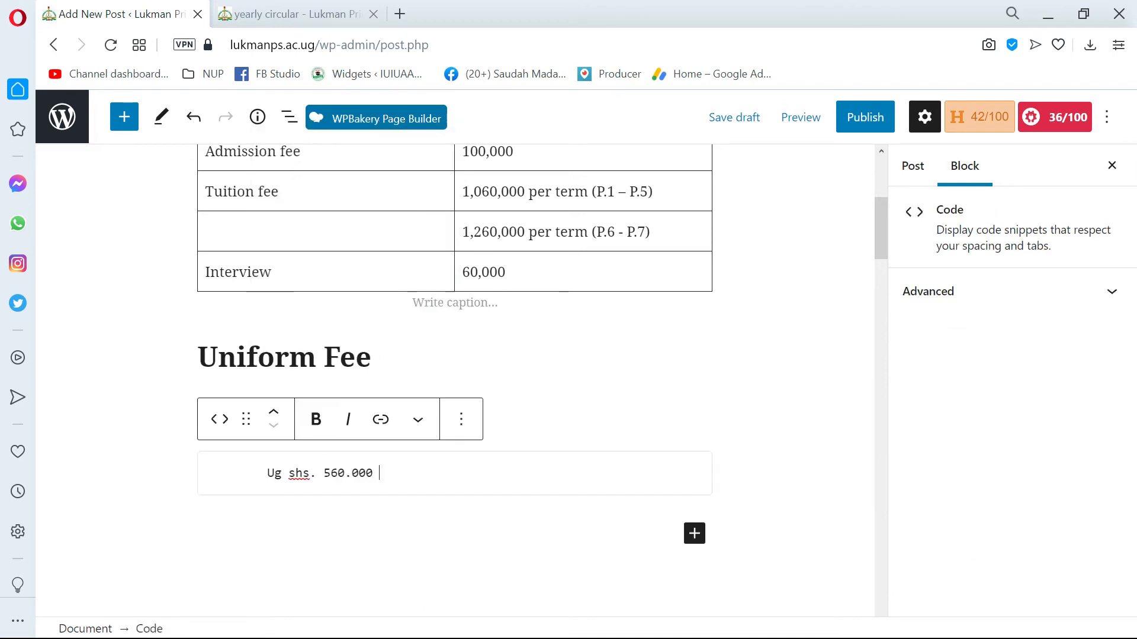
key(ctrl+z)
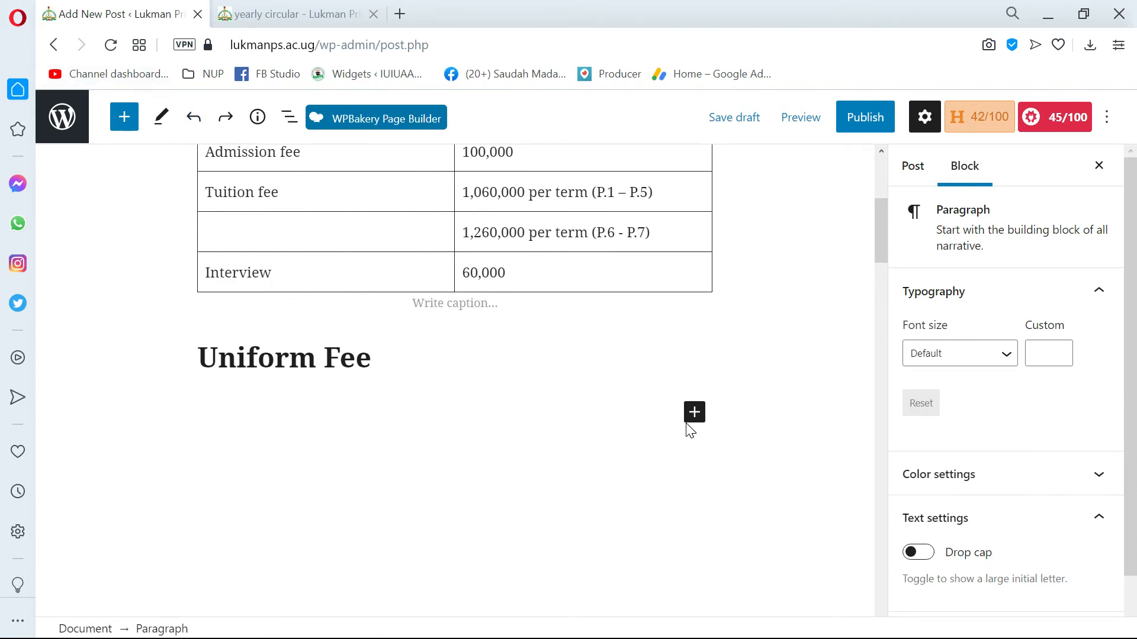
Copy "(To be paid once annually)" from the Word document and append it to the Uniform Fee heading.
key(alt+Tab)
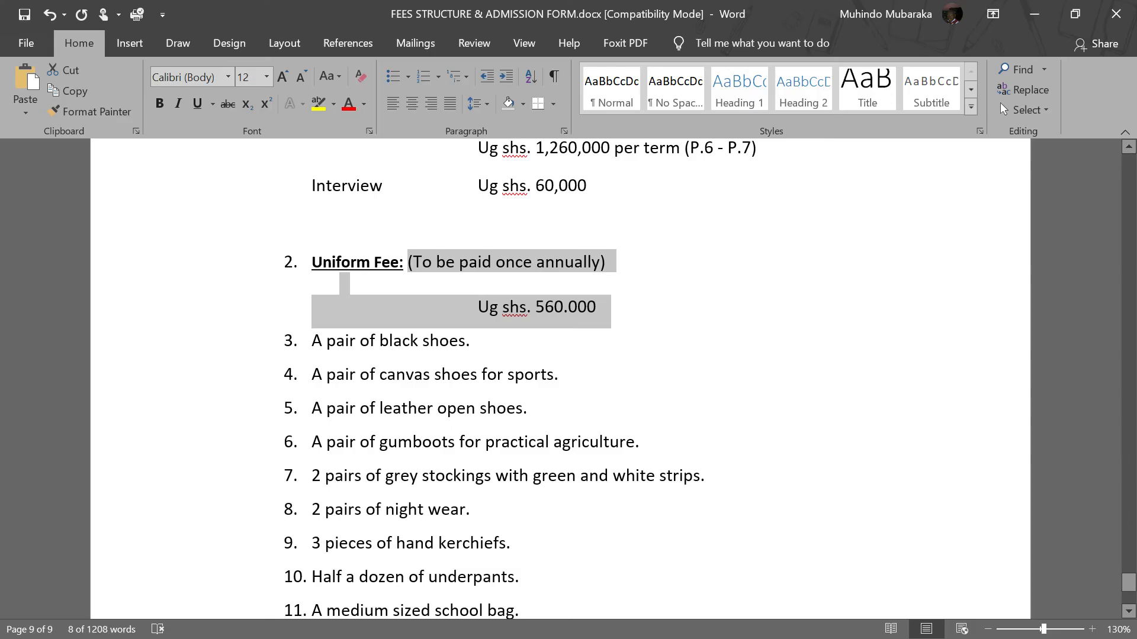
key(alt+Tab)
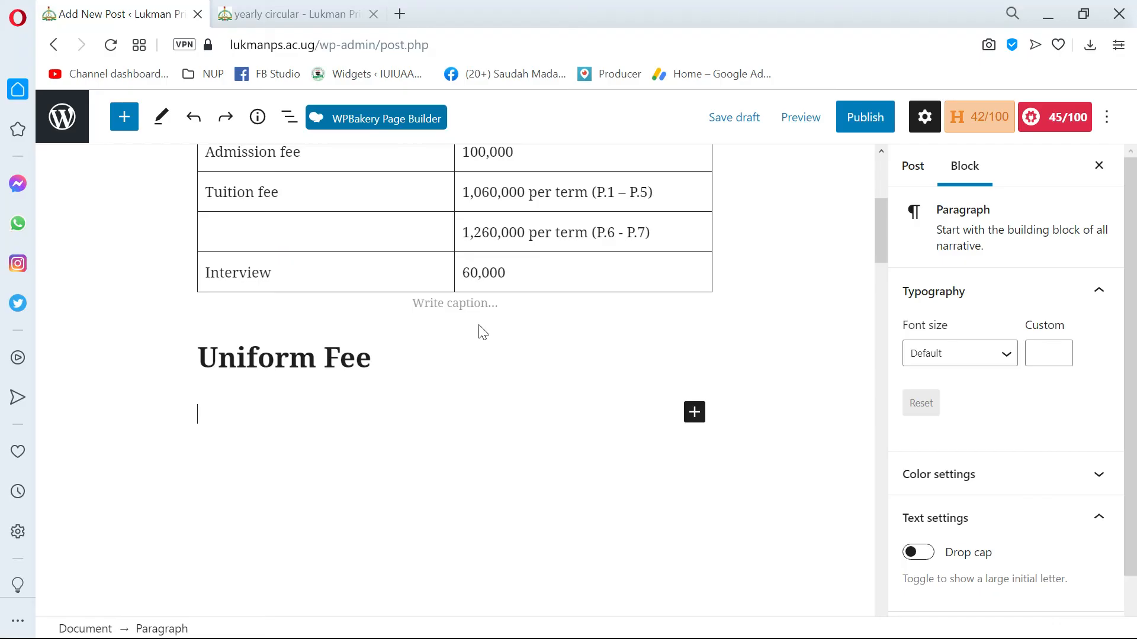
key(alt+Tab)
click(515, 290)
drag(408, 262, 600, 262)
key(shift+Right)
key(ctrl+c)
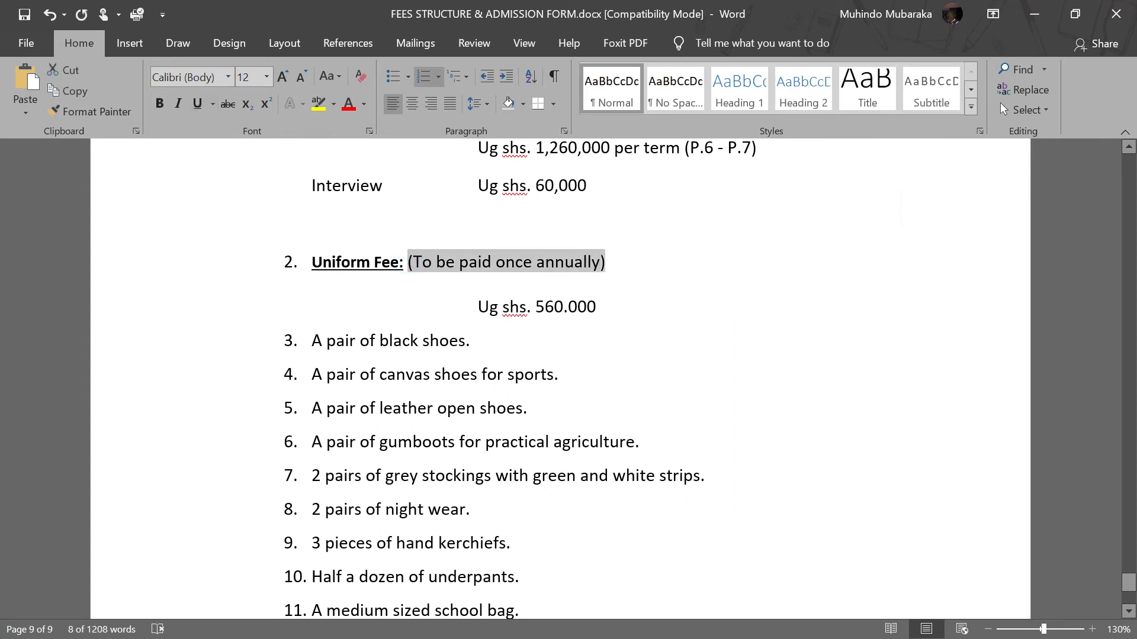
click(613, 308)
key(alt+Tab)
click(385, 354)
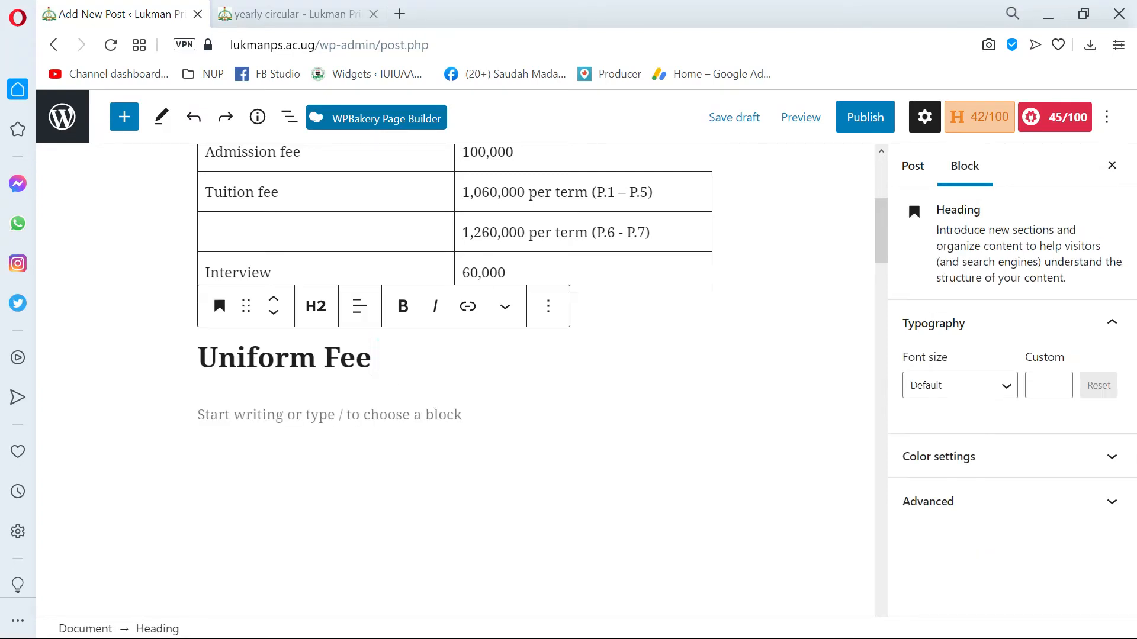
key(ctrl+v)
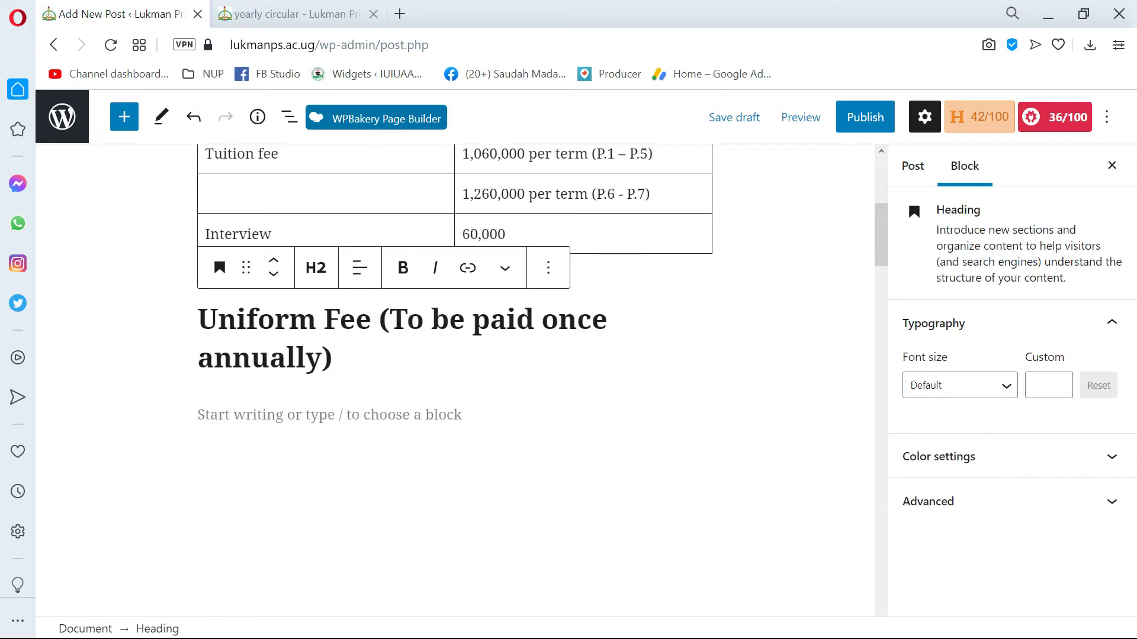
Append a hyphen and the amount "Ug shs. 560.000" copied from the Word document to the Uniform Fee heading.
key(alt+Tab)
drag(608, 307, 478, 307)
key(ctrl+c)
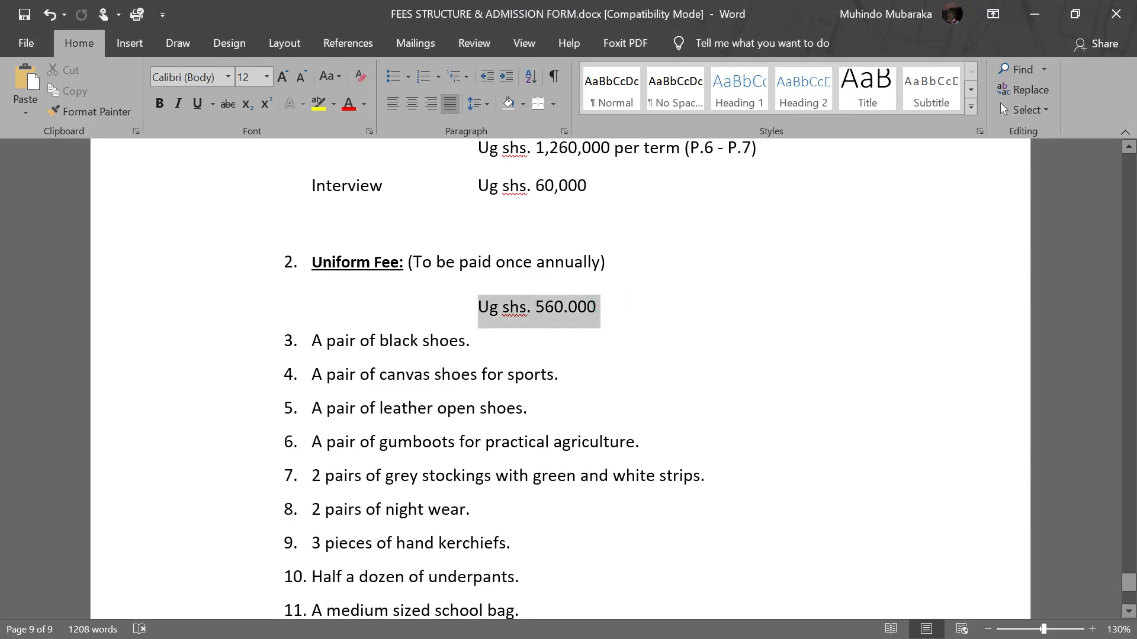
key(alt+Tab)
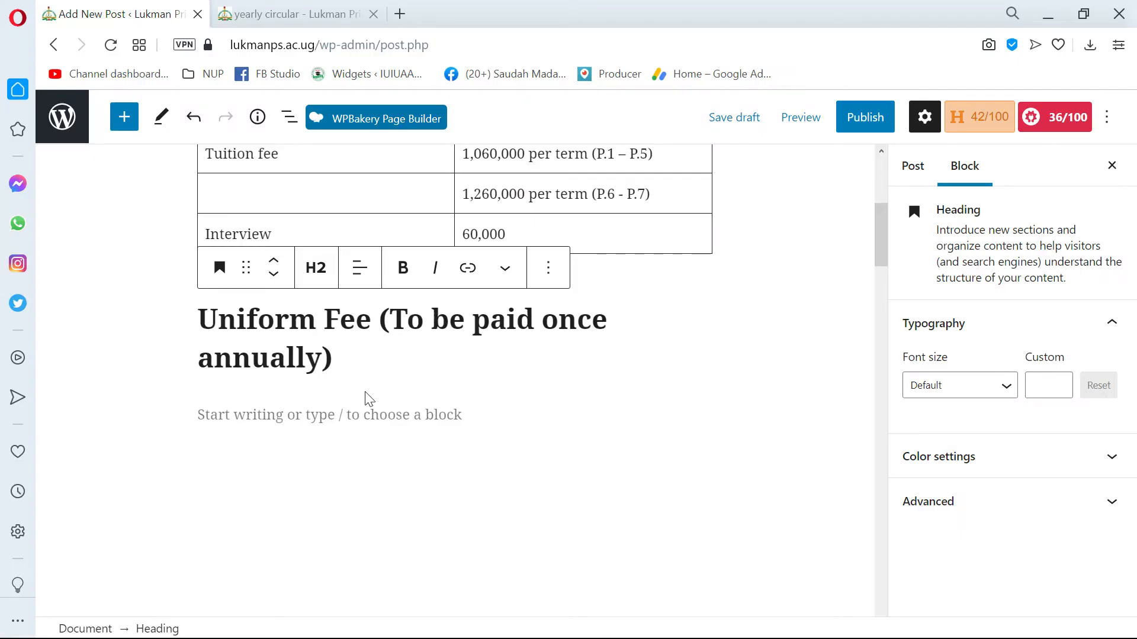
text(-)
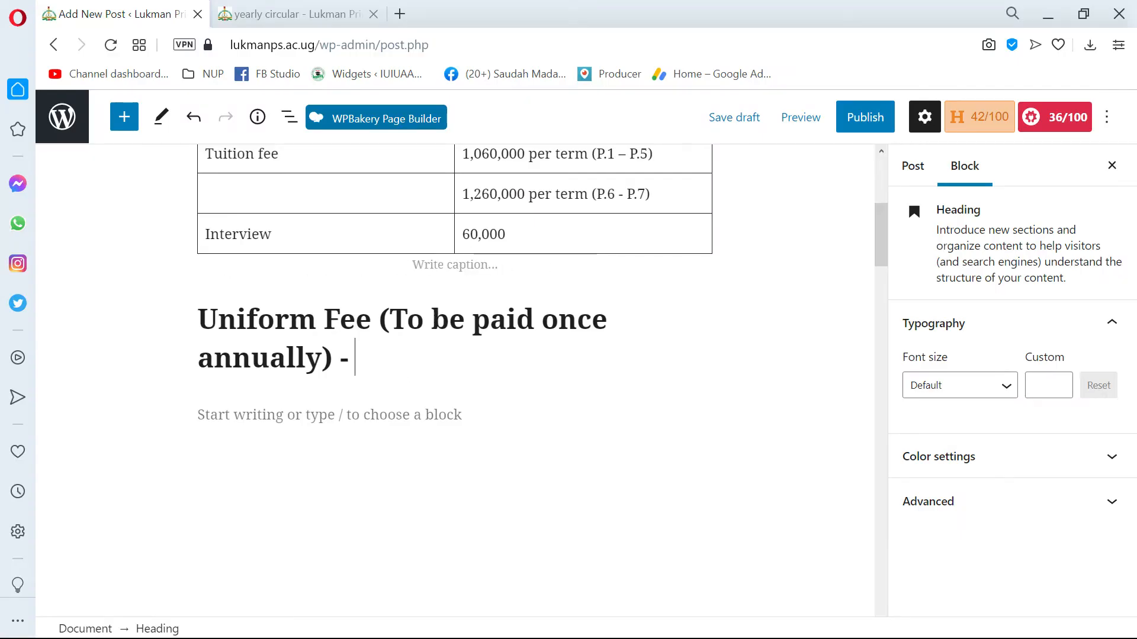
key(ctrl+v)
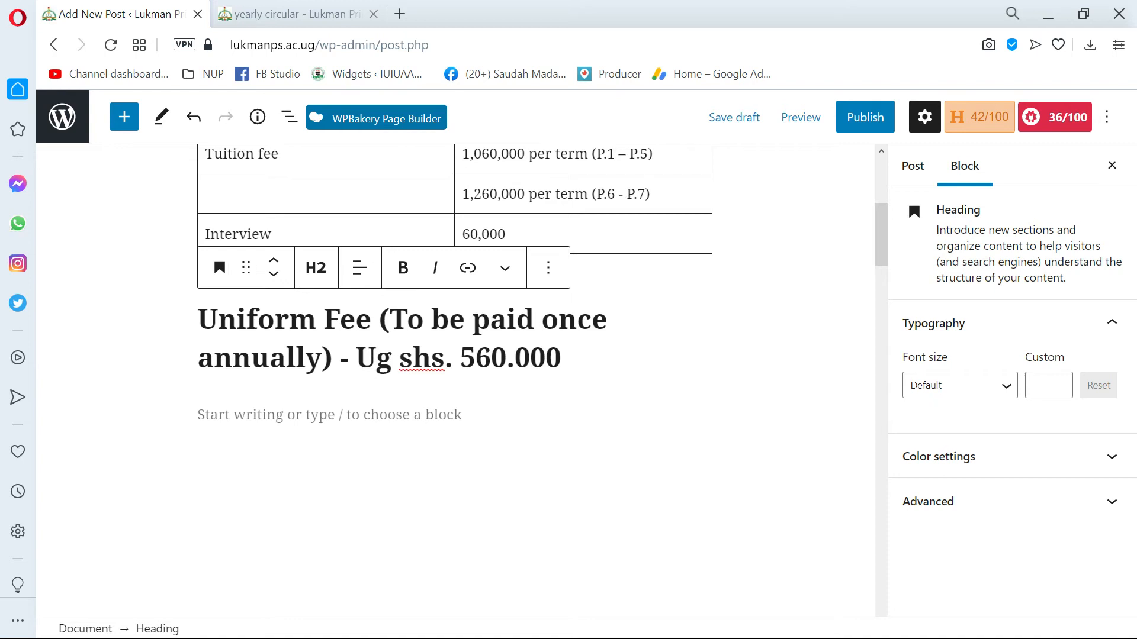
Copy the items from "A pair of black shoes." through "Report form from the previous school." in the Word document and return to the post.
click(287, 402)
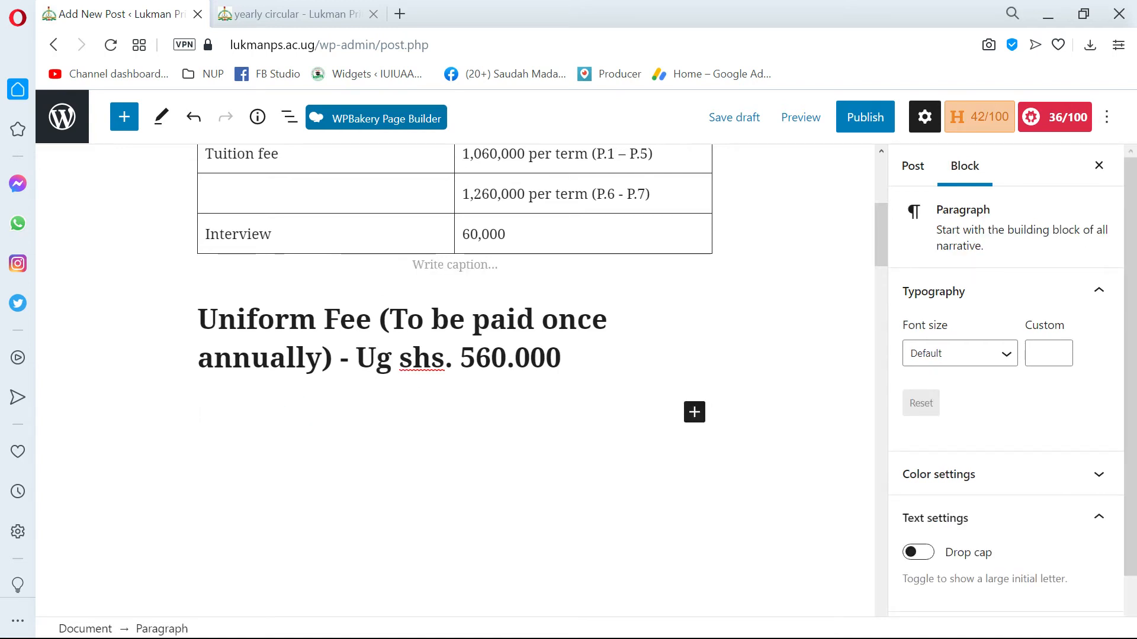
key(alt+Tab)
drag(313, 343, 609, 550)
key(ctrl+c)
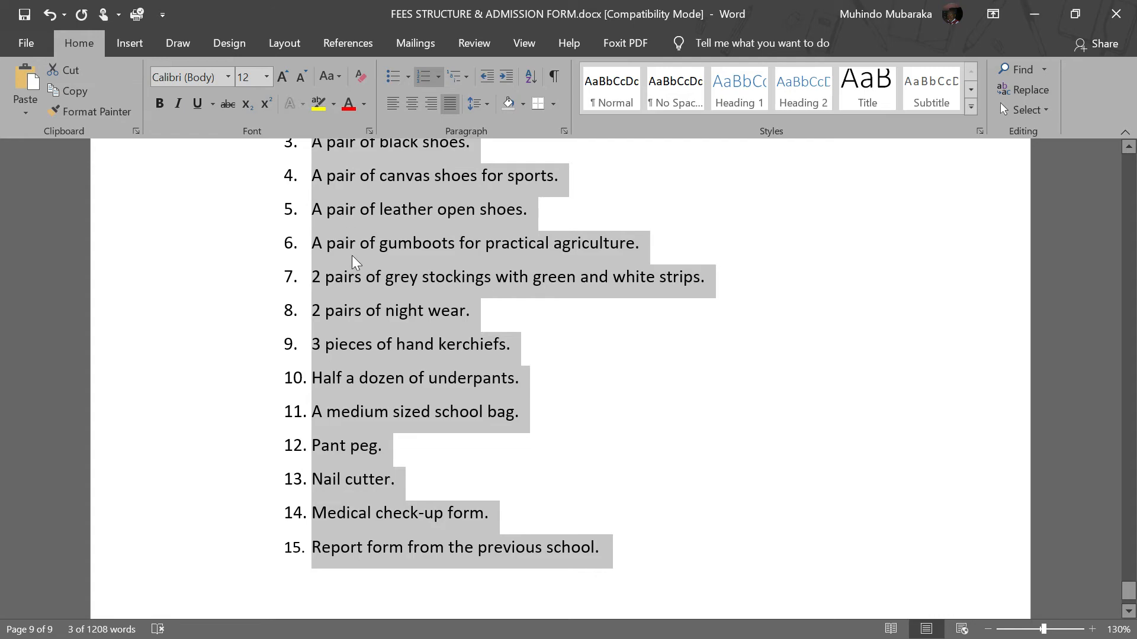
scroll(521, 284, up, 1)
key(alt+Tab)
Try pasting the copied item list below the Uniform Fee heading, and undo the paste.
click(282, 410)
key(ctrl+v)
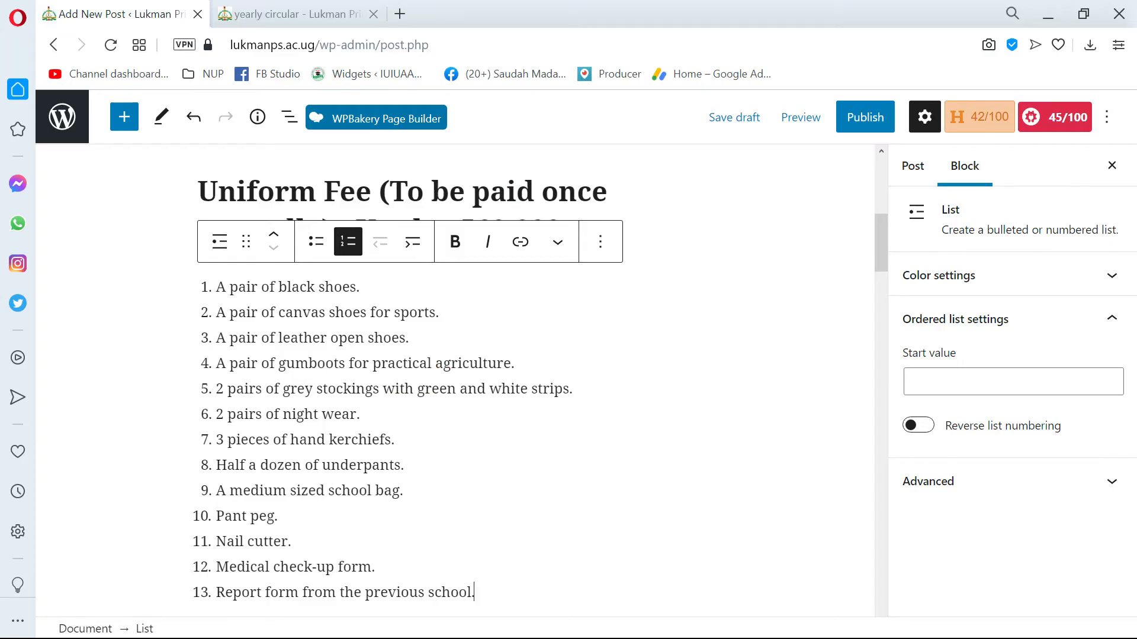
scroll(455, 380, down, 1)
key(ctrl+z)
scroll(325, 337, down, 3)
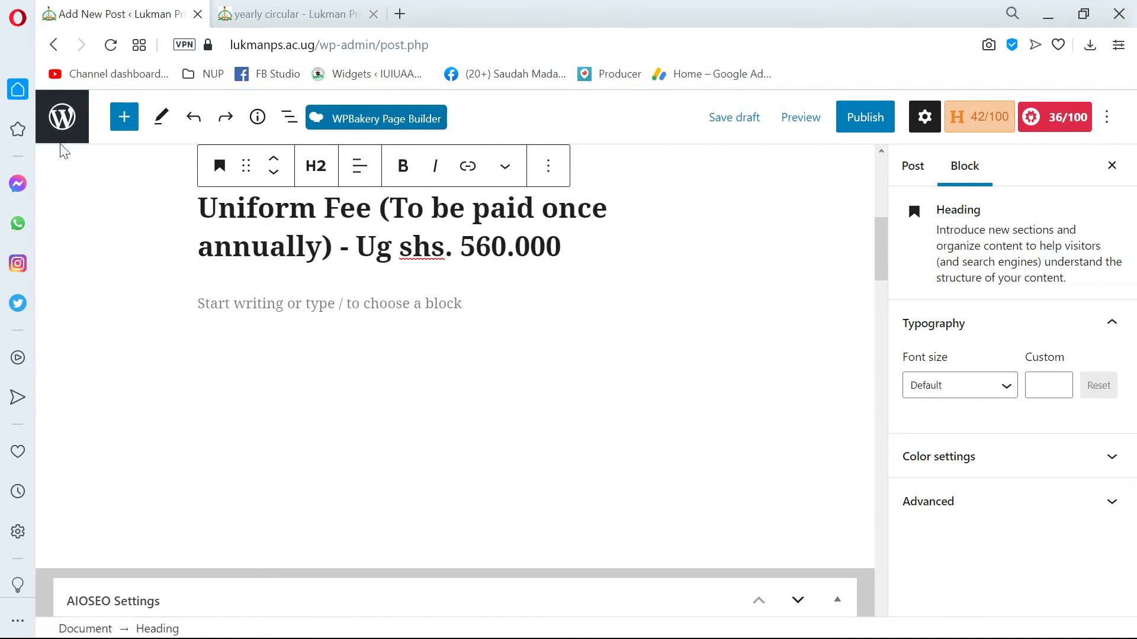
Insert a List block below the Uniform Fee heading and fill it with three "asas" bullet items.
click(125, 117)
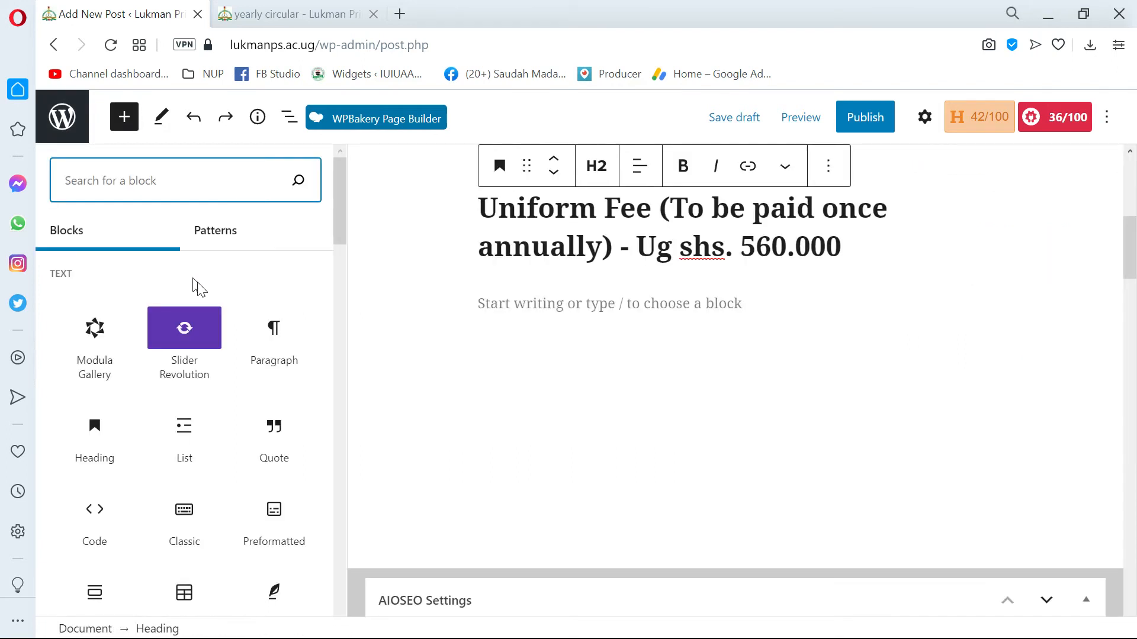
click(185, 449)
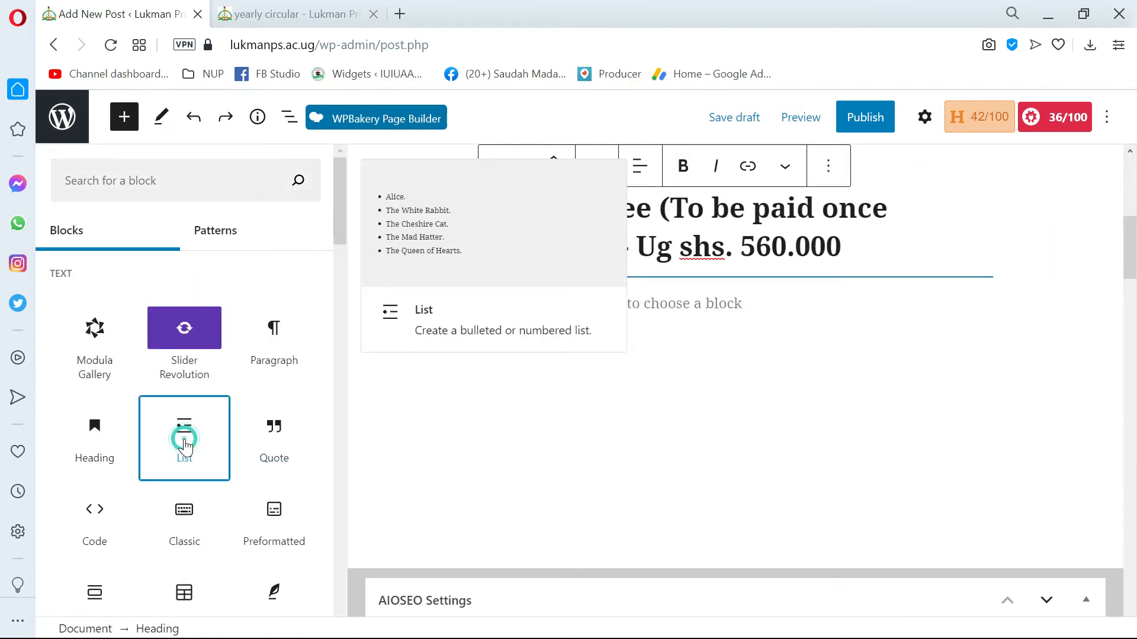
click(445, 308)
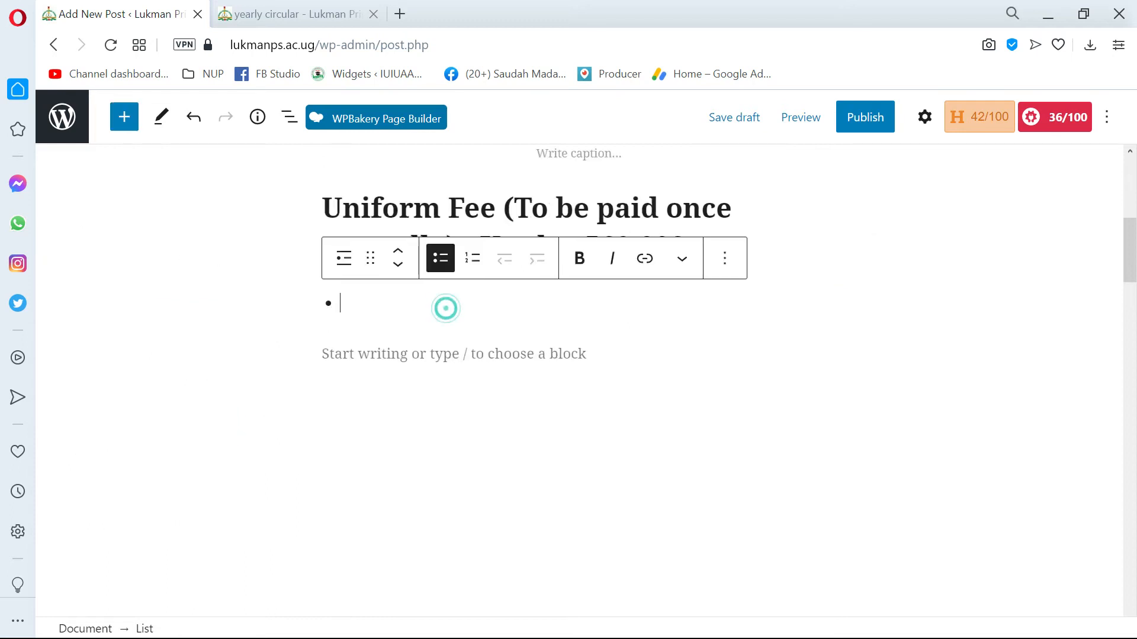
text(asas)
key(Return)
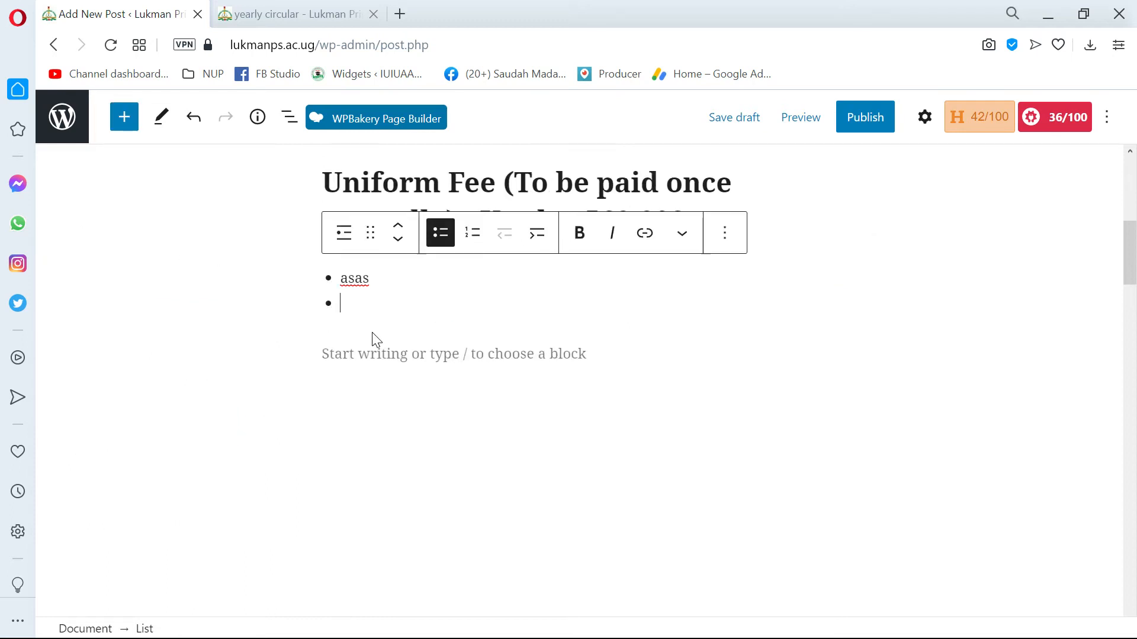
text(asas)
key(Return)
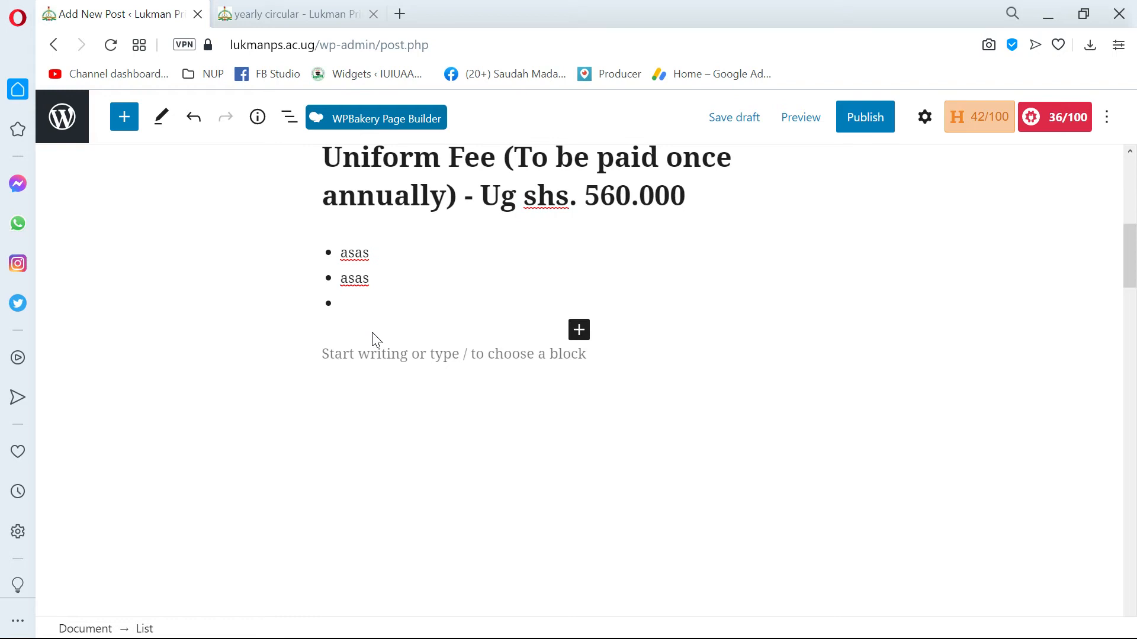
scroll(368, 331, up, 1)
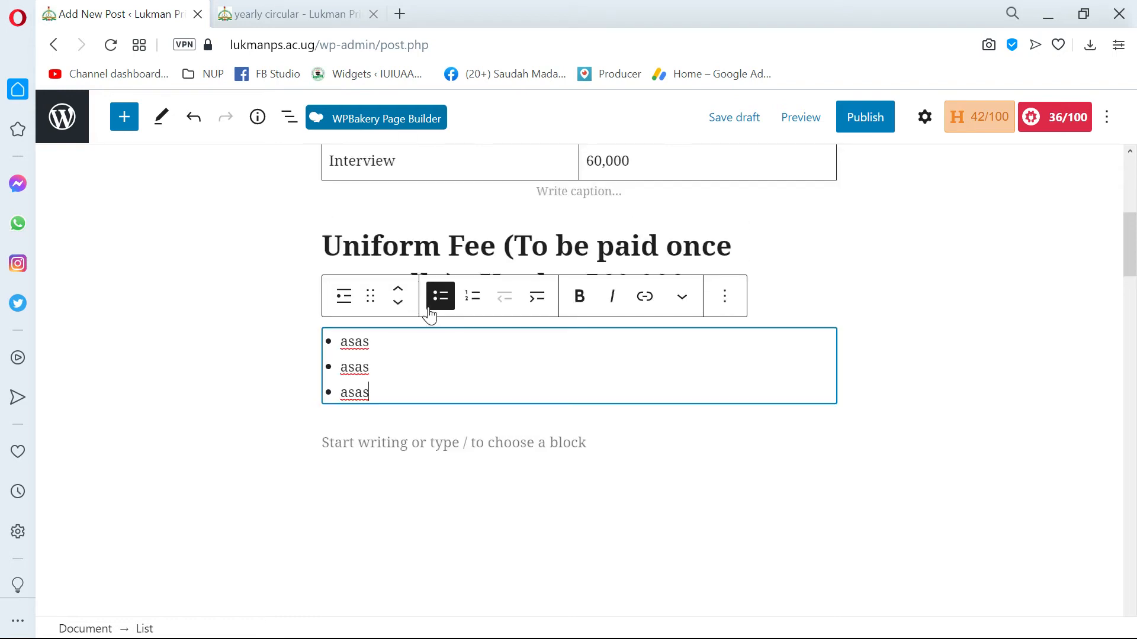
Switch the "asas" sample list to numbered and delete the whole list block.
click(472, 297)
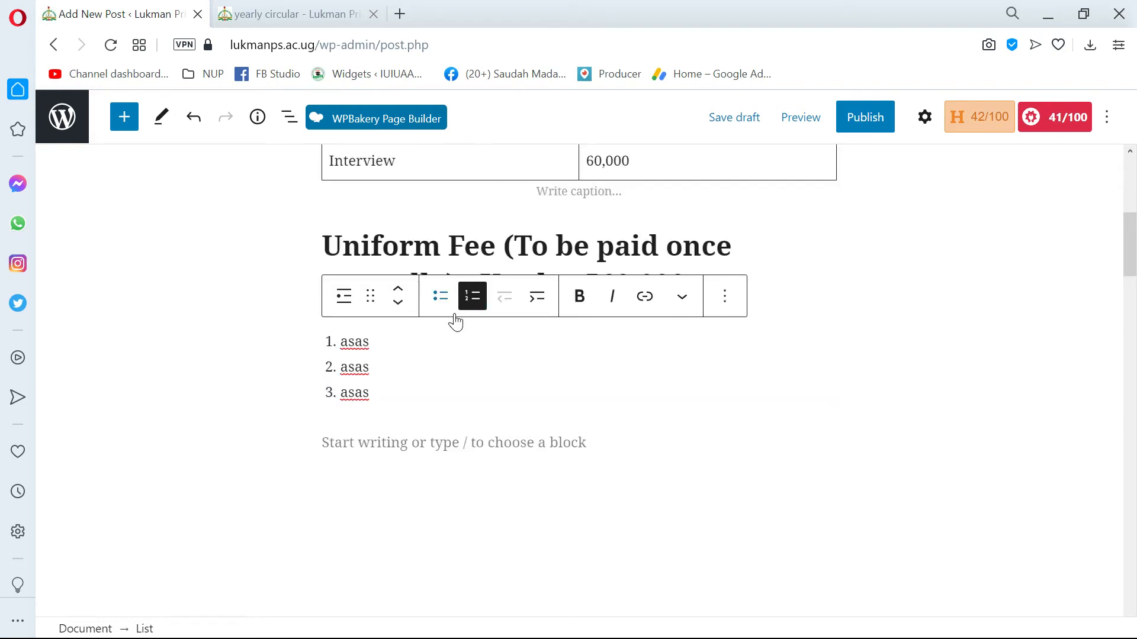
click(924, 116)
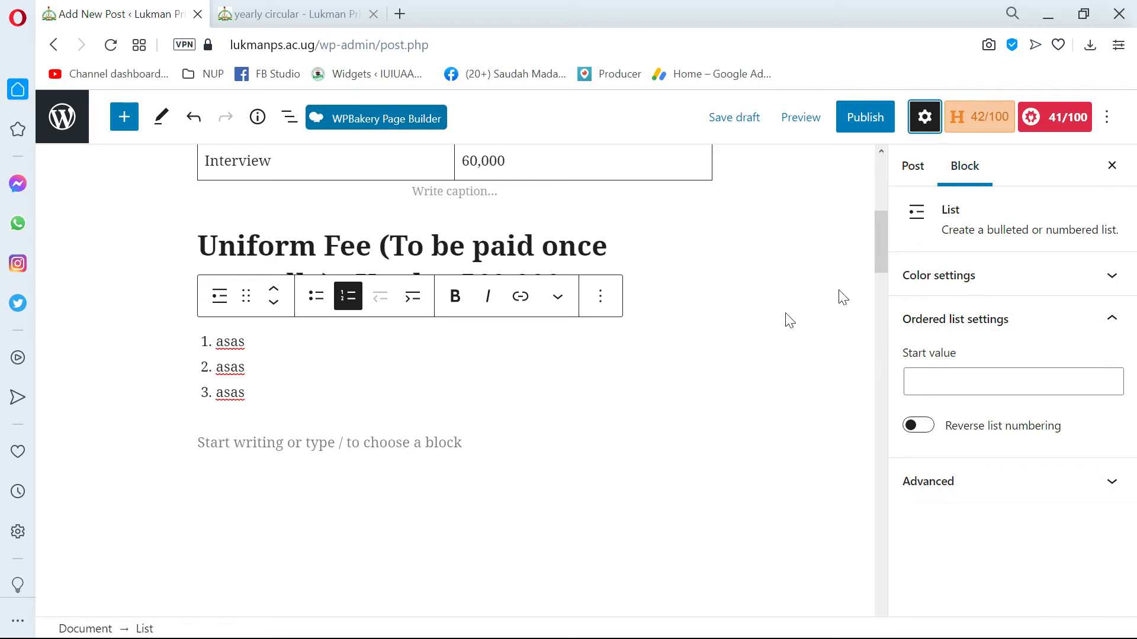
drag(296, 375, 210, 342)
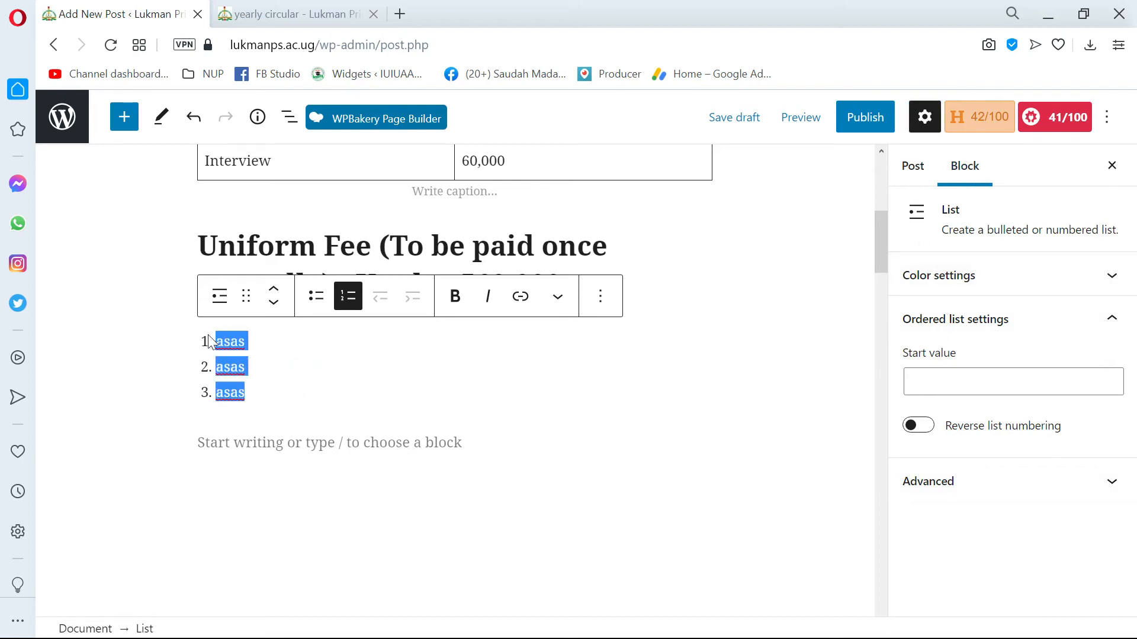
key(BackSpace)
key(BackSpace)
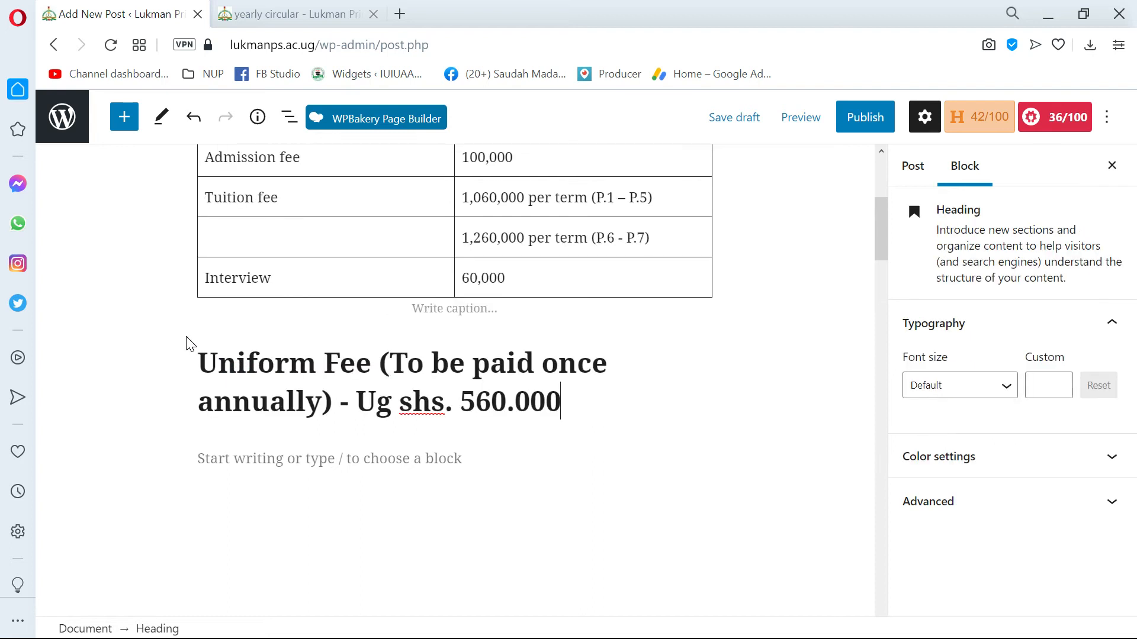
Add a new paragraph after the Uniform Fee heading and paste the copied item list into it.
key(Return)
key(ctrl+v)
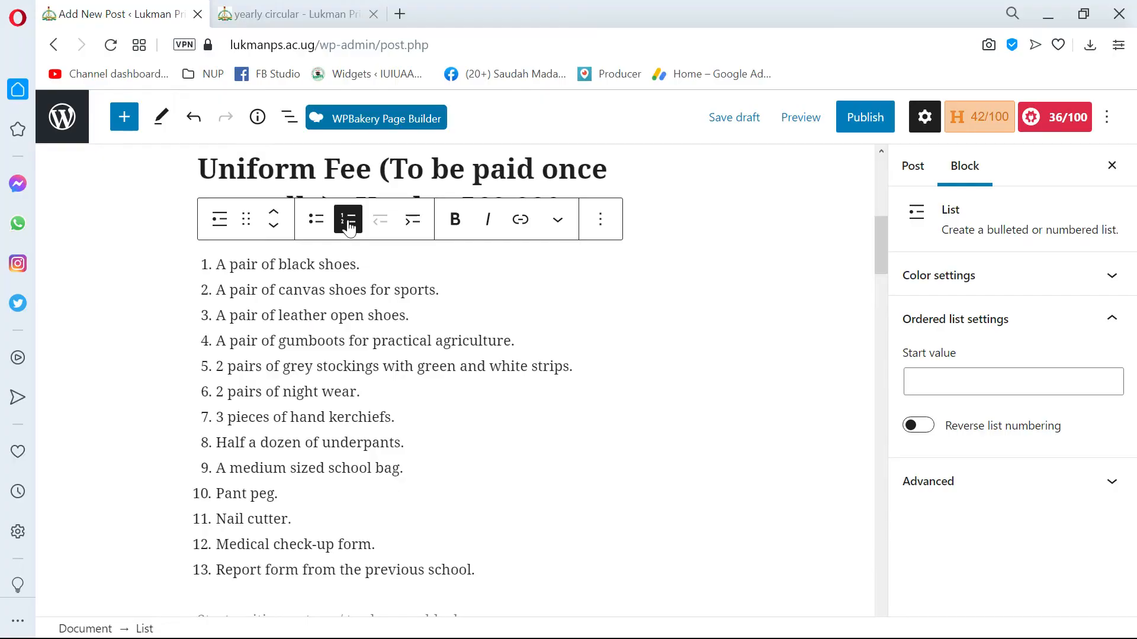
scroll(296, 237, up, 3)
scroll(332, 322, down, 5)
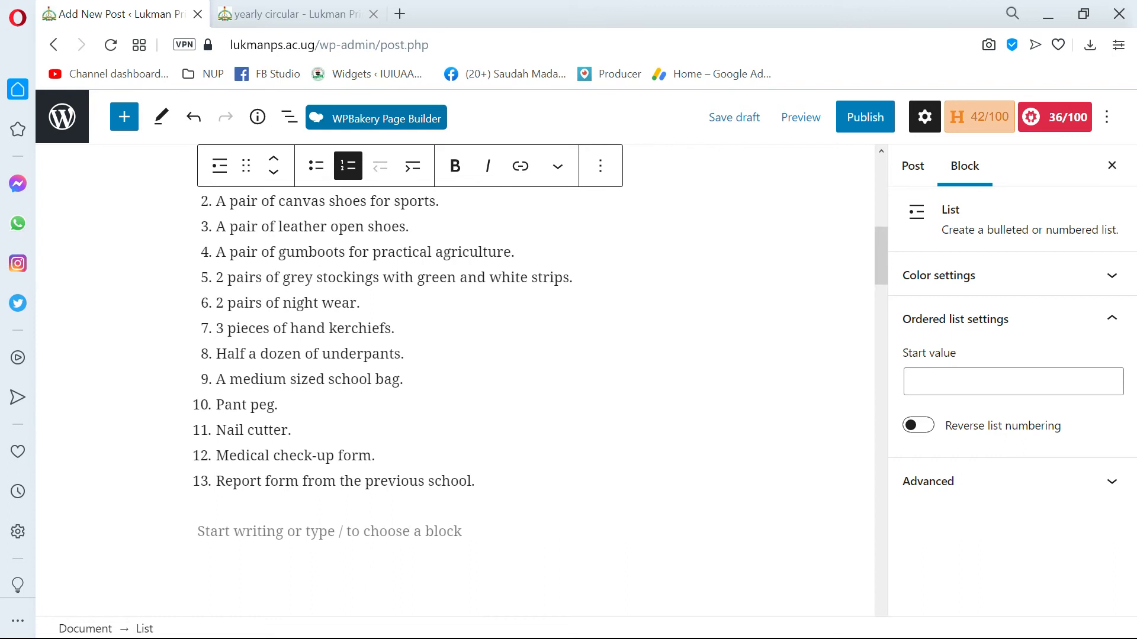
Undo the paste of the numbered item list and redo it.
scroll(533, 367, up, 2)
key(ctrl+z)
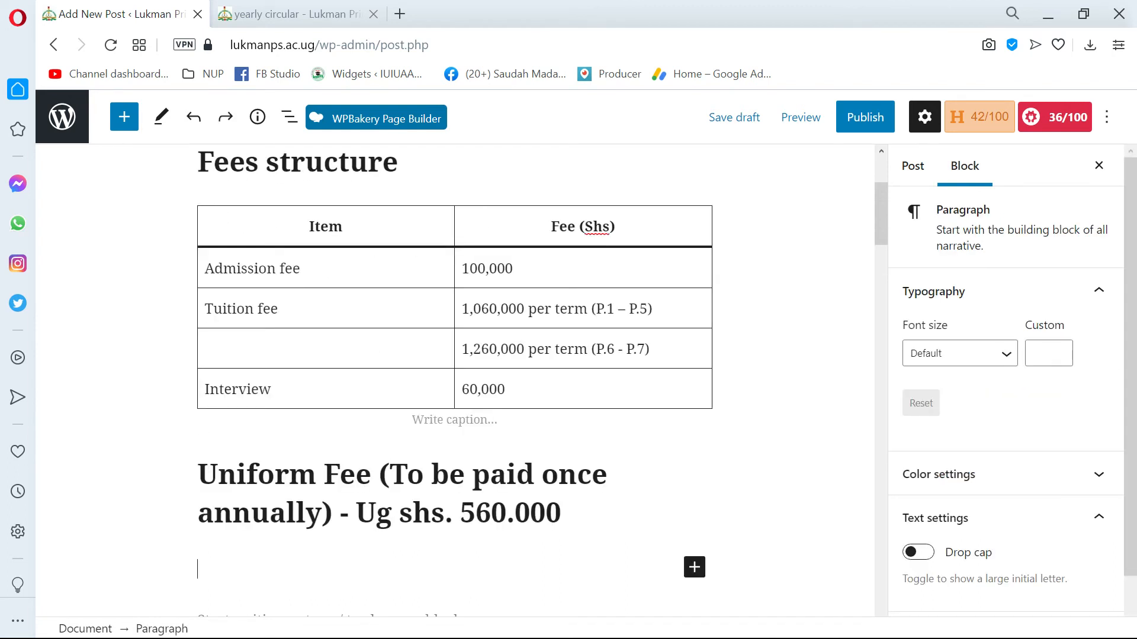
scroll(455, 379, down, 5)
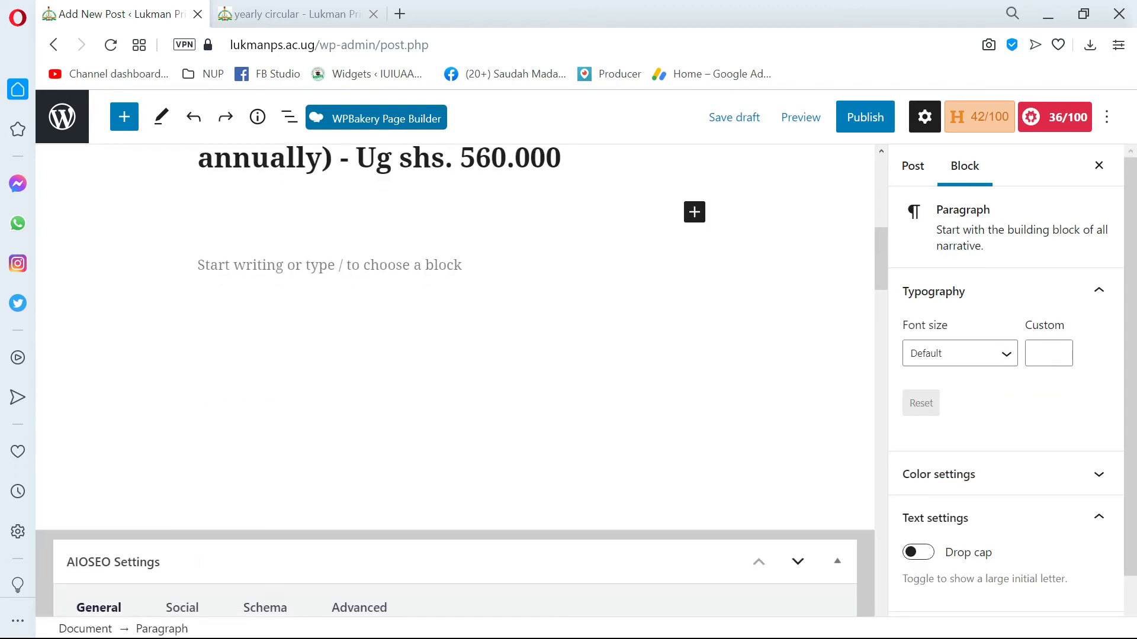
key(ctrl+shift+z)
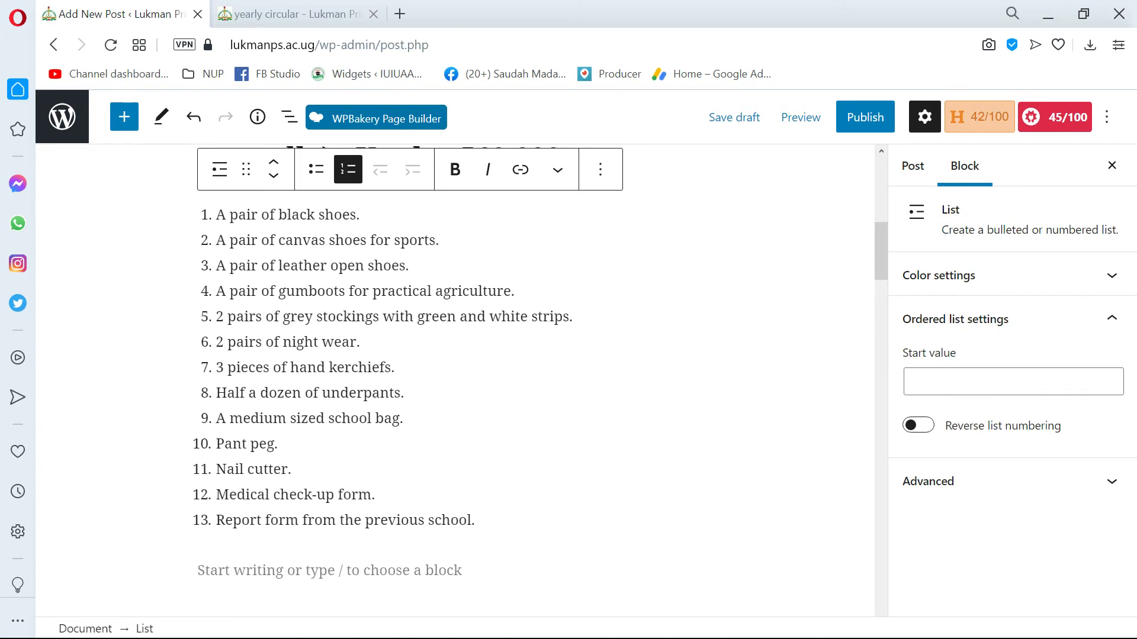
Make the word "leather" bold in the list item "A pair of leather open shoes.".
scroll(454, 379, up, 2)
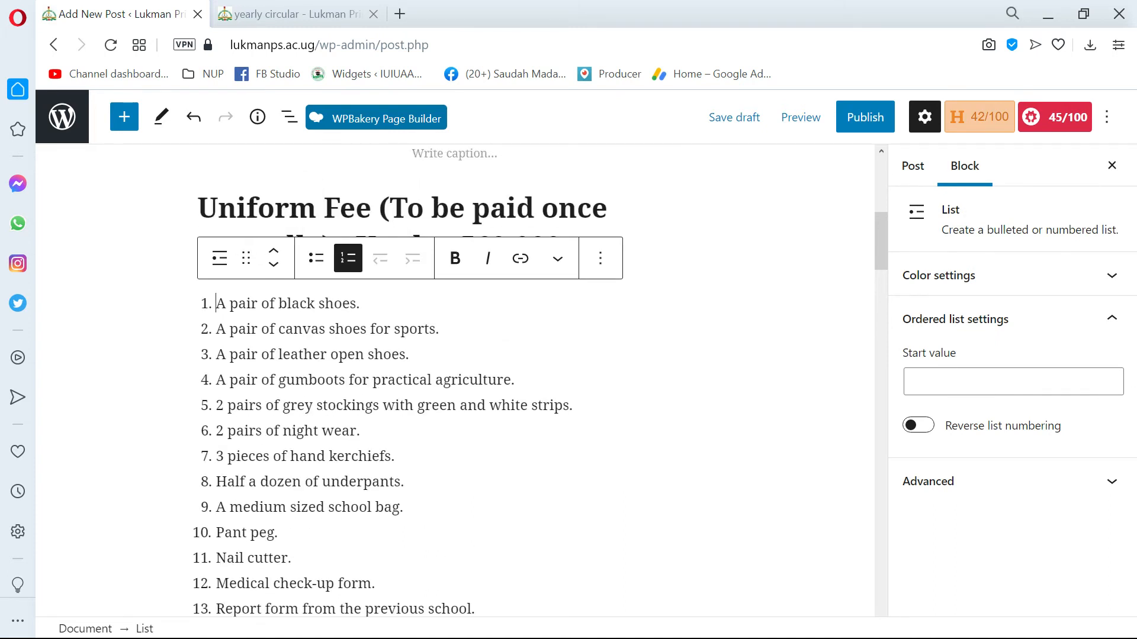
double_click(303, 354)
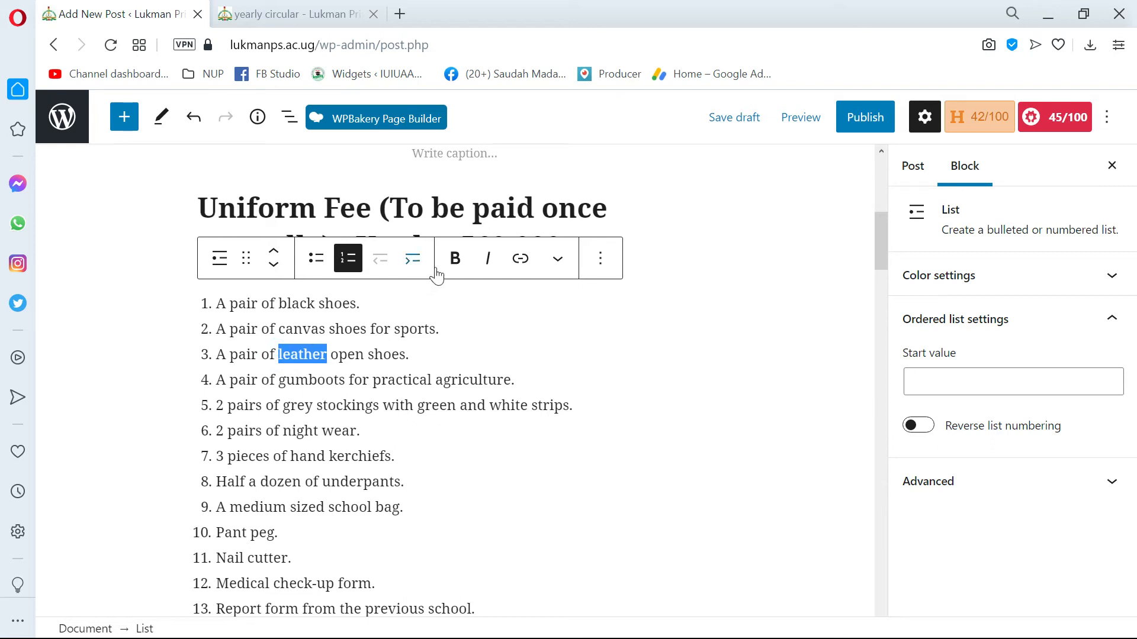
click(454, 258)
click(368, 428)
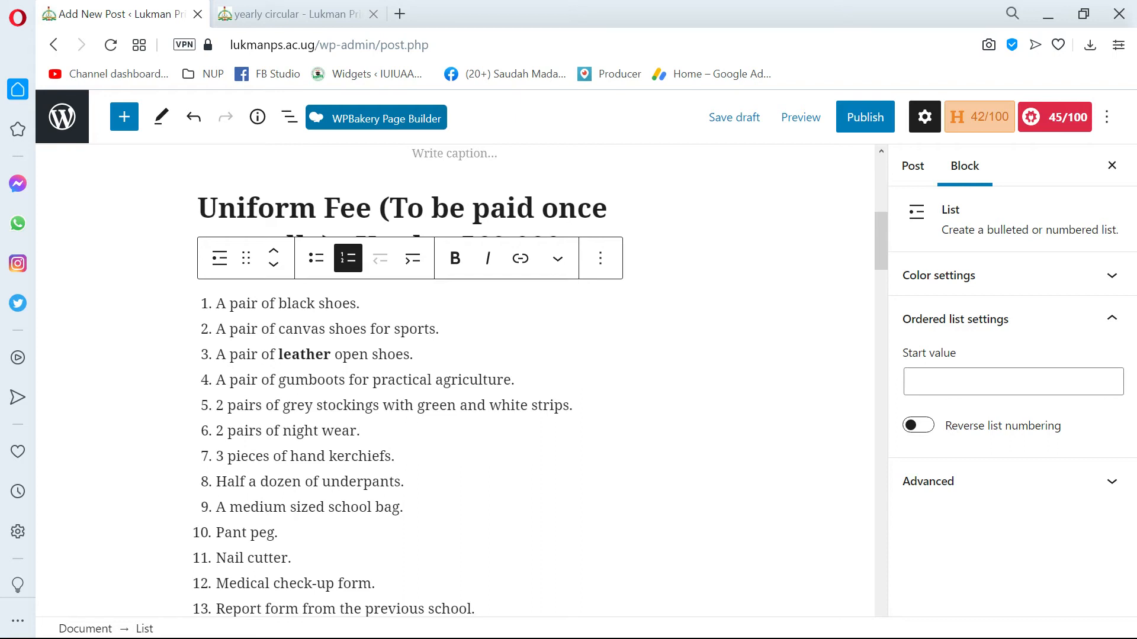
Select the text "of hand kerchiefs." in the numbered list and open the link settings for it.
scroll(409, 379, down, 2)
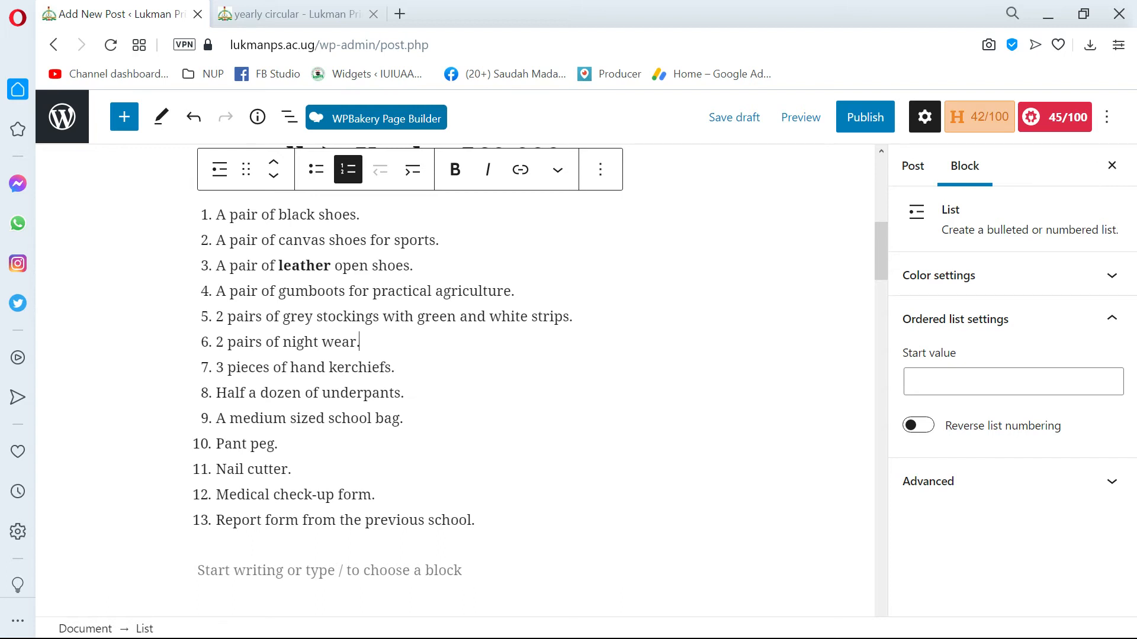
click(395, 366)
drag(396, 366, 282, 367)
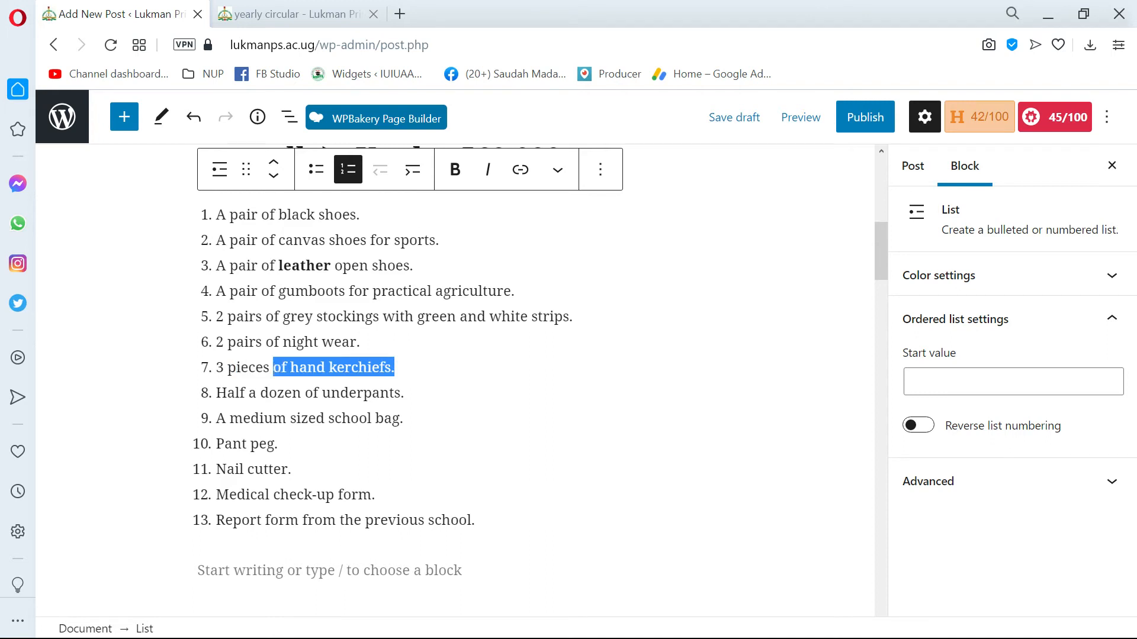
scroll(637, 450, up, 5)
scroll(636, 449, down, 5)
scroll(454, 378, up, 2)
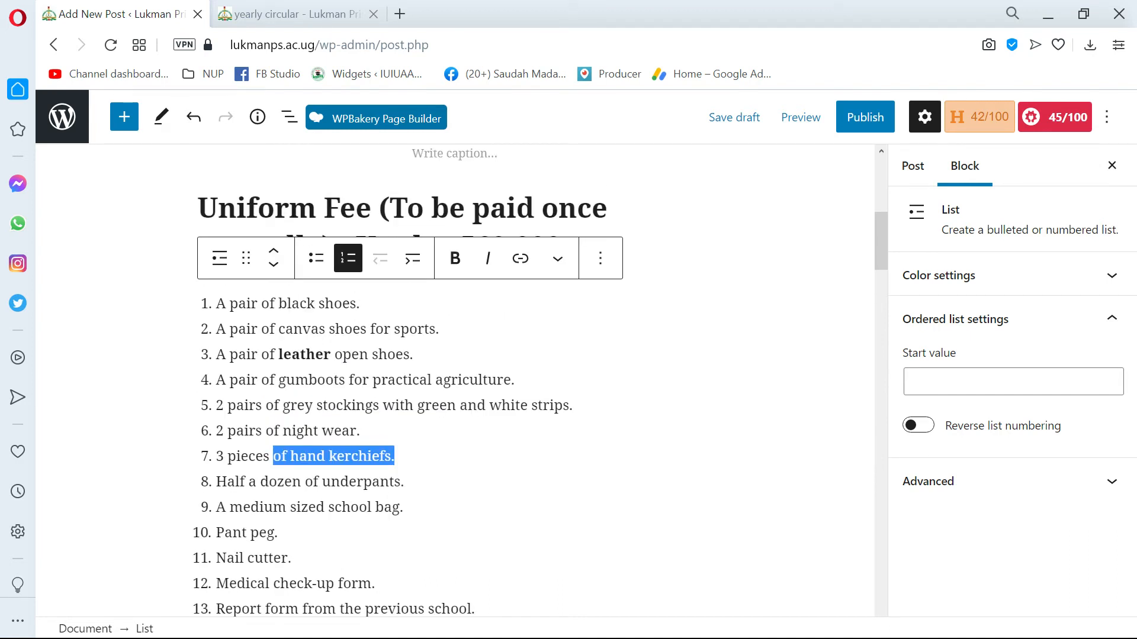
click(520, 261)
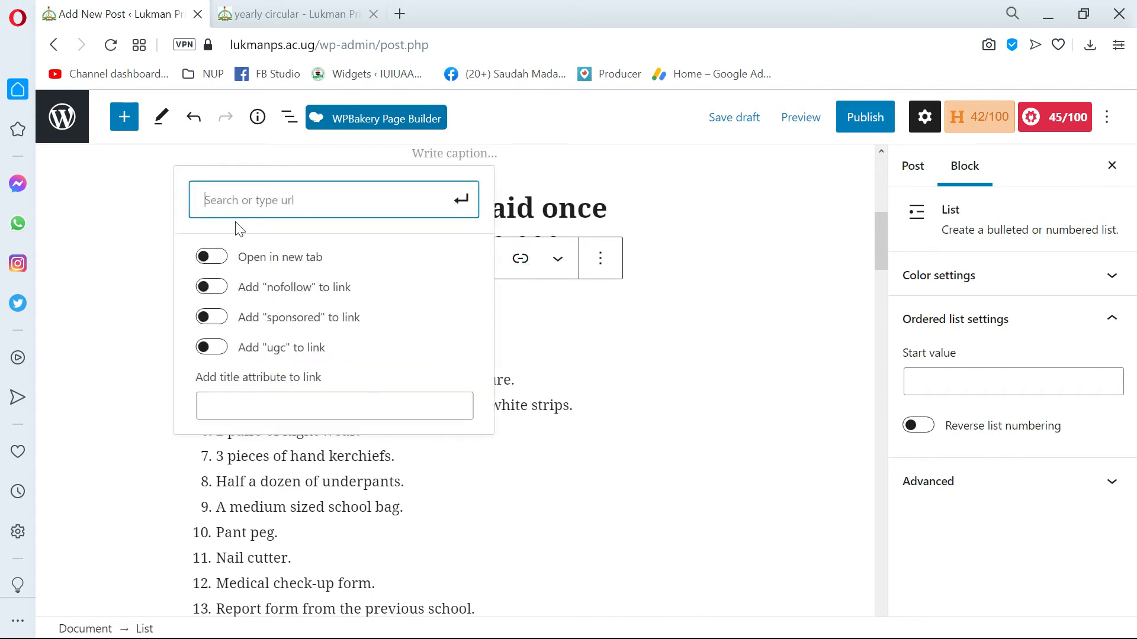
Copy the yearly circular page's address, lukmanps.ac.ug/category/news/yearly-circular/, and paste it as the link URL for the selected list text.
click(261, 13)
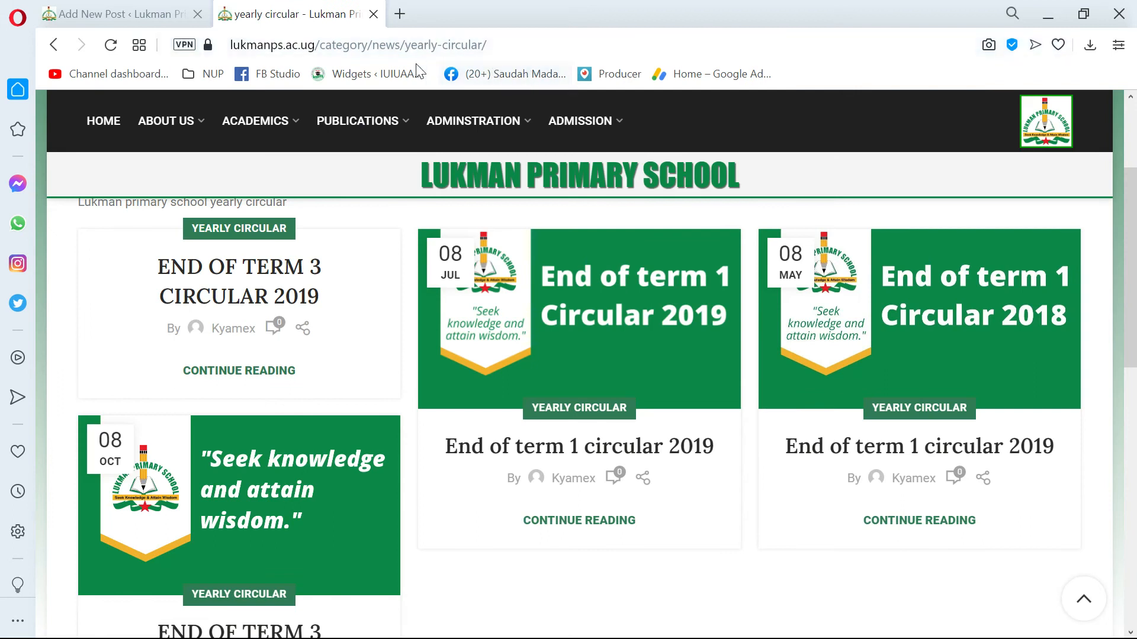
click(245, 35)
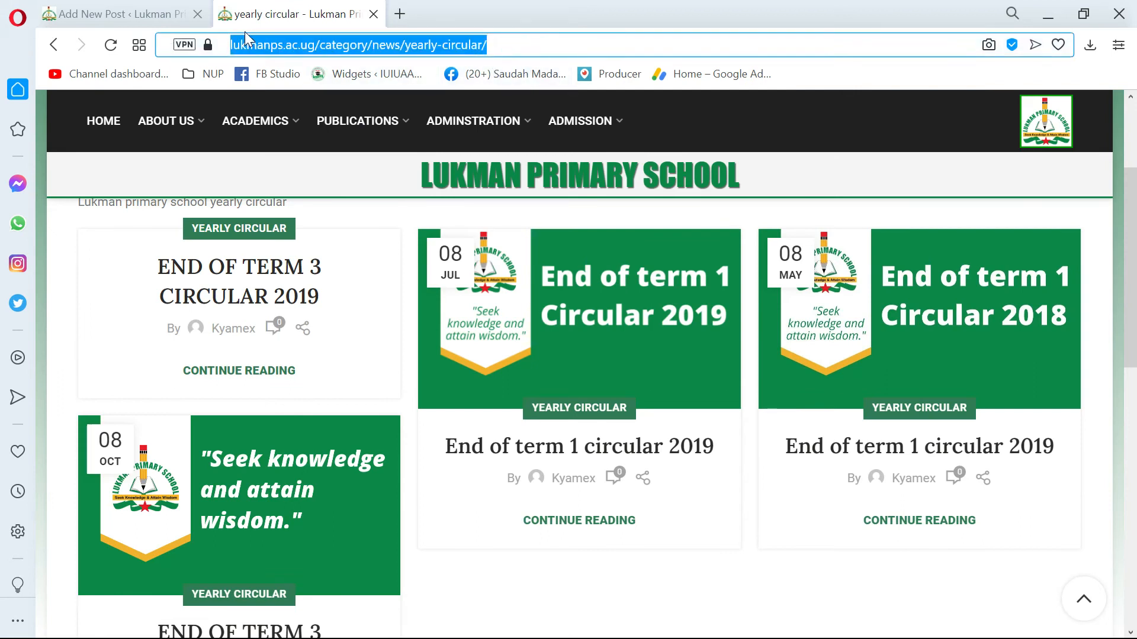
key(ctrl+c)
click(118, 13)
key(ctrl+v)
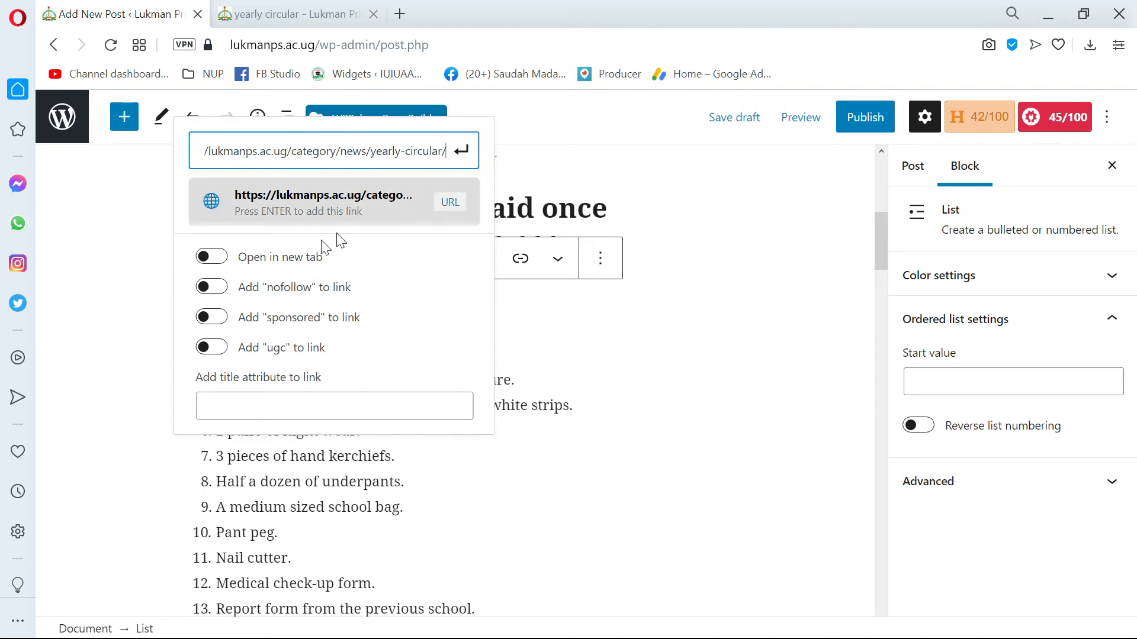
Try the option to open the link in a new tab, leave it off, and apply the link to the selected text.
click(210, 260)
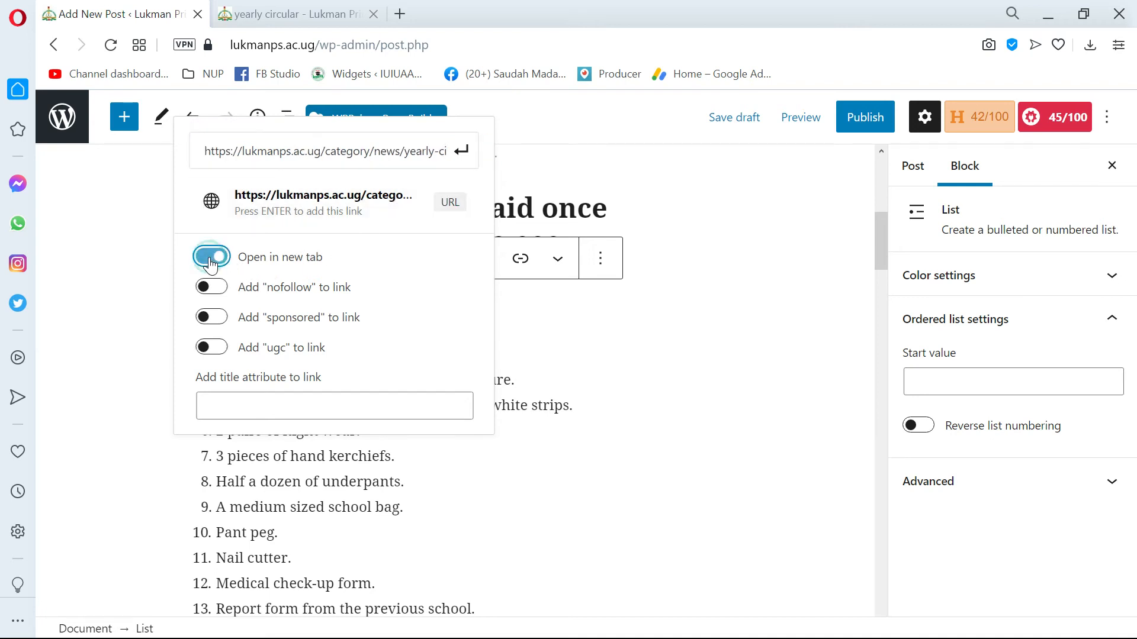
click(210, 261)
click(206, 268)
click(206, 268)
click(209, 258)
click(212, 258)
click(461, 150)
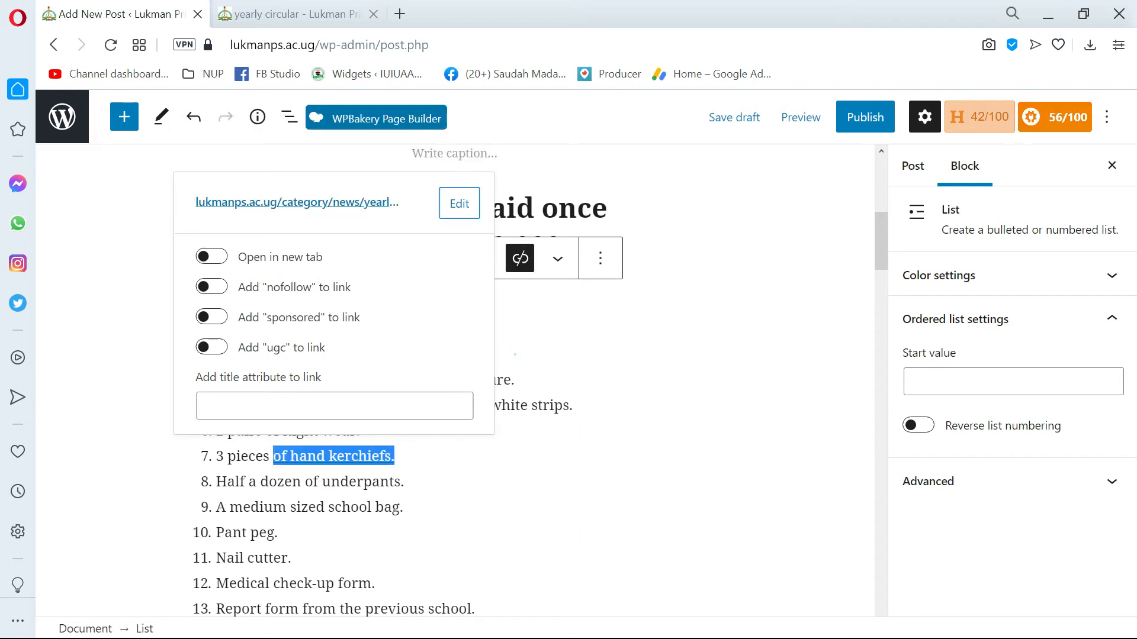
click(515, 354)
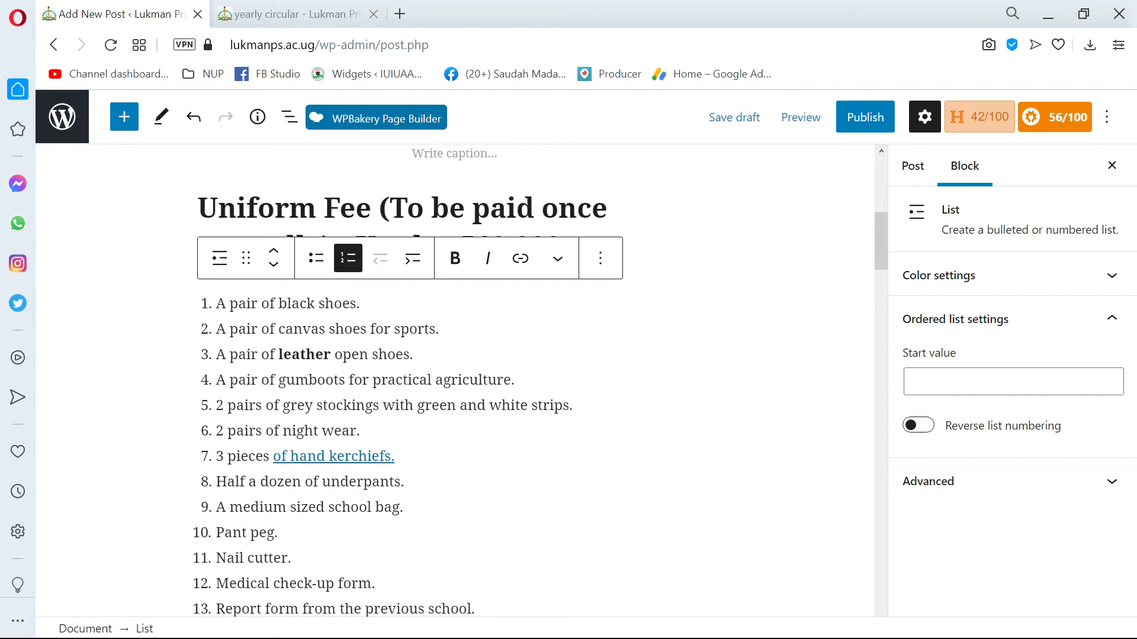
scroll(533, 379, down, 5)
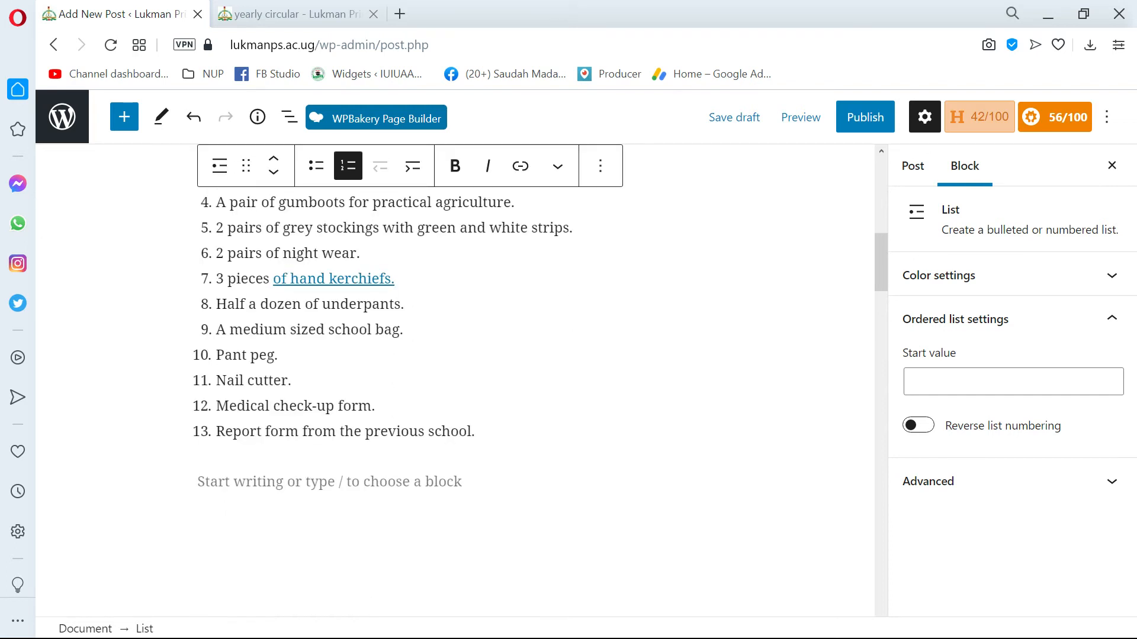
click(375, 450)
key(alt+Tab)
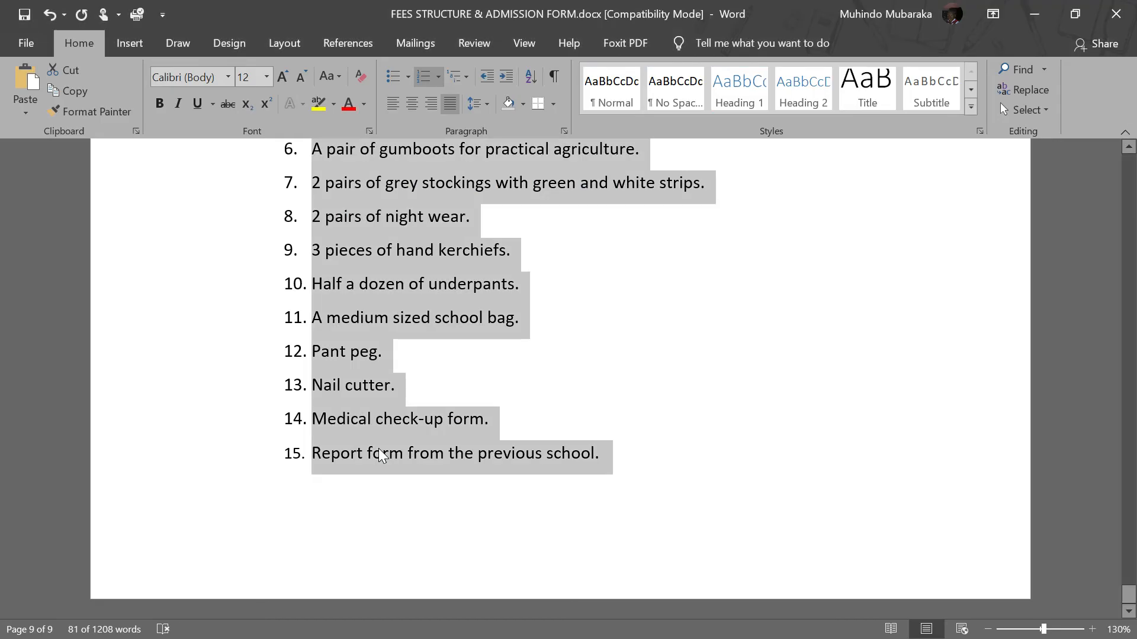
key(alt+Tab)
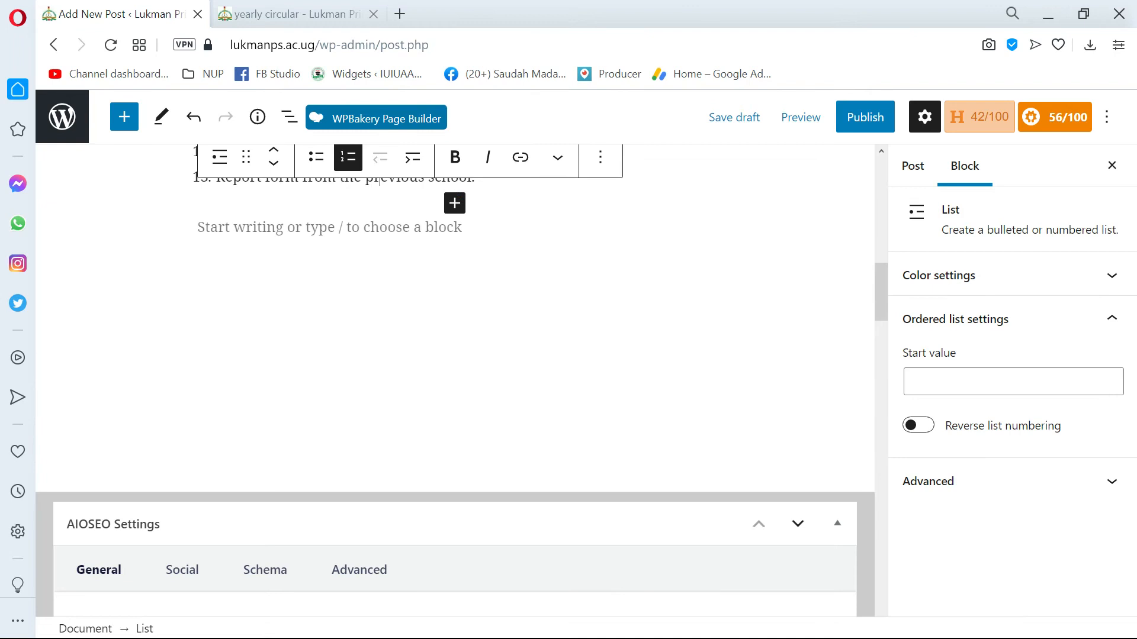
Insert an Image block in the empty paragraph below the numbered list and open the media library for it.
click(475, 257)
click(332, 232)
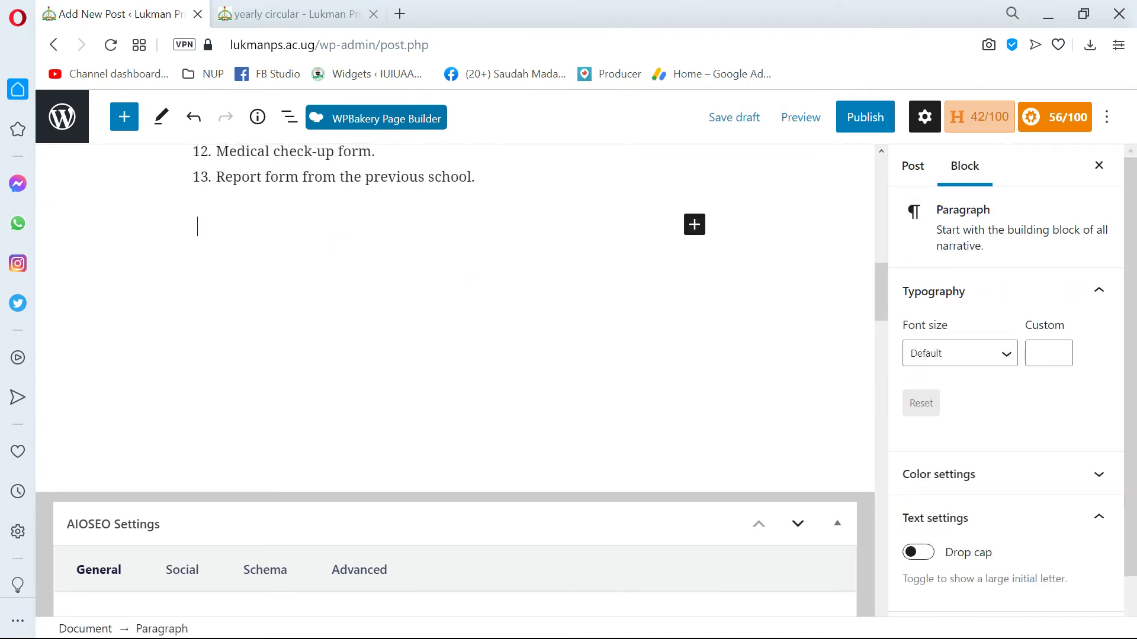
click(123, 124)
mouse_move(216, 382)
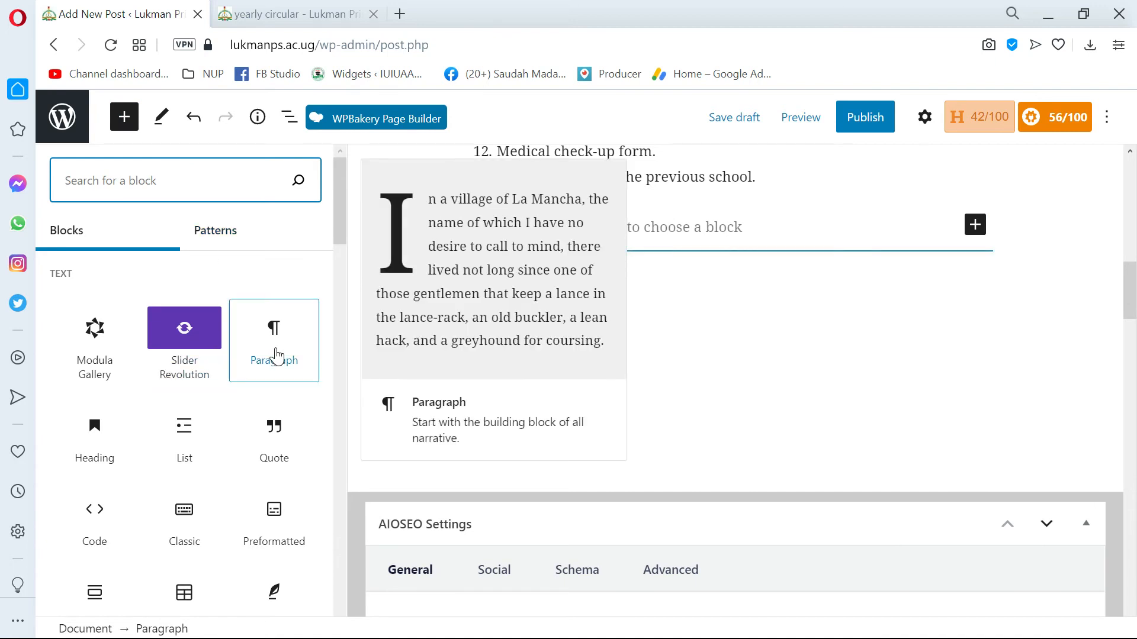
mouse_move(94, 427)
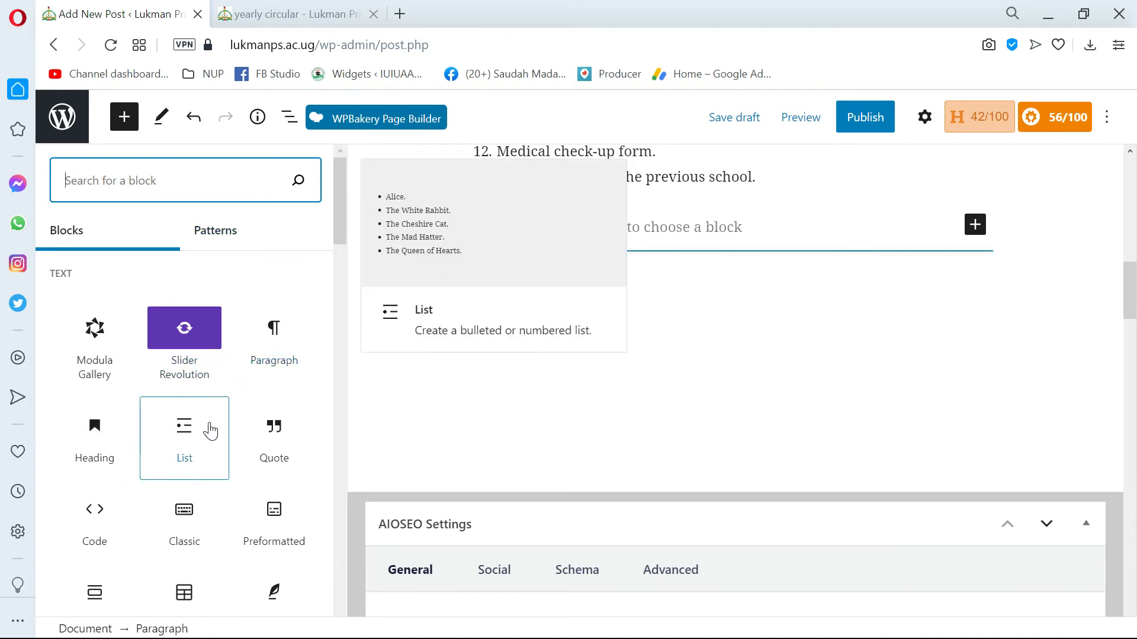
scroll(210, 431, down, 1)
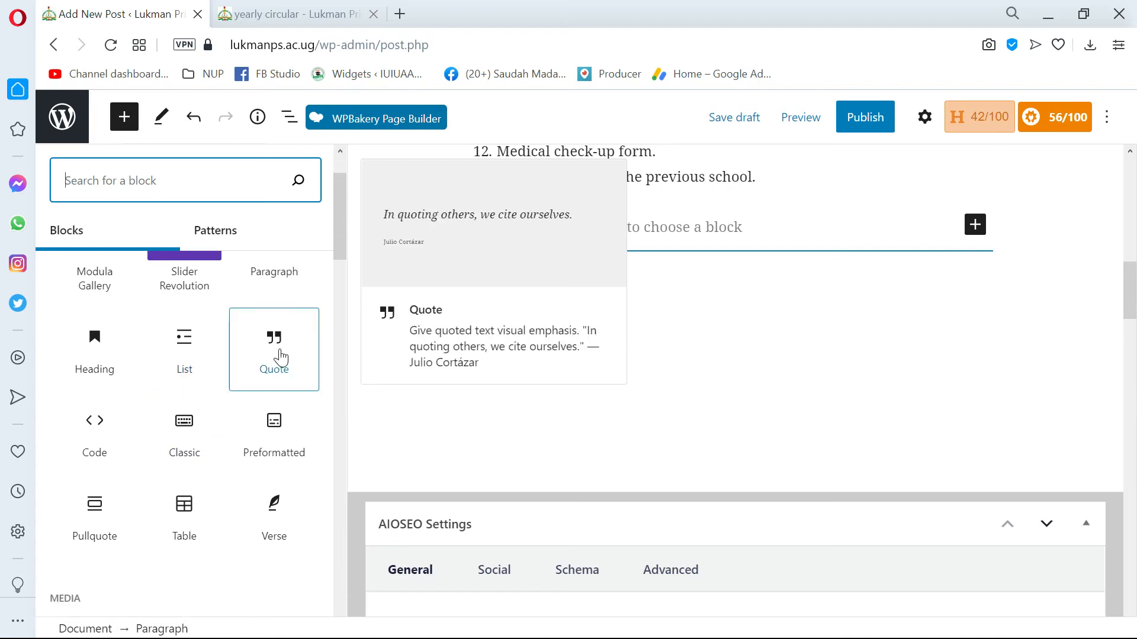
scroll(216, 402, down, 2)
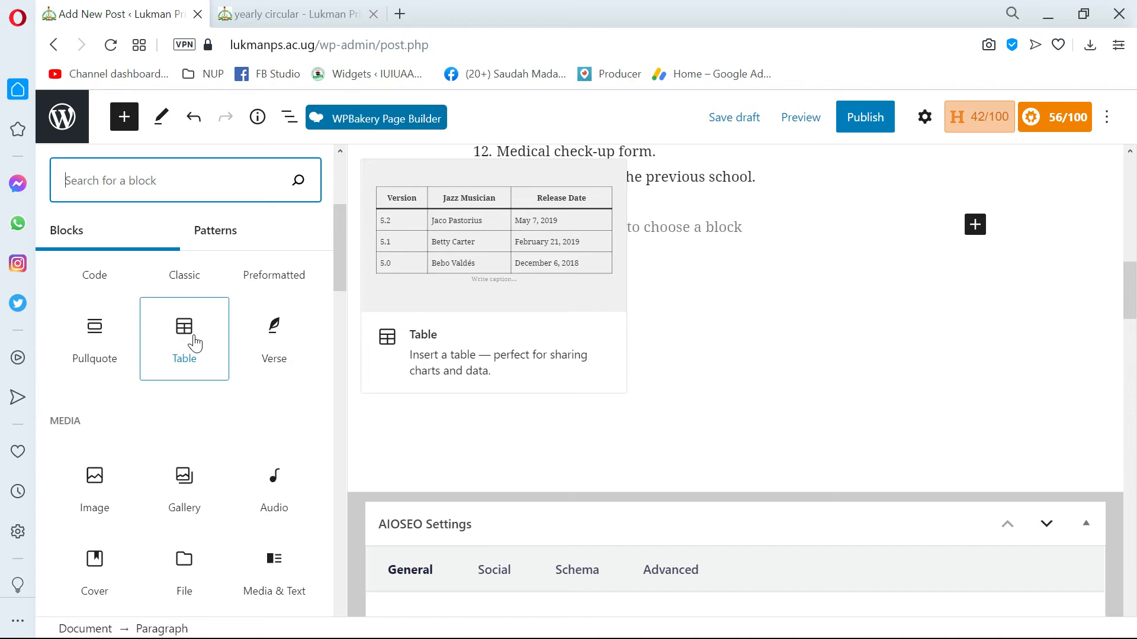
scroll(195, 343, down, 1)
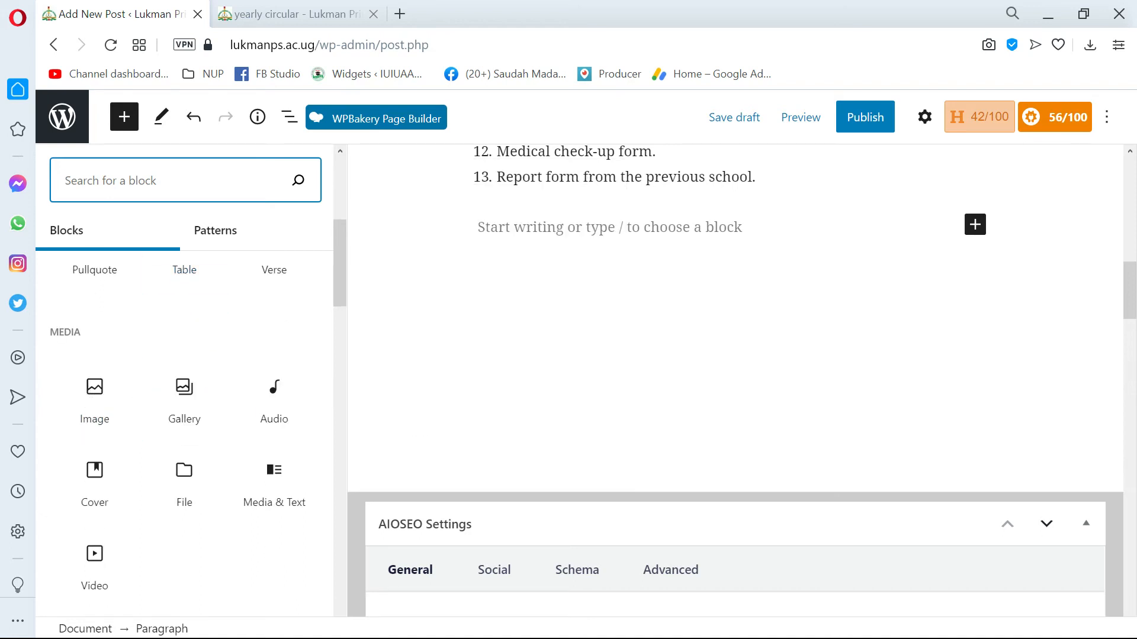
click(107, 407)
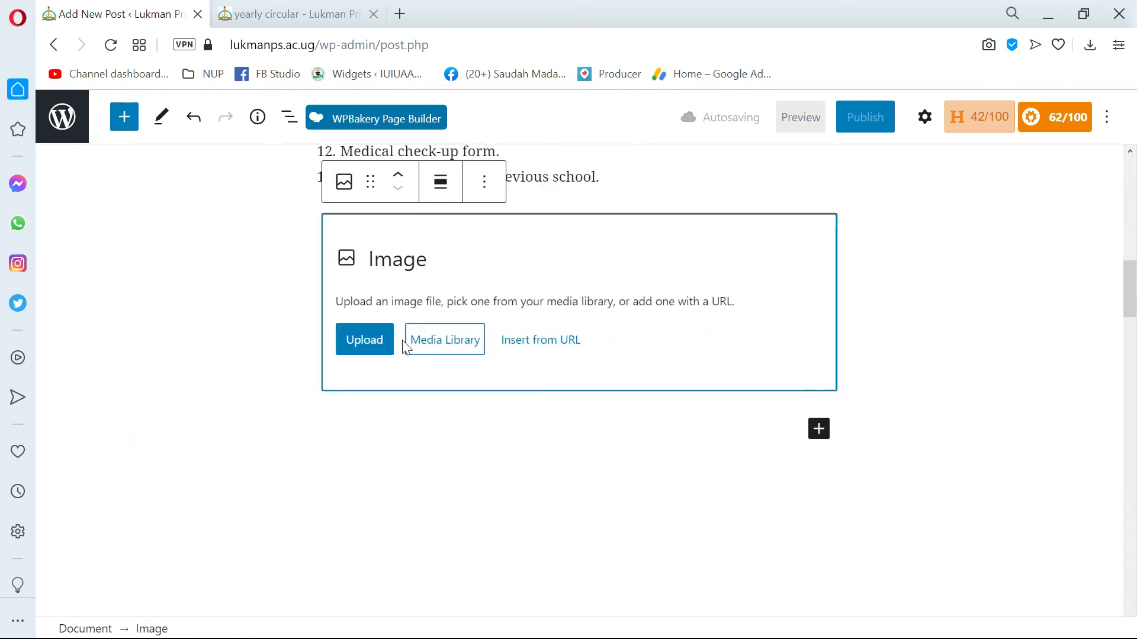
click(452, 348)
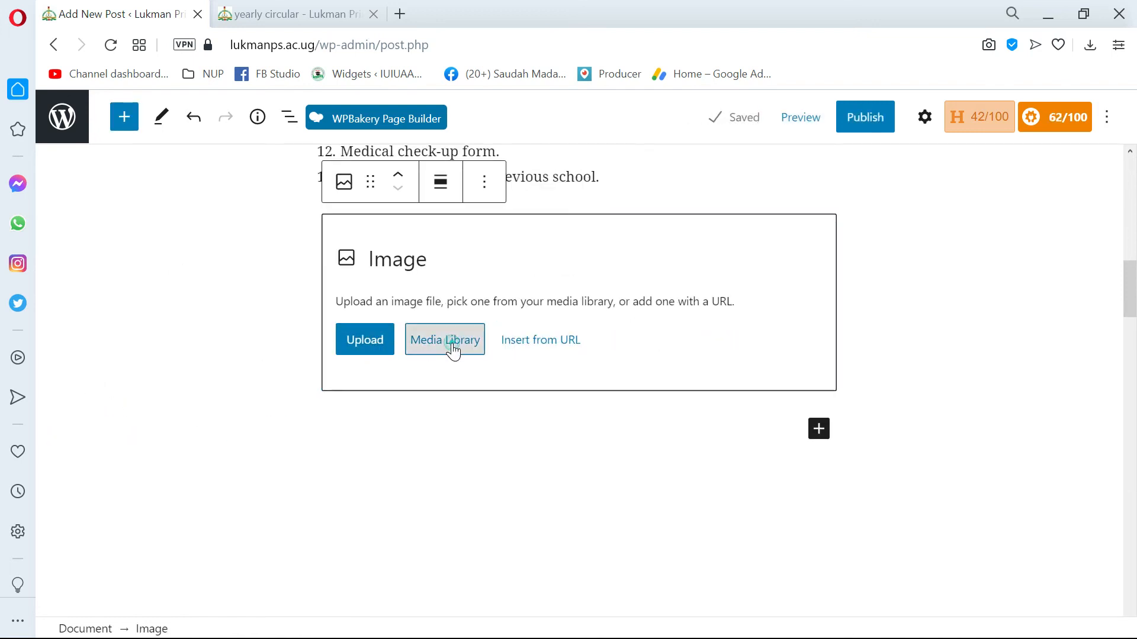
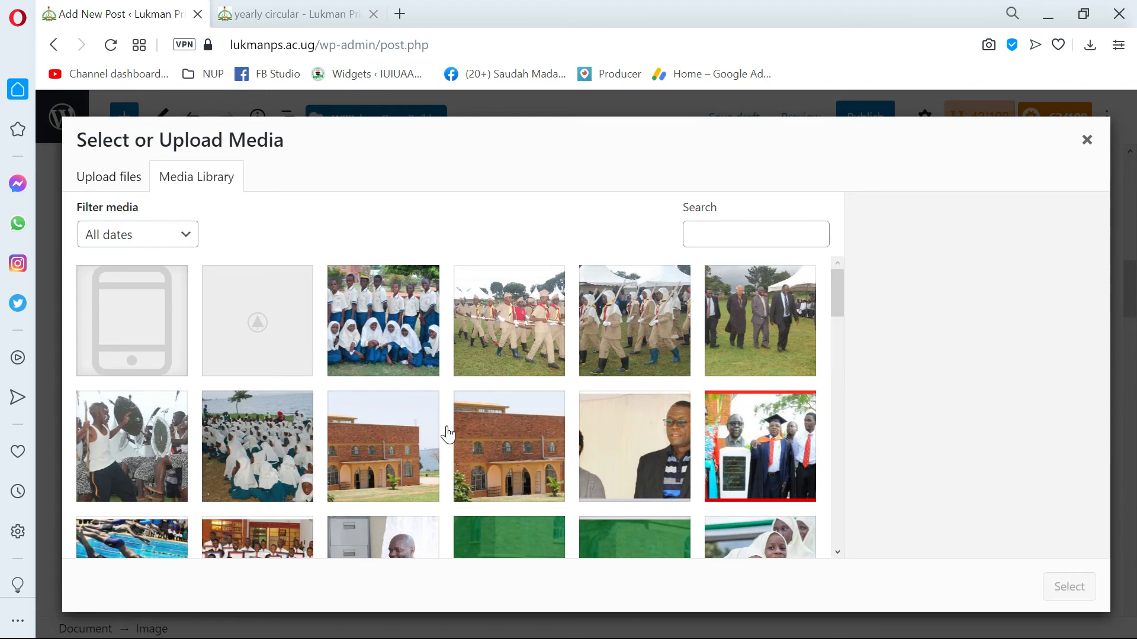
Choose lukman-primary-school-masjid.jpg from the media library and insert it into the Image block.
click(517, 435)
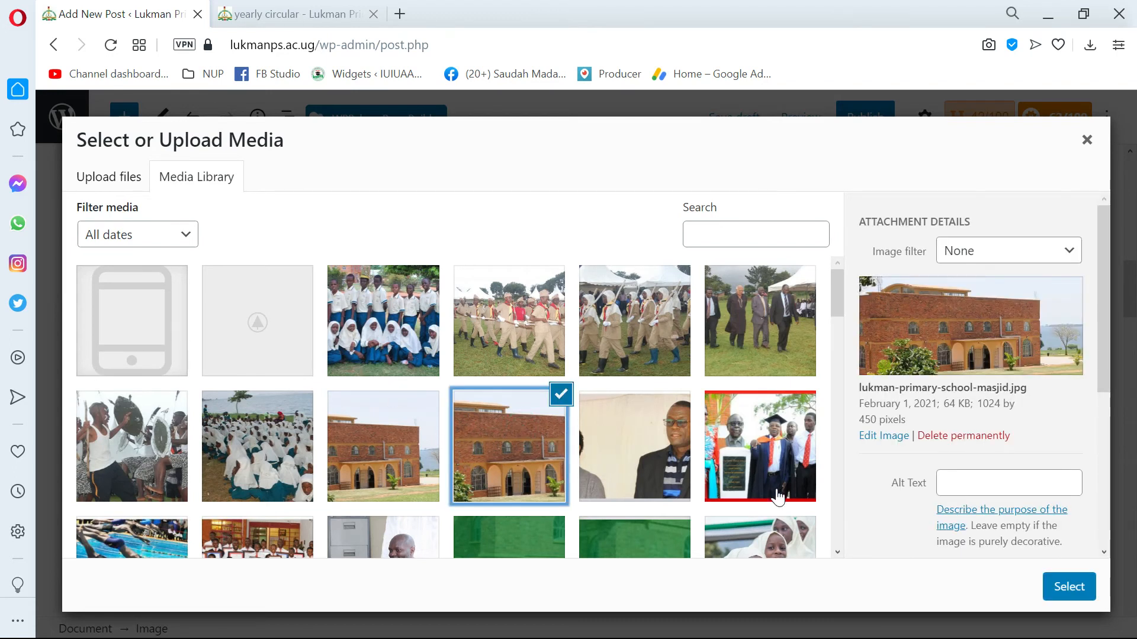
click(1061, 586)
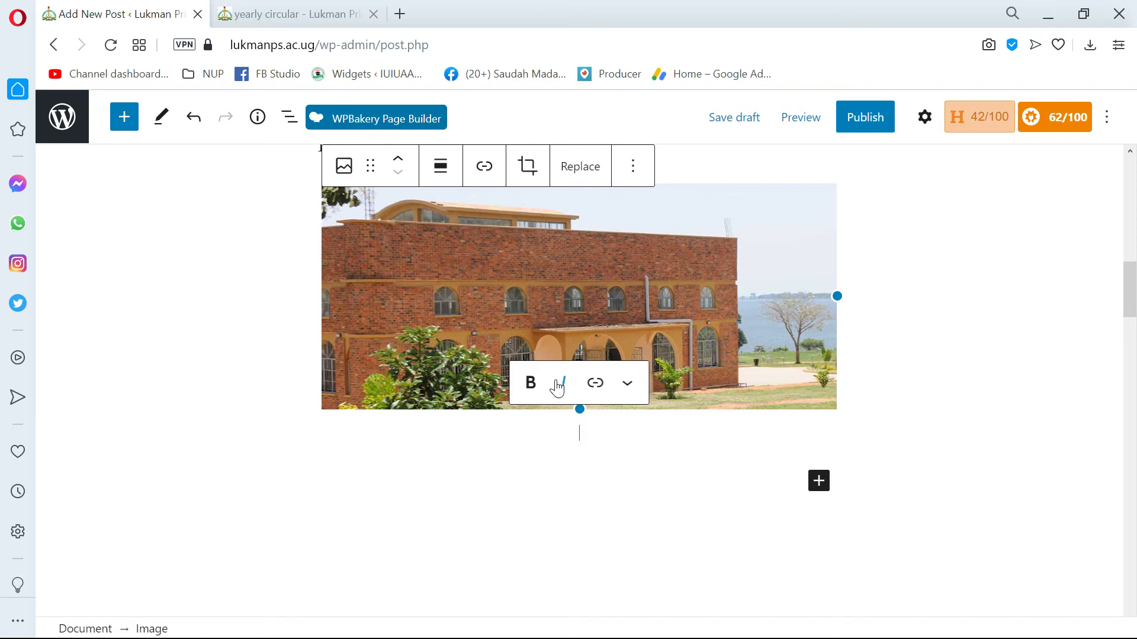
scroll(413, 296, up, 2)
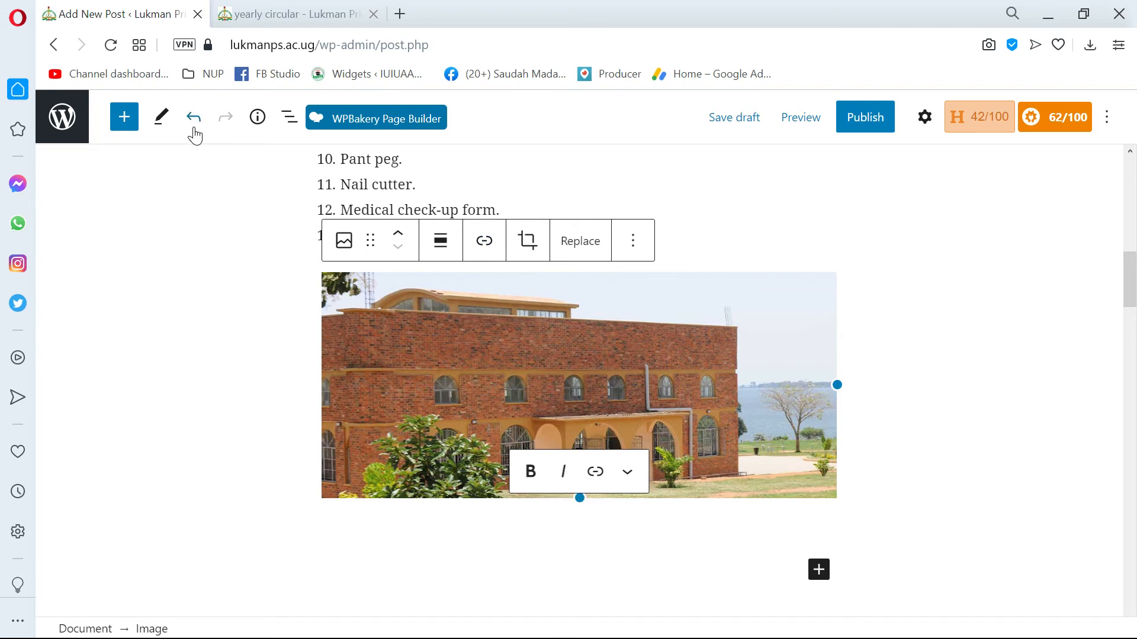
Insert a Gallery block below the school building image and open the media library for it.
click(121, 118)
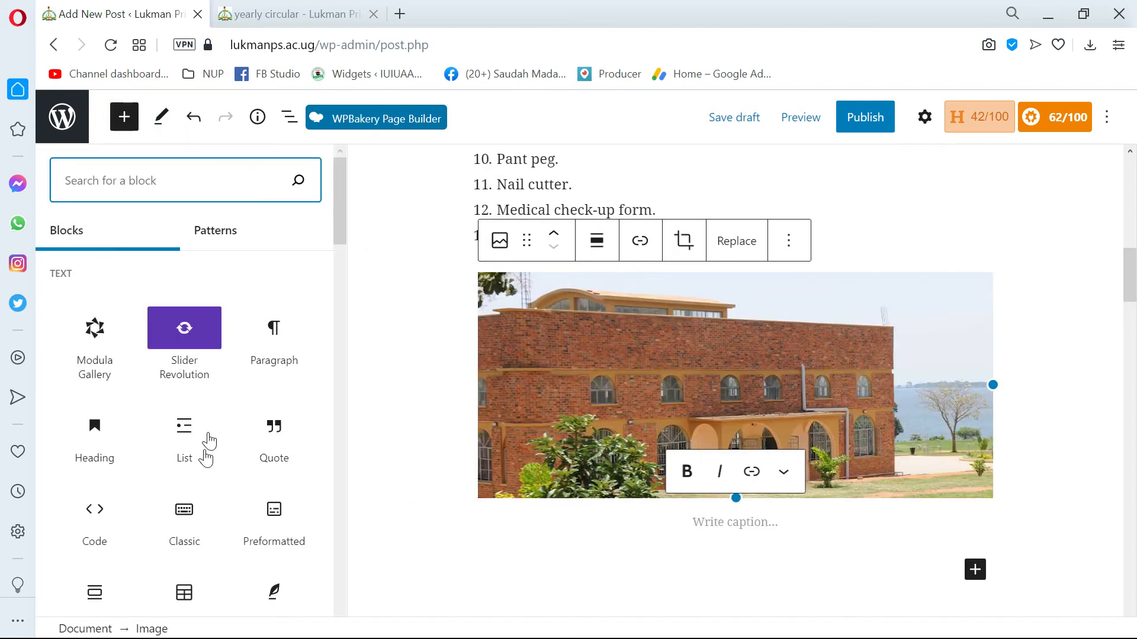
scroll(208, 441, down, 7)
scroll(225, 363, down, 3)
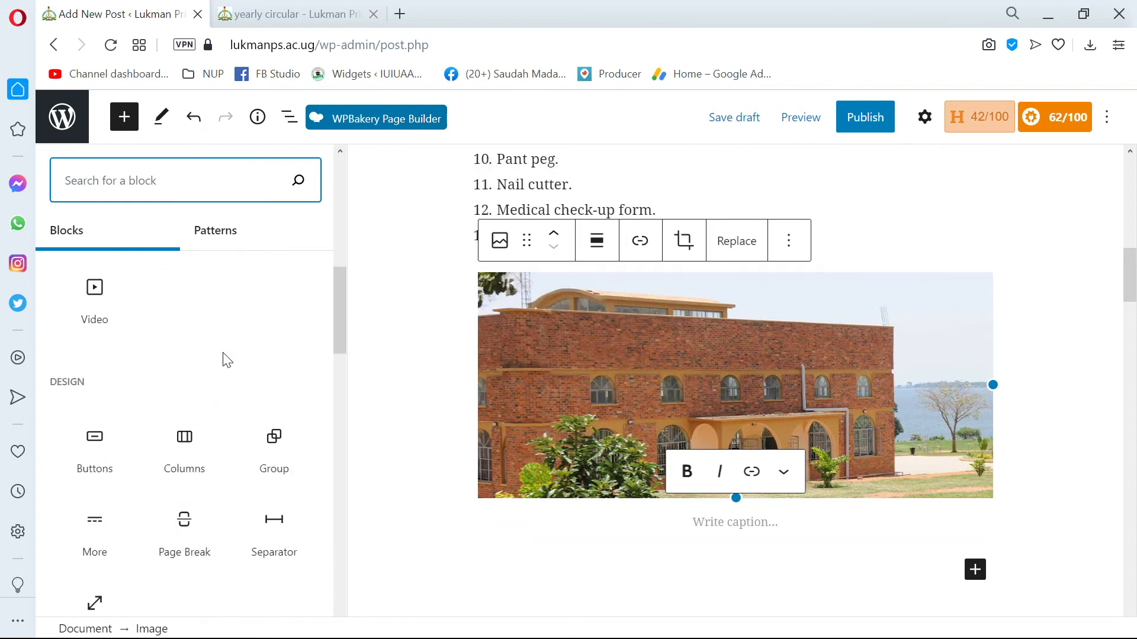
scroll(225, 354, up, 3)
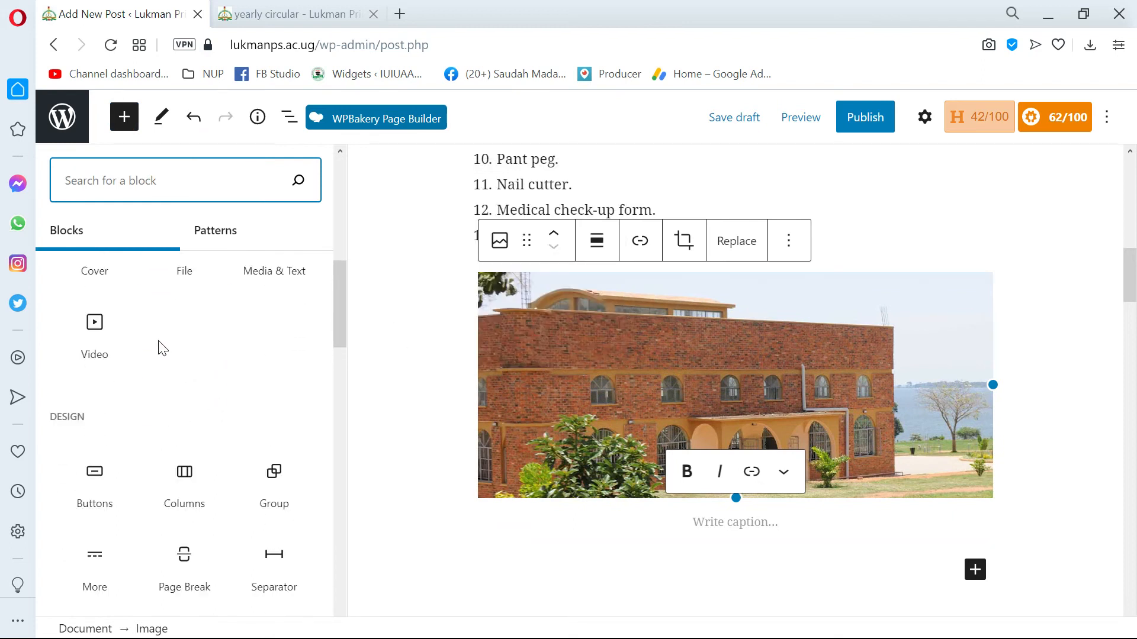
scroll(282, 403, up, 5)
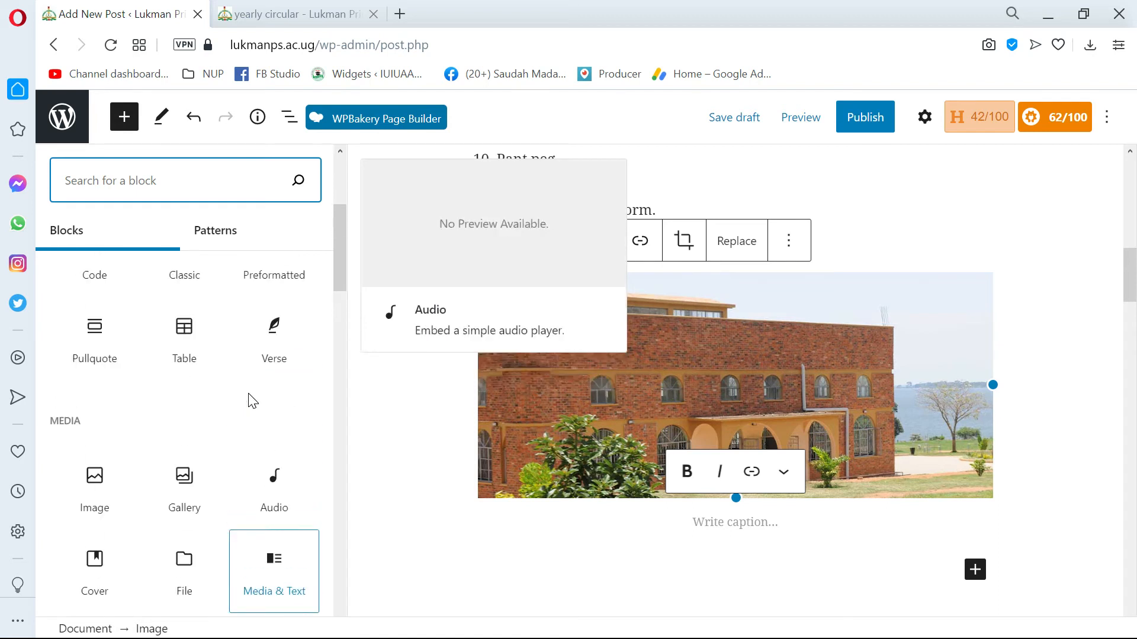
scroll(136, 415, up, 3)
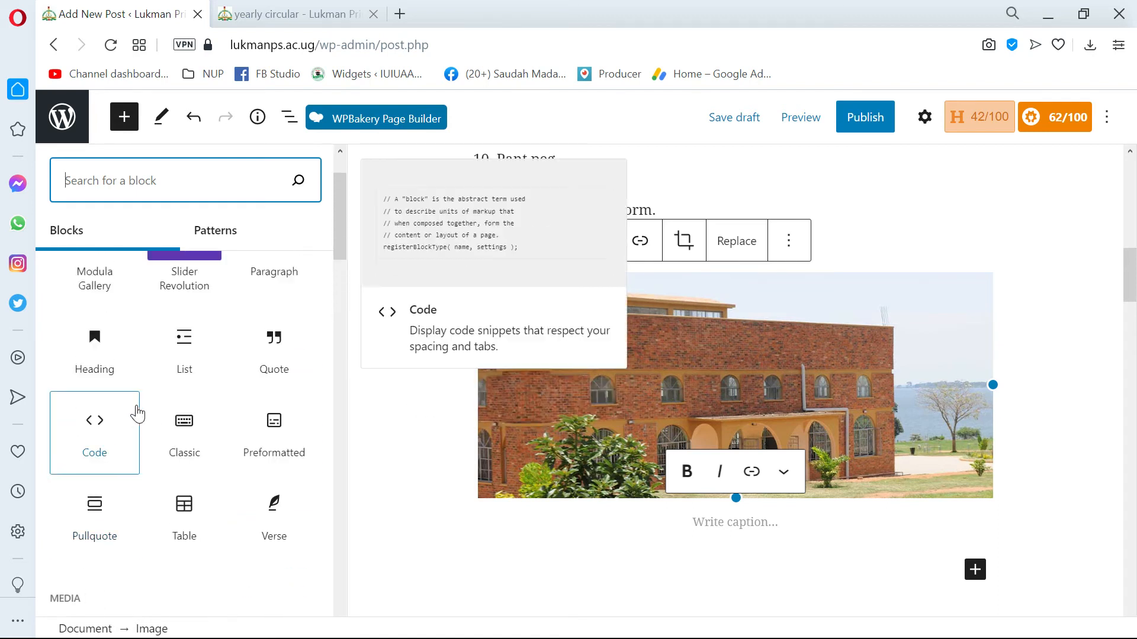
scroll(140, 406, down, 3)
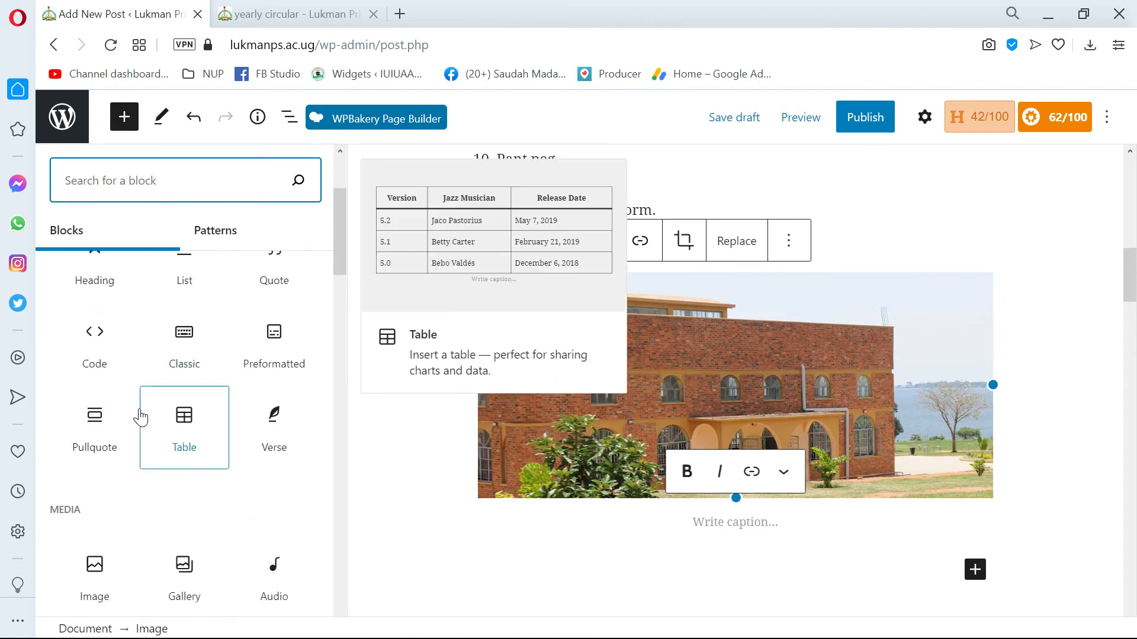
scroll(137, 414, down, 3)
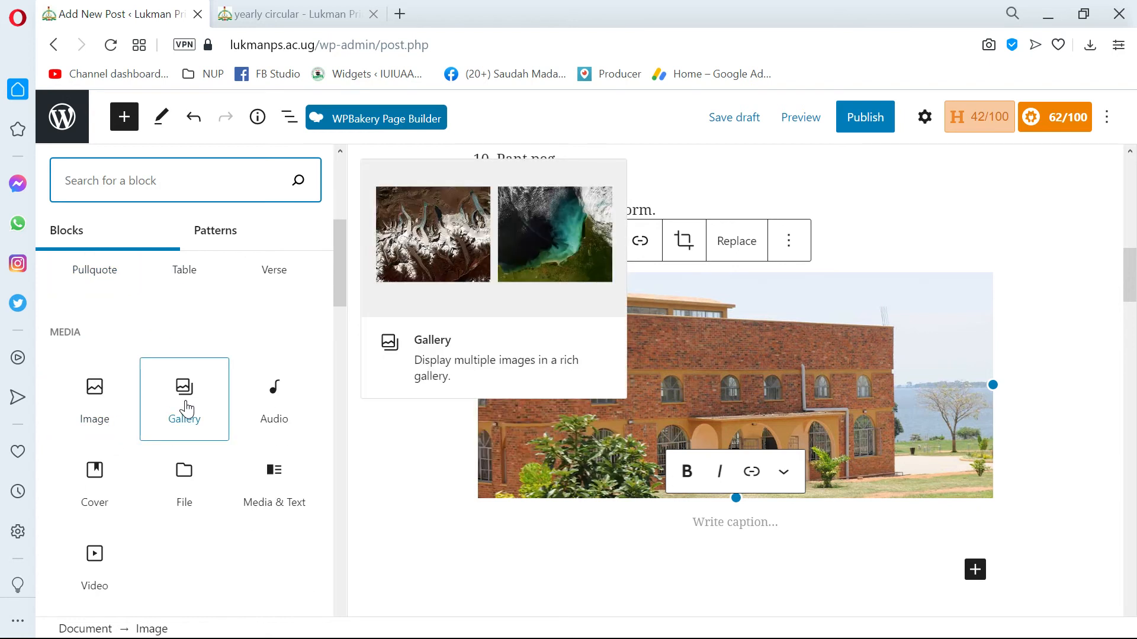
click(186, 407)
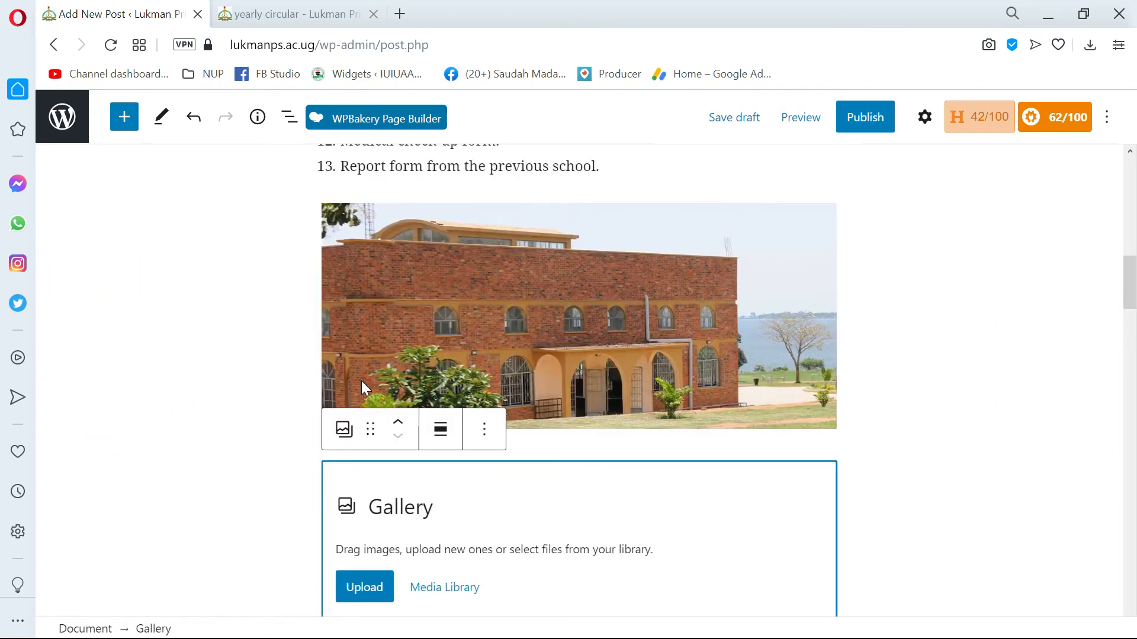
scroll(363, 386, down, 3)
click(444, 424)
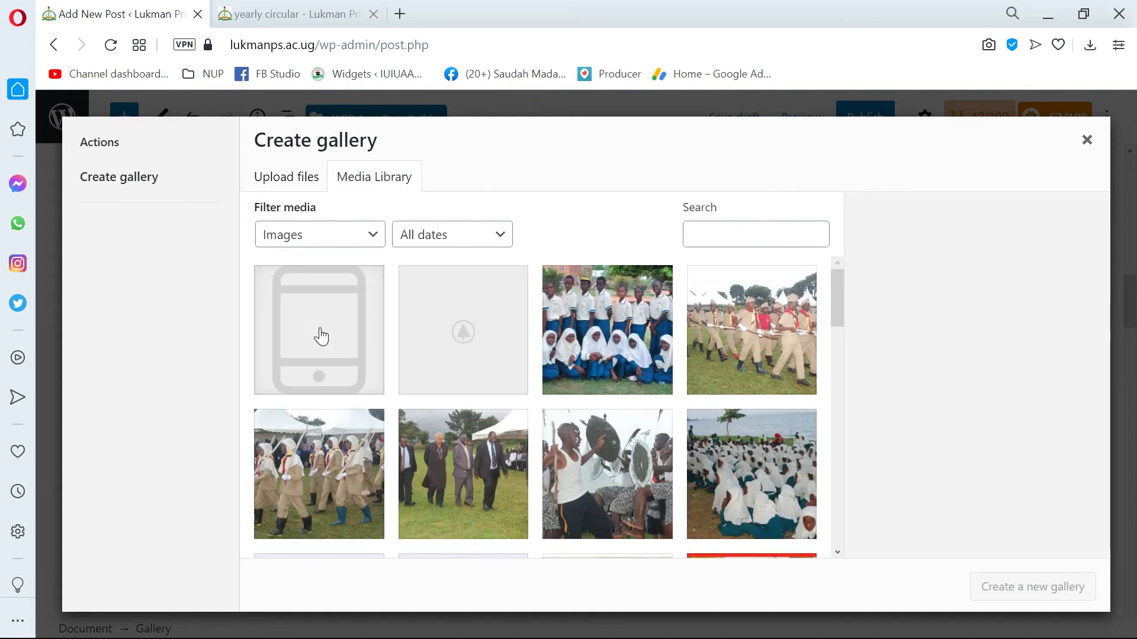
Select five gallery photos: the uniformed pupils group, the marching scouts, lukman-primary-school-masjid.jpg, and two of girls in white headscarves, including MG_1747-min-min-1-scaled.jpg.
click(599, 346)
click(763, 353)
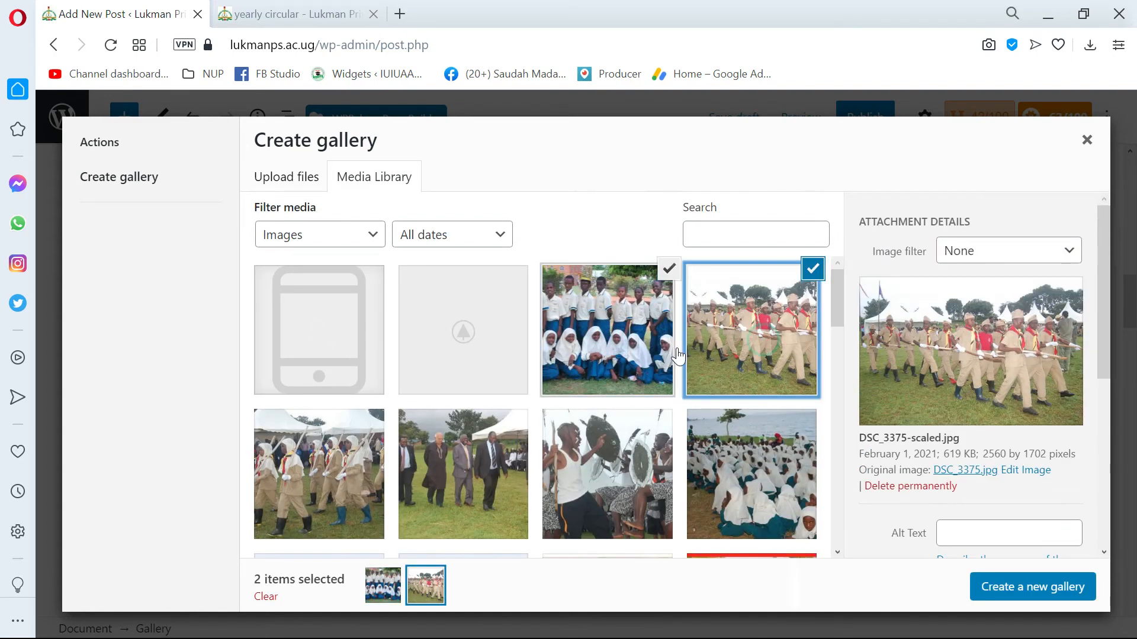
scroll(592, 355, down, 5)
click(464, 358)
scroll(548, 414, down, 3)
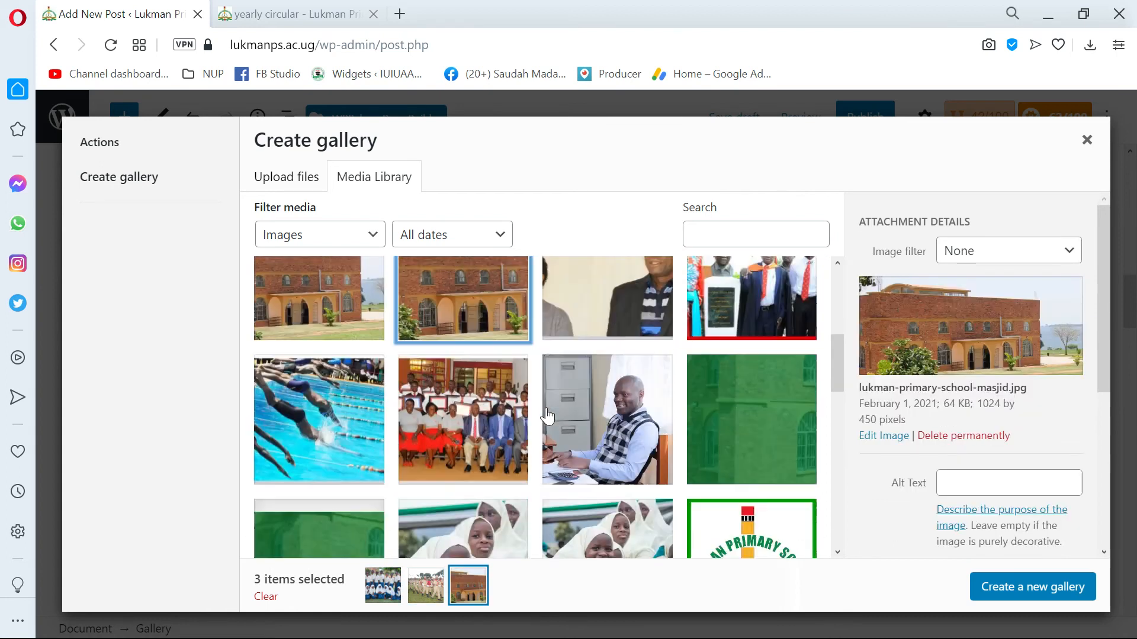
click(456, 414)
scroll(459, 438, down, 3)
click(464, 409)
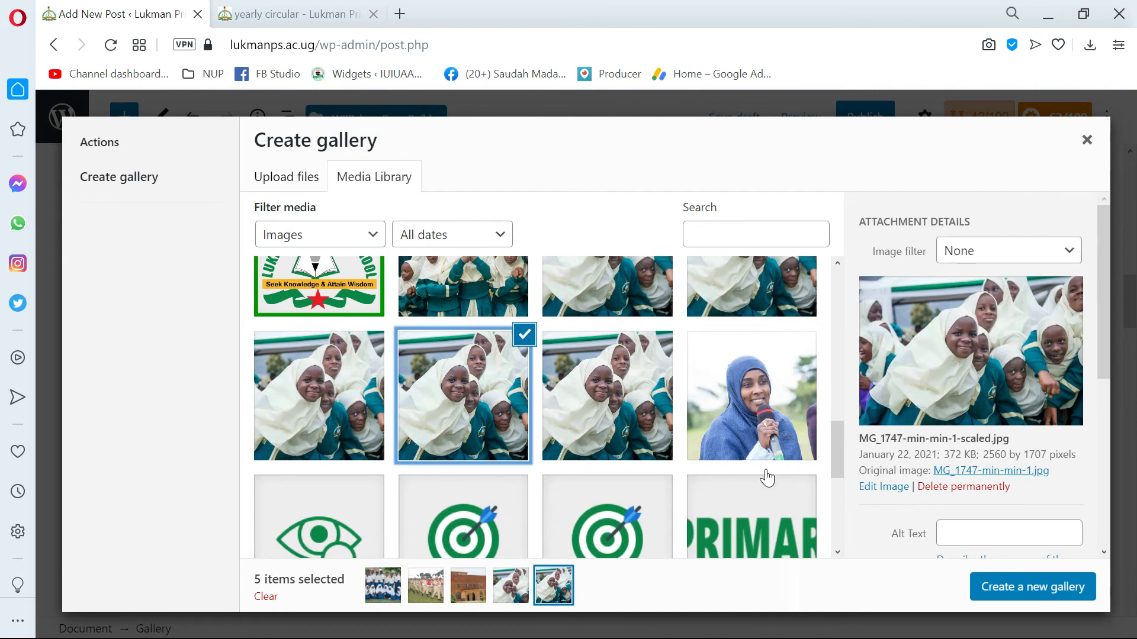
scroll(753, 474, down, 2)
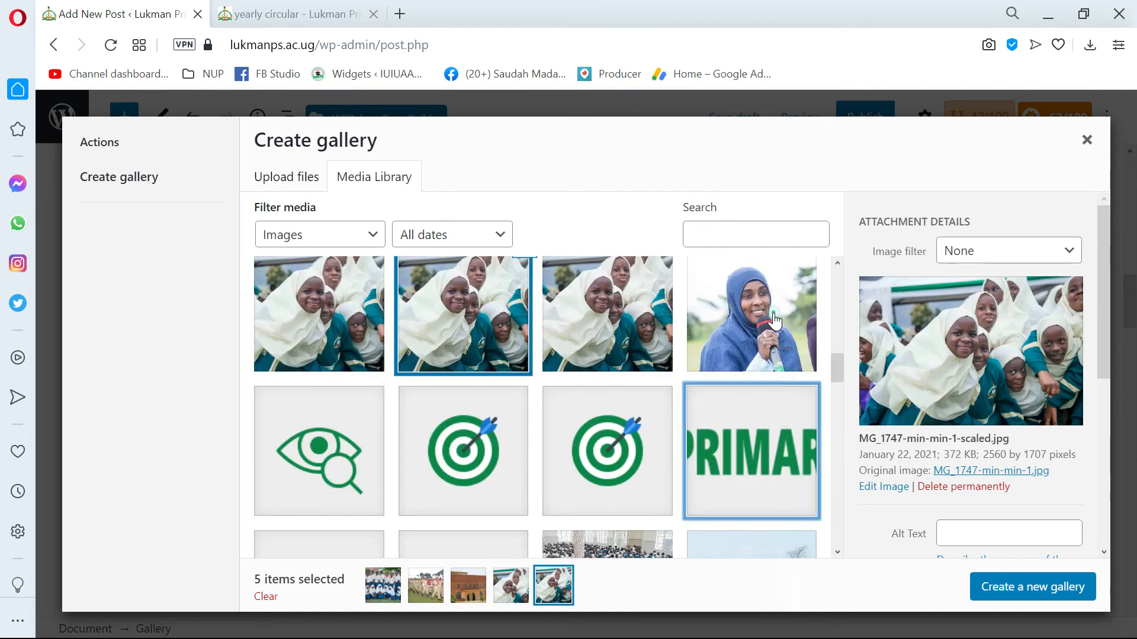
Add 1_head_teacher.jpg to the selection, leave out the horizontal logo, and insert the new gallery into the post.
click(777, 334)
click(777, 438)
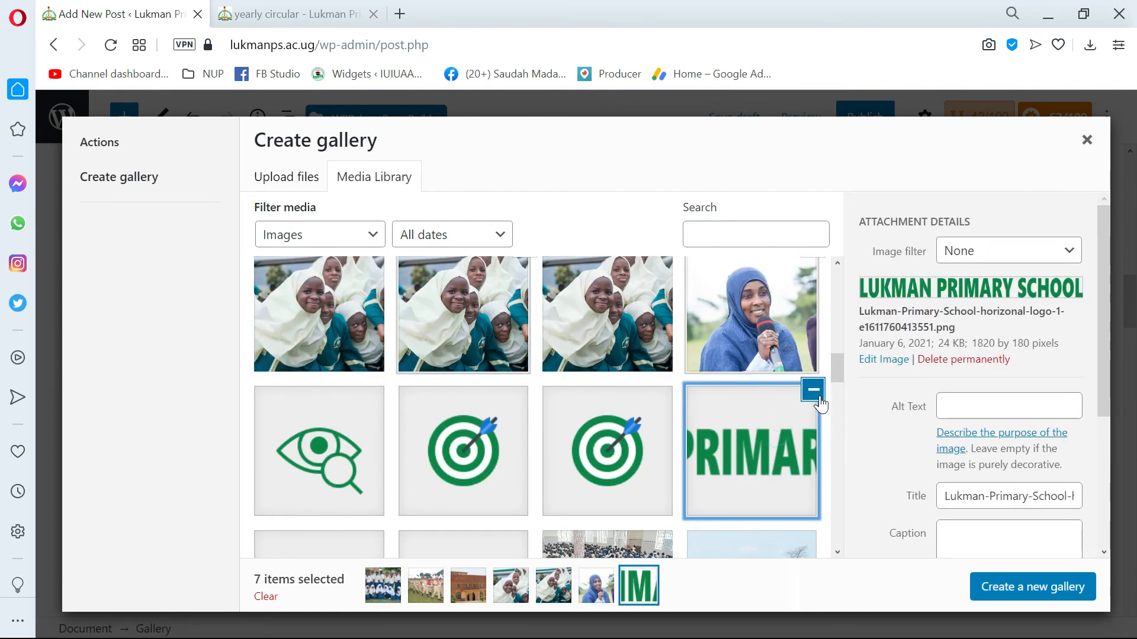
click(814, 390)
scroll(888, 438, down, 3)
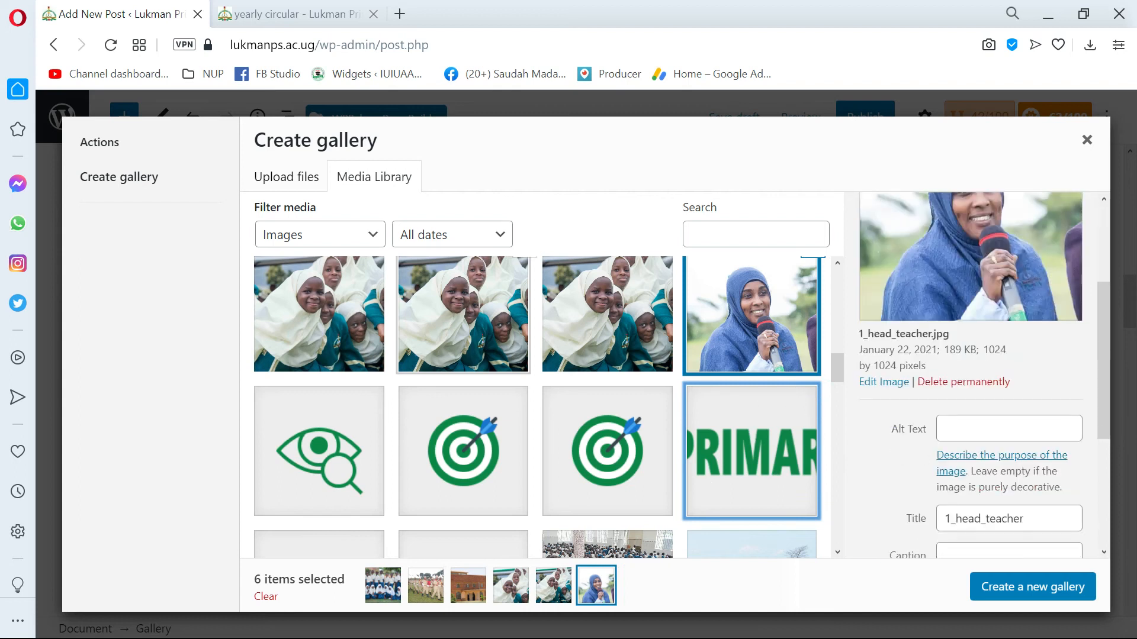
click(1025, 599)
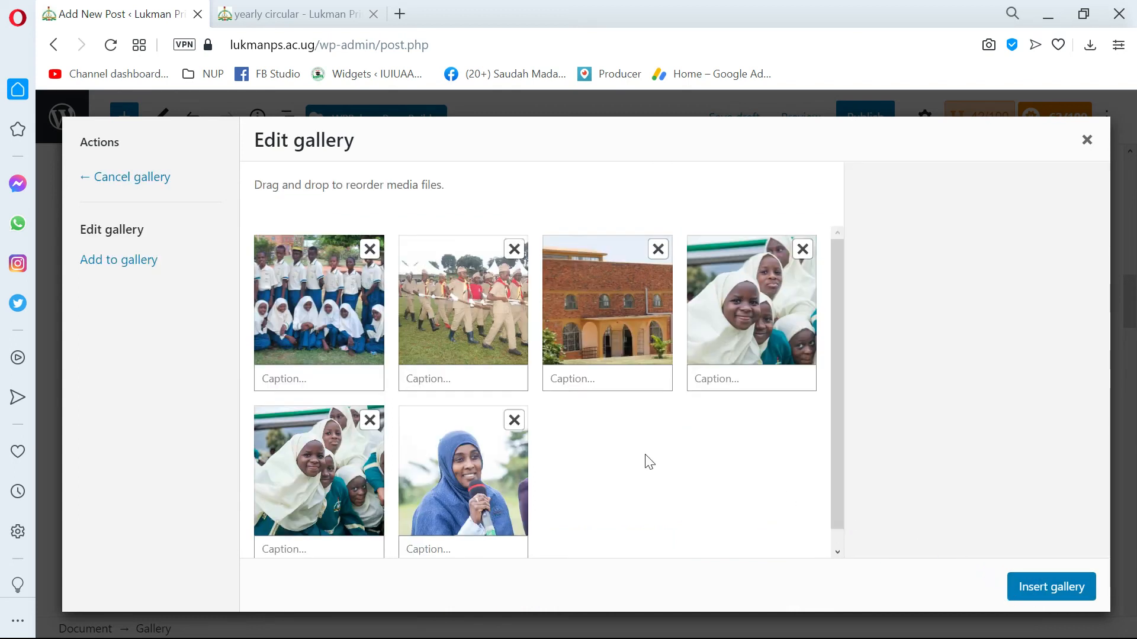
click(1024, 592)
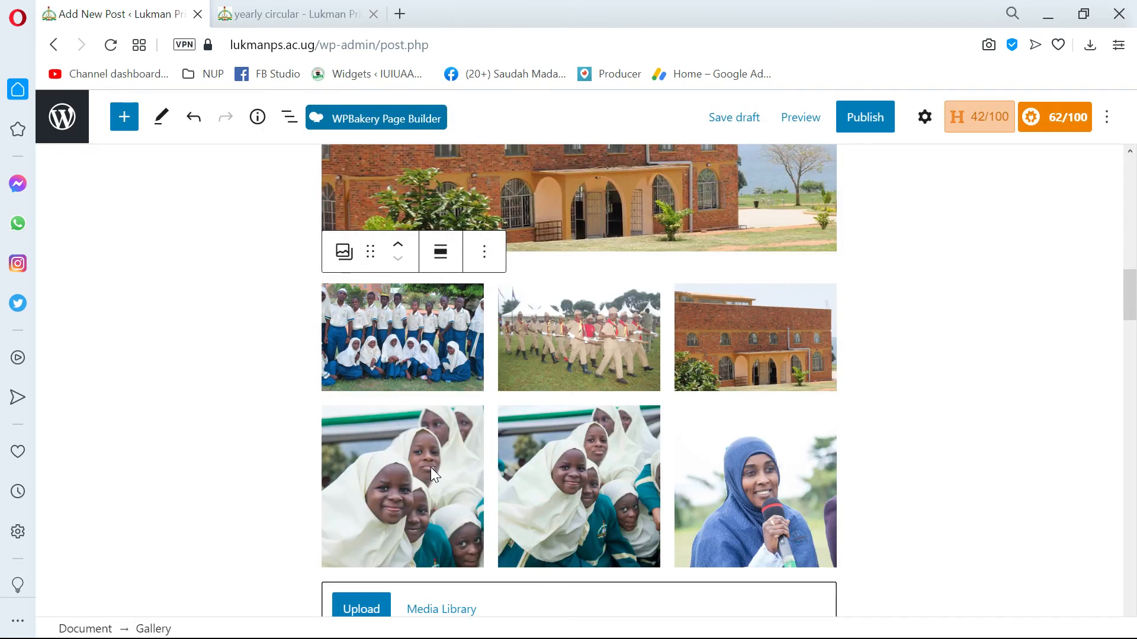
Review the gallery's column and image size settings, keeping 3 columns and the Thumbnail size.
click(925, 117)
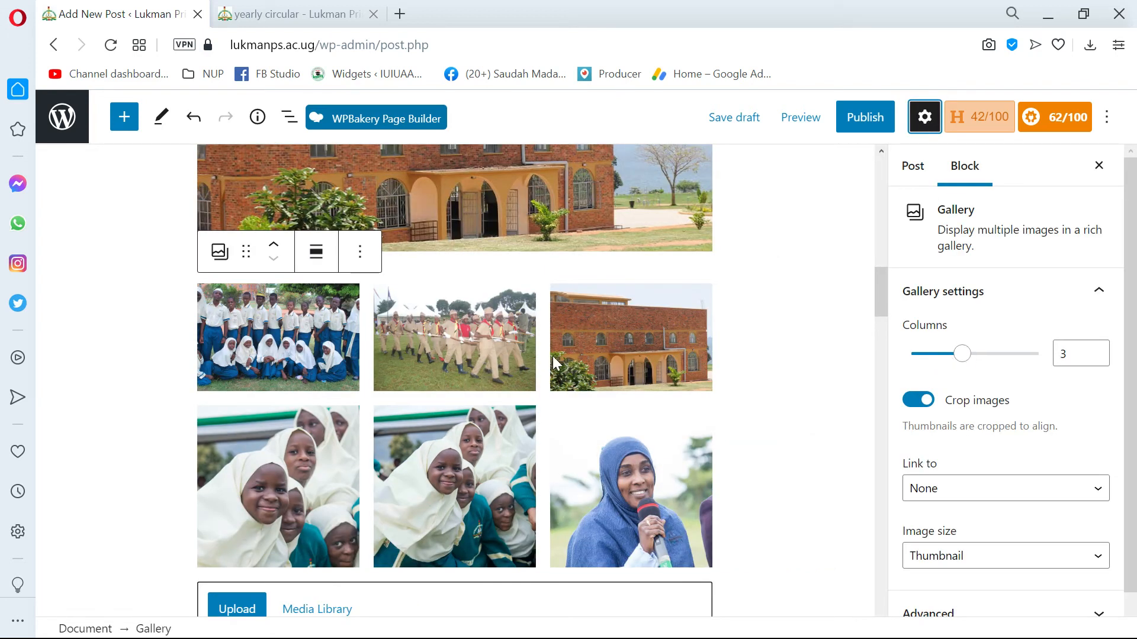
mouse_move(964, 355)
mouse_down()
mouse_move(984, 353)
mouse_move(972, 364)
mouse_up()
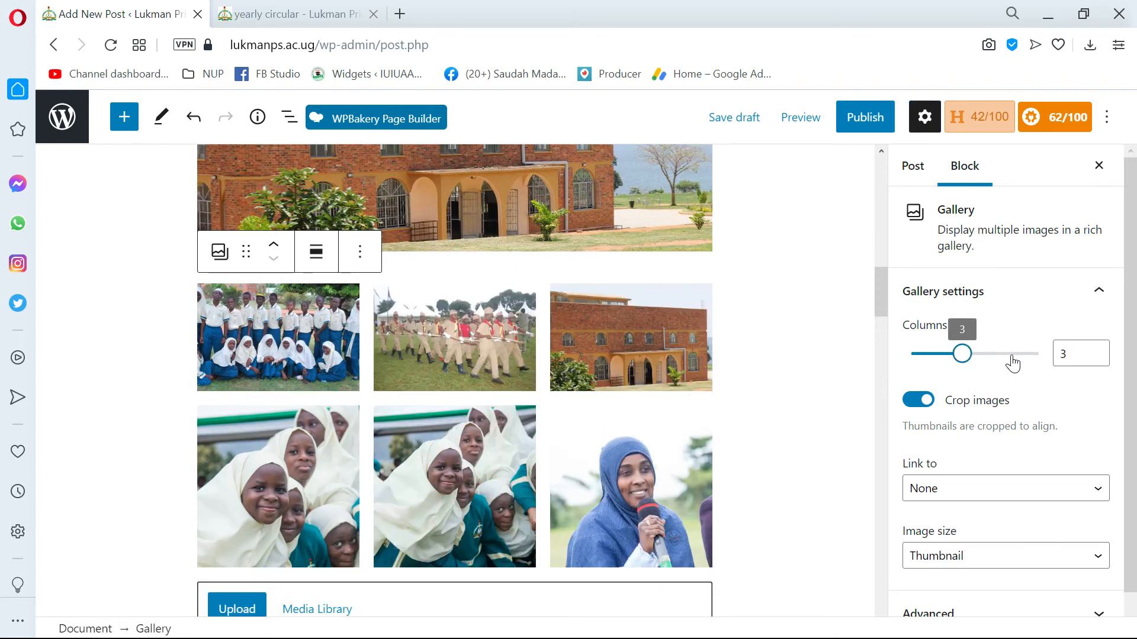
scroll(918, 414, down, 1)
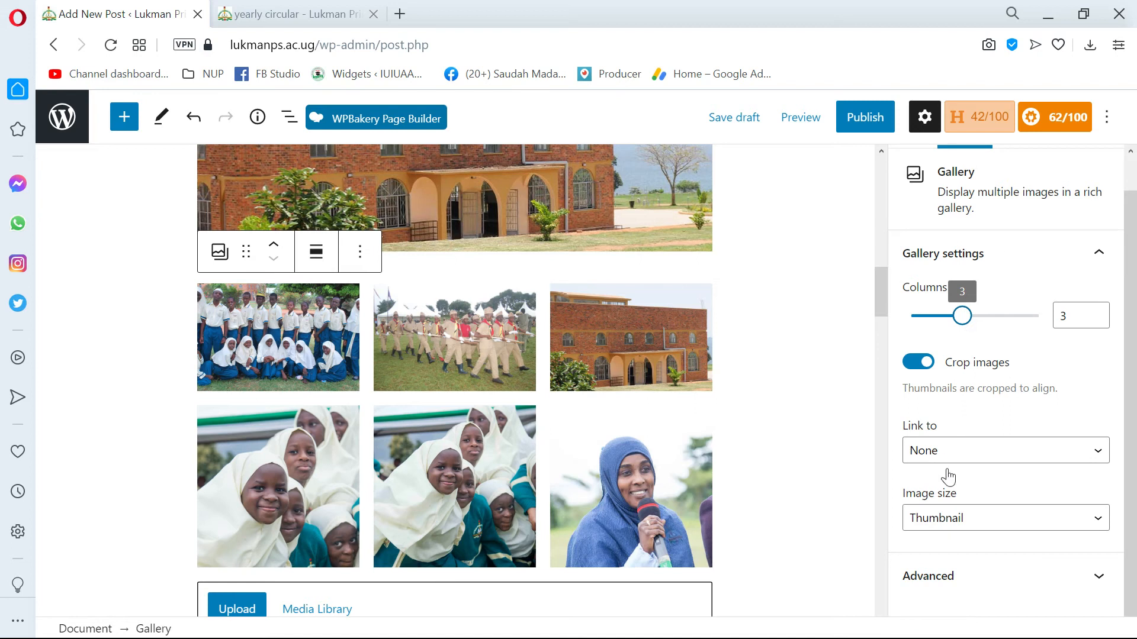
click(971, 525)
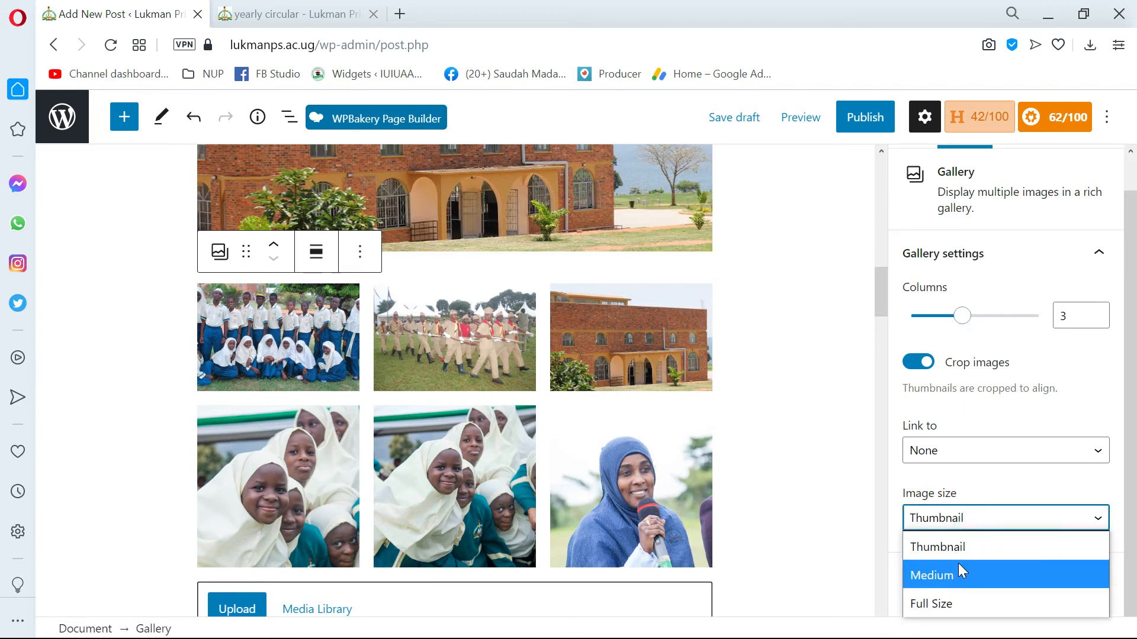
click(995, 547)
scroll(1001, 539, up, 1)
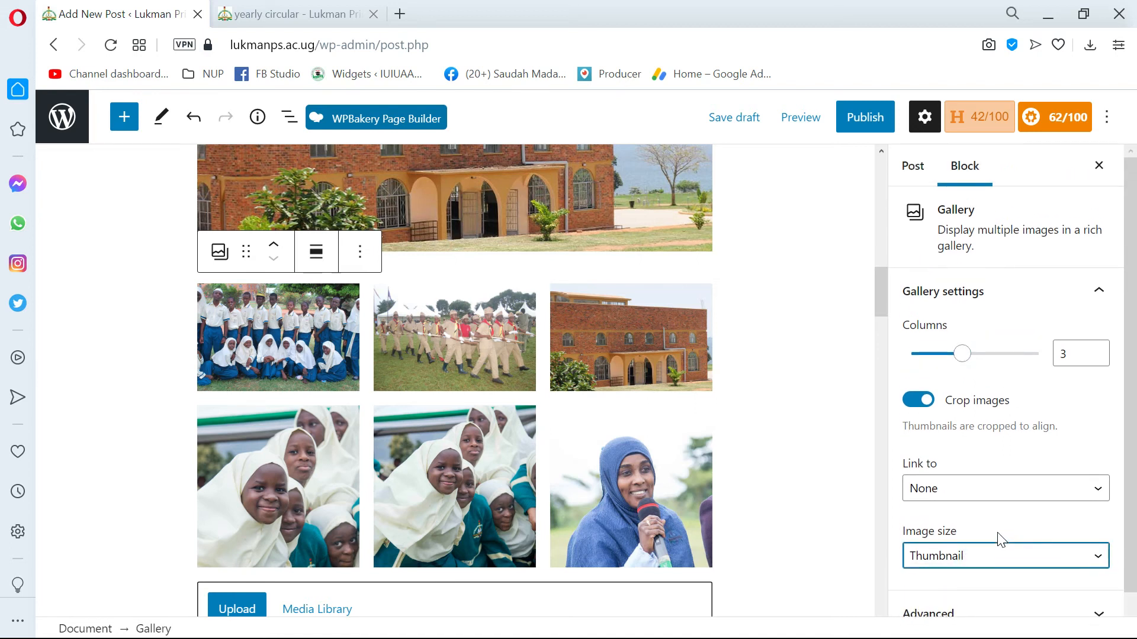
scroll(1001, 544, down, 1)
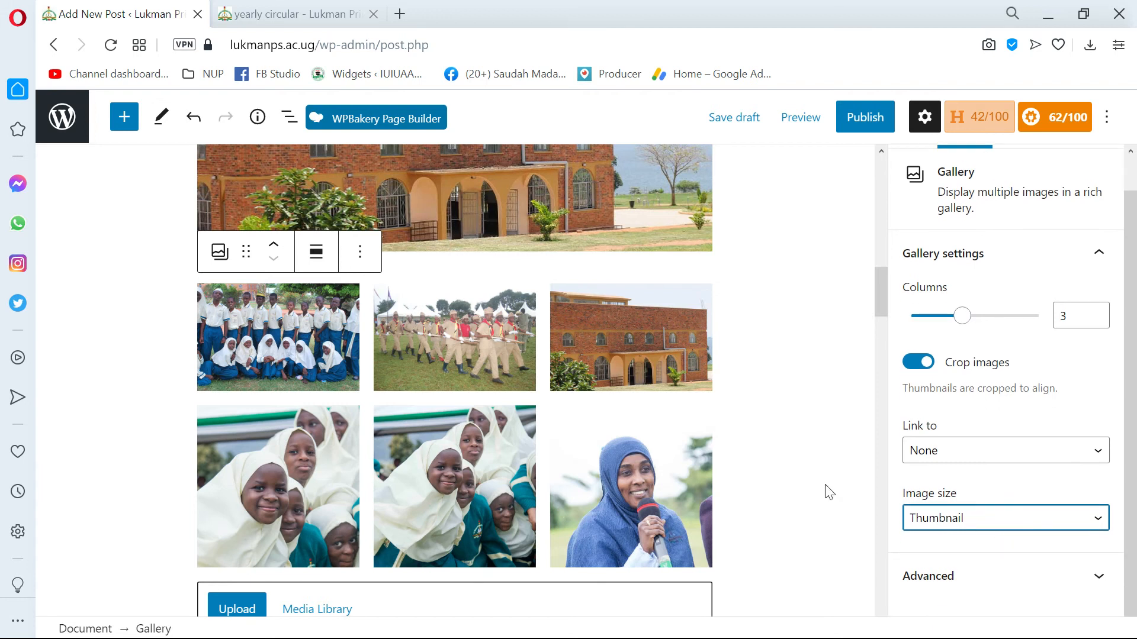
scroll(410, 401, down, 3)
scroll(406, 386, up, 4)
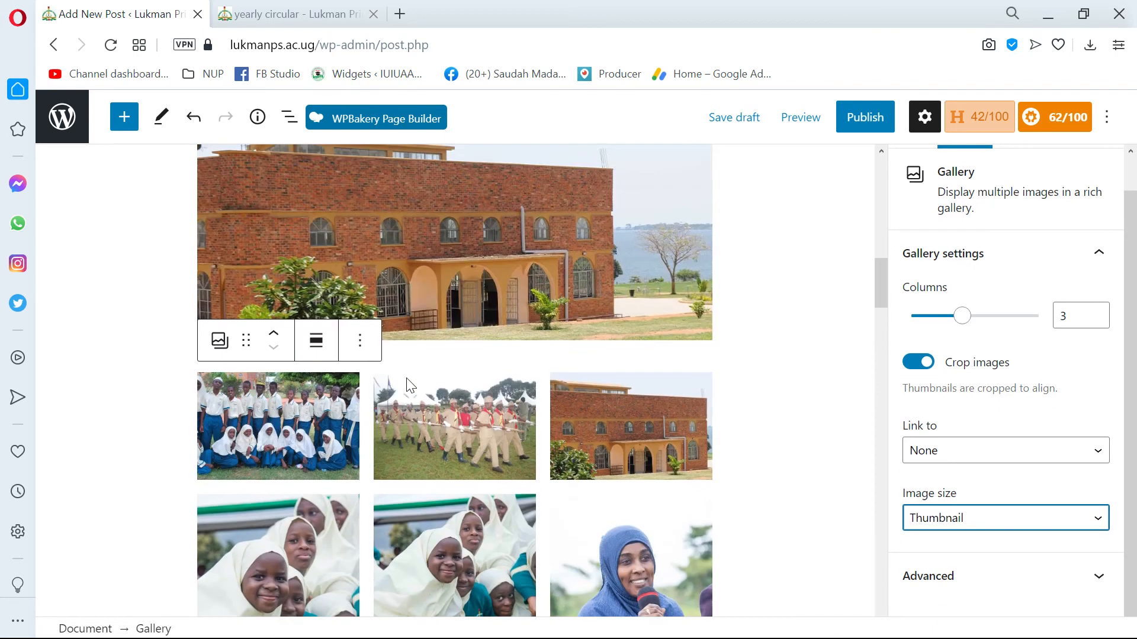
scroll(399, 383, down, 2)
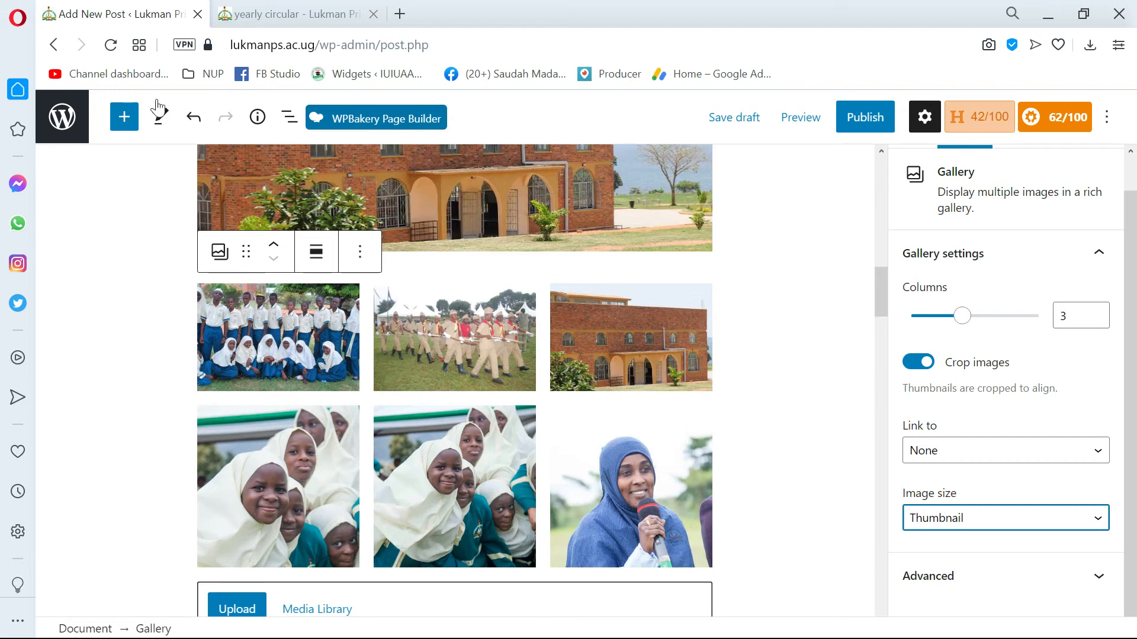
Insert a File block below the gallery and open the media library for it.
click(125, 120)
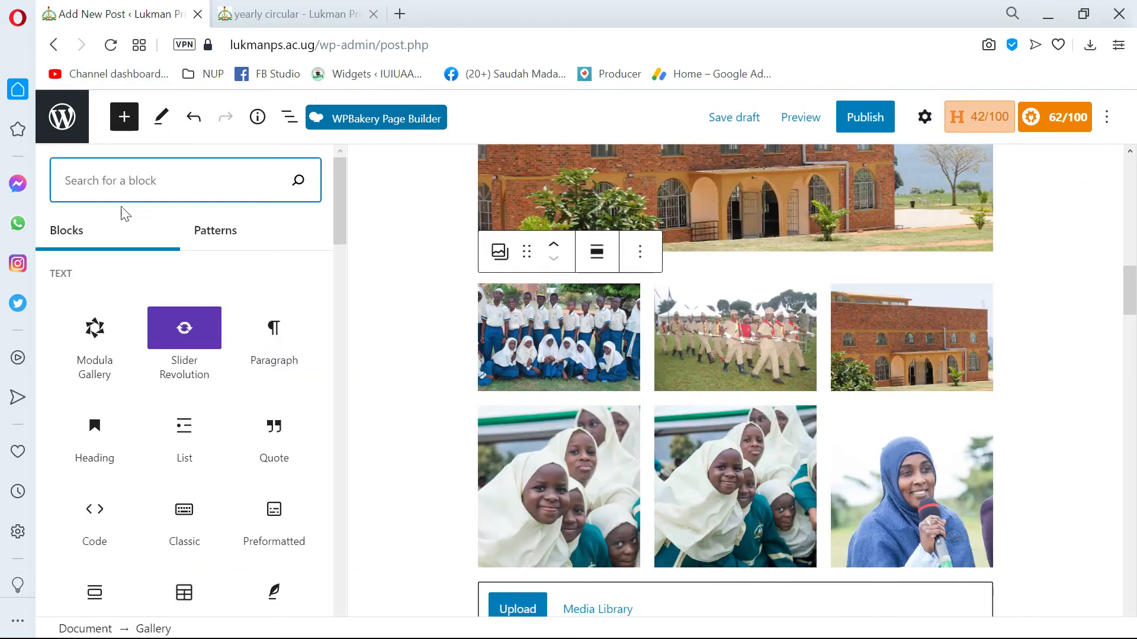
scroll(243, 385, down, 5)
scroll(219, 388, down, 3)
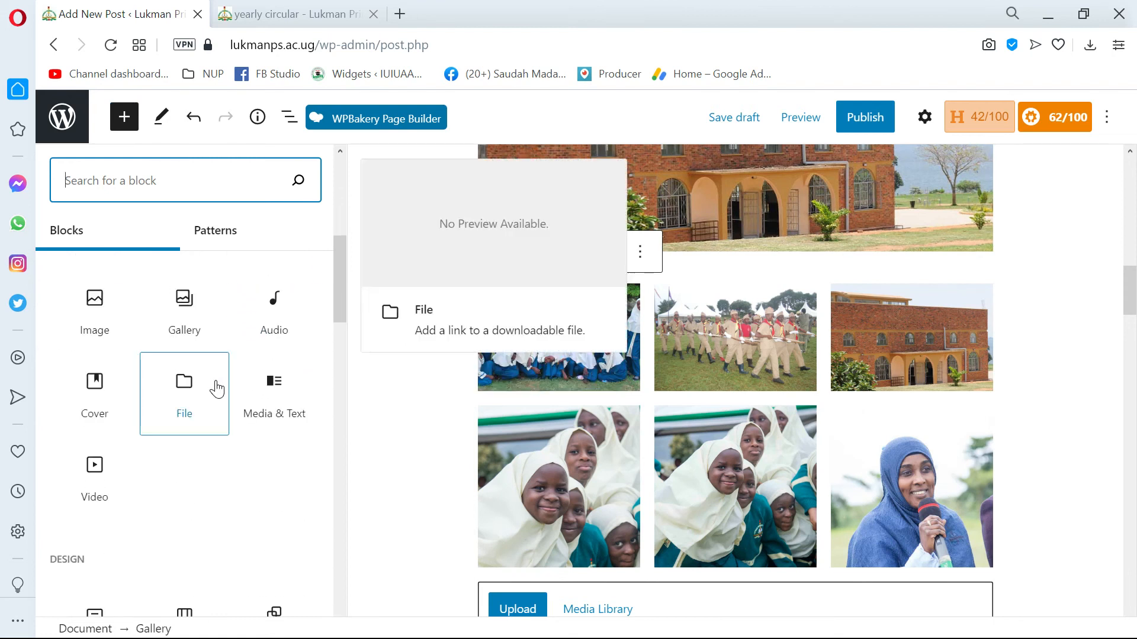
scroll(187, 388, up, 2)
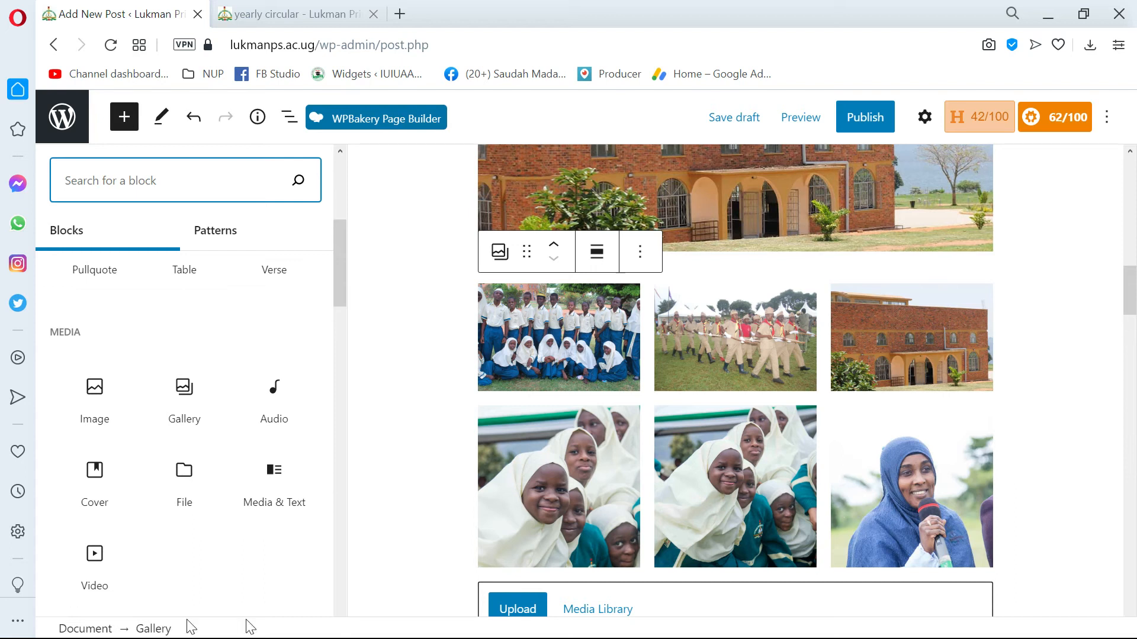
click(193, 487)
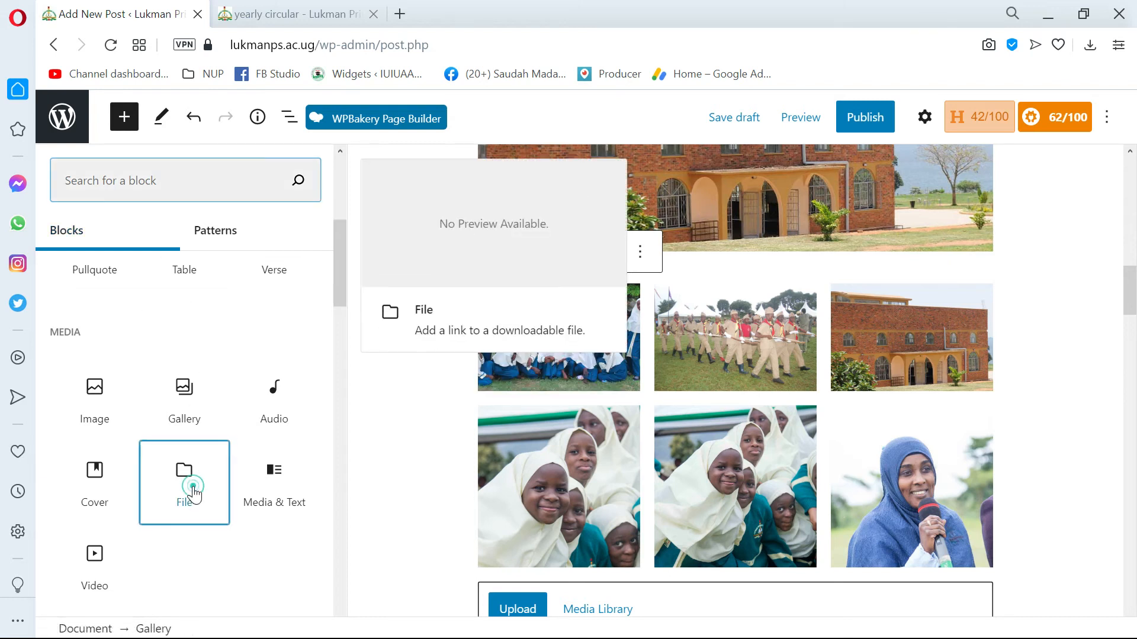
scroll(439, 519, down, 2)
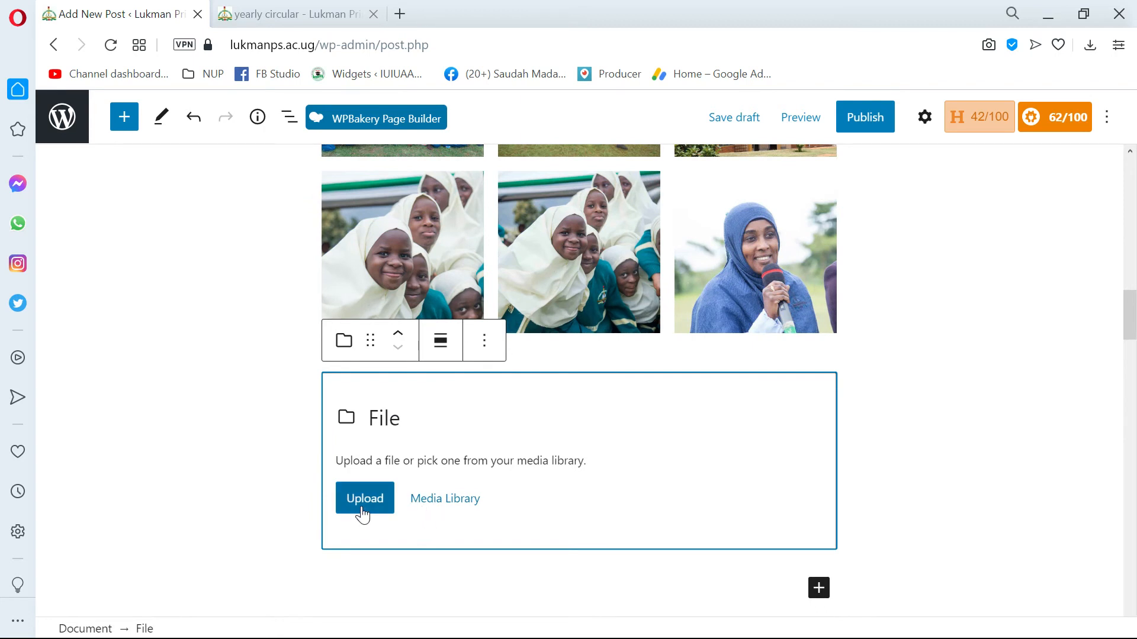
click(435, 506)
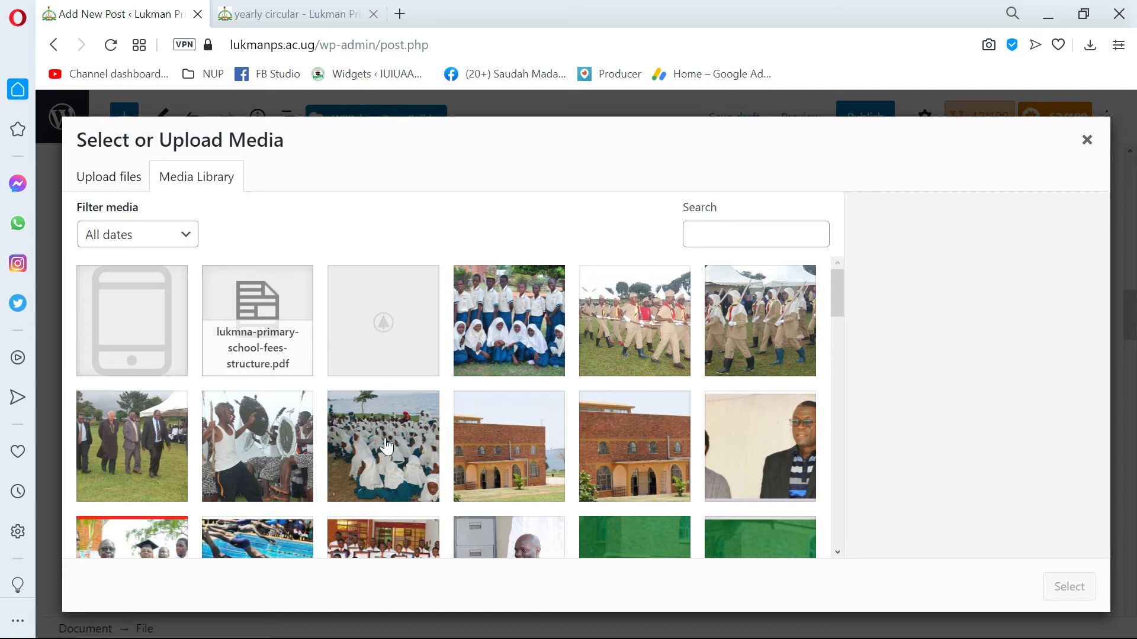
Switch to the File Explorer window showing the Recent folder.
key(alt+Tab)
key(alt+Tab)
key(alt+Tab)
key(alt+Tab)
key(alt+Tab)
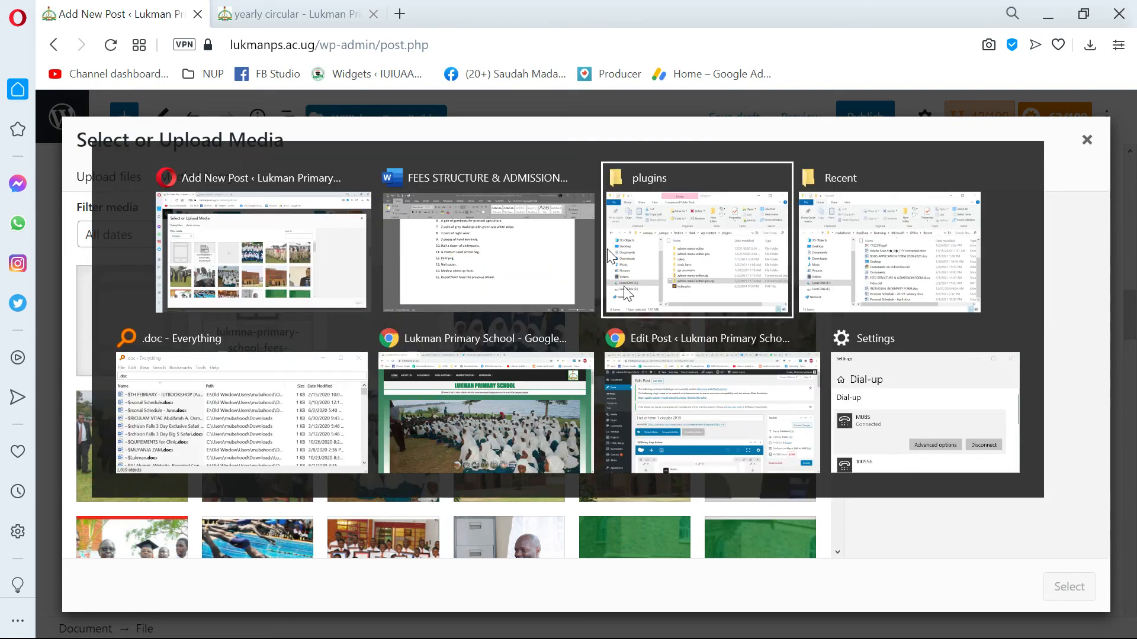
key(alt+Tab)
key(alt+Tab)
key(alt+Tab)
key(alt+Tab)
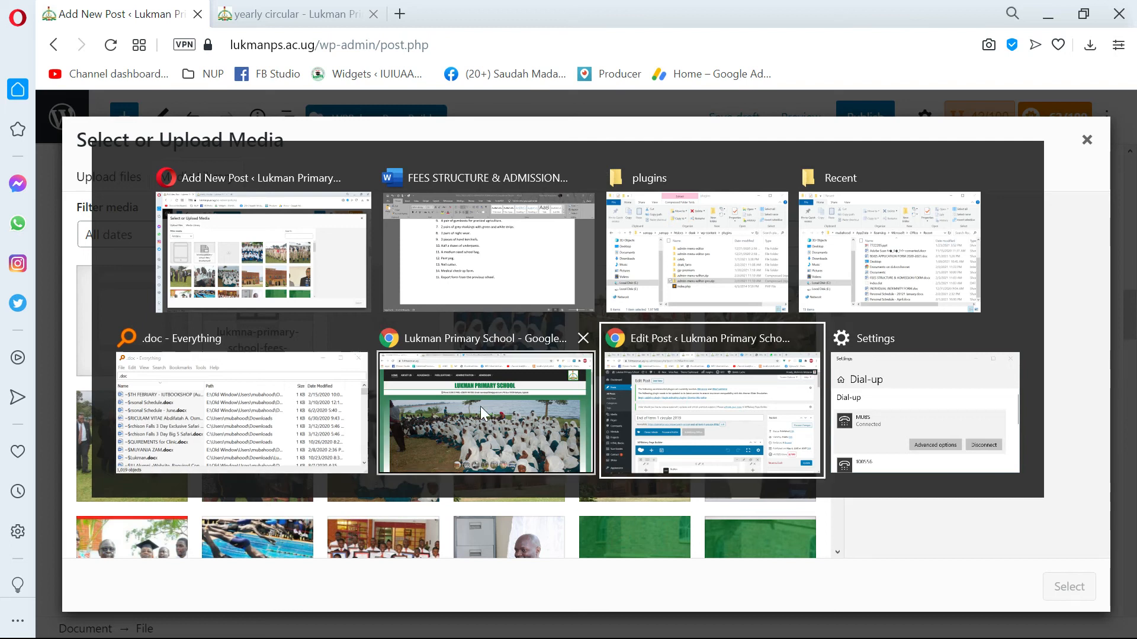
click(901, 261)
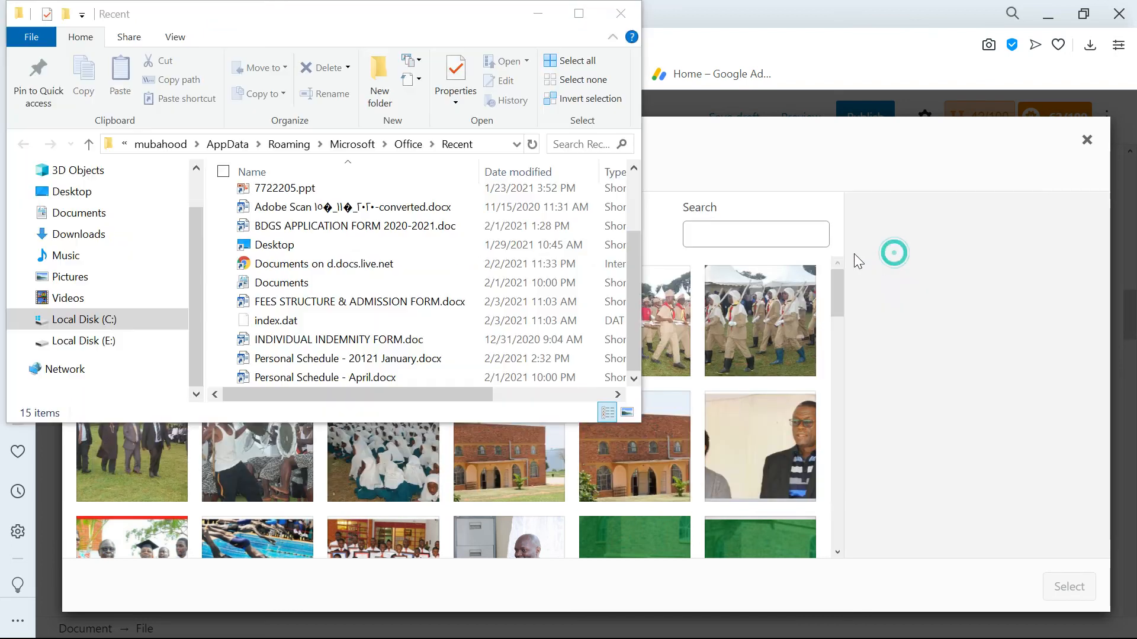
Find FEES STRUCTURE & ADMISSION FORM.docx among the recent items and open its file location.
scroll(273, 204, up, 1)
scroll(272, 204, down, 1)
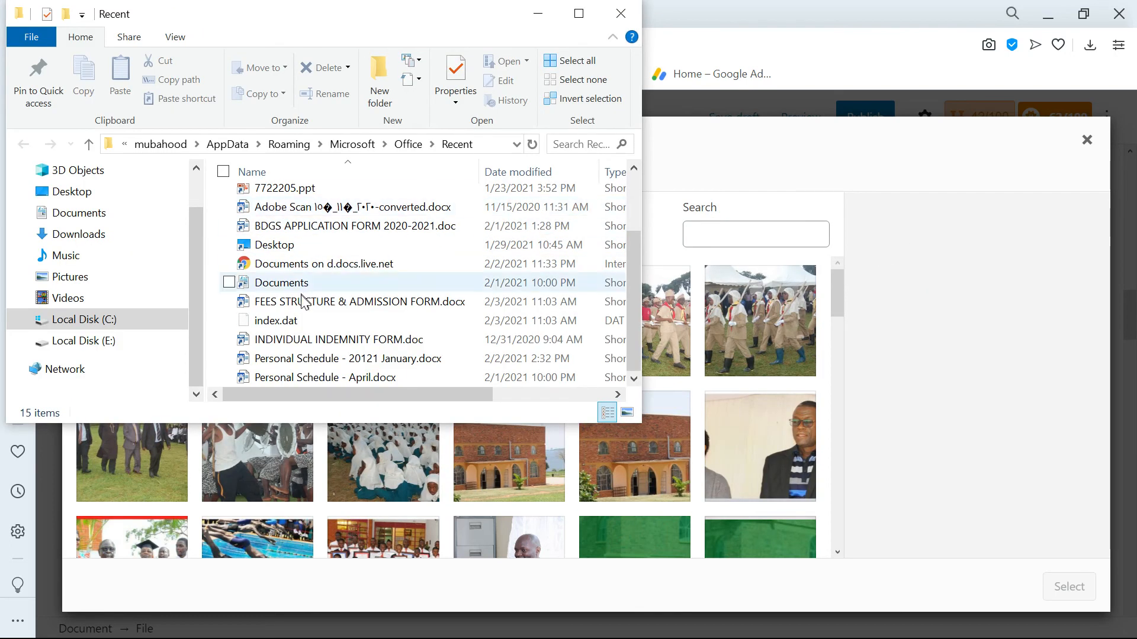
scroll(309, 337, up, 2)
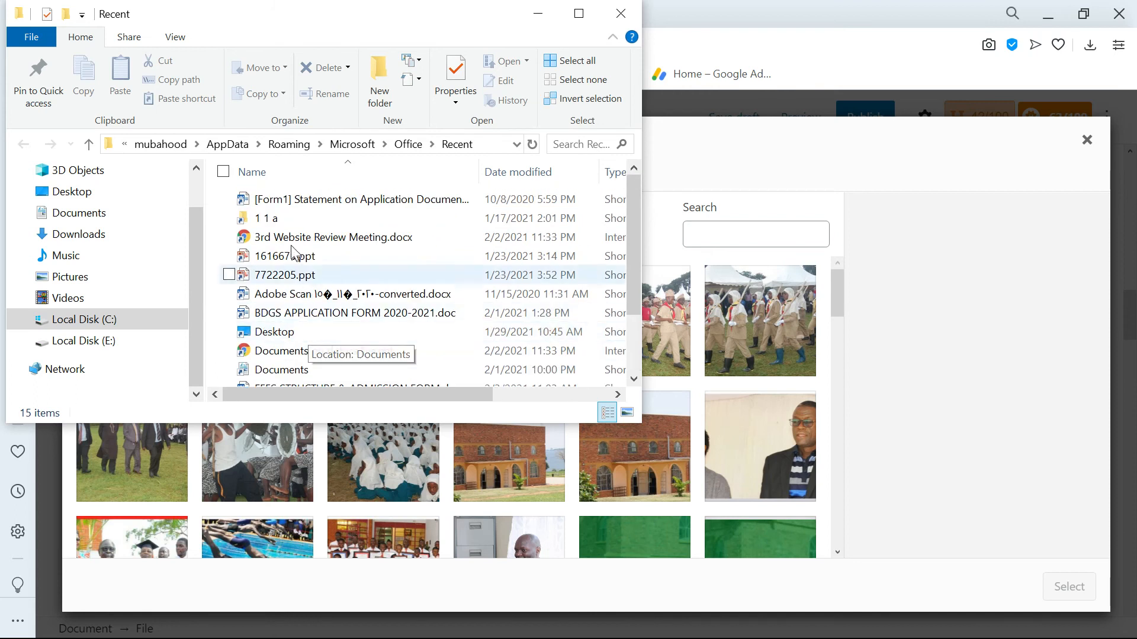
click(290, 200)
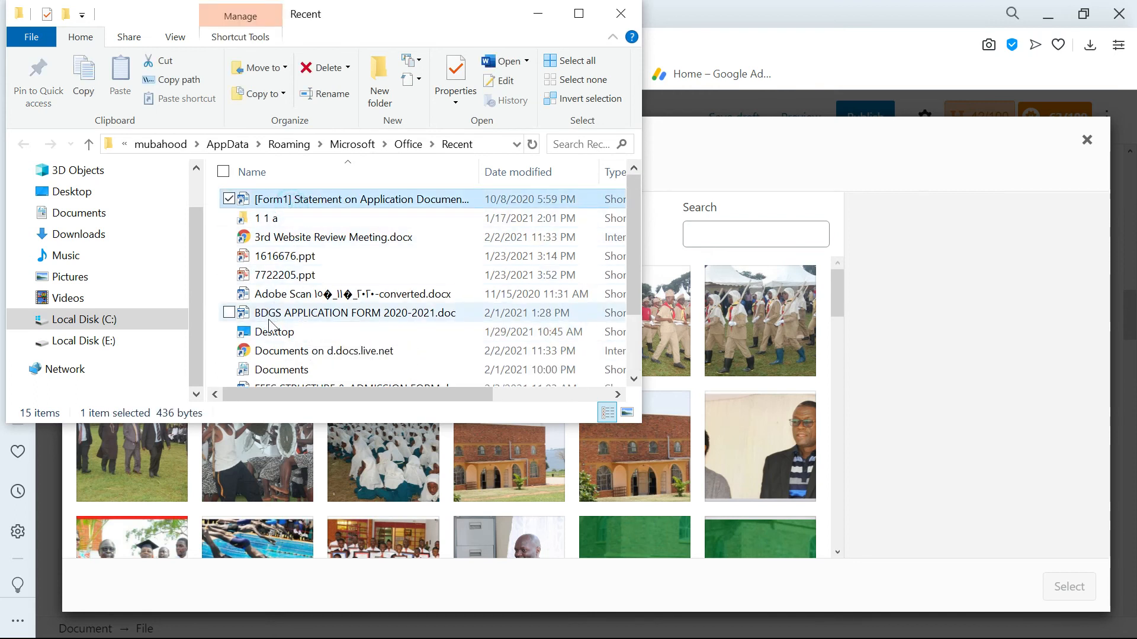
scroll(293, 334, down, 2)
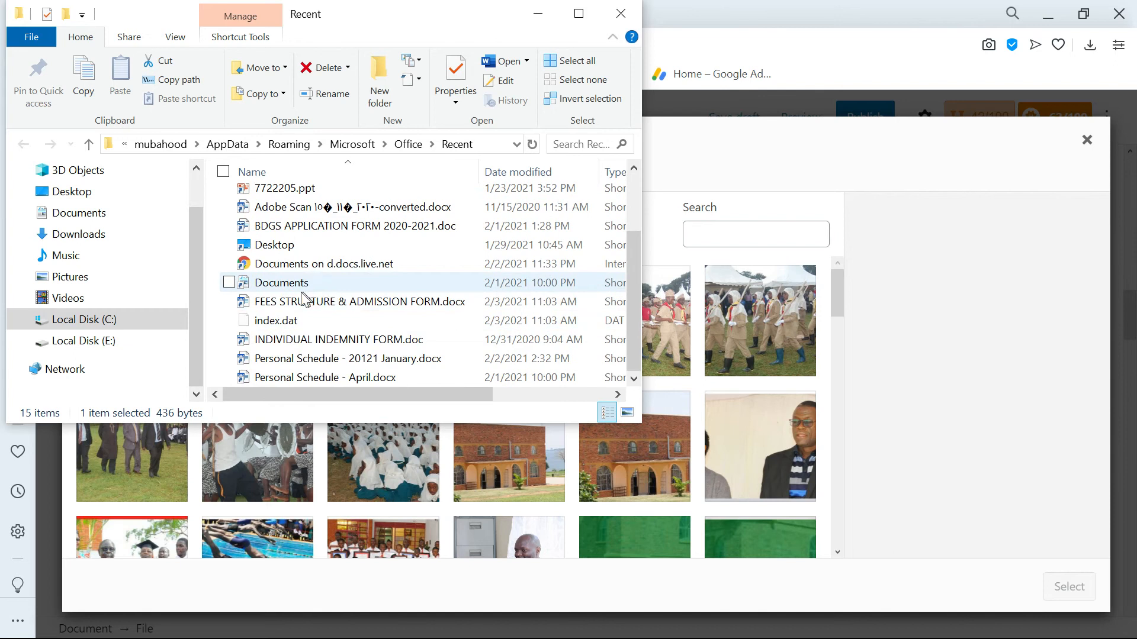
double_click(293, 303)
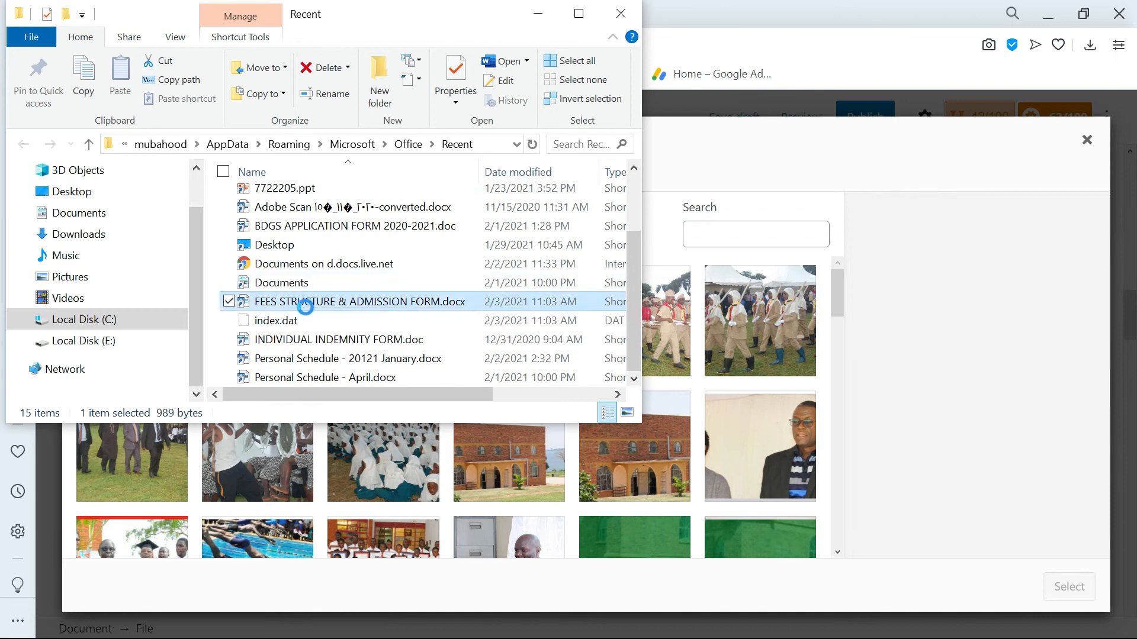
right_click(305, 307)
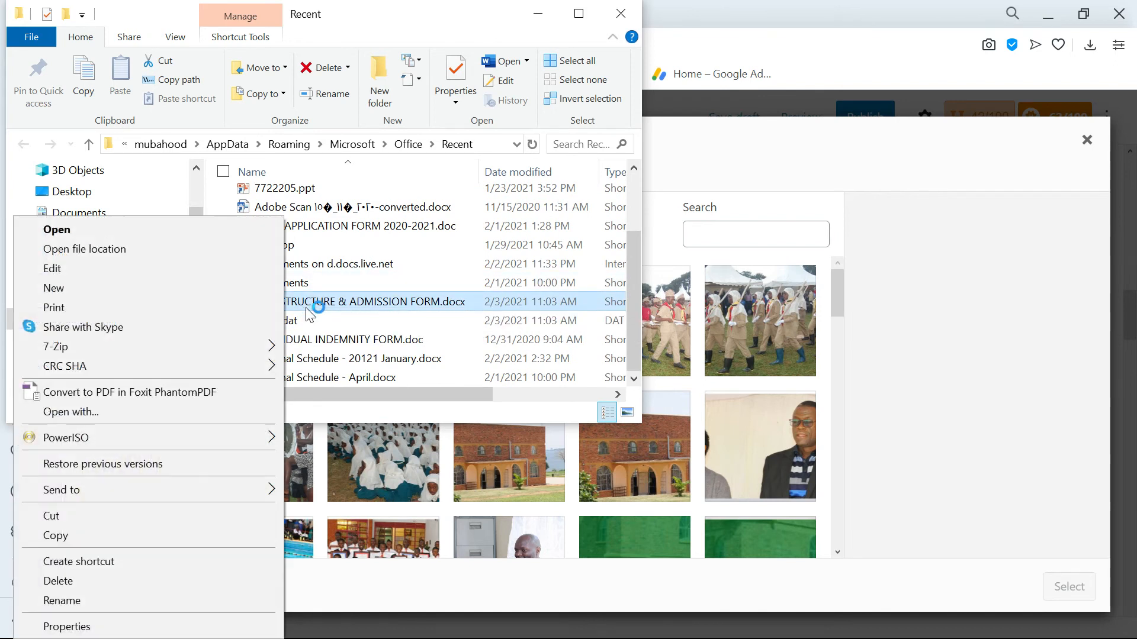
click(83, 250)
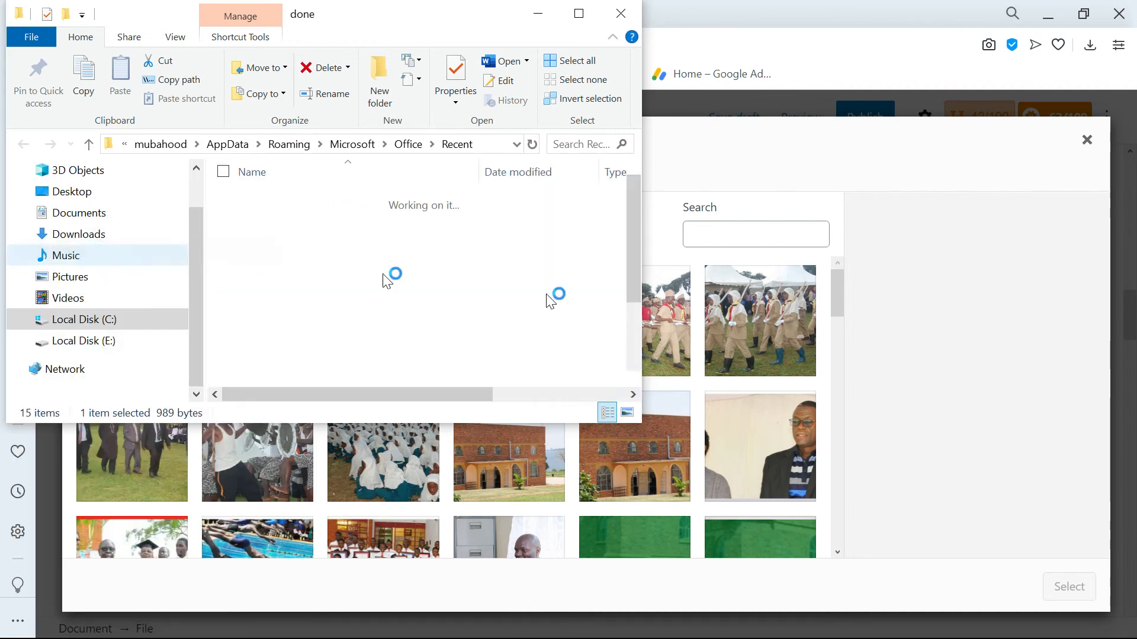
Select FEES STRUCTURE & ADMISSION FORM.docx in the done folder.
scroll(374, 305, down, 2)
scroll(375, 303, up, 1)
scroll(377, 308, up, 1)
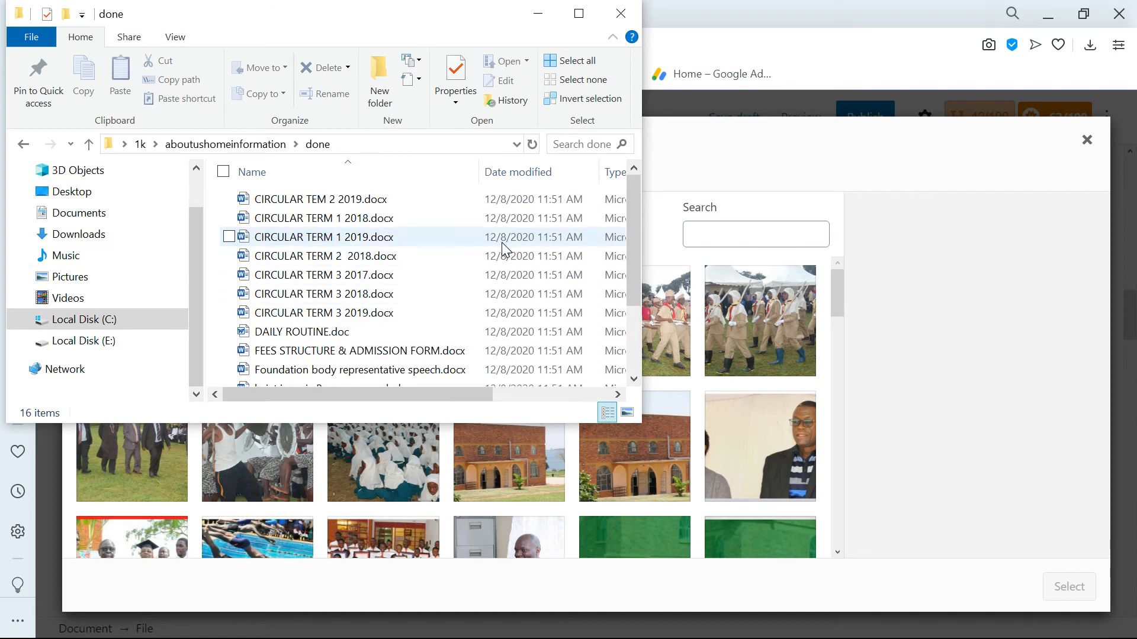
key(Down)
key(Down)
key(Up)
key(Up)
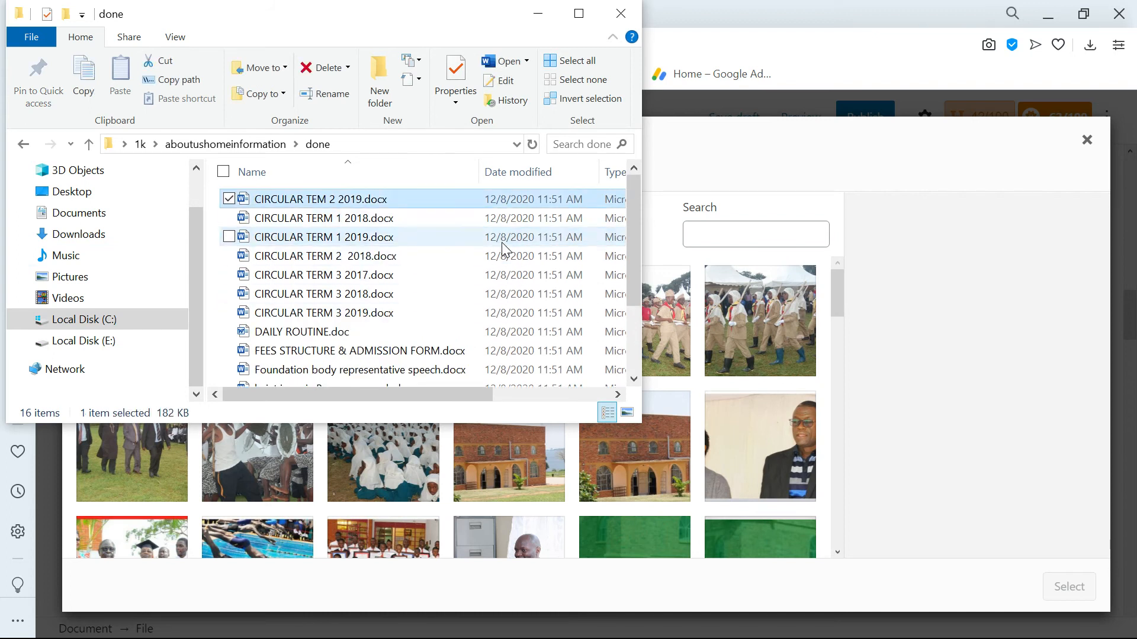
click(414, 353)
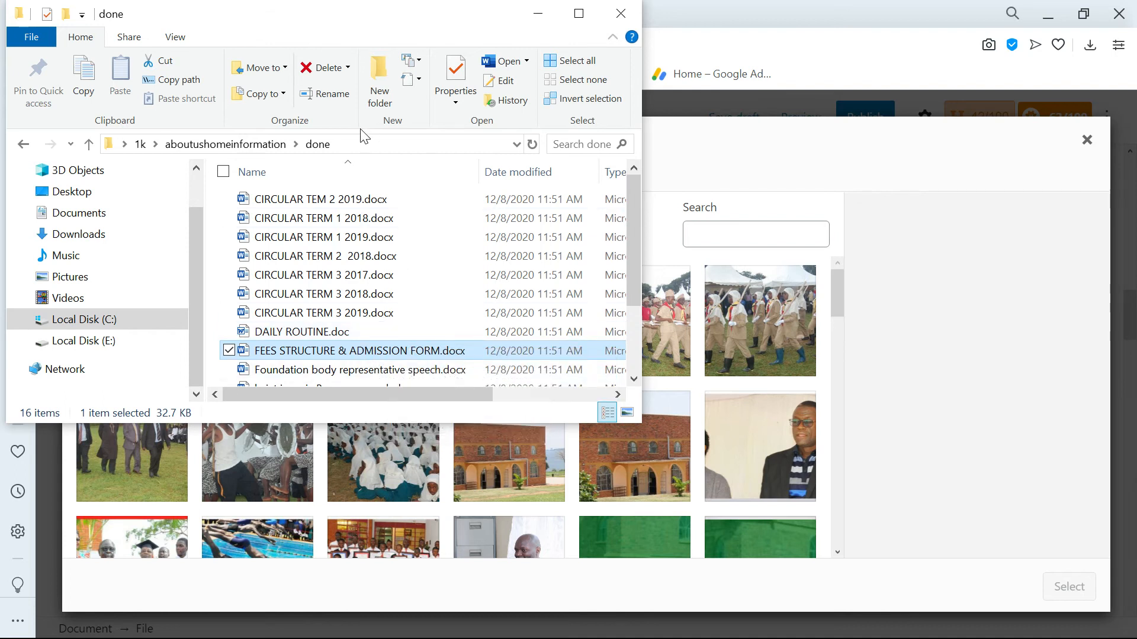
Move the File Explorer window aside and upload FEES STRUCTURE & ADMISSION FORM.docx through the media dialog.
drag(296, 25, 809, 169)
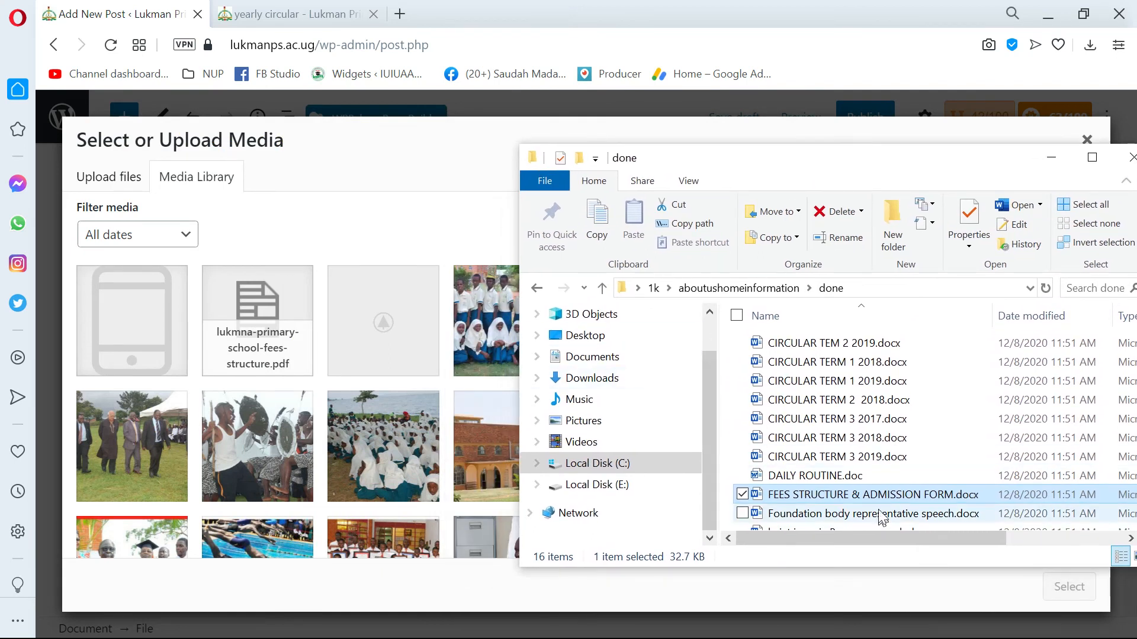
drag(879, 495, 805, 496)
scroll(808, 495, down, 2)
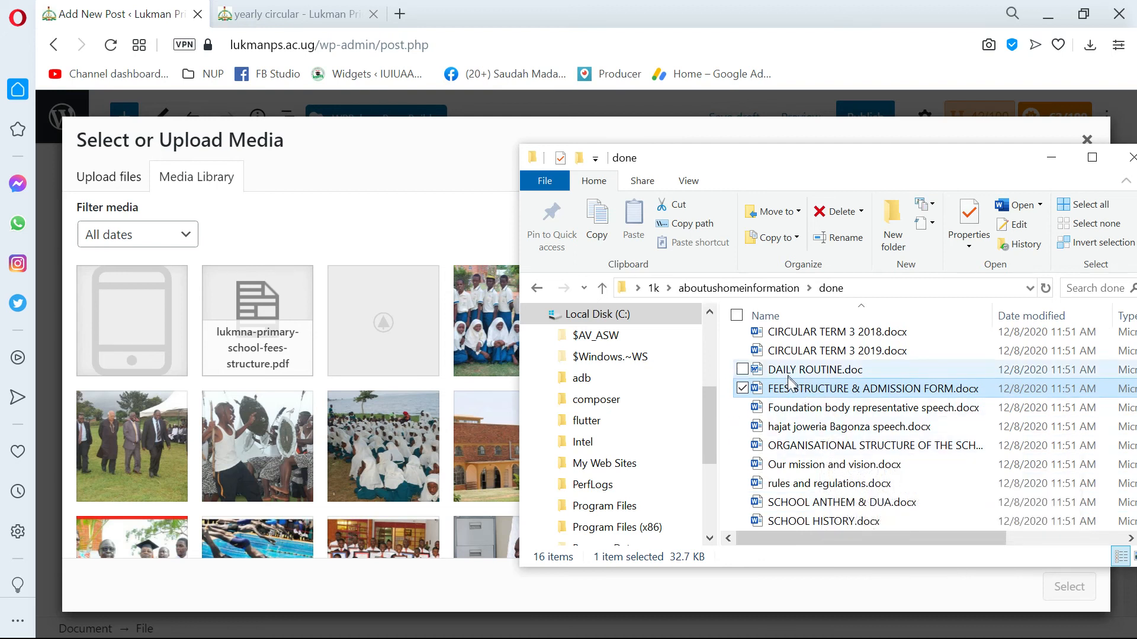
drag(414, 408, 374, 418)
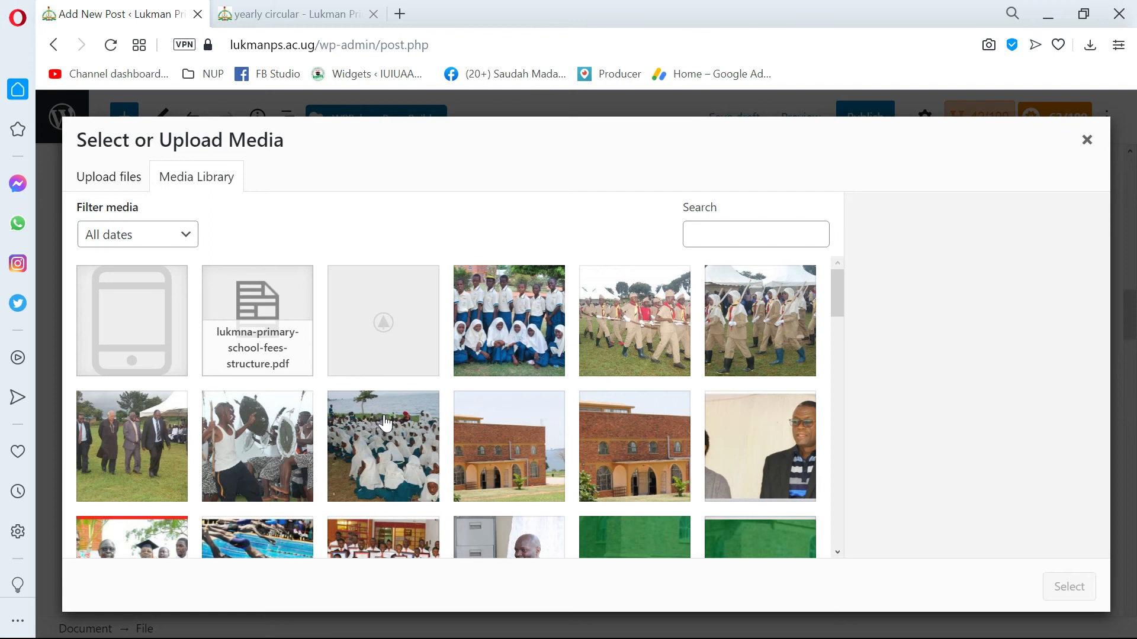
click(135, 181)
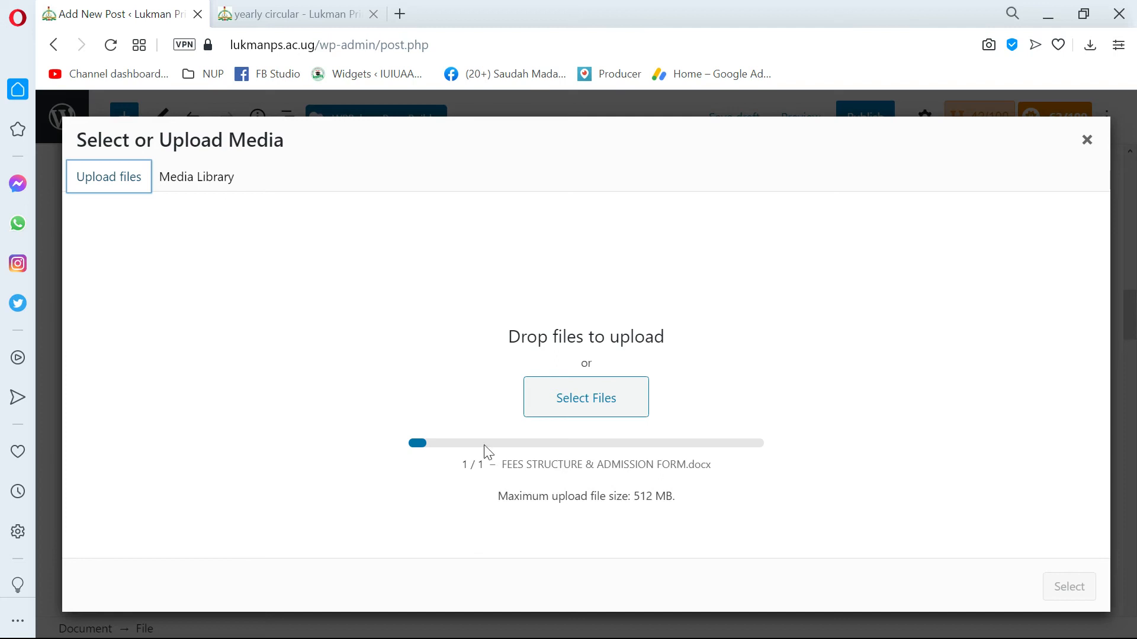
Return to the media library, select lukmna-primary-school-fees-structure.pdf and review its title, caption, description and file URL.
click(207, 199)
click(209, 183)
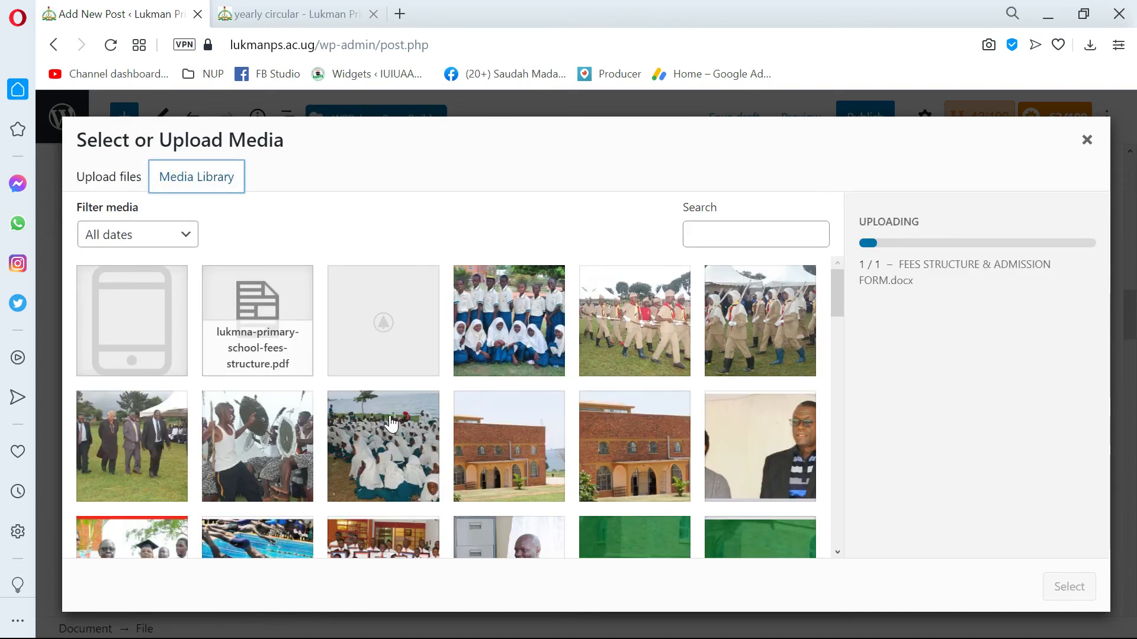
click(261, 330)
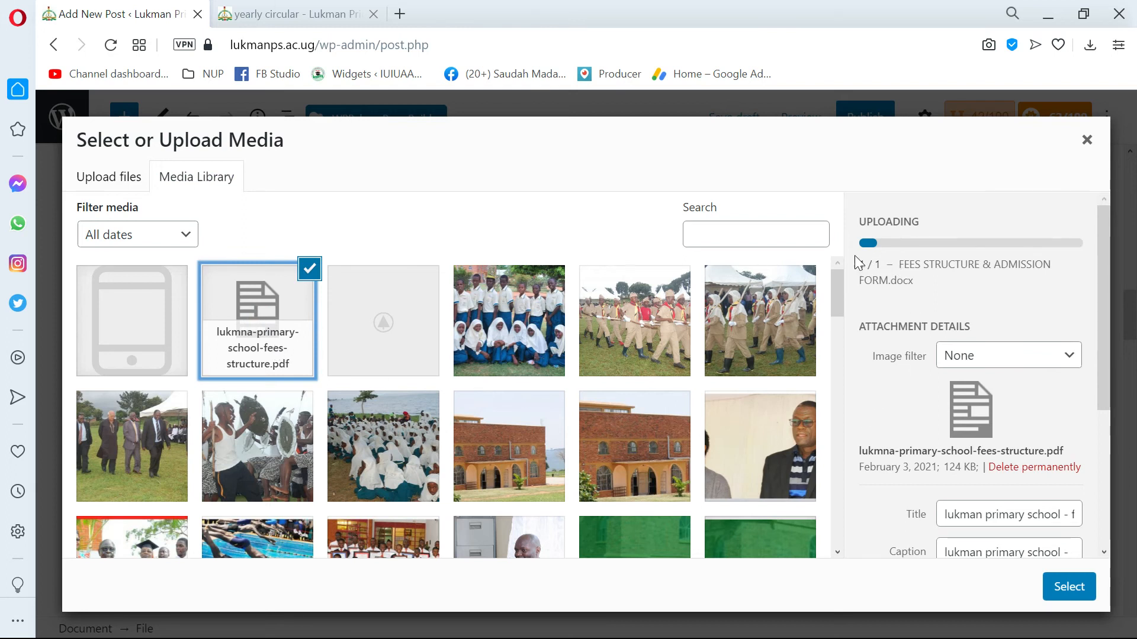
scroll(857, 264, down, 2)
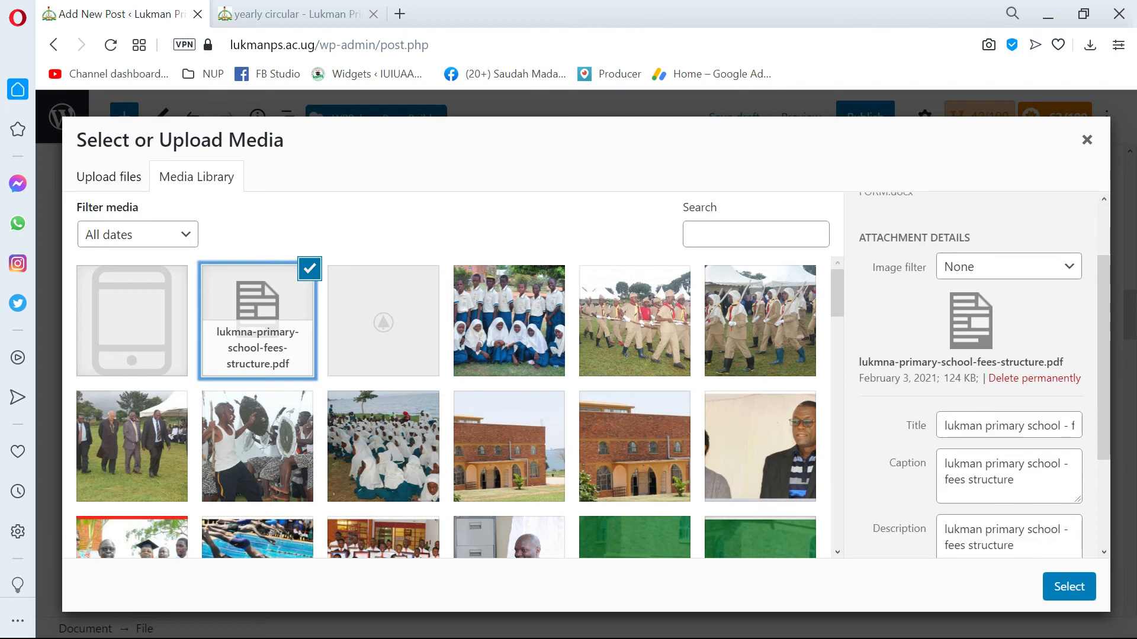
scroll(971, 373, down, 2)
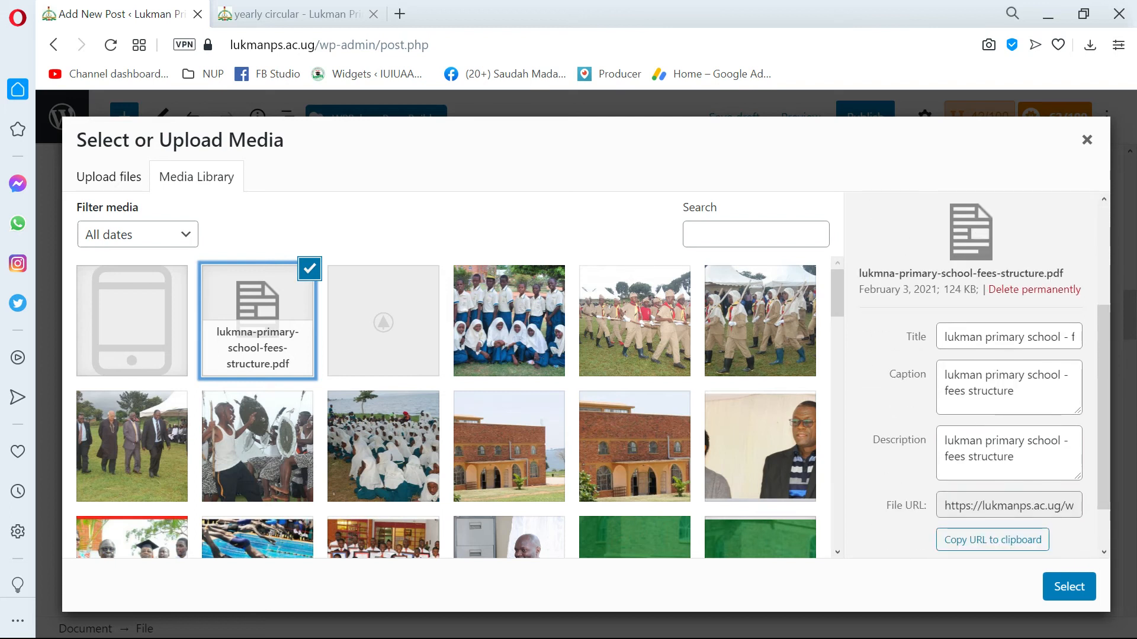
scroll(974, 358, down, 2)
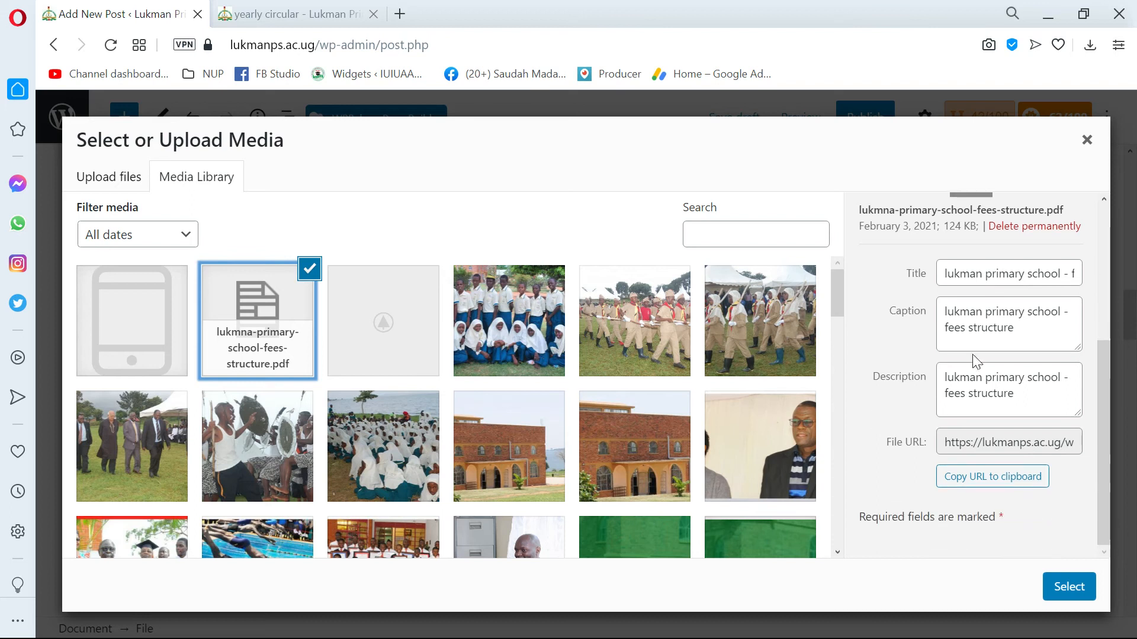
Look through the rest of the media library and insert the selected fees structure PDF into the File block.
scroll(670, 444, down, 1)
scroll(671, 444, down, 15)
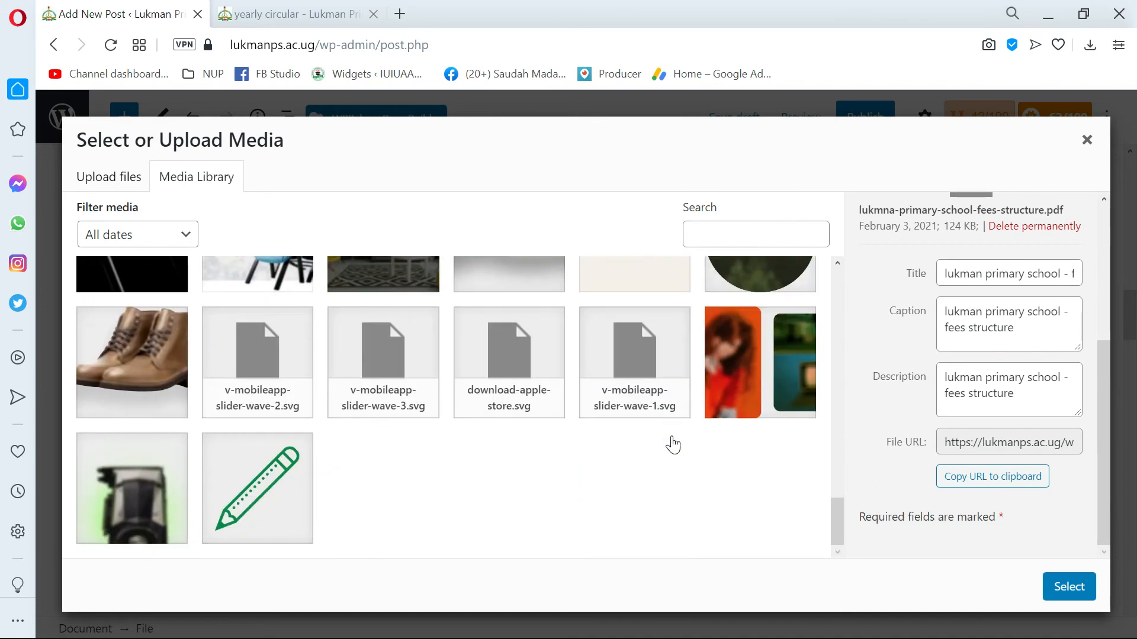
scroll(676, 431, up, 2)
scroll(676, 432, down, 2)
scroll(675, 434, up, 6)
scroll(677, 441, down, 10)
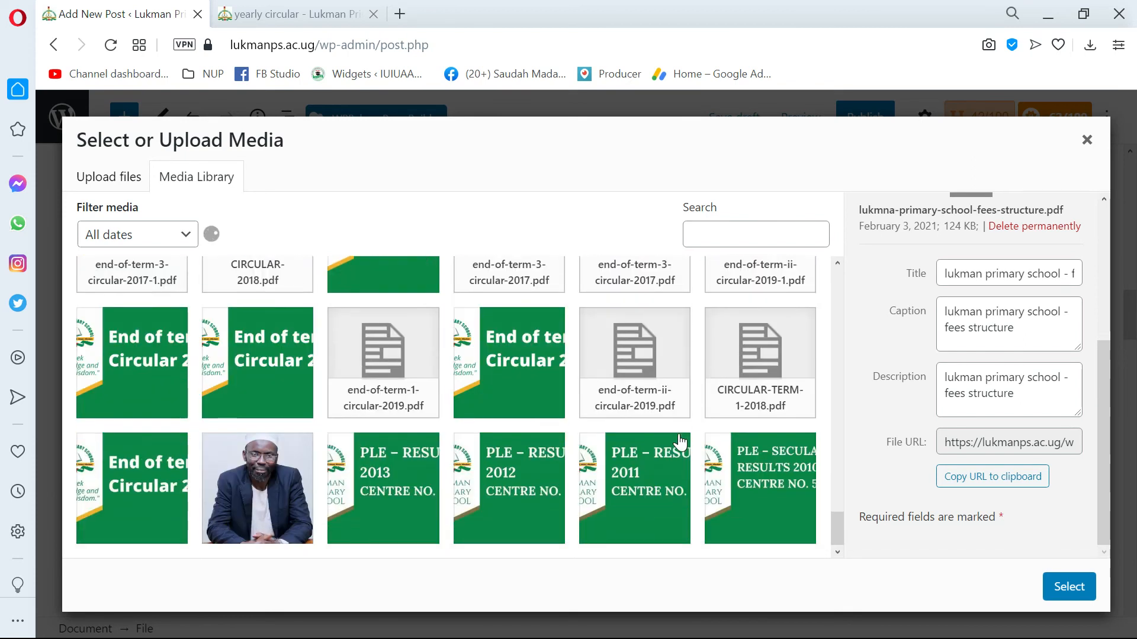
scroll(680, 438, up, 5)
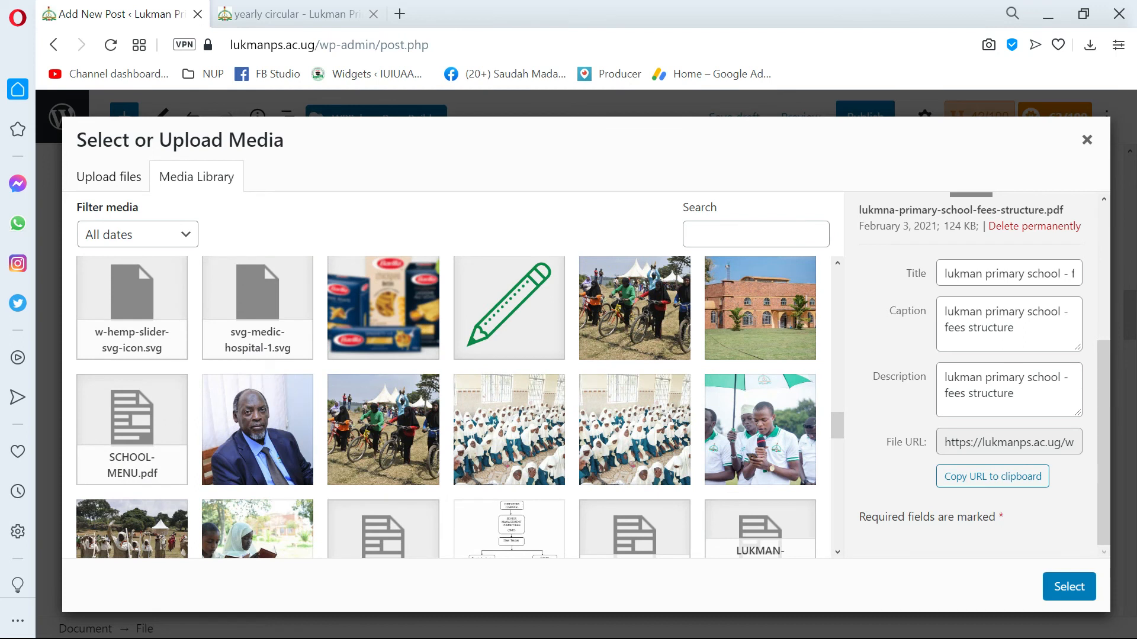
scroll(970, 291, up, 4)
scroll(421, 286, up, 10)
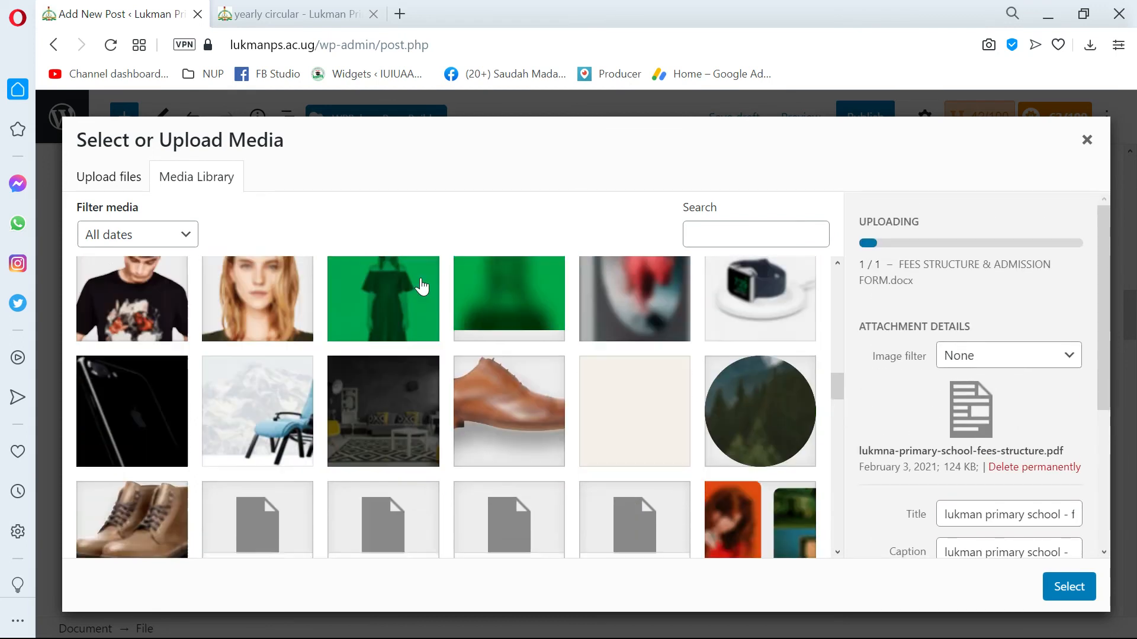
click(1066, 586)
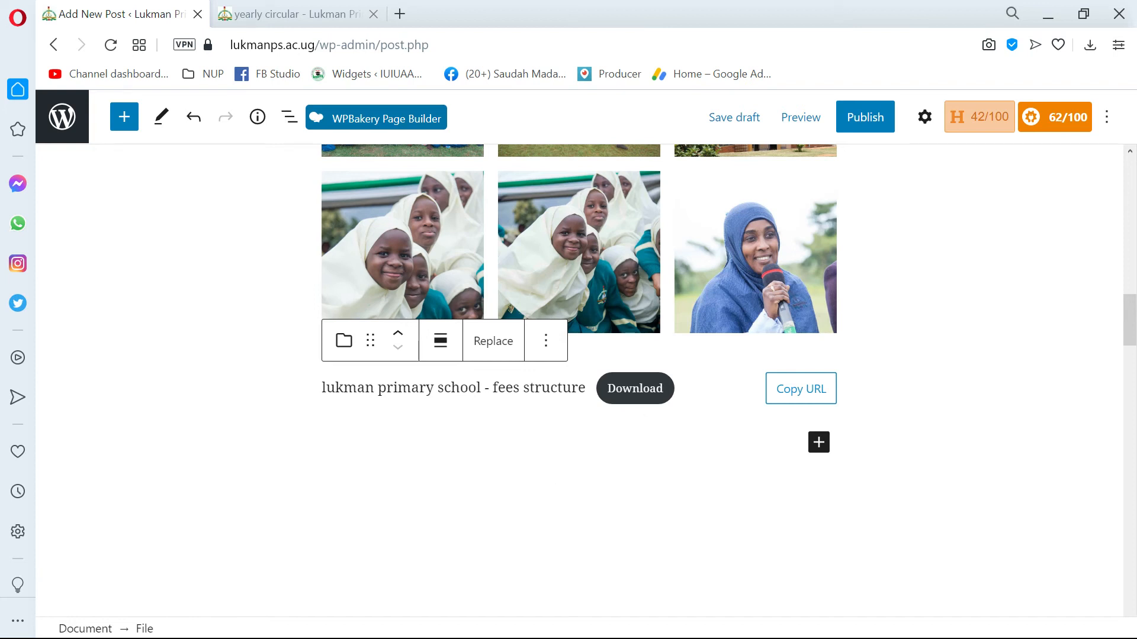
Change the File block's download button label to "Download Fees Structure".
click(639, 388)
click(635, 388)
double_click(633, 388)
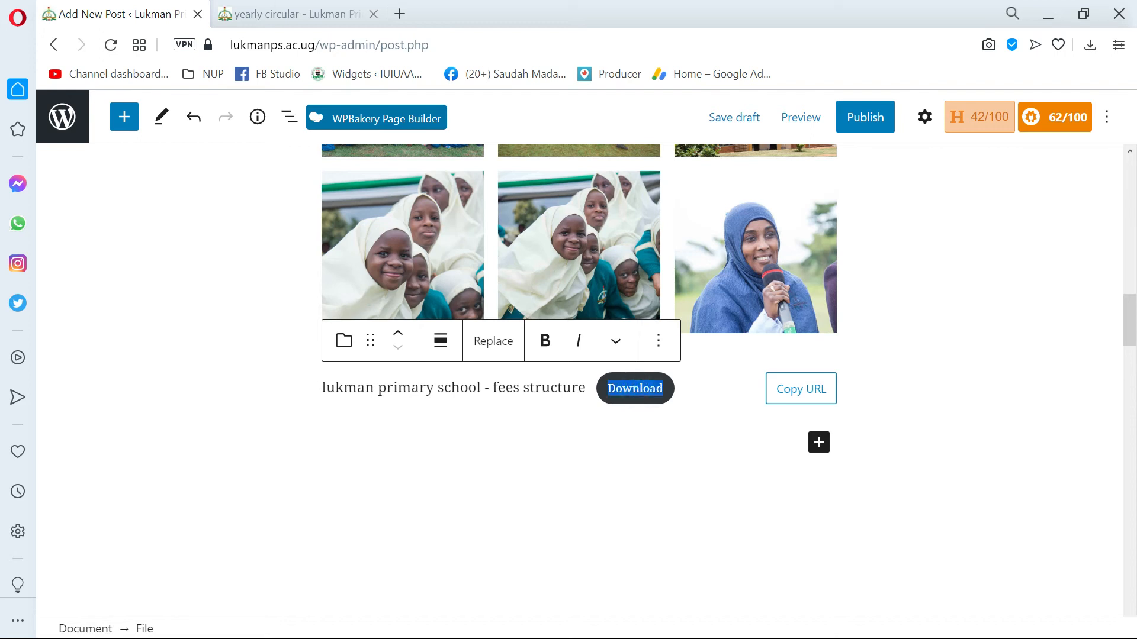
key(Right)
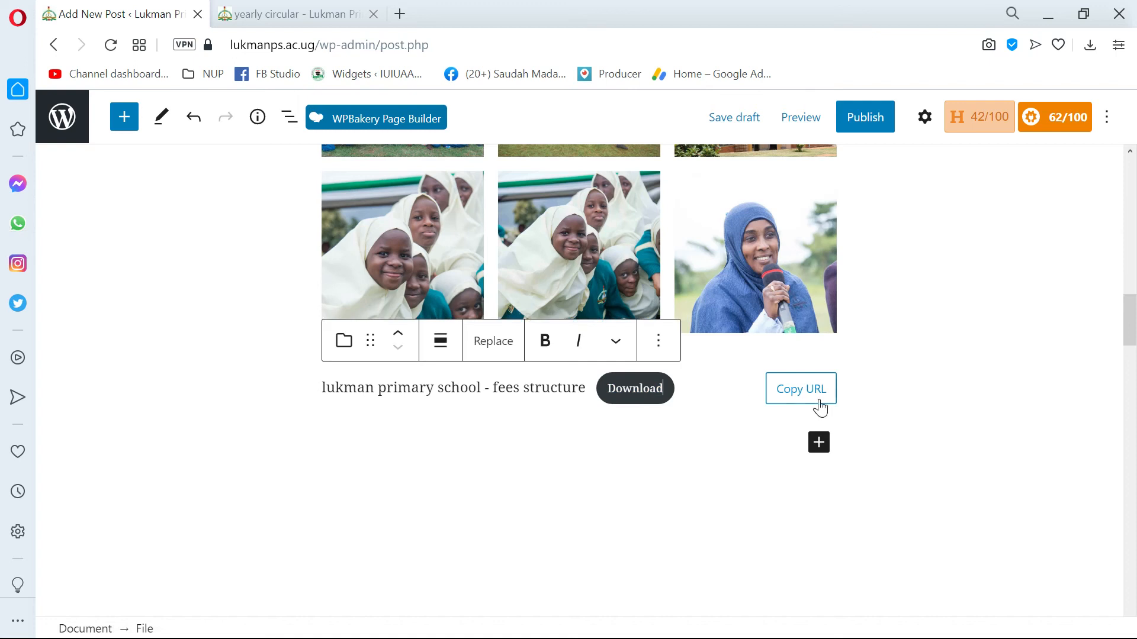
text(Fe)
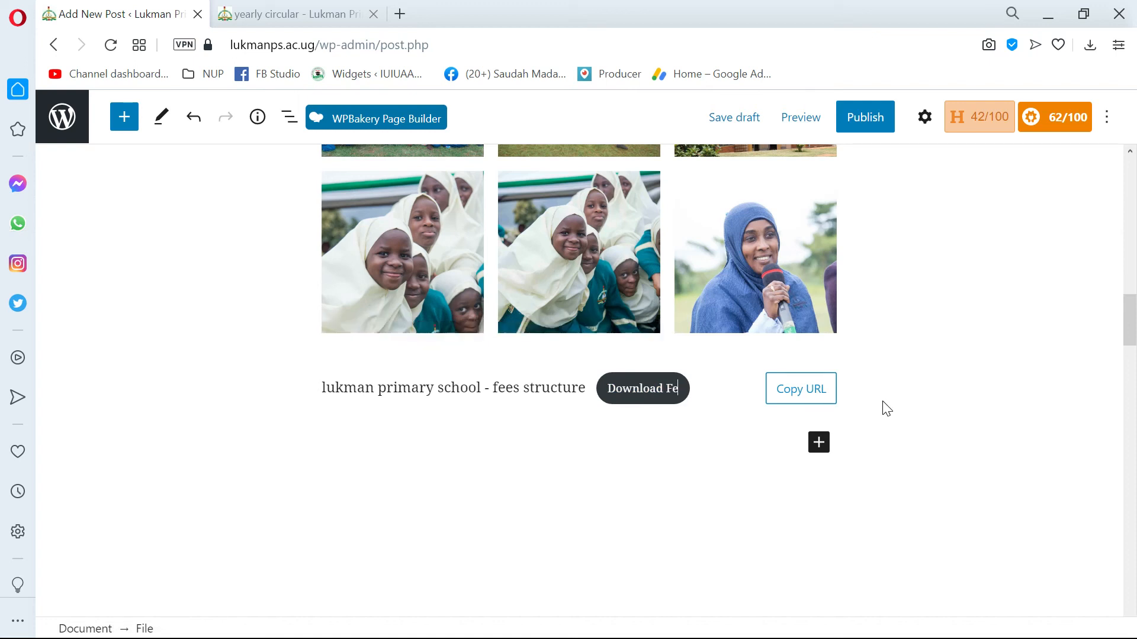
text(es Structr)
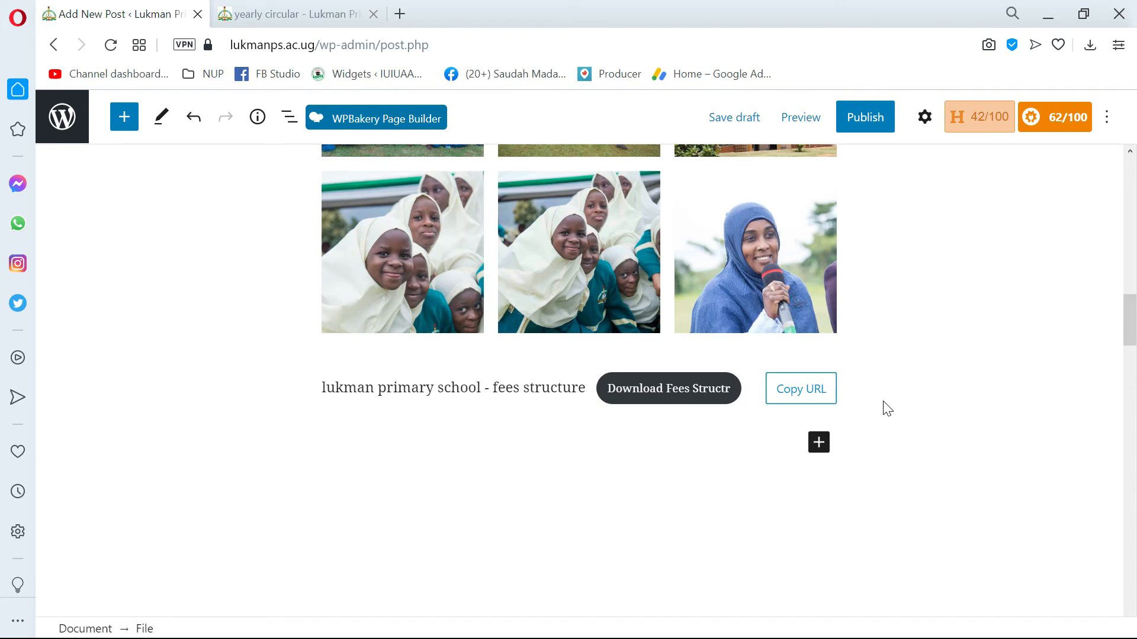
key(BackSpace)
text(ure)
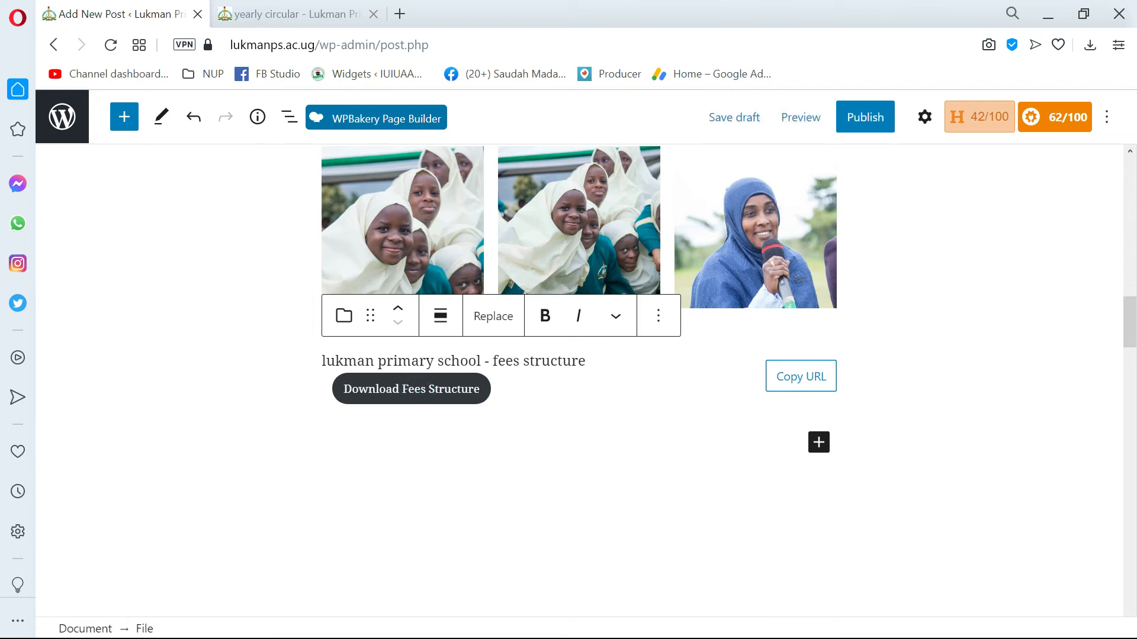
Set the File block's text link to open in a new tab and link to the media file.
click(925, 122)
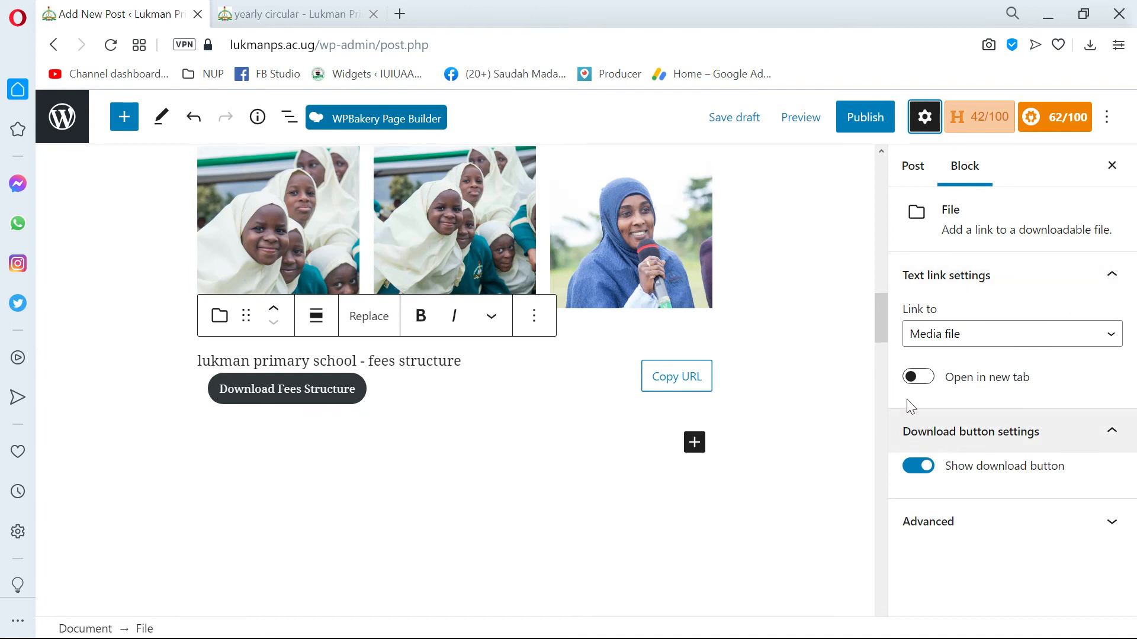
click(917, 379)
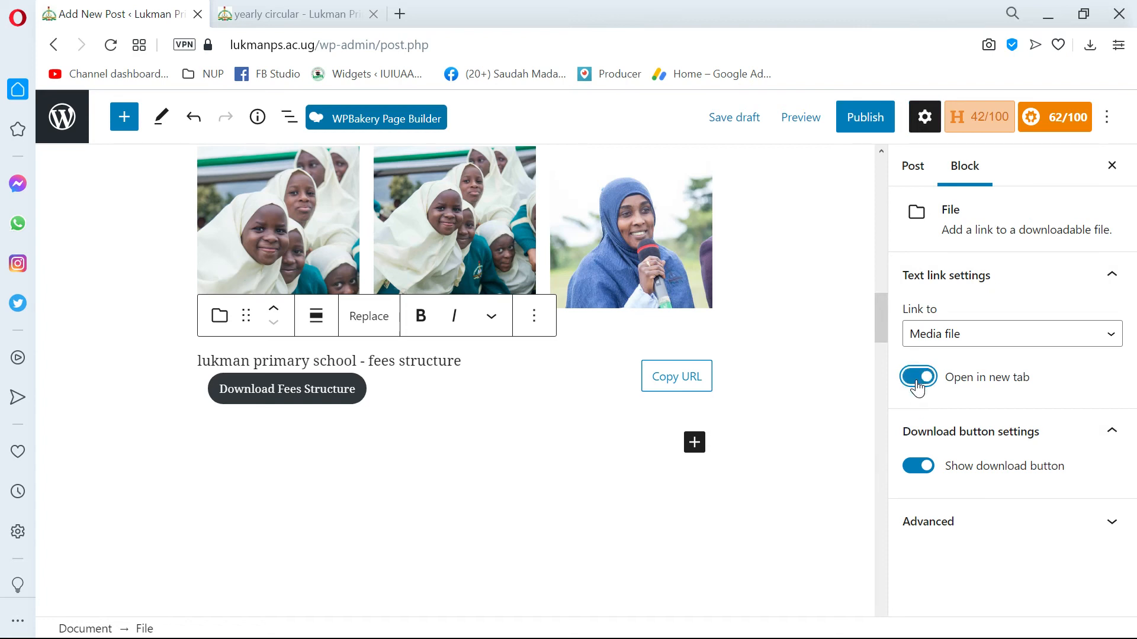
click(959, 344)
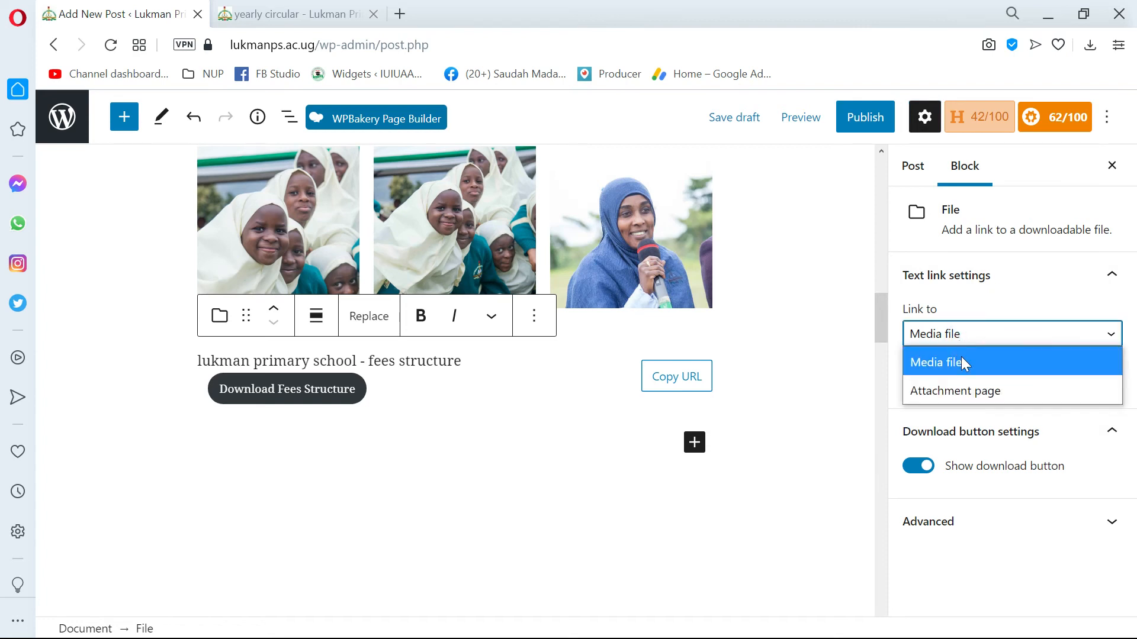
click(954, 393)
click(958, 336)
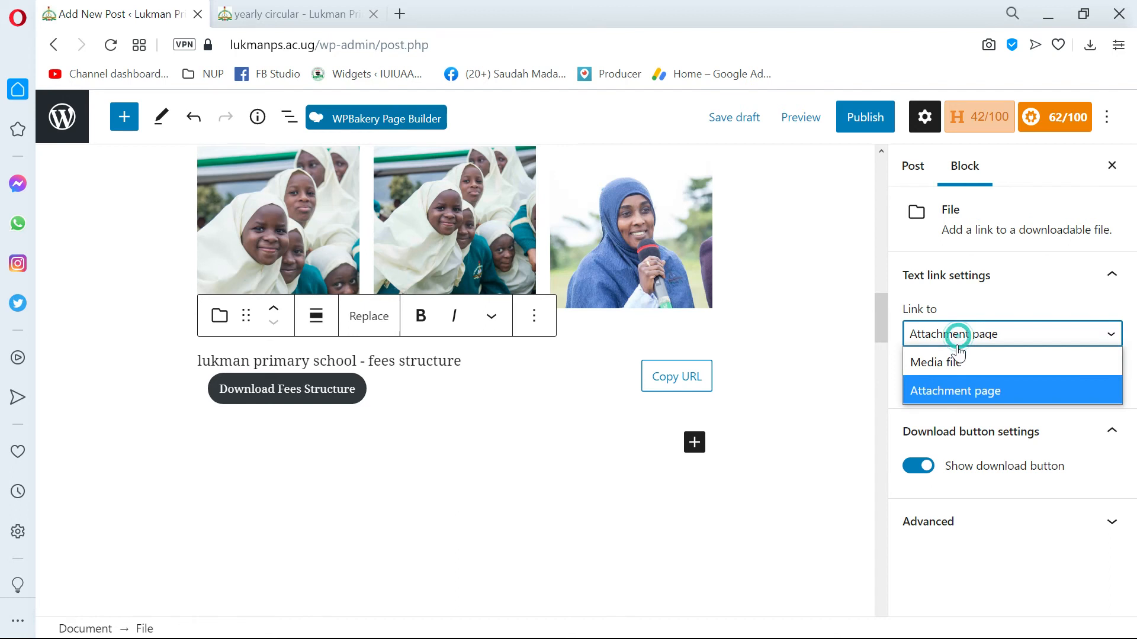
click(953, 362)
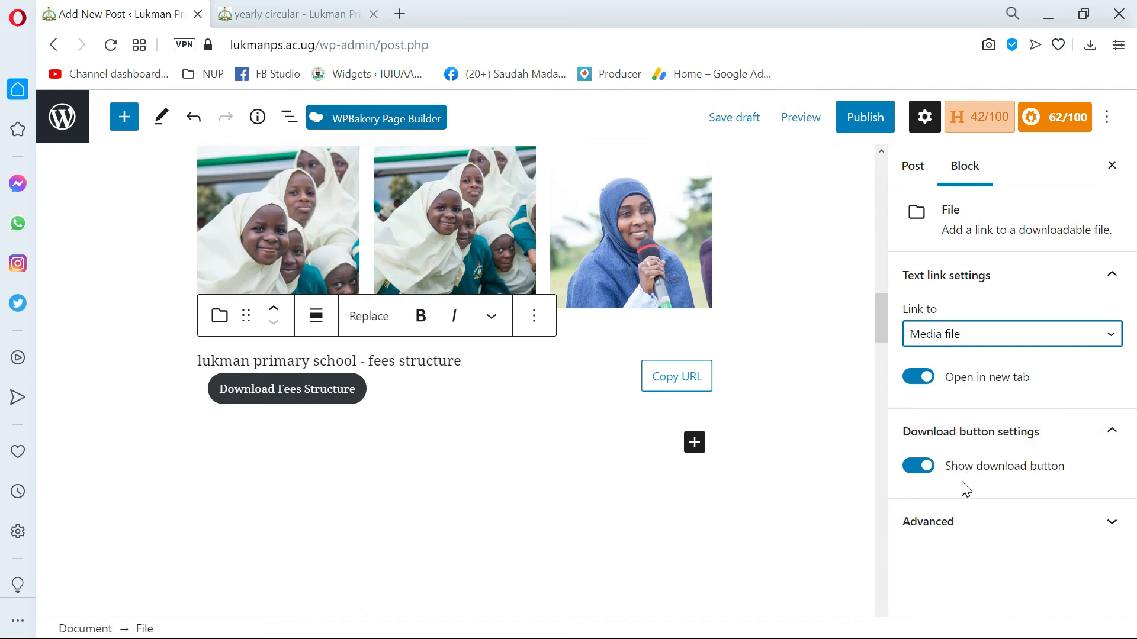
Toggle the File block's download button off and back on, and review the block's advanced settings.
click(920, 468)
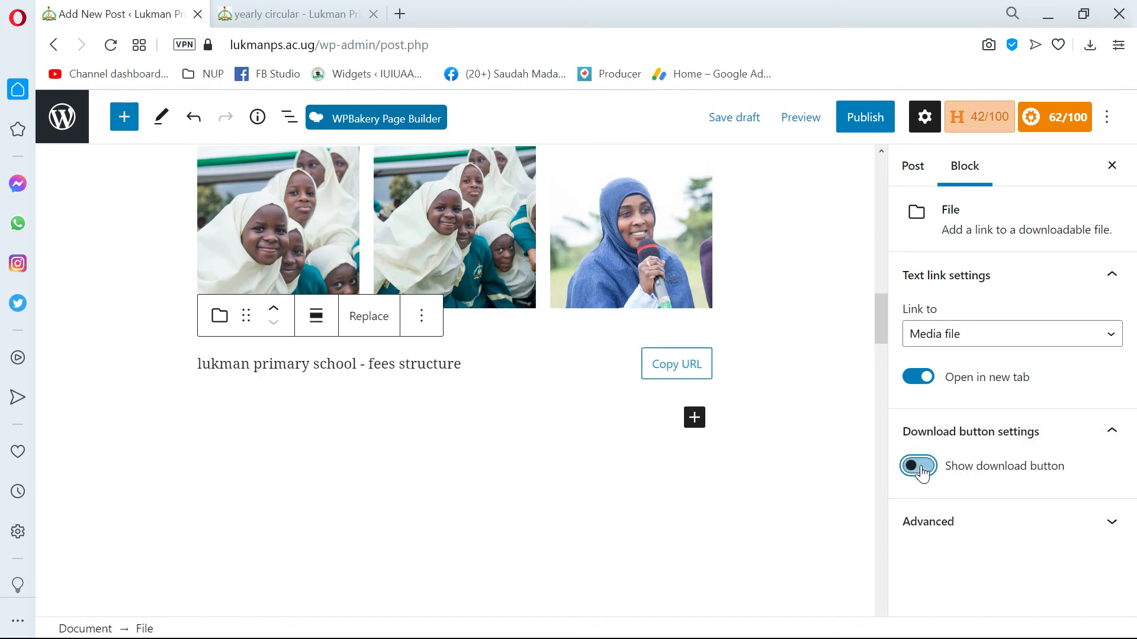
click(919, 468)
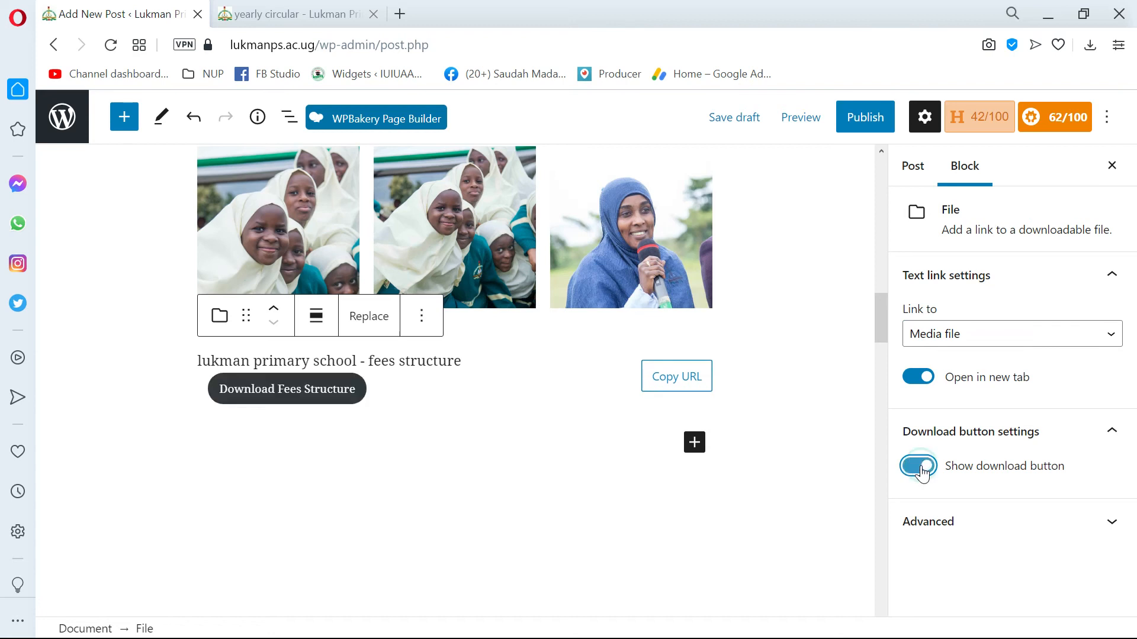
click(922, 523)
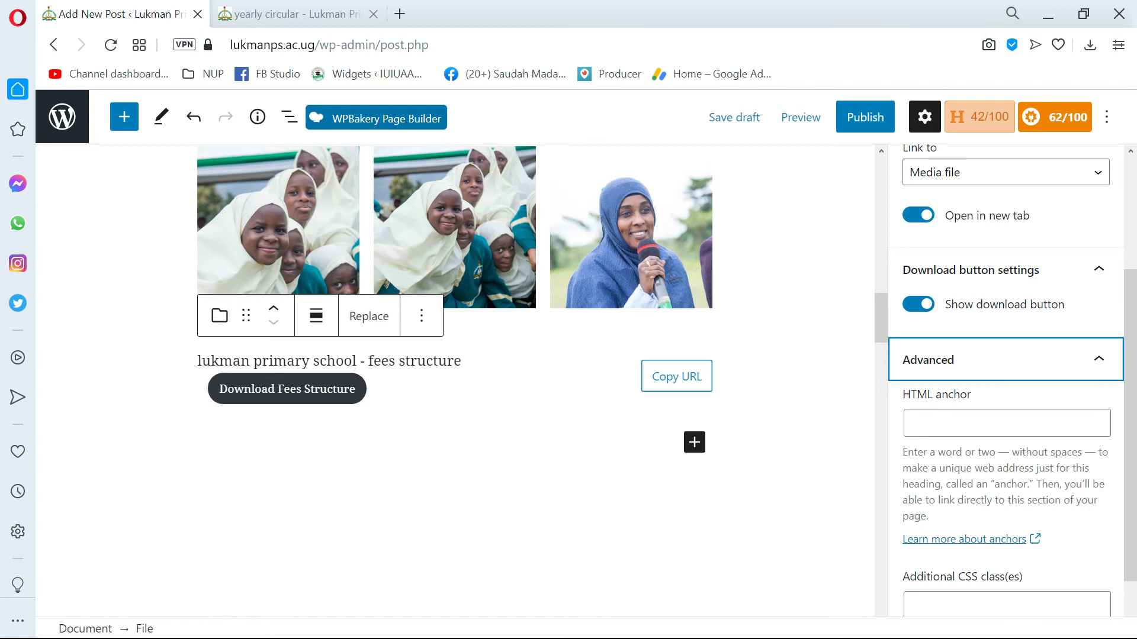
scroll(1007, 550, down, 1)
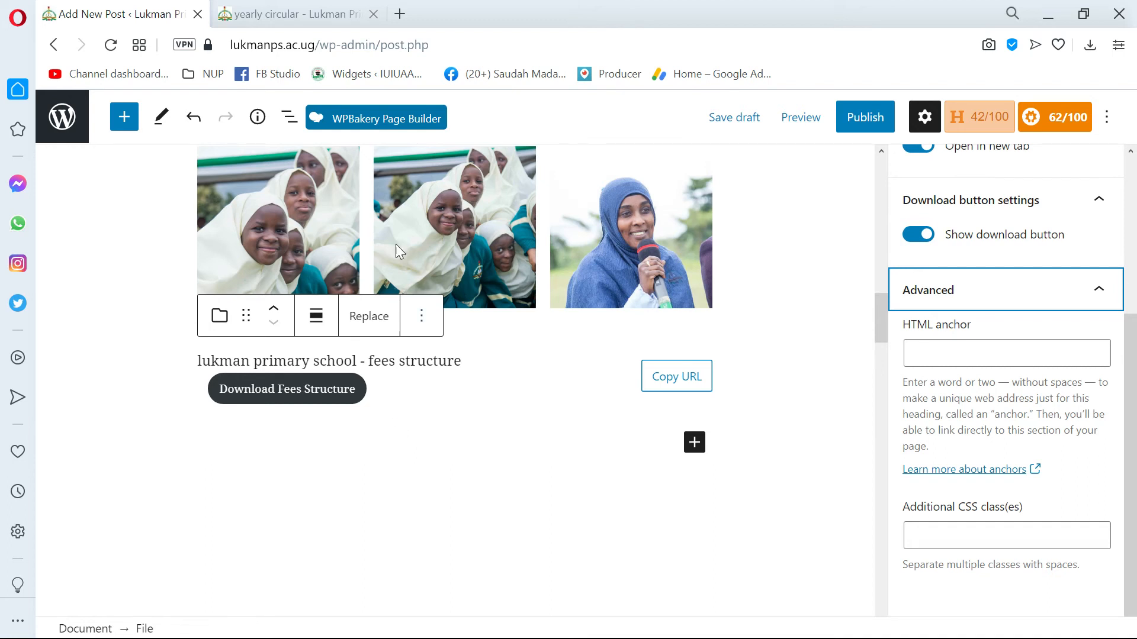
Look through the media, design and widget blocks available in the block library.
click(124, 129)
scroll(193, 432, down, 3)
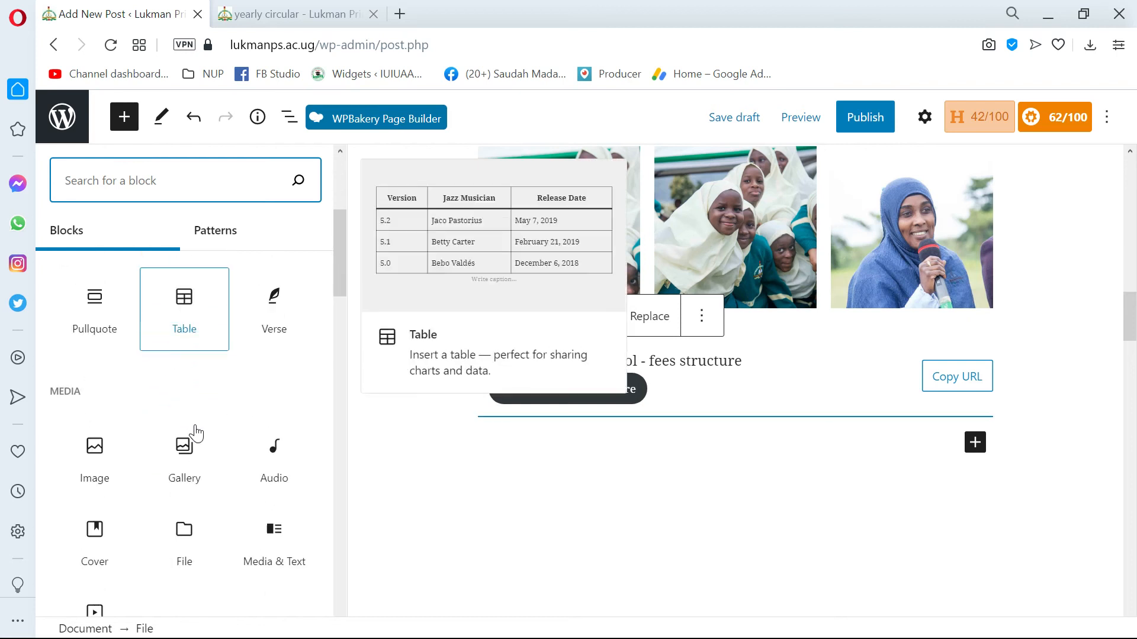
scroll(196, 434, down, 2)
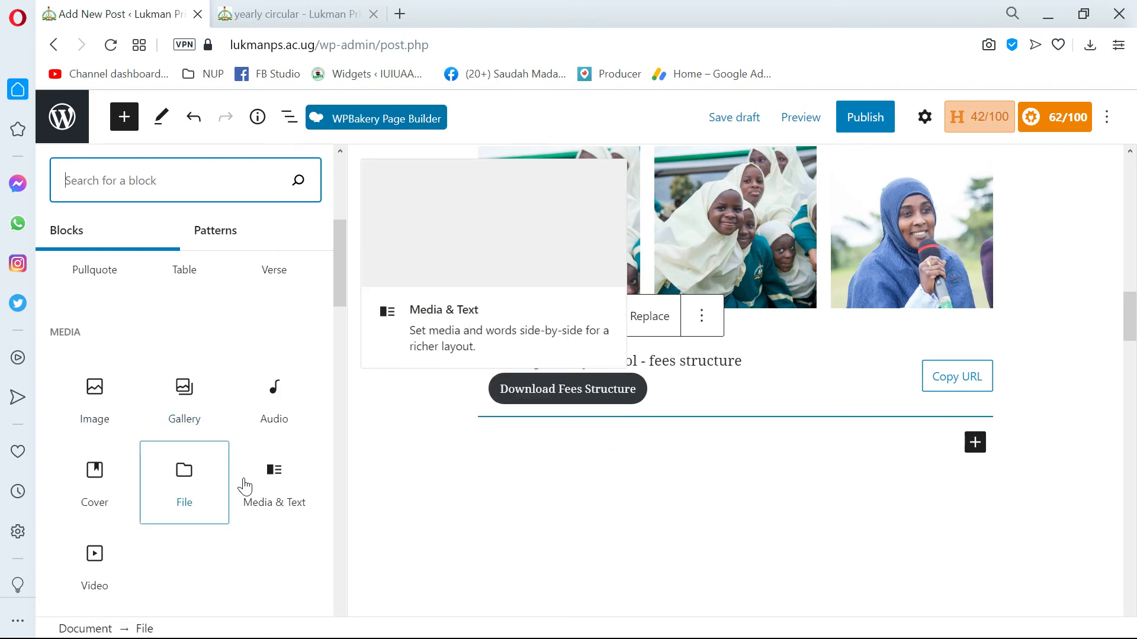
scroll(178, 515, down, 2)
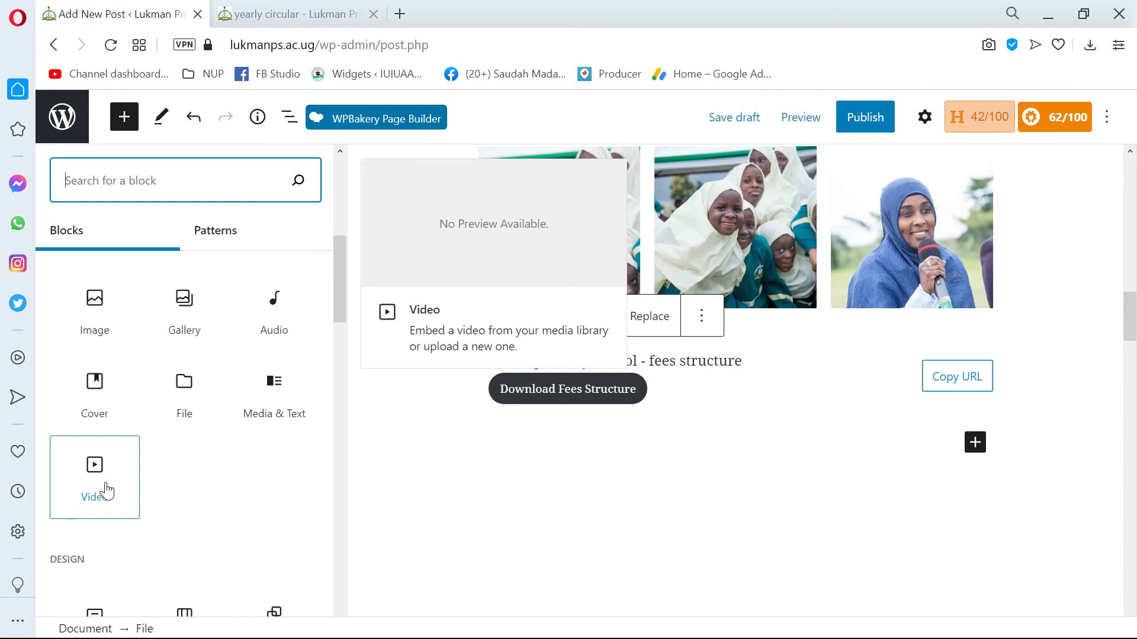
scroll(106, 491, down, 2)
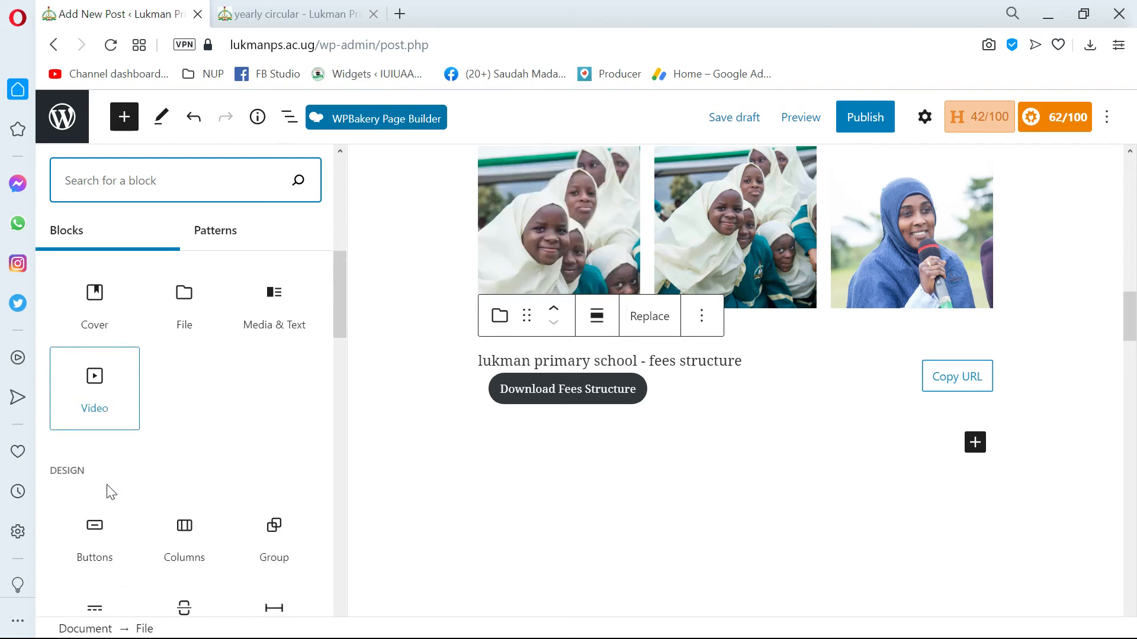
scroll(110, 491, down, 10)
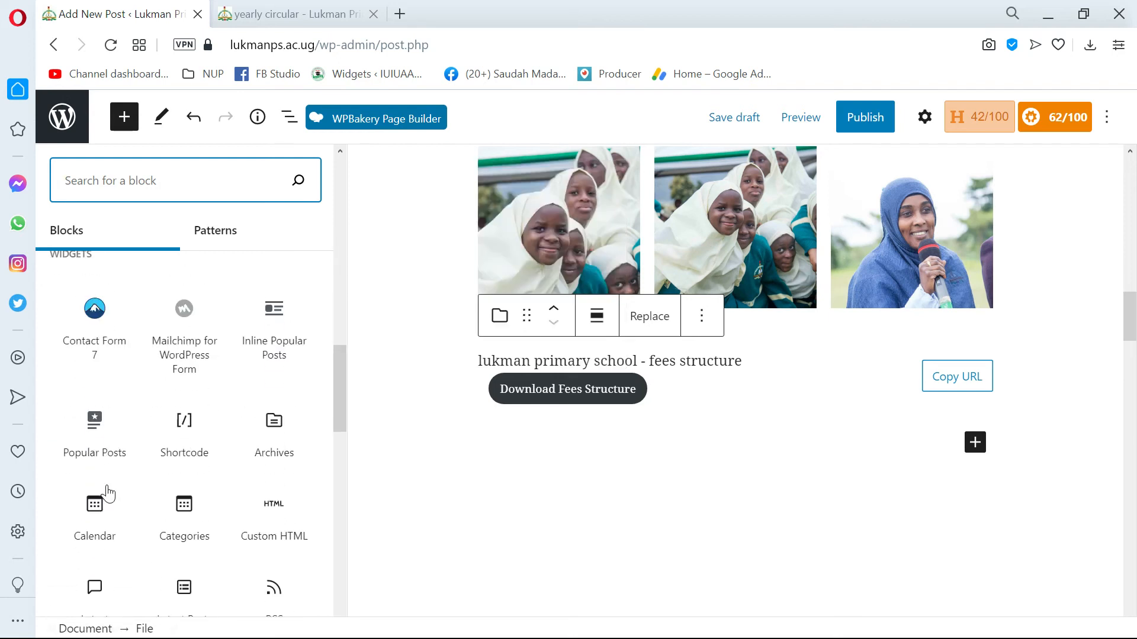
scroll(108, 493, up, 8)
scroll(107, 492, up, 8)
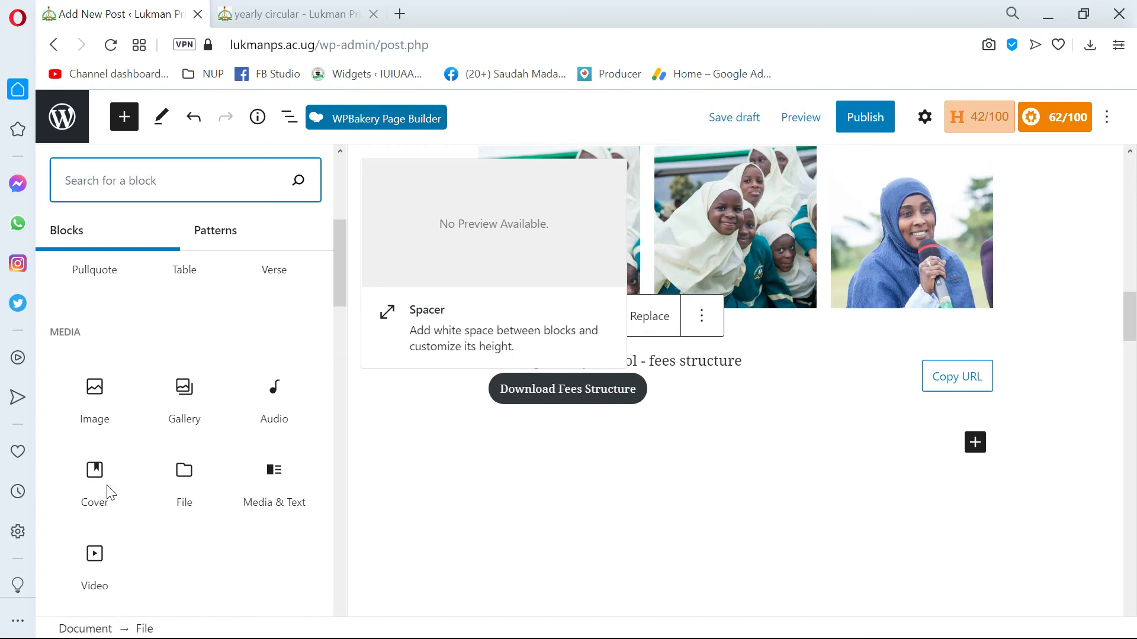
scroll(108, 473, down, 5)
scroll(110, 470, up, 3)
scroll(113, 474, down, 8)
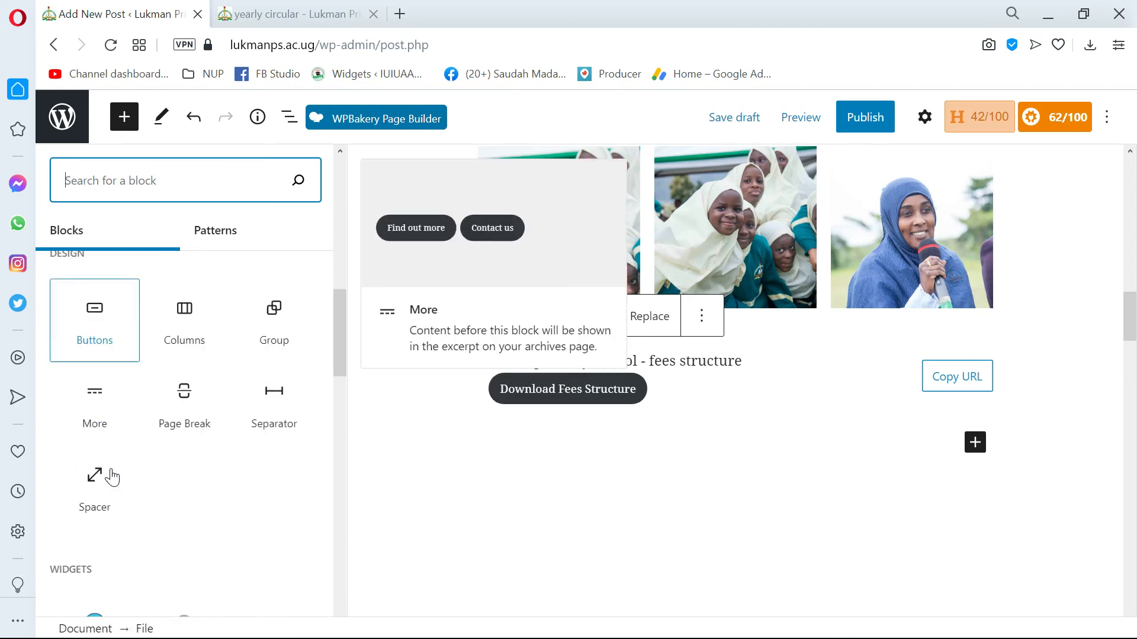
scroll(113, 477, up, 1)
scroll(112, 476, up, 2)
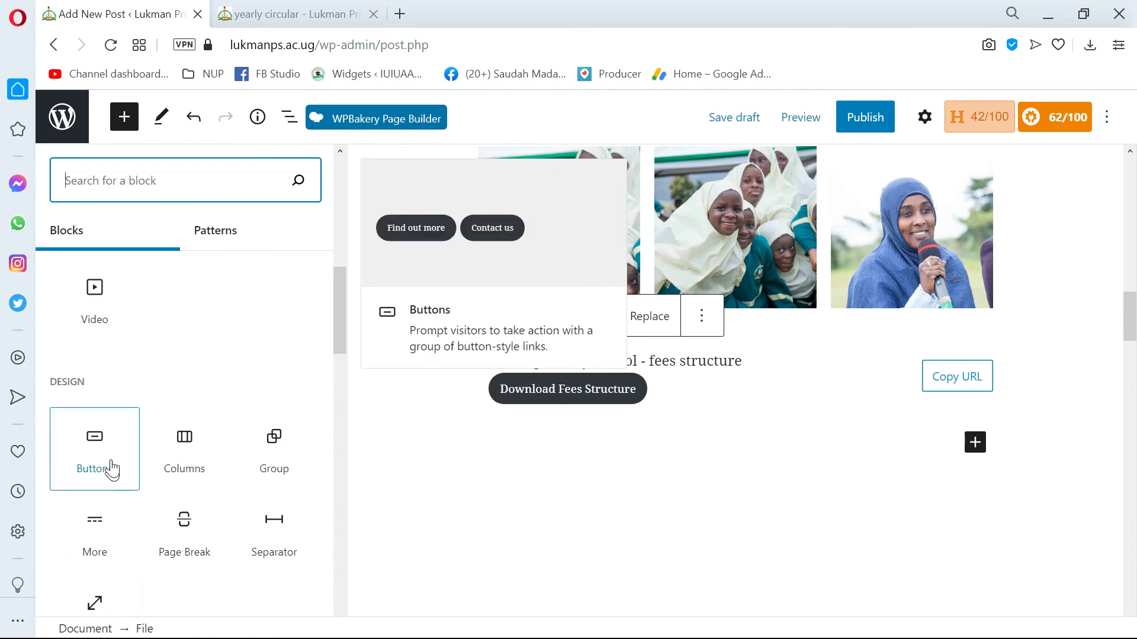
Try adding a Video block with a video from the media library, and remove the block.
click(98, 320)
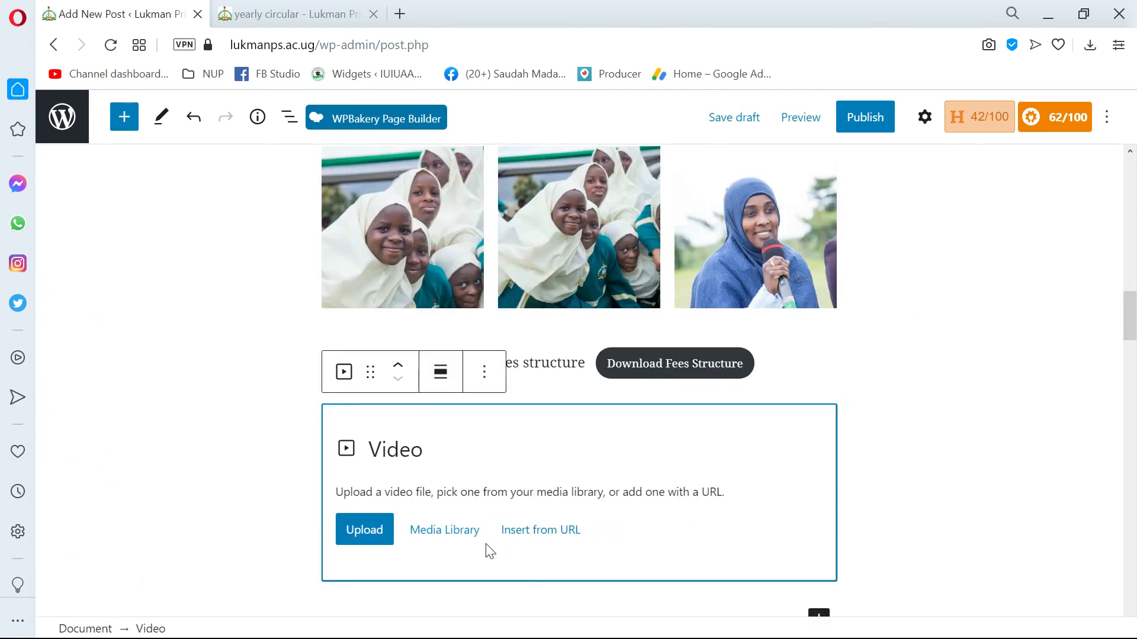
click(436, 539)
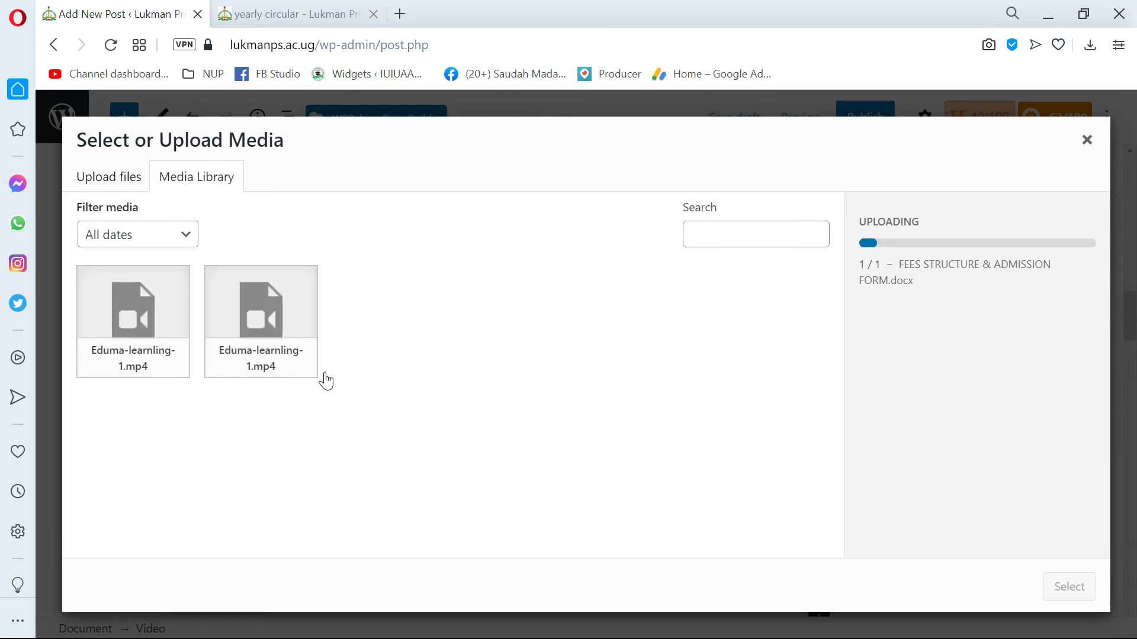
click(1086, 140)
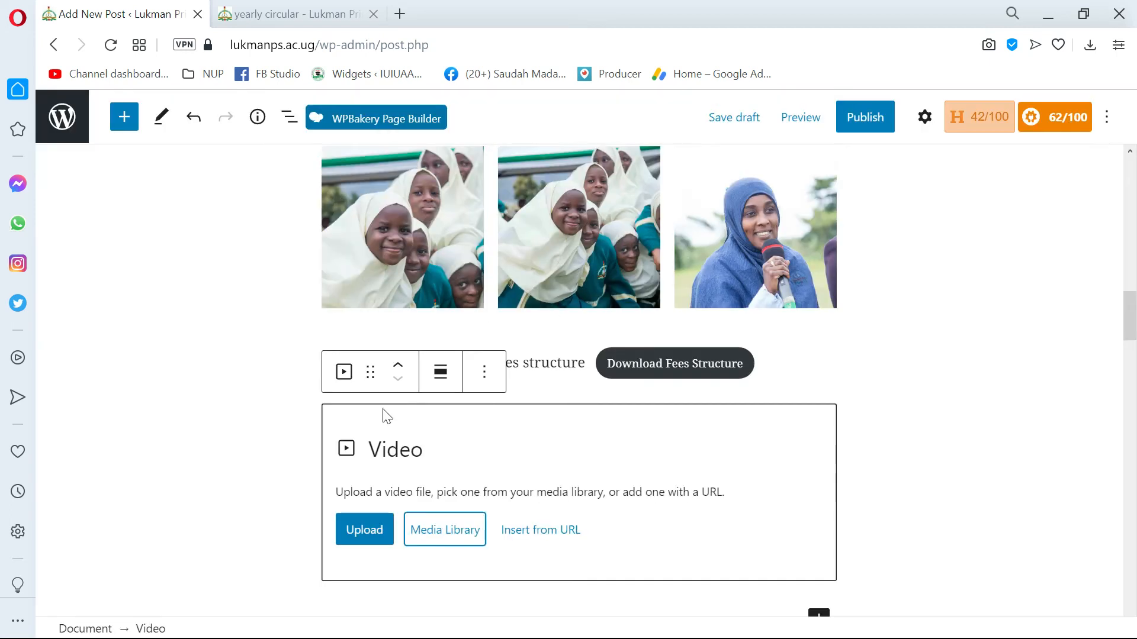
click(480, 378)
click(525, 325)
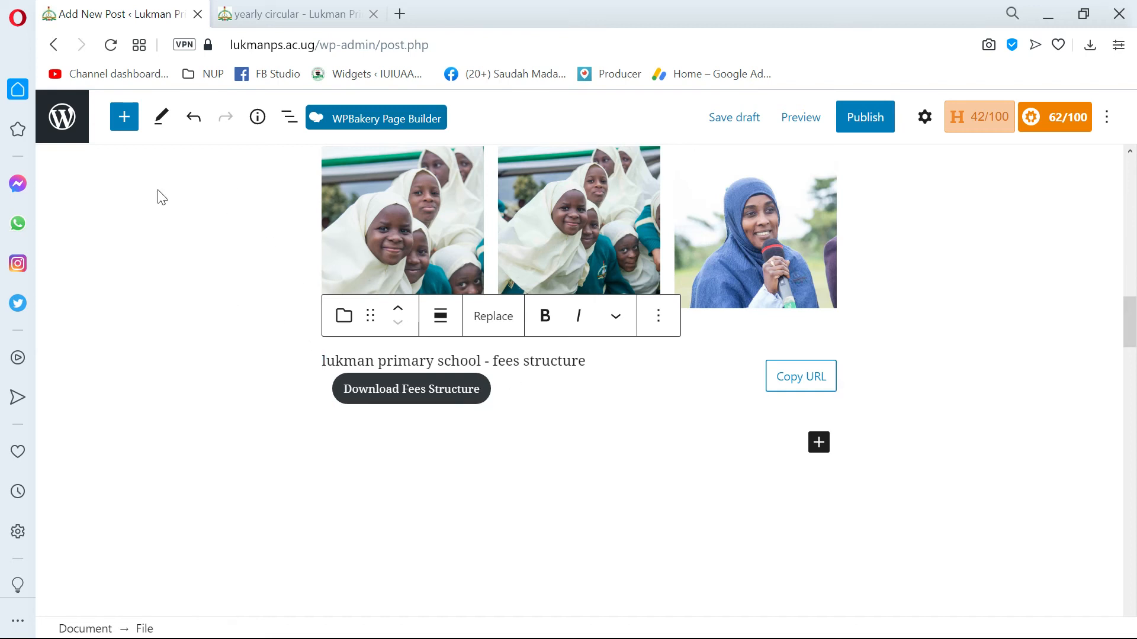
Browse the block library down to the embeds and insert a YouTube embed block below the fees structure file.
click(124, 116)
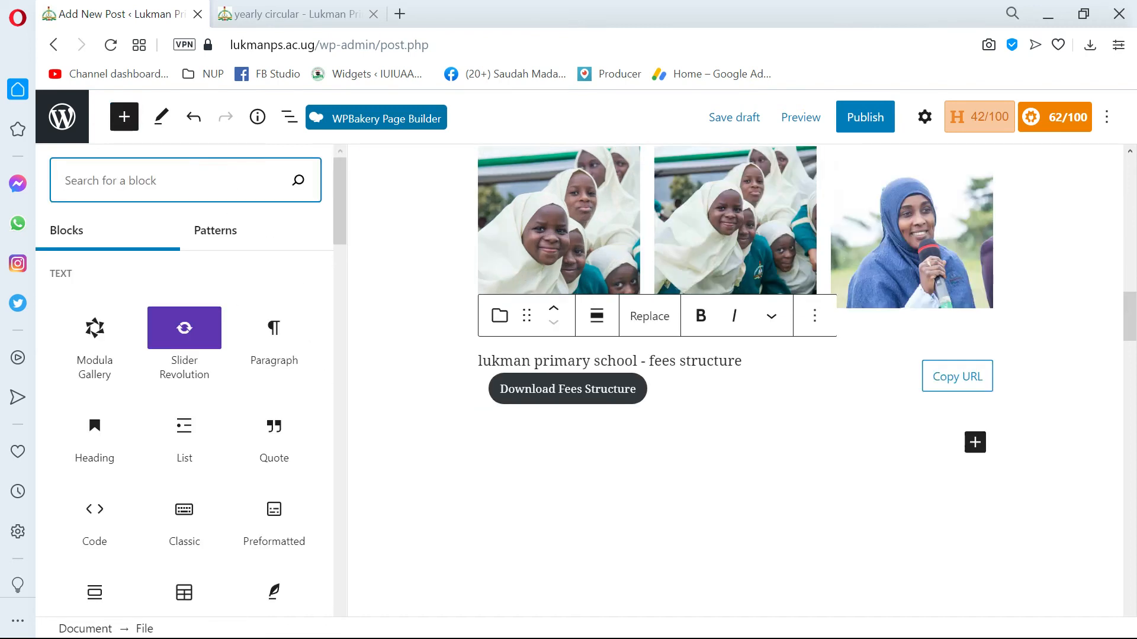
scroll(258, 533, down, 4)
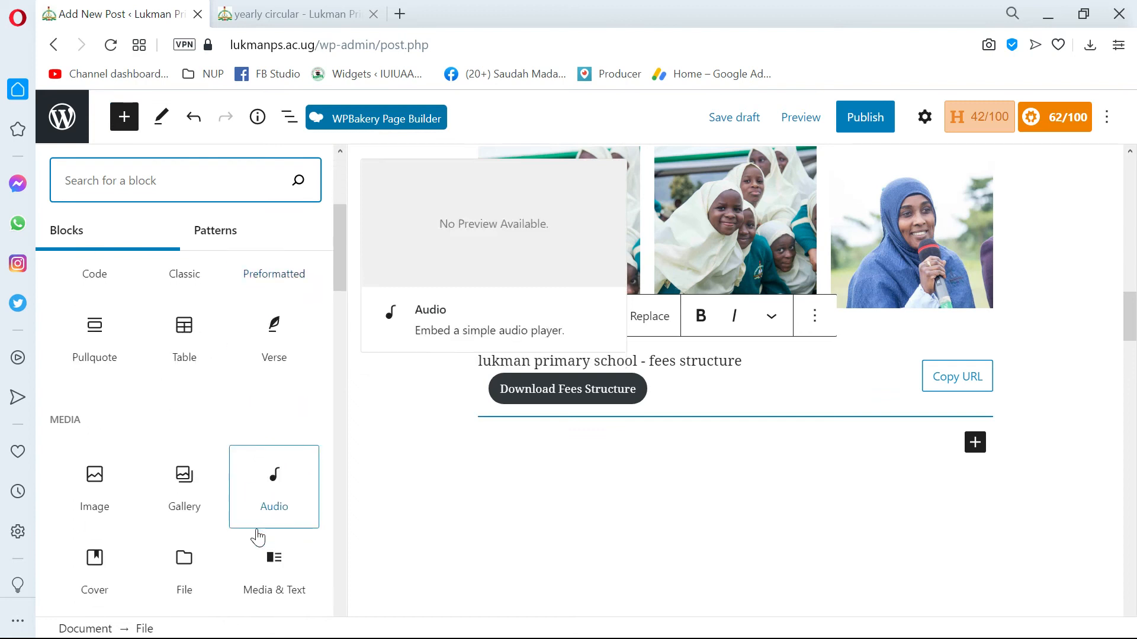
scroll(258, 538, down, 4)
scroll(256, 533, down, 6)
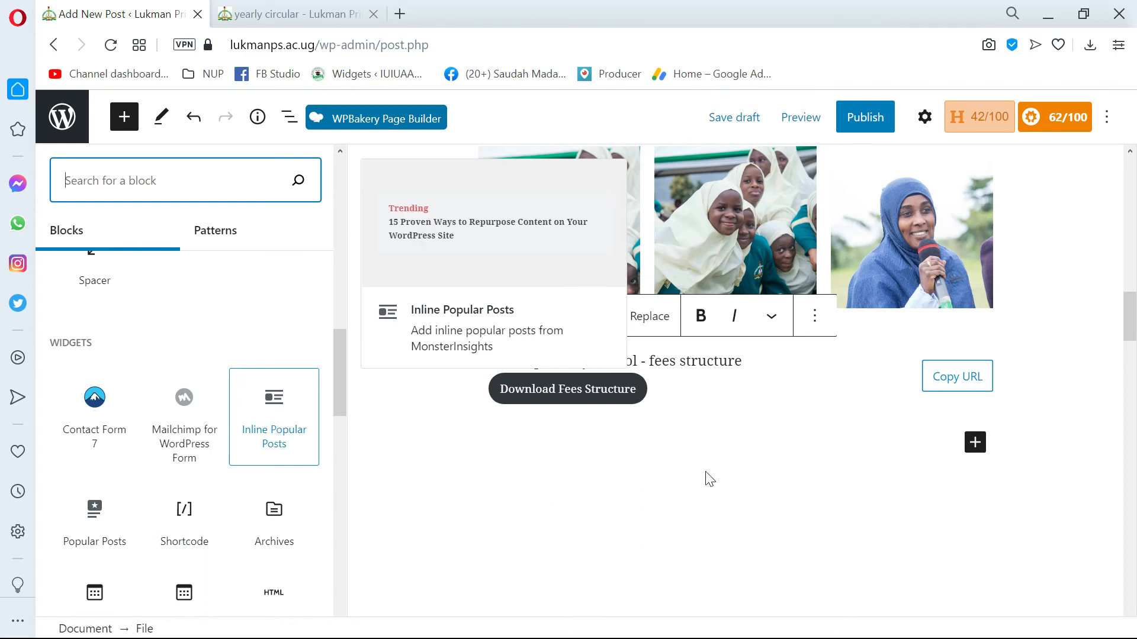
scroll(705, 477, up, 8)
scroll(734, 379, down, 3)
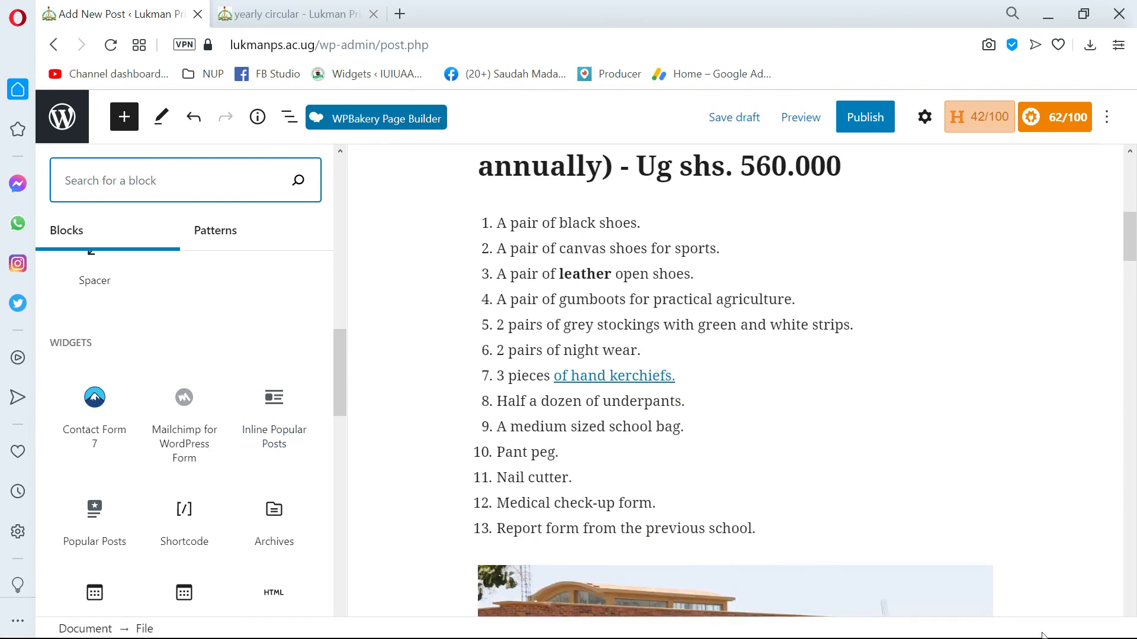
scroll(236, 415, down, 5)
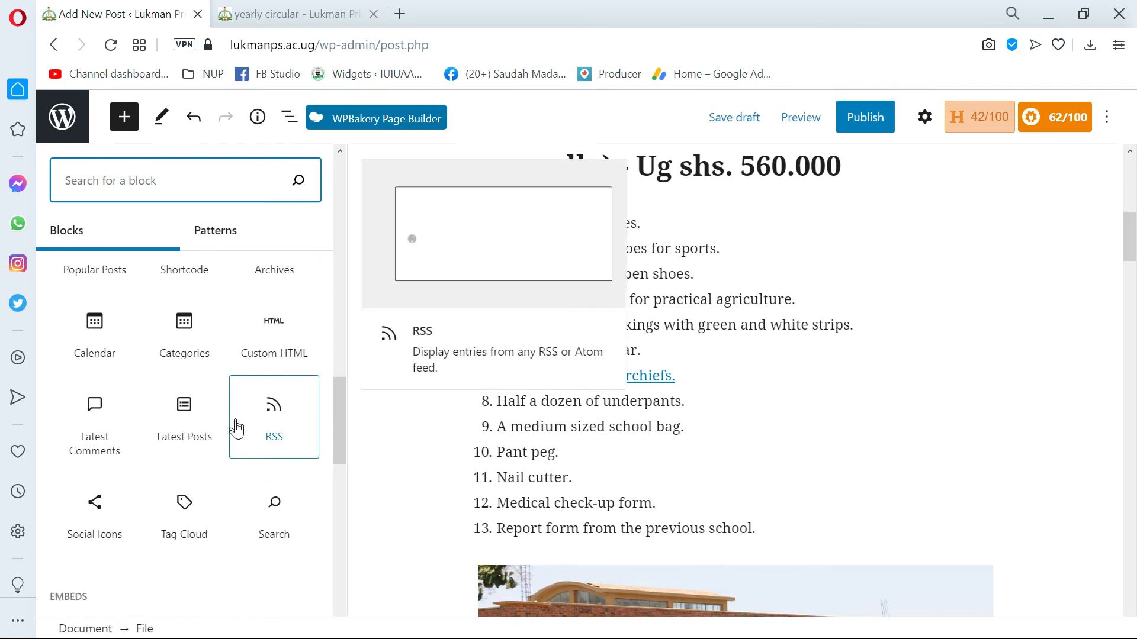
scroll(235, 427, down, 4)
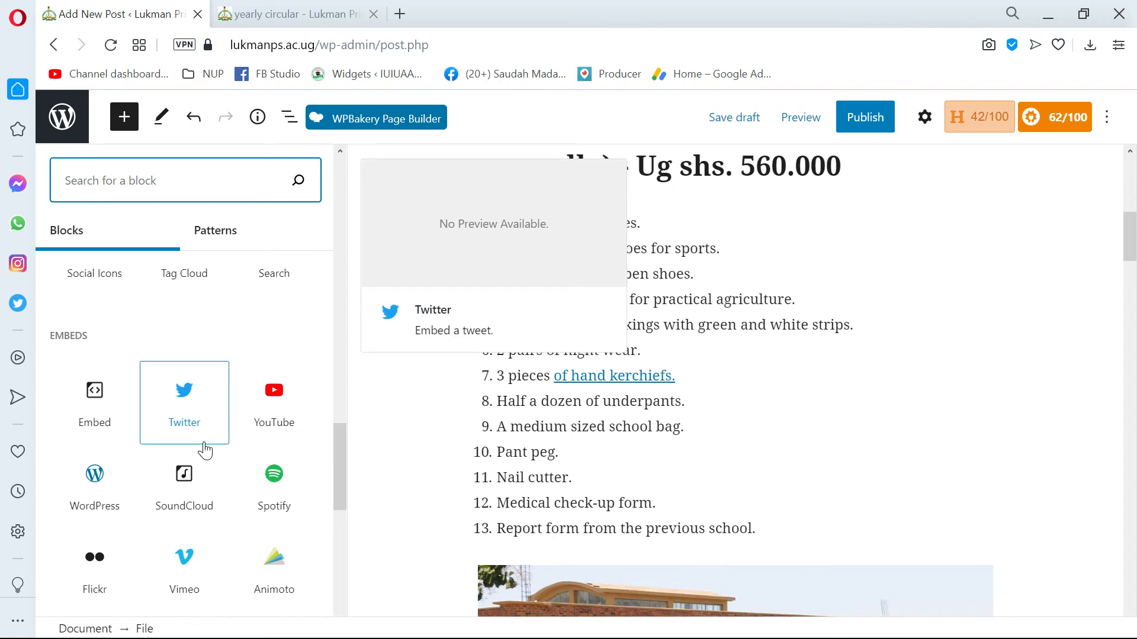
click(274, 408)
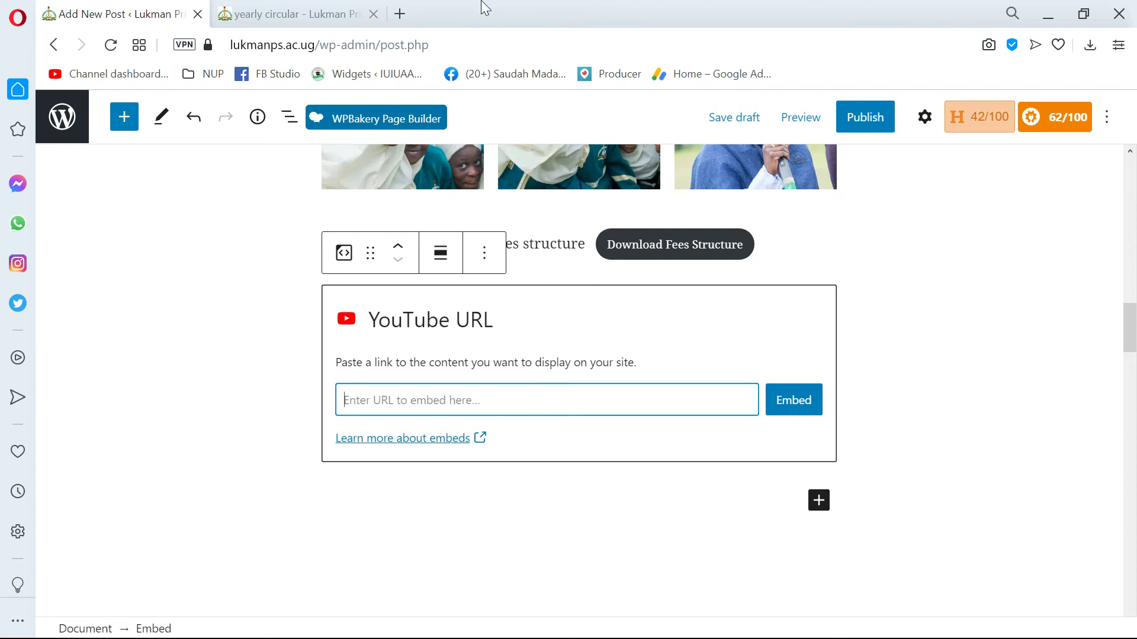
Open YouTube in a new browser tab, open the video "Love Chemistry Hidah X Daddy Andre" and pause it.
click(399, 24)
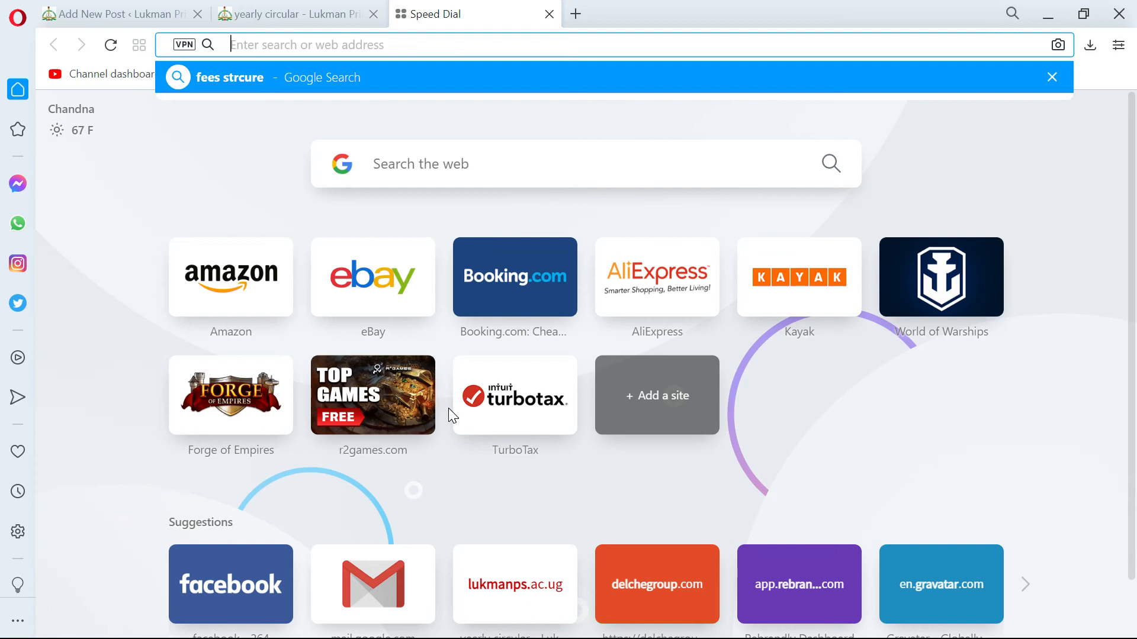
text(y)
key(Return)
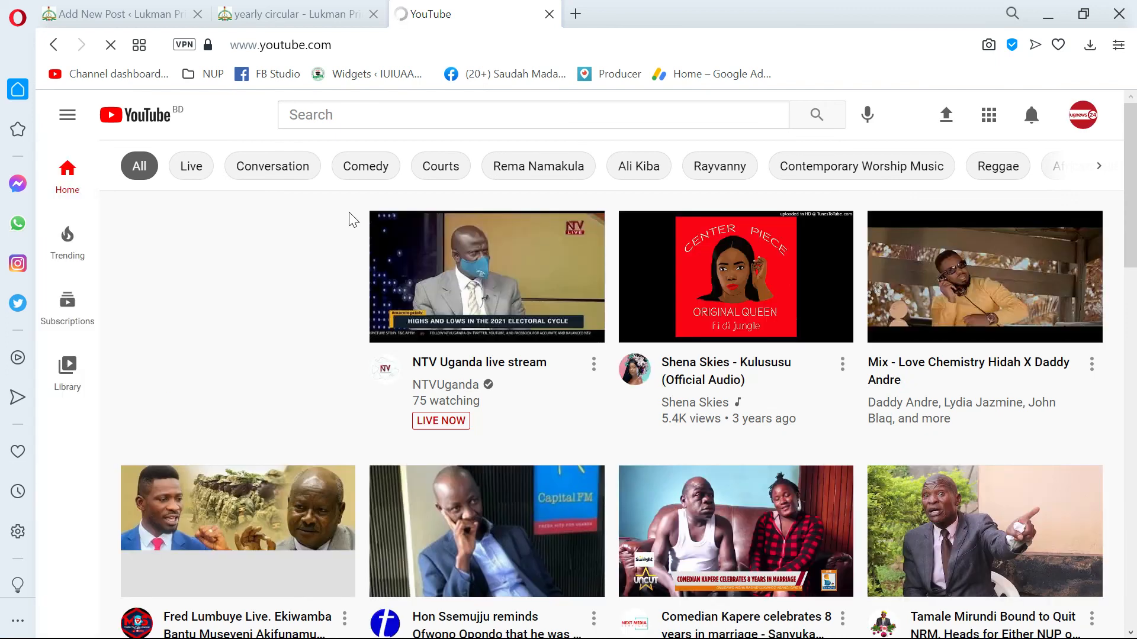
click(997, 273)
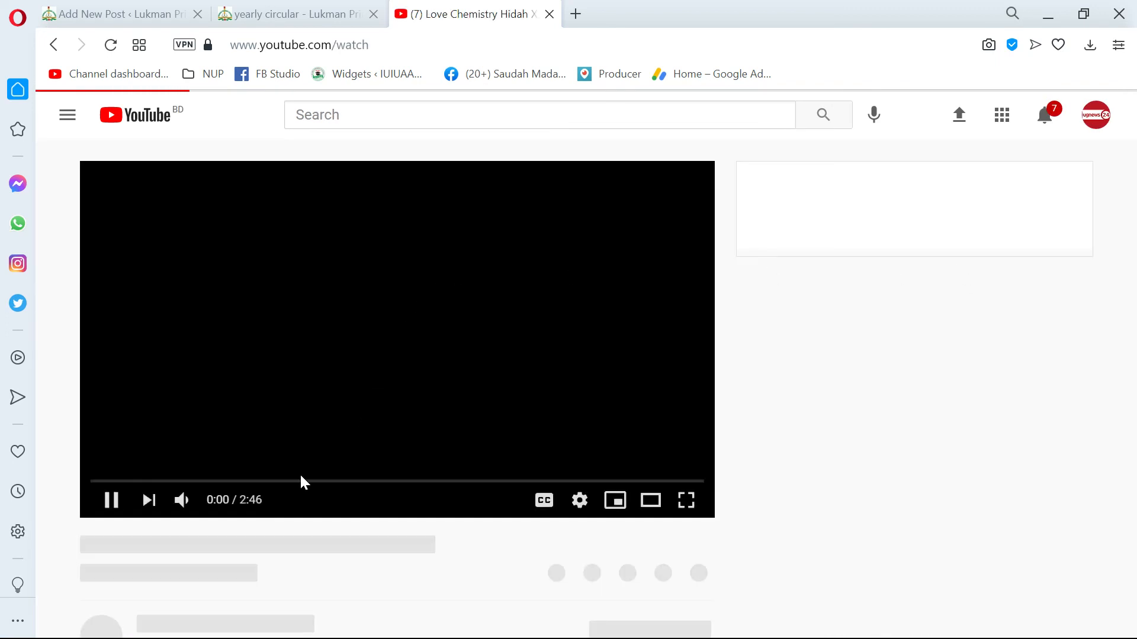
click(143, 500)
scroll(156, 501, down, 2)
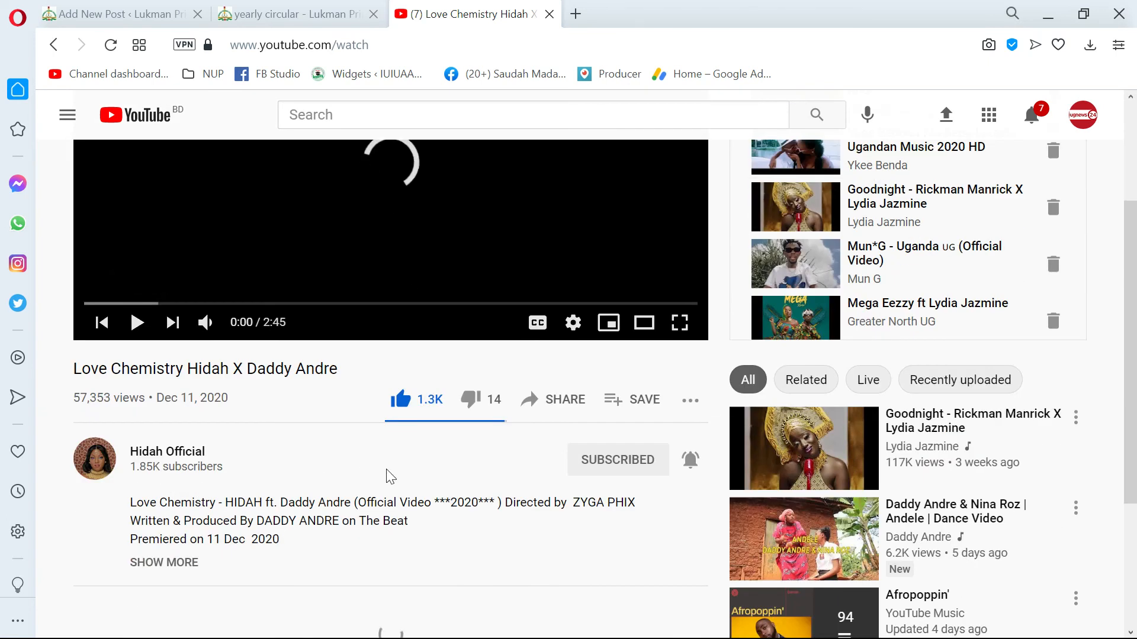
Copy the YouTube video's share link and select part of the video page's web address.
click(563, 408)
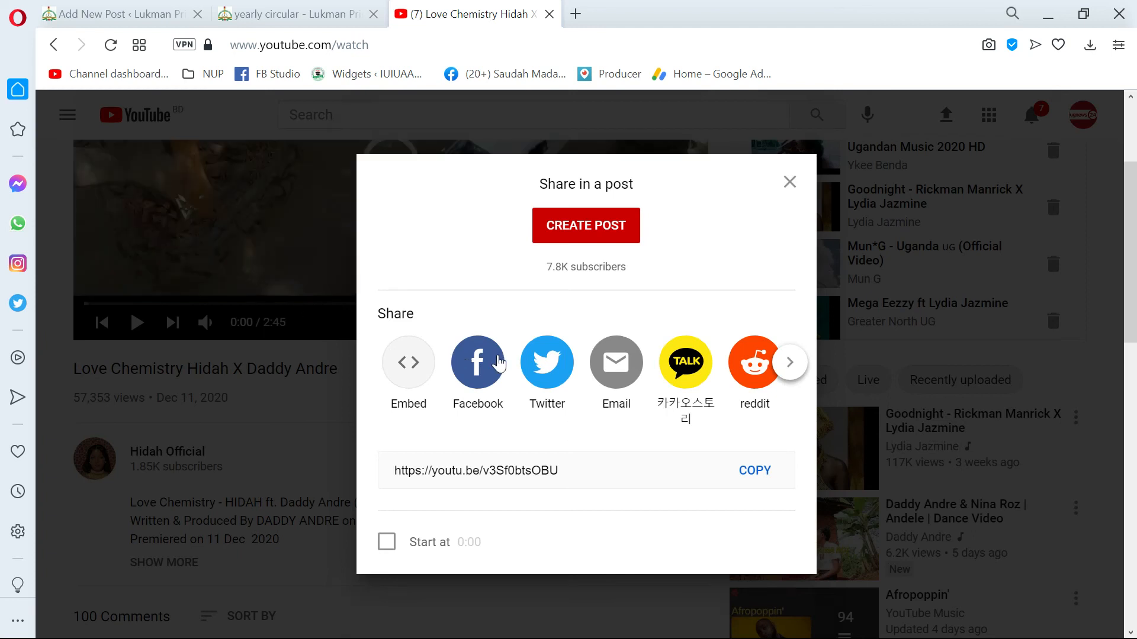
click(758, 471)
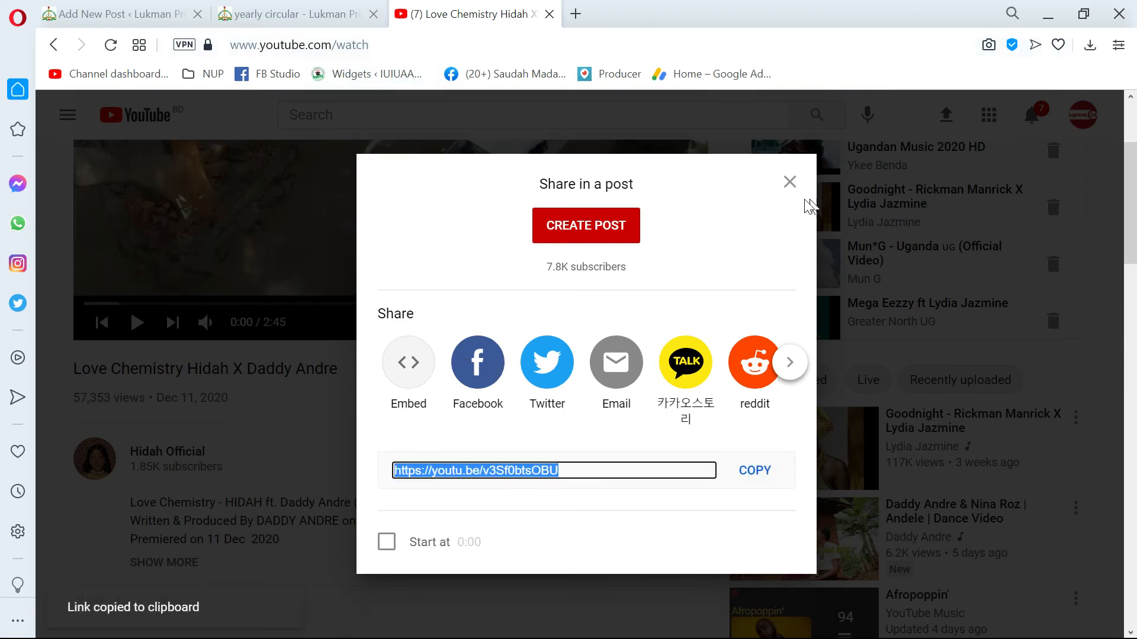
click(789, 182)
drag(426, 45, 257, 46)
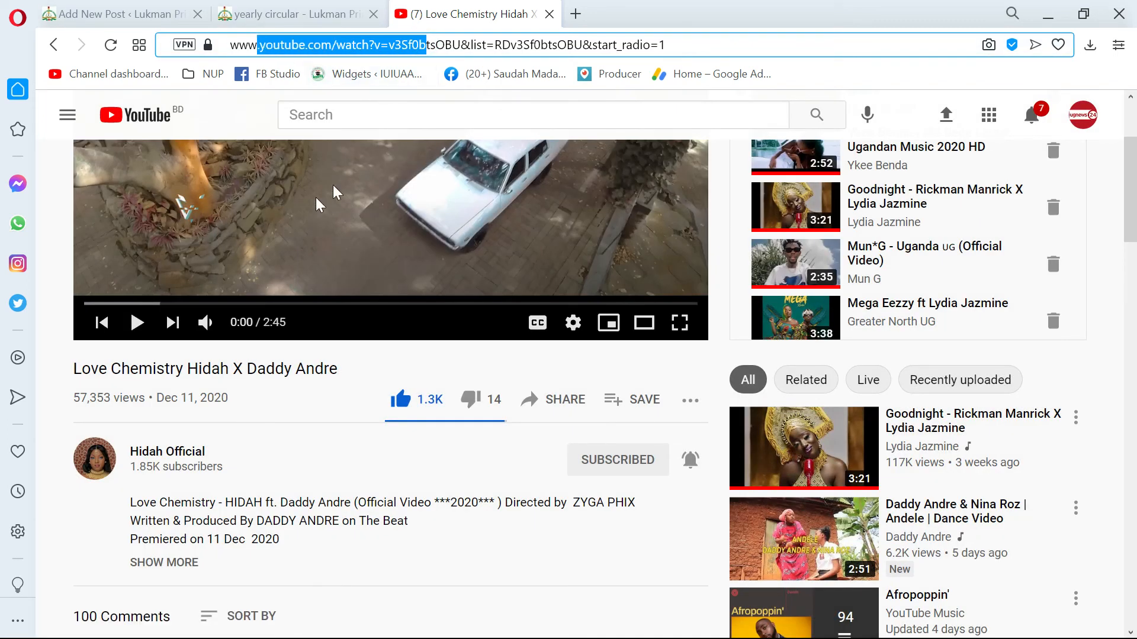
click(381, 47)
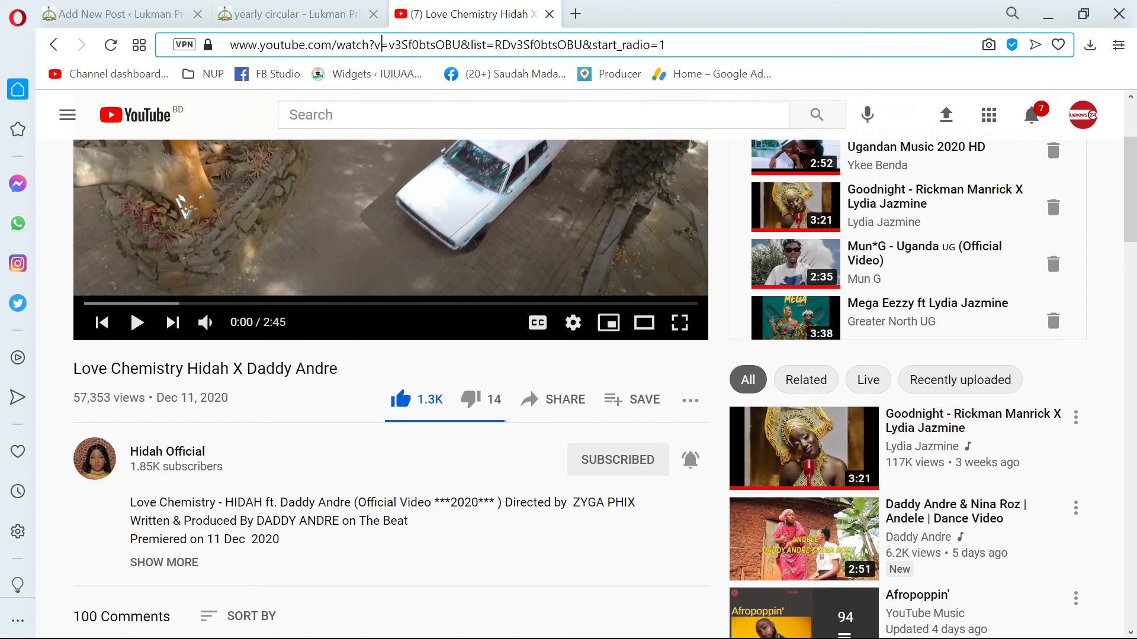
drag(686, 40, 228, 44)
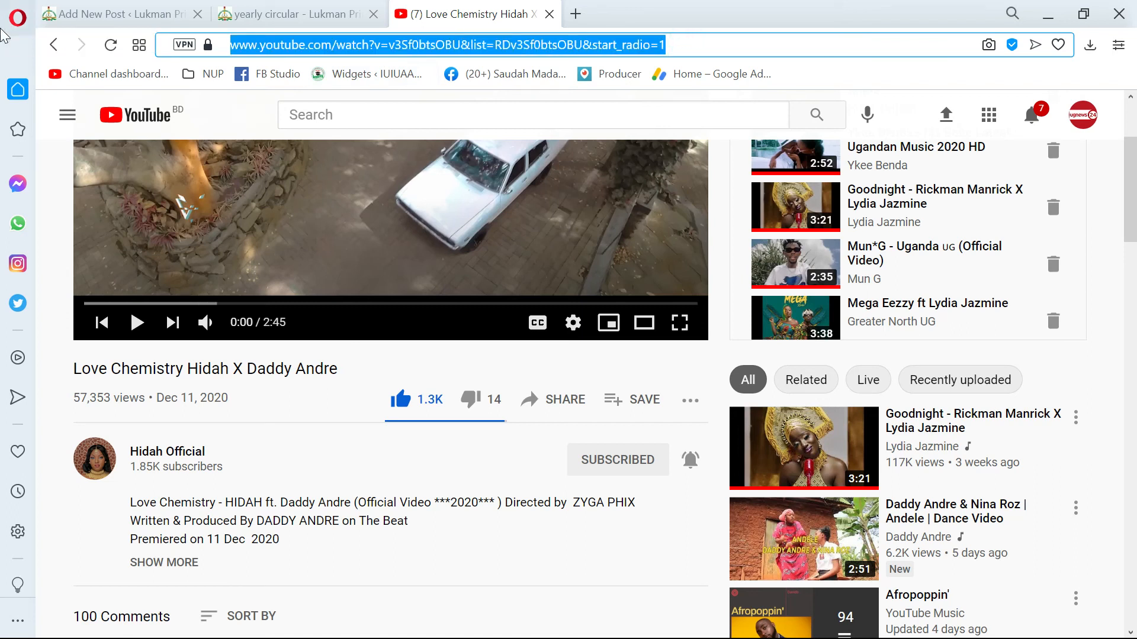
click(508, 53)
Open the YouTube video "Goodnight - Rickman Manrick X Lydia Jazmine", pause it, and copy its full web address.
scroll(864, 432, down, 3)
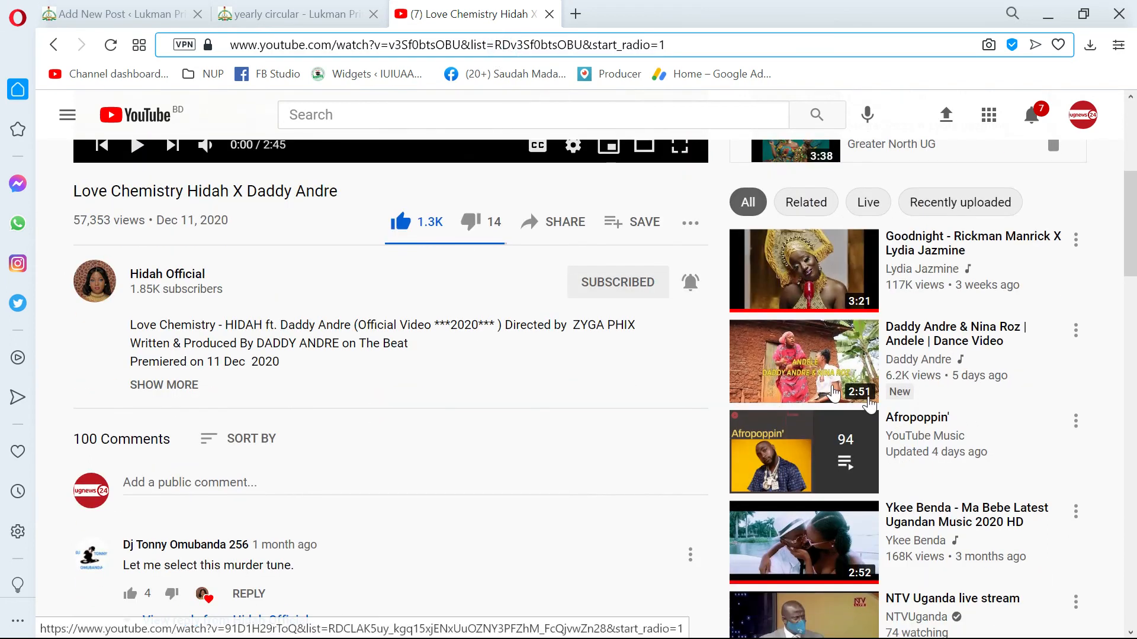
click(793, 276)
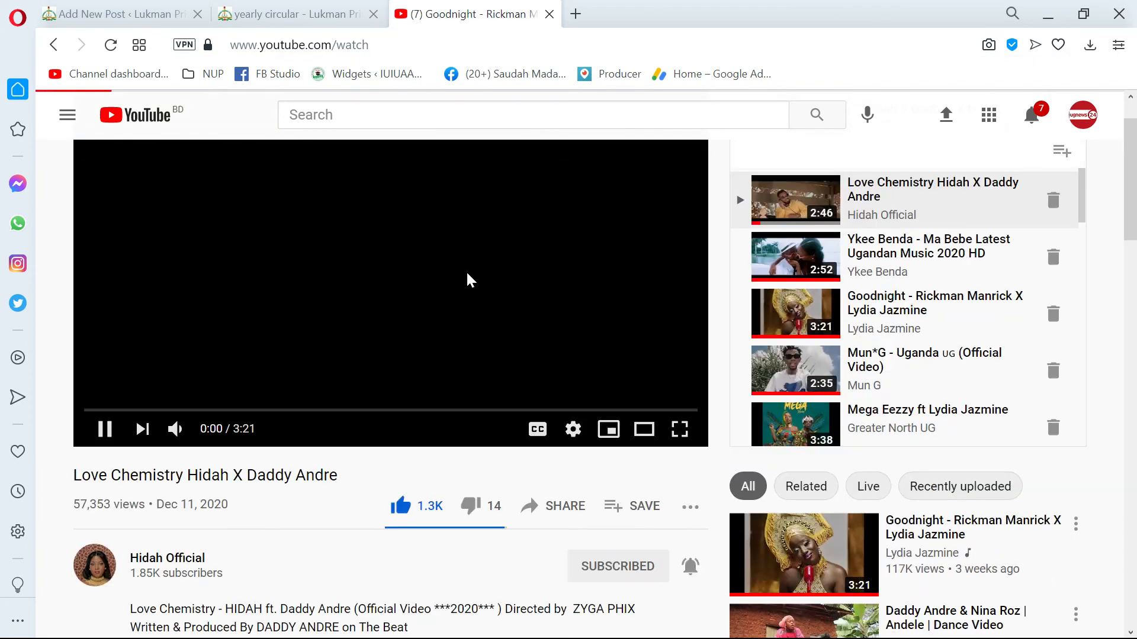
click(414, 321)
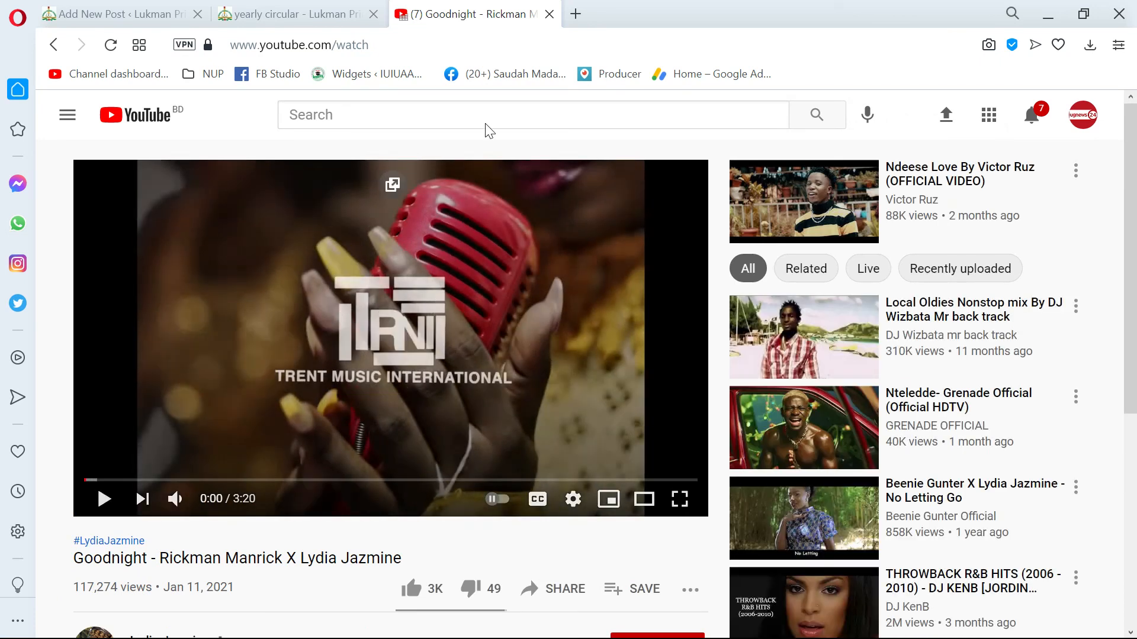
drag(474, 47, 228, 47)
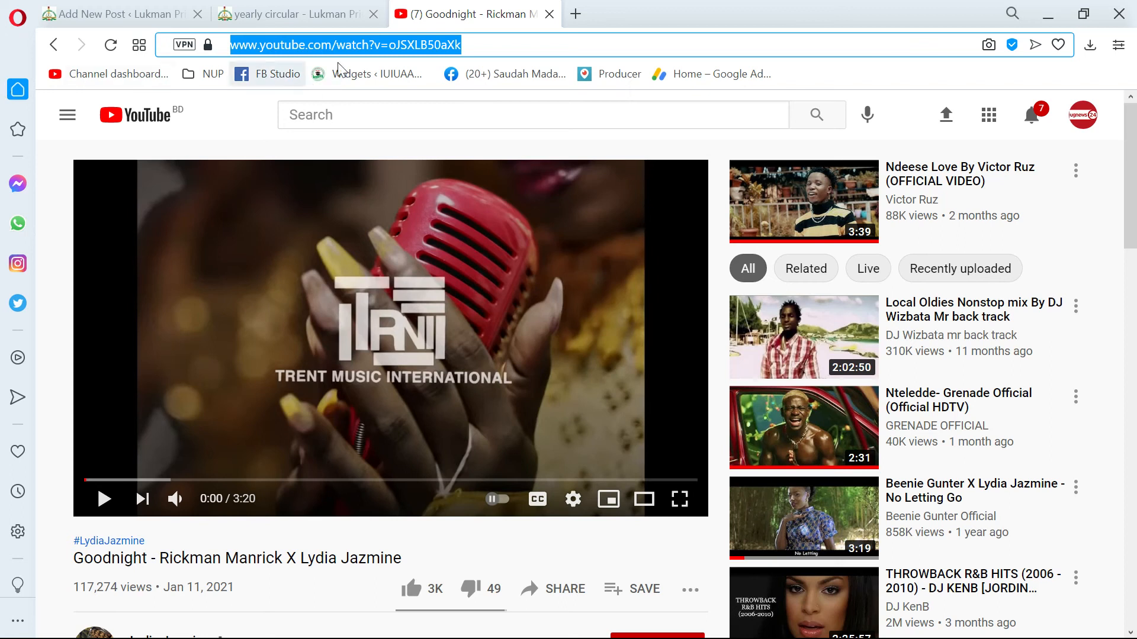
drag(503, 47, 76, 47)
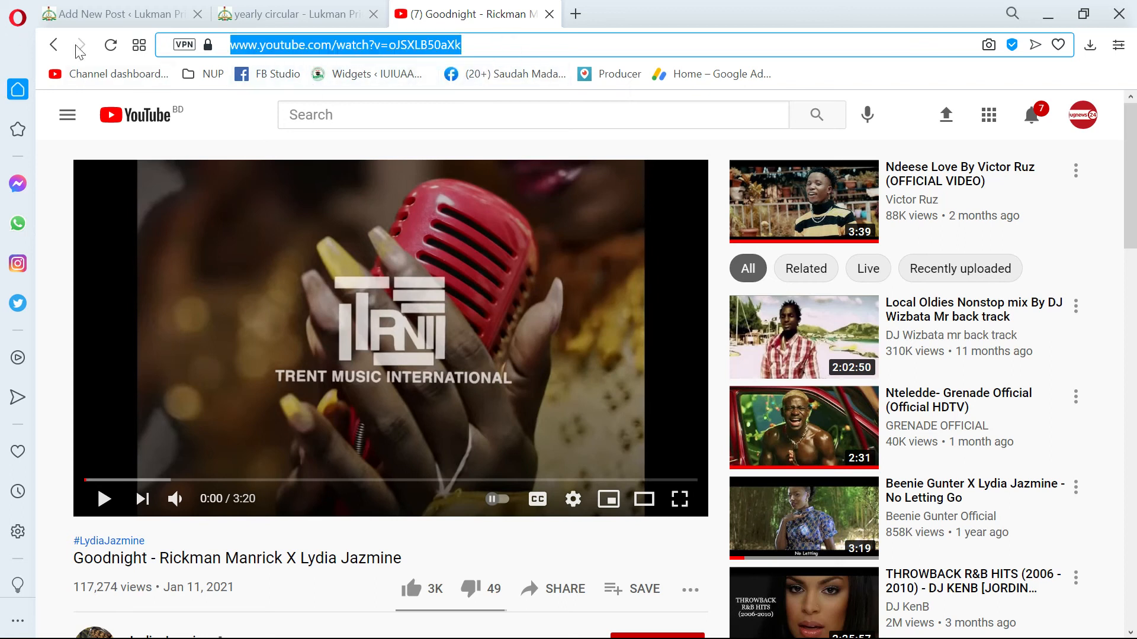
Return to the WordPress post editor and embed the copied video address in the YouTube block.
click(269, 19)
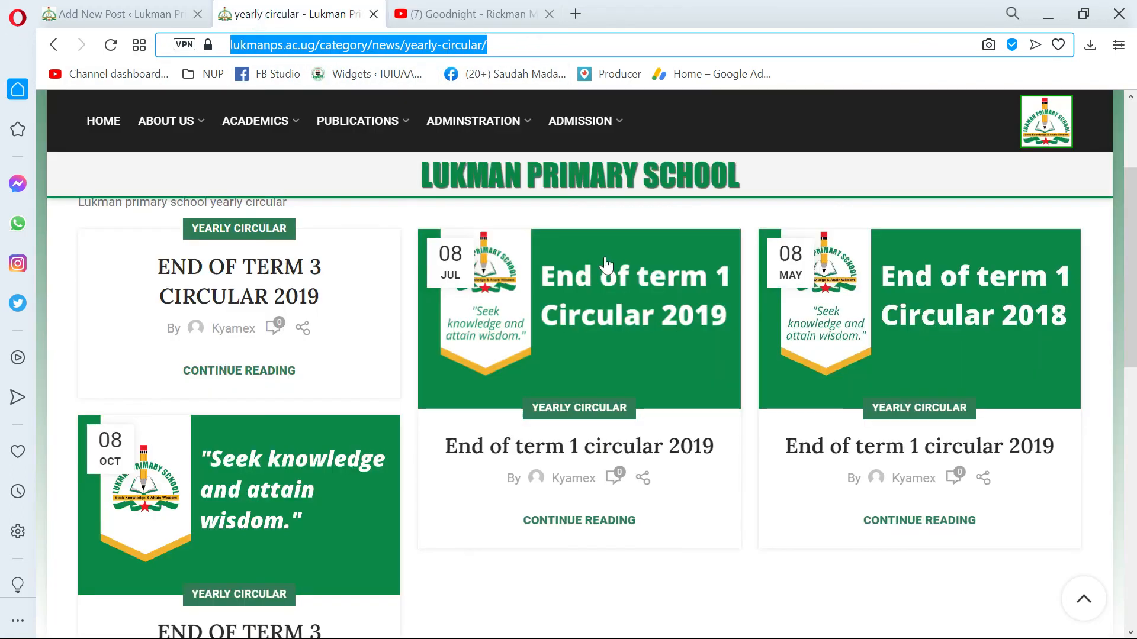
click(119, 14)
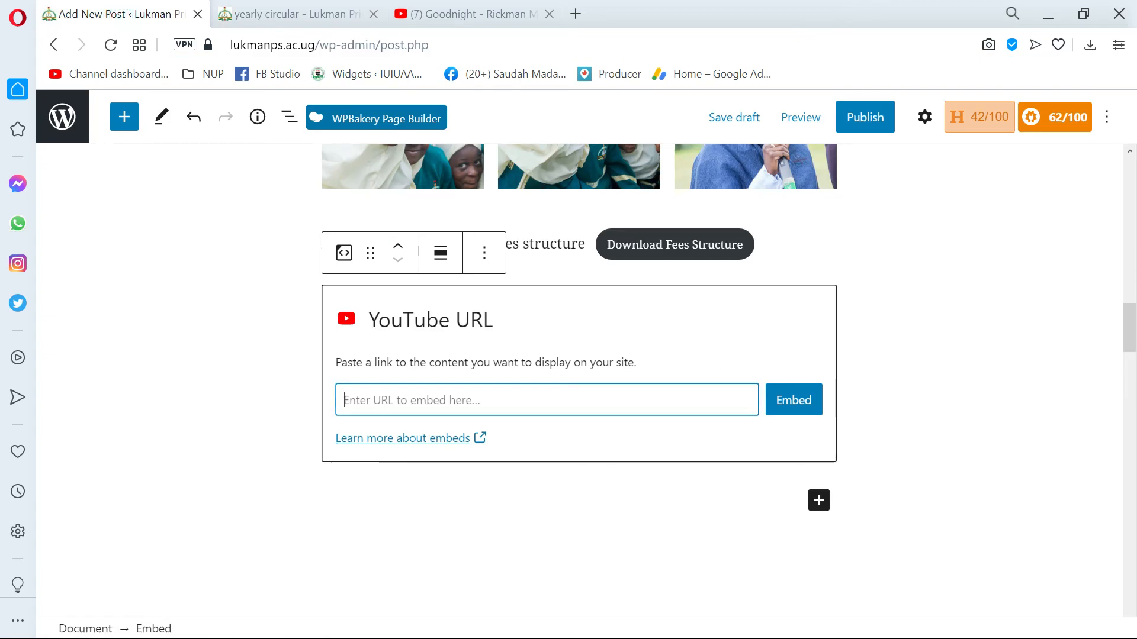
key(ctrl+v)
click(812, 409)
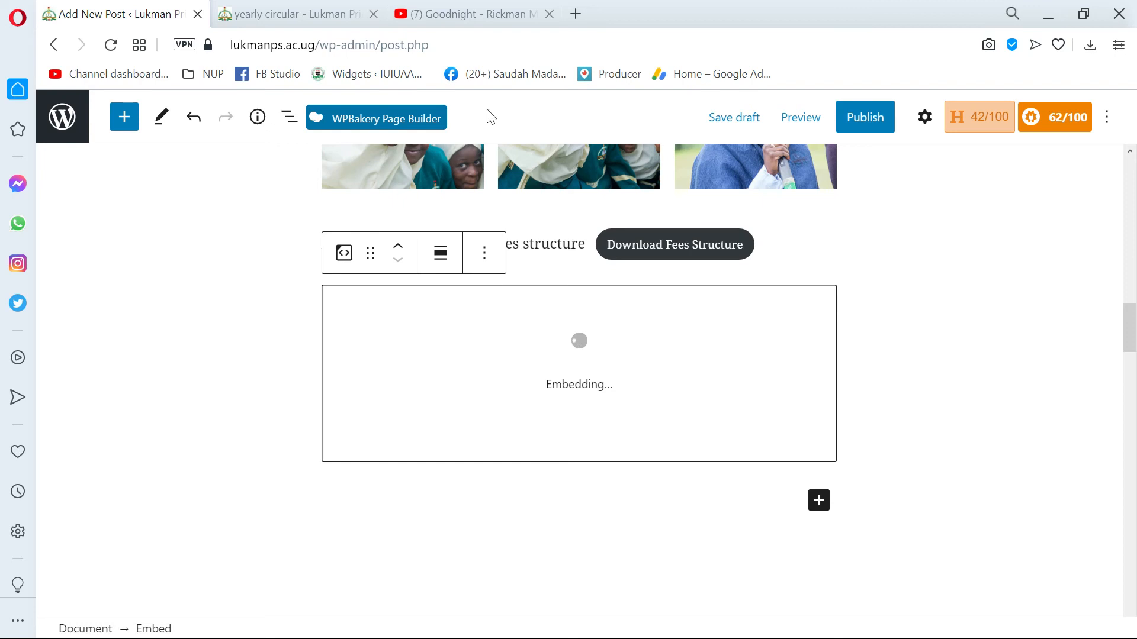
click(471, 13)
scroll(480, 379, down, 6)
scroll(481, 377, up, 4)
scroll(482, 376, down, 7)
scroll(542, 374, down, 8)
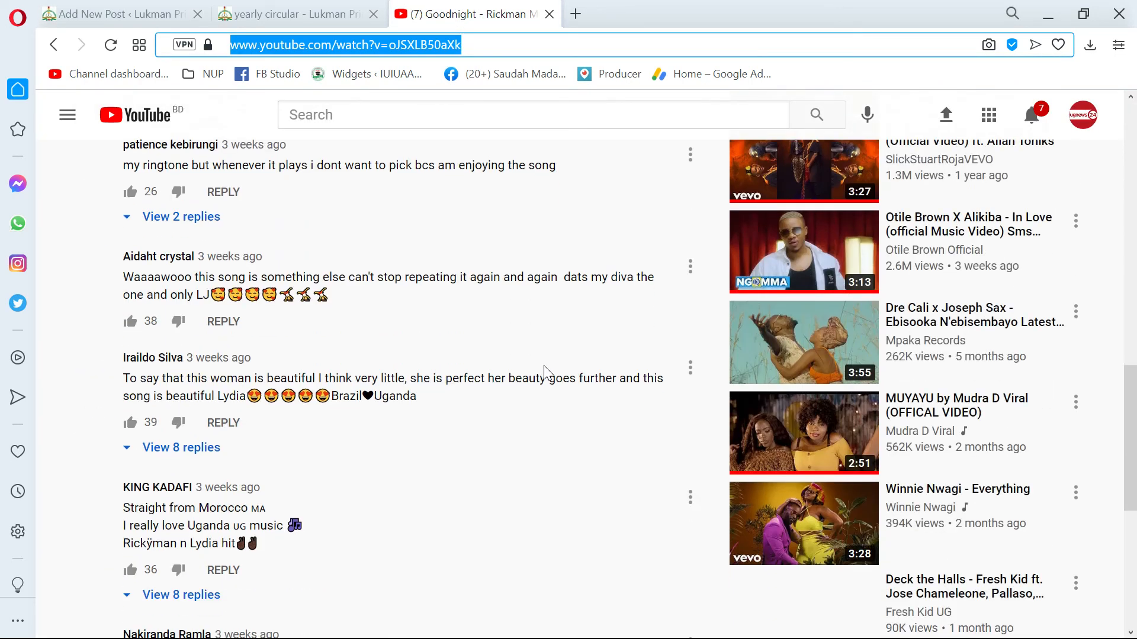
scroll(543, 373, up, 7)
scroll(495, 347, up, 2)
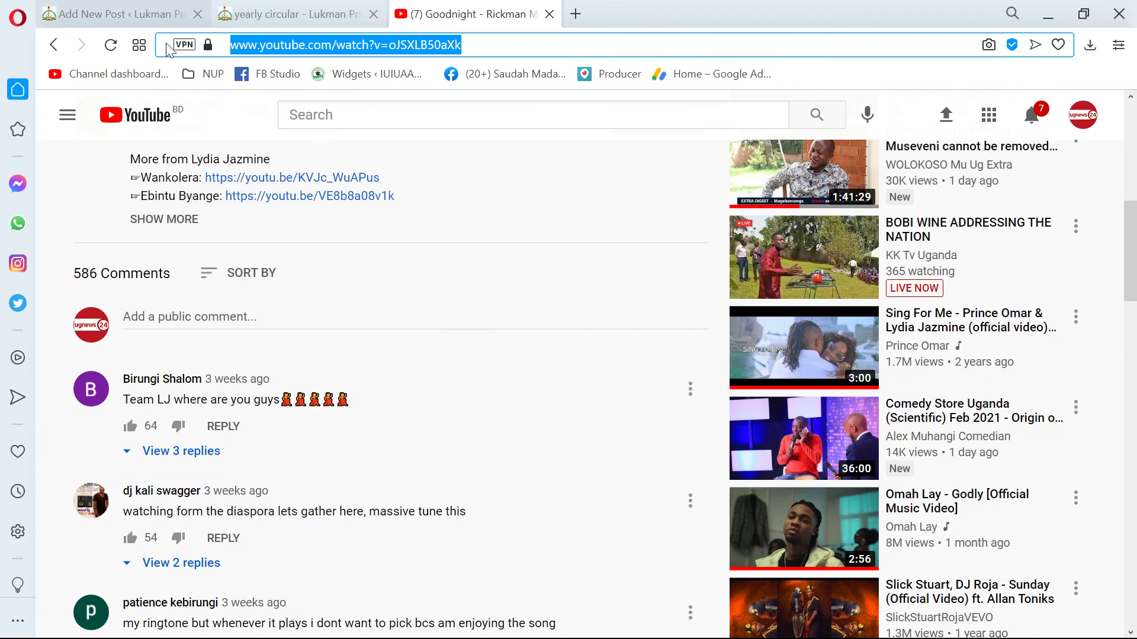
scroll(170, 50, up, 4)
Review the draft post in the editor, including the embedded video, image gallery, SEO and page settings, requirements list and fees table.
click(123, 16)
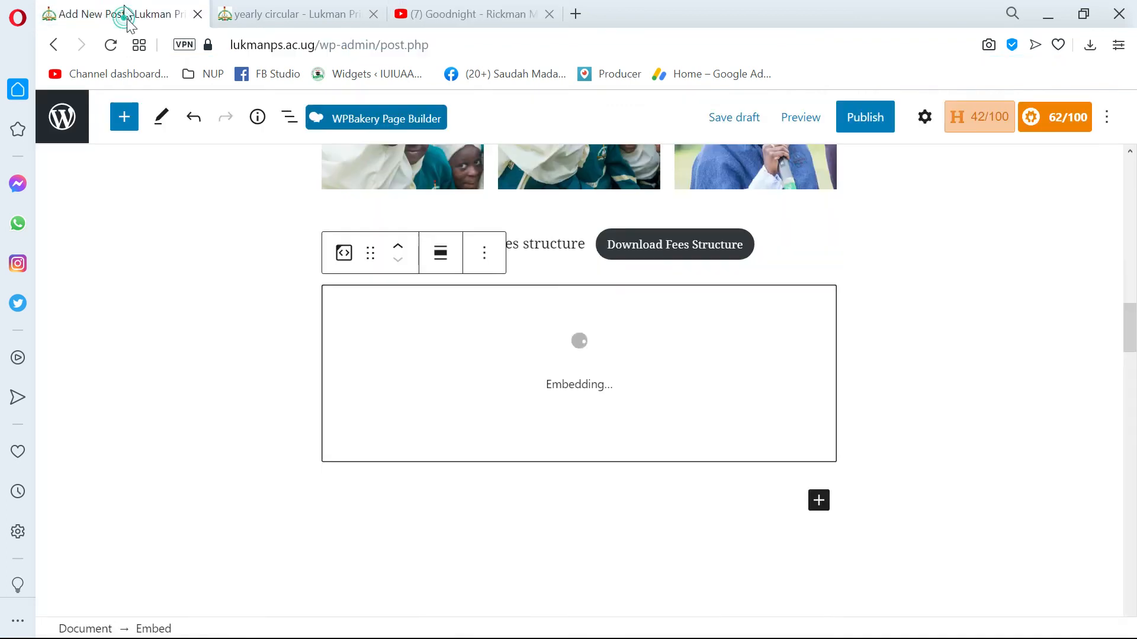
scroll(616, 473, down, 2)
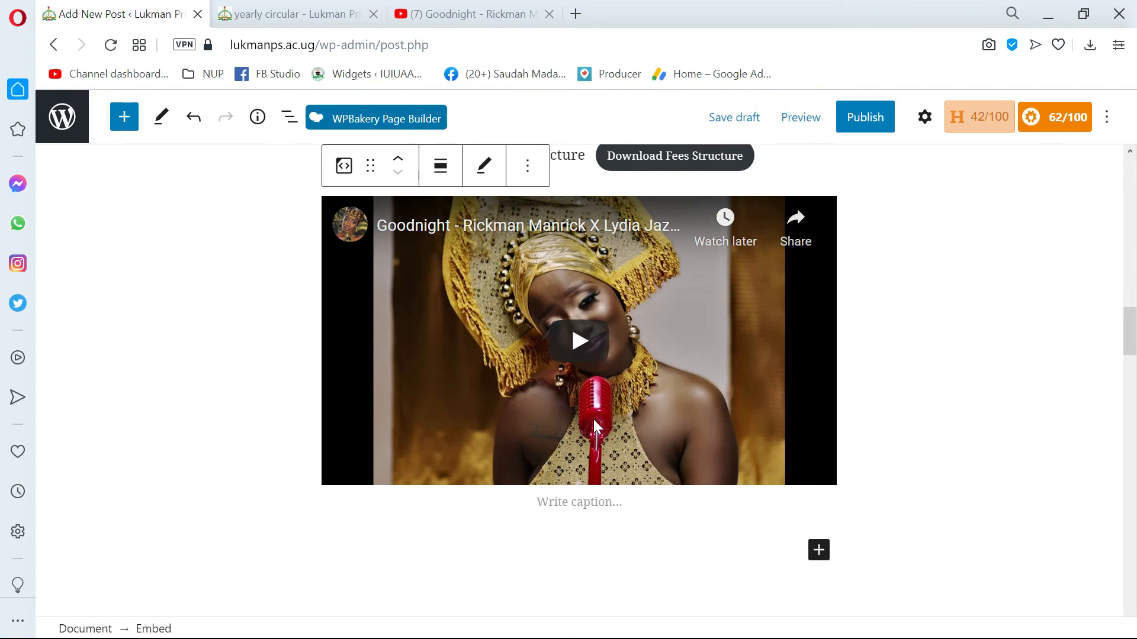
scroll(586, 520, down, 1)
scroll(628, 450, up, 1)
scroll(681, 369, up, 6)
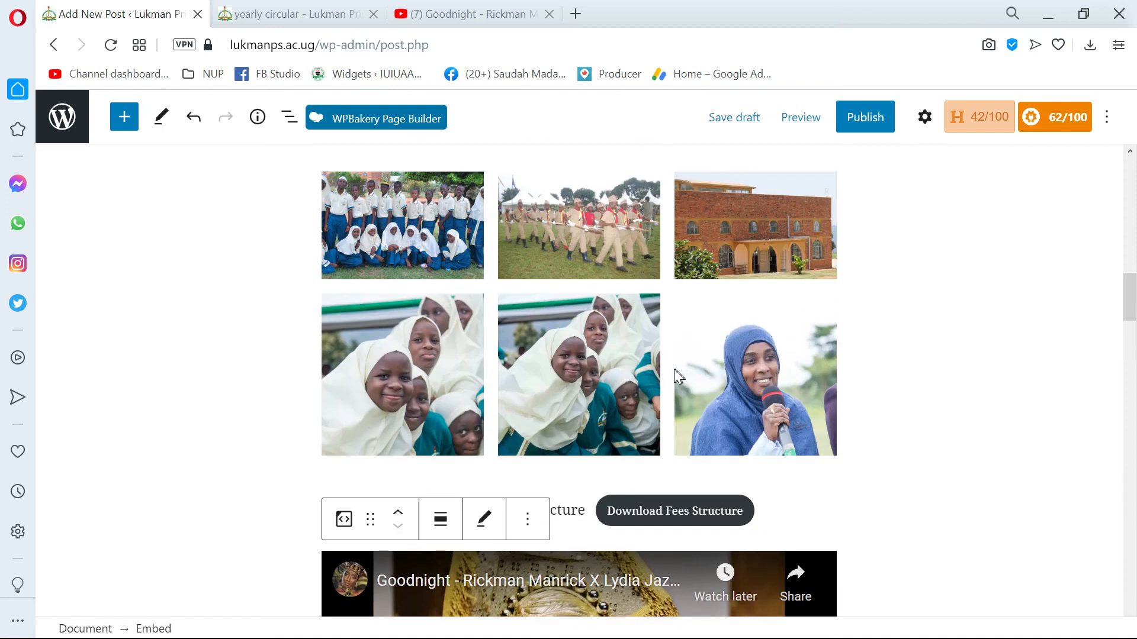
scroll(675, 368, down, 5)
scroll(663, 378, down, 3)
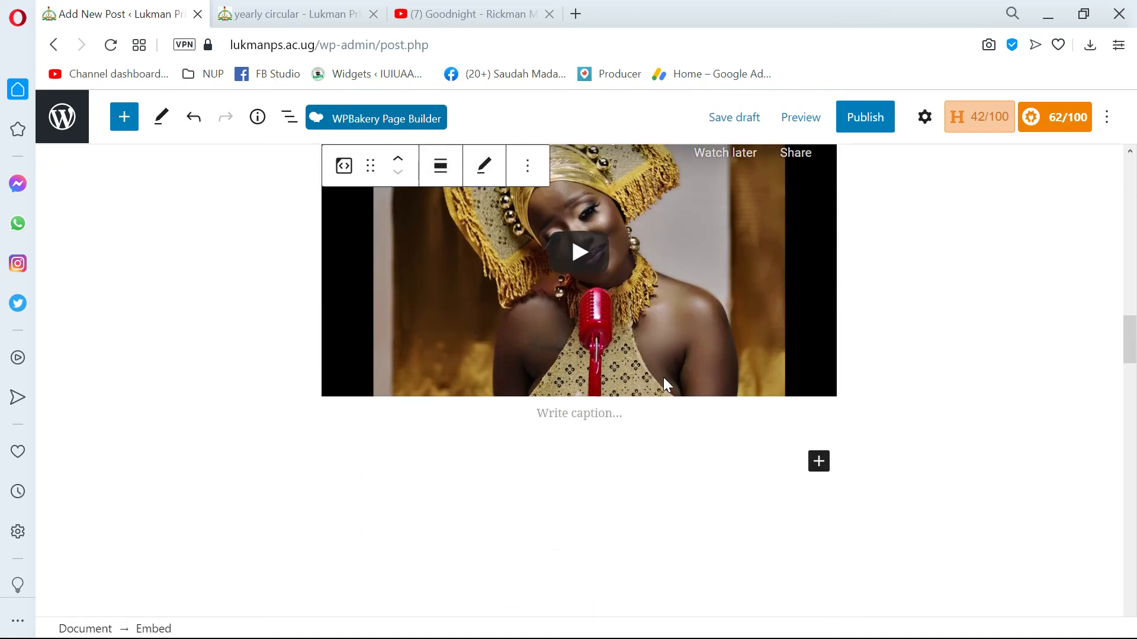
scroll(672, 408, up, 1)
scroll(673, 409, up, 4)
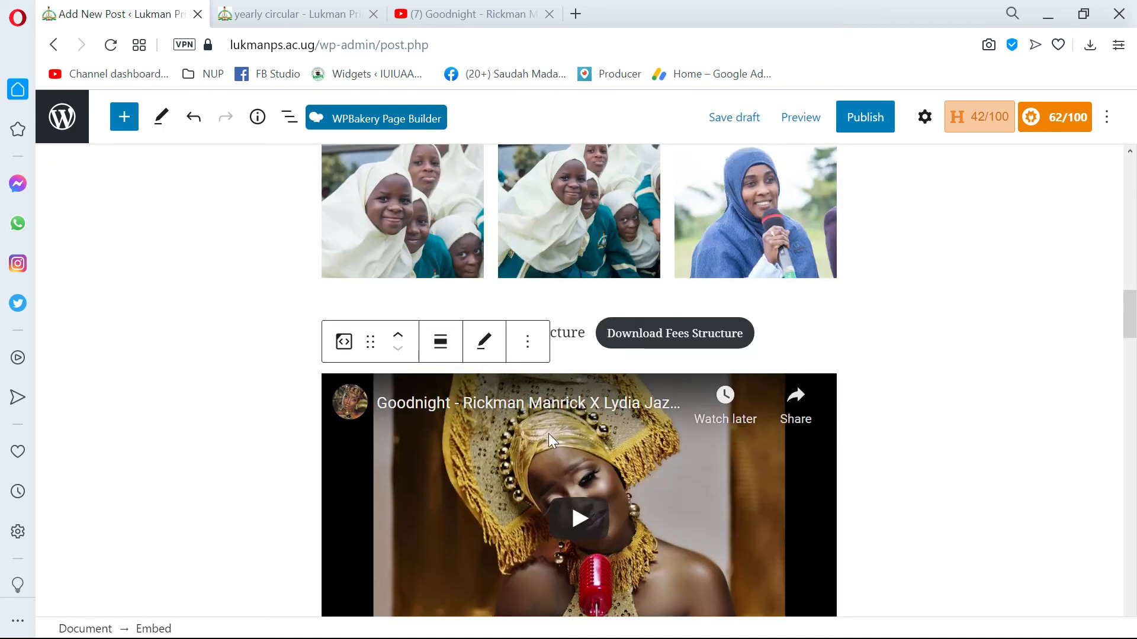
scroll(556, 426, up, 4)
scroll(627, 431, down, 8)
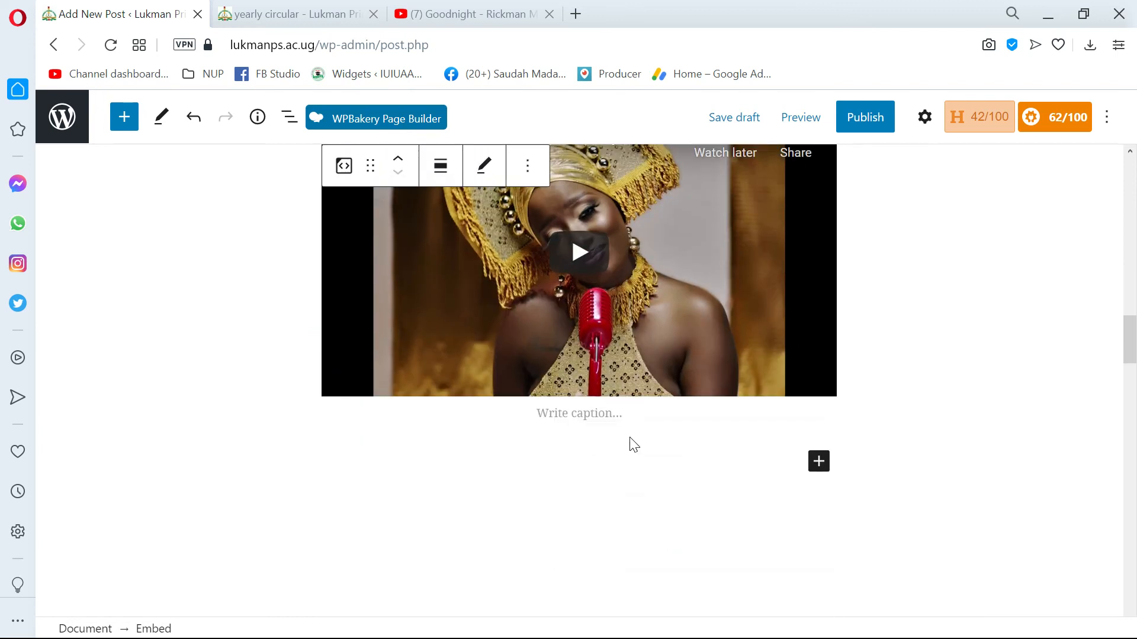
scroll(632, 447, down, 7)
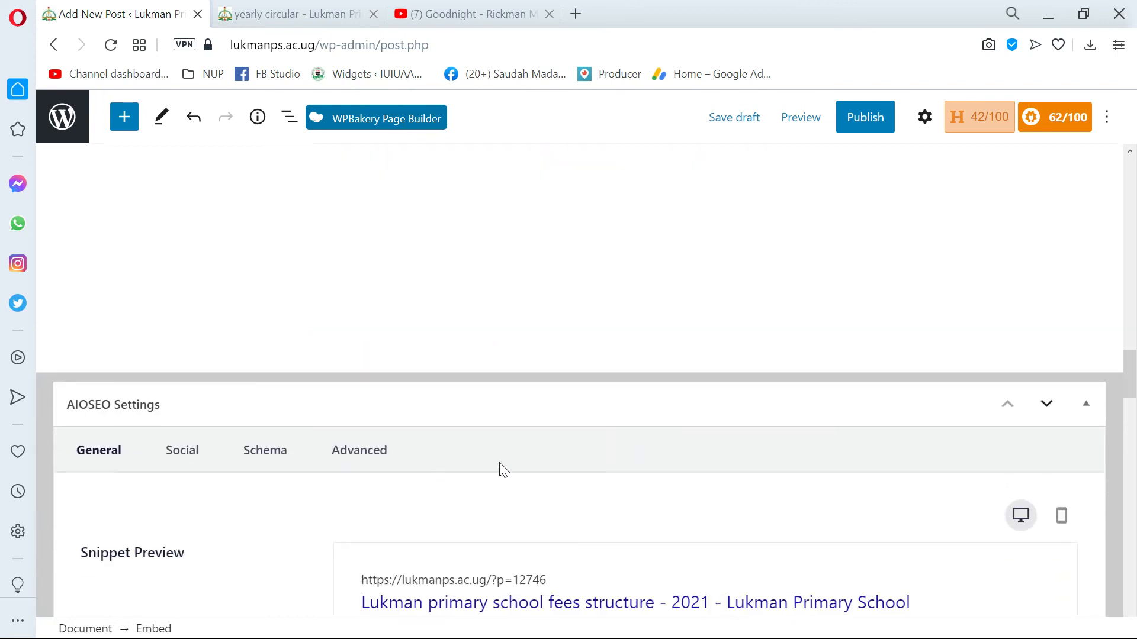
scroll(503, 470, down, 19)
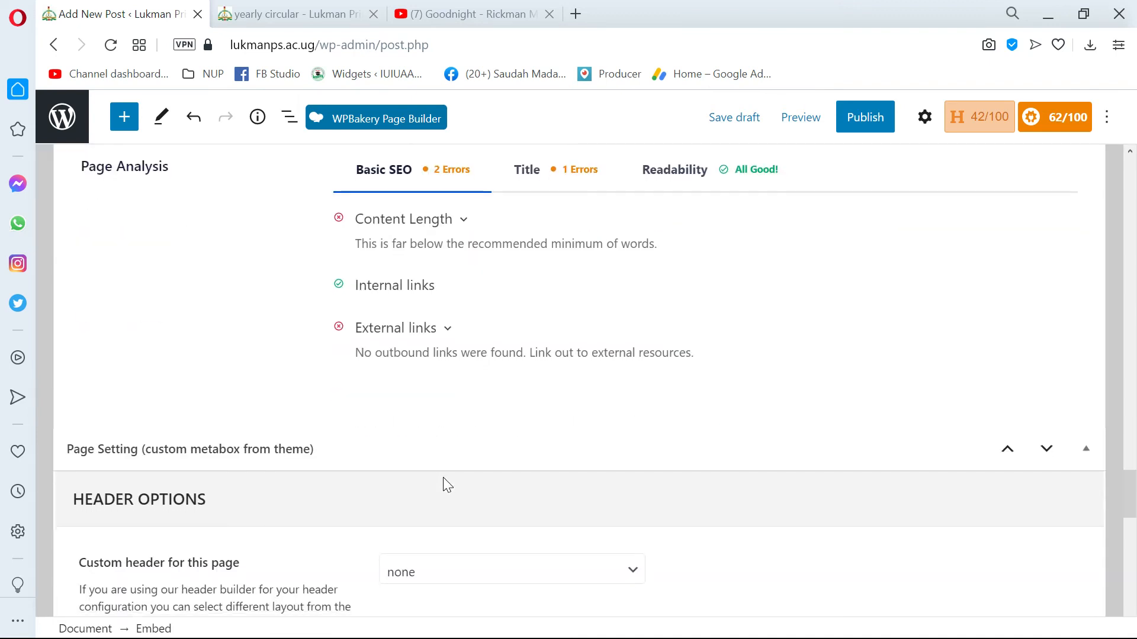
scroll(447, 484, down, 16)
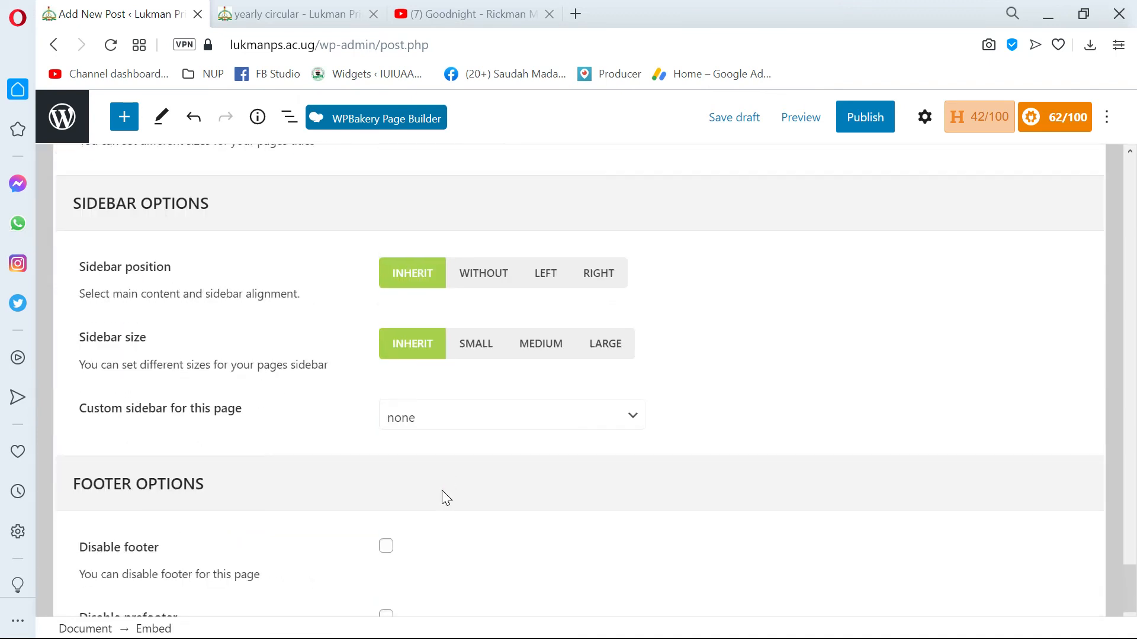
scroll(442, 491, up, 20)
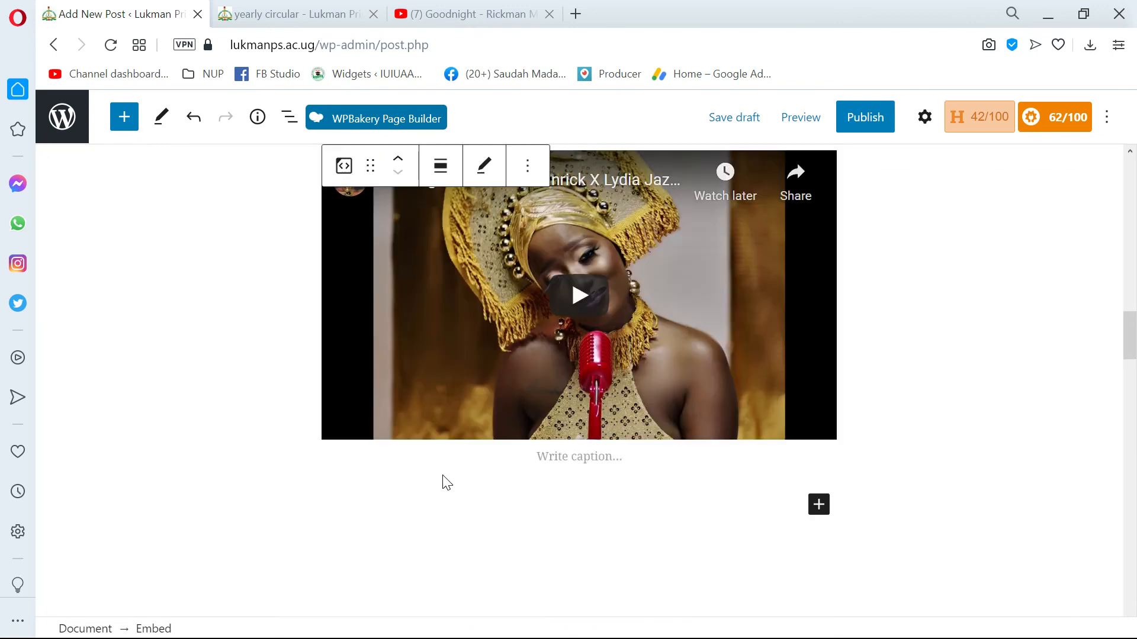
scroll(447, 484, up, 20)
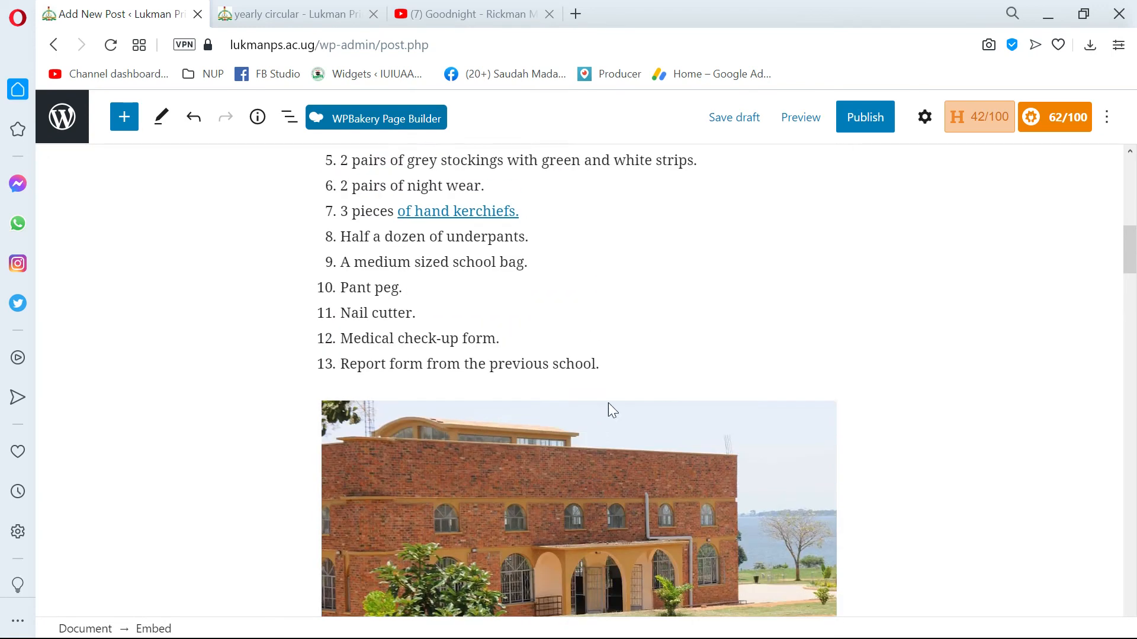
scroll(875, 167, up, 2)
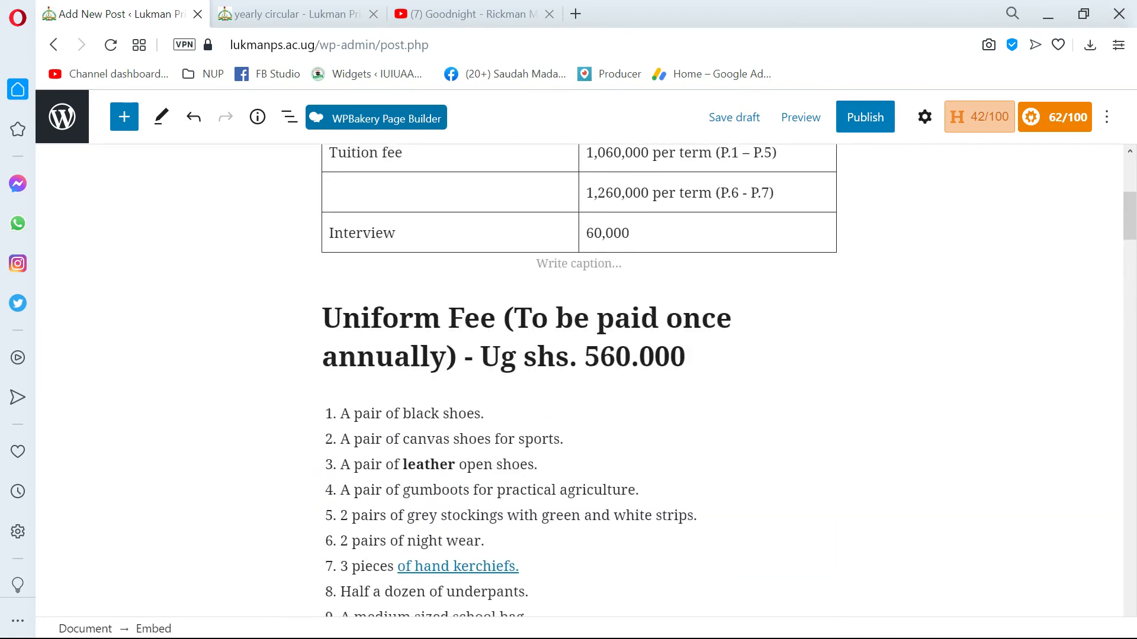
Publish the fees structure post with public visibility.
scroll(873, 175, up, 5)
click(872, 129)
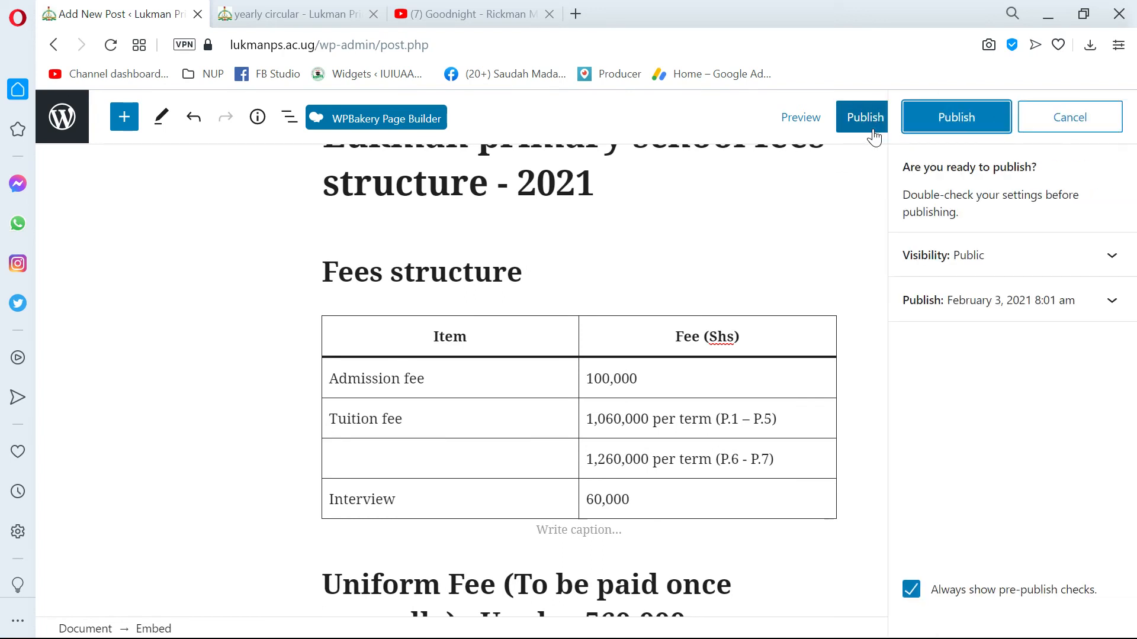
click(956, 118)
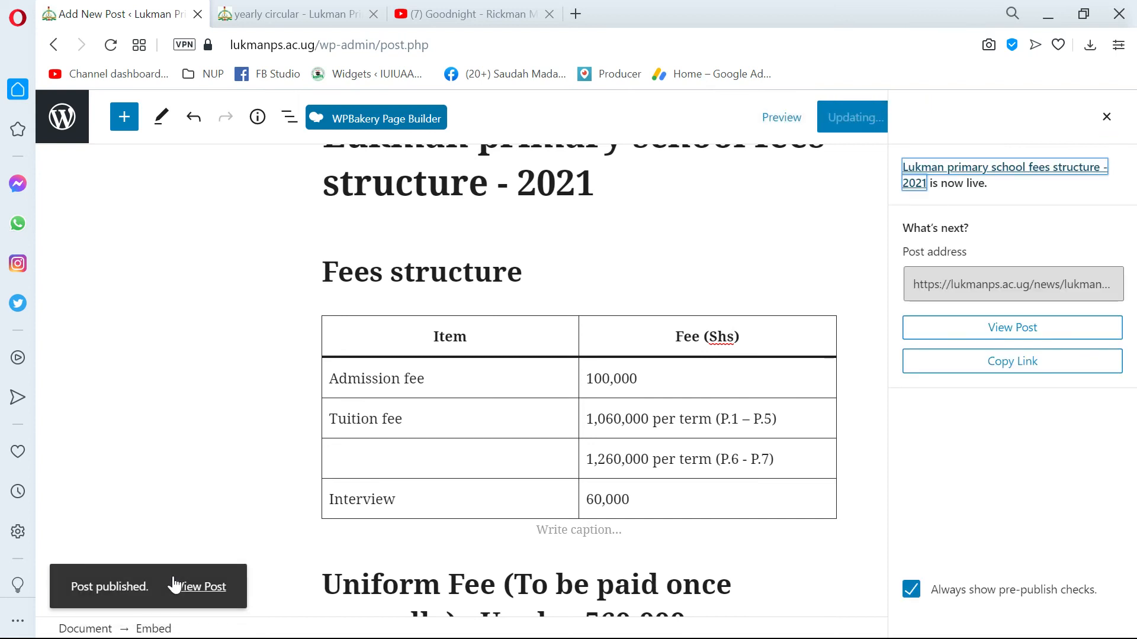
Open the published post in a new browser tab and switch to it once it has loaded.
middle_click(186, 583)
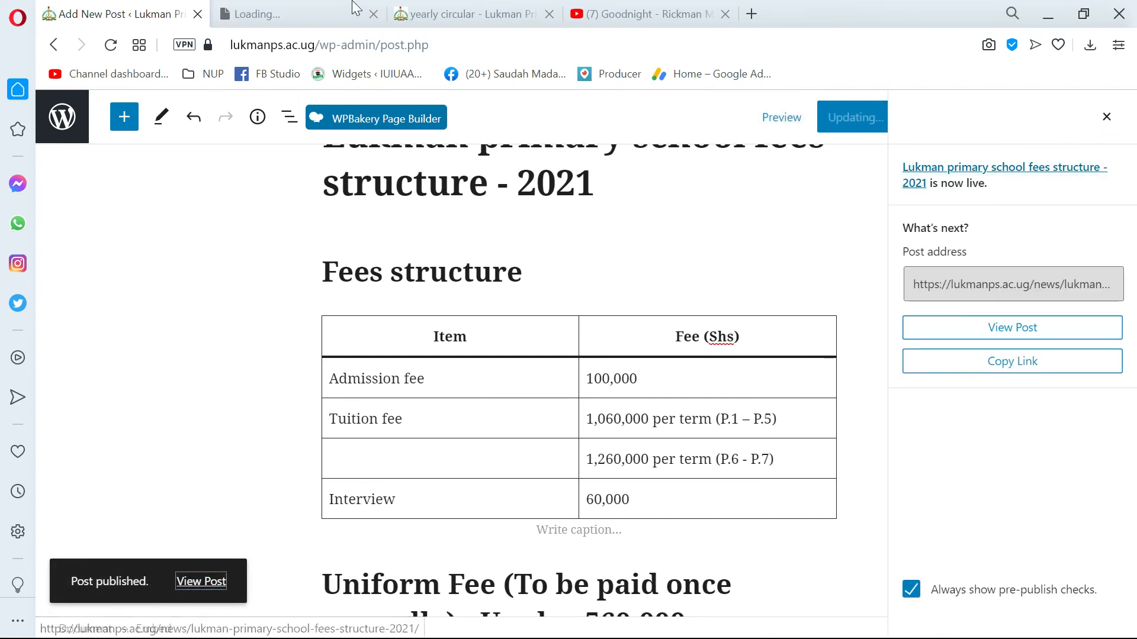
click(312, 8)
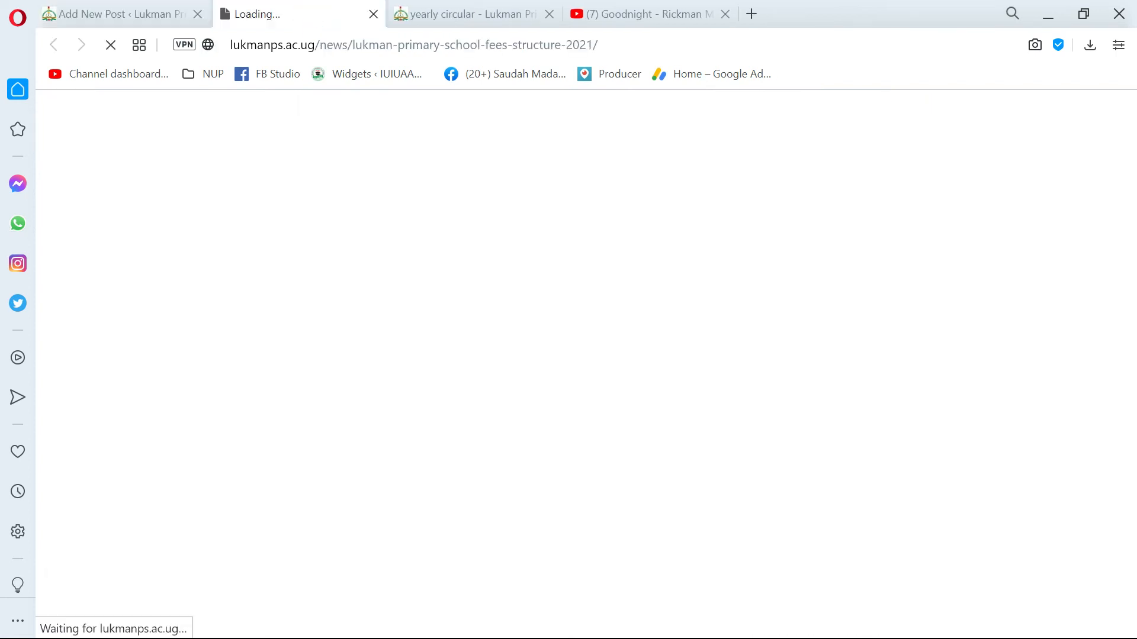
click(108, 8)
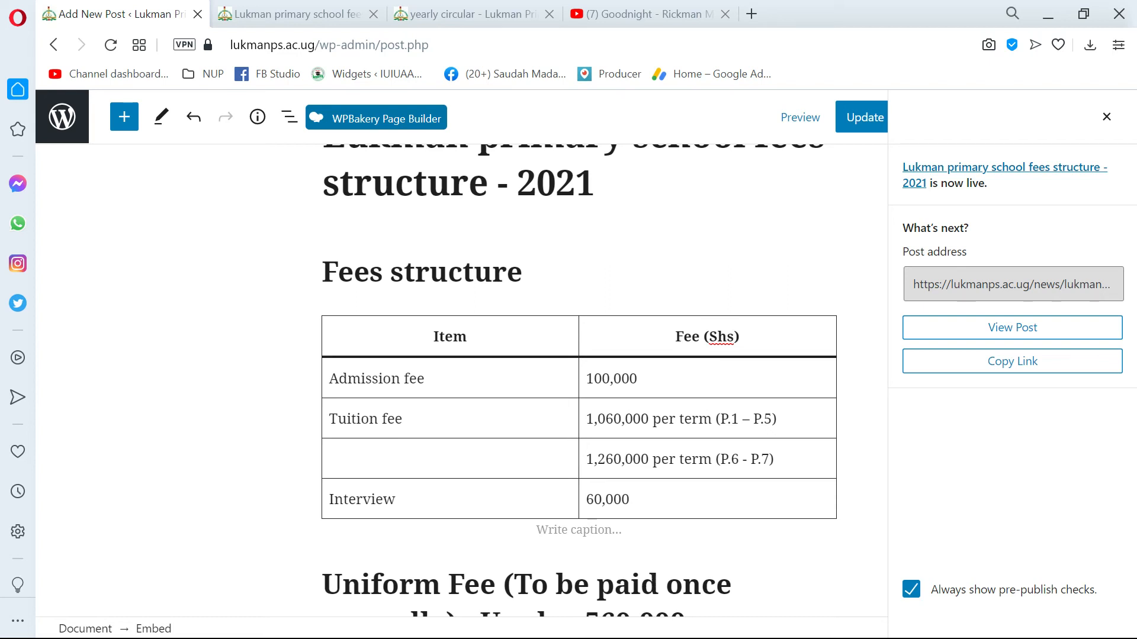
click(274, 8)
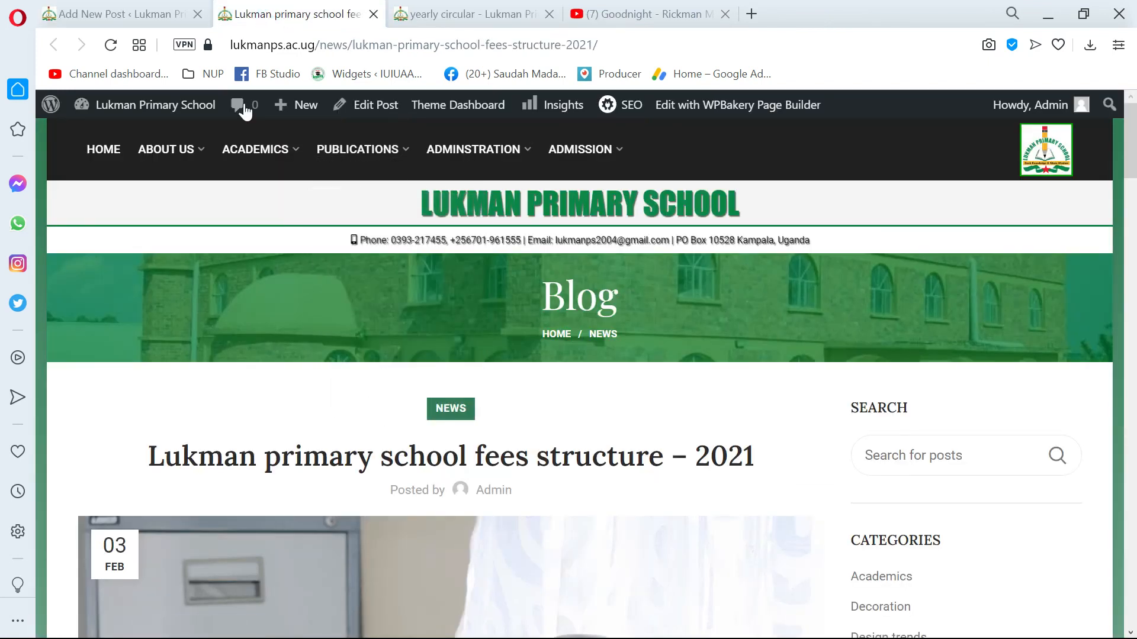
Copy the published post's link from the editor and return to the live post's tab.
click(139, 8)
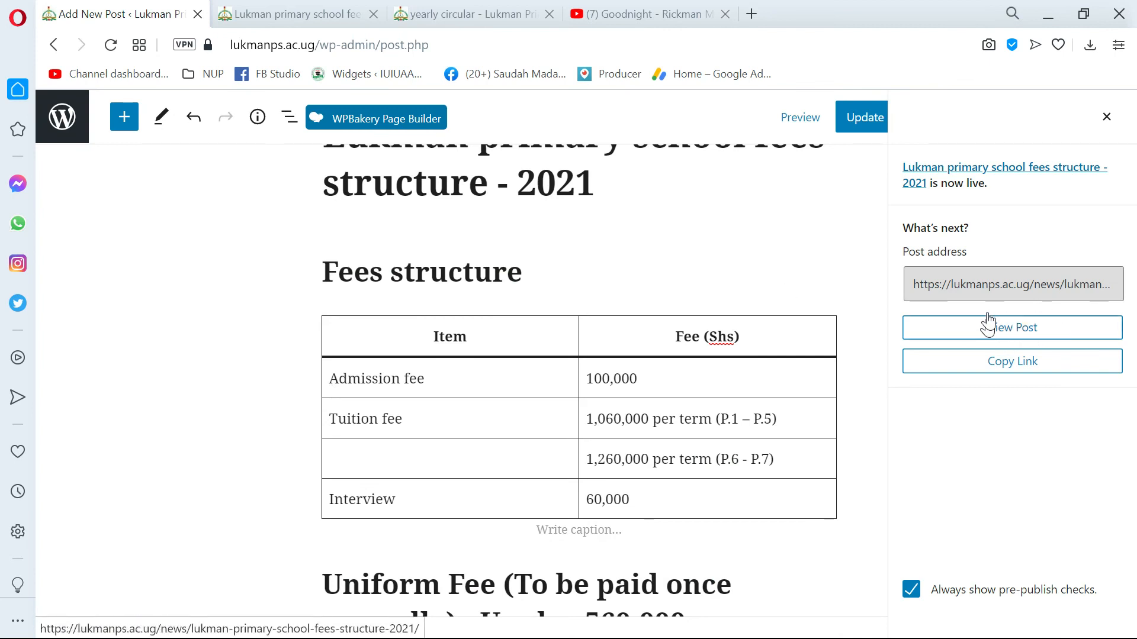
click(1013, 362)
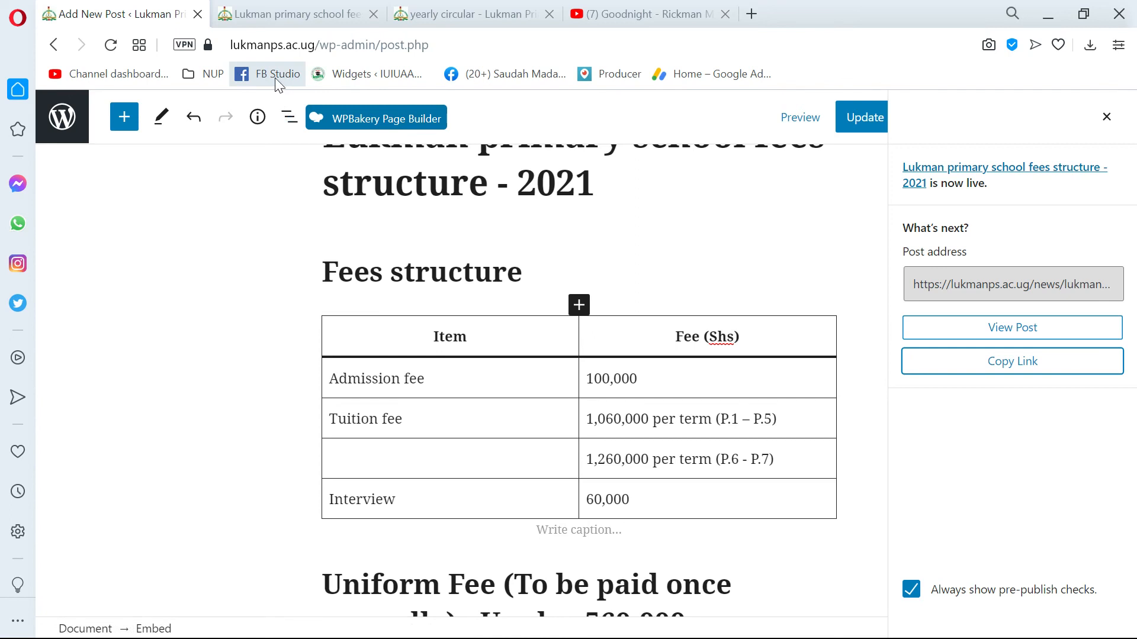
click(277, 13)
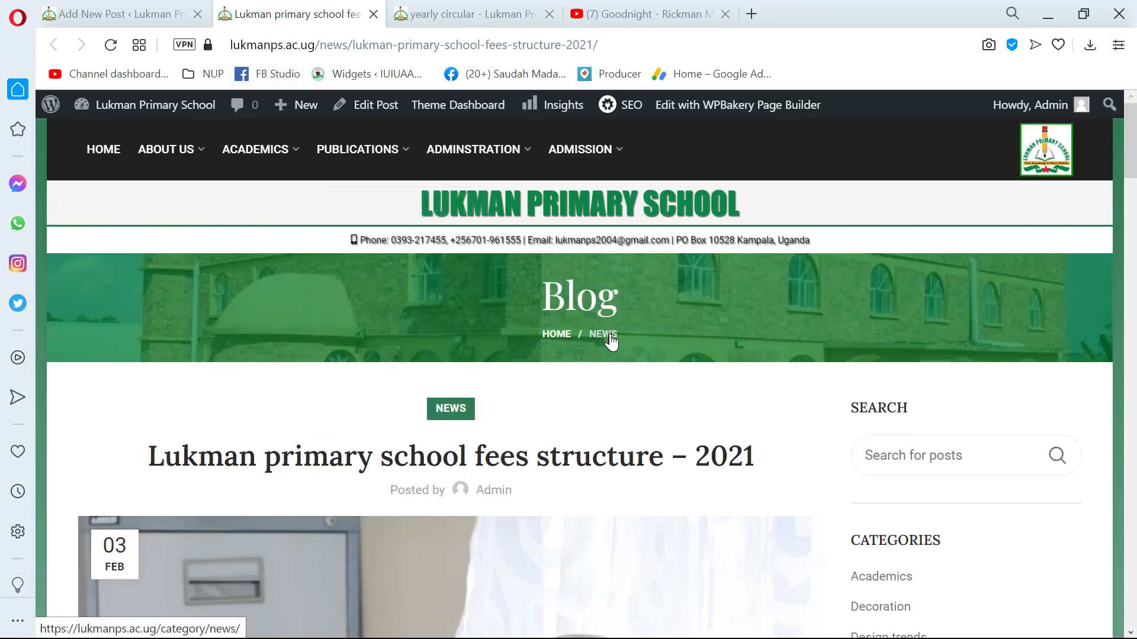
Review the live post's heading, featured image and fees table.
scroll(568, 361, down, 8)
scroll(528, 384, up, 2)
scroll(531, 393, down, 2)
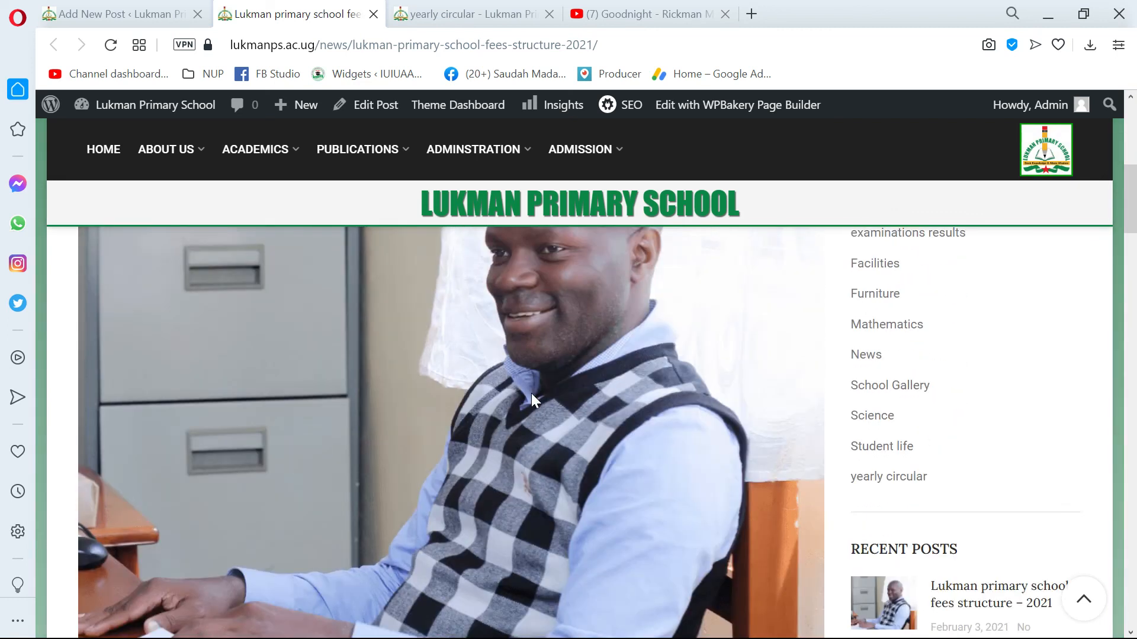
scroll(531, 394, down, 4)
scroll(528, 395, down, 5)
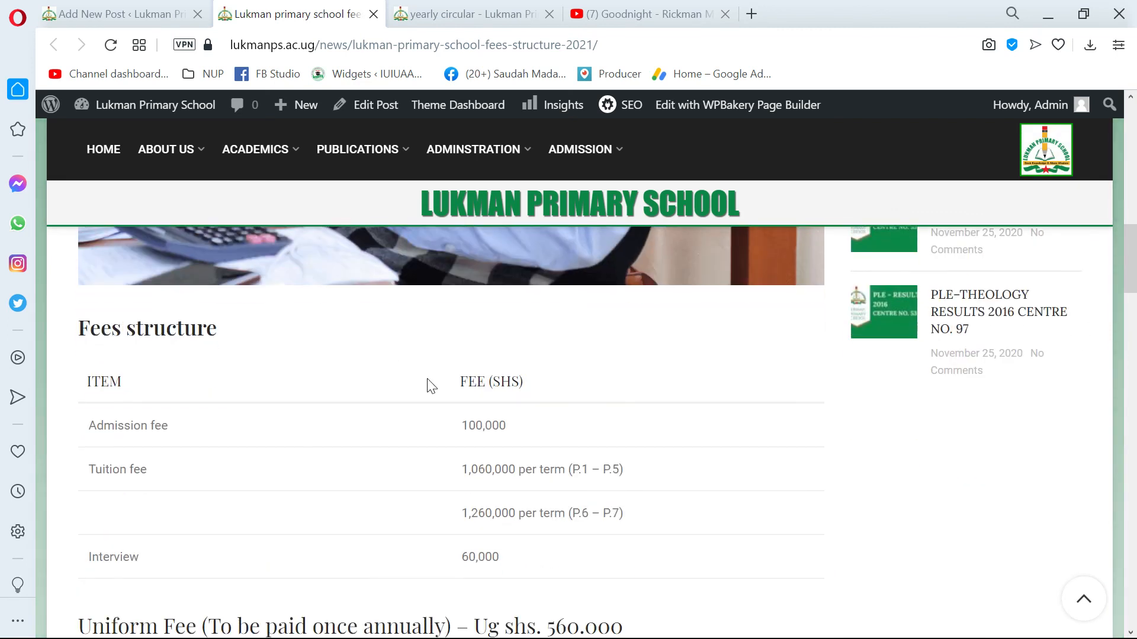
scroll(274, 386, up, 4)
scroll(144, 464, down, 4)
scroll(170, 385, down, 2)
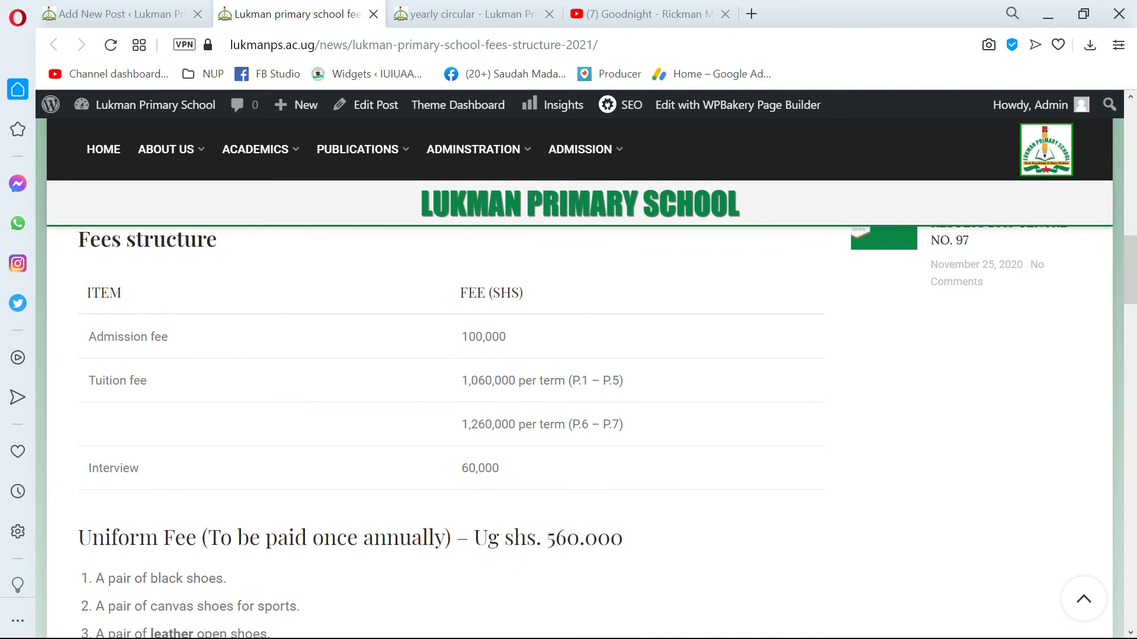
scroll(424, 420, down, 5)
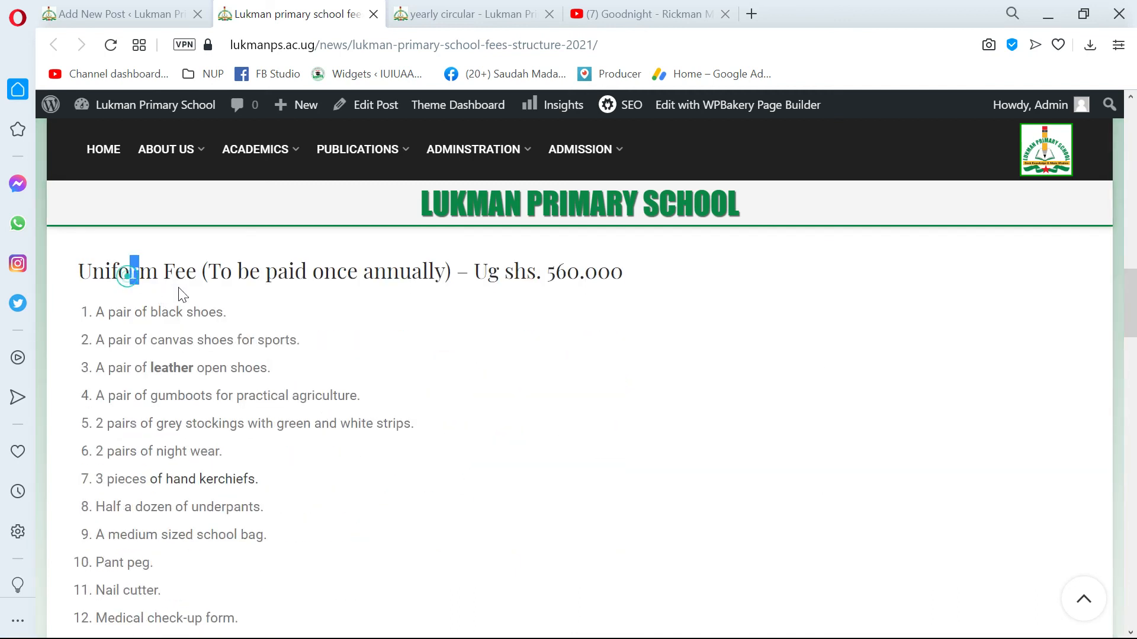
Check the uniform fee heading, requirements list, building photo, image gallery and embedded video on the live post.
drag(126, 276, 386, 297)
click(406, 292)
scroll(313, 349, down, 1)
scroll(313, 354, down, 1)
scroll(249, 427, up, 2)
scroll(226, 445, down, 4)
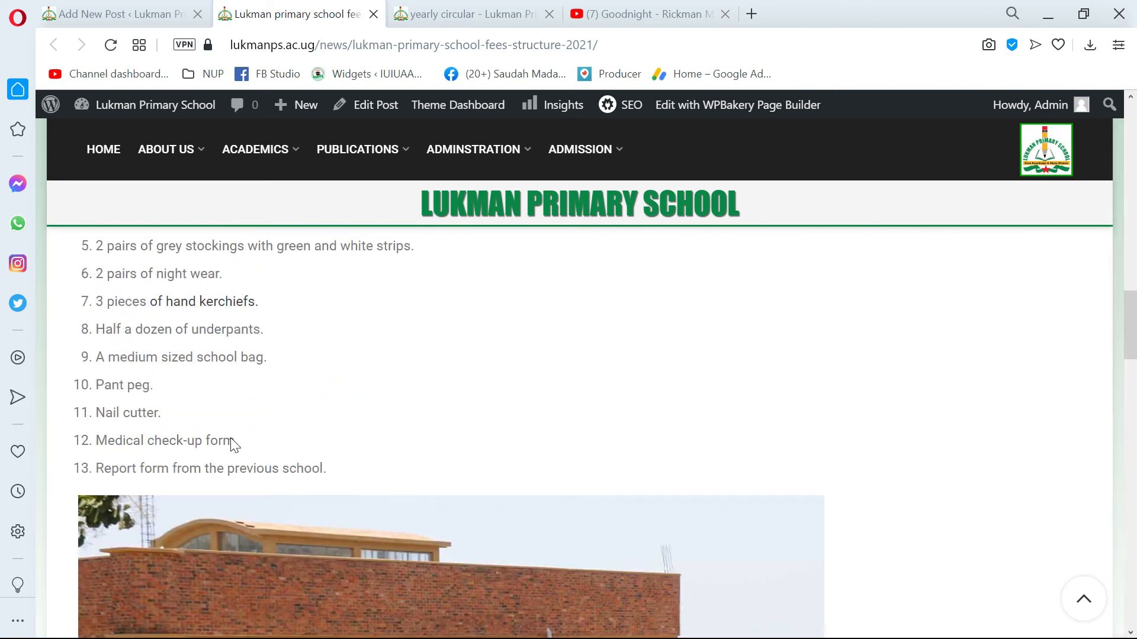
scroll(269, 410, down, 5)
scroll(353, 410, up, 1)
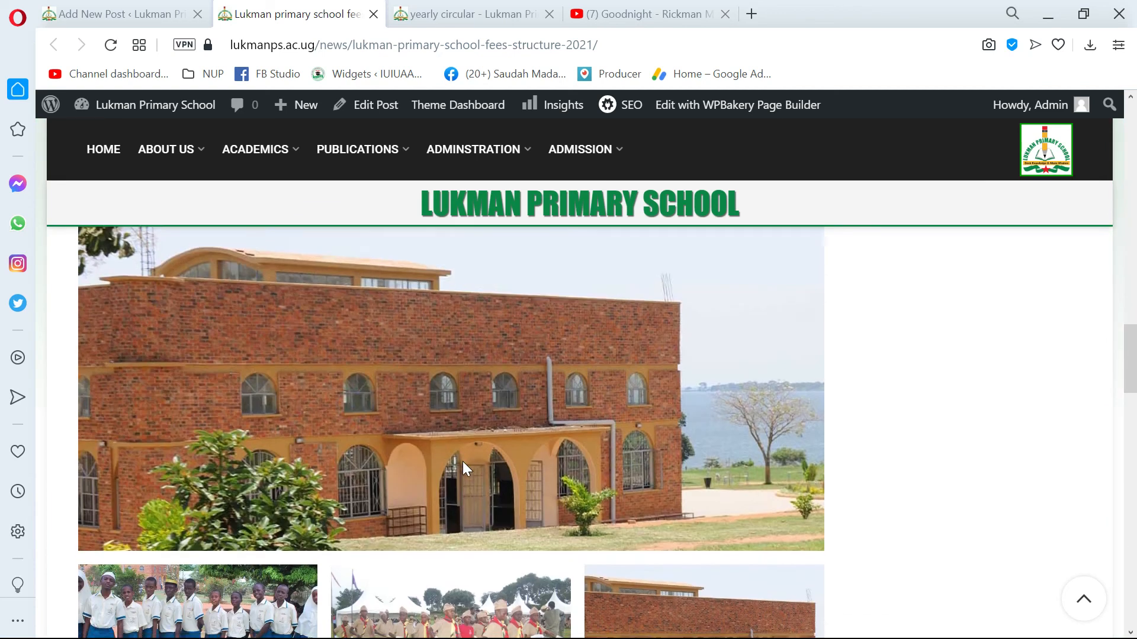
scroll(466, 468, down, 3)
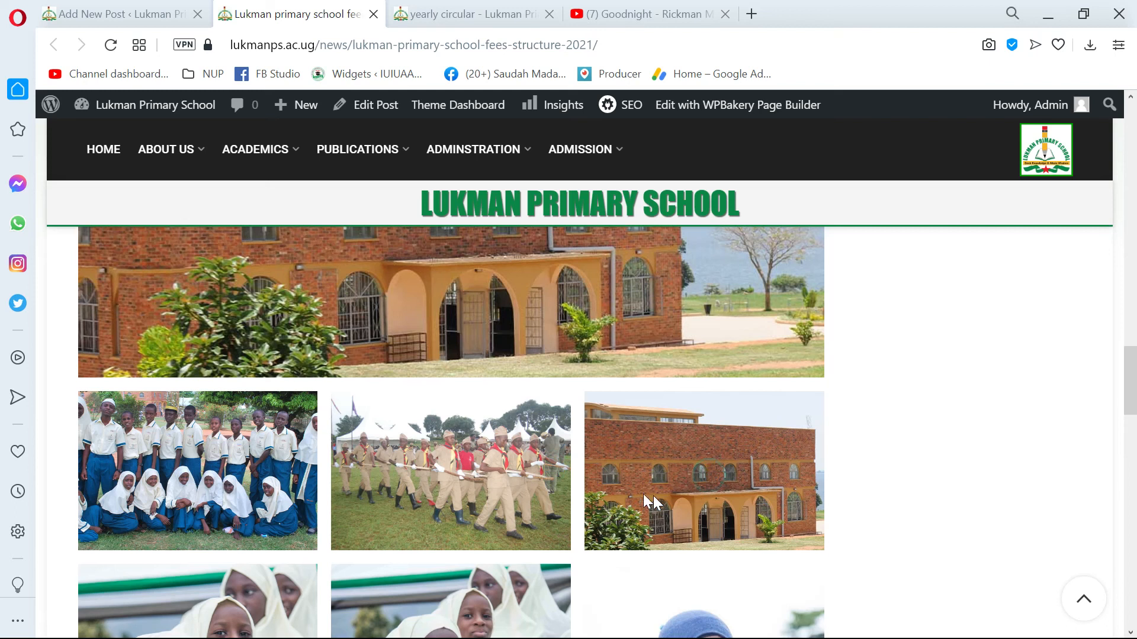
scroll(653, 495, down, 2)
scroll(614, 535, down, 8)
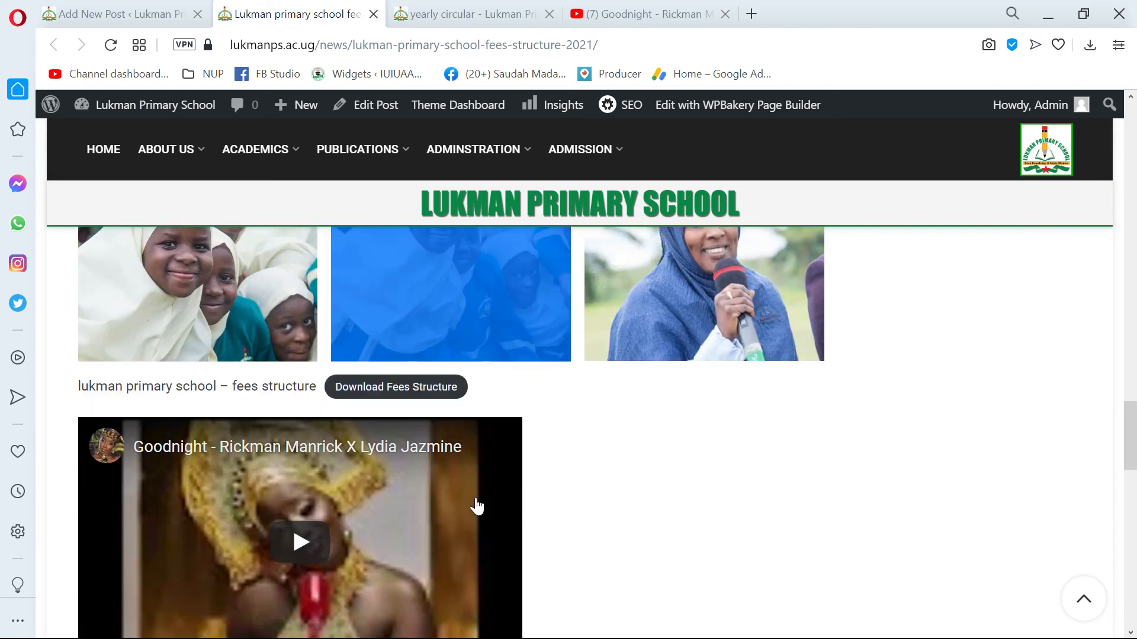
Download the fees structure PDF from the live post and open the downloaded file to check its contents.
scroll(427, 477, up, 2)
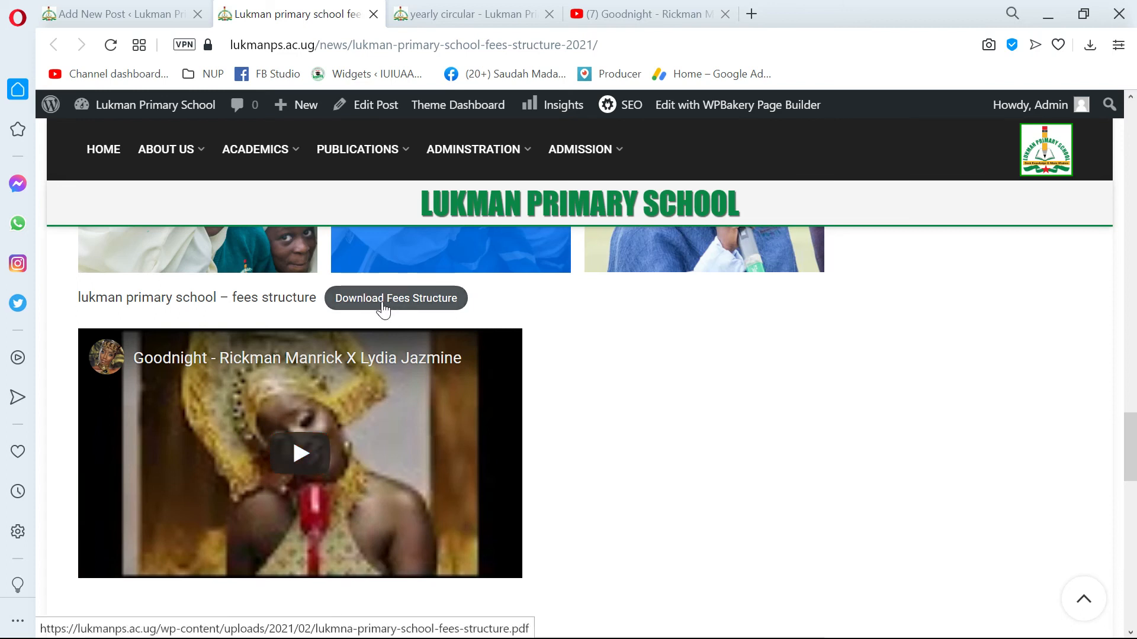
click(402, 299)
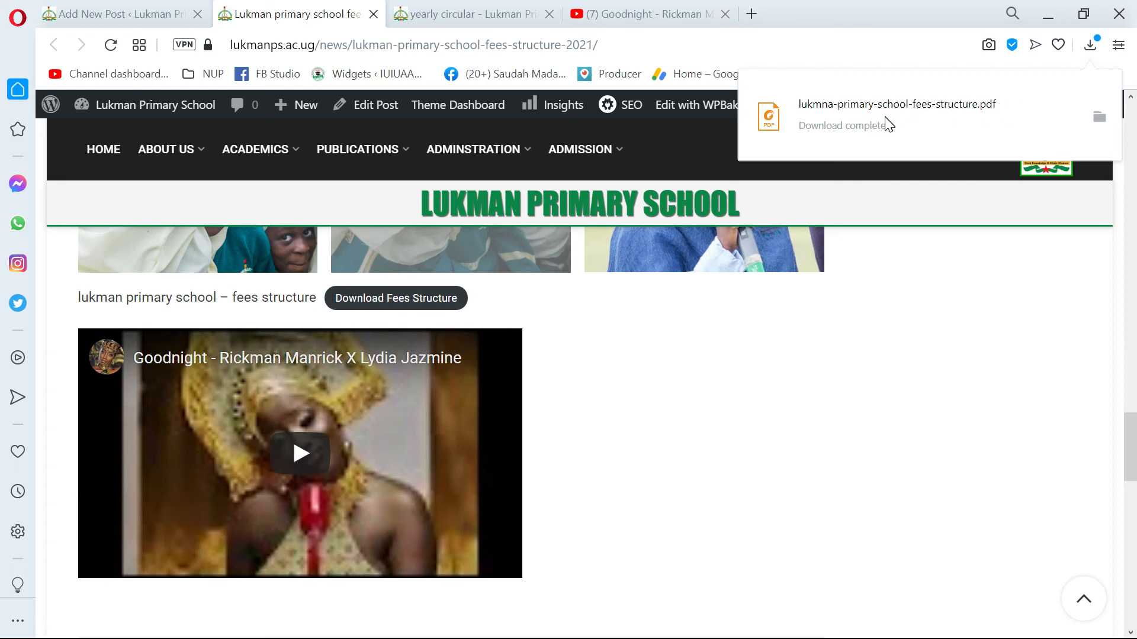
click(848, 111)
click(847, 109)
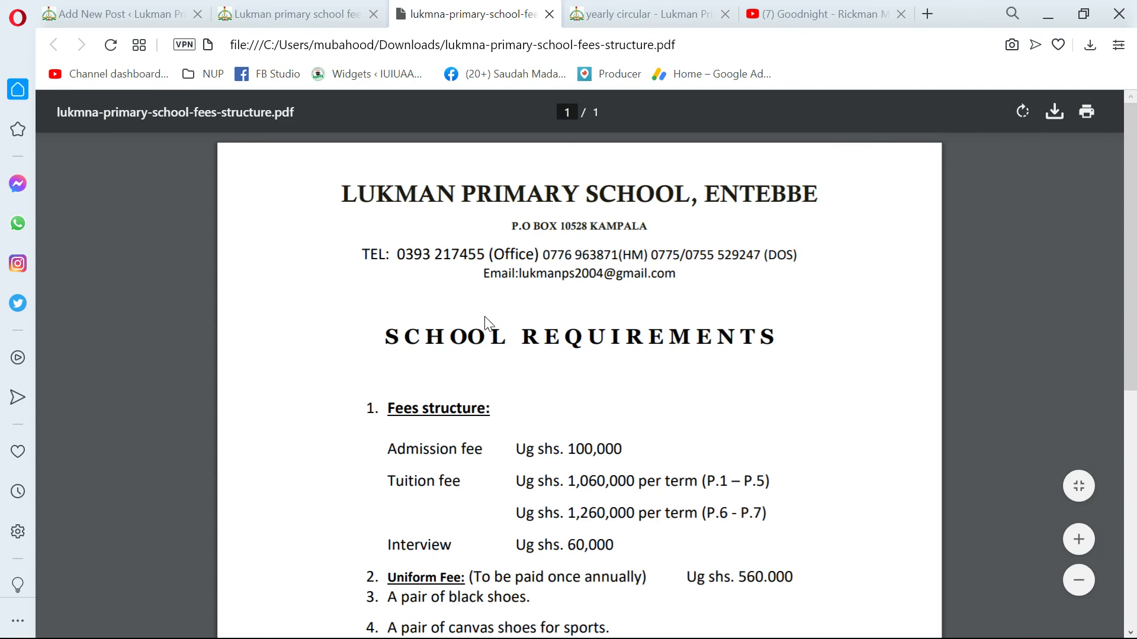
scroll(505, 314, down, 7)
scroll(508, 314, up, 7)
Return to the live post's tab and recheck the embedded video, gallery, requirements list and download link.
click(293, 15)
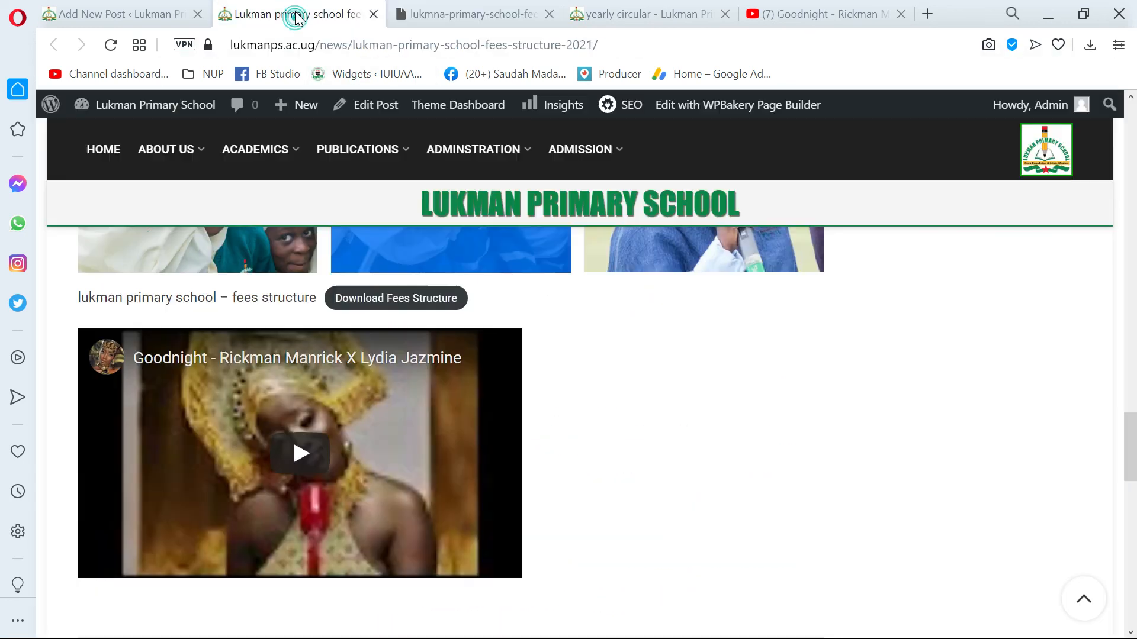
scroll(375, 343, down, 6)
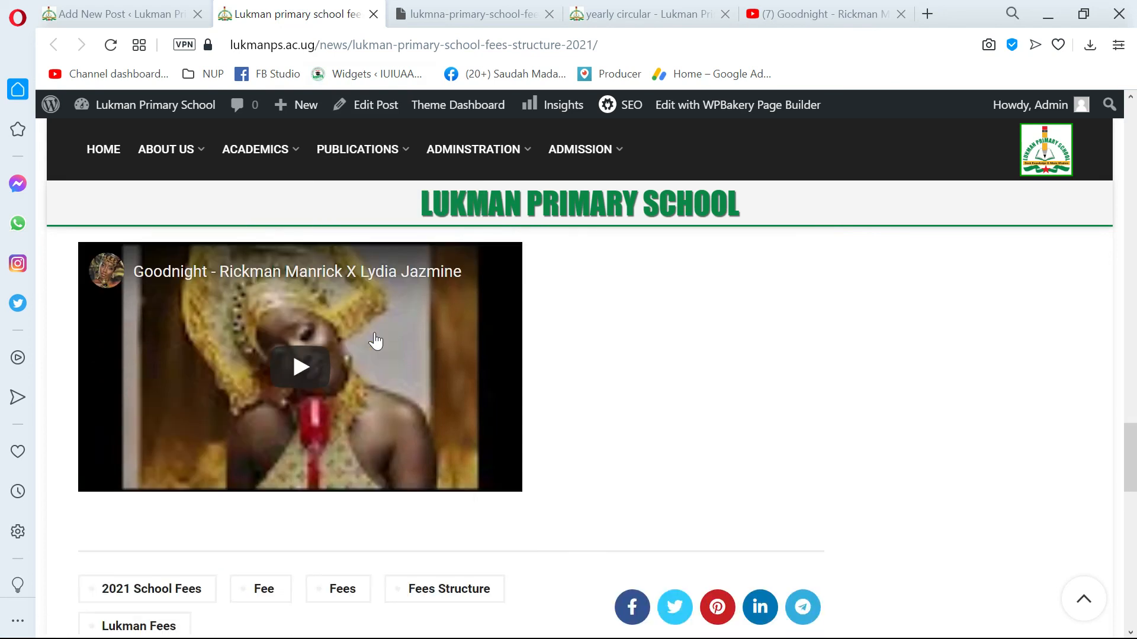
scroll(375, 338, up, 6)
scroll(375, 323, up, 10)
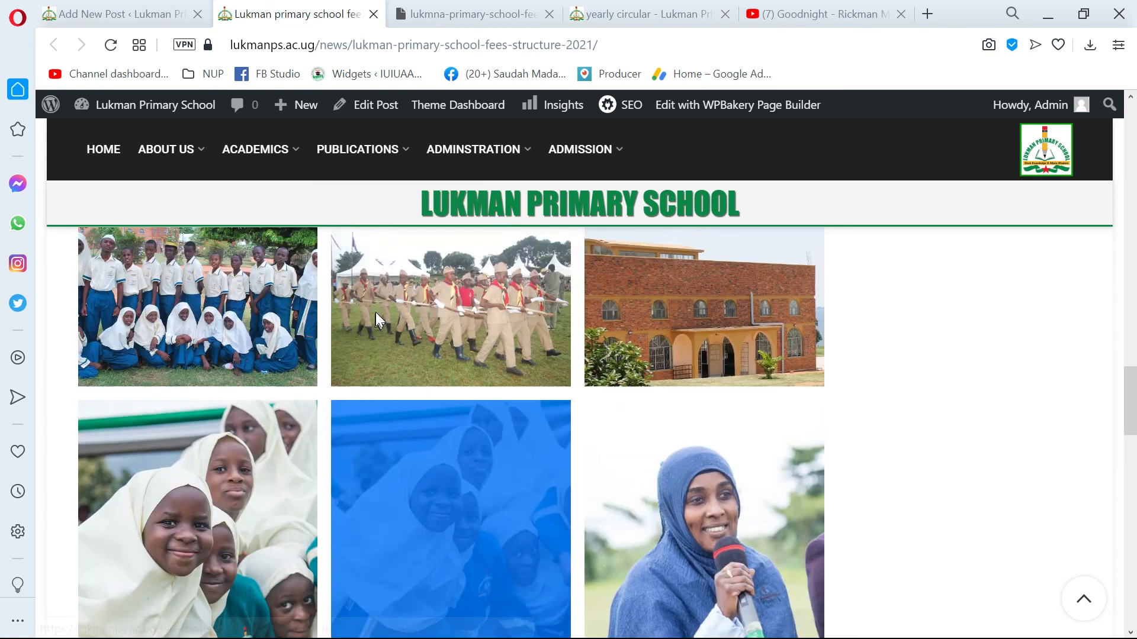
scroll(406, 361, down, 8)
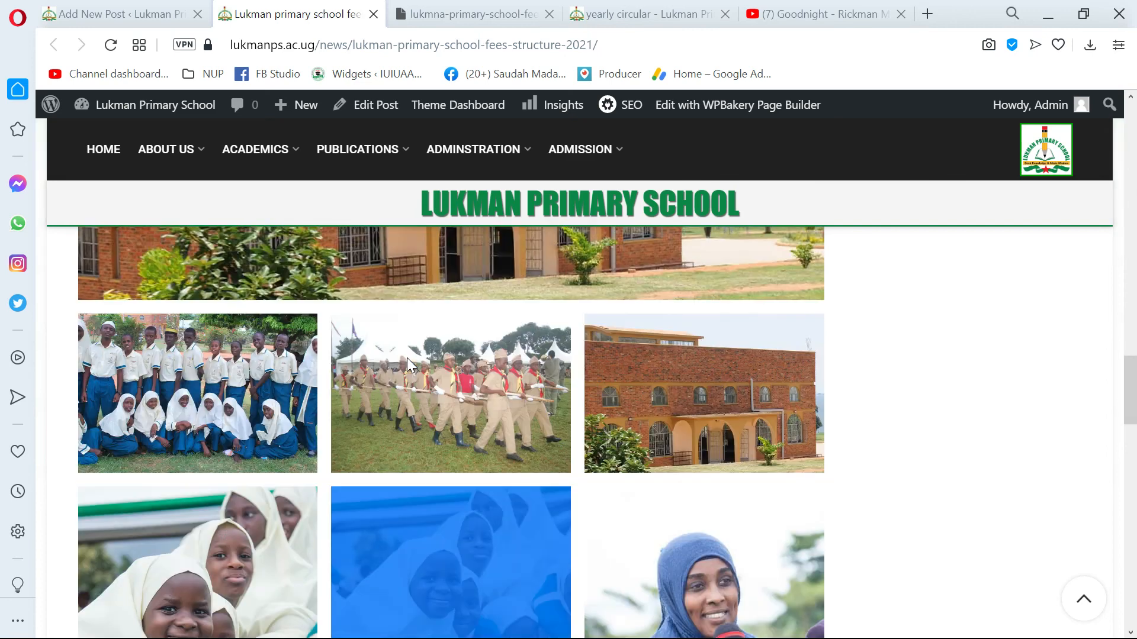
scroll(406, 358, up, 10)
scroll(409, 355, up, 8)
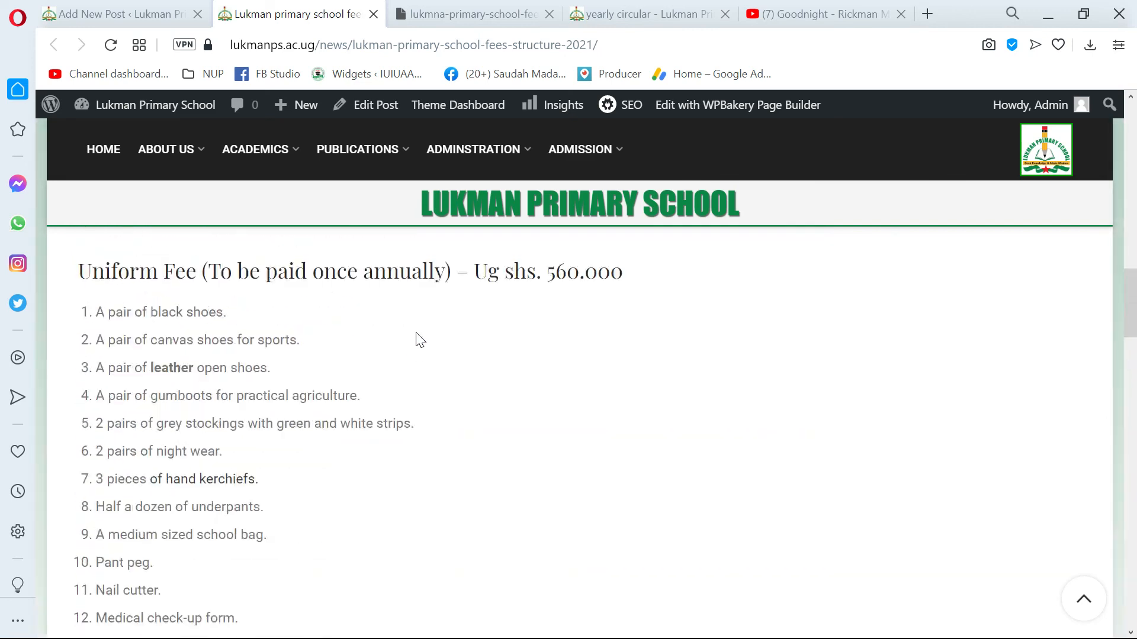
scroll(441, 358, down, 5)
scroll(441, 355, down, 10)
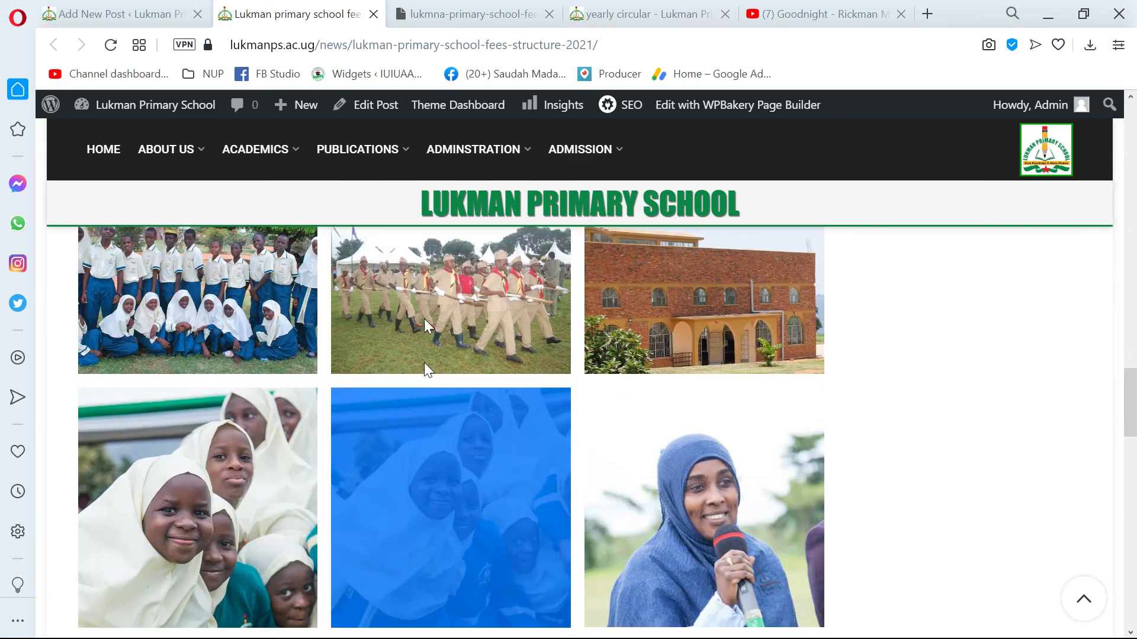
click(421, 290)
scroll(356, 281, up, 3)
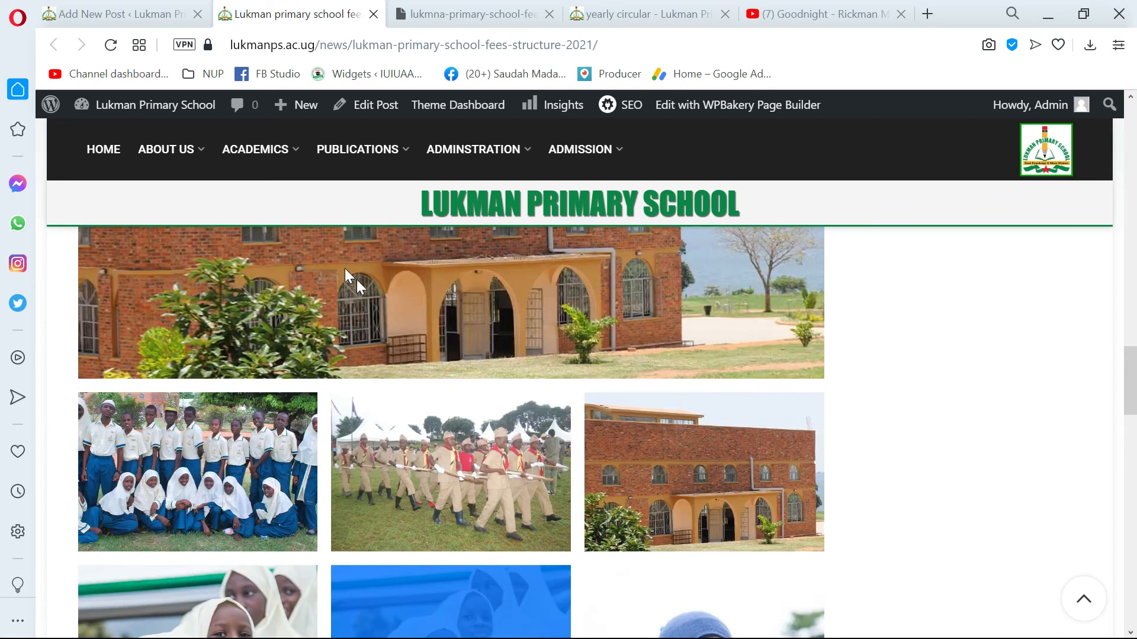
scroll(451, 355, down, 12)
scroll(462, 355, up, 15)
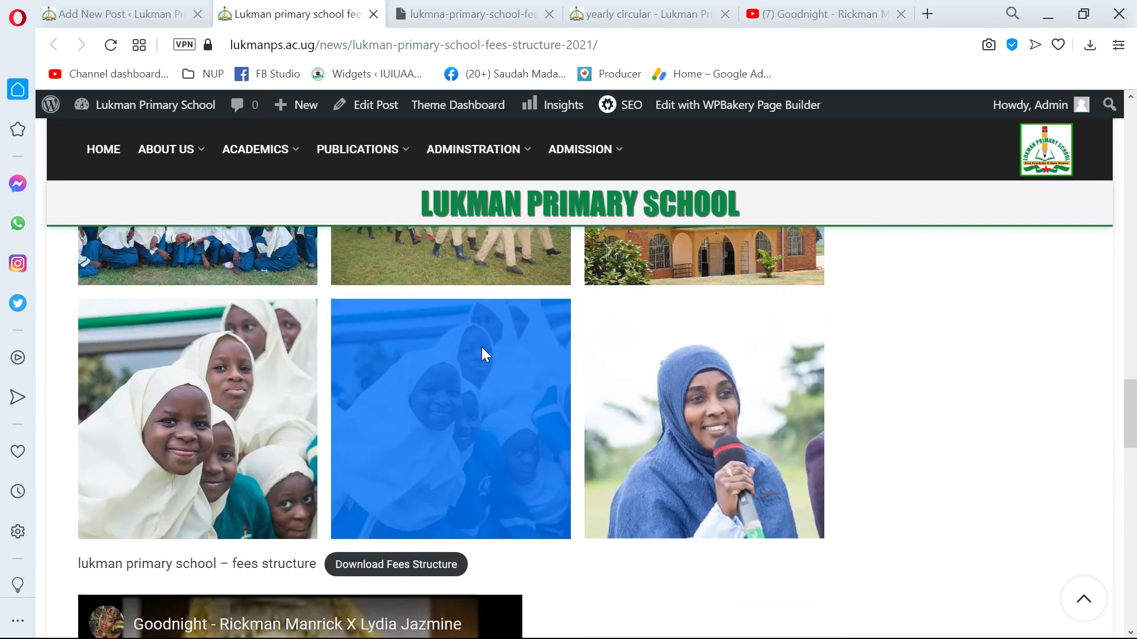
Open the school website's home page and check the footer's recent posts for the new fees structure post.
mouse_move(179, 159)
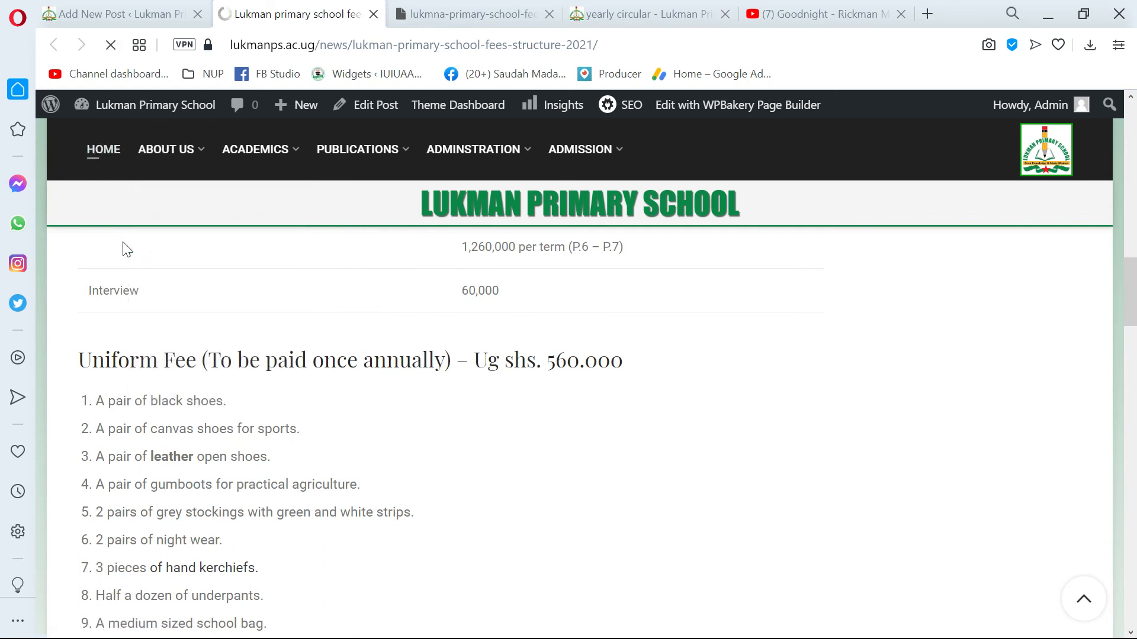
scroll(310, 406, down, 10)
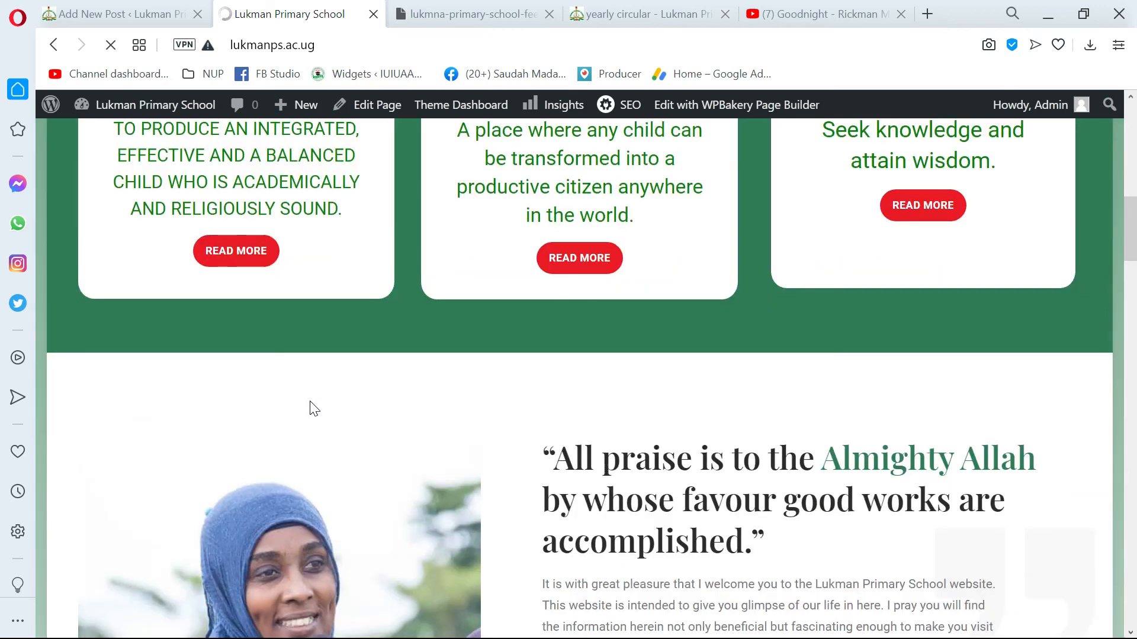
scroll(315, 409, down, 15)
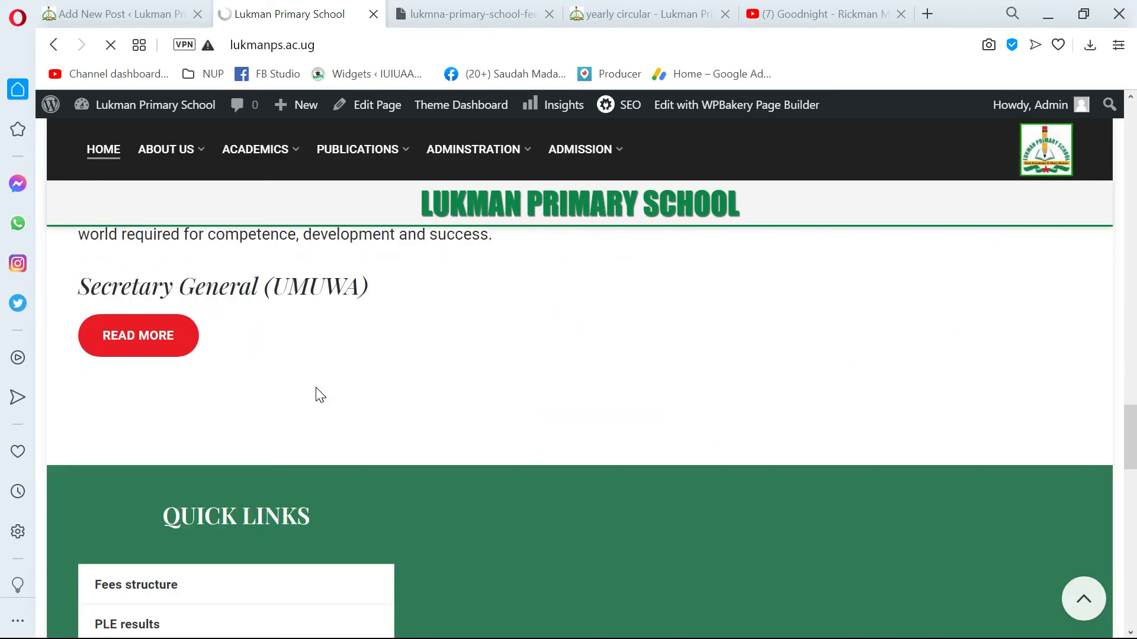
scroll(320, 395, down, 12)
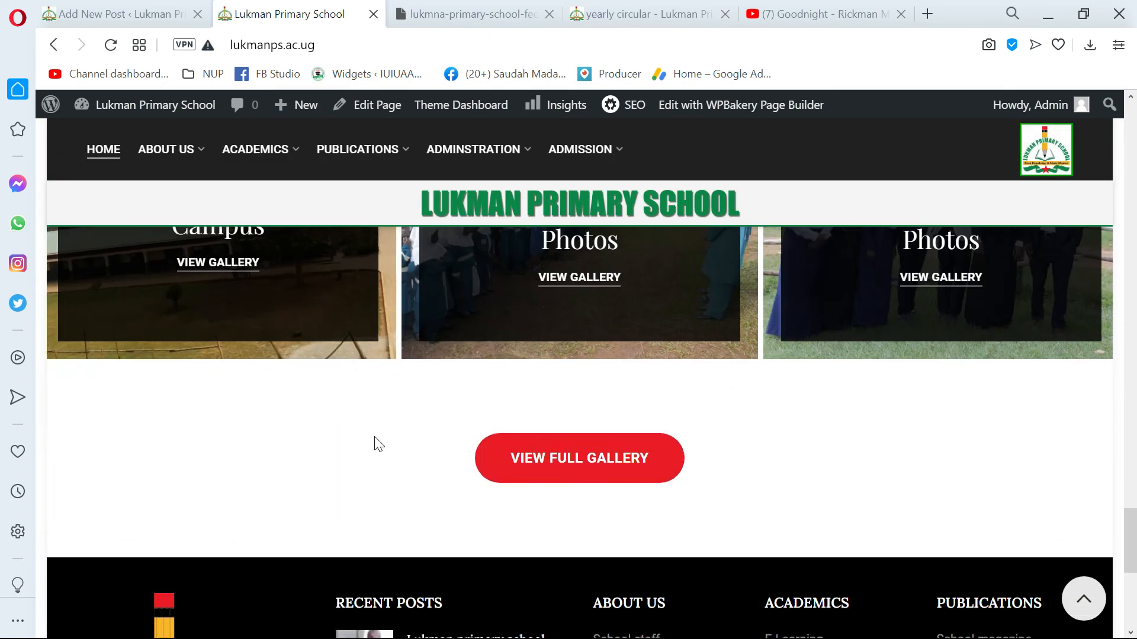
scroll(378, 444, down, 5)
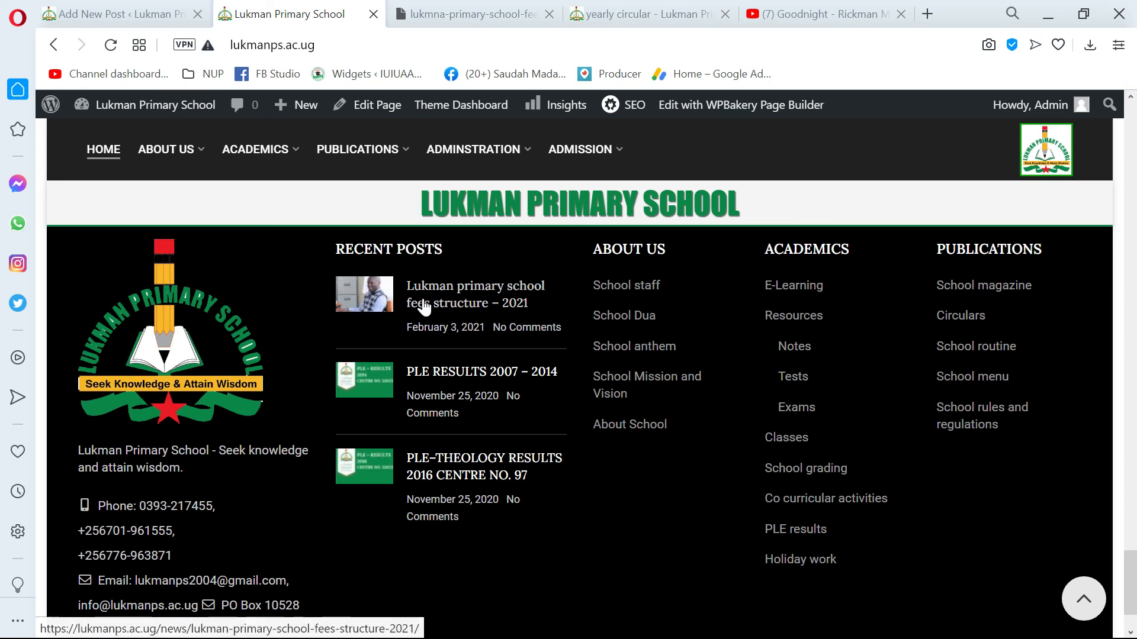
scroll(495, 365, up, 2)
scroll(505, 358, down, 4)
scroll(492, 362, up, 2)
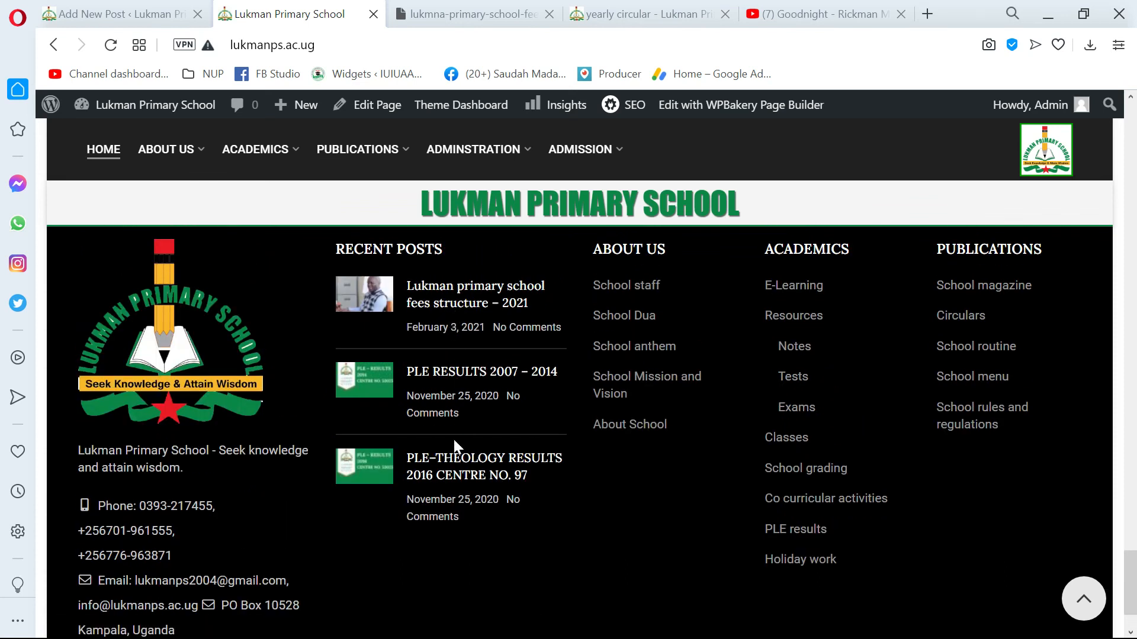
scroll(591, 393, up, 7)
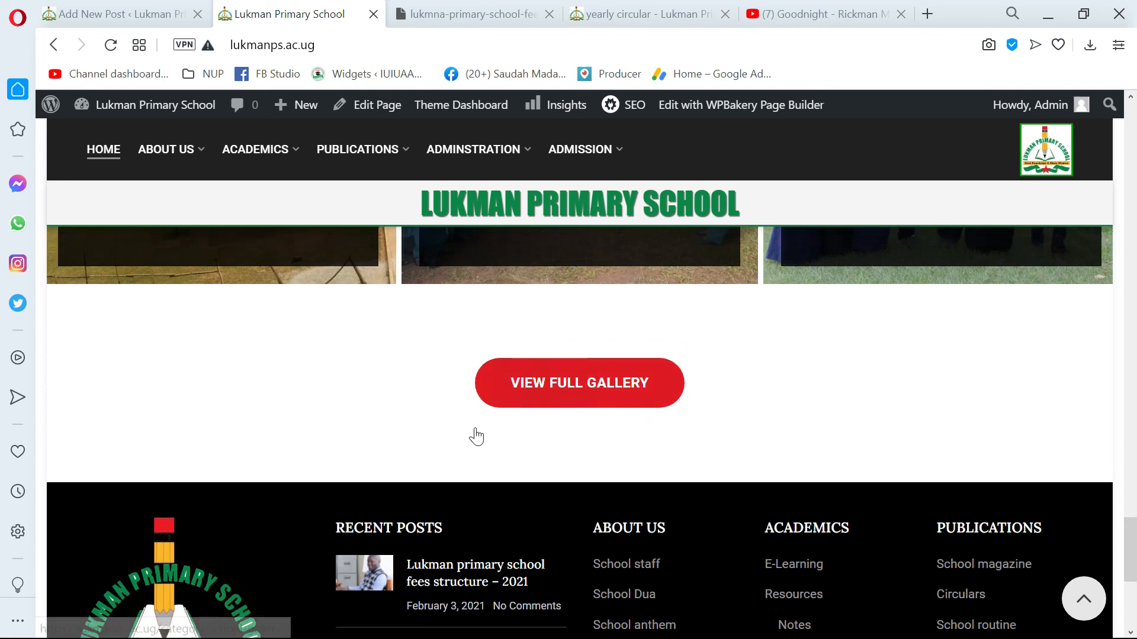
scroll(663, 490, down, 3)
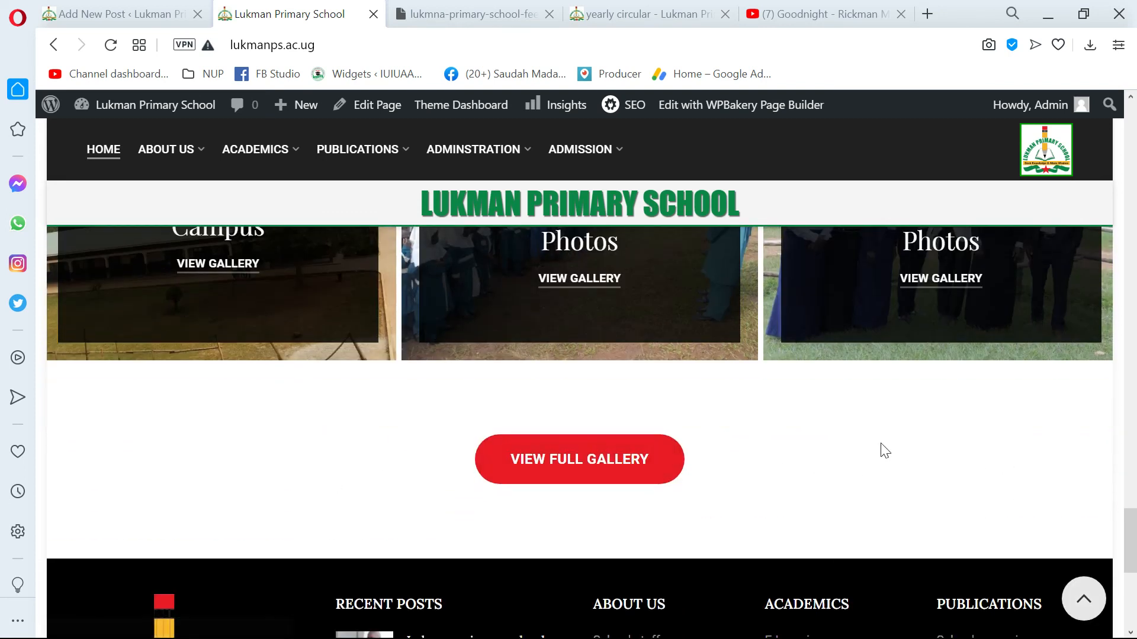
scroll(651, 390, down, 3)
scroll(829, 379, up, 3)
scroll(808, 395, down, 3)
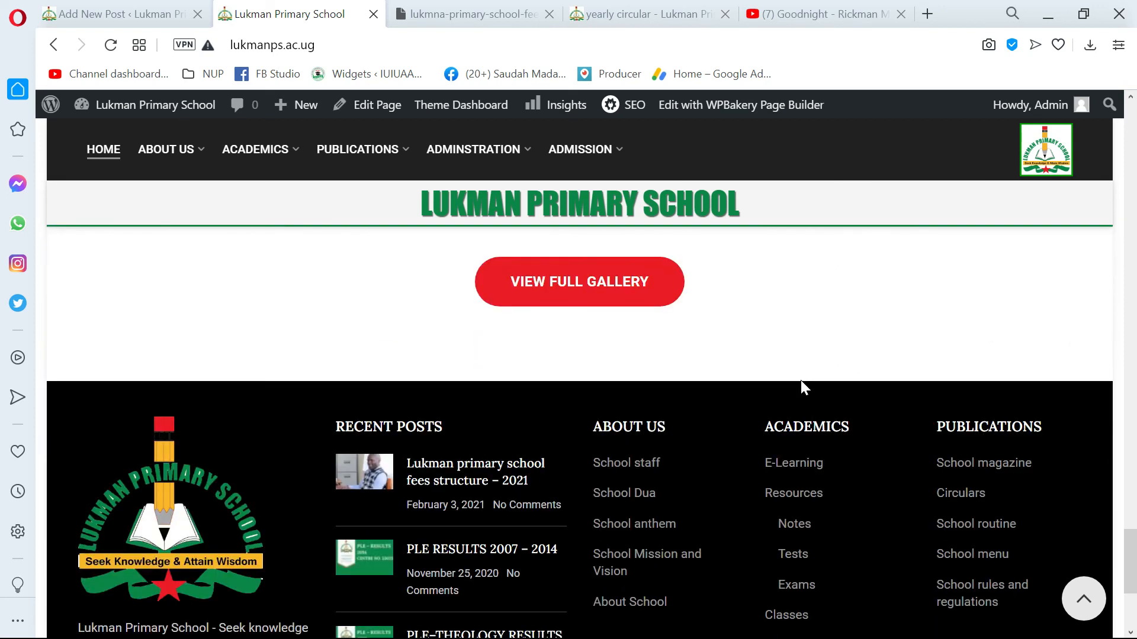
Open the News category under Publications and check how the fees structure post is listed among the other posts.
mouse_move(368, 151)
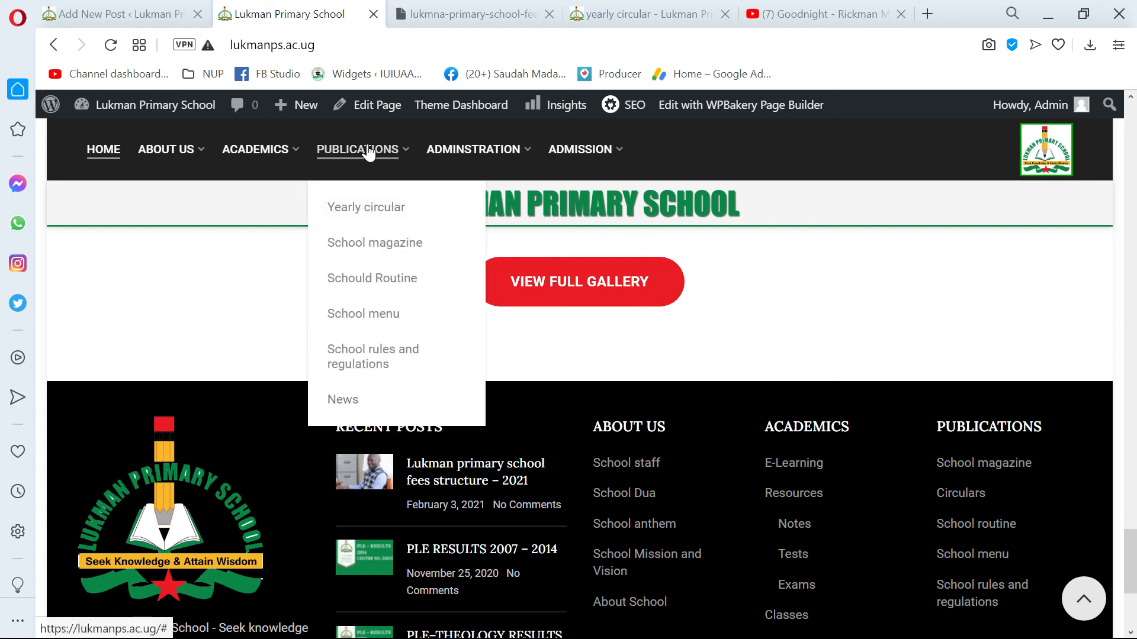
click(368, 400)
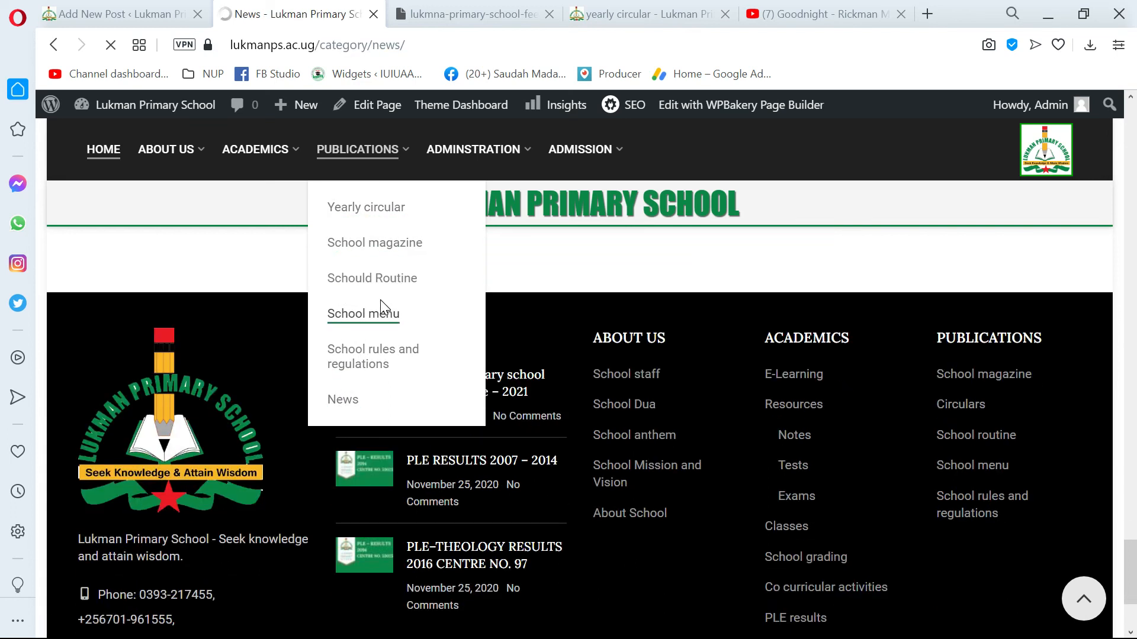
scroll(391, 319, down, 1)
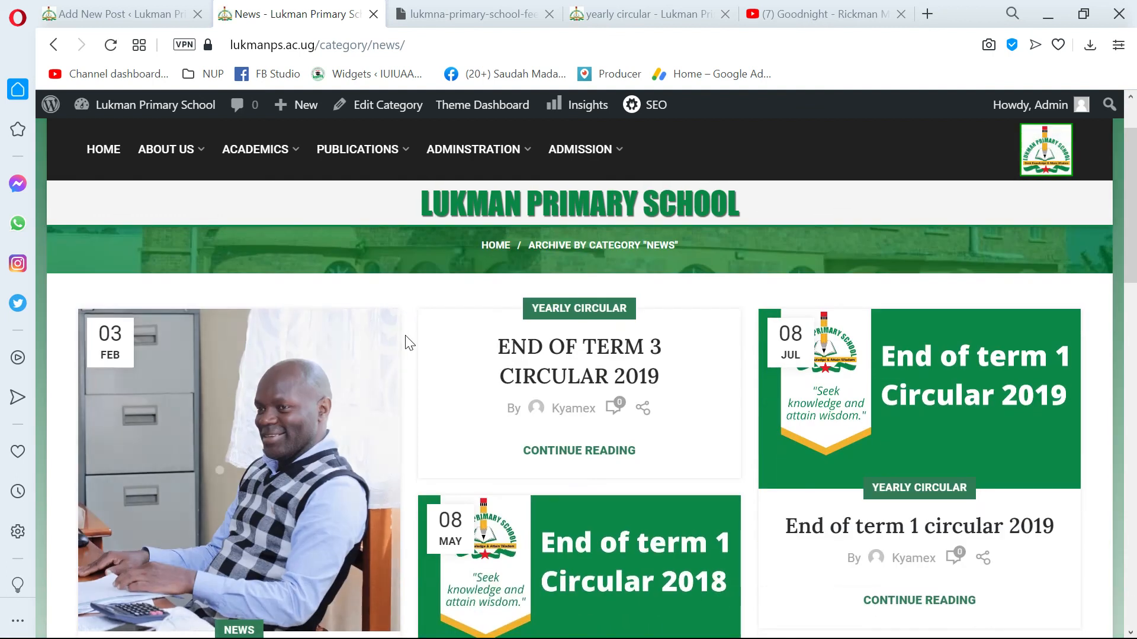
scroll(241, 381, down, 3)
scroll(241, 381, up, 5)
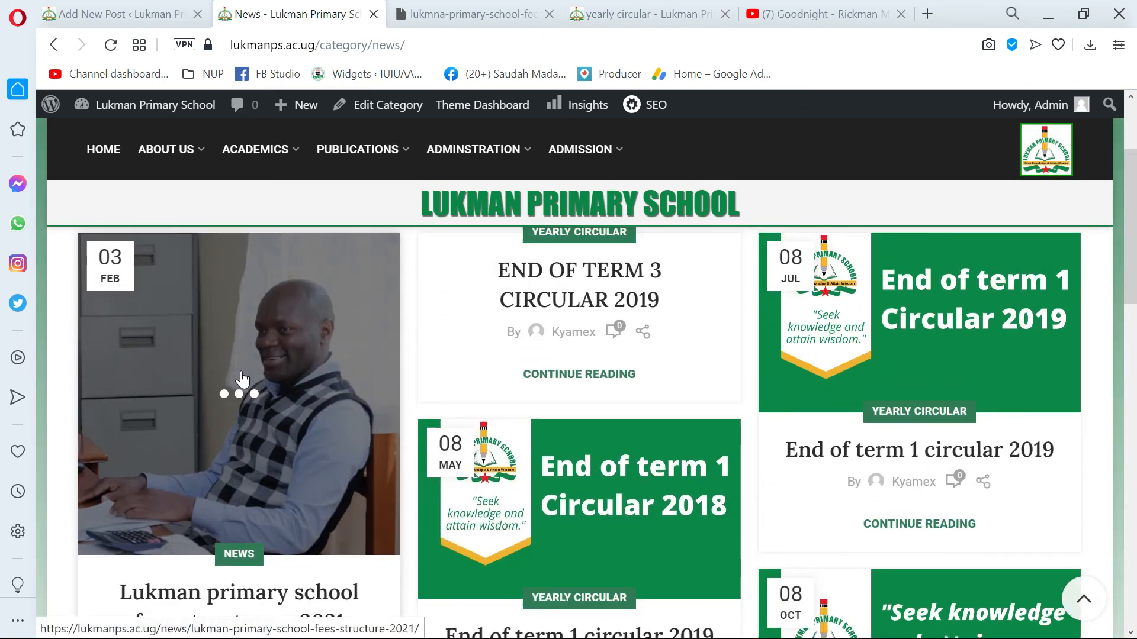
scroll(236, 437, down, 6)
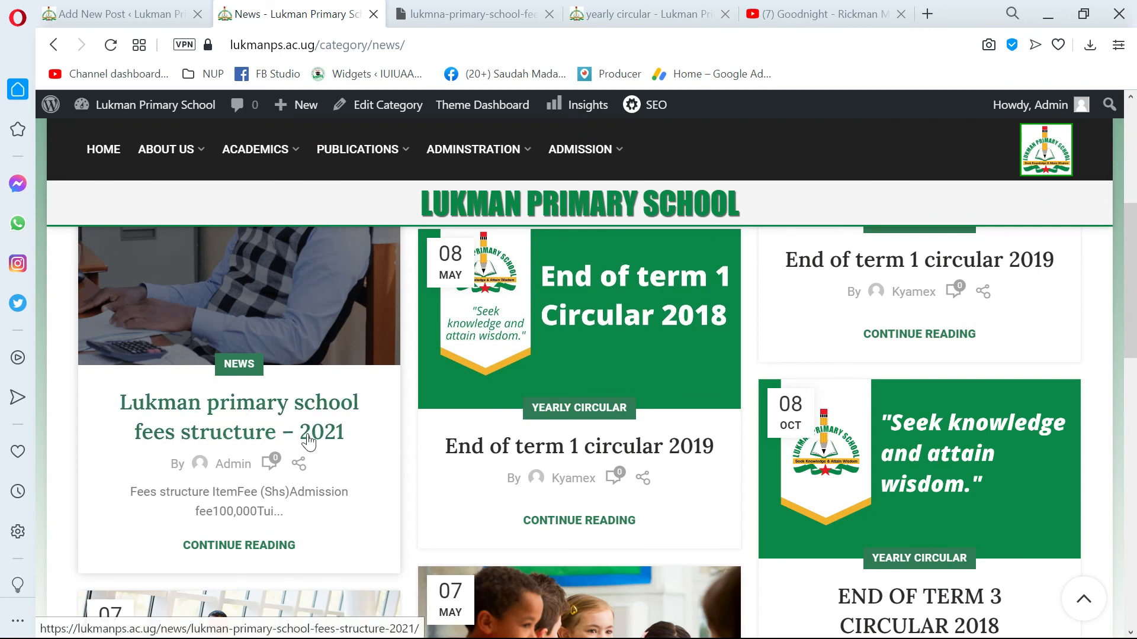
scroll(330, 444, up, 5)
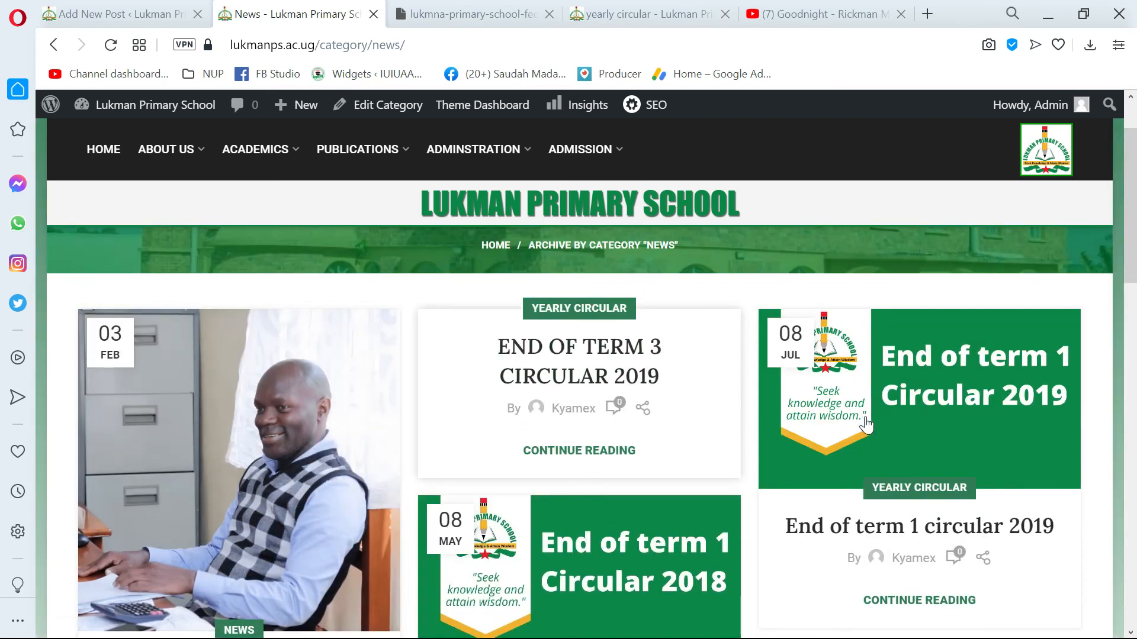
scroll(296, 473, down, 12)
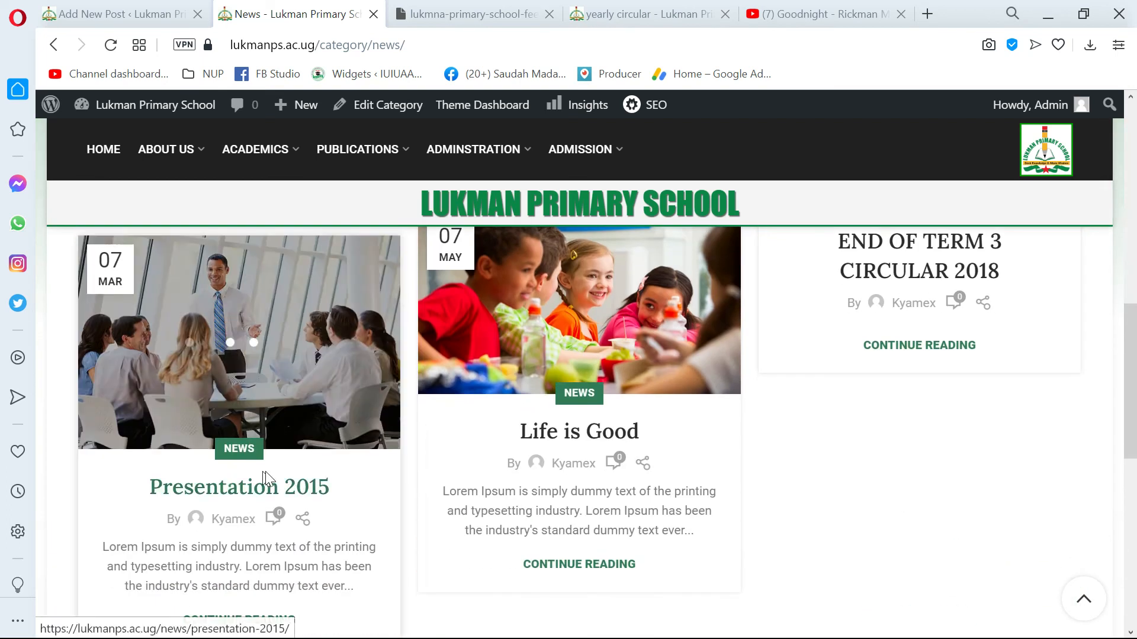
Open the fees structure post from the News category page and check its title area and the post search box.
scroll(266, 477, up, 9)
click(184, 363)
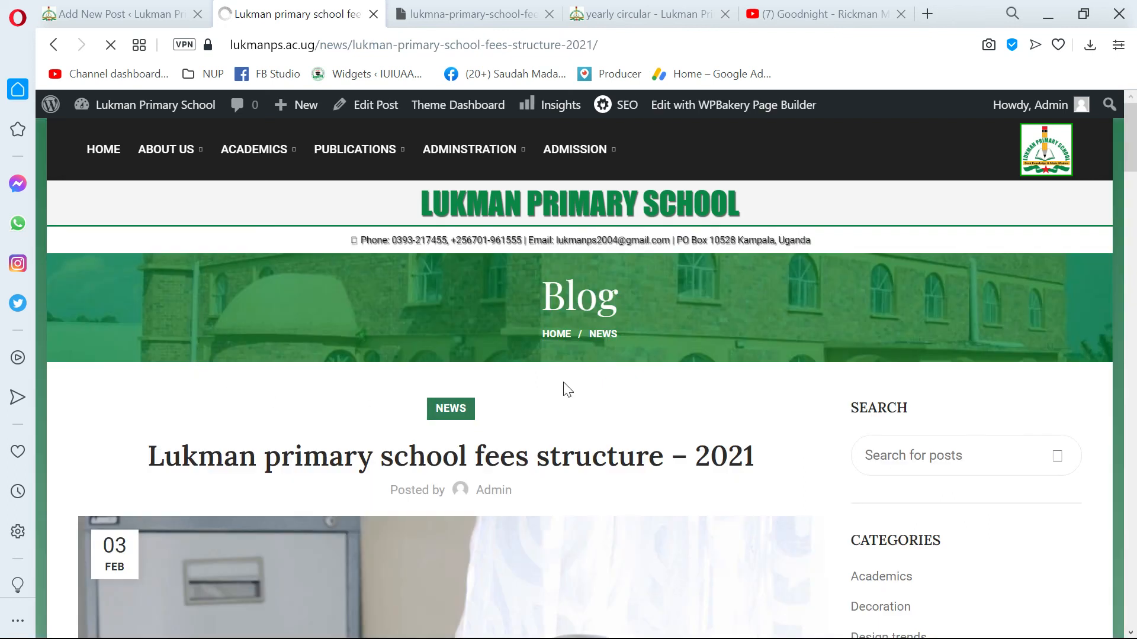
scroll(591, 380, down, 5)
scroll(598, 403, up, 1)
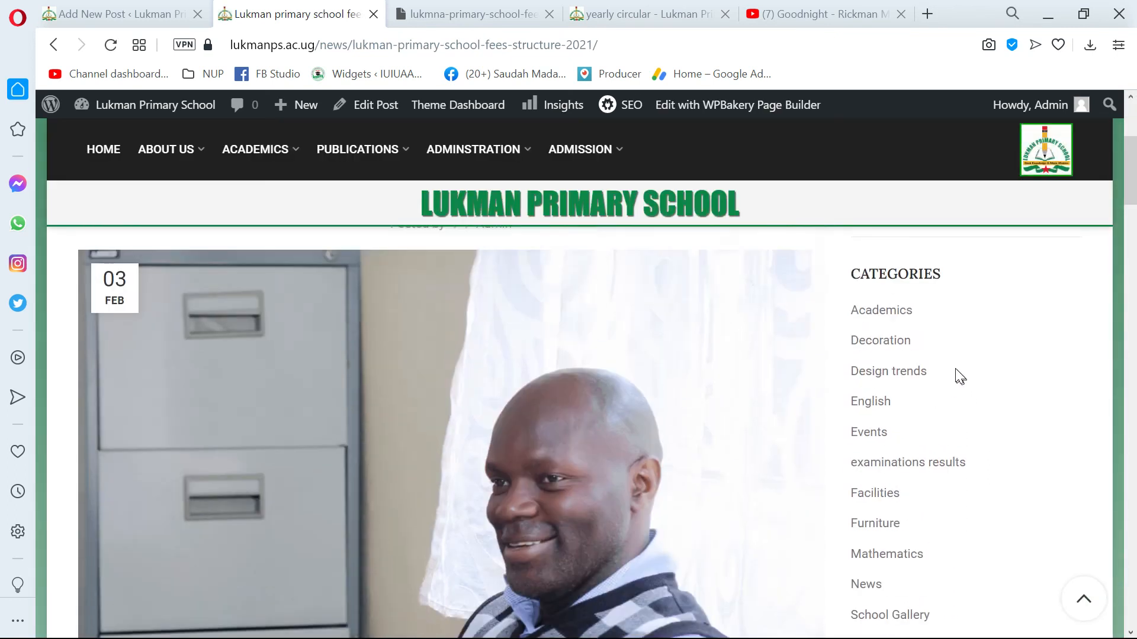
scroll(863, 420, down, 1)
scroll(870, 422, up, 3)
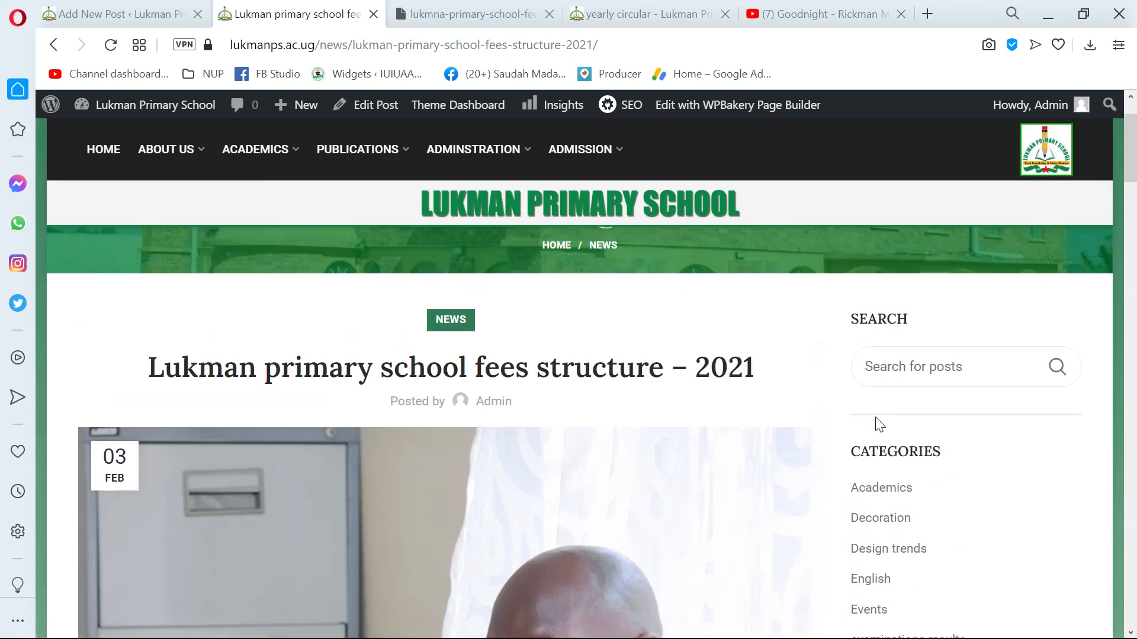
click(871, 279)
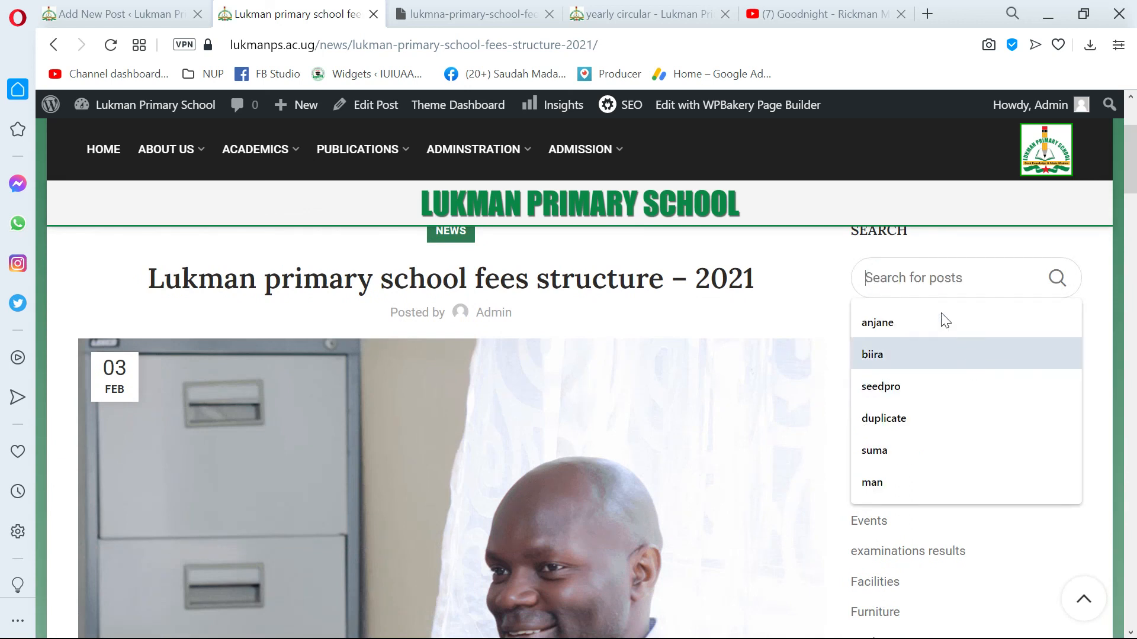
scroll(942, 319, up, 1)
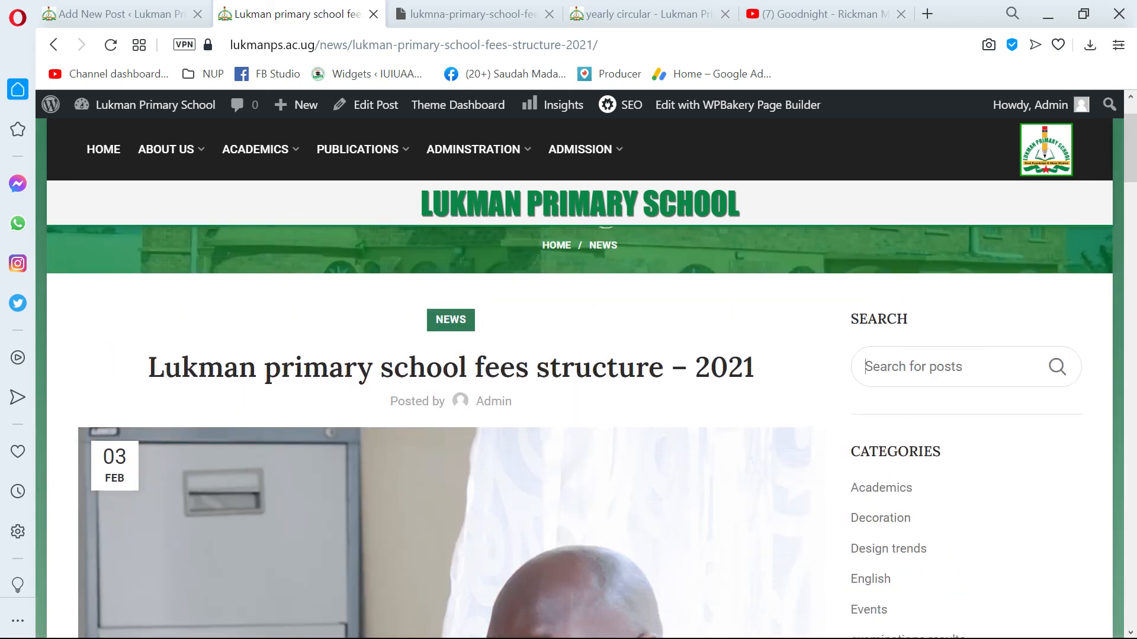
Look through the list of categories shown beside the live fees structure post.
scroll(921, 388, down, 1)
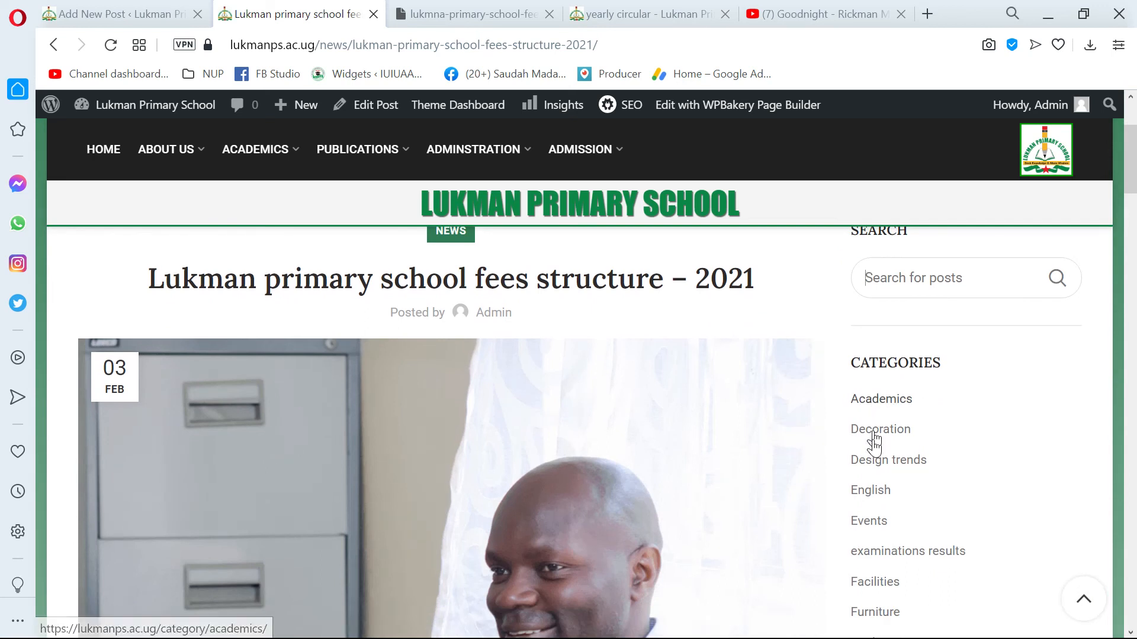
scroll(869, 503, down, 3)
scroll(865, 428, down, 3)
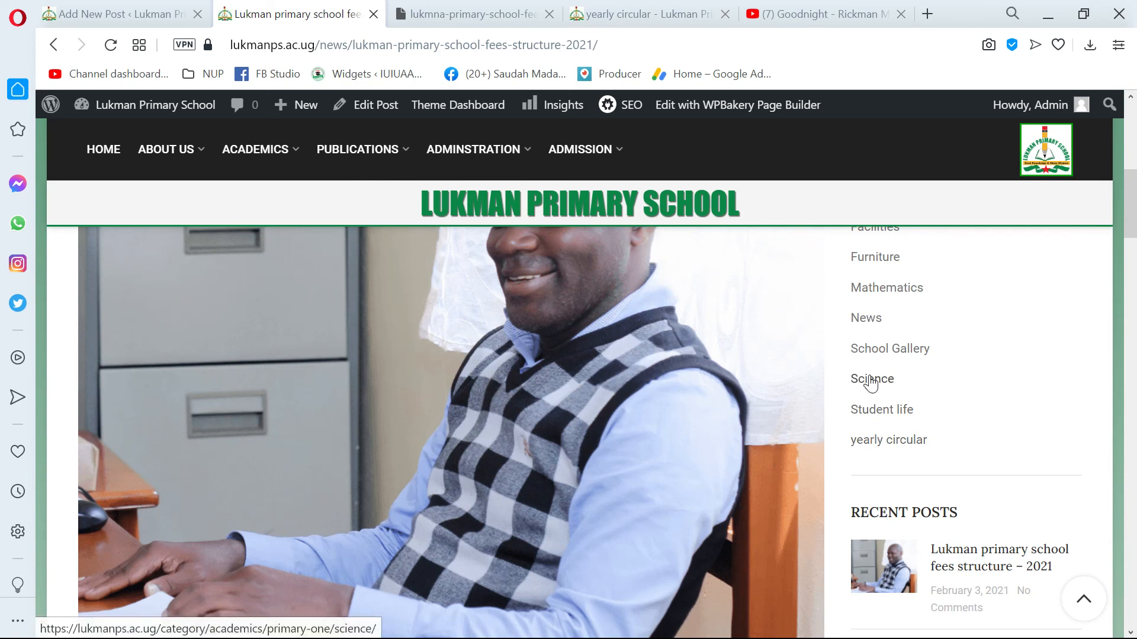
scroll(871, 382, up, 4)
scroll(870, 372, up, 2)
scroll(873, 403, down, 2)
scroll(874, 416, down, 2)
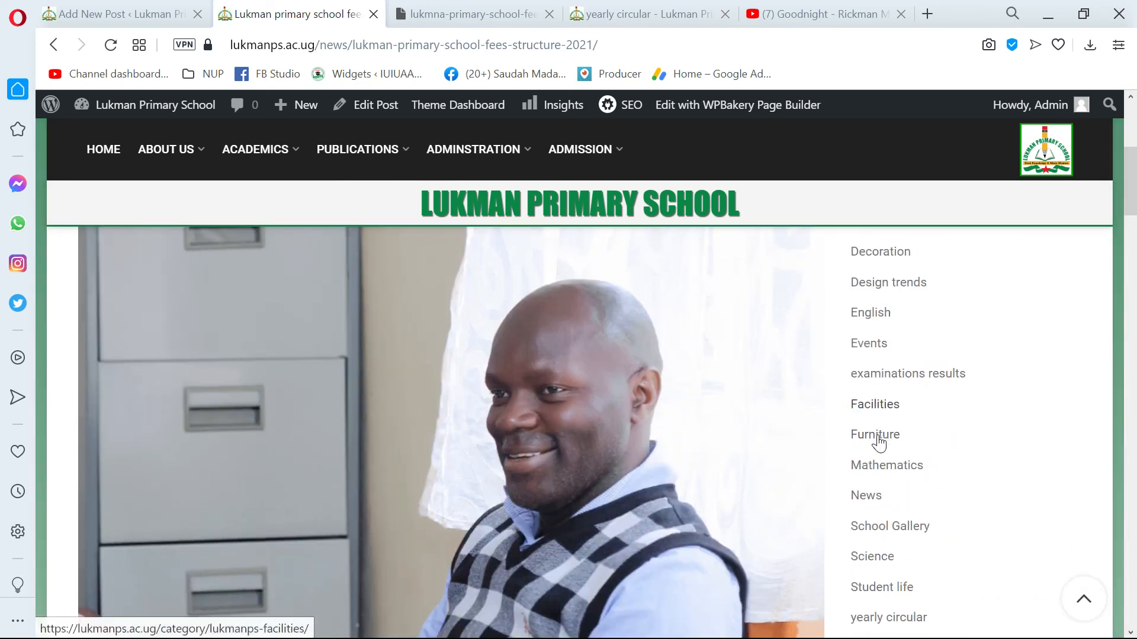
scroll(883, 474, down, 1)
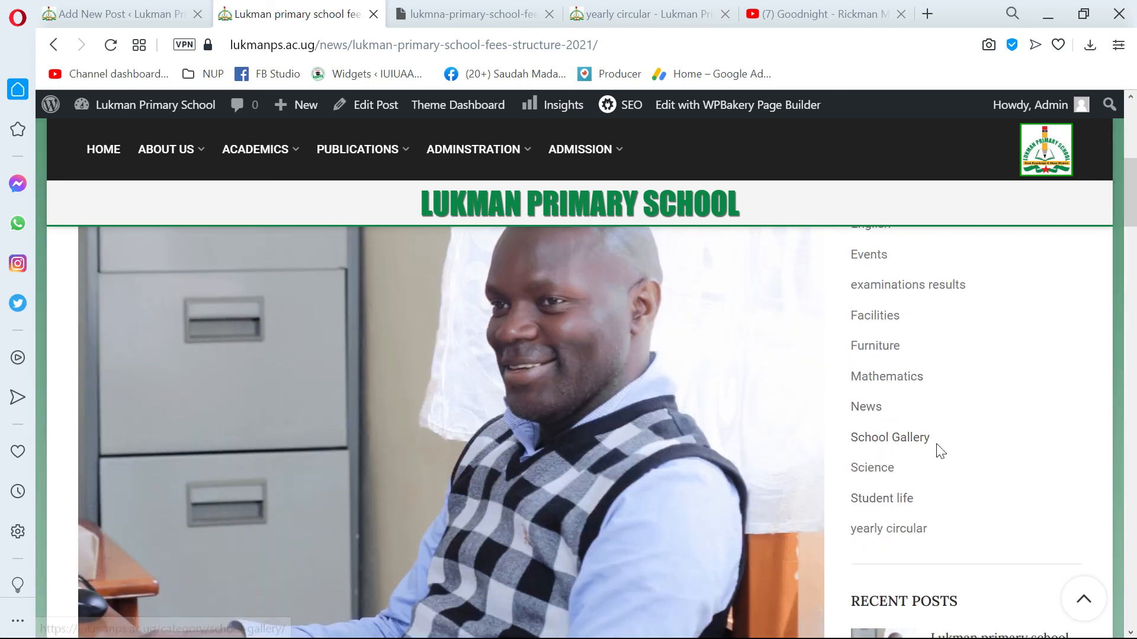
Open the School Gallery category from the post's category list and look through its posts.
click(882, 443)
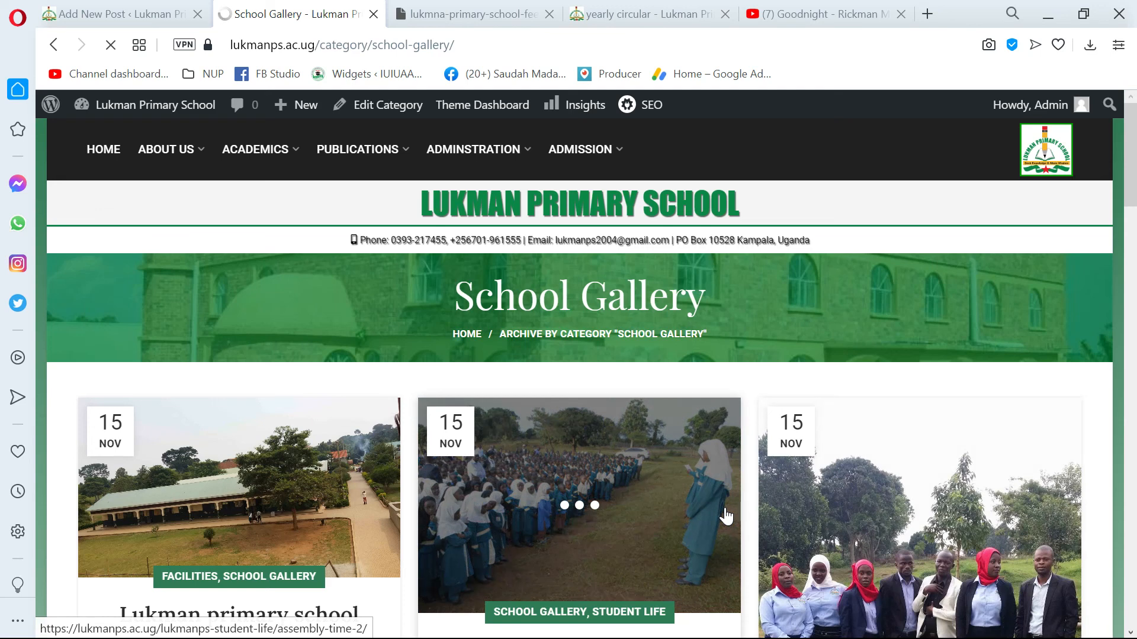
scroll(725, 516, down, 15)
scroll(779, 486, down, 10)
scroll(779, 485, up, 5)
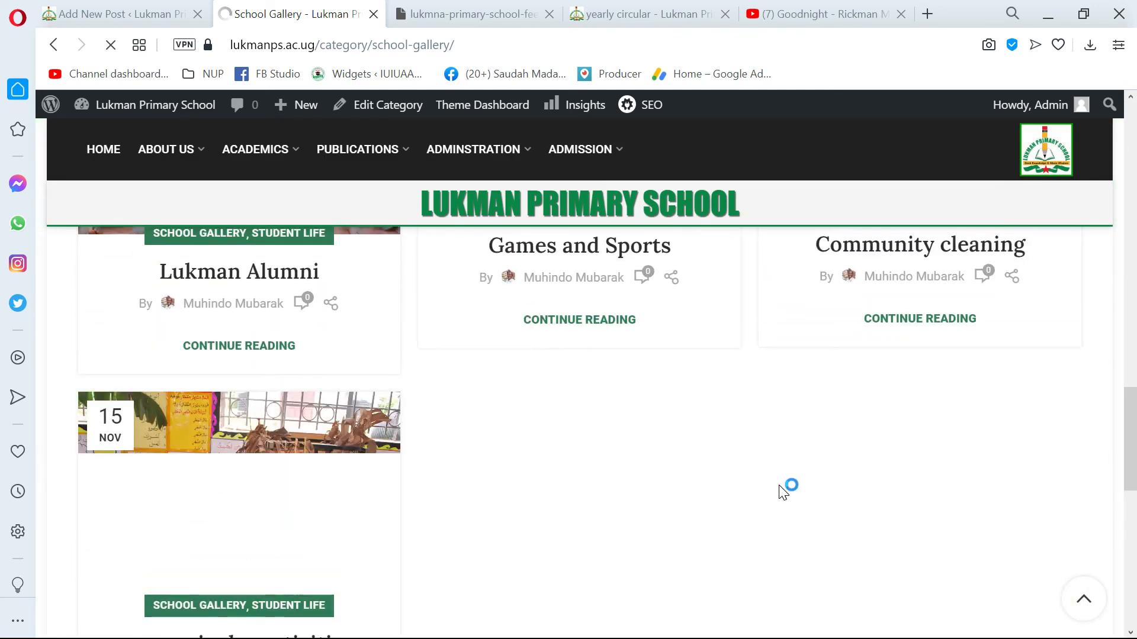
scroll(779, 491, up, 10)
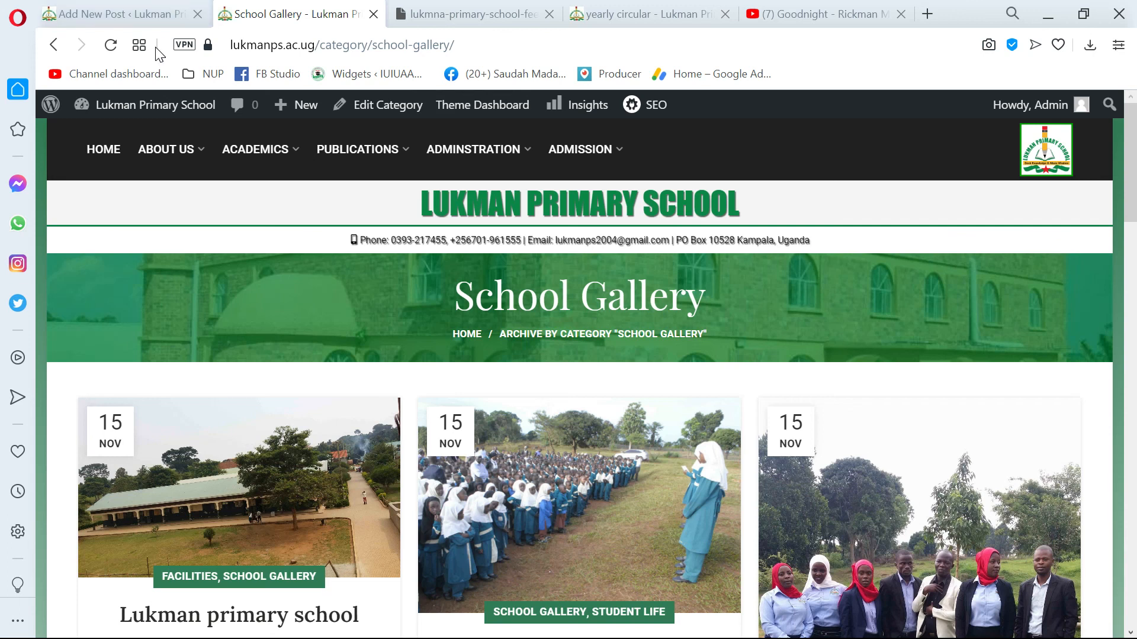
Return to the post editor's tab, dismiss the post-publish summary and show the post's settings.
click(150, 8)
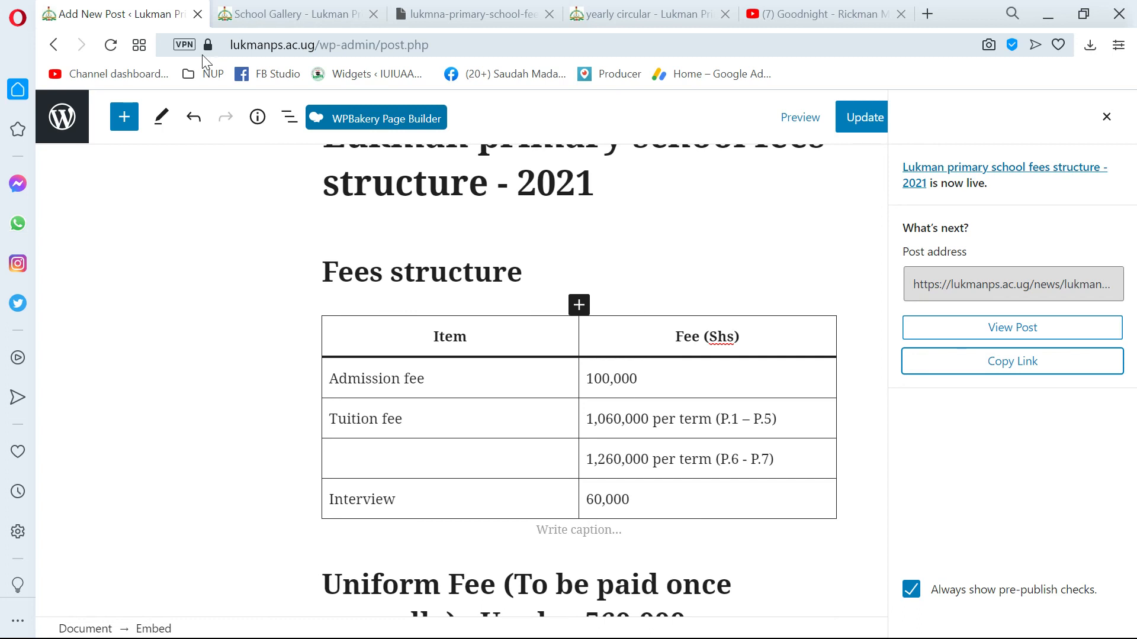
scroll(579, 379, up, 2)
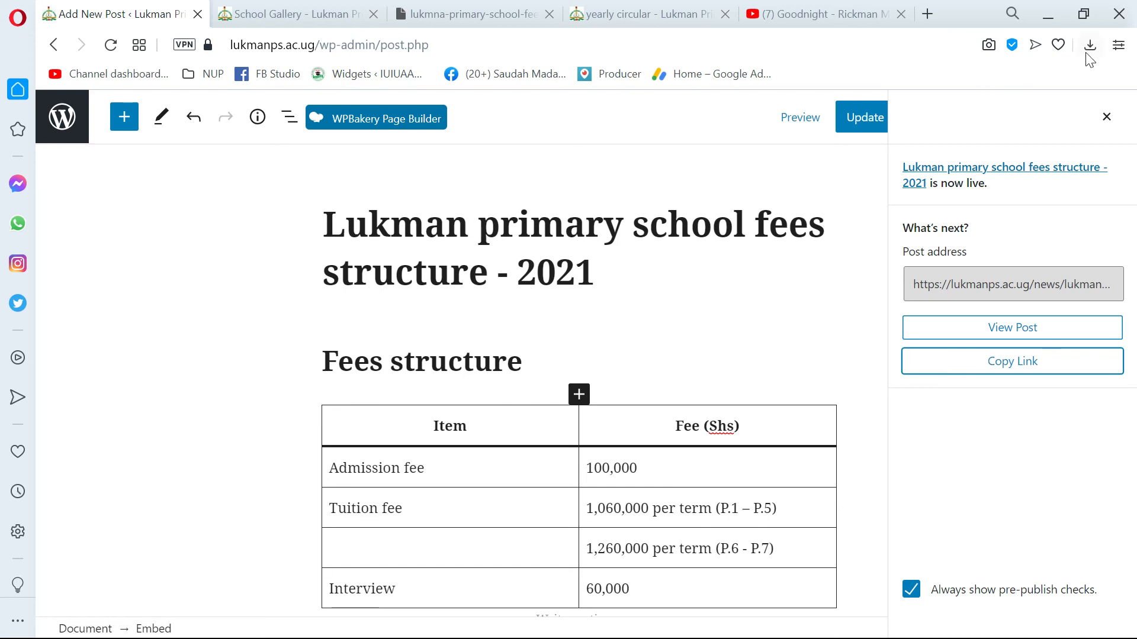
click(1107, 118)
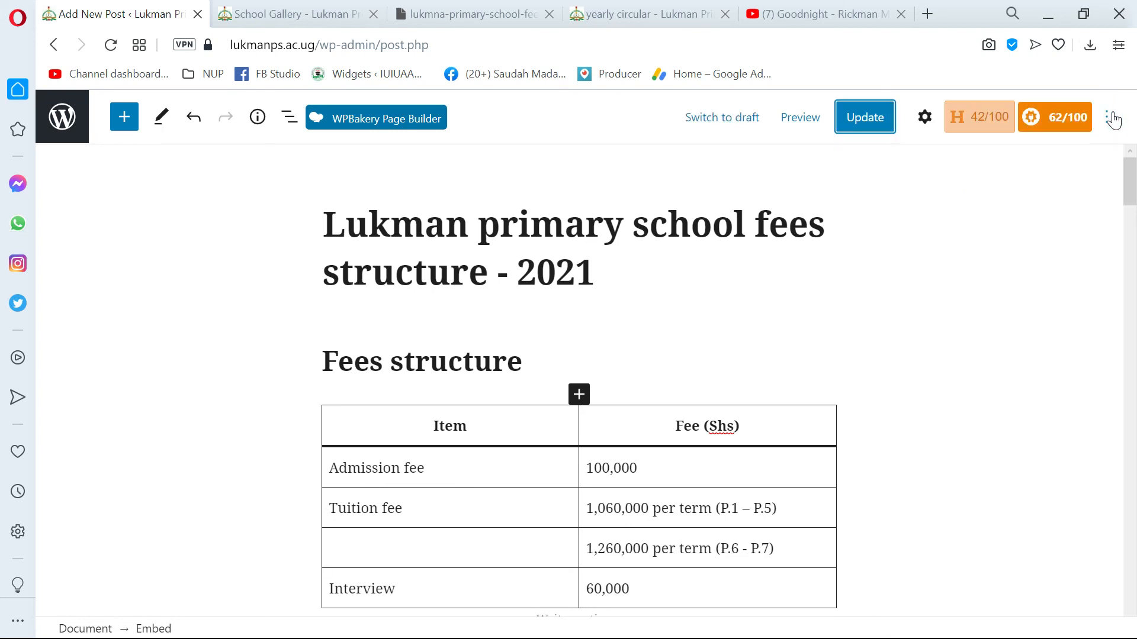
click(925, 120)
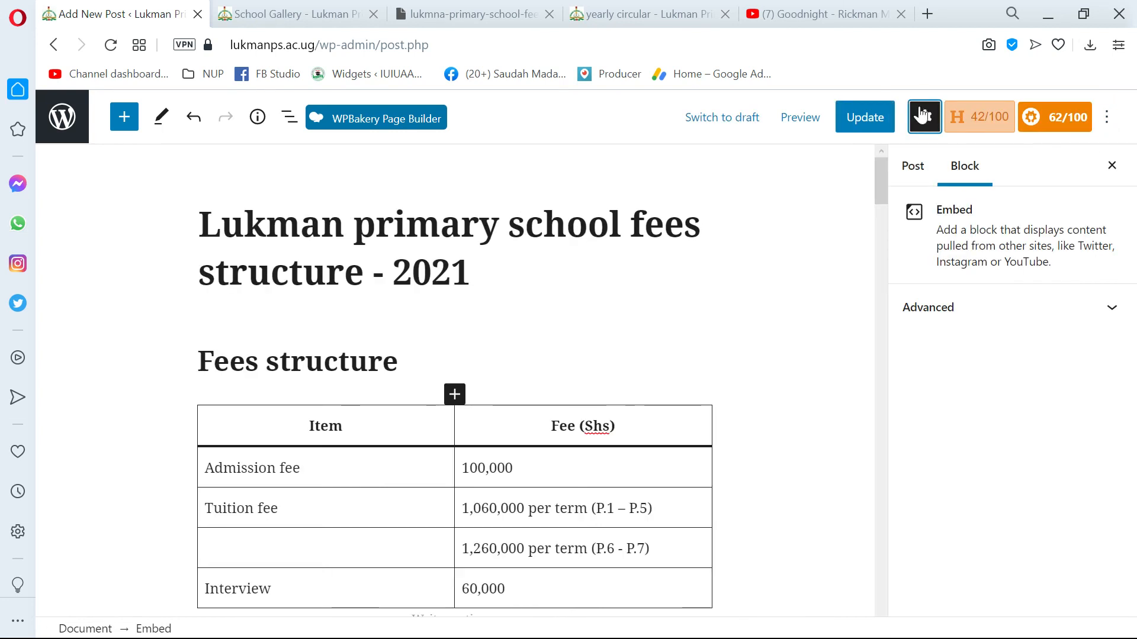
click(912, 168)
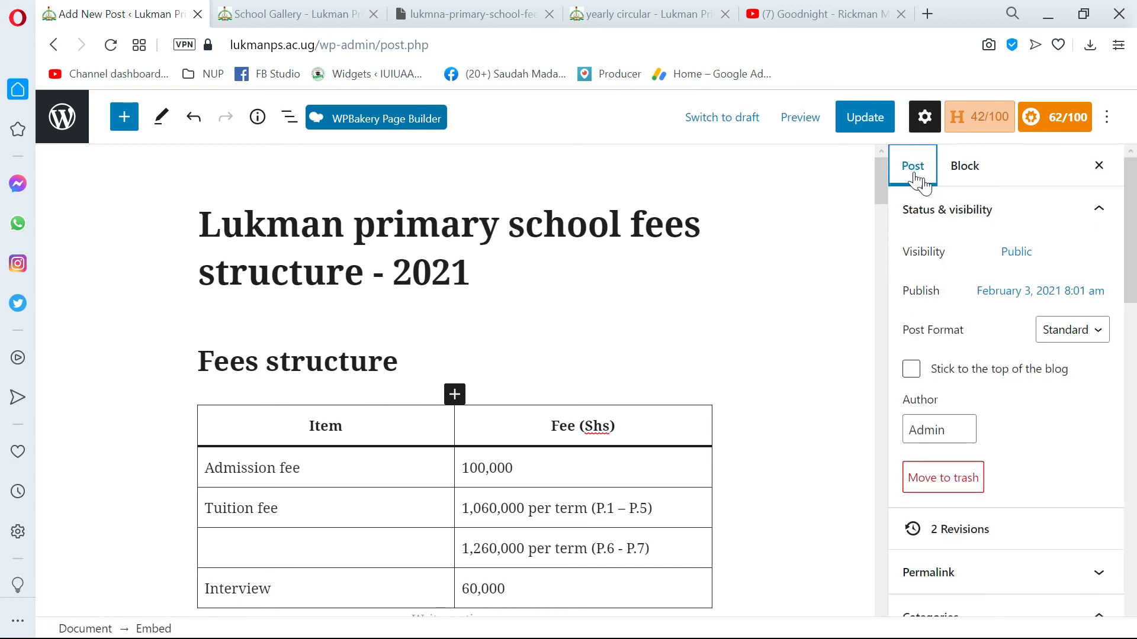
Review the post's status, categories, tags and featured image in the post settings.
scroll(1018, 346, down, 2)
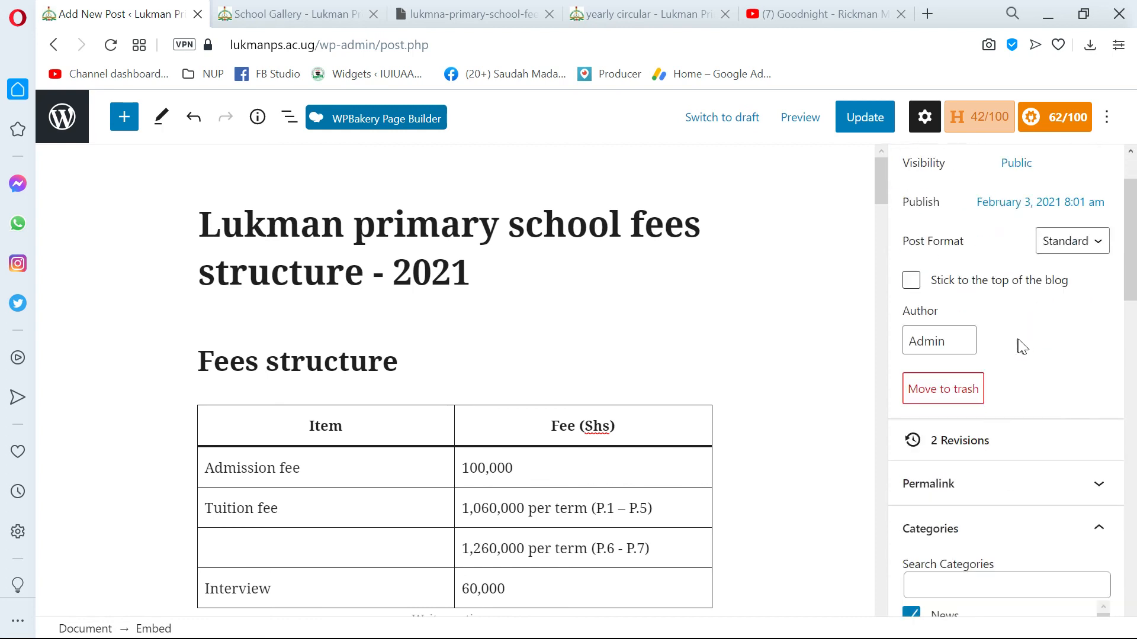
scroll(1024, 356, down, 5)
scroll(1024, 366, down, 3)
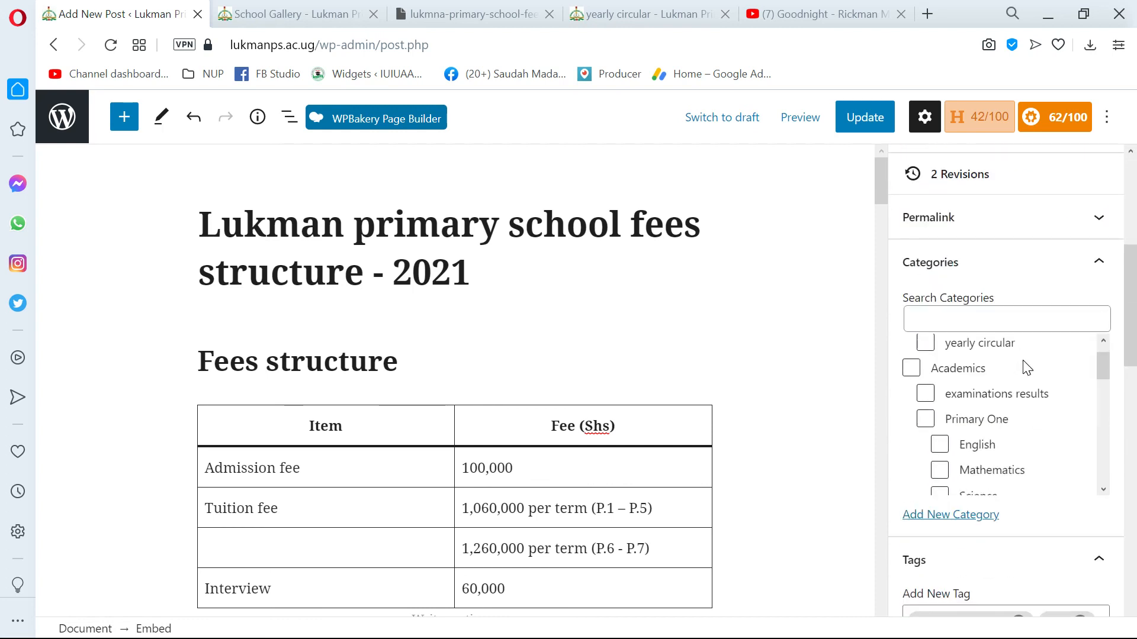
scroll(1005, 403, down, 8)
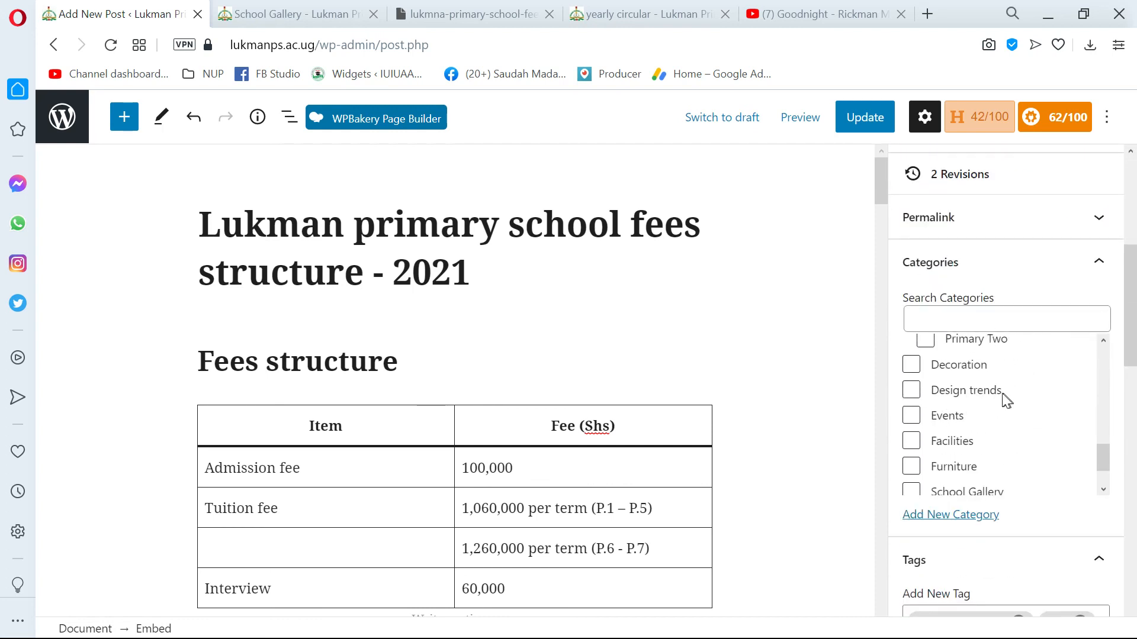
scroll(1002, 478, down, 6)
scroll(986, 423, up, 5)
scroll(988, 424, down, 3)
scroll(988, 421, up, 3)
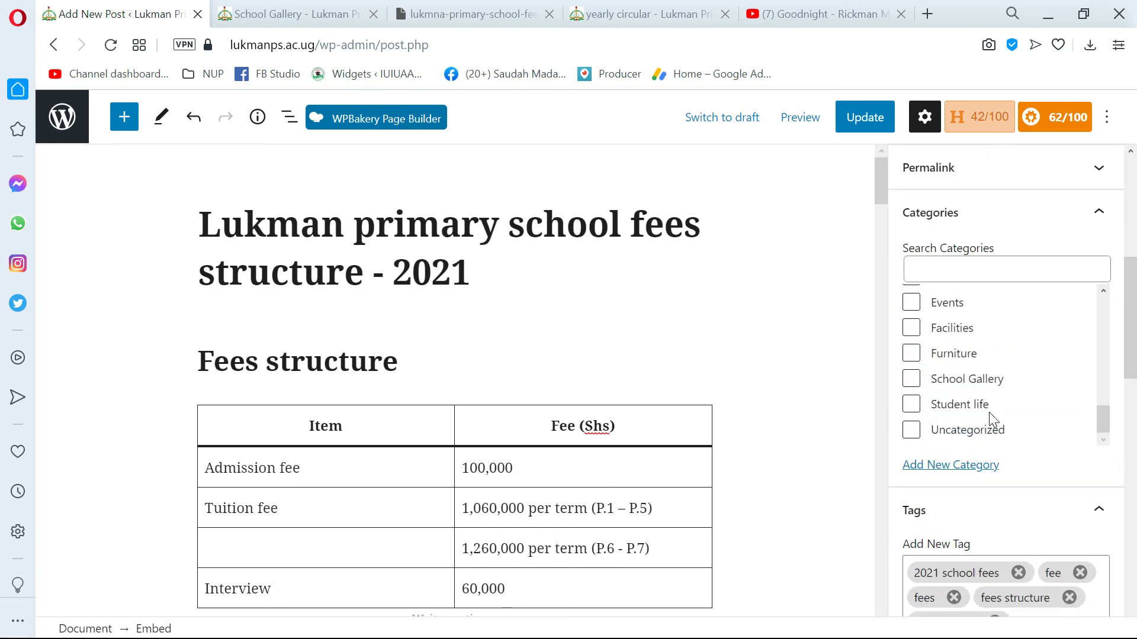
scroll(988, 419, down, 6)
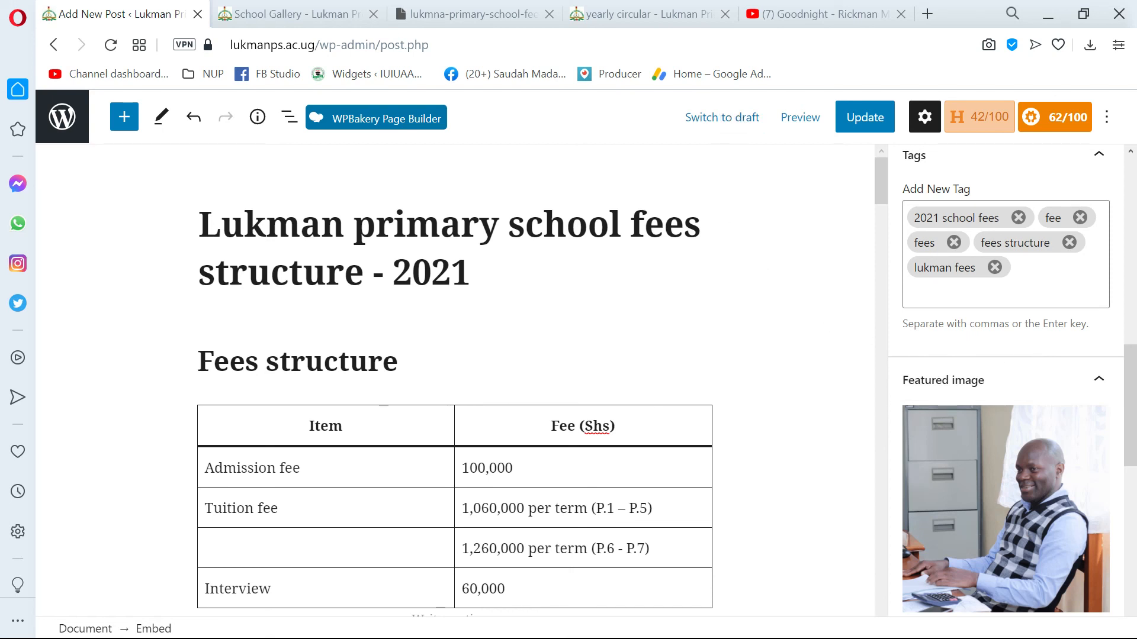
scroll(454, 379, down, 5)
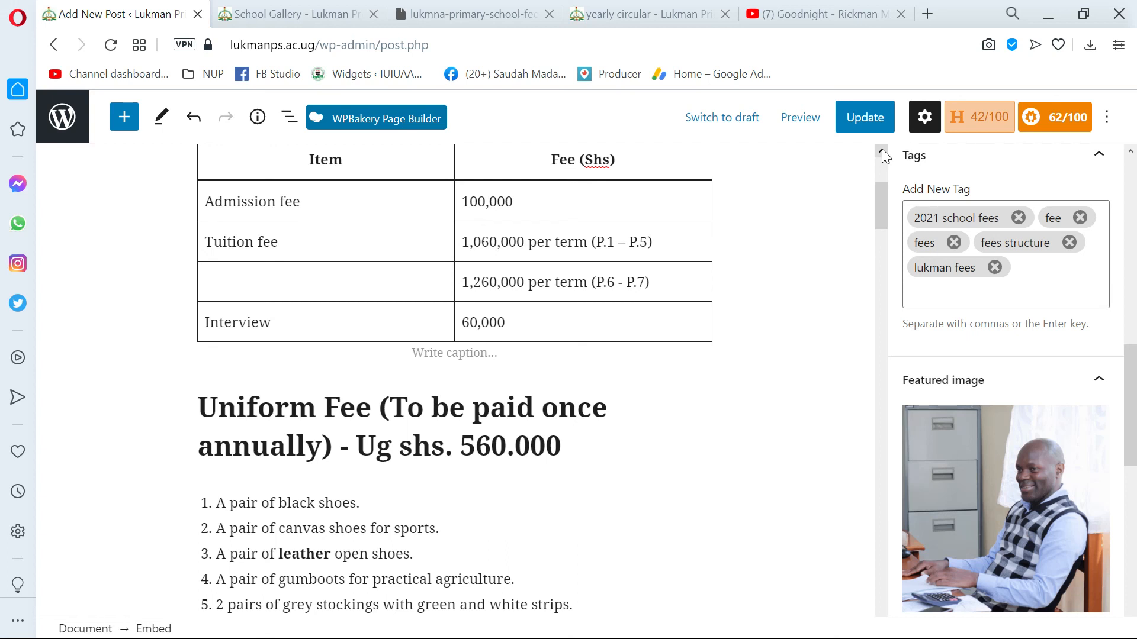
Update the fees structure post and reopen it for editing from its live page.
click(864, 118)
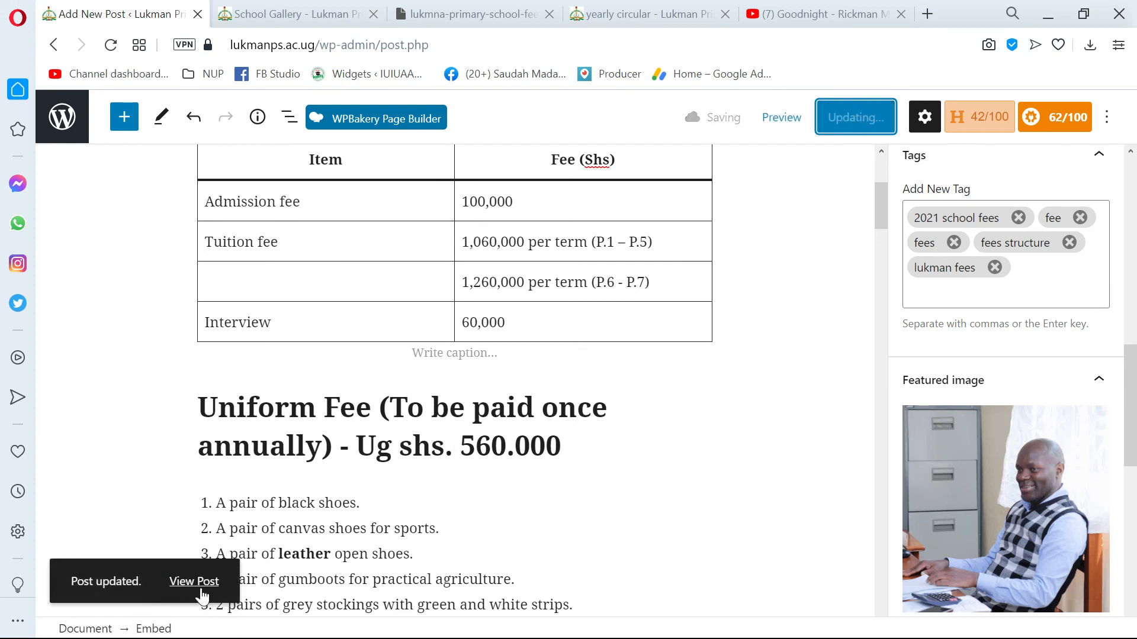
click(199, 585)
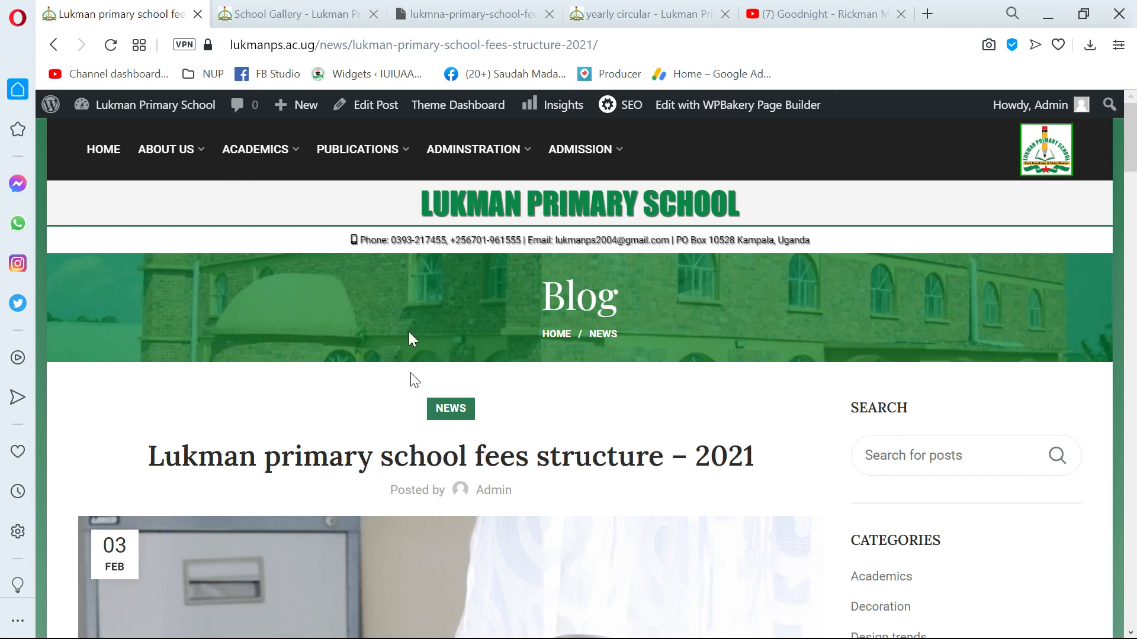
click(380, 116)
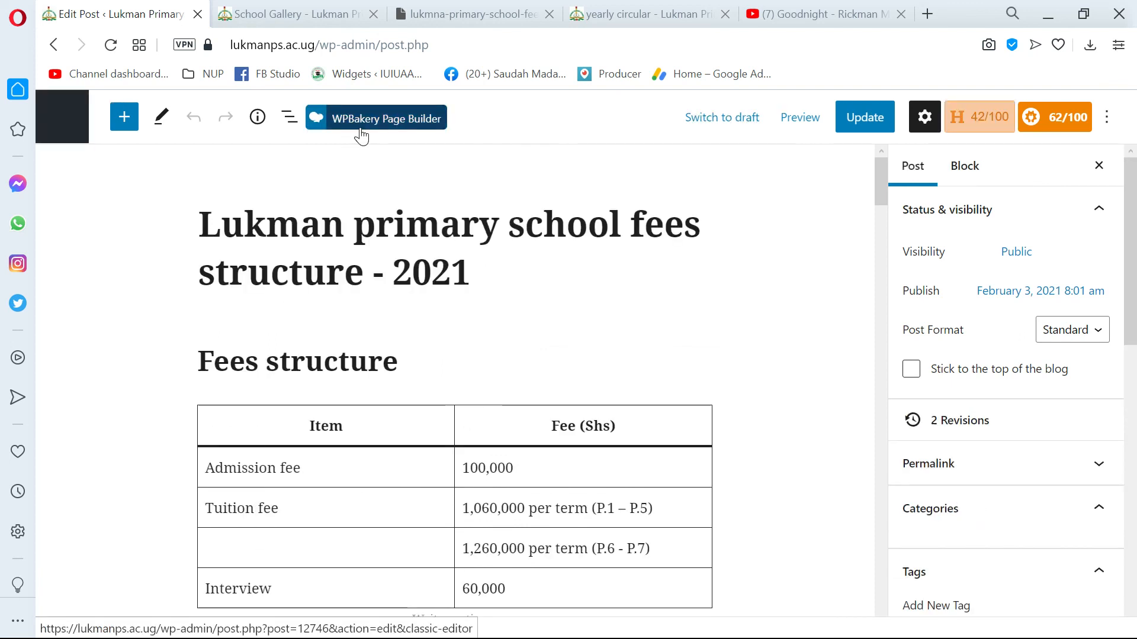
scroll(455, 379, down, 3)
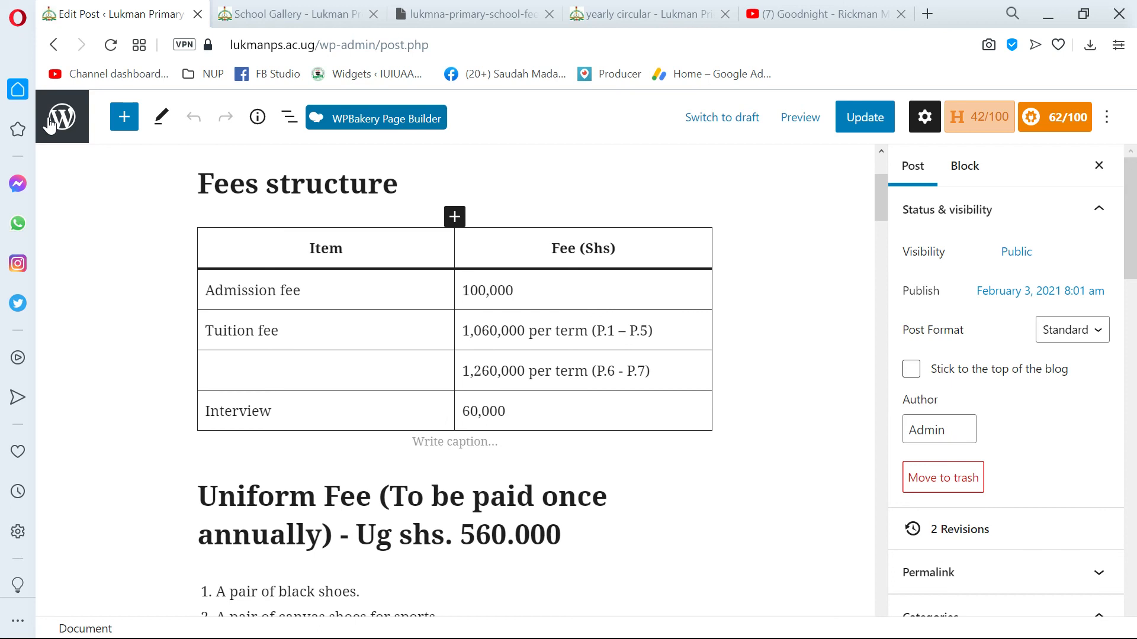
Leave the editor for the list of all posts and check the fees structure post's entry there.
click(62, 128)
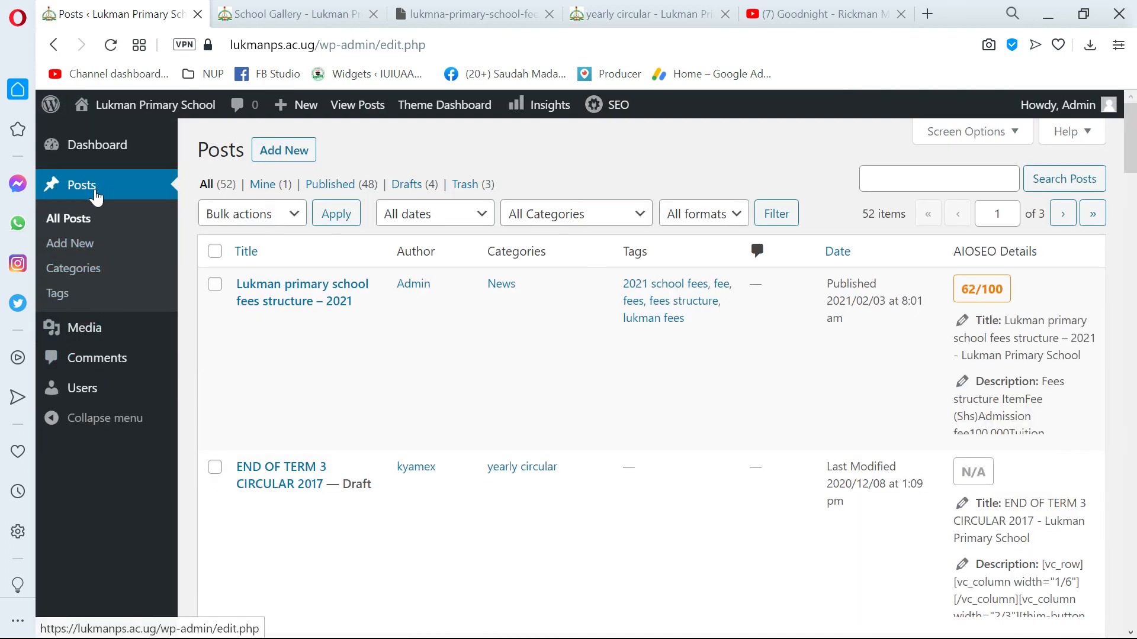
click(95, 190)
mouse_move(598, 295)
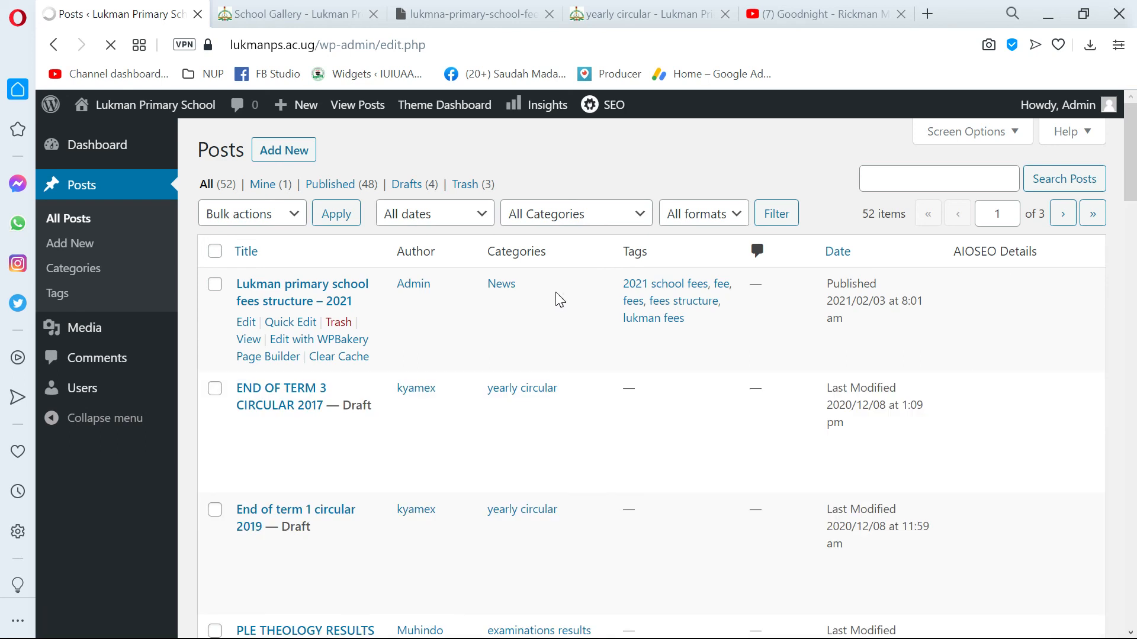
scroll(553, 299, down, 4)
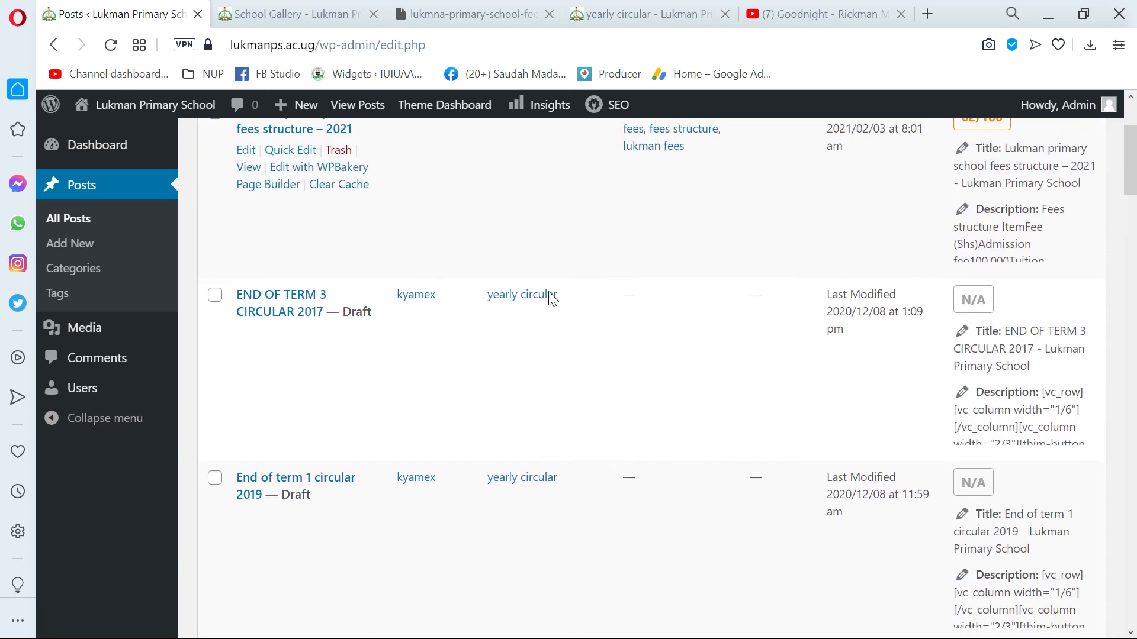
scroll(543, 302, up, 4)
click(894, 176)
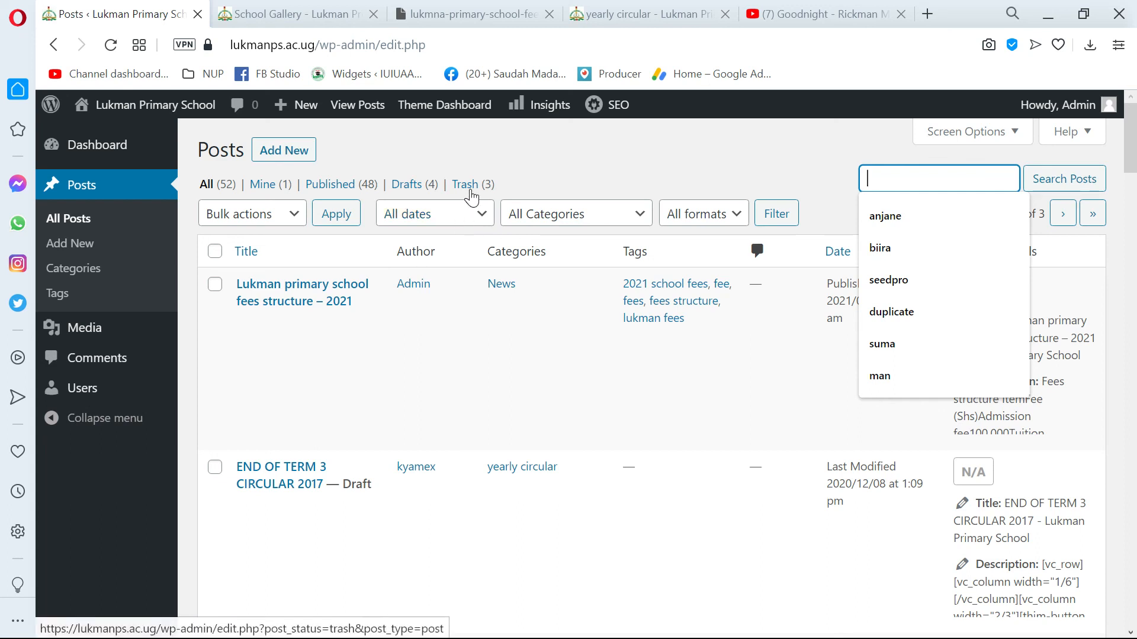
Select all the posts in the Trash and delete them permanently with a bulk action.
click(470, 189)
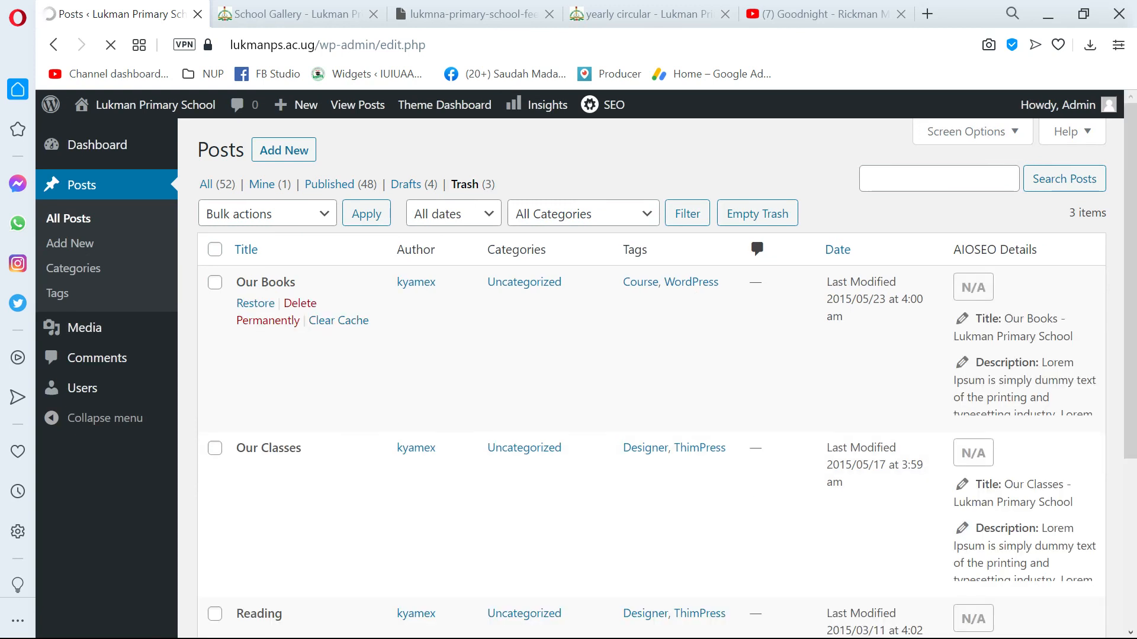
click(215, 250)
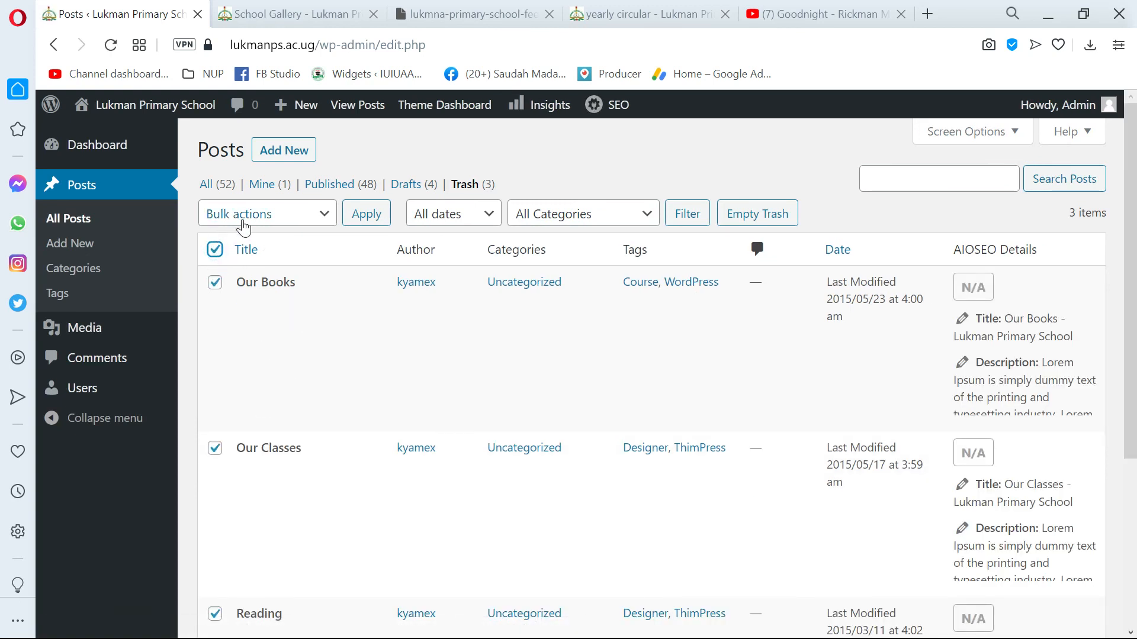
click(239, 215)
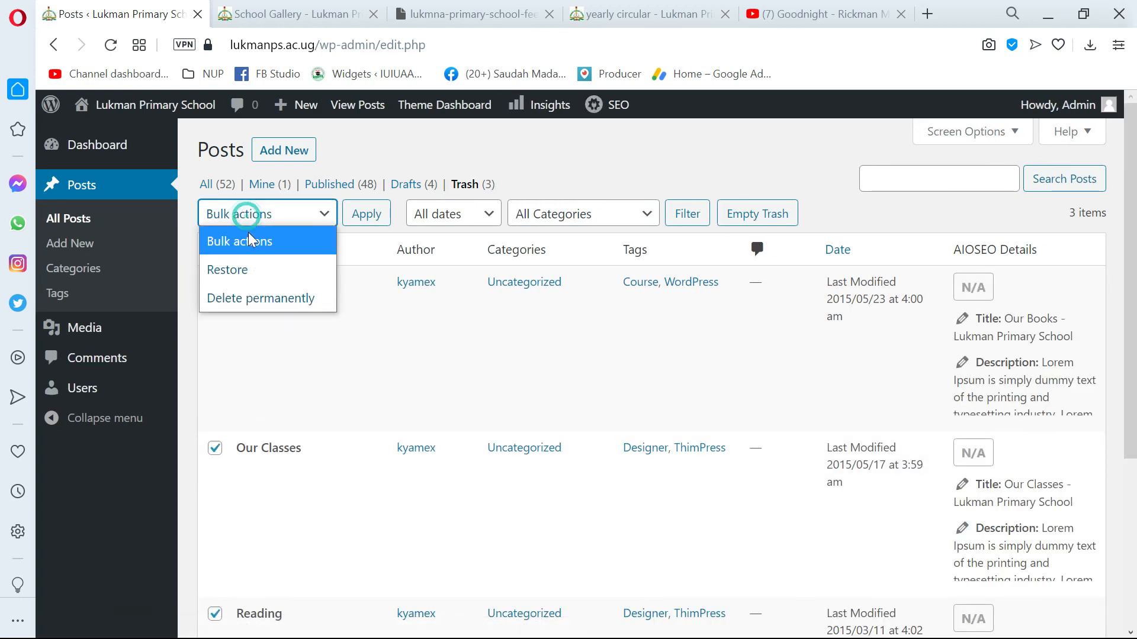
click(244, 299)
click(355, 215)
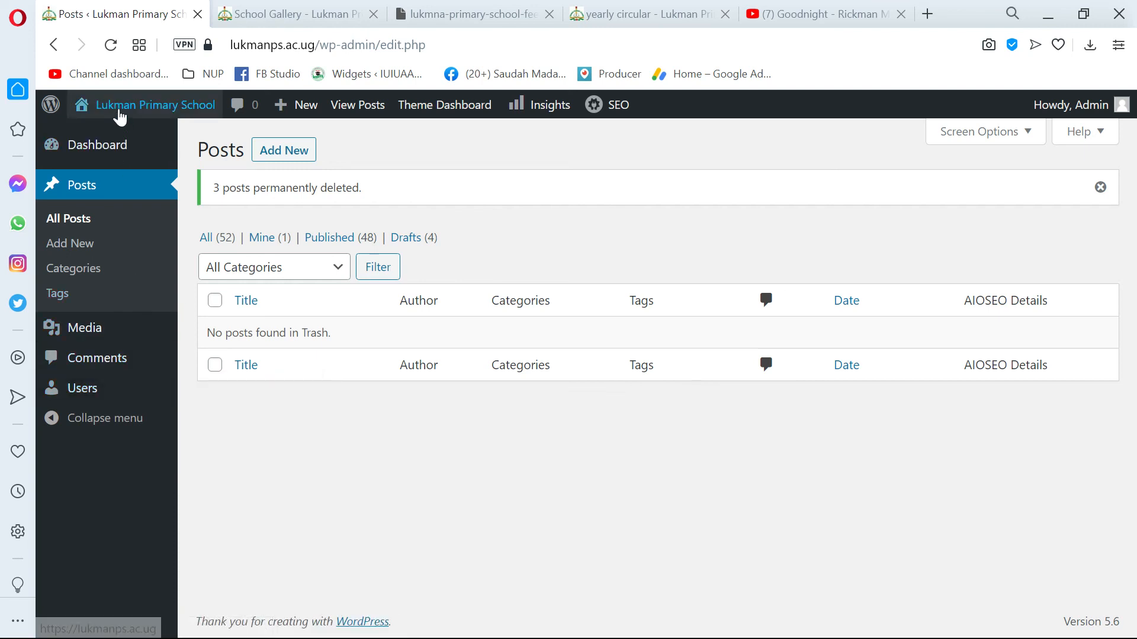
Visit the school site's home page from the posts list, look through its sections and log out of the admin account.
click(120, 112)
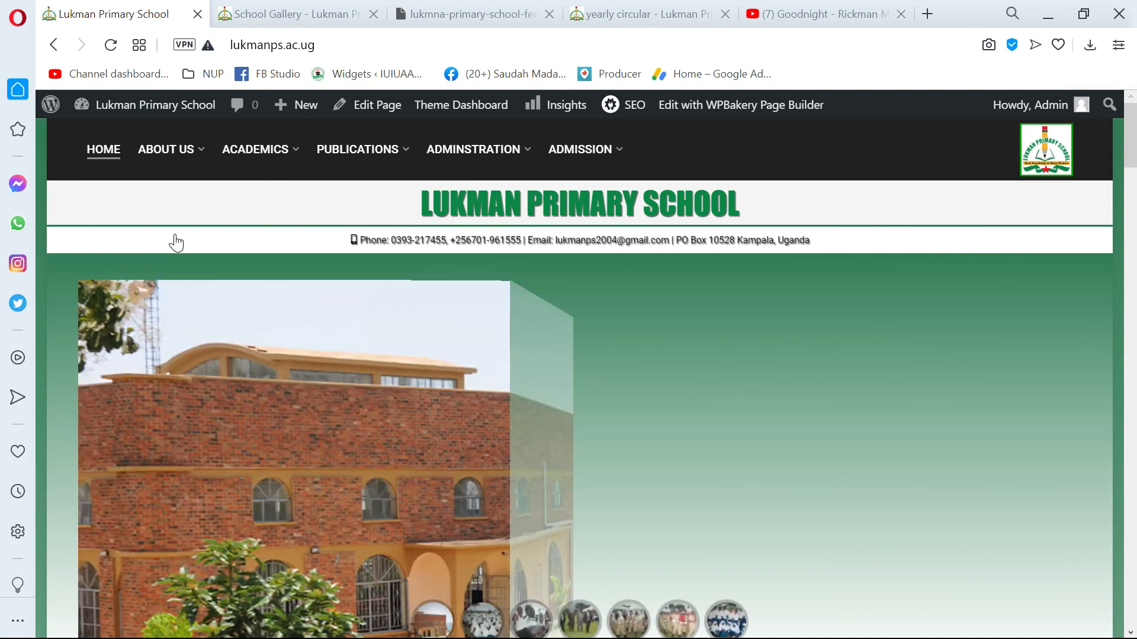
scroll(498, 418, down, 10)
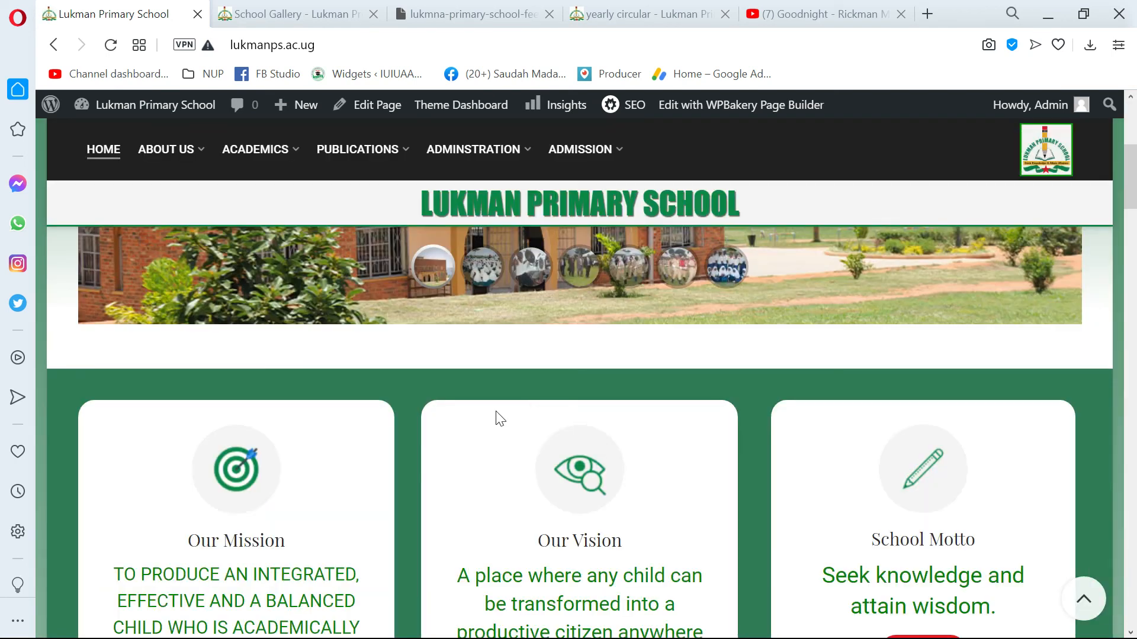
scroll(501, 419, down, 10)
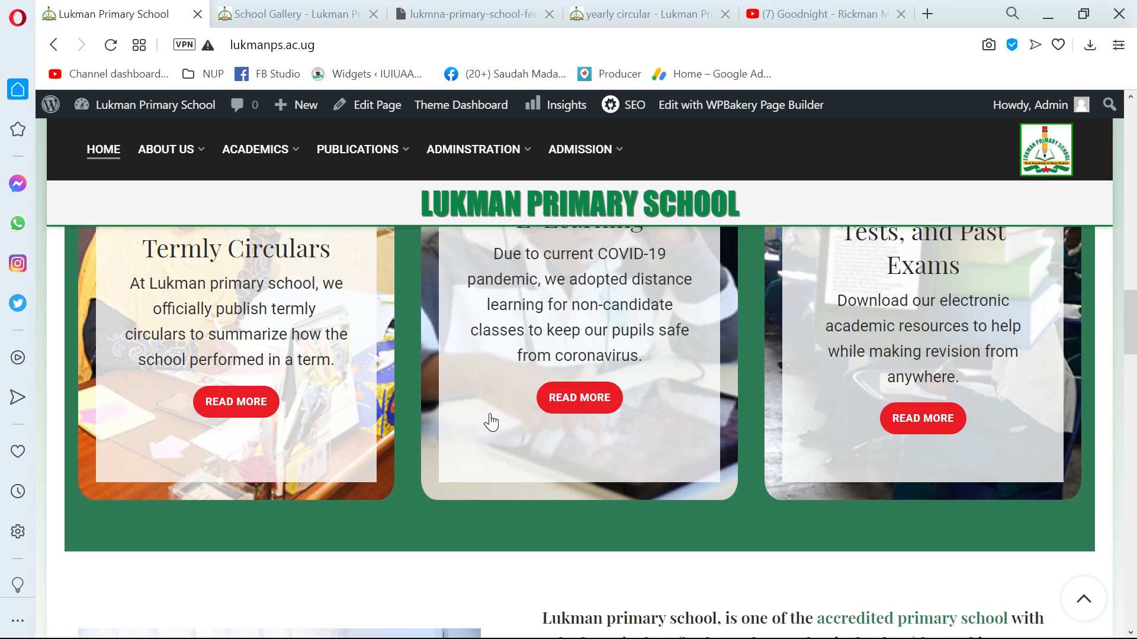
mouse_move(1019, 112)
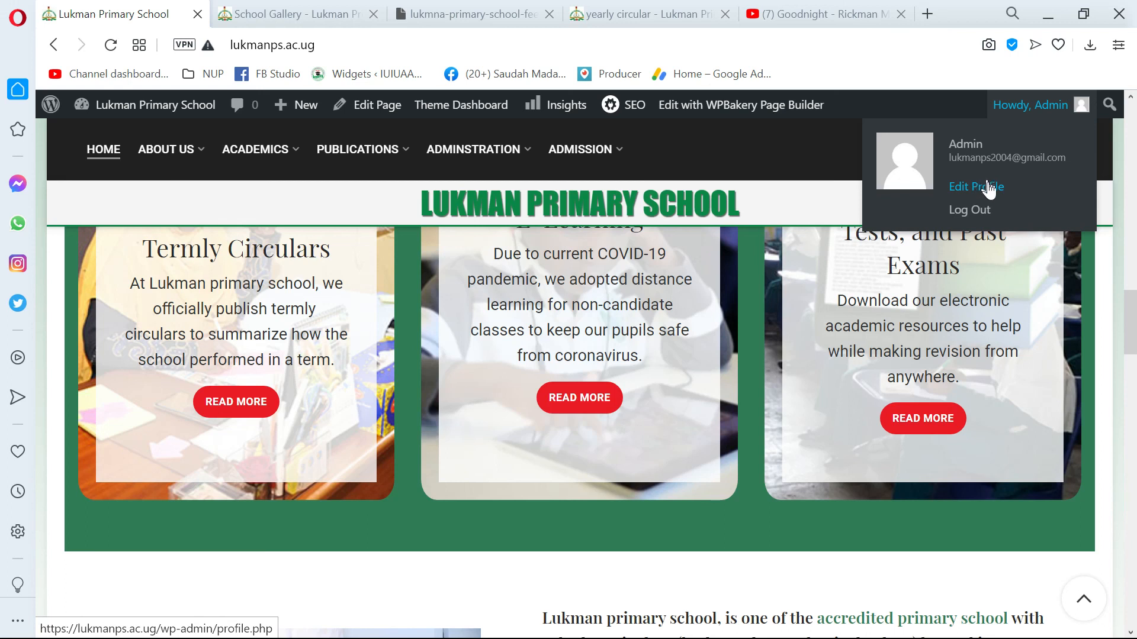
click(975, 212)
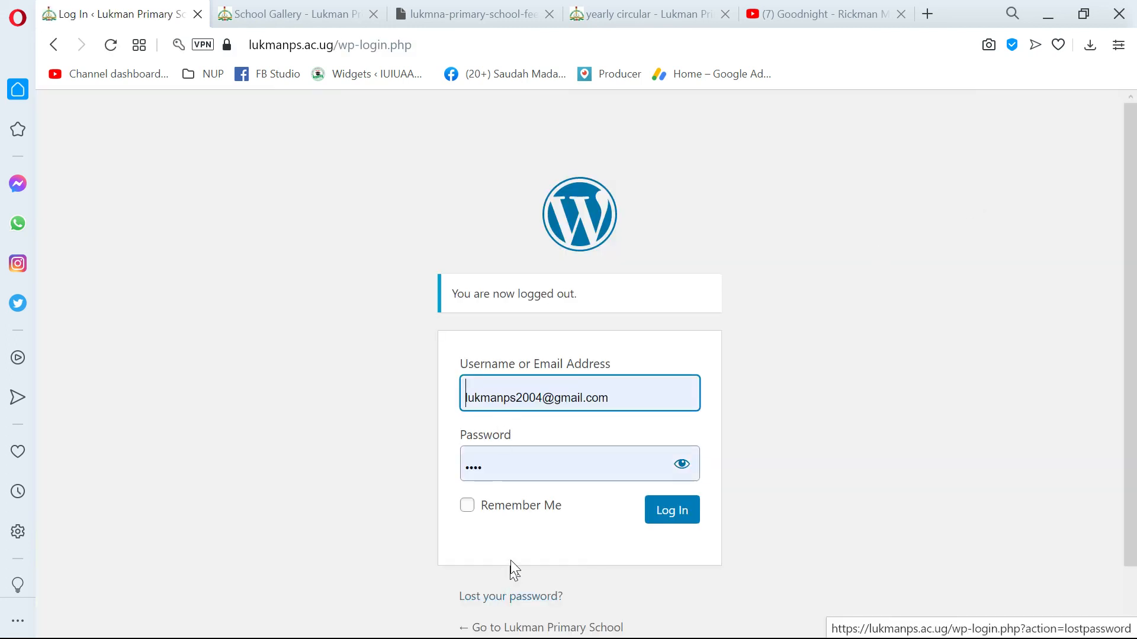
Go from the login page back to the public Lukman Primary School site.
click(521, 628)
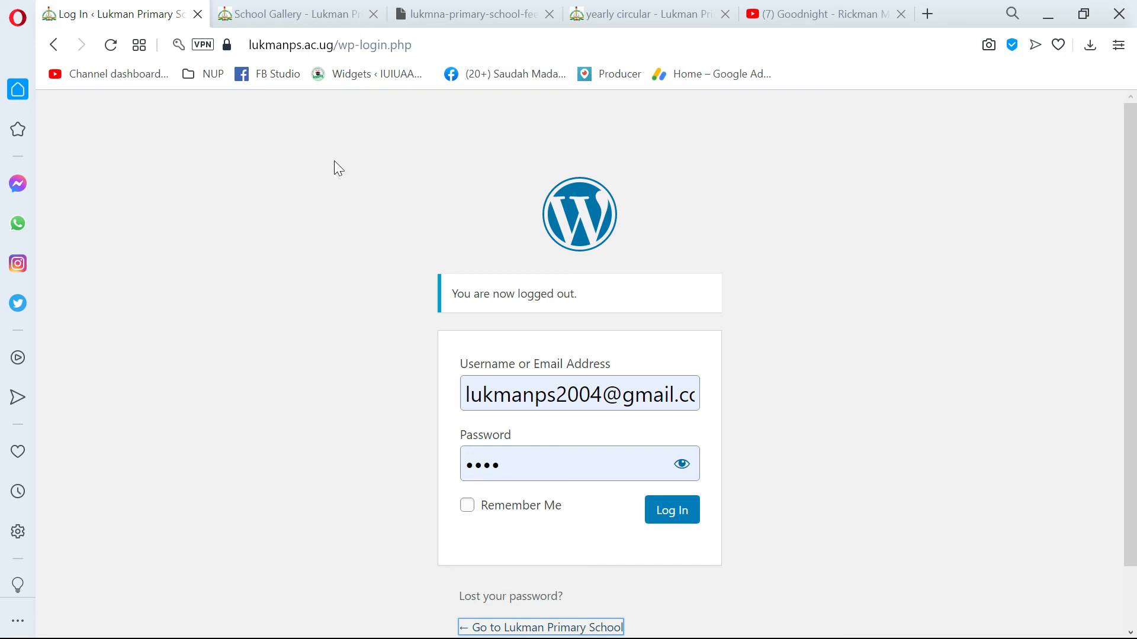
scroll(338, 186, down, 1)
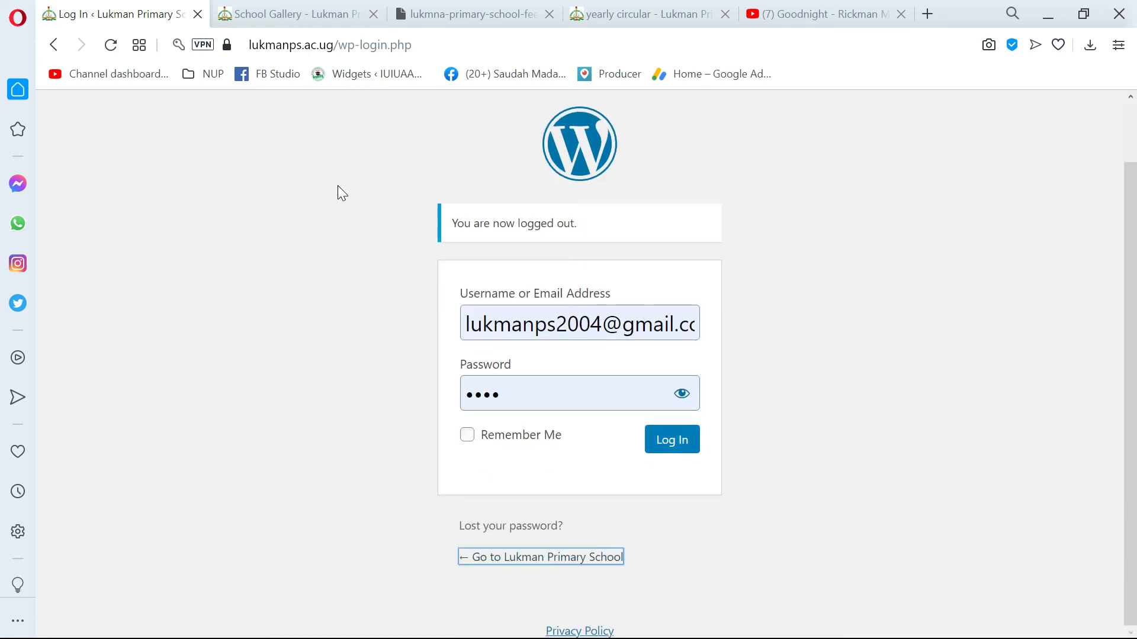
click(577, 562)
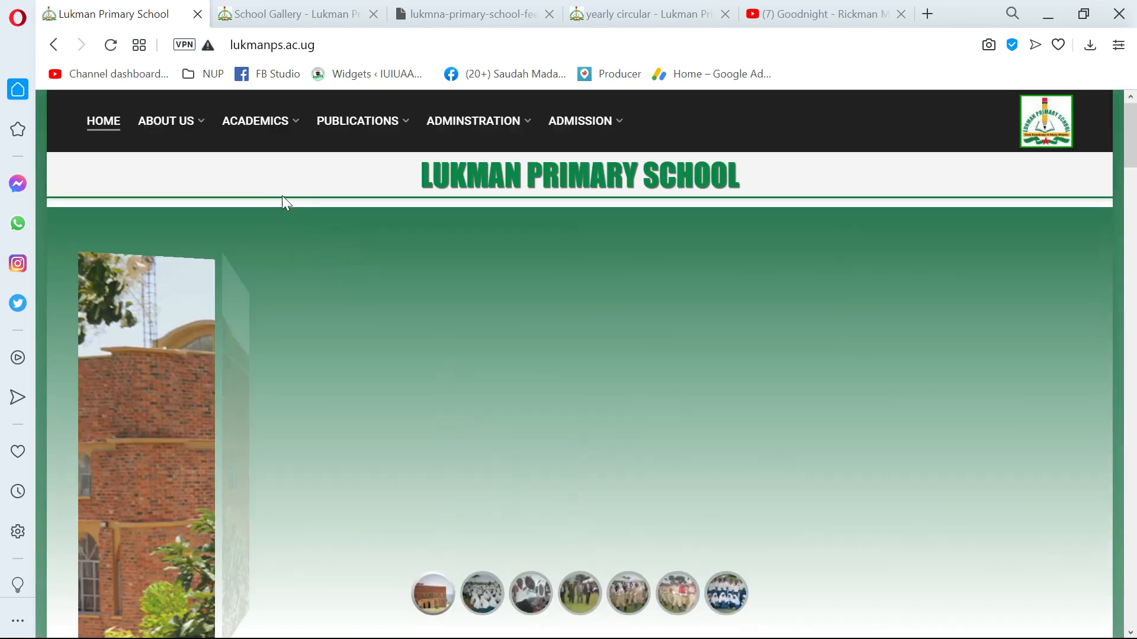
Browse to the site's News category and open the post "Lukman primary school fees structure – 2021" as a logged-out visitor.
mouse_move(185, 130)
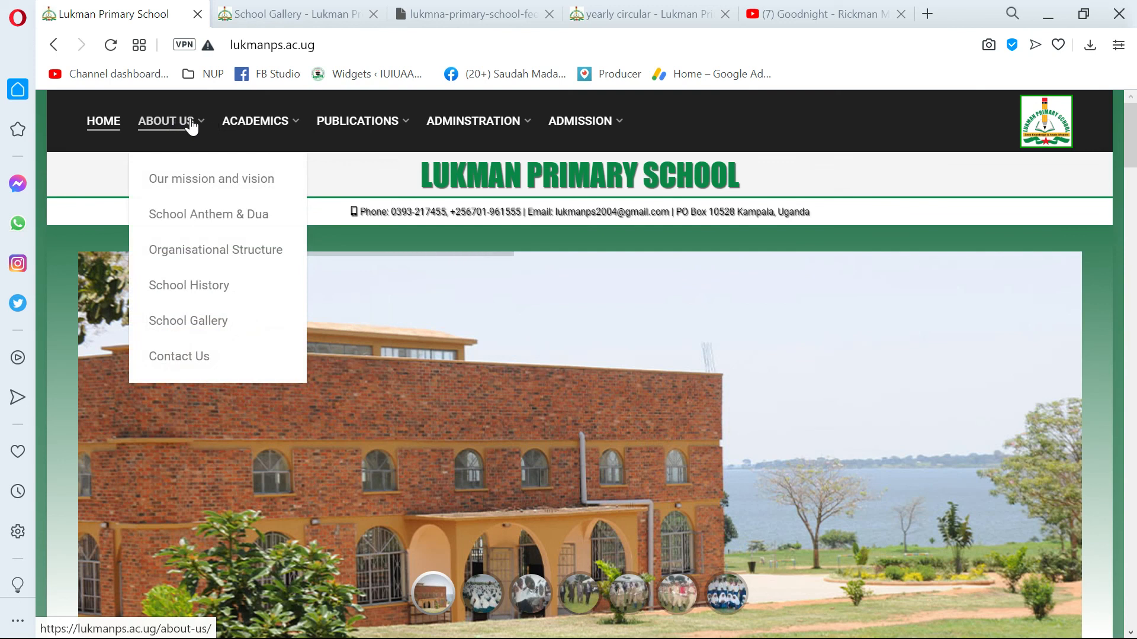
mouse_move(349, 126)
click(367, 376)
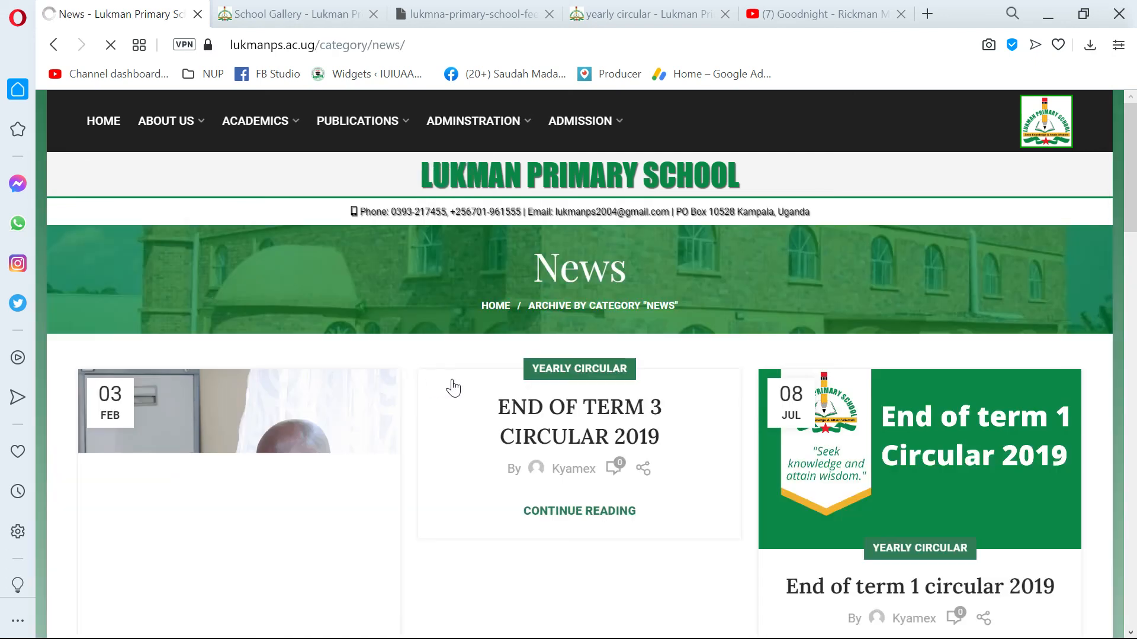
scroll(431, 343, down, 5)
scroll(295, 301, down, 2)
click(271, 269)
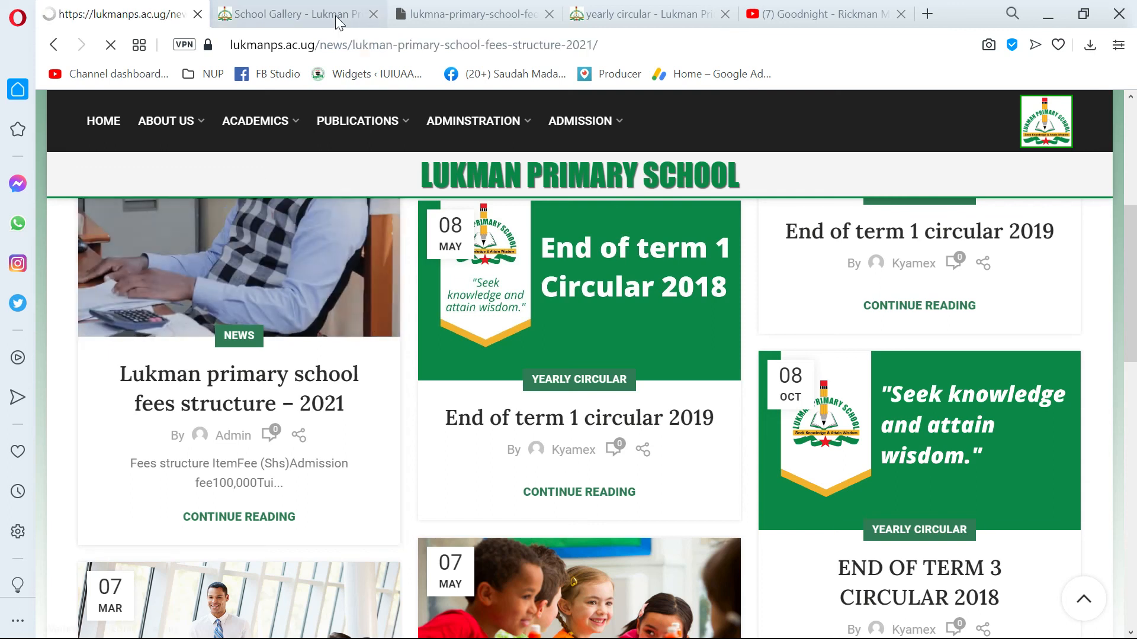
Select the fees structure post's web address, look through the published post and return to the site's home page.
drag(640, 42, 20, 51)
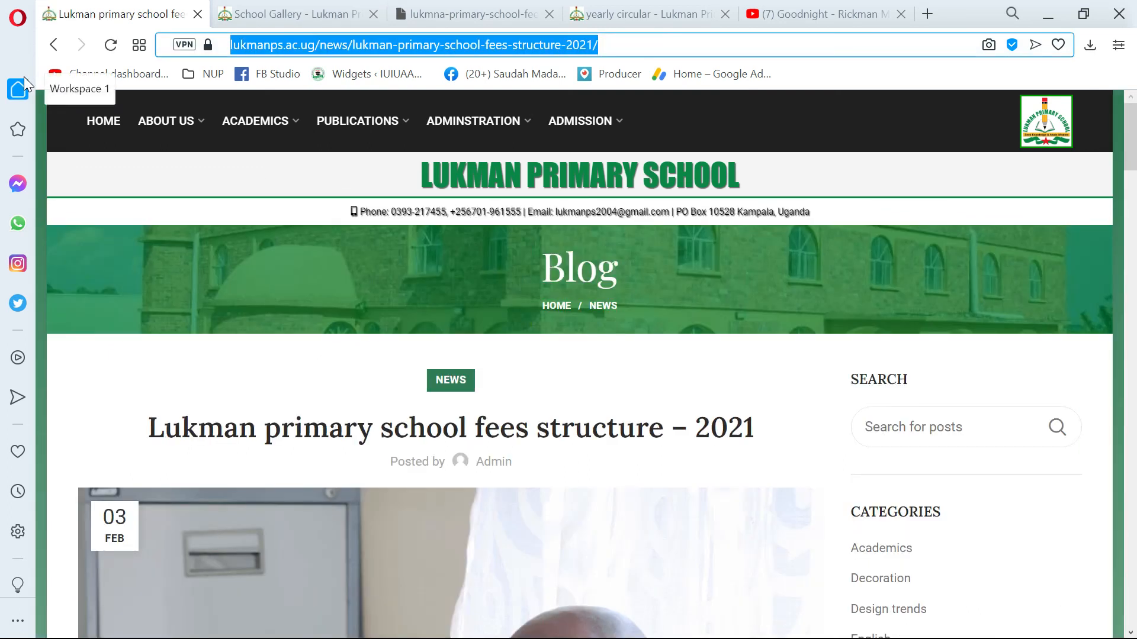
scroll(467, 368, down, 15)
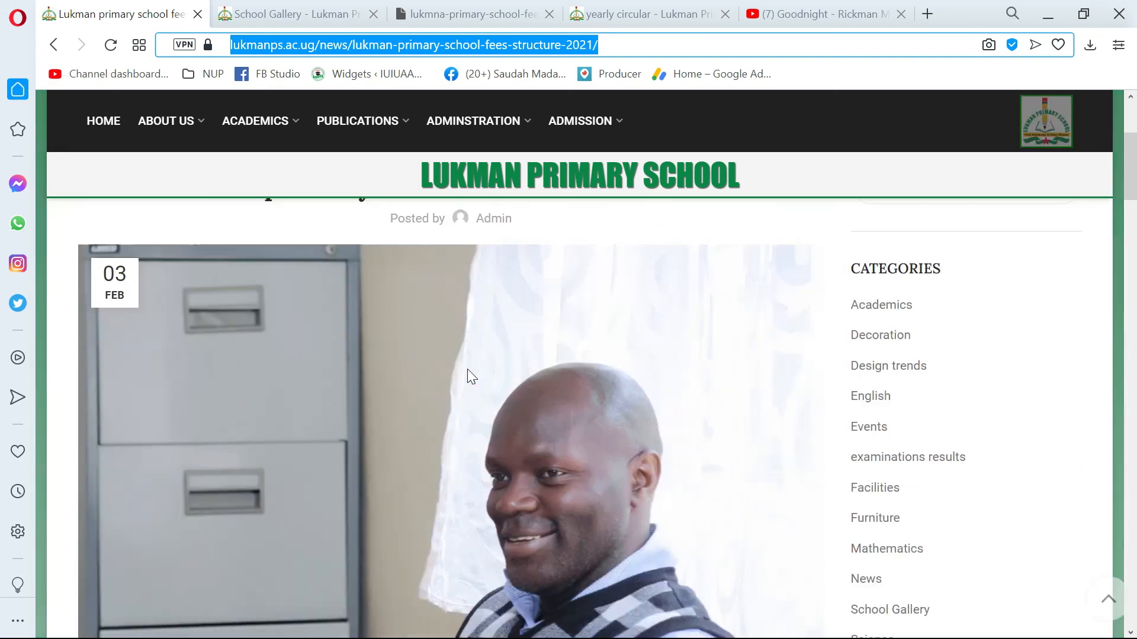
scroll(541, 467, down, 4)
scroll(500, 446, up, 5)
scroll(464, 425, down, 2)
scroll(464, 425, down, 2)
scroll(471, 423, up, 6)
scroll(473, 421, up, 8)
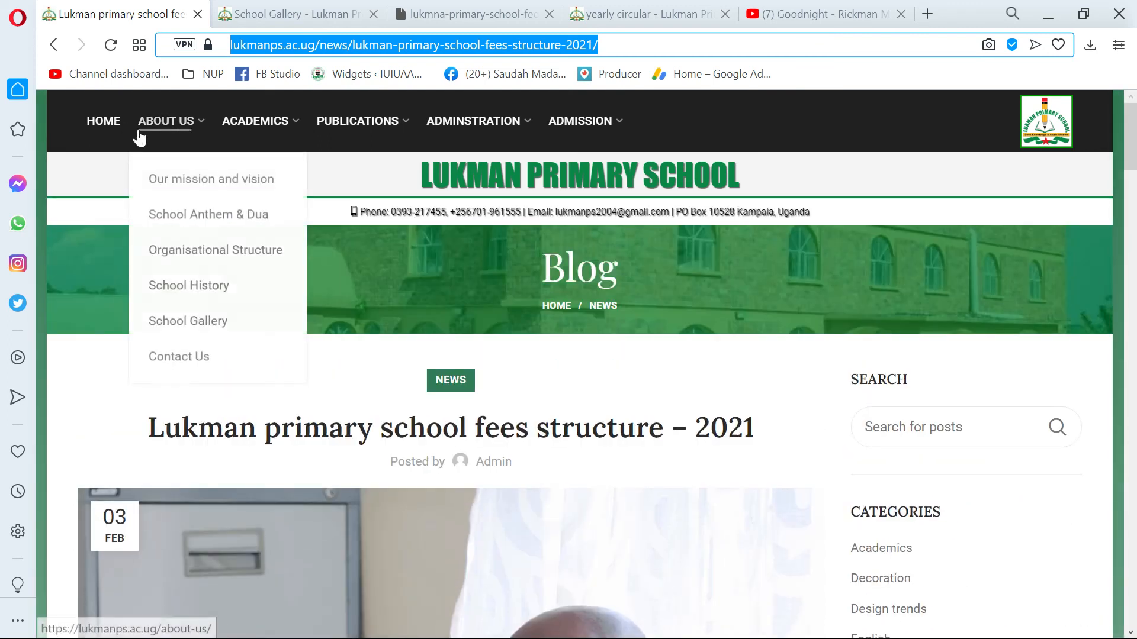
click(113, 121)
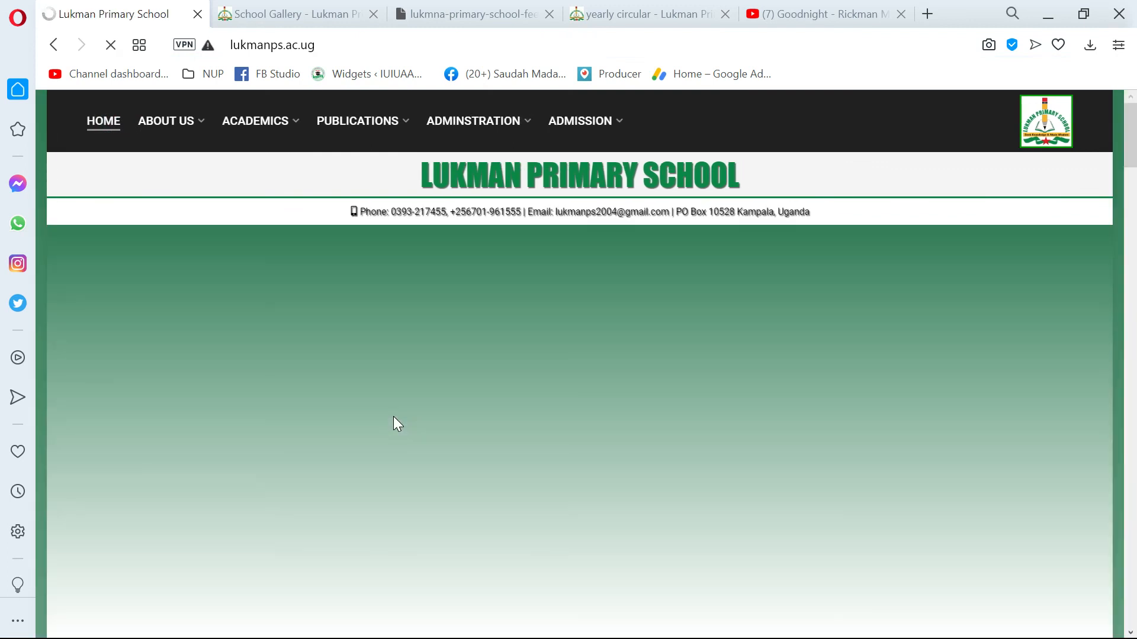